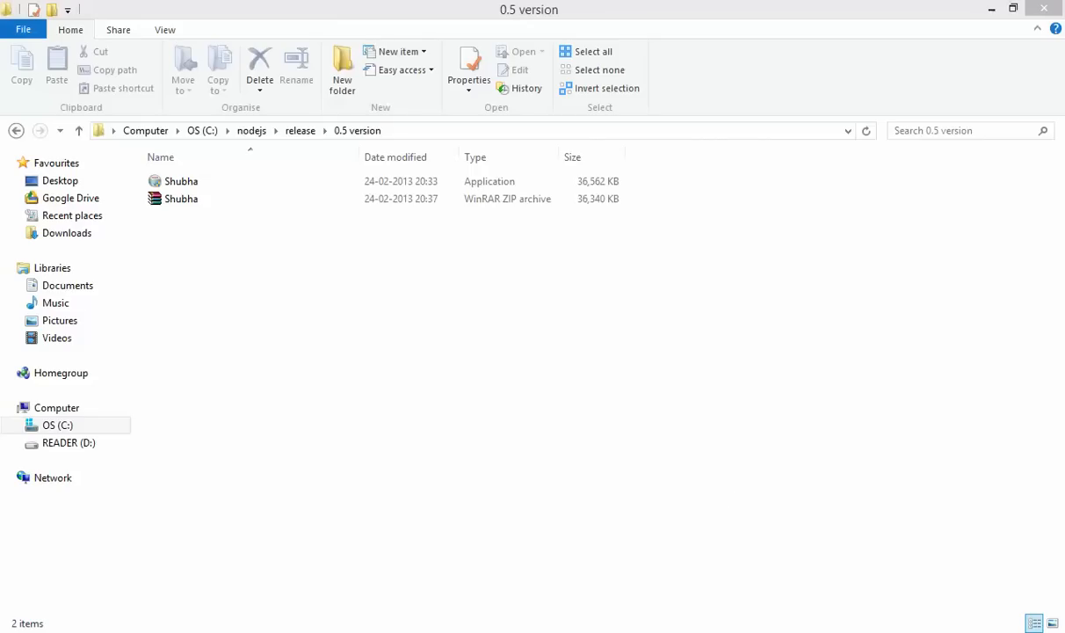
Start a new Notepad++ document, then bring up shubhalabha.in in Chrome
left_click(633, 631)
left_click(19, 45)
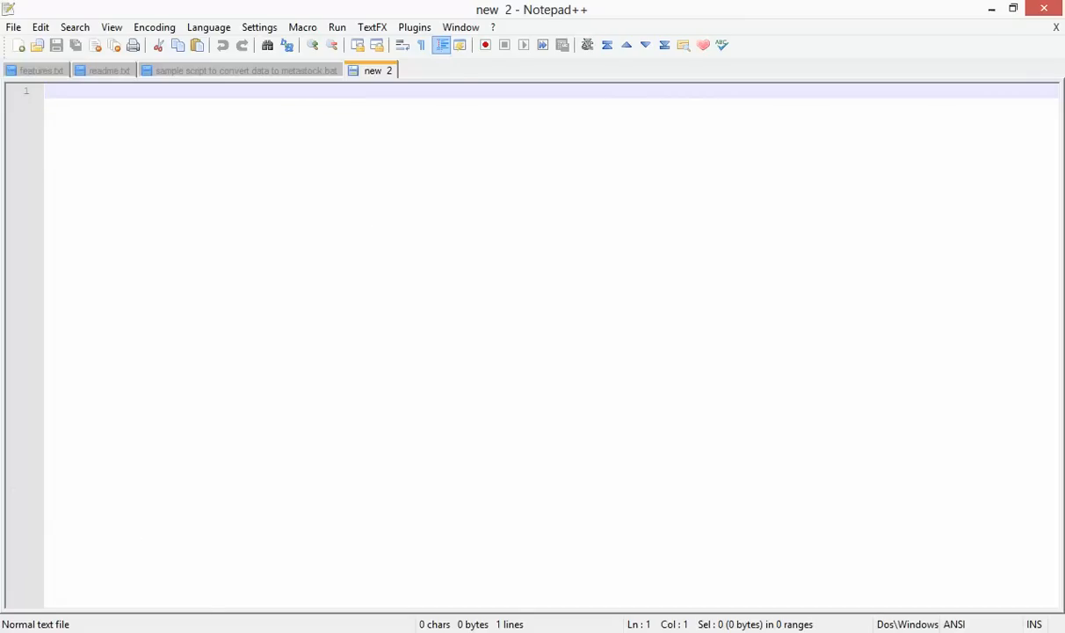
left_click(104, 631)
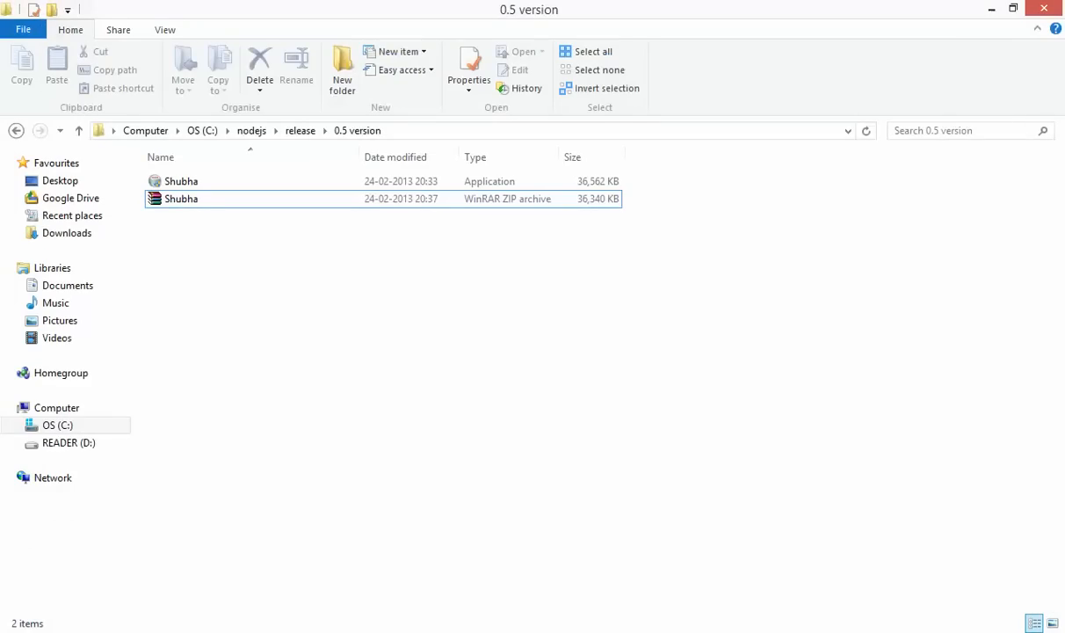
left_click(264, 631)
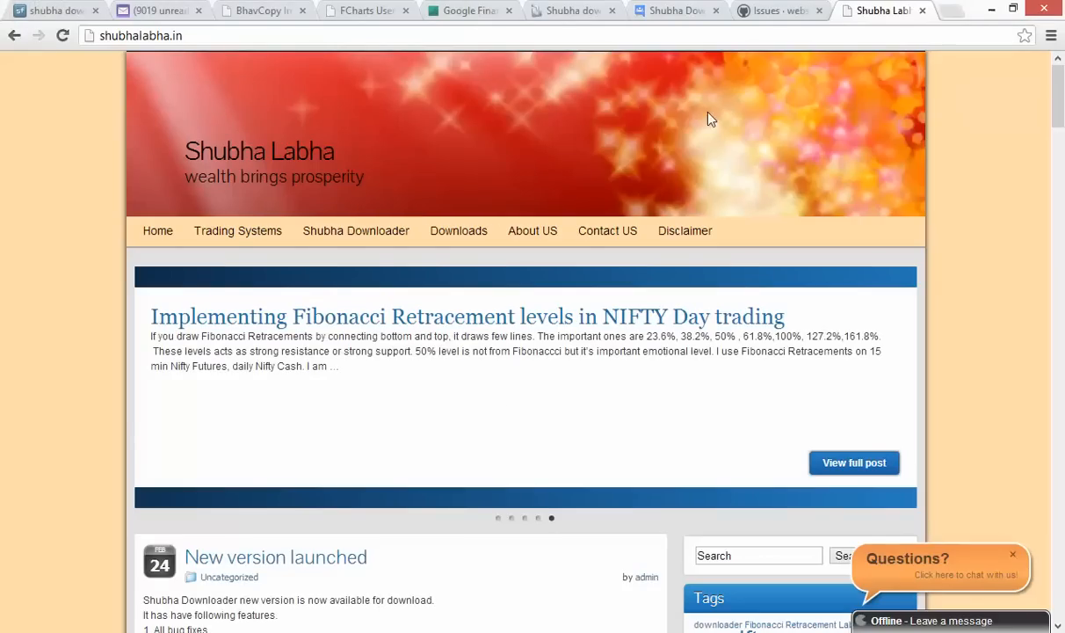
Scroll to the 'New version launched' post and start its SourceForge download of Shubha (1).zip
left_click(212, 35)
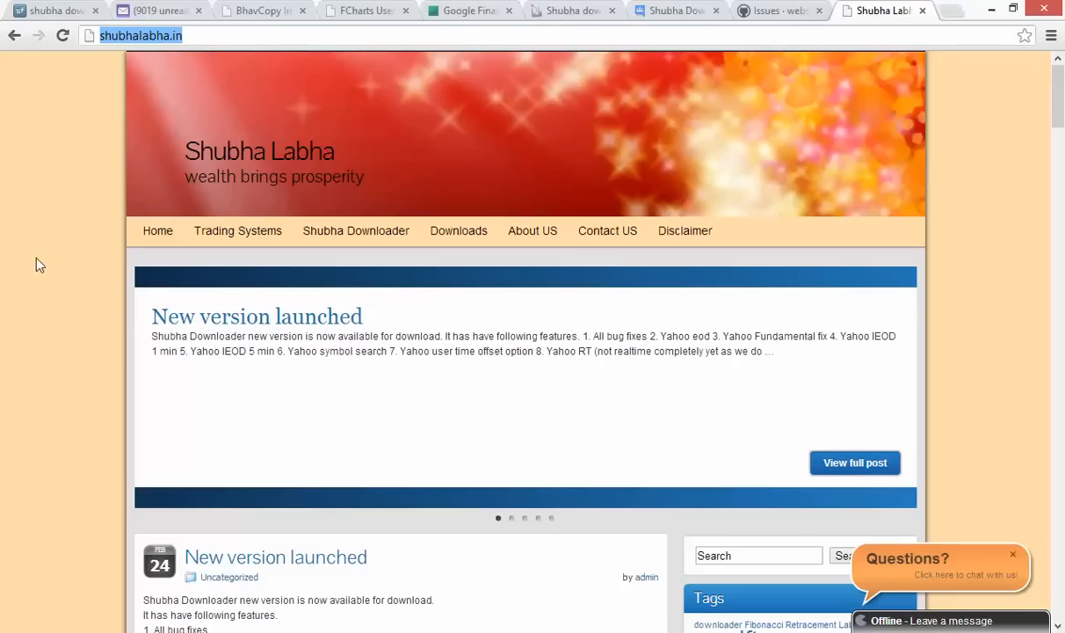
scroll(35, 259, "down", 2)
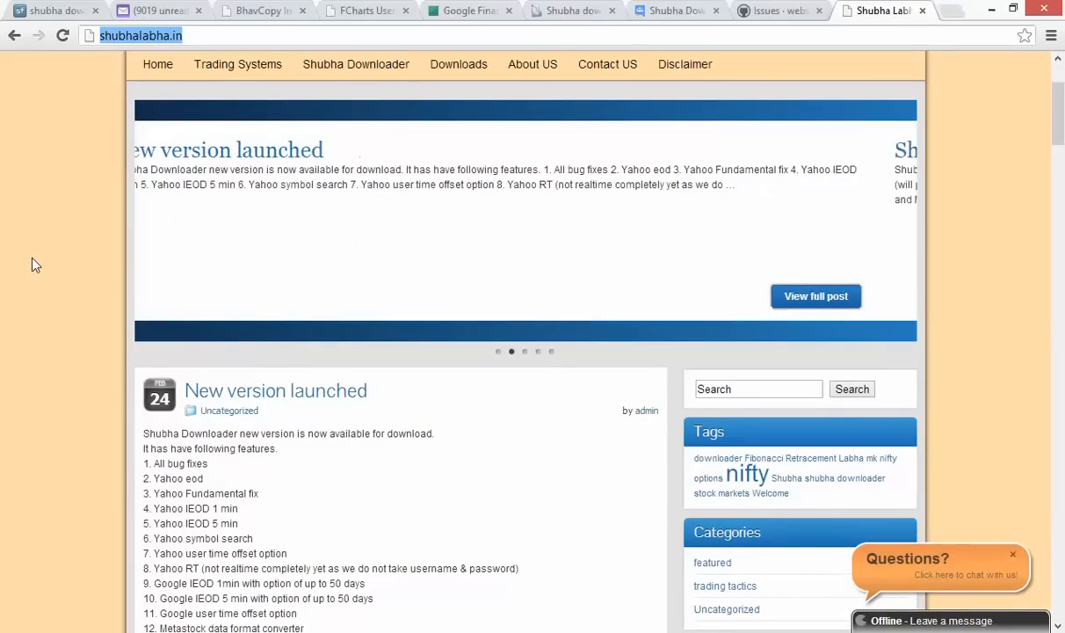
scroll(30, 264, "down", 2)
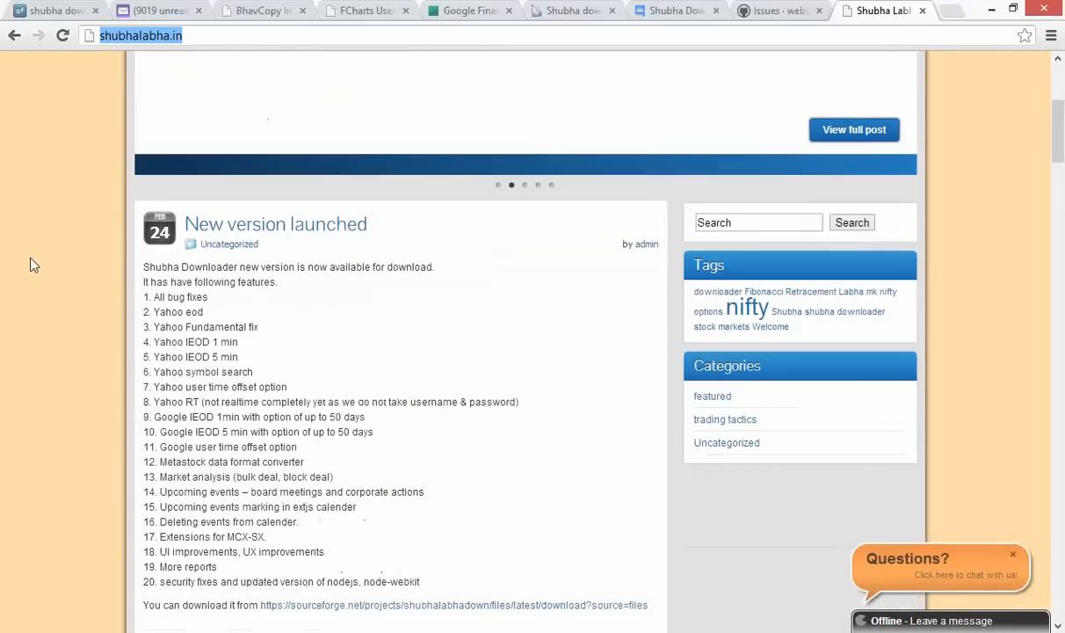
scroll(4, 295, "down", 2)
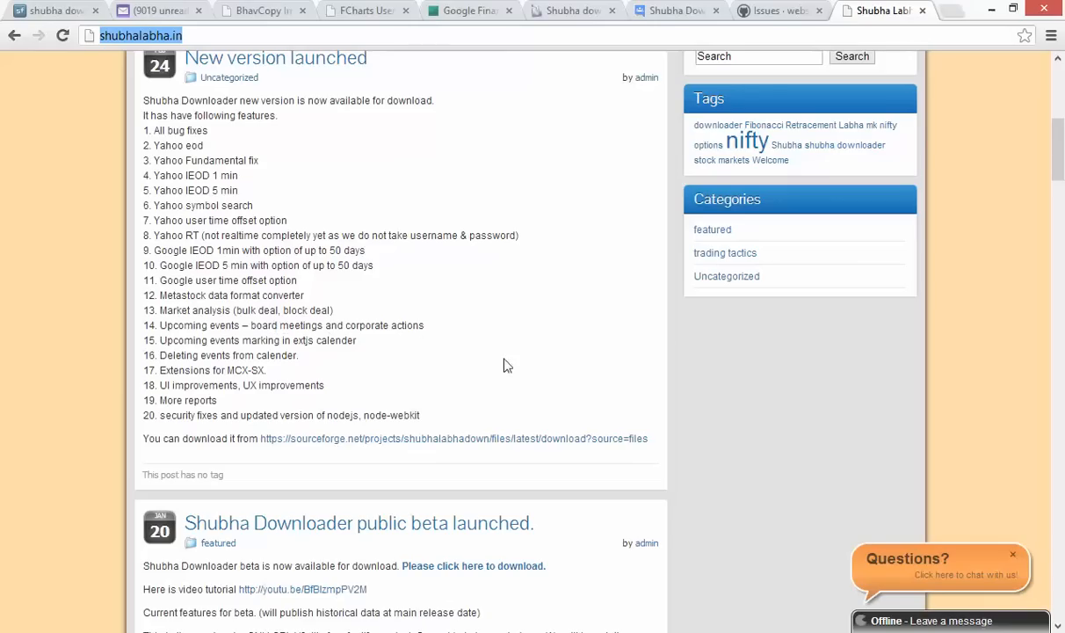
key("alt+Tab")
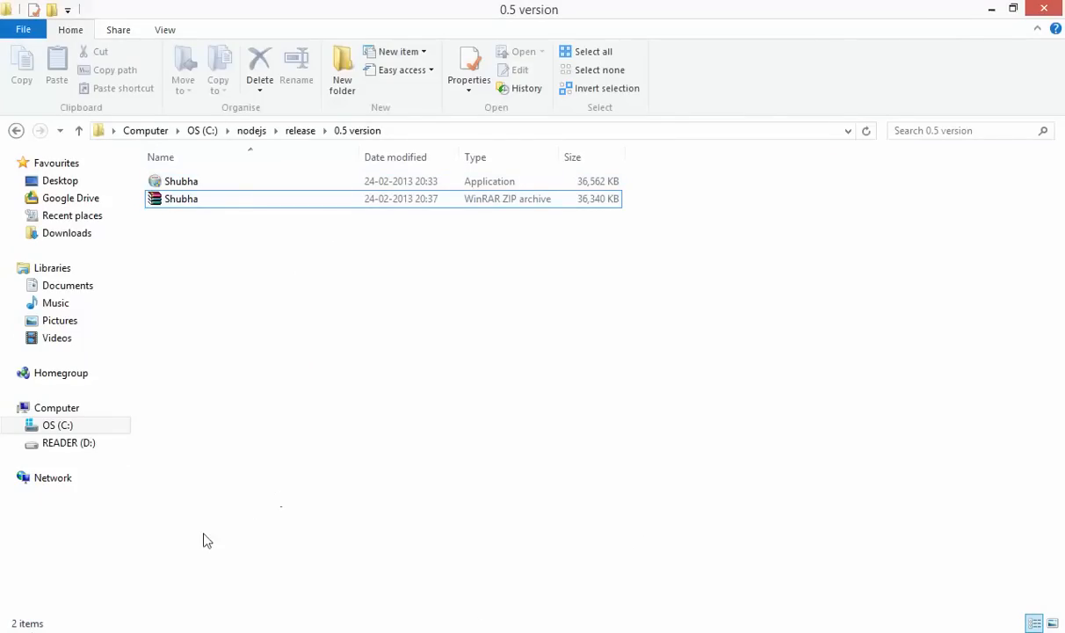
key("alt+Tab")
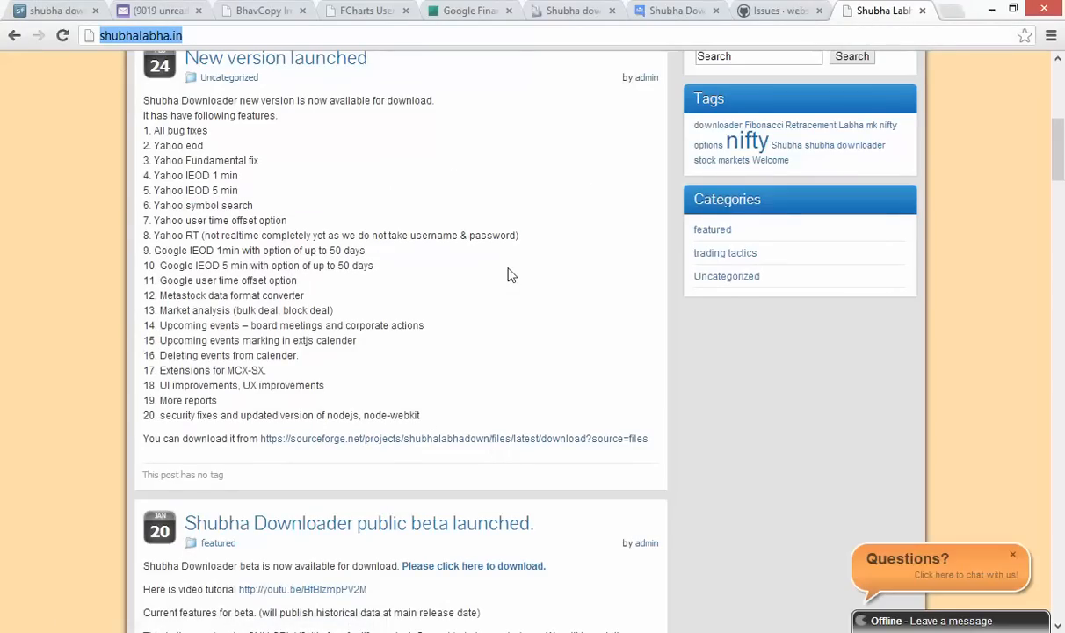
left_click(507, 438)
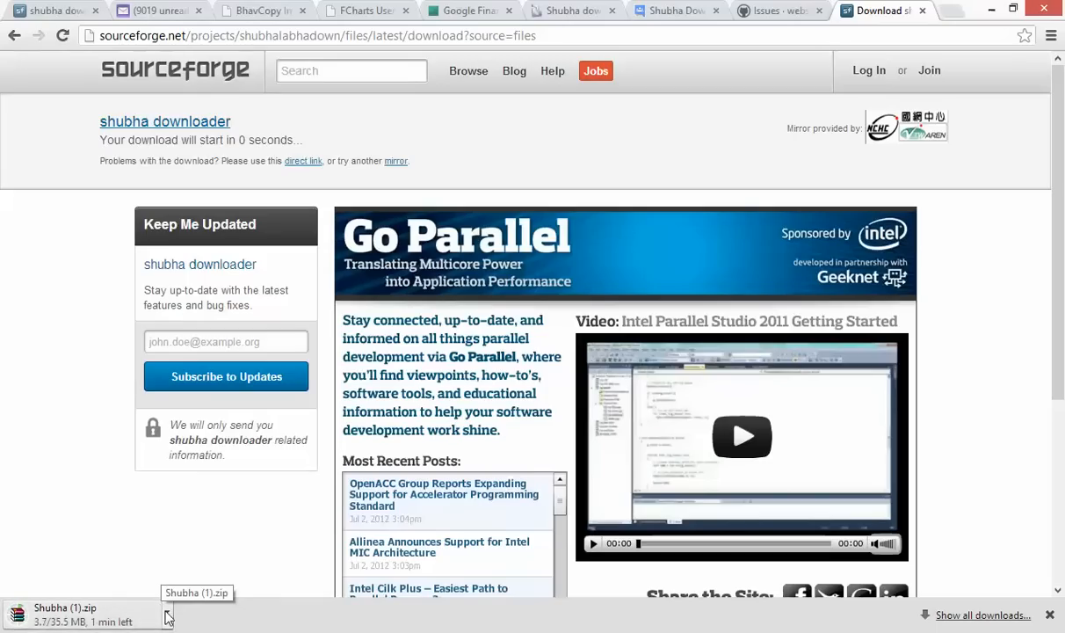
Cancel the Shubha (1).zip download, close the download bar and return to the 0.5 version folder
left_click(168, 616)
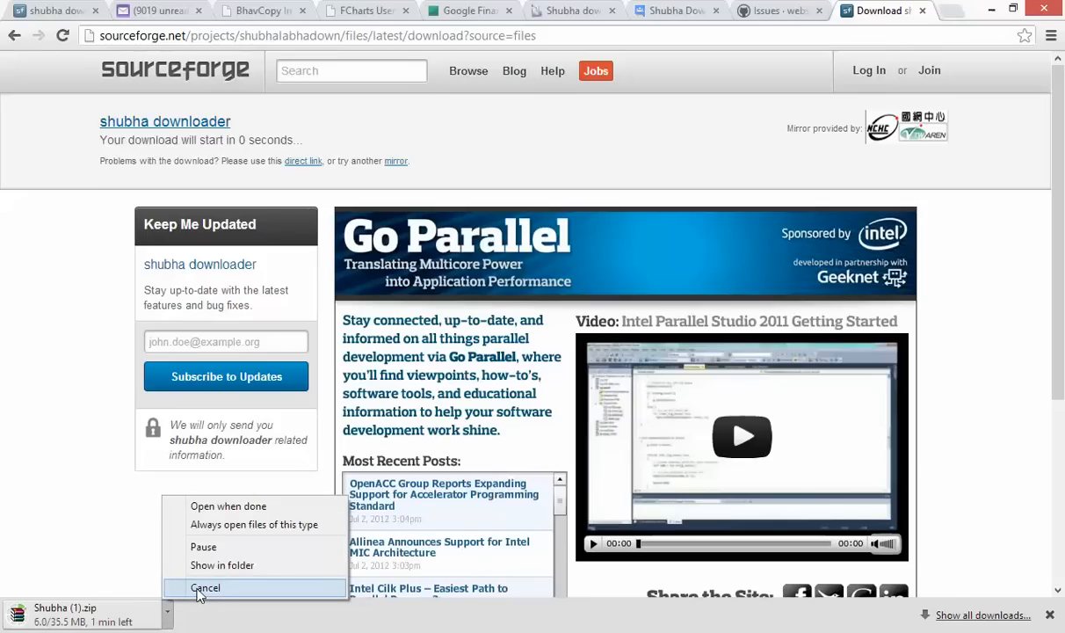
left_click(199, 588)
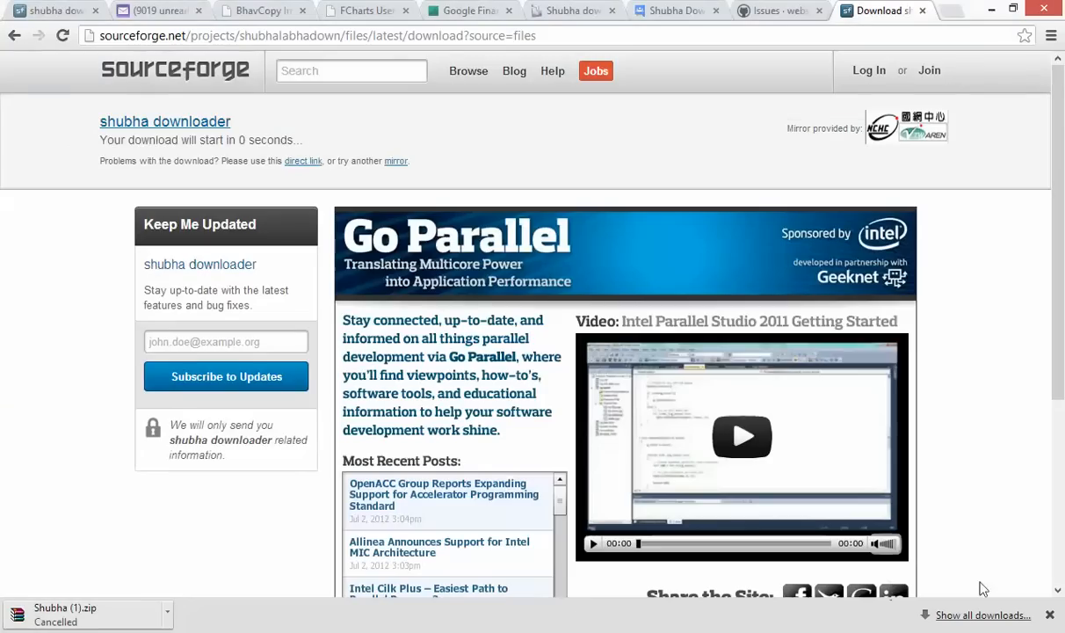
left_click(1049, 615)
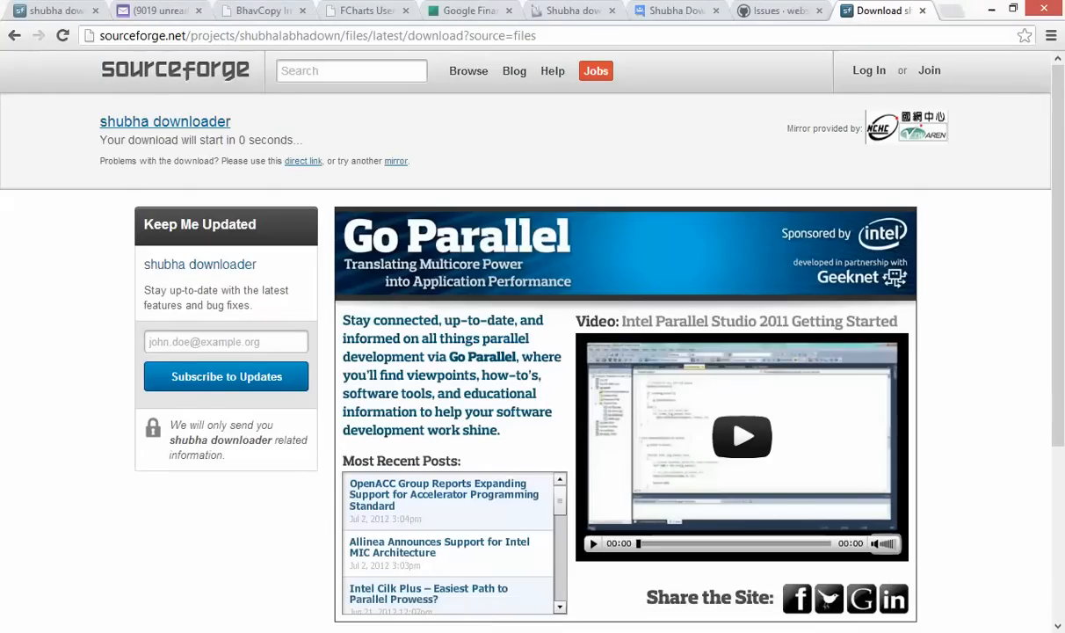
key("alt+Tab")
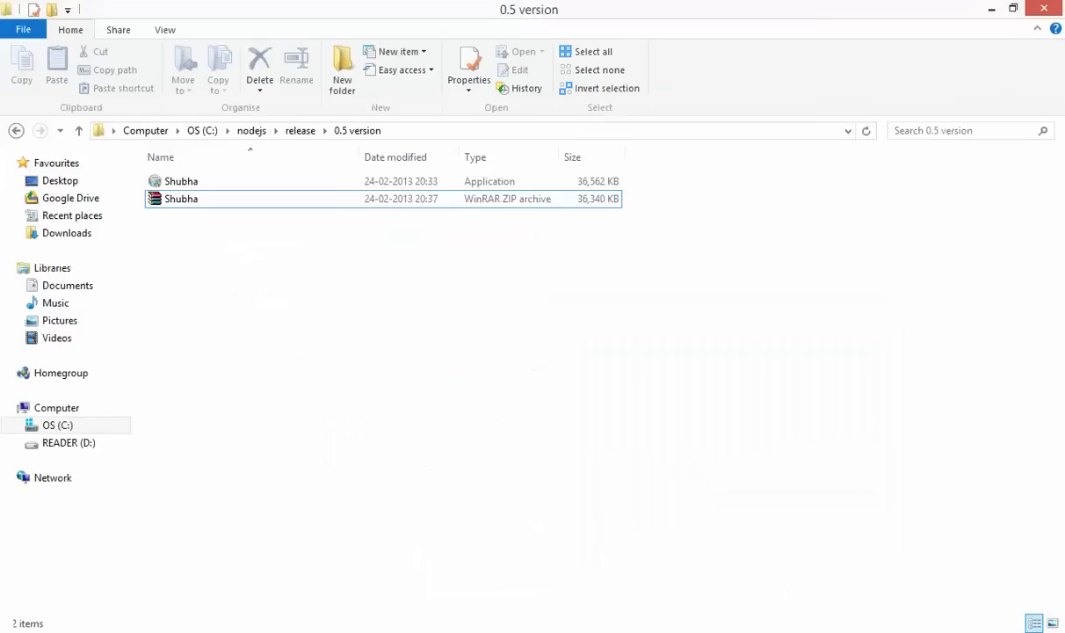
Run the Shubha installer, pass the welcome page and accept the GNU GPL license
double_click(254, 186)
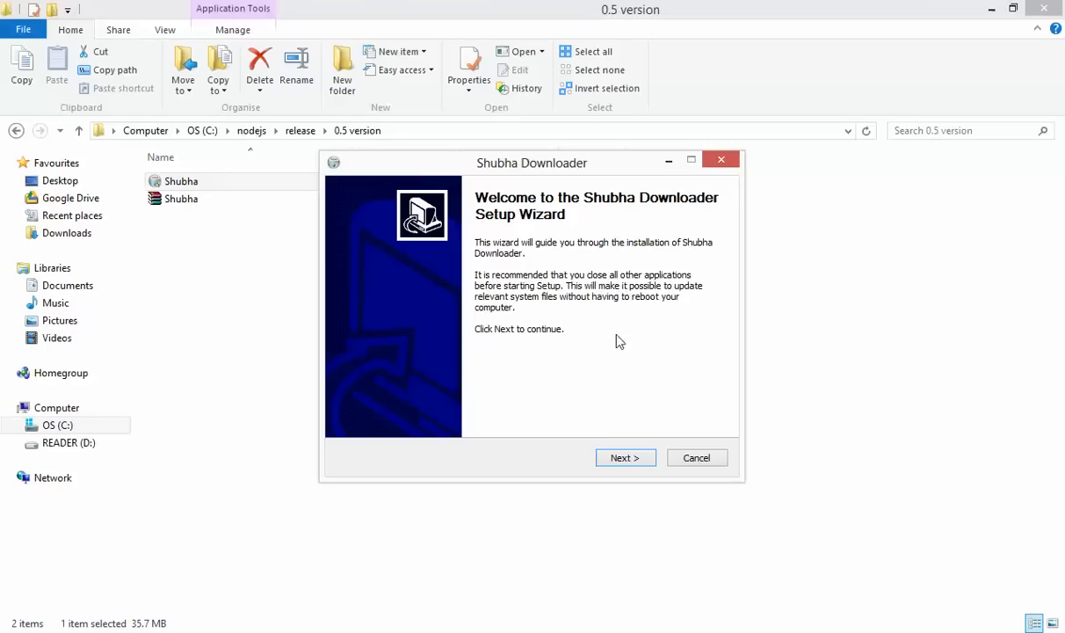
left_click(631, 460)
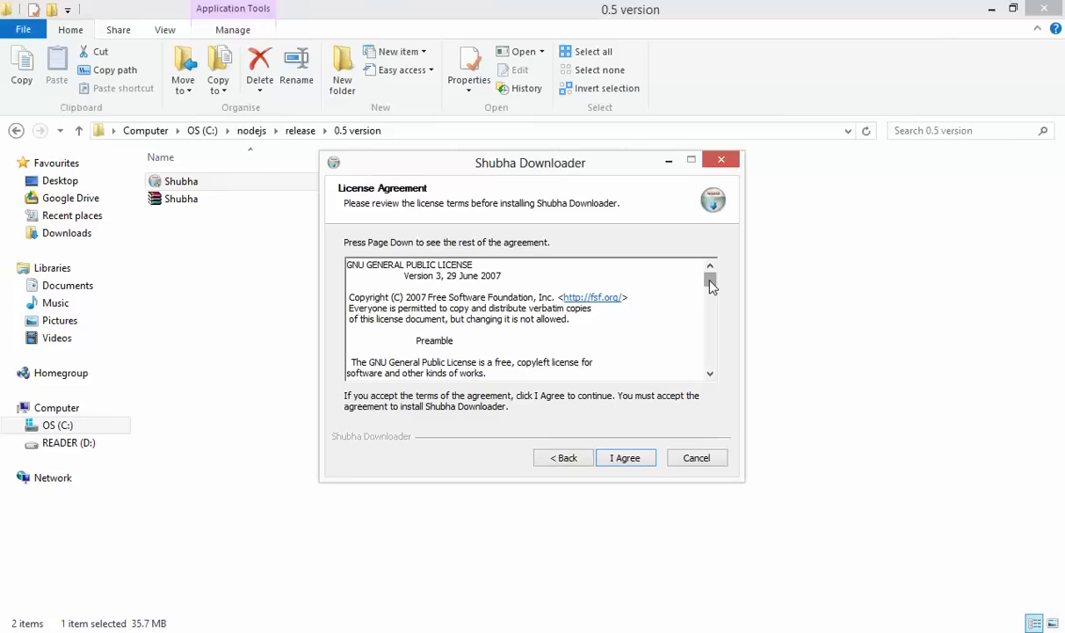
left_click_drag(712, 286, 703, 349)
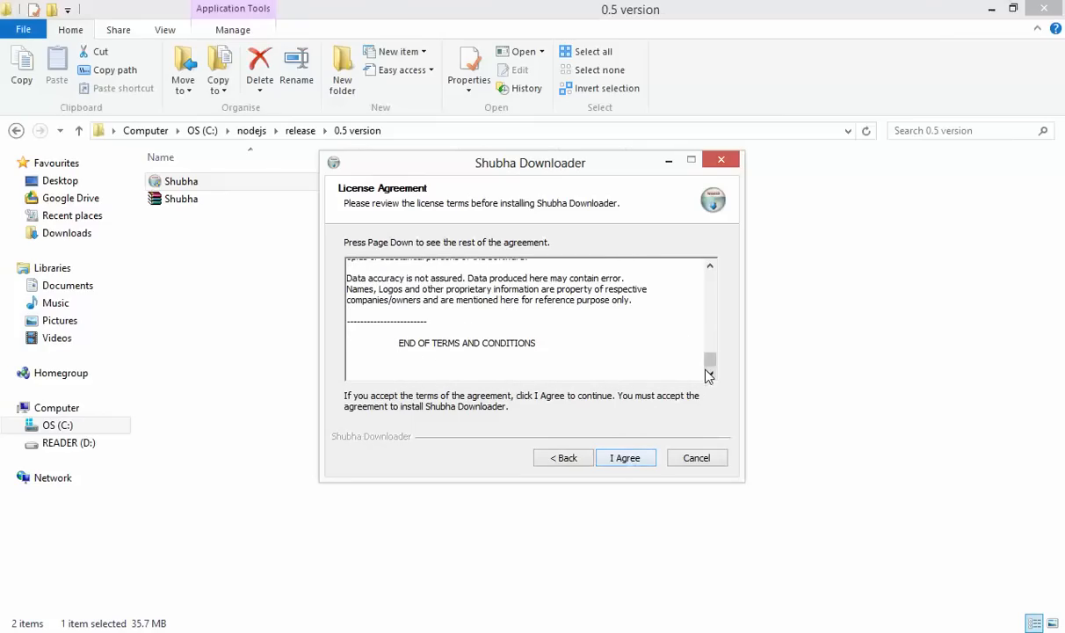
scroll(712, 359, "up", 3)
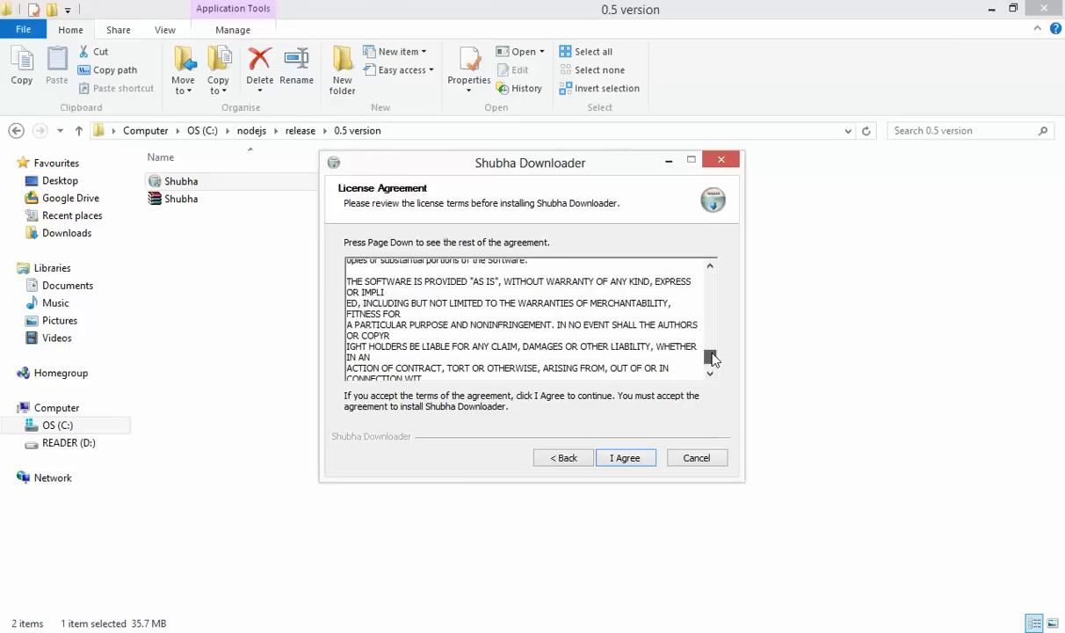
scroll(710, 360, "down", 4)
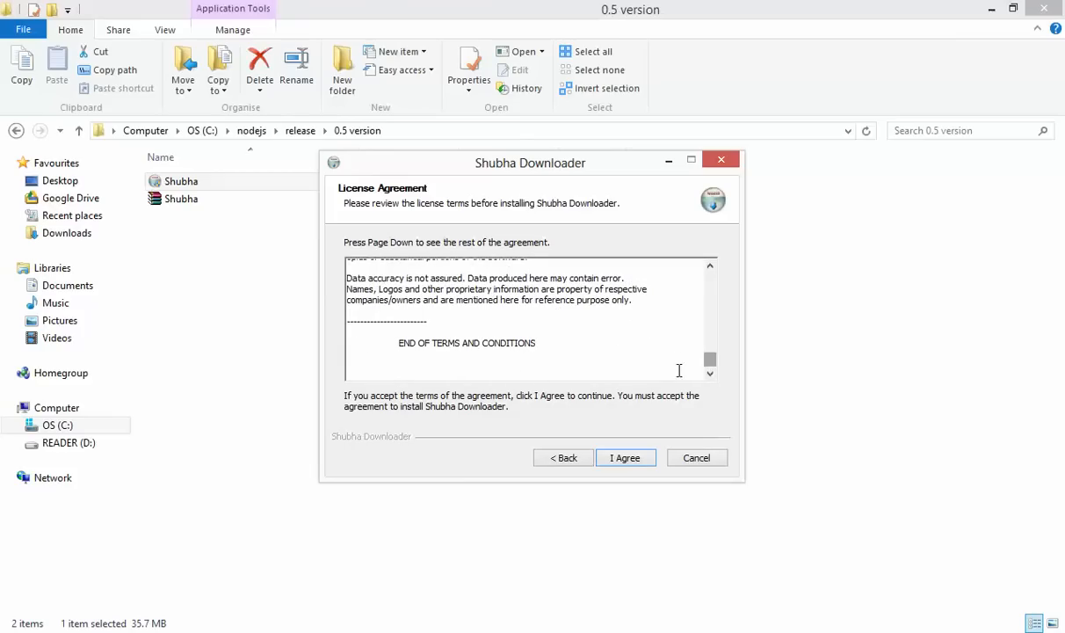
left_click(625, 460)
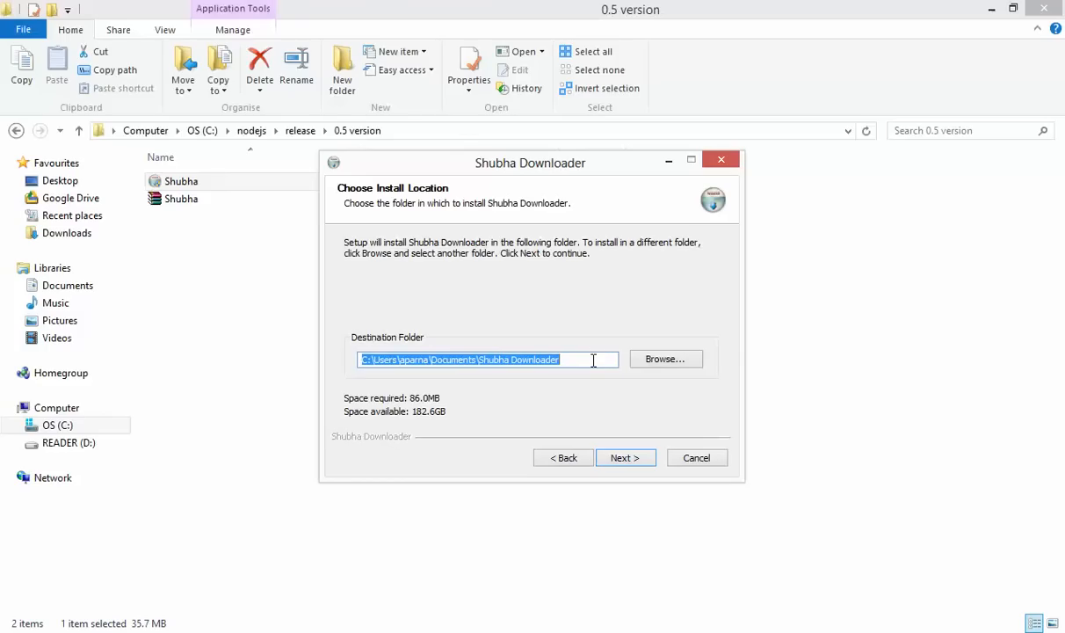
left_click(370, 359)
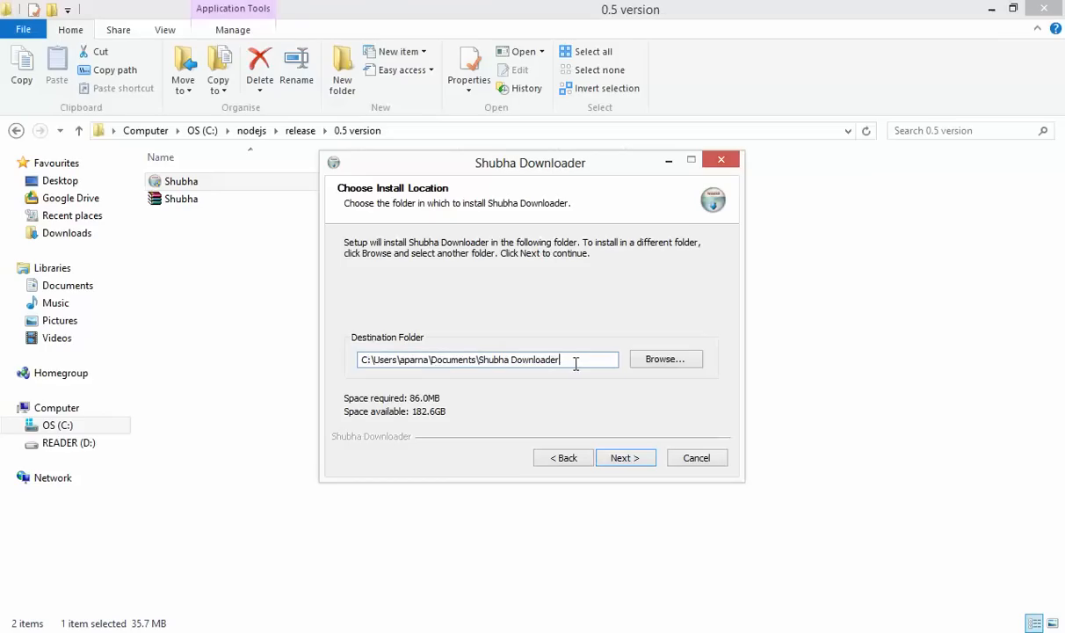
left_click_drag(557, 360, 432, 359)
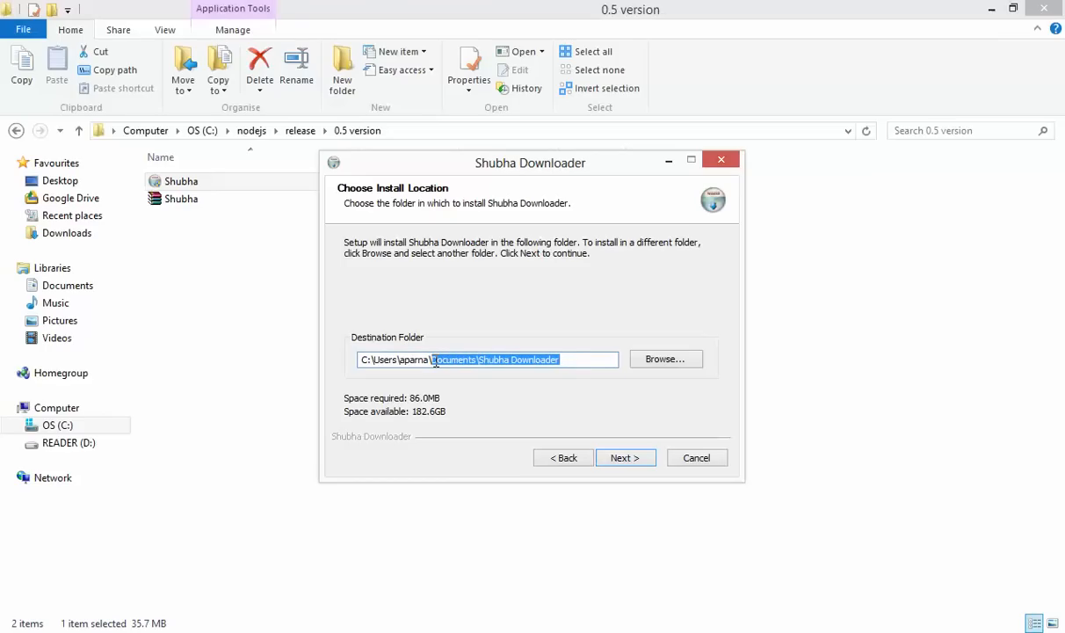
left_click(576, 362)
left_click_drag(578, 363, 433, 360)
left_click(584, 362)
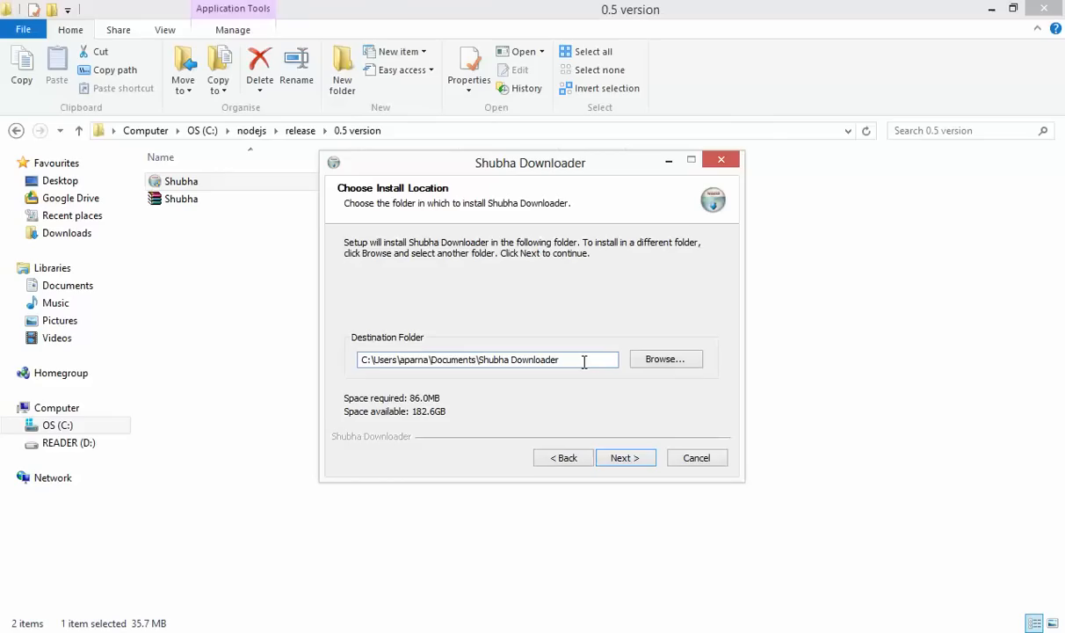
left_click(655, 360)
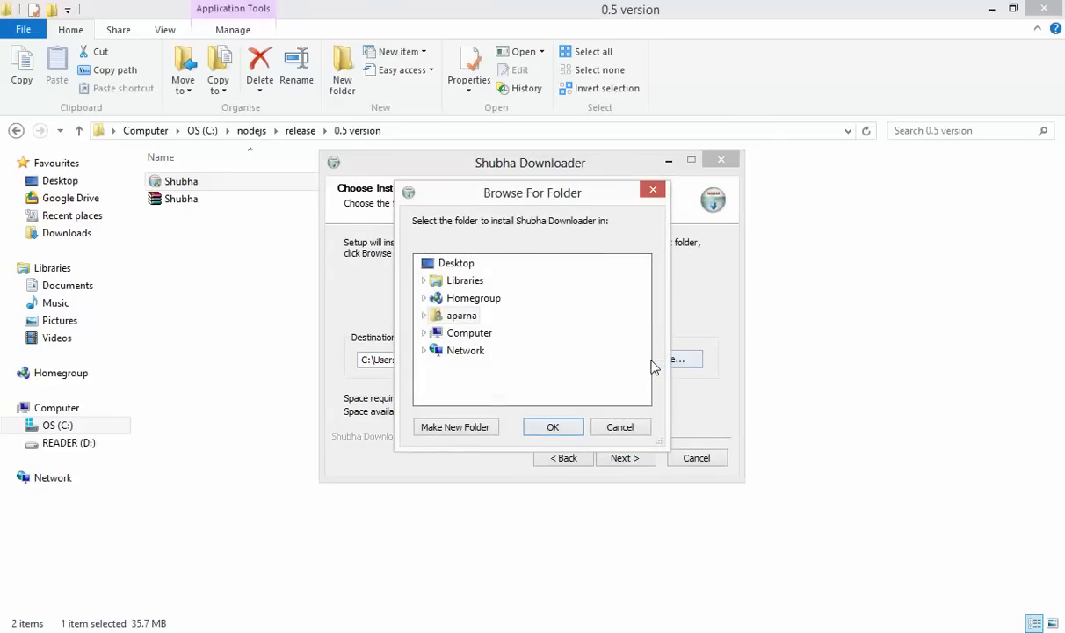
left_click(482, 334)
double_click(469, 350)
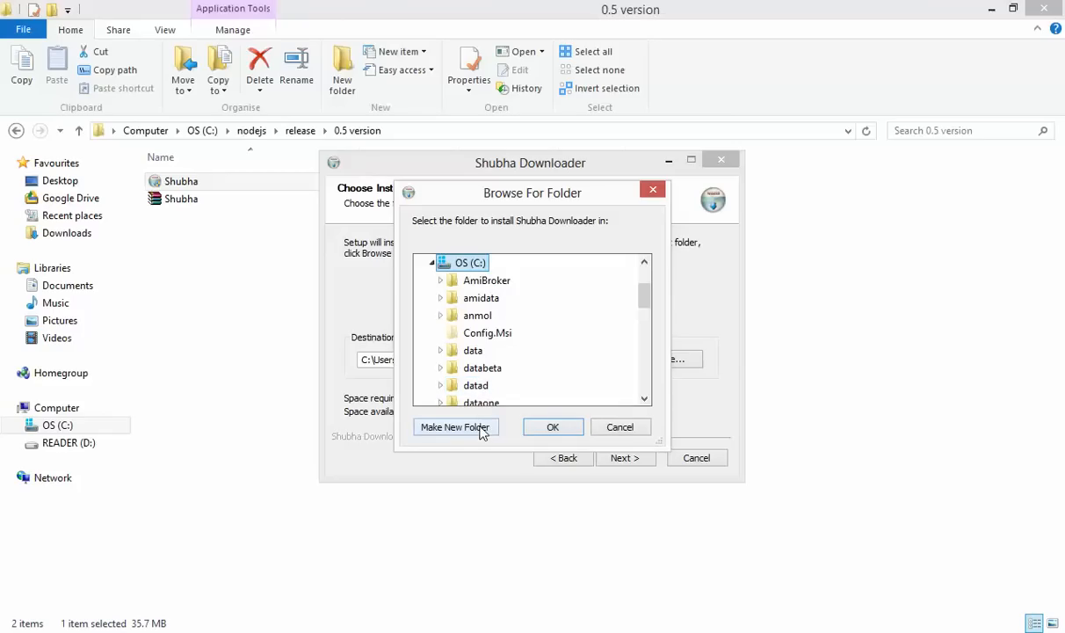
left_click(635, 429)
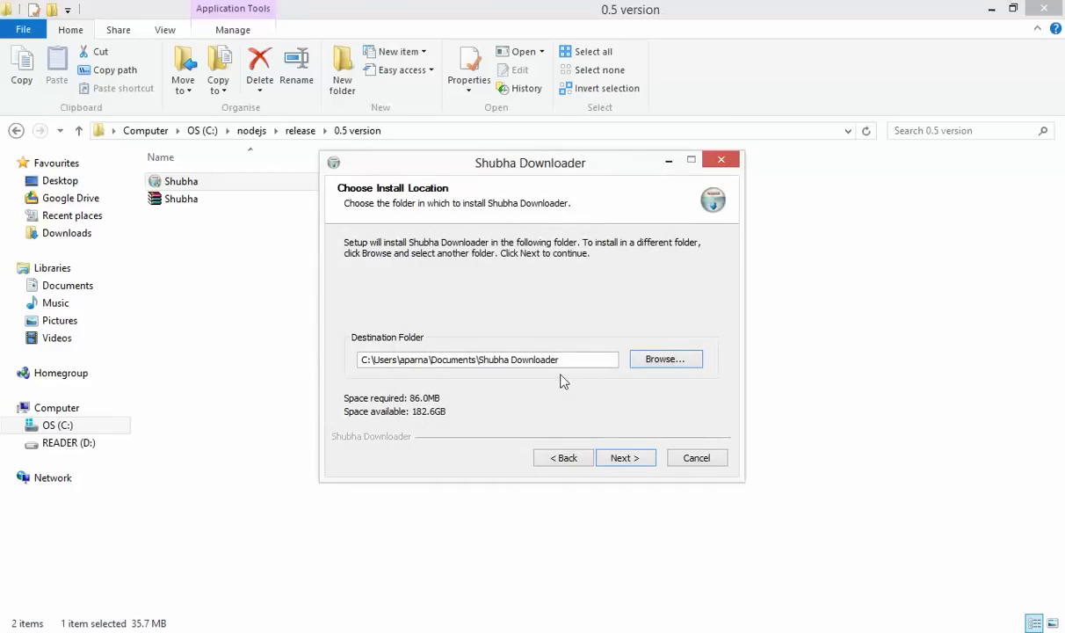
left_click(578, 359)
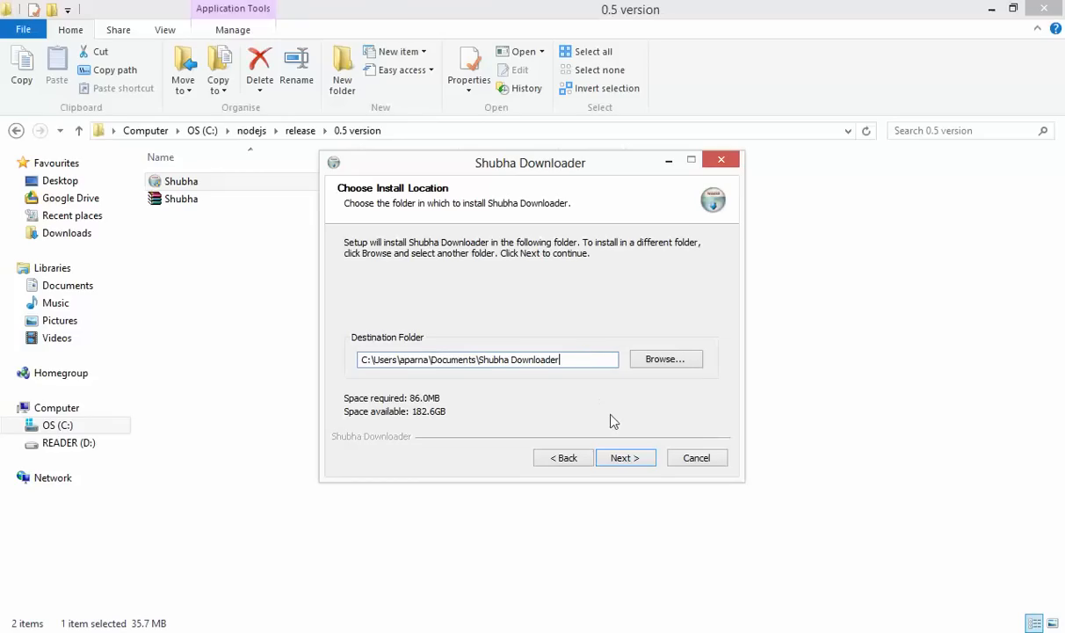
Keep the default install location and Start Menu folder, install, and launch Shubha Downloader
left_click(641, 466)
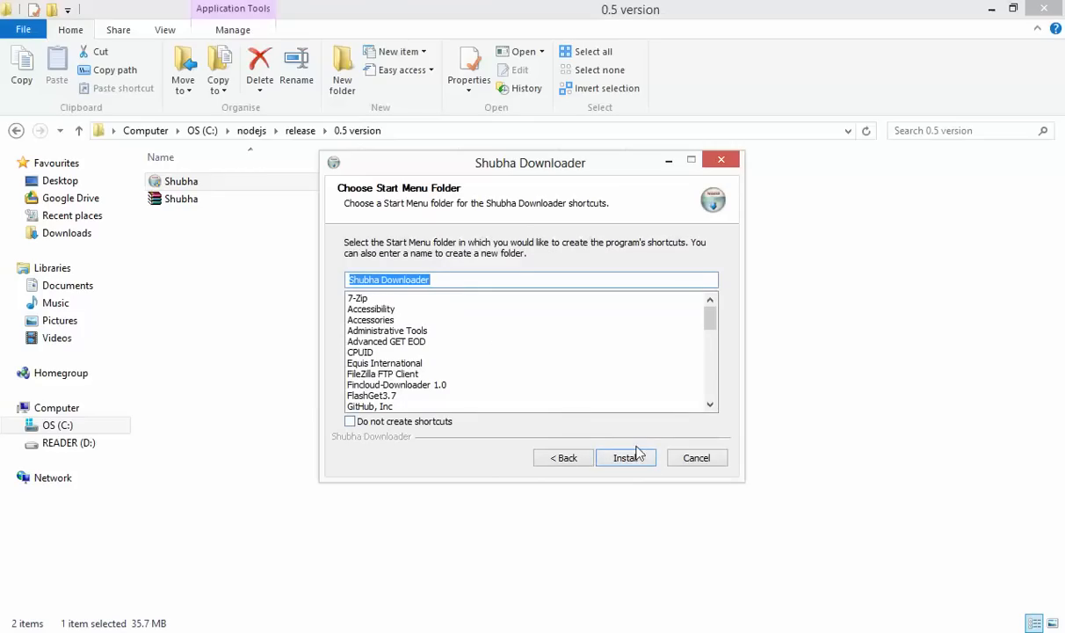
left_click(647, 464)
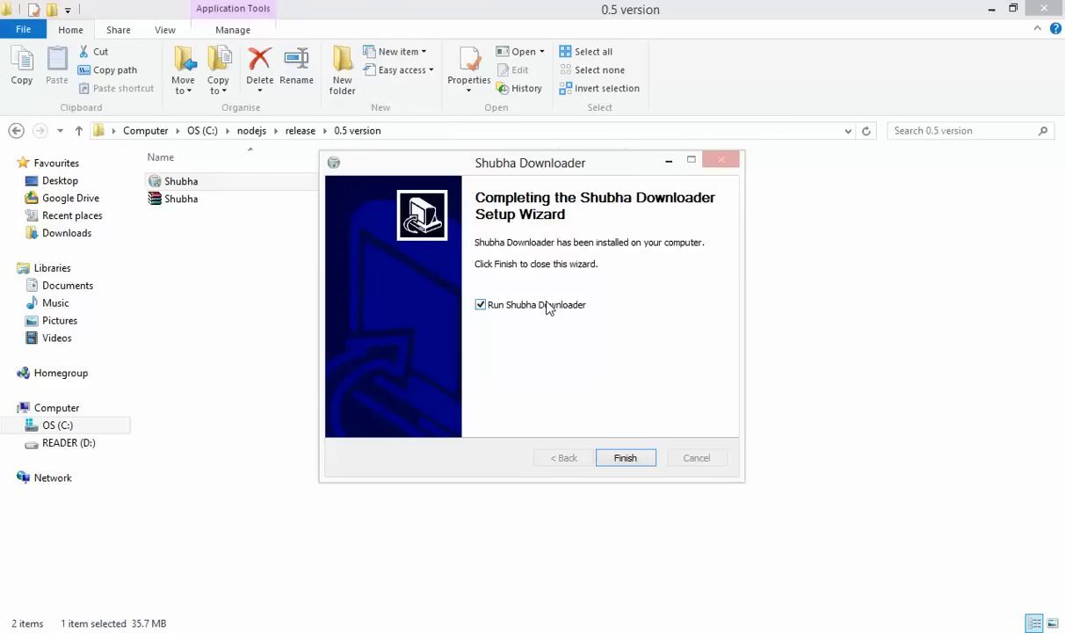
left_click(626, 458)
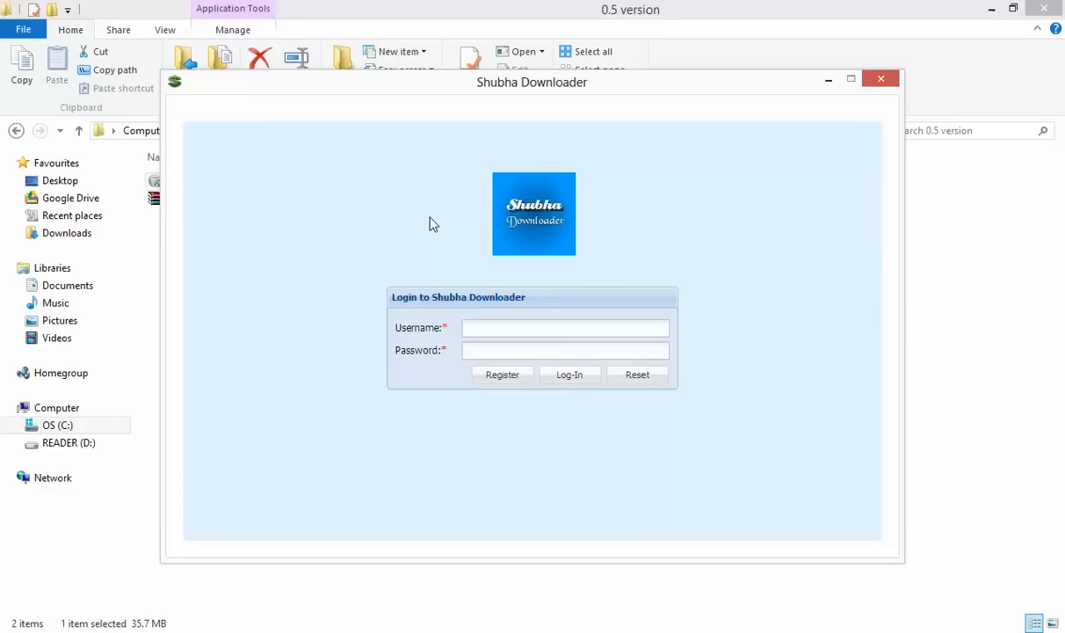
Trigger Register from the login screen, then put the caret back in the empty Username field
left_click(498, 328)
left_click(504, 376)
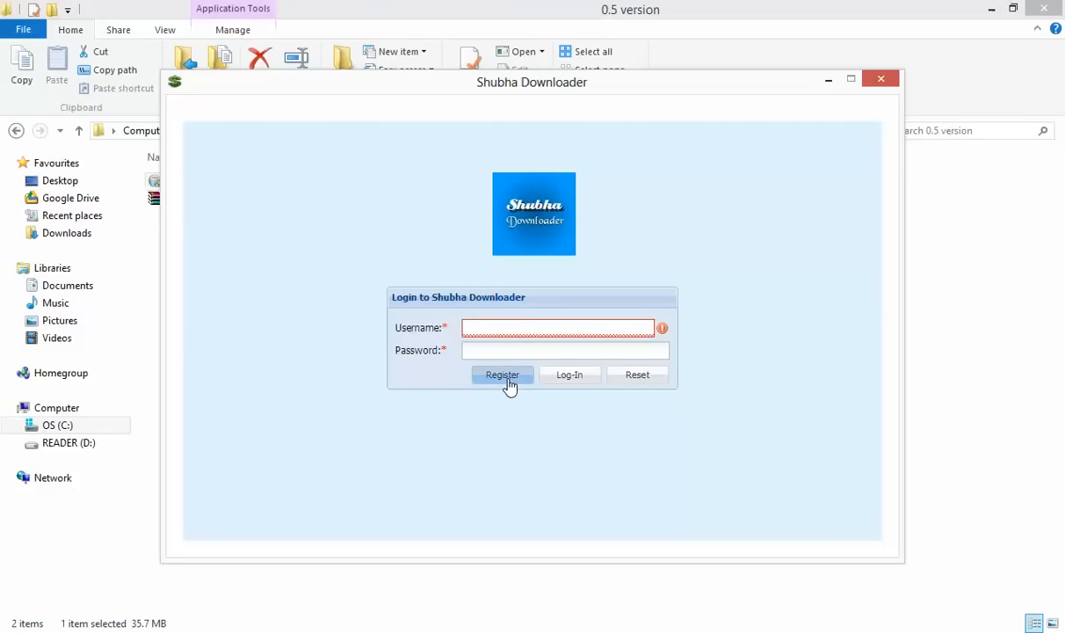
left_click(504, 323)
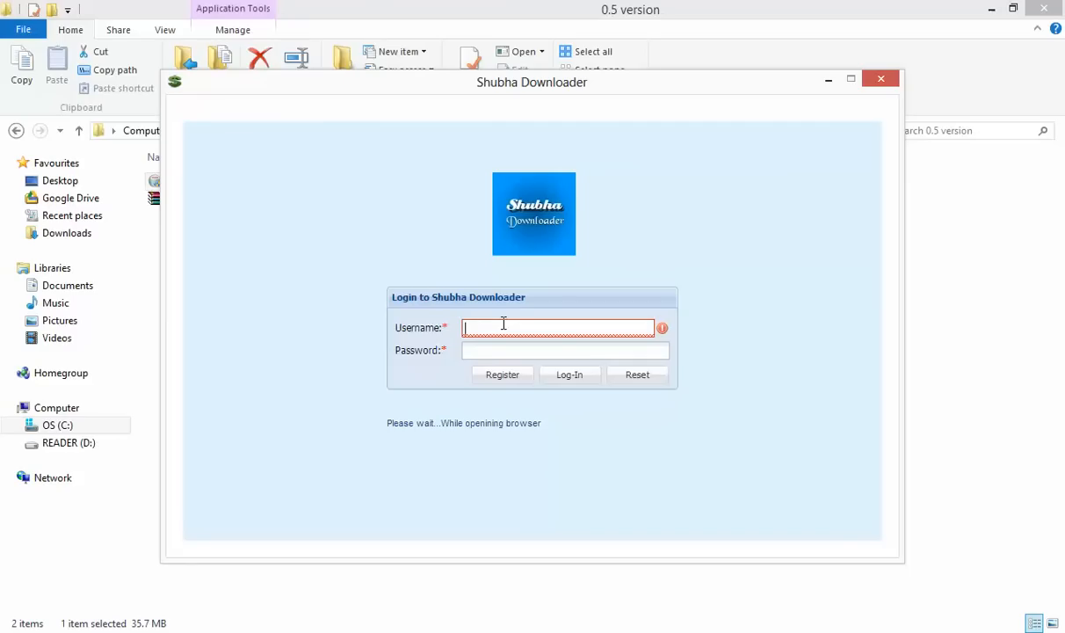
Enter the account username and the password in the Shubha Downloader login fields
type("t")
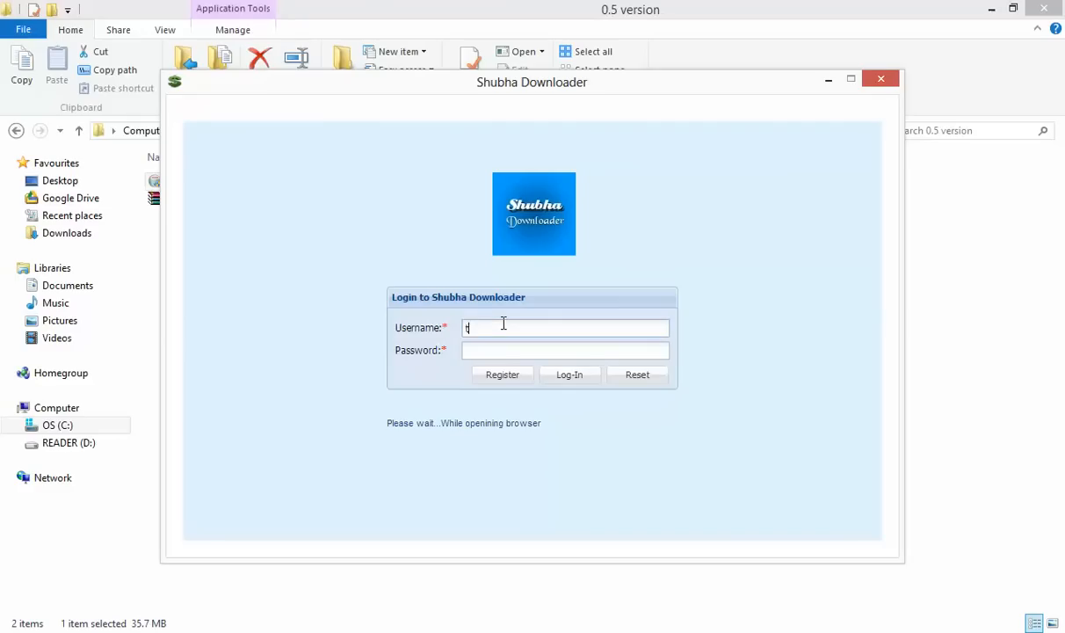
type("estshubhaalabha")
left_click(496, 349)
left_click(496, 378)
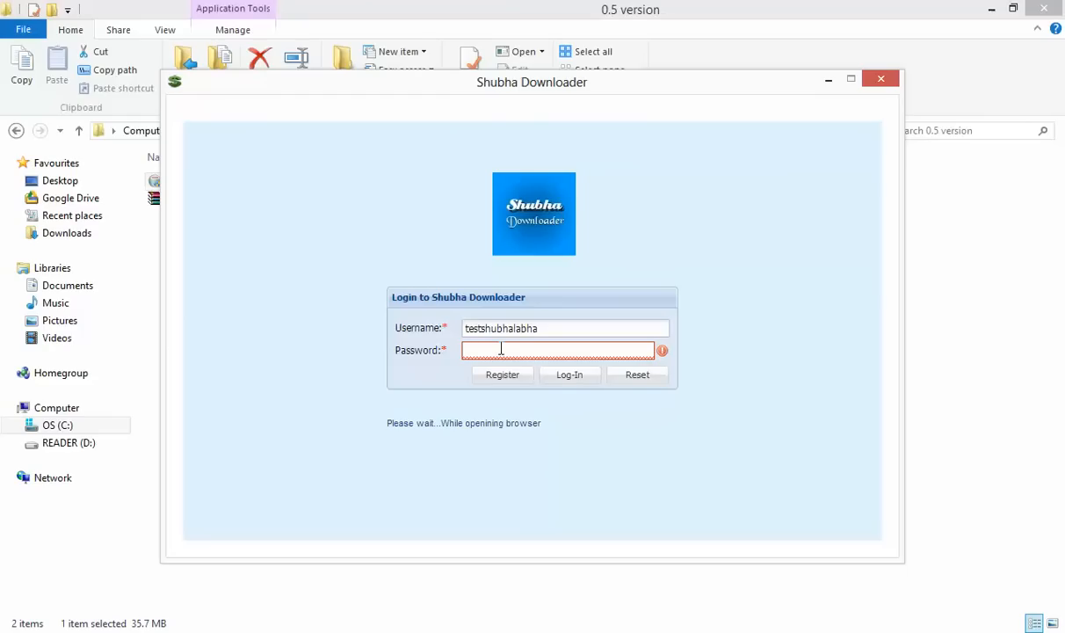
type("•••••••")
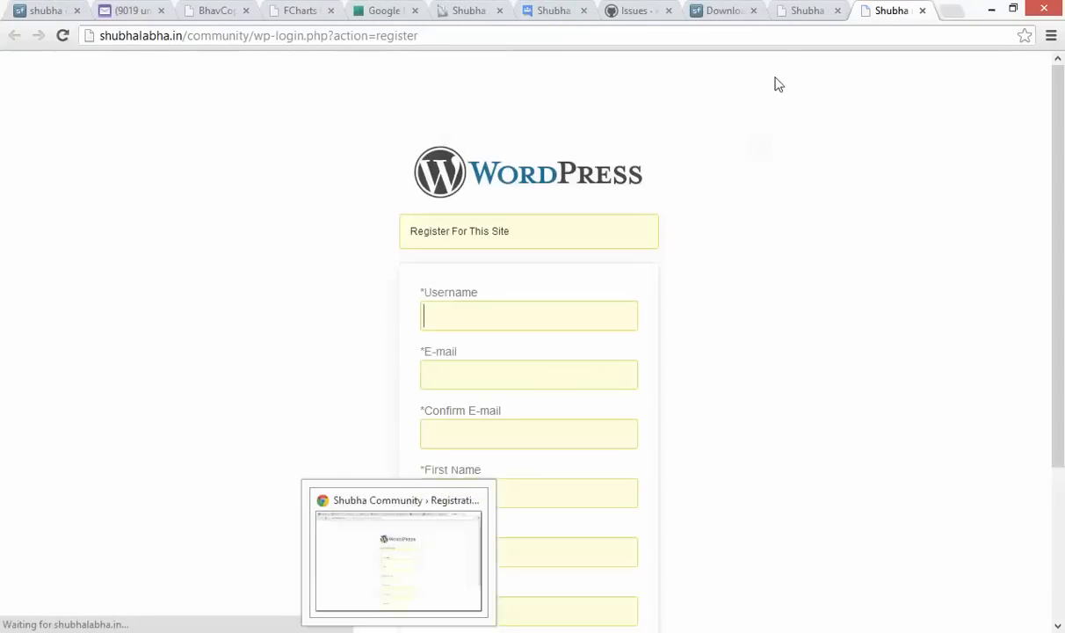
Close the extra community tab and enter the new username in the registration form
left_click(837, 11)
left_click(489, 320)
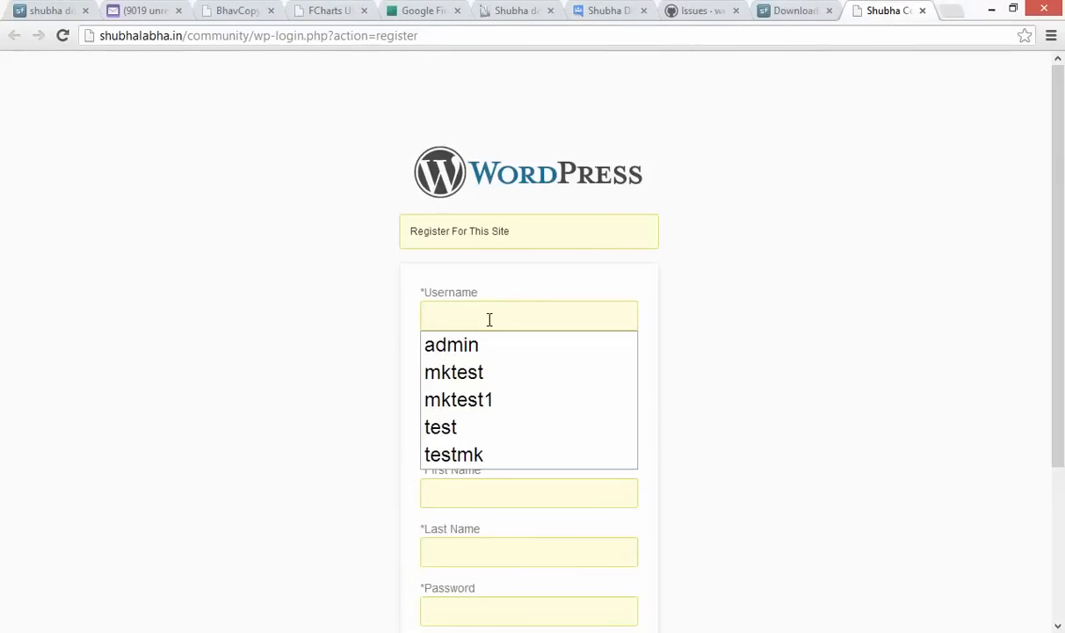
left_click(494, 318)
left_click(500, 316)
type("test")
key("BackSpace")
key("BackSpace")
key("BackSpace")
key("BackSpace")
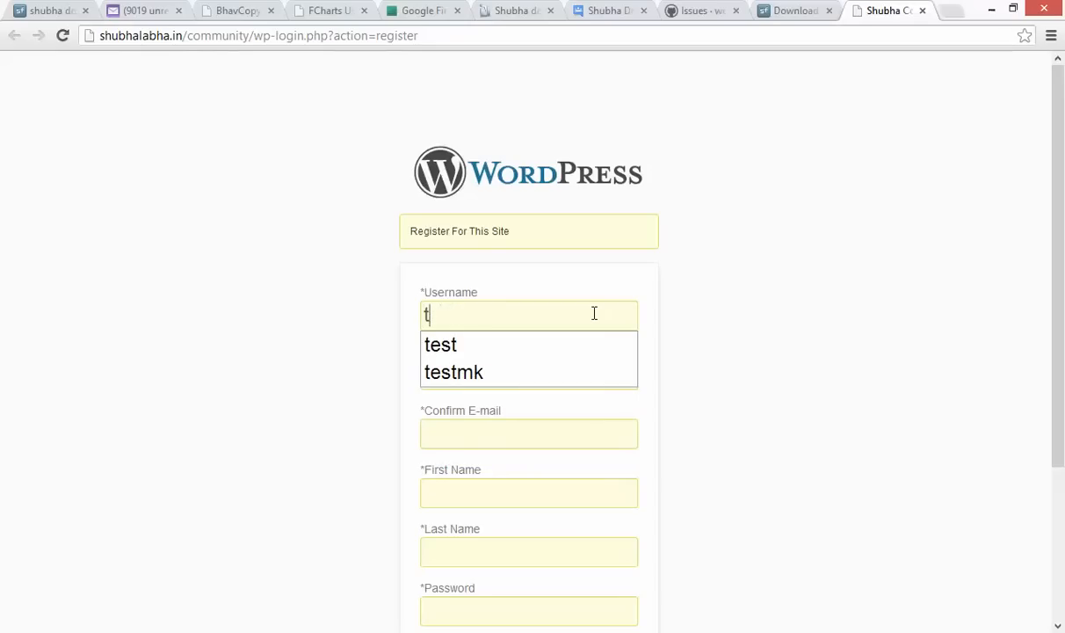
type("shubha")
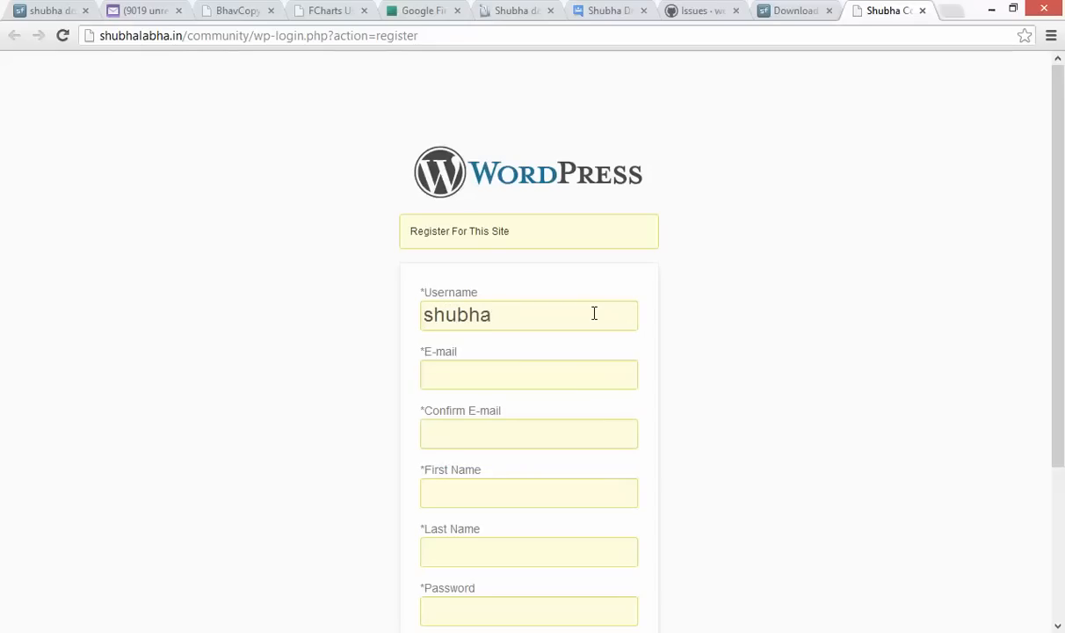
type("test")
scroll(801, 337, "down", 1)
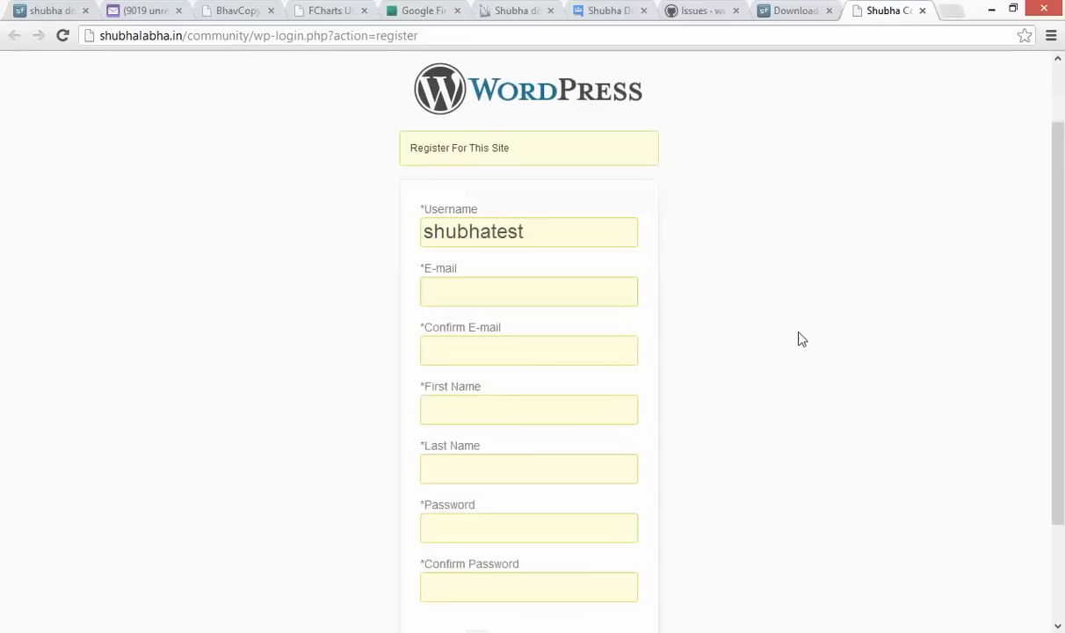
Fill in the e-mail address and its confirmation
left_click(569, 299)
type("mr")
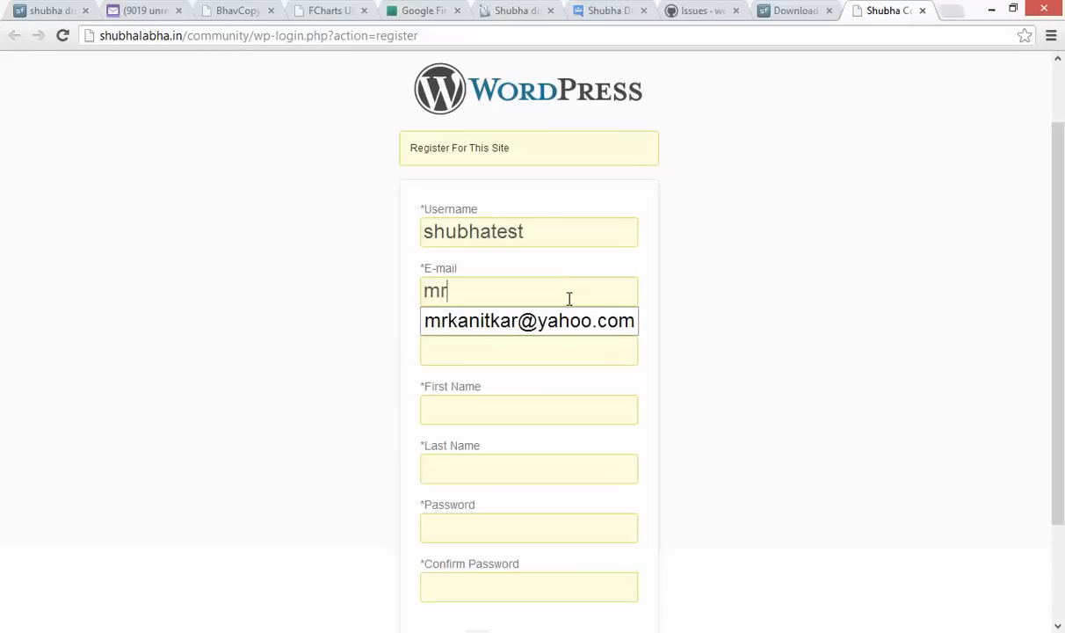
key("Down")
key("Return")
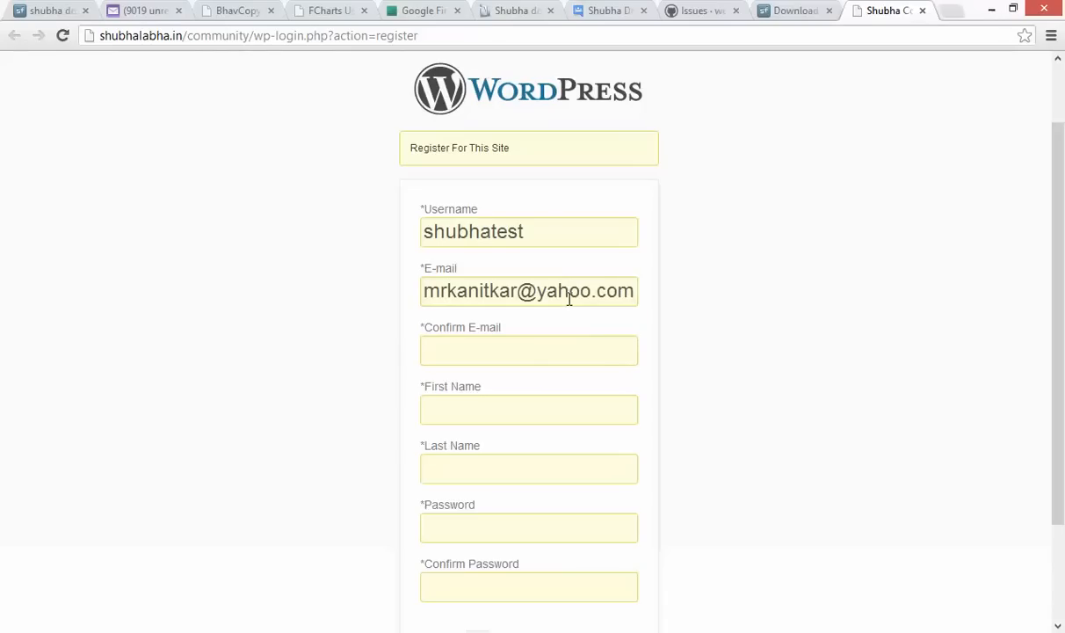
left_click(524, 356)
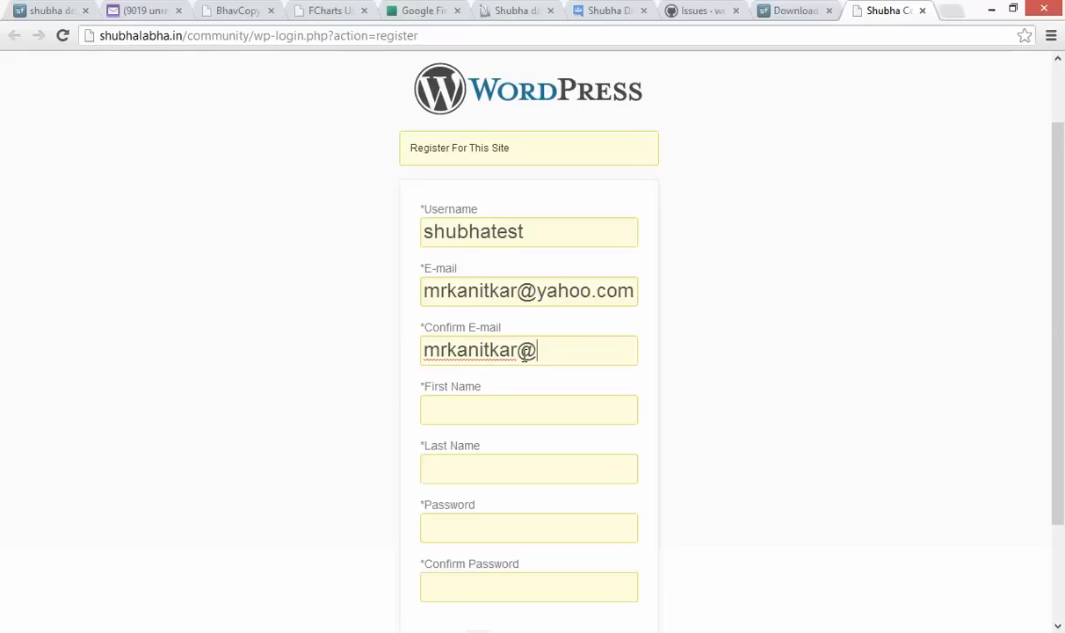
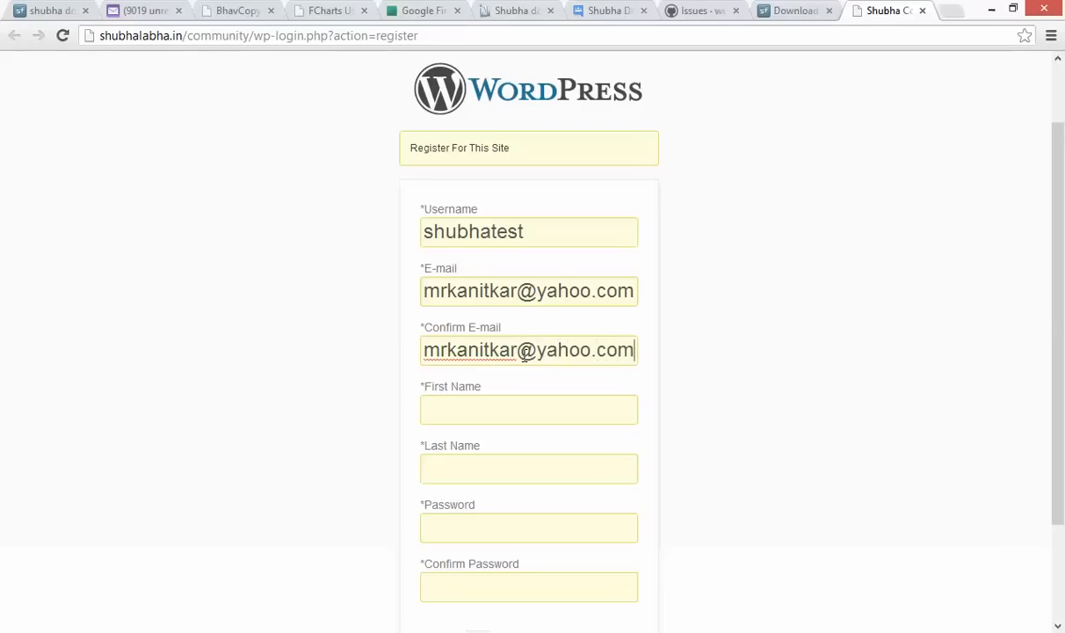
Enter the first name and the last name, trimming an extra word from the last name
left_click(500, 411)
type("shubhatest")
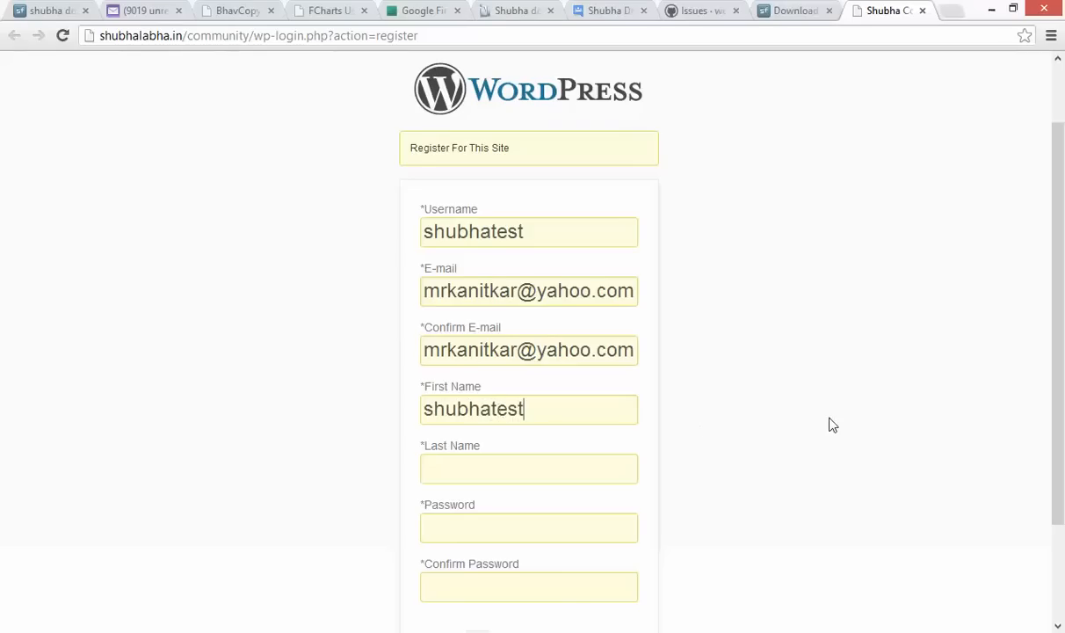
scroll(833, 425, "down", 2)
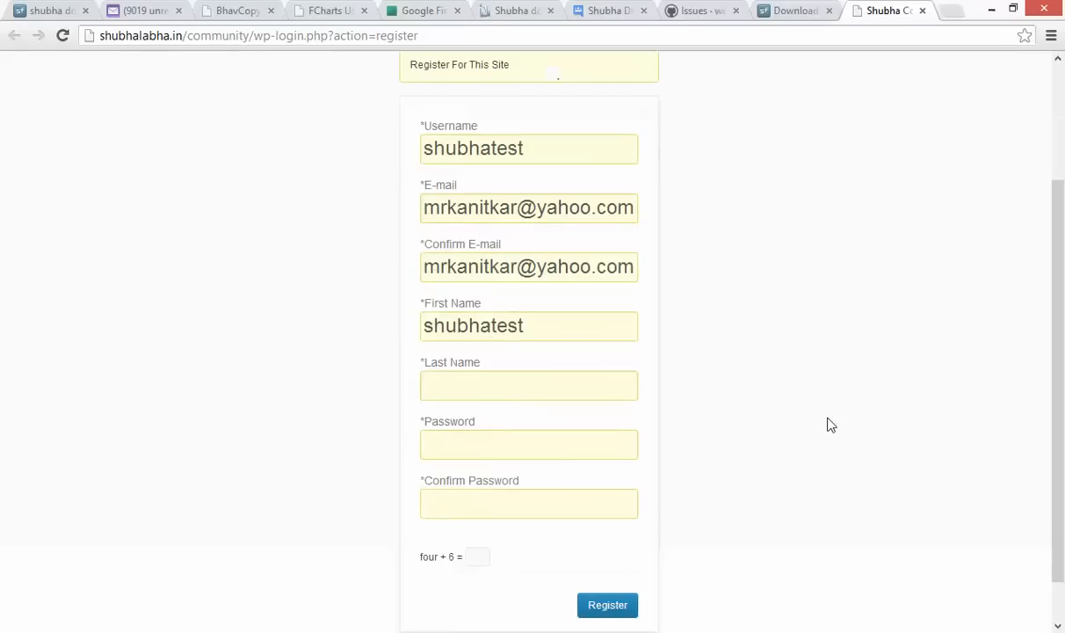
left_click(457, 386)
type("shubha family")
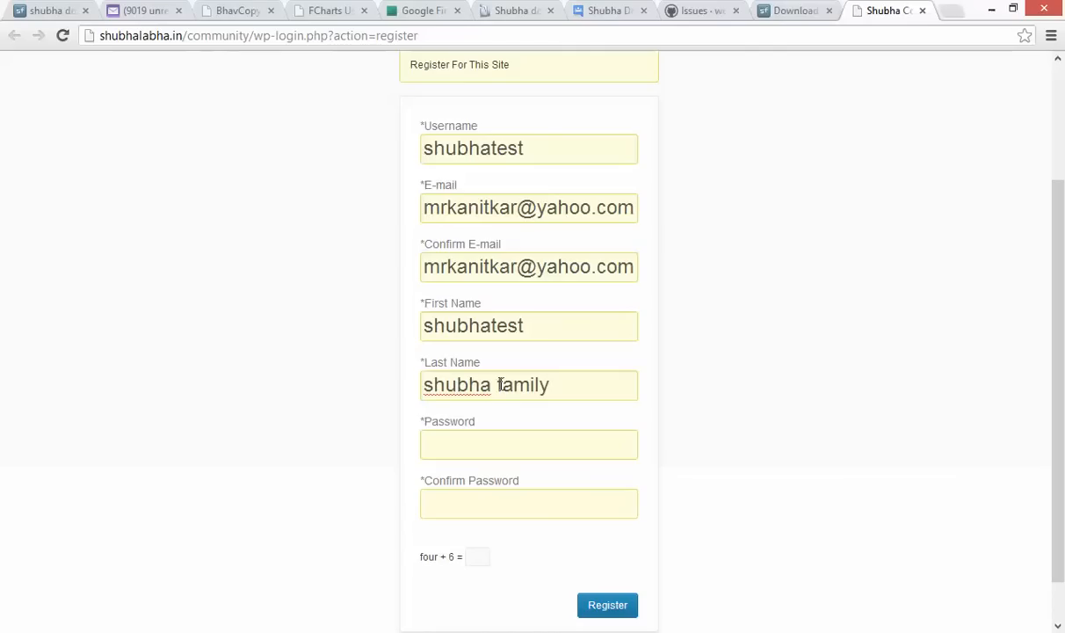
double_click(466, 384)
key("BackSpace")
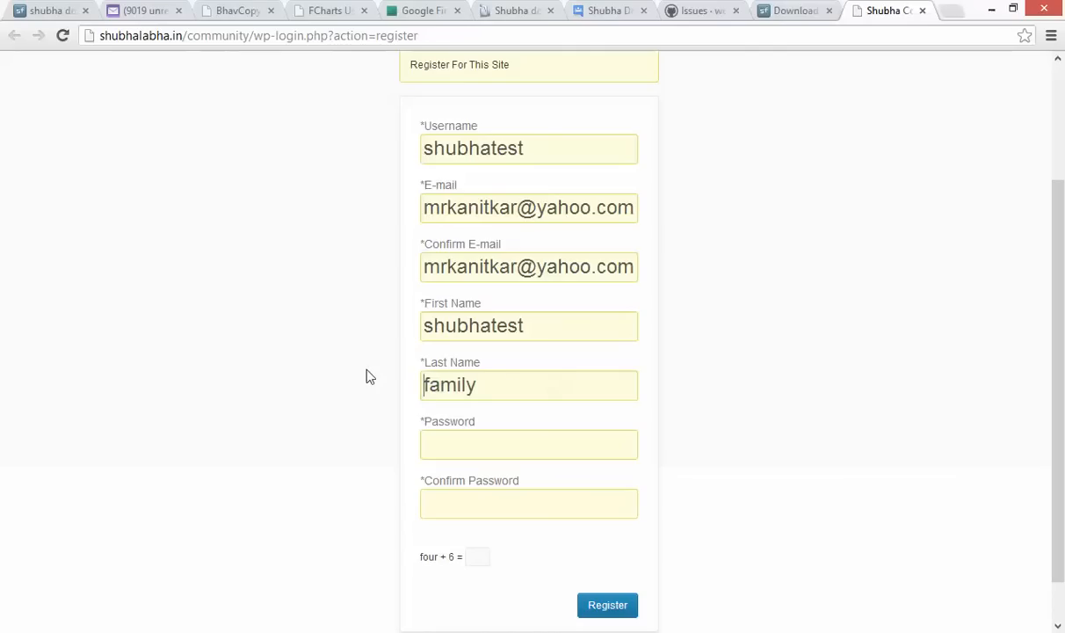
Enter the password twice and answer the arithmetic captcha with 10
left_click(468, 441)
type("•••••••")
key("Tab")
type("•••••••")
left_click(482, 556)
type("10")
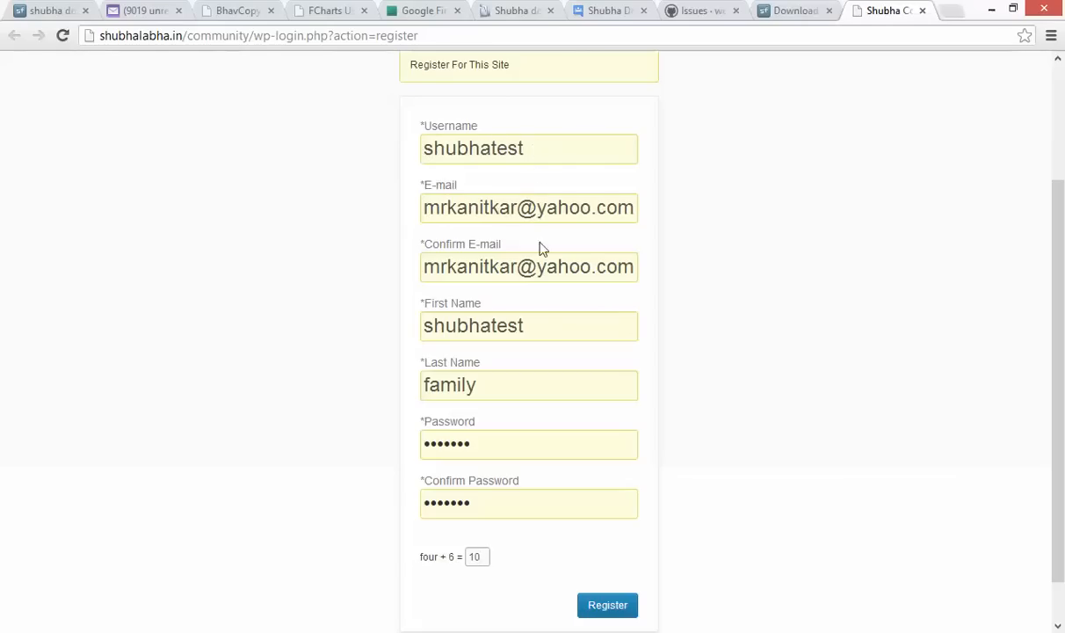
Submit the registration, then replace the rejected username with a different one
left_click(611, 607)
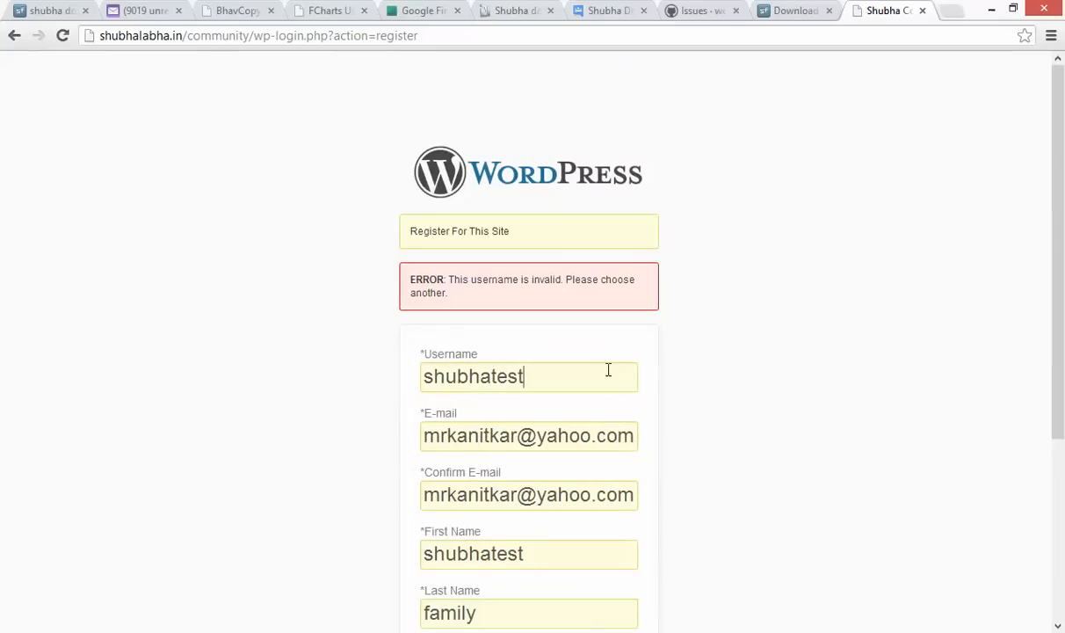
scroll(603, 378, "down", 1)
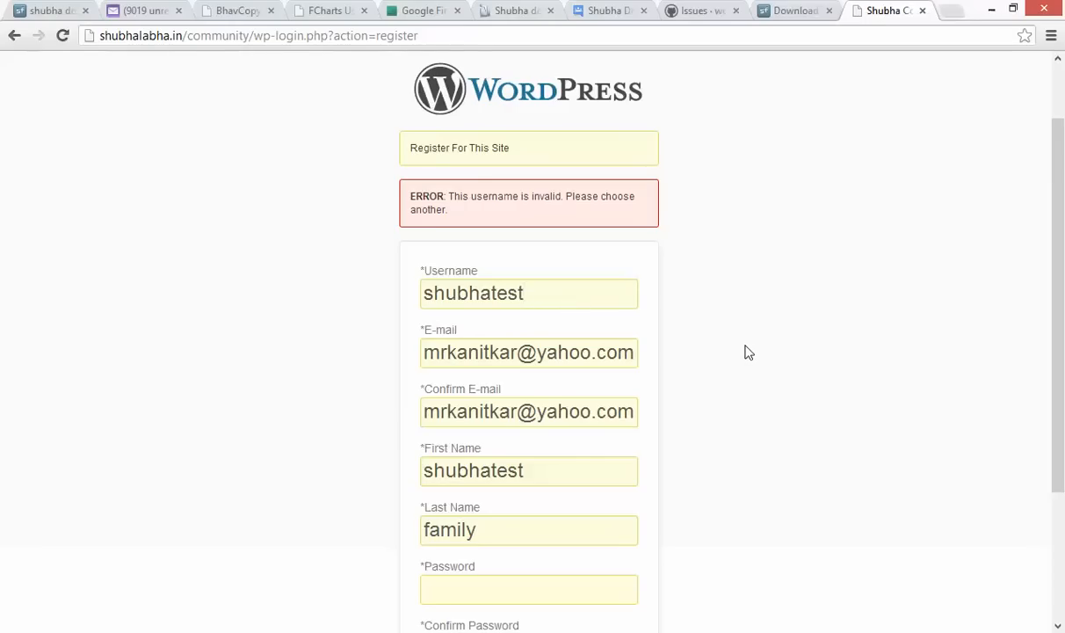
scroll(747, 352, "down", 1)
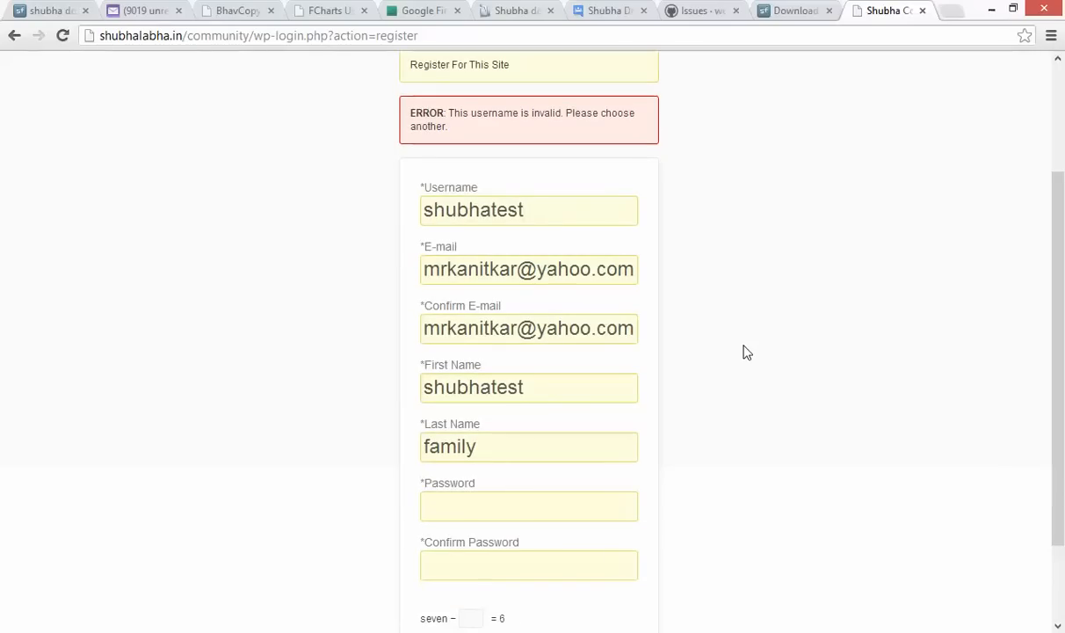
key("BackSpace")
key("BackSpace")
key("BackSpace")
key("BackSpace")
key("BackSpace")
key("BackSpace")
key("BackSpace")
key("BackSpace")
key("BackSpace")
key("BackSpace")
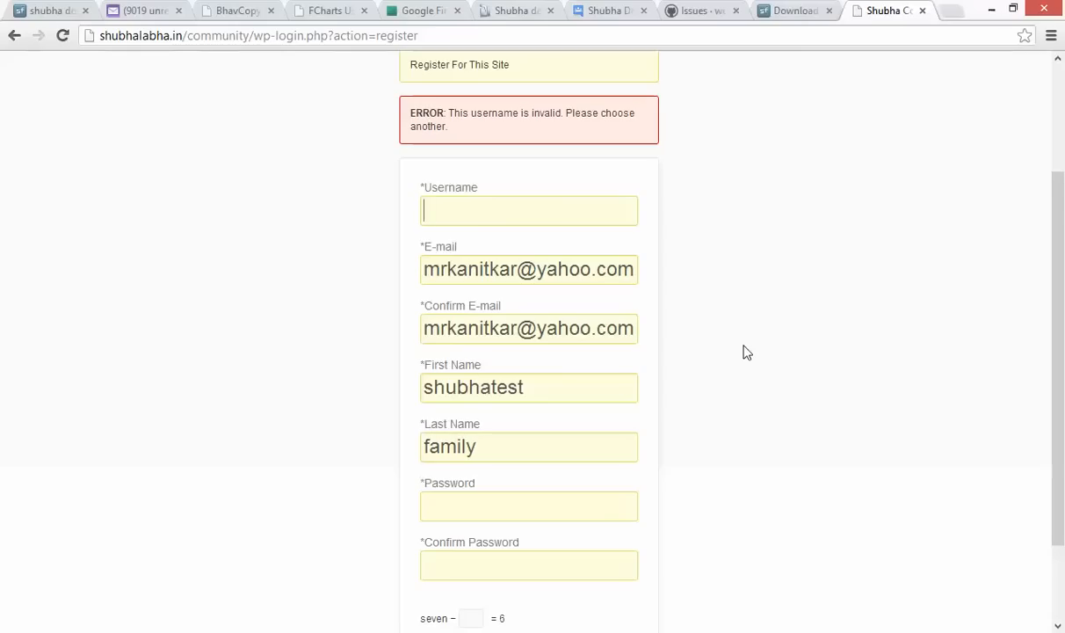
type("a")
key("BackSpace")
type("rajesh")
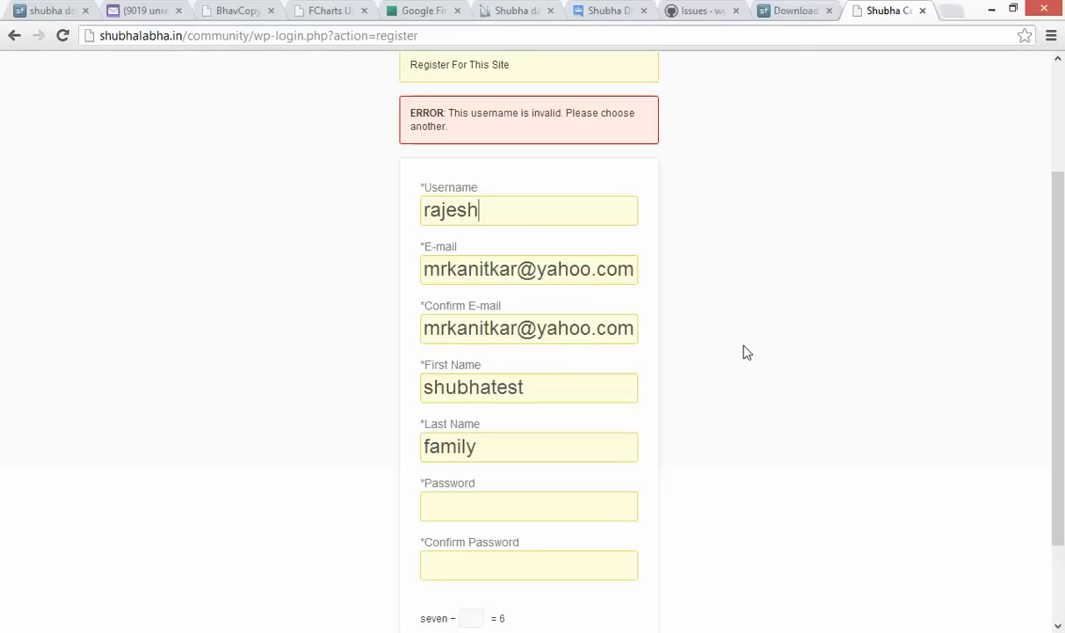
Re-enter the password twice, answer the new captcha with 1, and register again
scroll(746, 352, "down", 2)
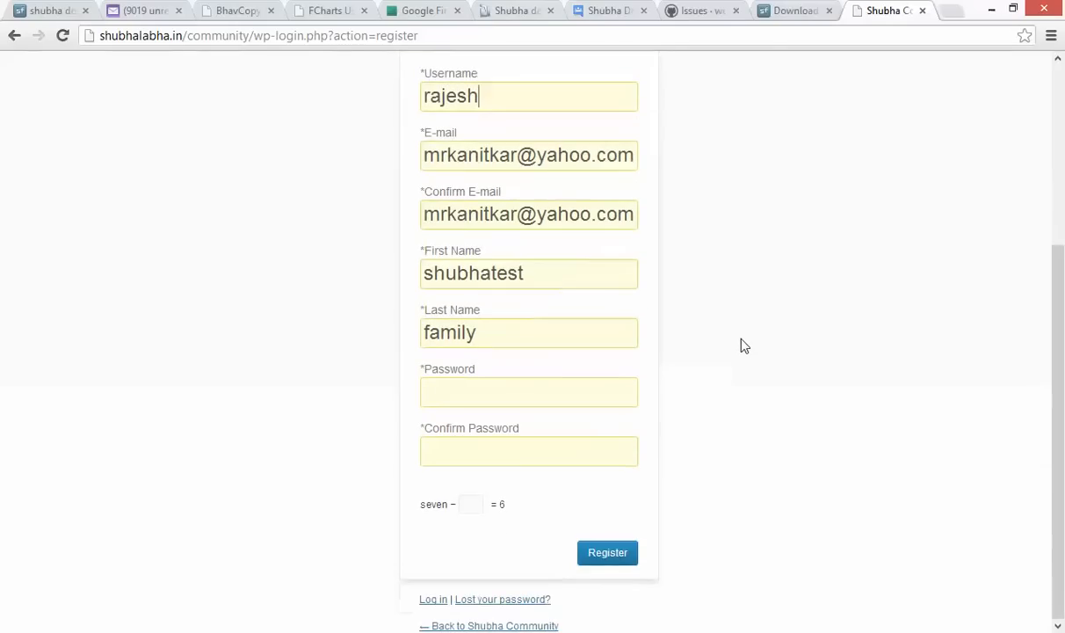
left_click(493, 392)
type("•••••••")
key("Tab")
type("•••••")
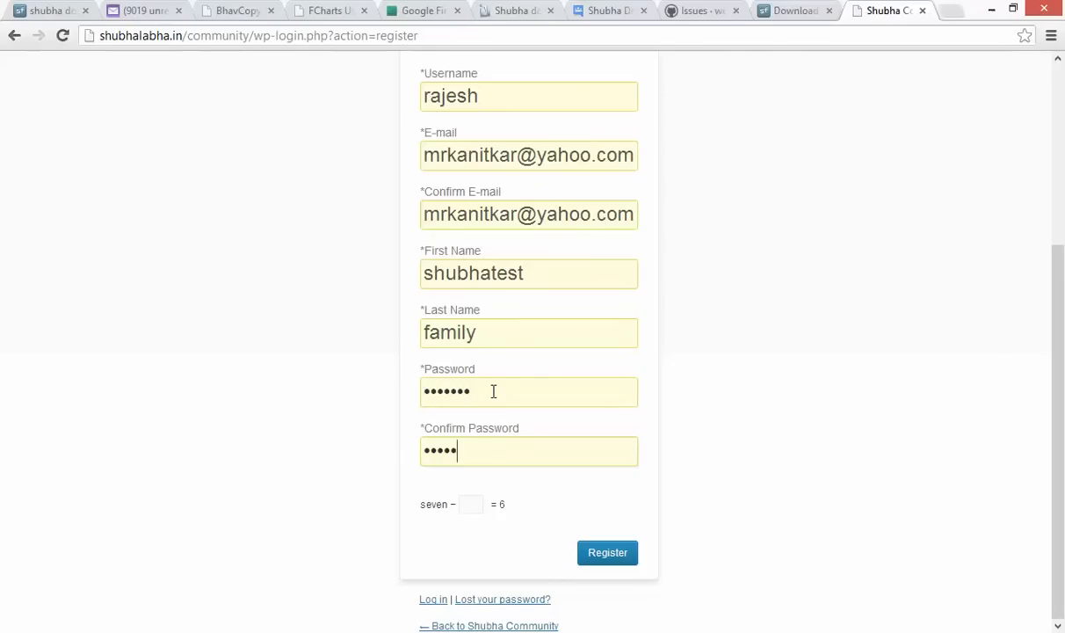
type("••")
left_click(471, 507)
type("1")
left_click(624, 554)
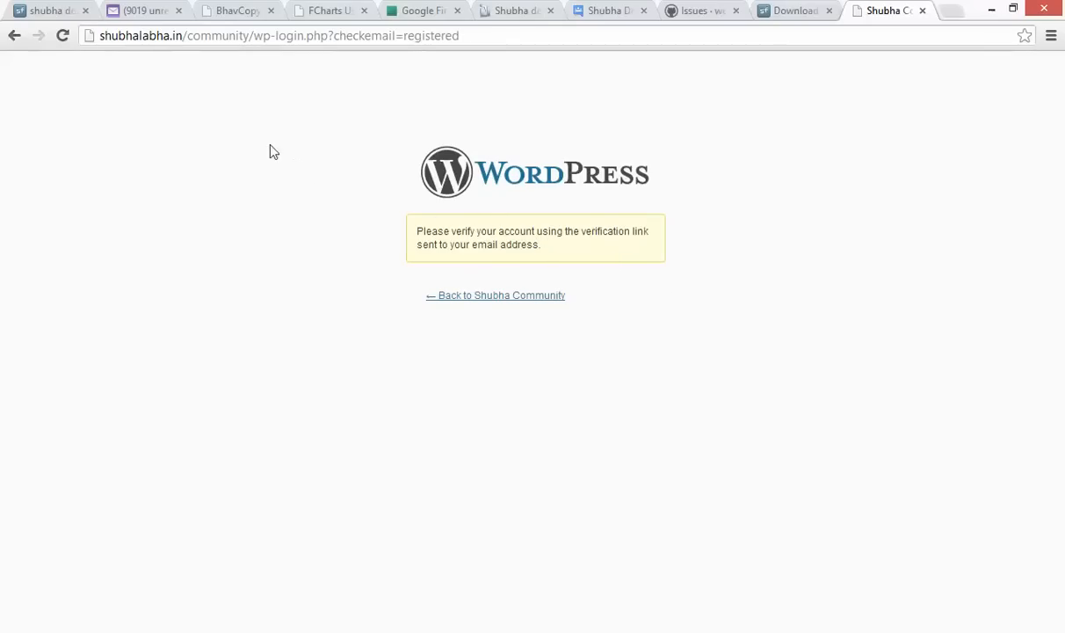
Open the '[Shubha Community] Verify Your Account' email in Yahoo Mail and follow its verification link
left_click(145, 8)
left_click(69, 165)
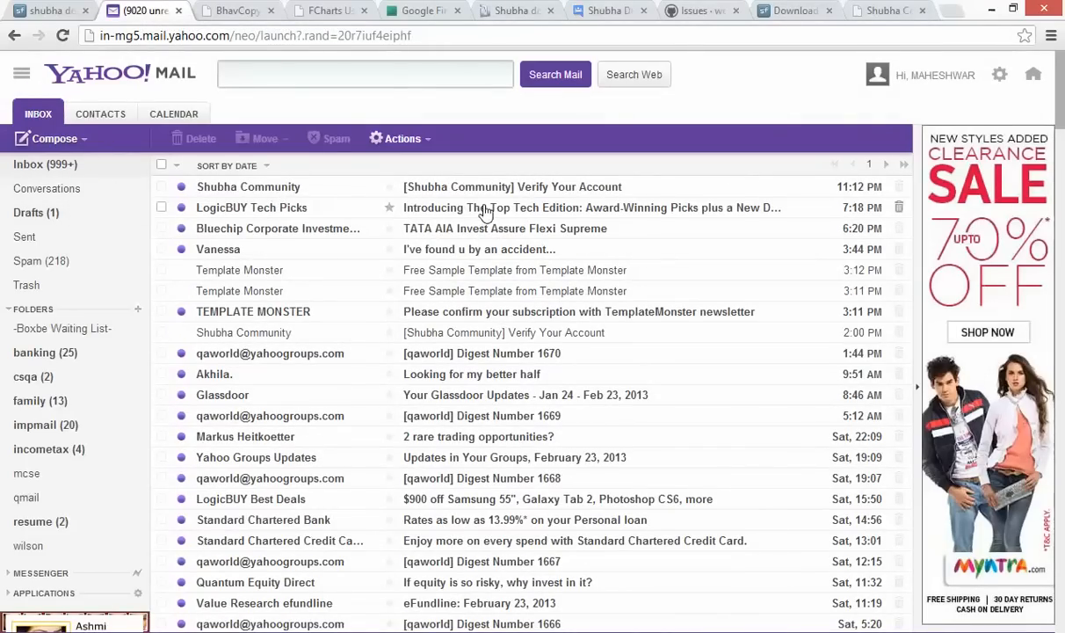
left_click(538, 192)
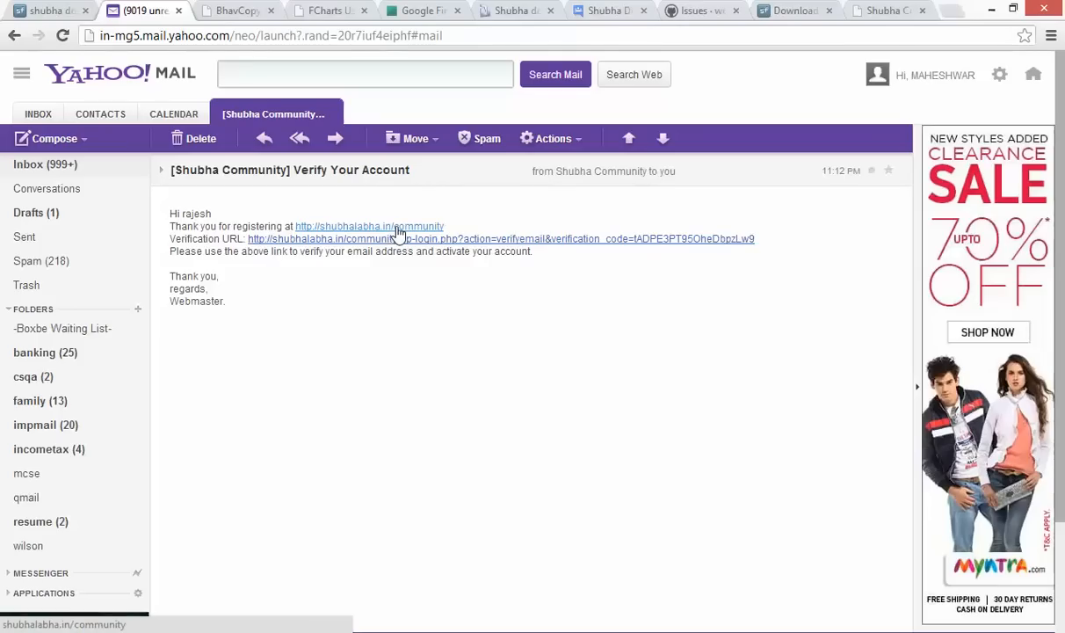
left_click(568, 247)
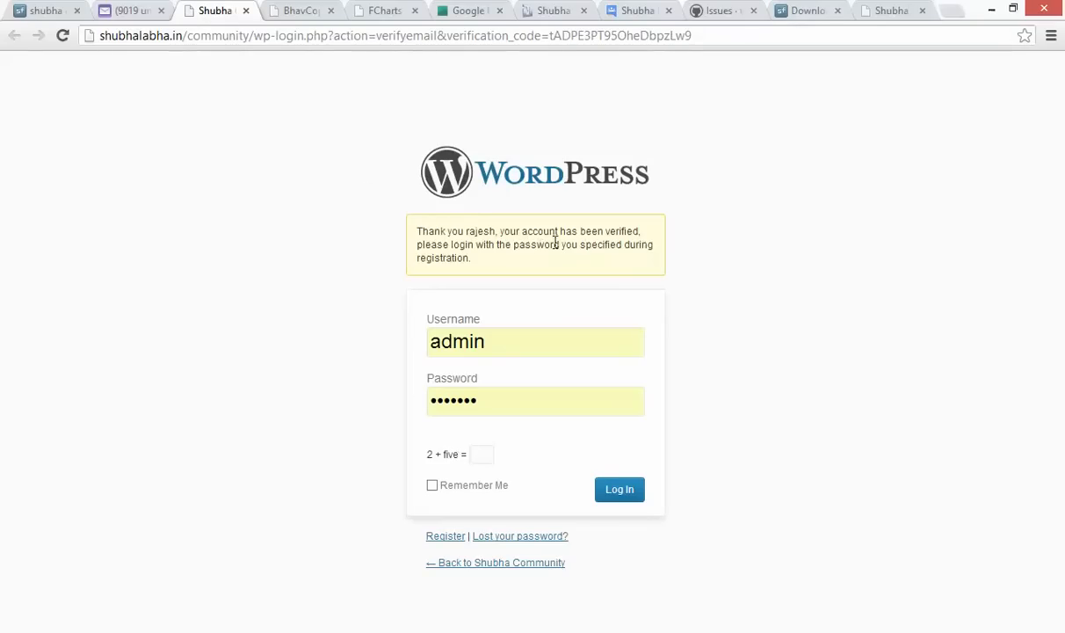
Sign in to Shubha Community with the new account's username, password and captcha answer 7, then log out
left_click_drag(513, 341, 372, 349)
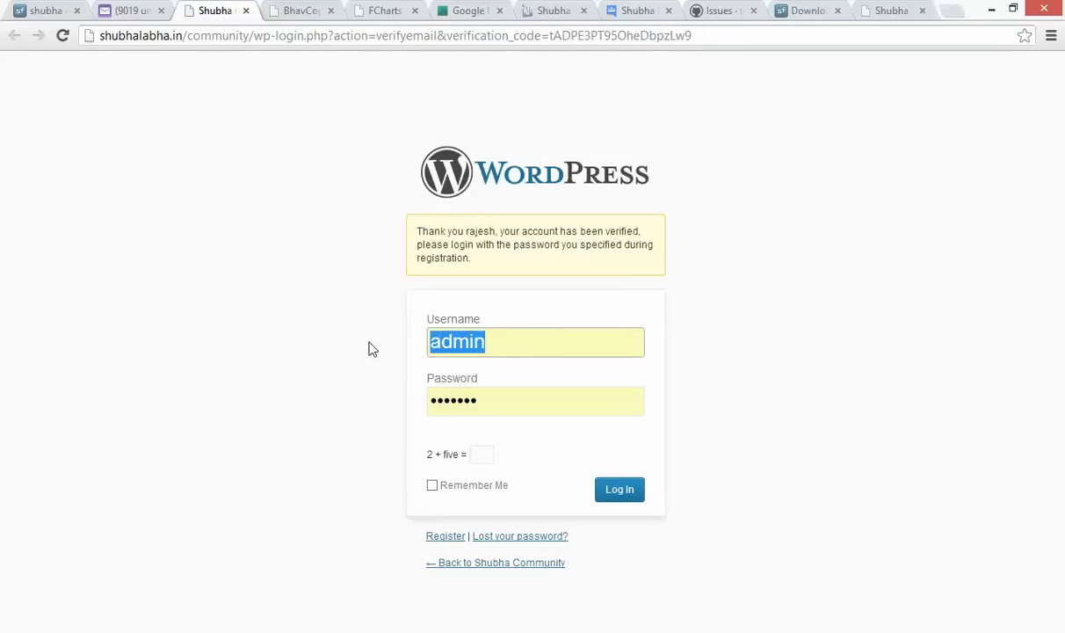
type("rajesh")
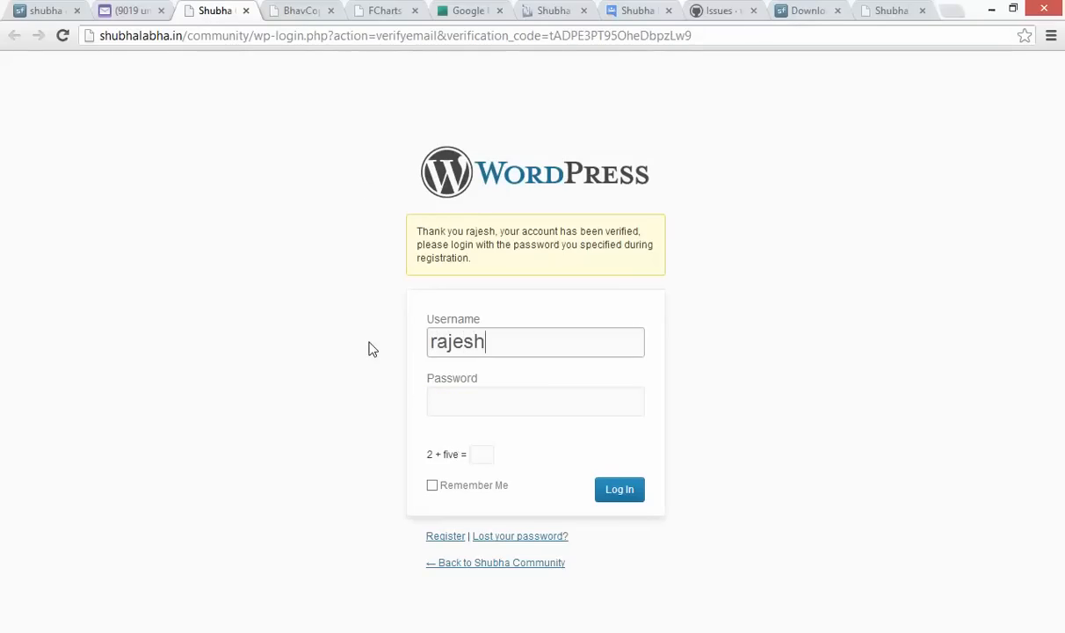
key("Tab")
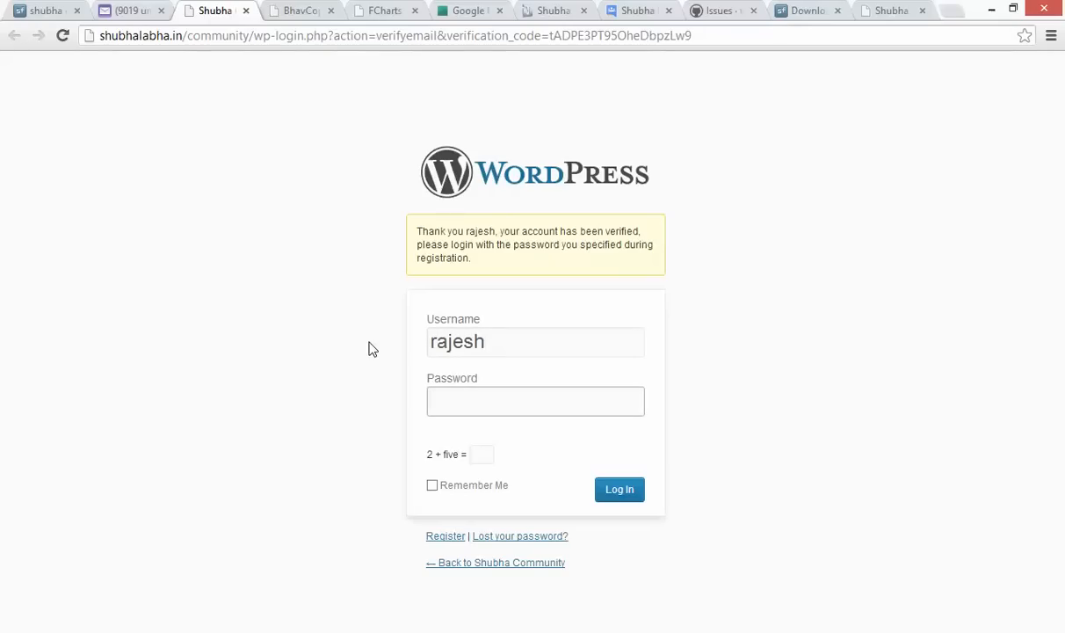
type("•••••••")
key("Tab")
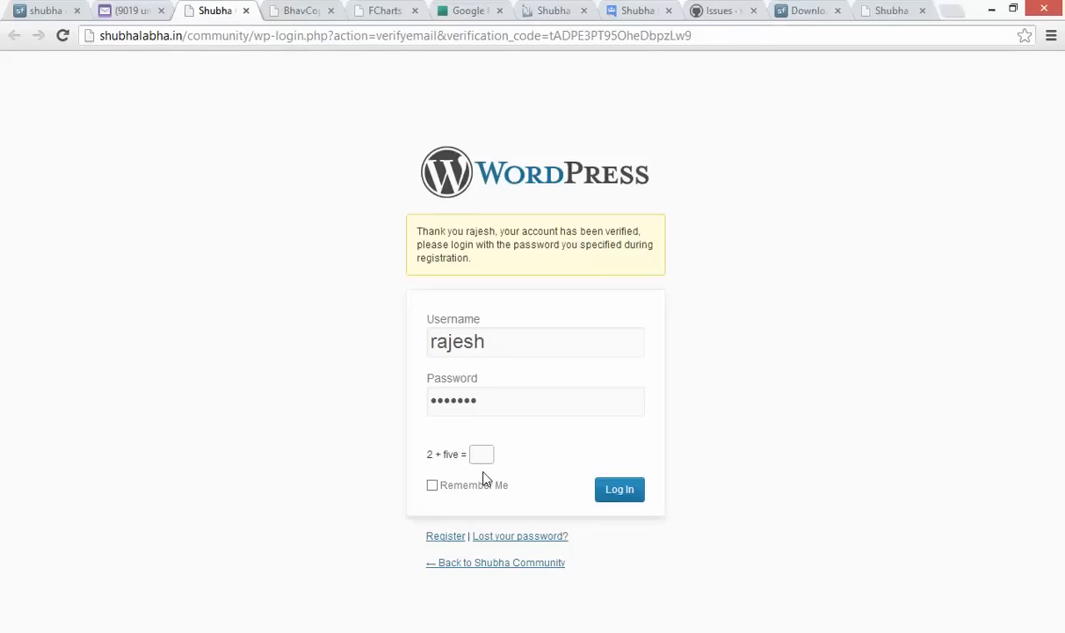
type("7")
left_click(608, 489)
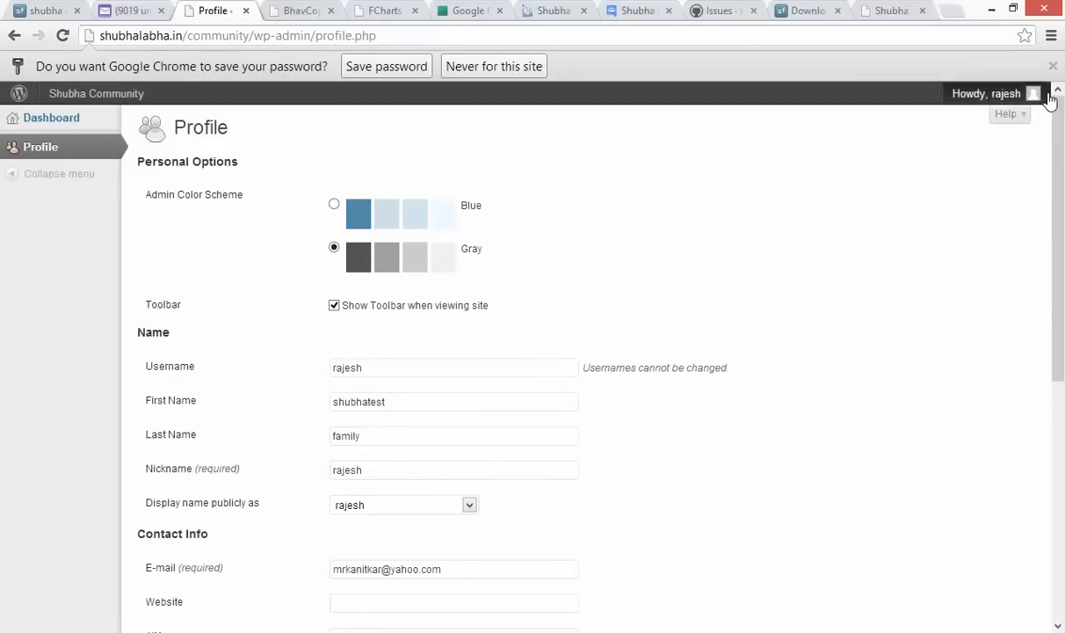
mouse_move(1049, 102)
left_click(948, 187)
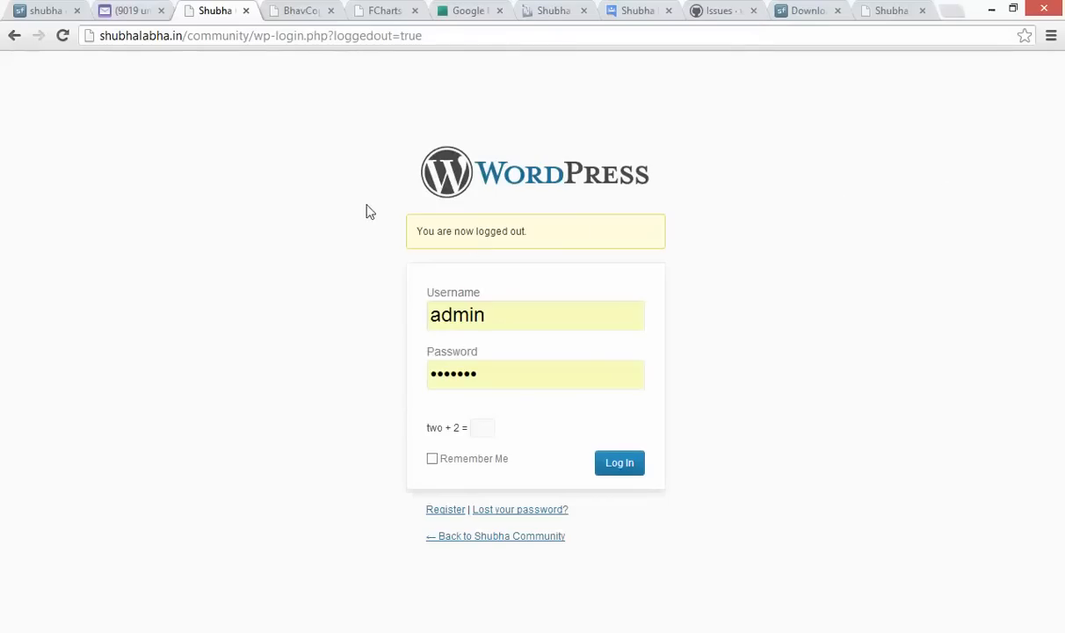
Sign in to Shubha Downloader with the new account's username and password, then close the Yahoo mail tab
left_click(247, 10)
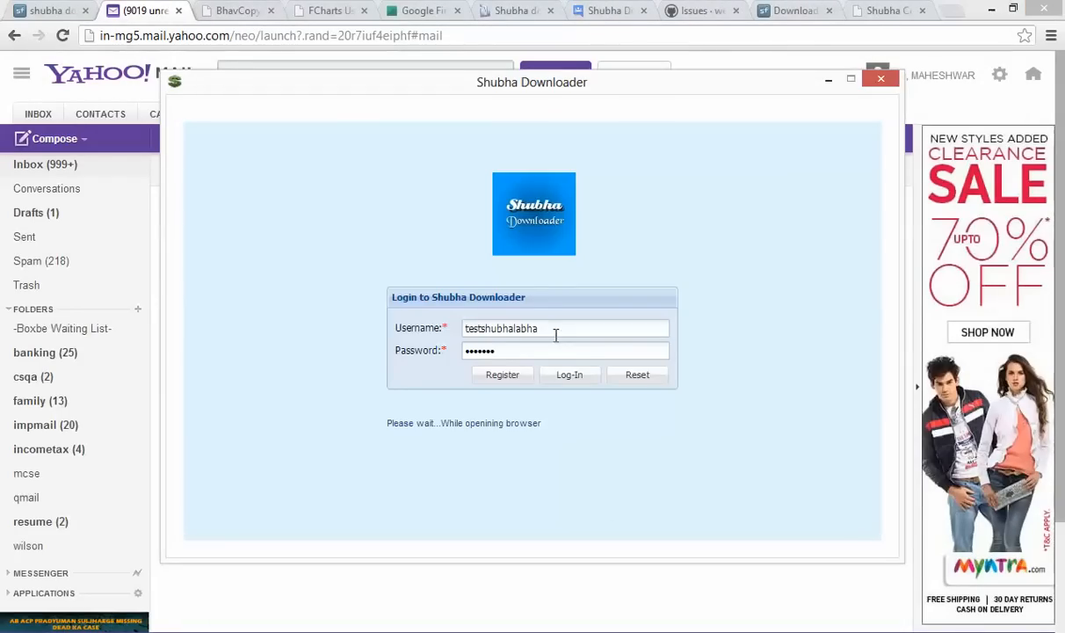
left_click_drag(554, 329, 421, 321)
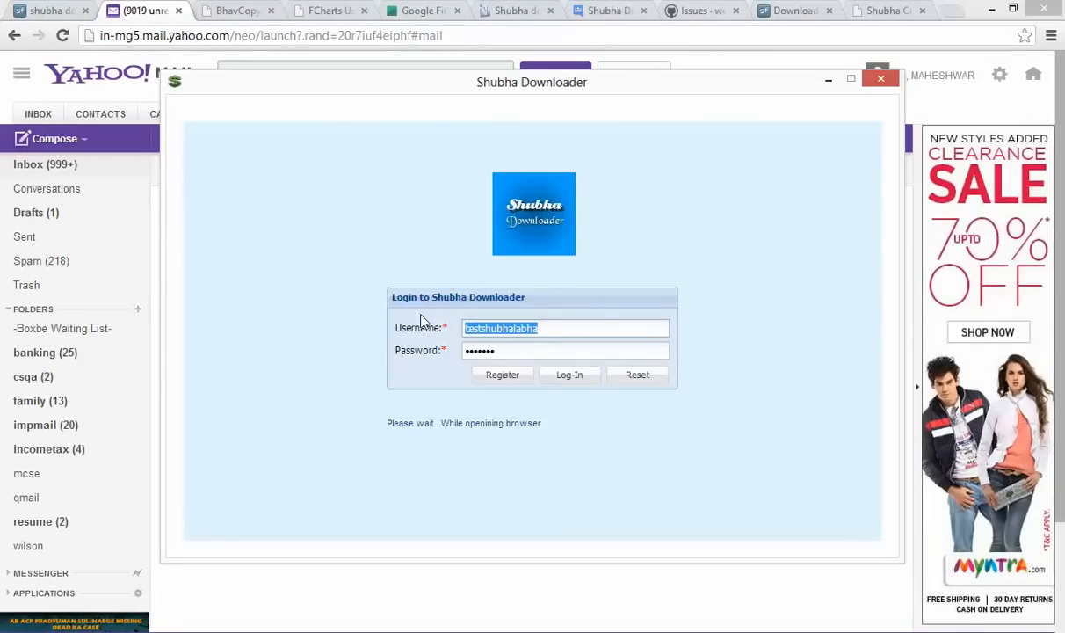
type("rajesh")
key("Tab")
type("*******")
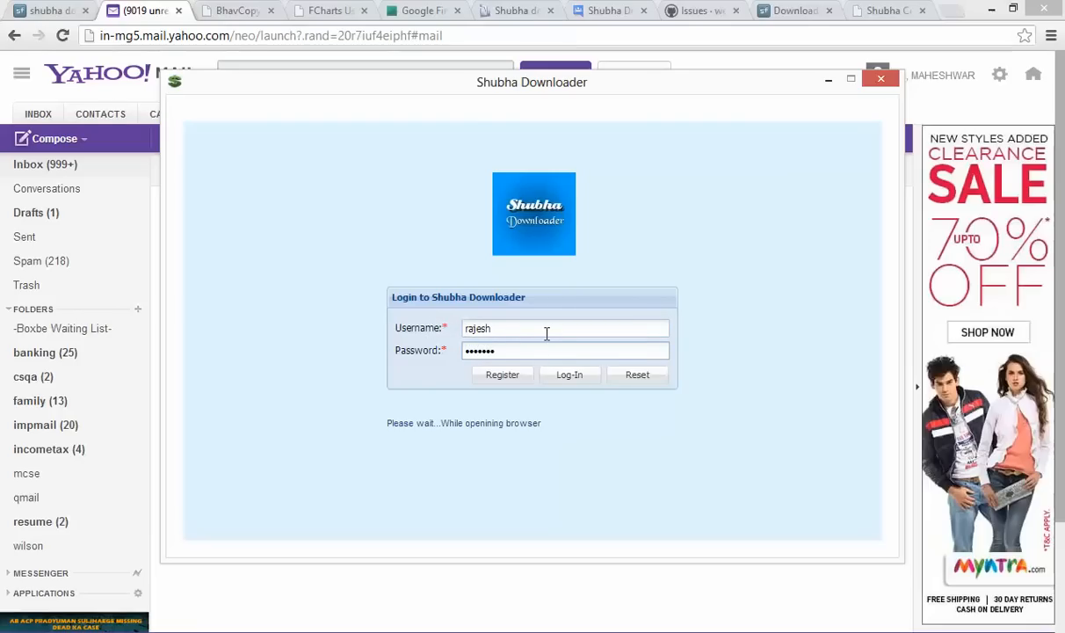
left_click(581, 386)
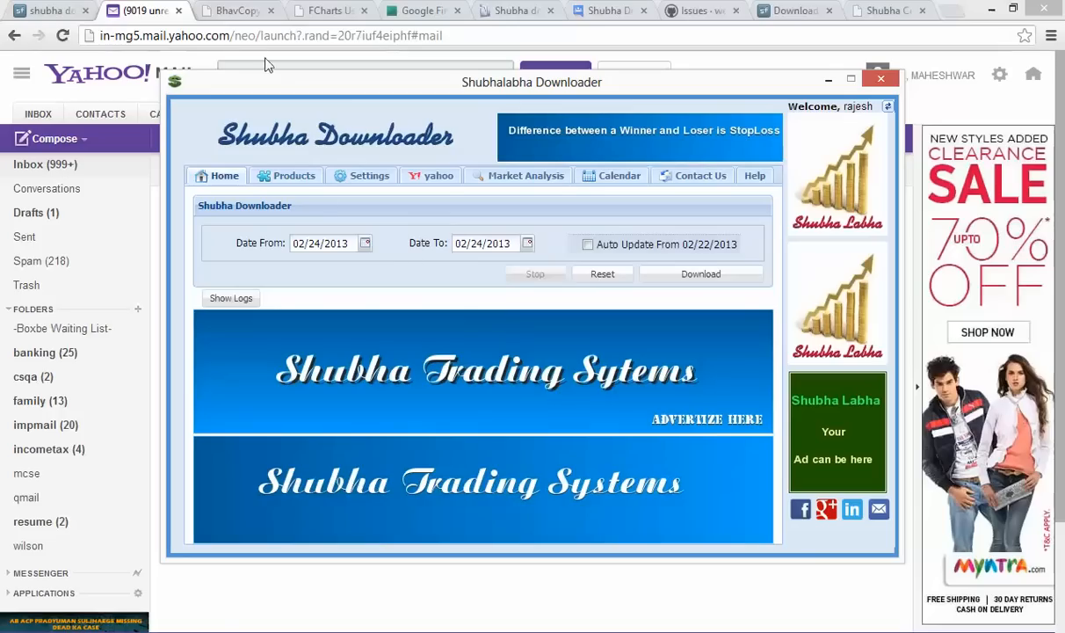
left_click(179, 15)
left_click(178, 15)
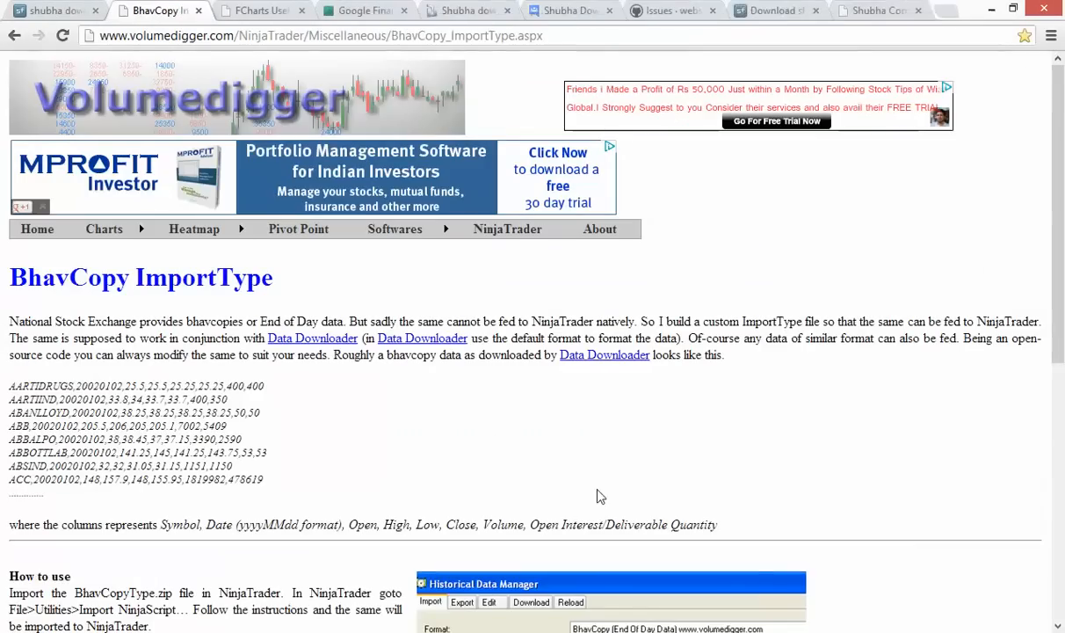
In Settings, replace the output folder path with c:/testinstaller, save, and confirm the message
key("alt+Tab")
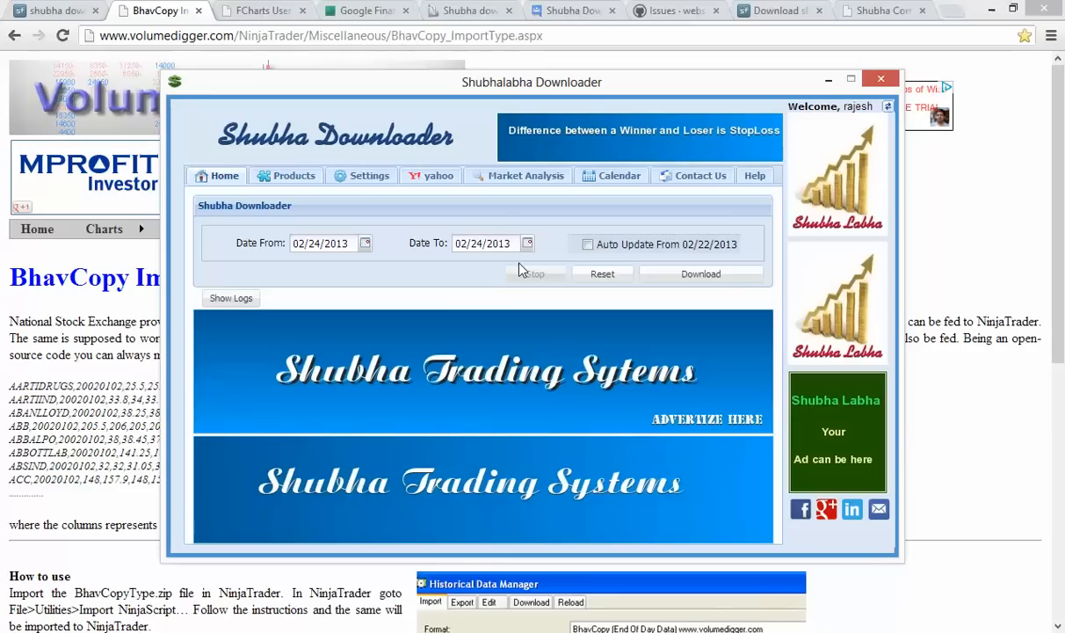
left_click(367, 176)
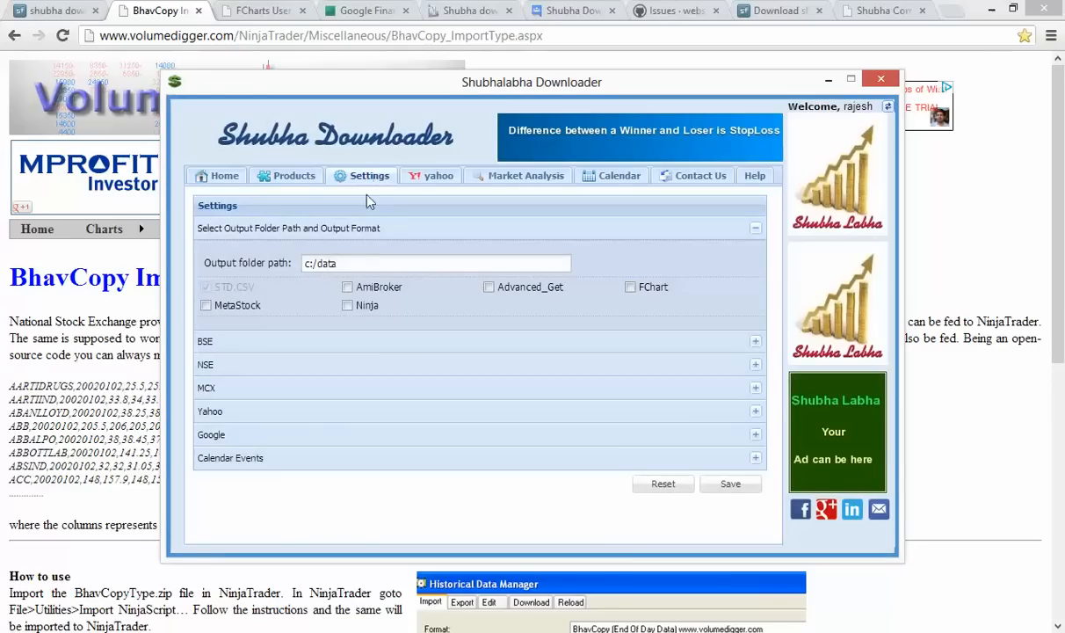
mouse_move(361, 258)
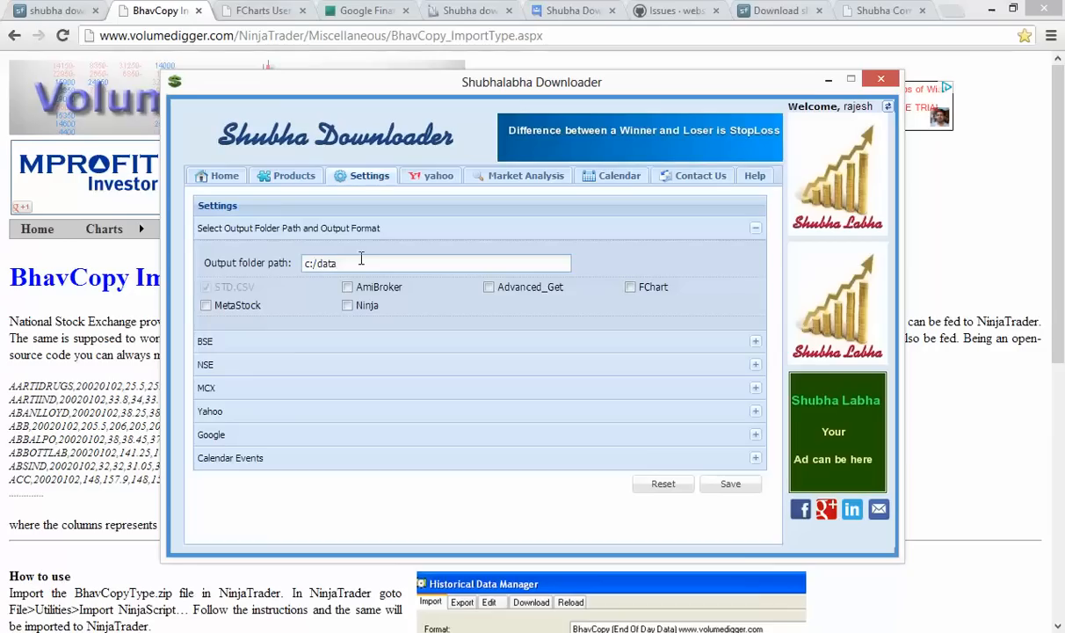
key("BackSpace")
key("BackSpace")
key("BackSpace")
key("BackSpace")
key("BackSpace")
key("BackSpace")
key("BackSpace")
type("c:")
key("BackSpace")
key("BackSpace")
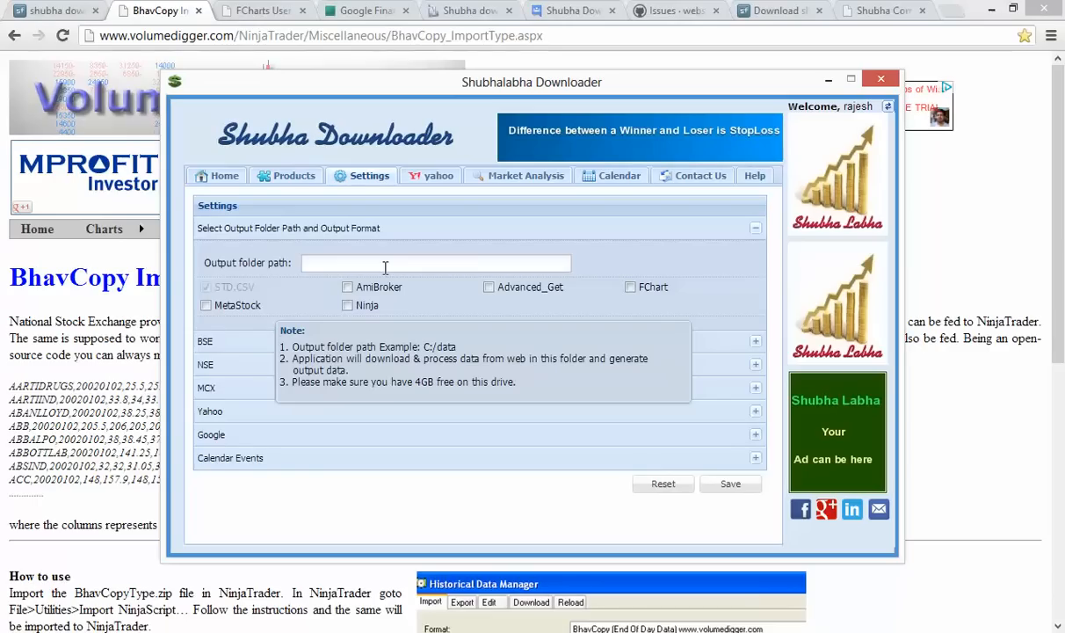
left_click(398, 267)
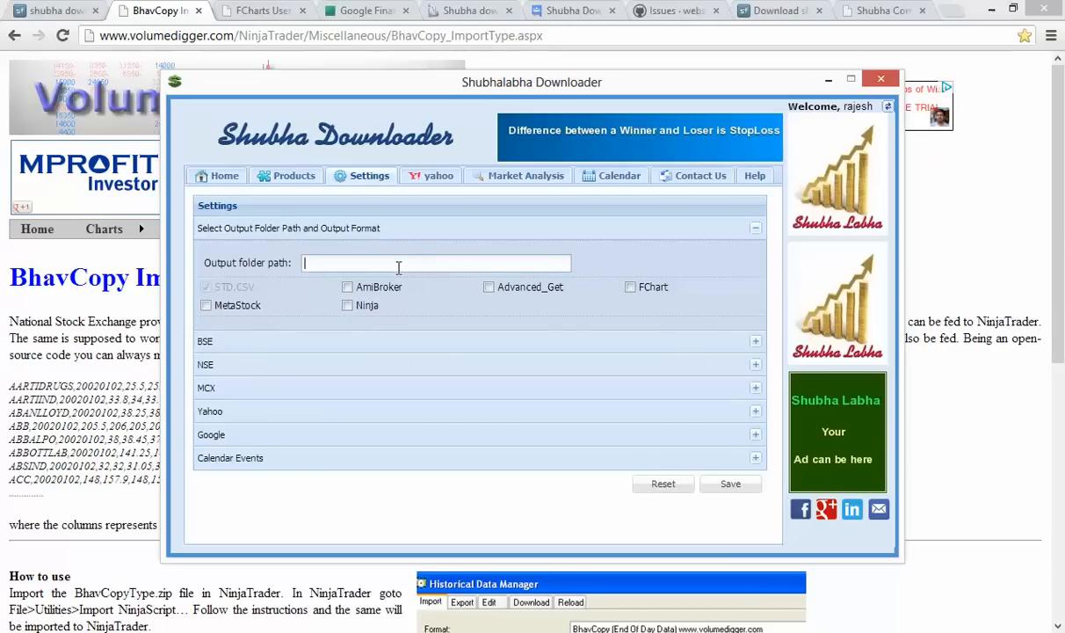
type("c:/testinstaller")
left_click(732, 484)
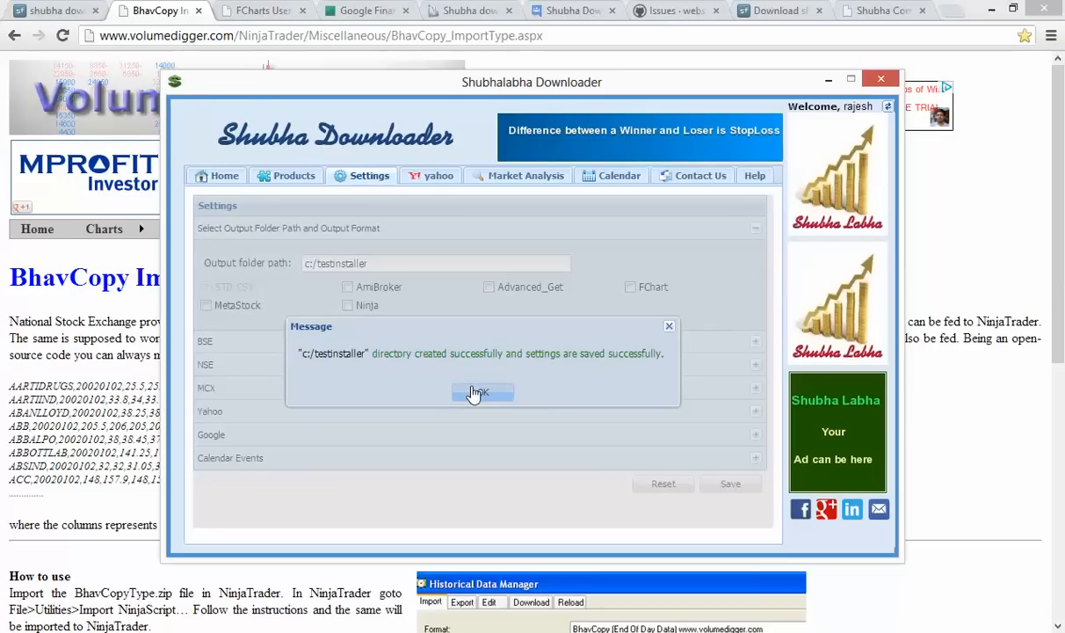
left_click(475, 393)
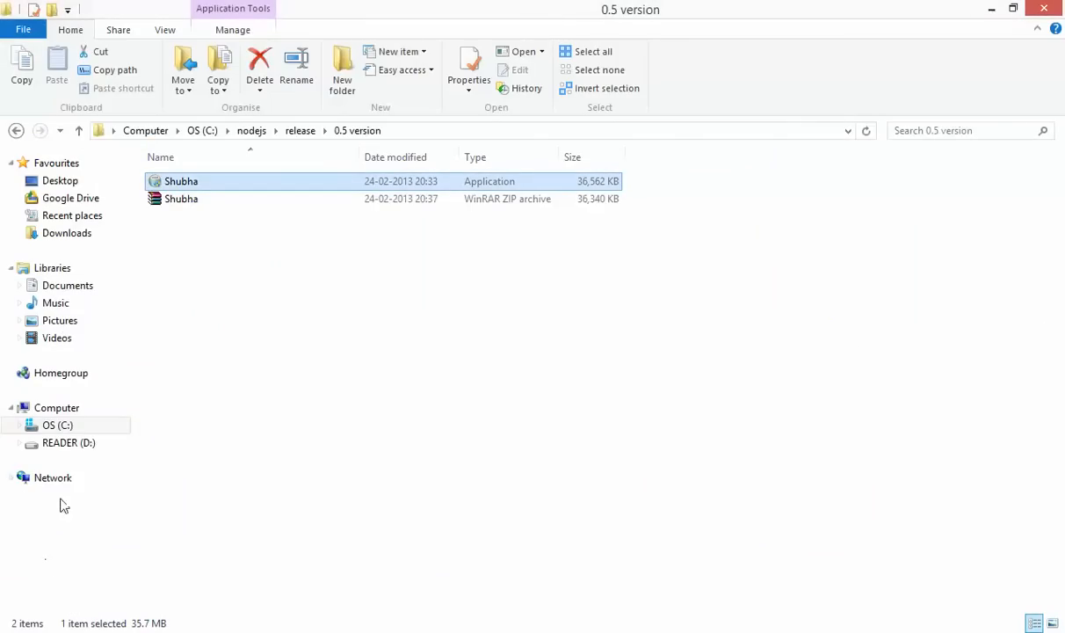
Check that the empty testinstaller folder exists on drive OS (C:)
left_click(69, 430)
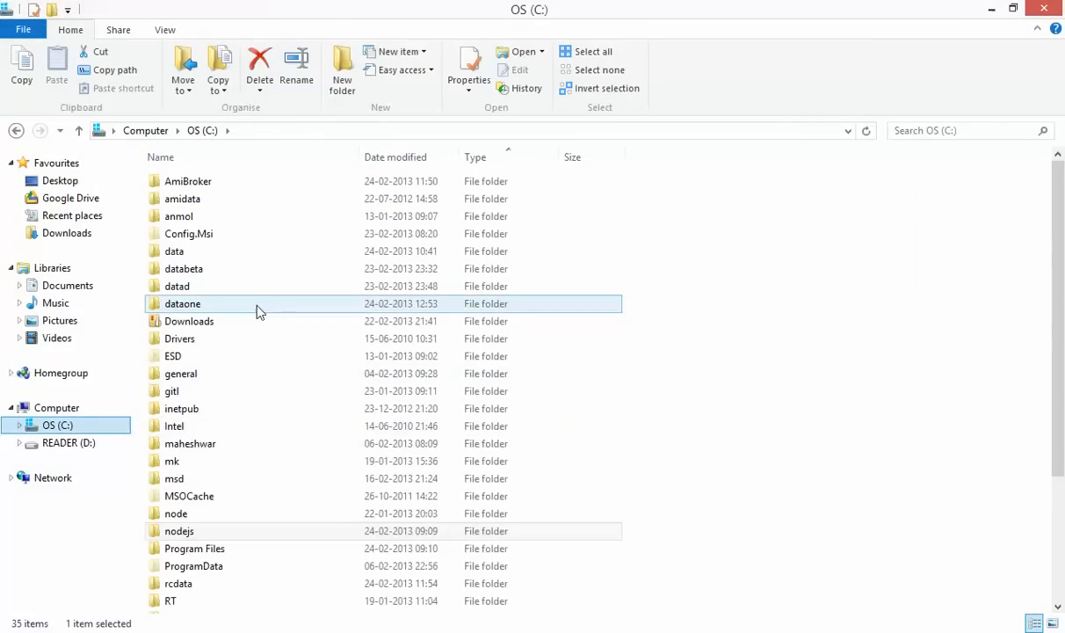
left_click(259, 568)
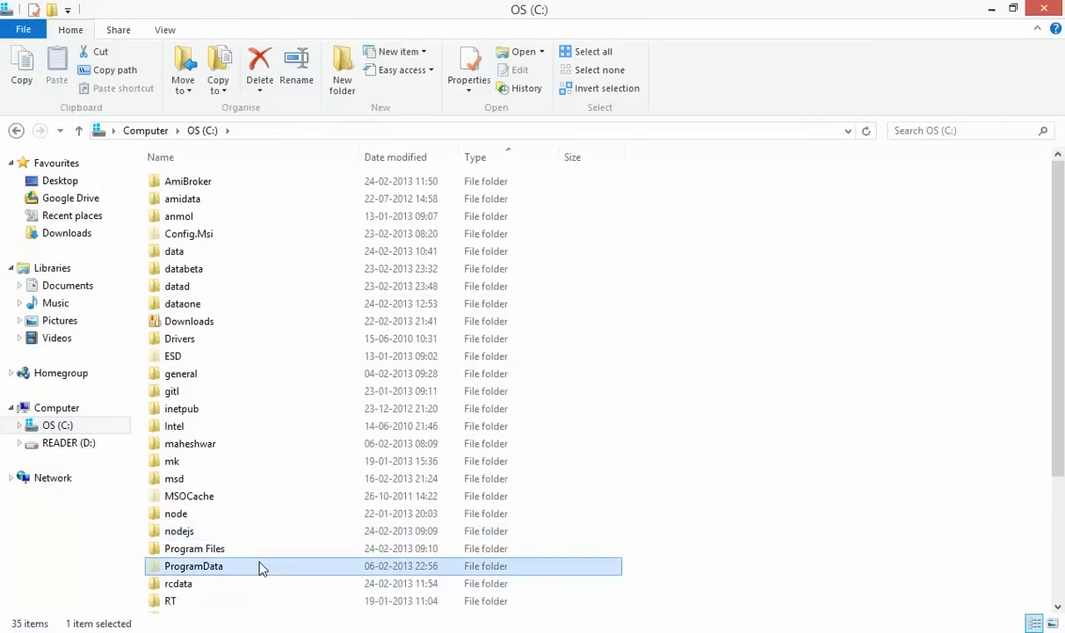
scroll(259, 568, "down", 3)
double_click(247, 503)
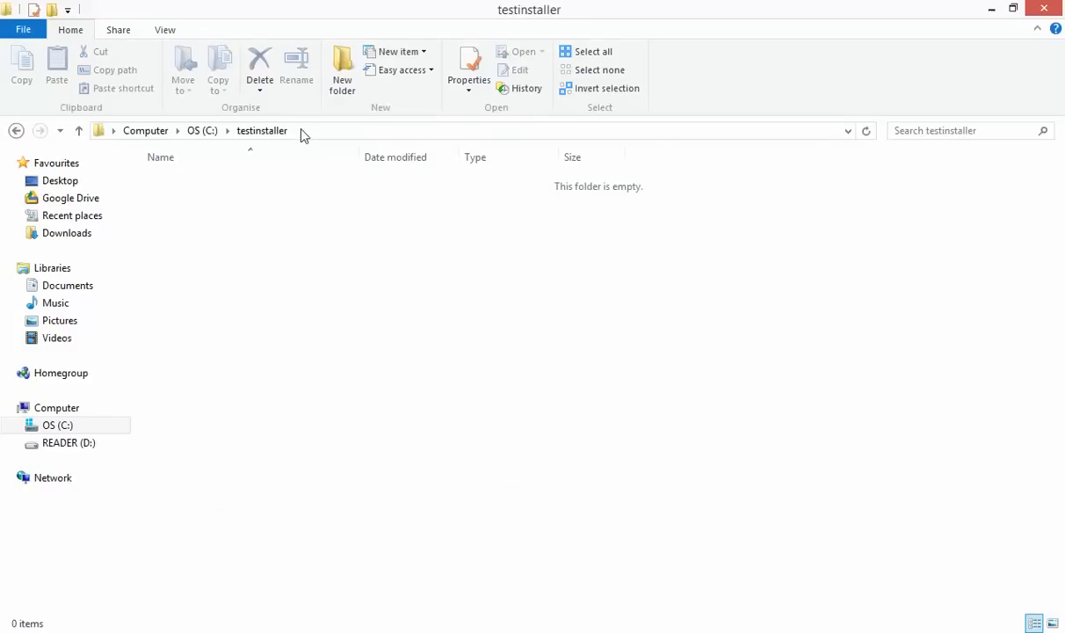
left_click(16, 130)
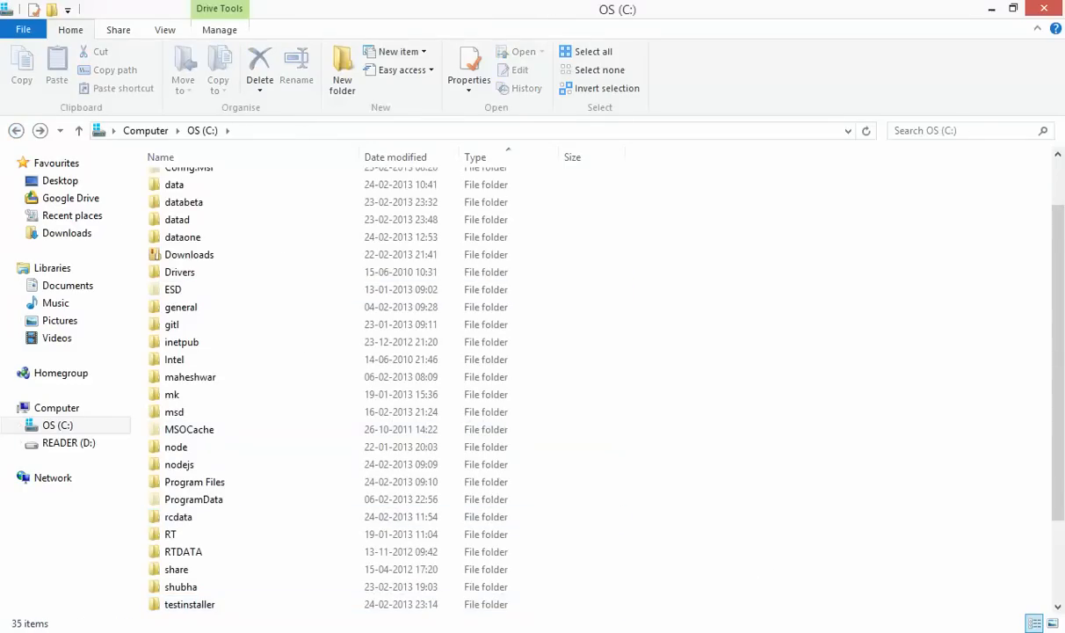
Close the Shubha Downloader window
left_click(726, 632)
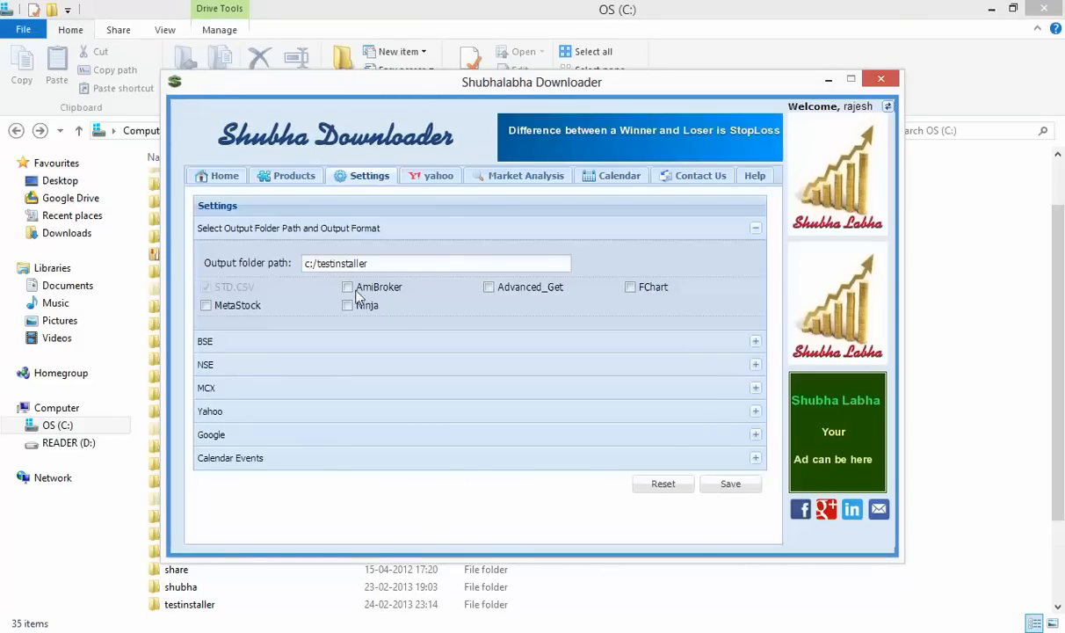
mouse_move(297, 274)
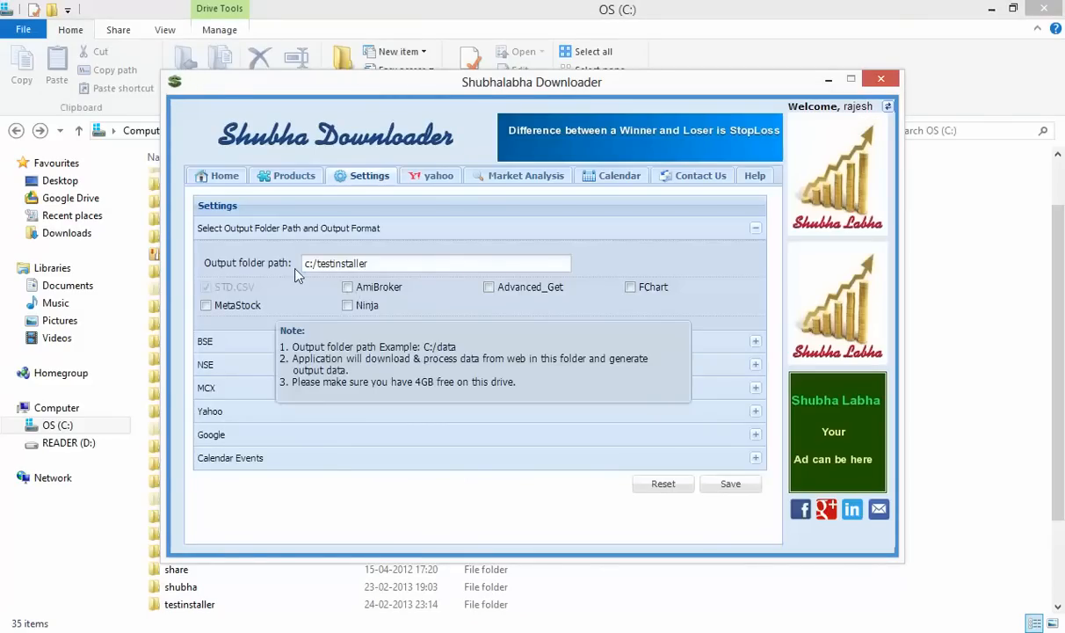
left_click(883, 81)
left_click(883, 82)
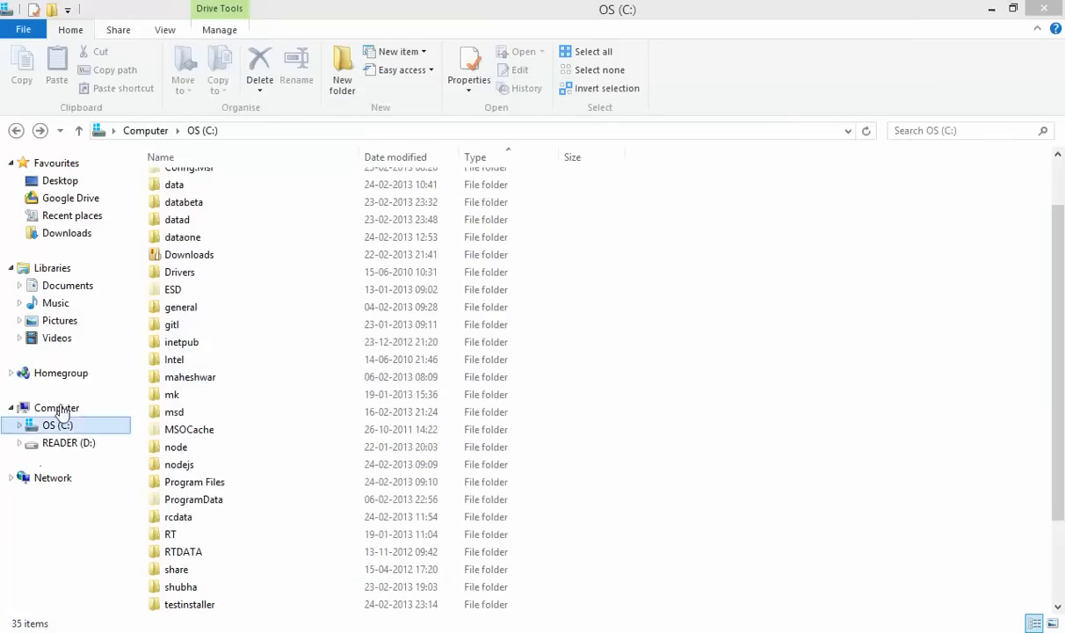
Minimize the open windows and return to File Explorer's Documents library
left_click(993, 8)
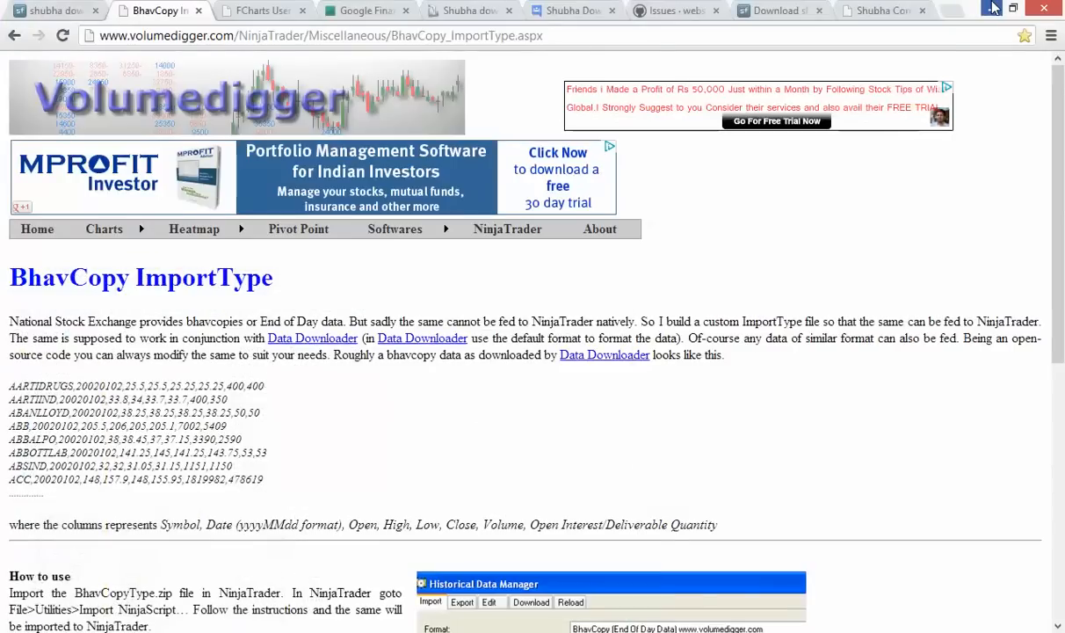
left_click(993, 7)
left_click(994, 7)
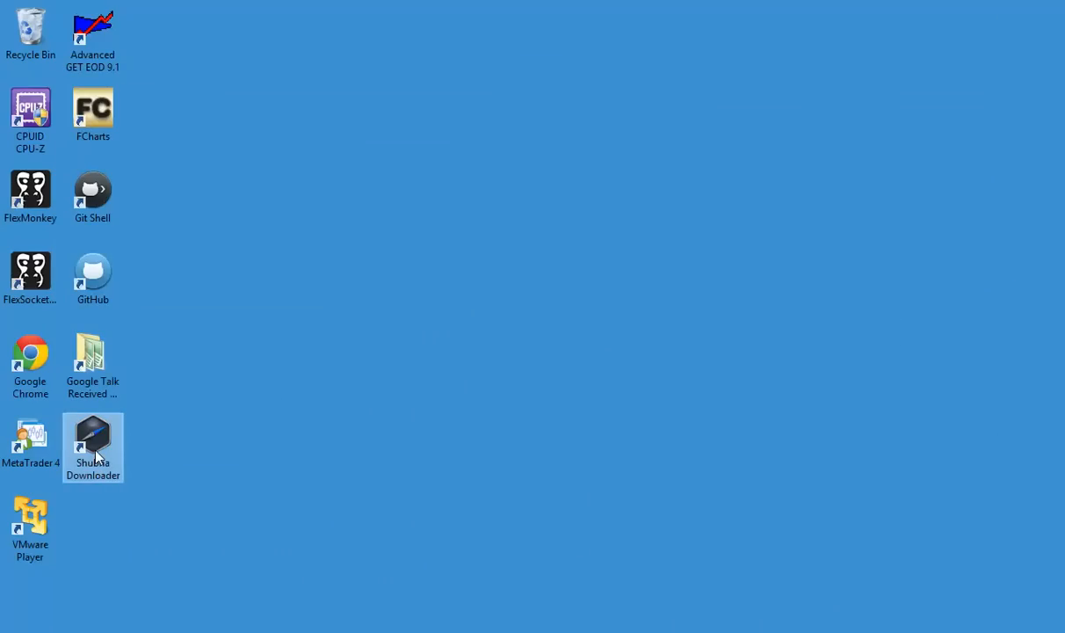
left_click(53, 623)
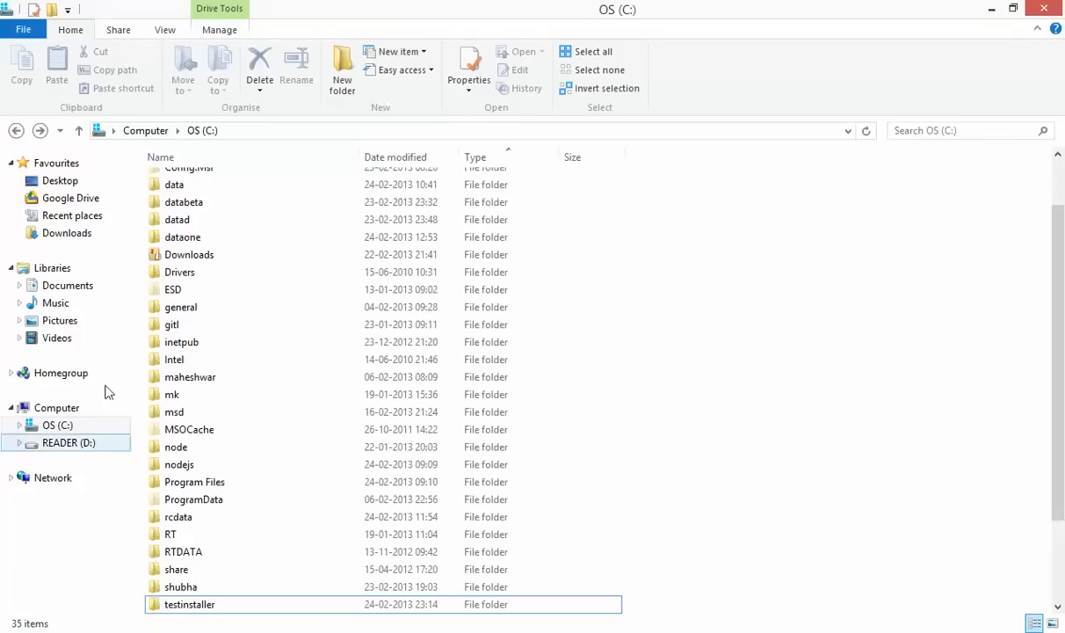
left_click(88, 294)
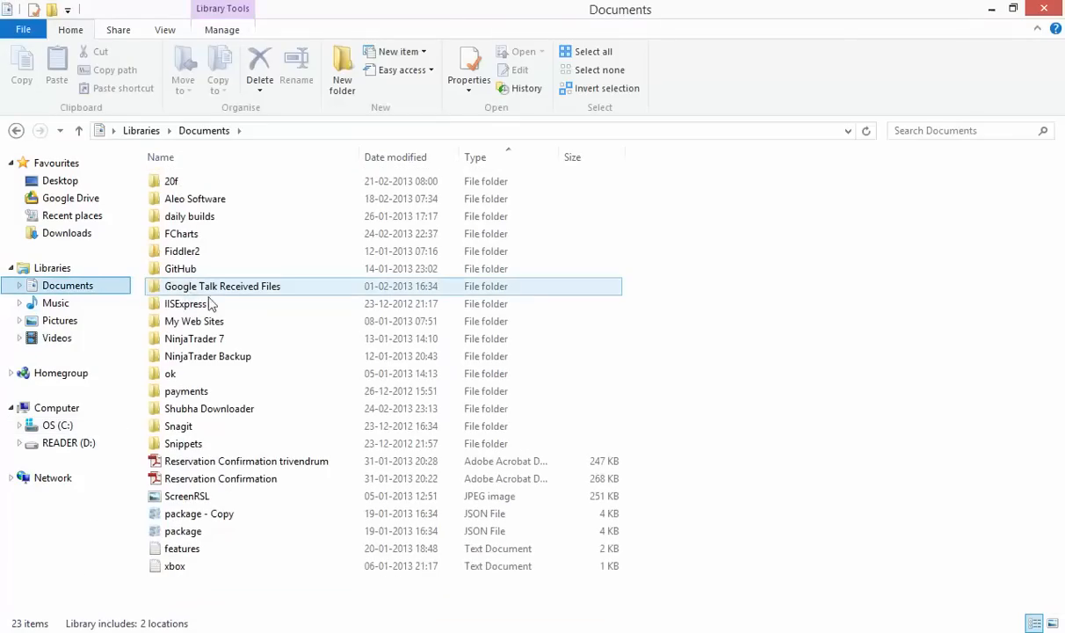
Open the Shubha Downloader folder, view its path, and run Shubha_Downloader.exe
double_click(266, 410)
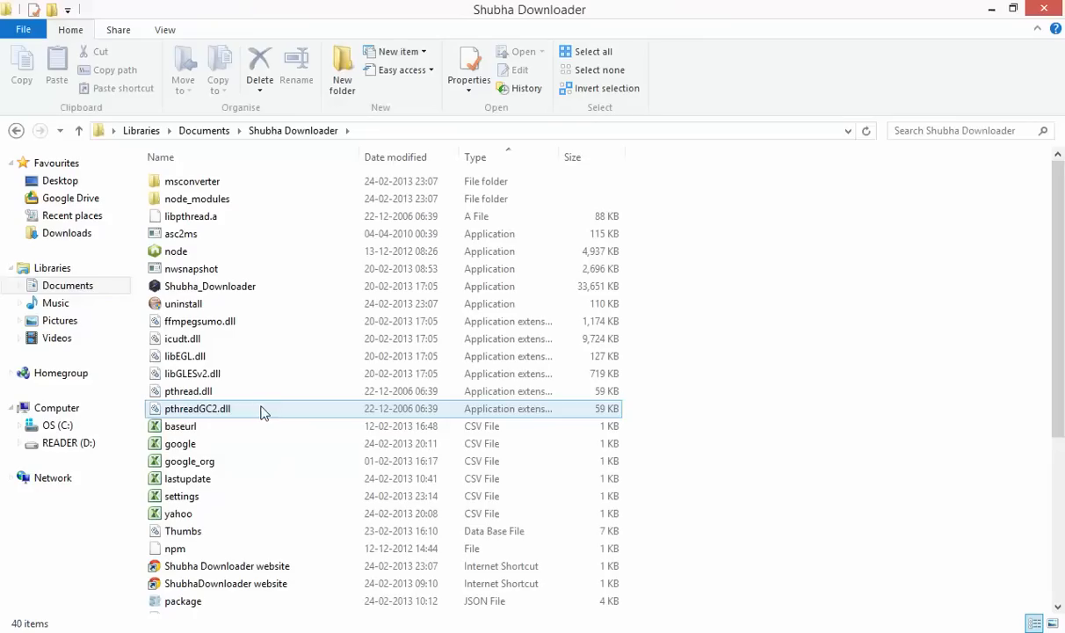
left_click(389, 129)
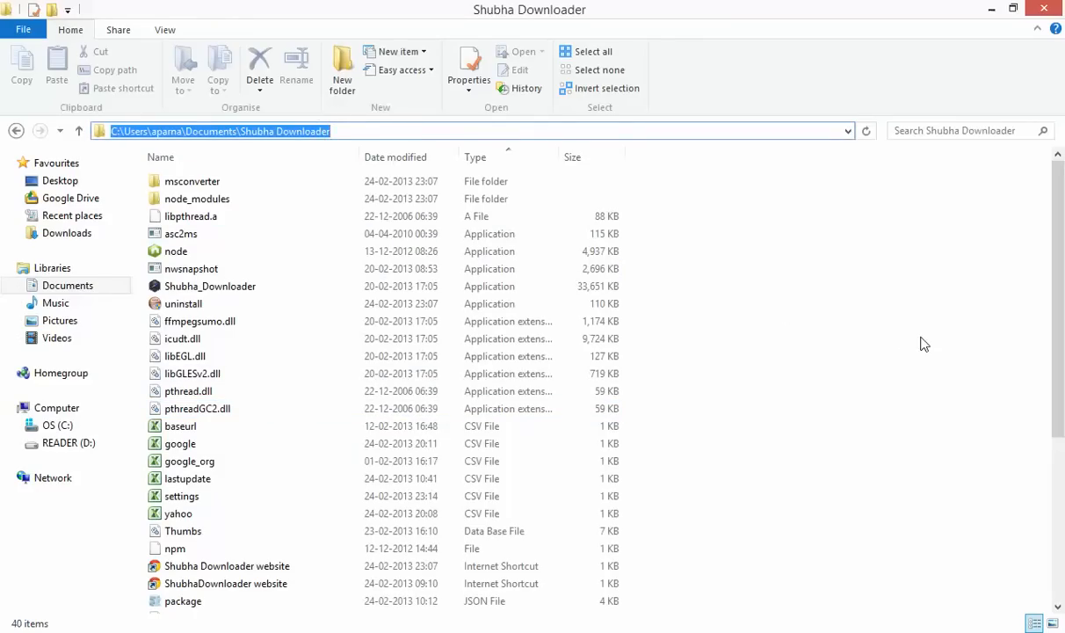
left_click(873, 321)
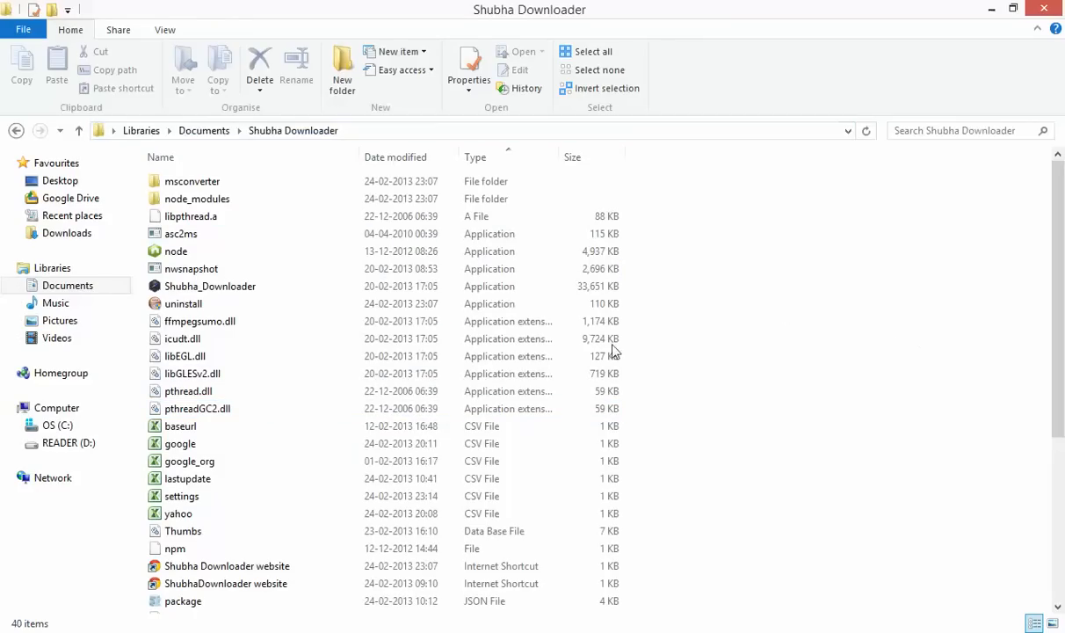
double_click(261, 295)
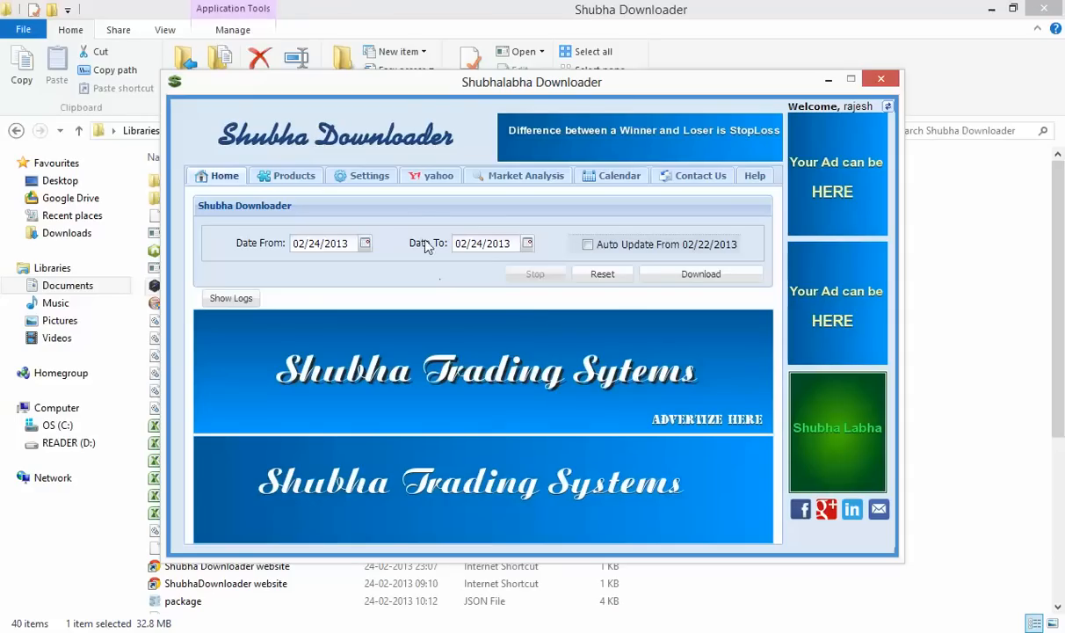
Open the downloader's Settings and expand the BSE data options
left_click(371, 178)
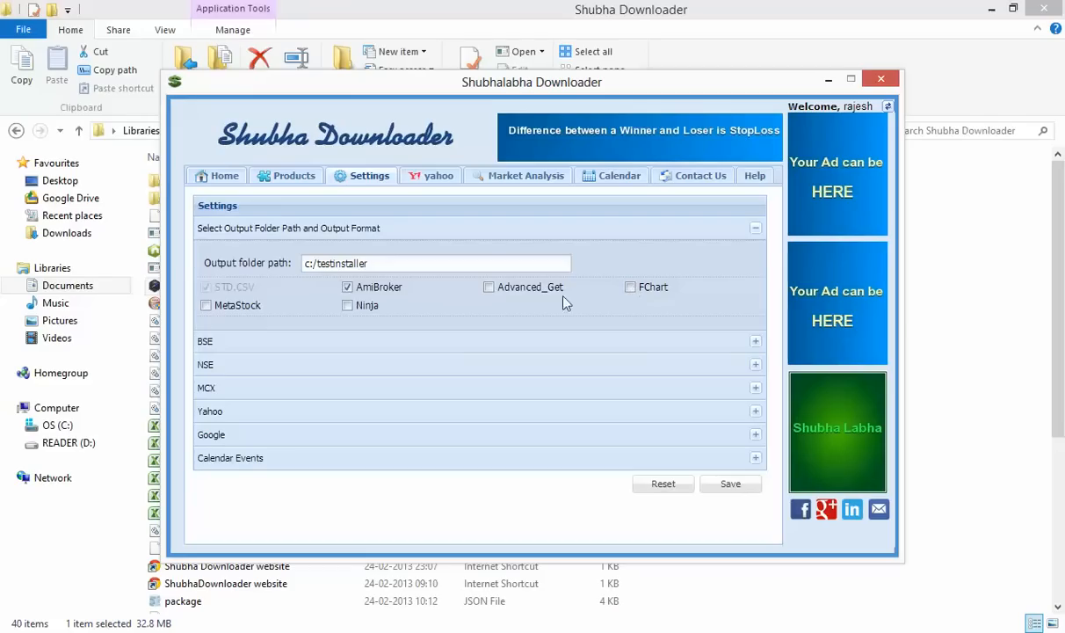
left_click(397, 342)
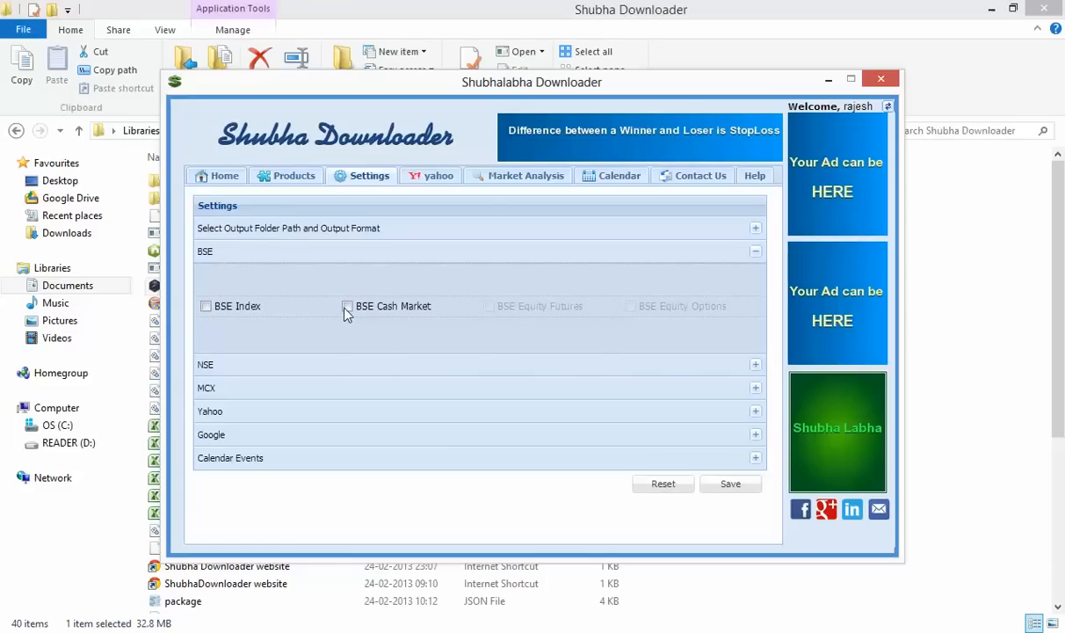
Expand the NSE and MCX sections in turn, ending with MCX Index, Commodity Futures and Spot options shown
left_click(332, 366)
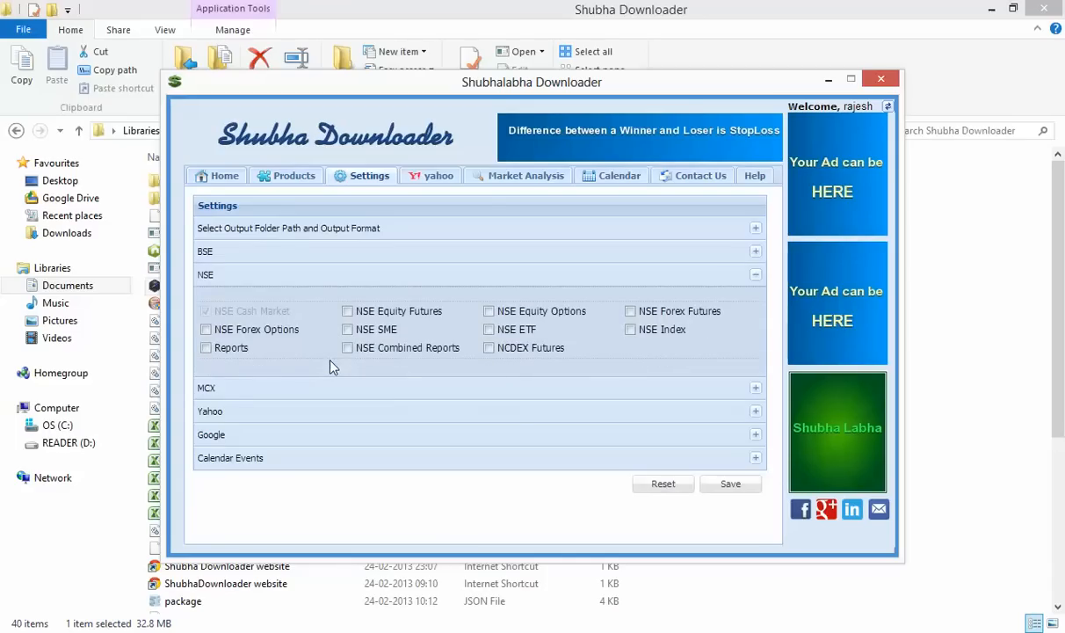
left_click(329, 273)
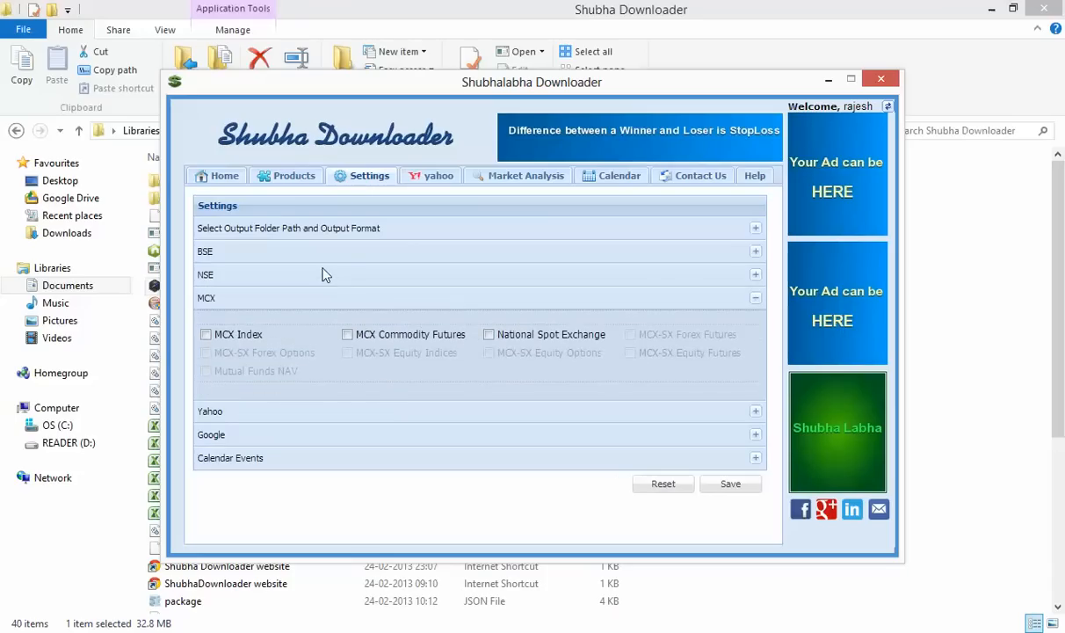
left_click(267, 275)
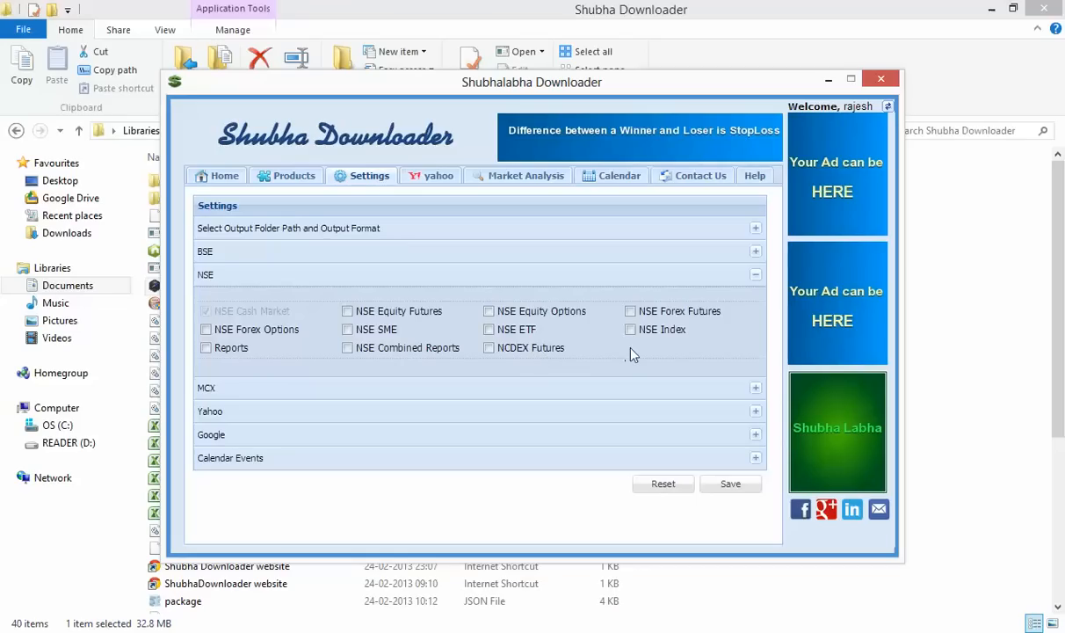
left_click(492, 390)
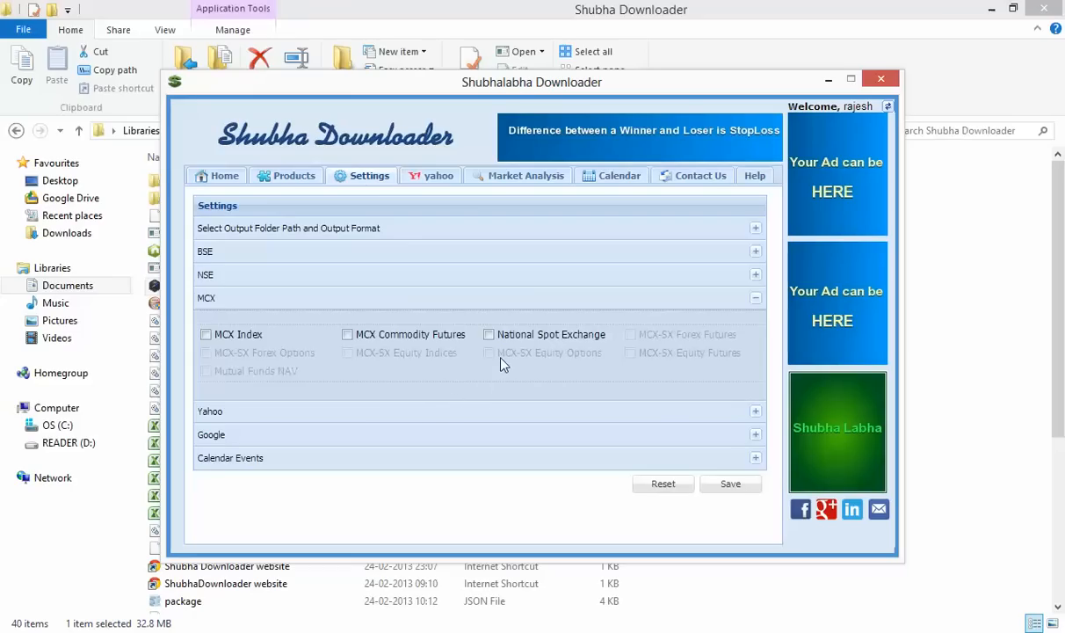
Expand the Yahoo options and toggle Yahoo Fundamental and EOD on, then off again
left_click(465, 412)
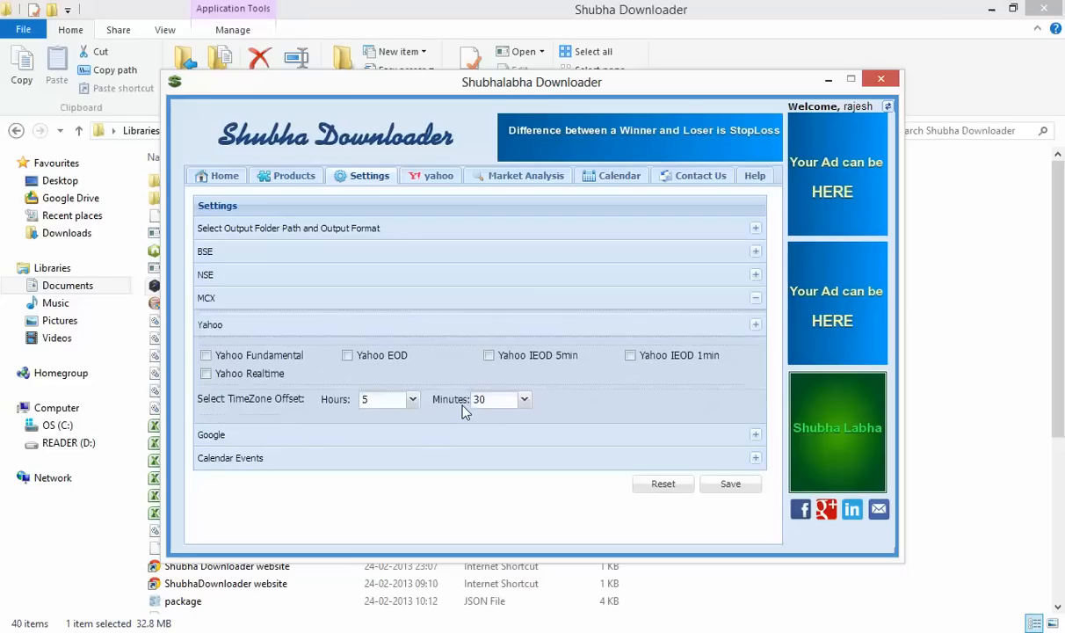
left_click(286, 356)
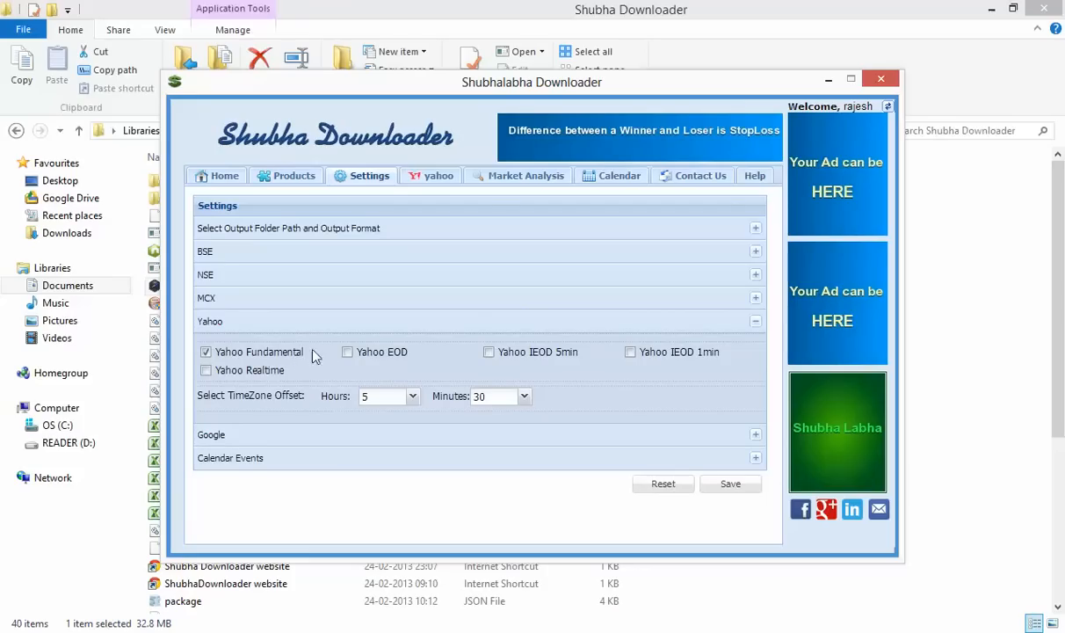
left_click(362, 354)
triple_click(306, 354)
left_click(253, 356)
left_click(395, 355)
Tick Yahoo Realtime, keep its offset at 5 h 30 min, untick it, and expand Google options
left_click(207, 372)
left_click(411, 400)
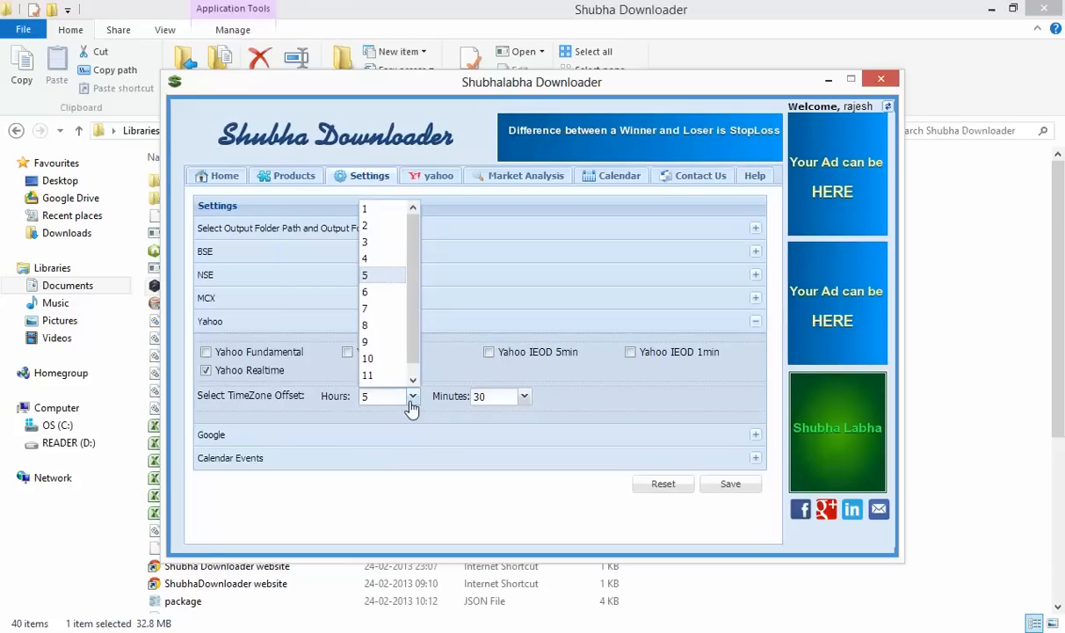
left_click(411, 400)
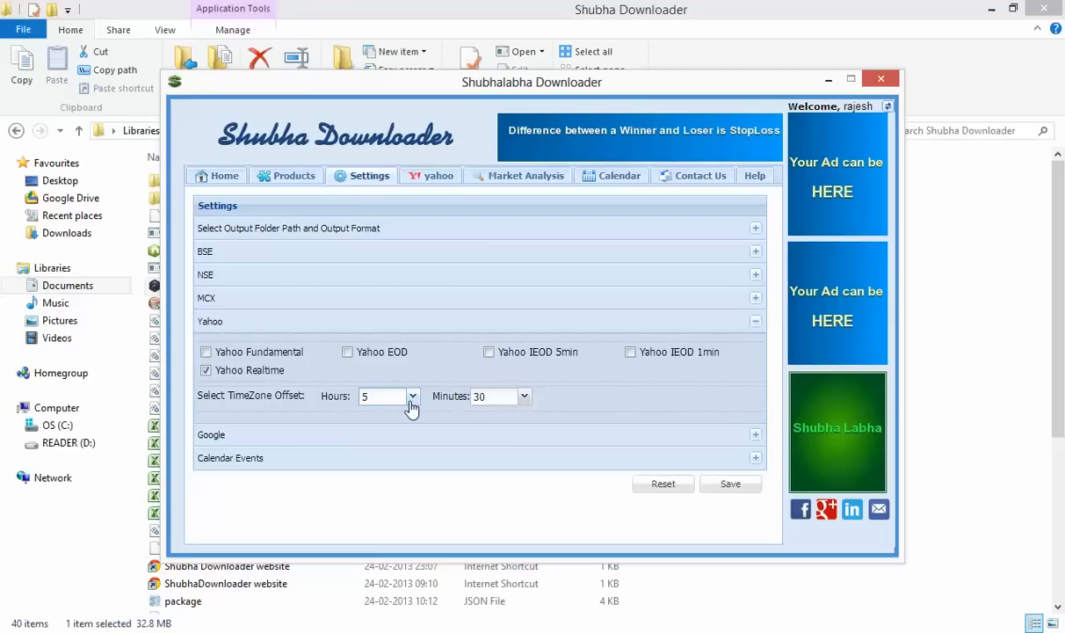
left_click(411, 397)
left_click(412, 397)
left_click(524, 397)
left_click(525, 398)
left_click(413, 398)
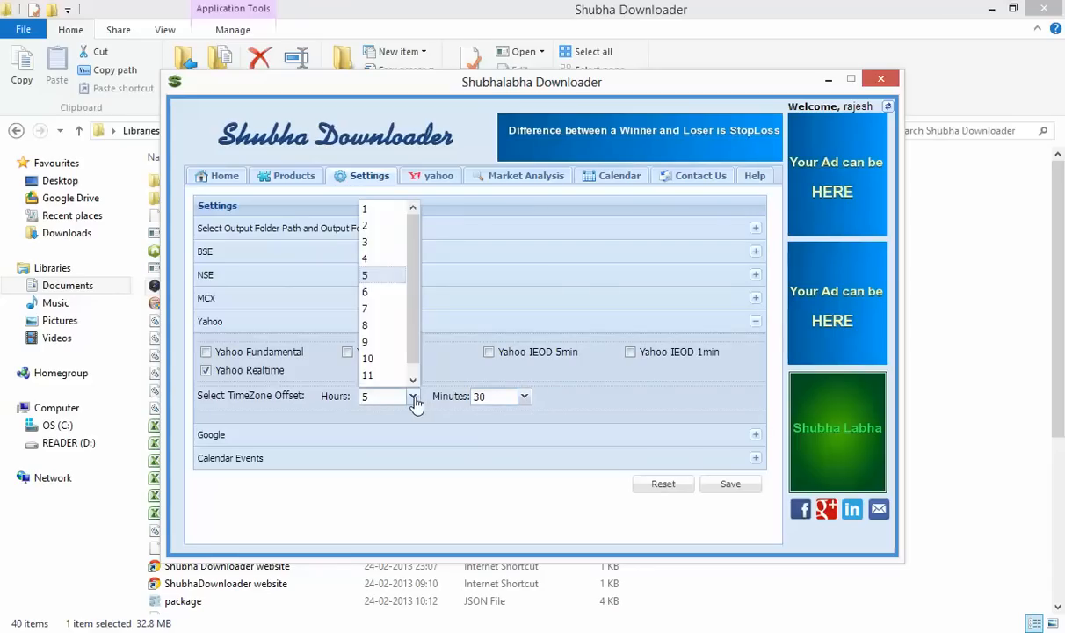
left_click(413, 399)
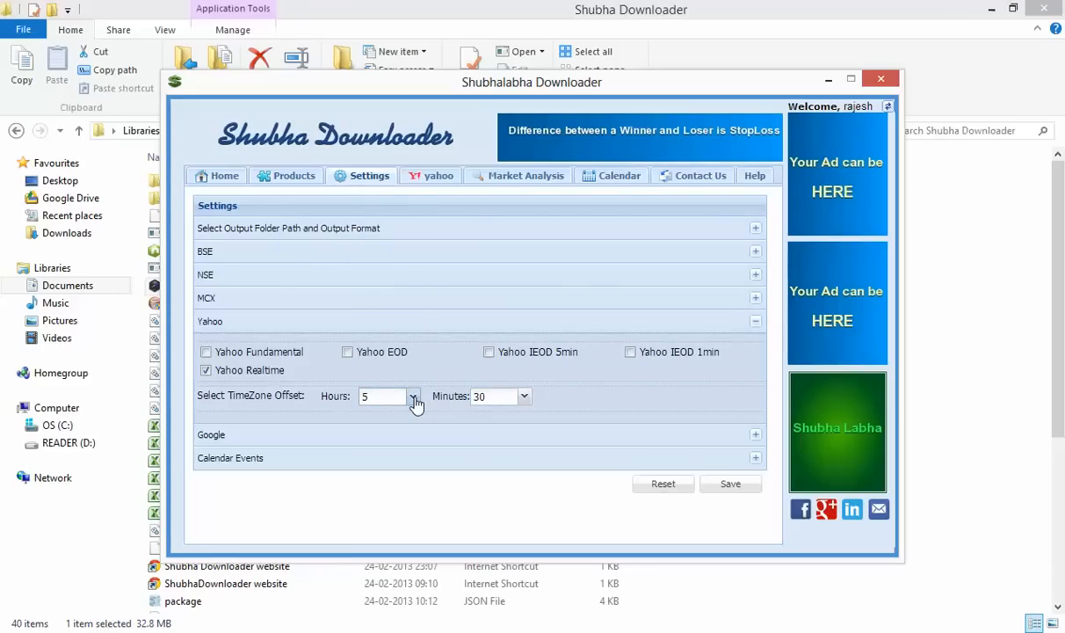
left_click(413, 398)
left_click(413, 398)
left_click(264, 368)
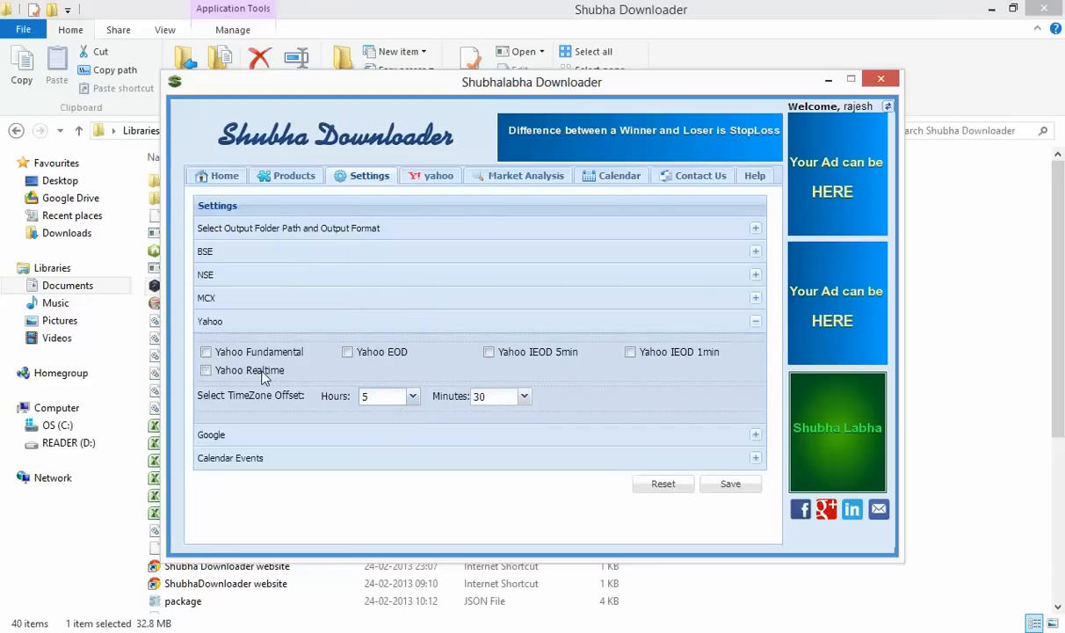
left_click(332, 436)
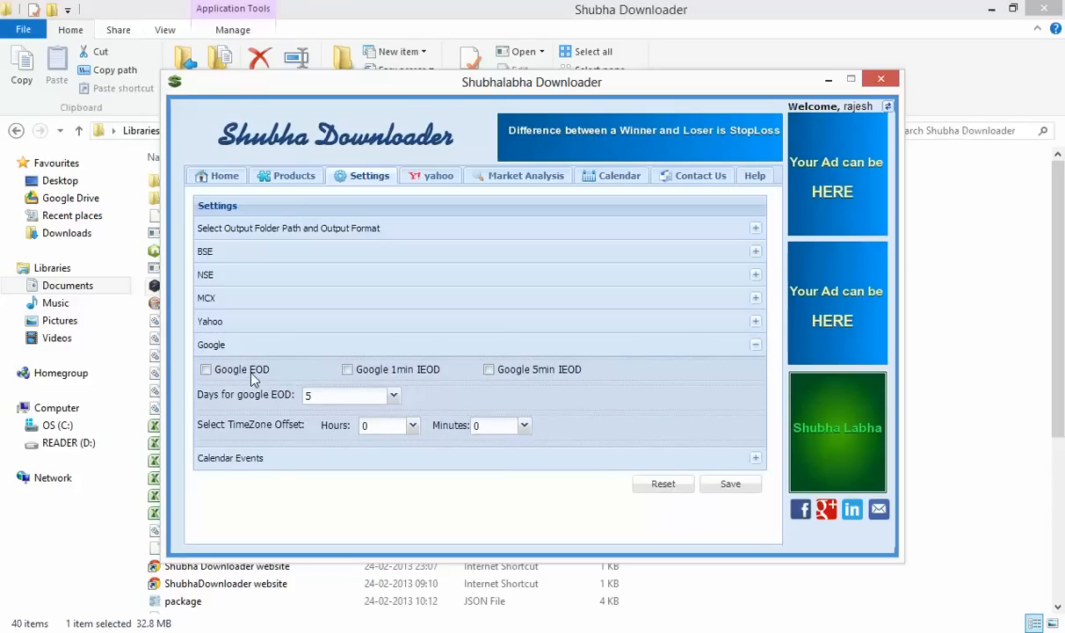
Set Days for google EOD to 50, leaving the Google hour offset at 0
left_click(394, 396)
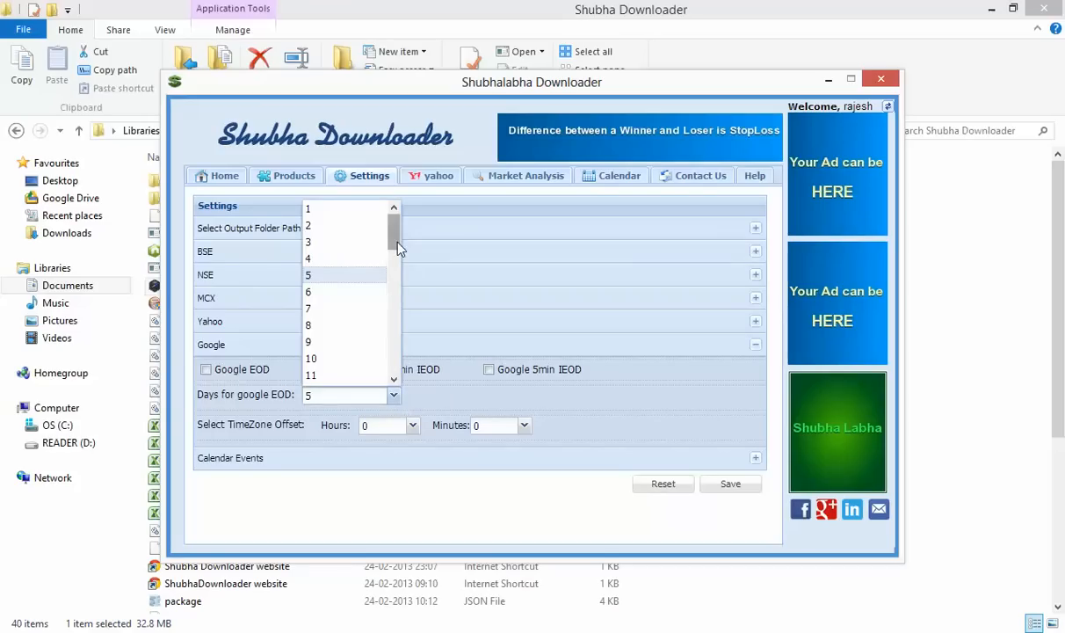
left_click_drag(393, 231, 394, 380)
left_click(352, 378)
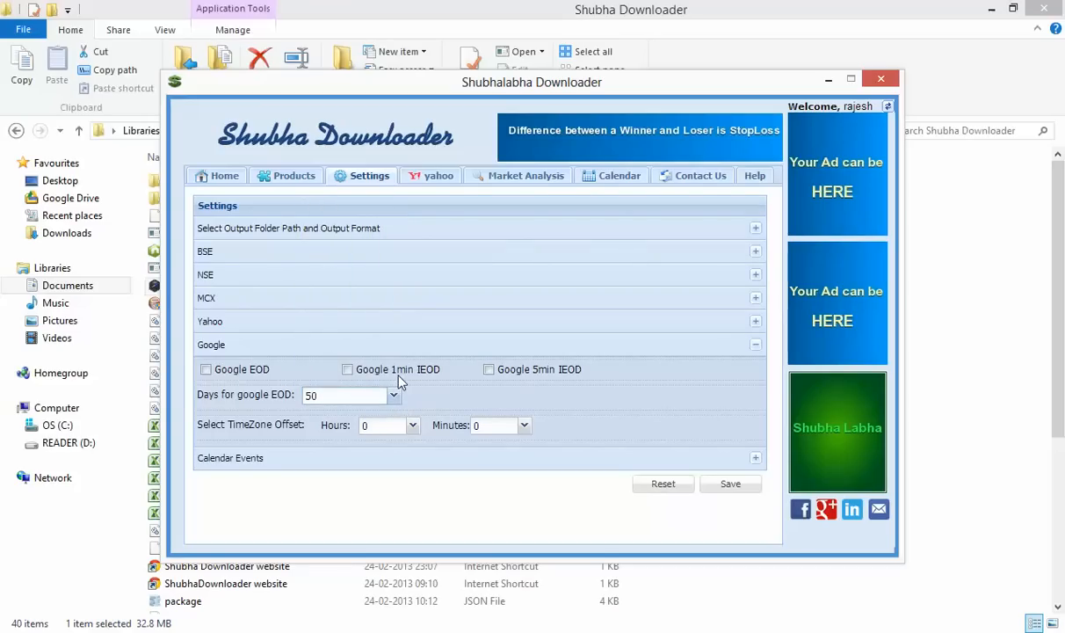
left_click(413, 430)
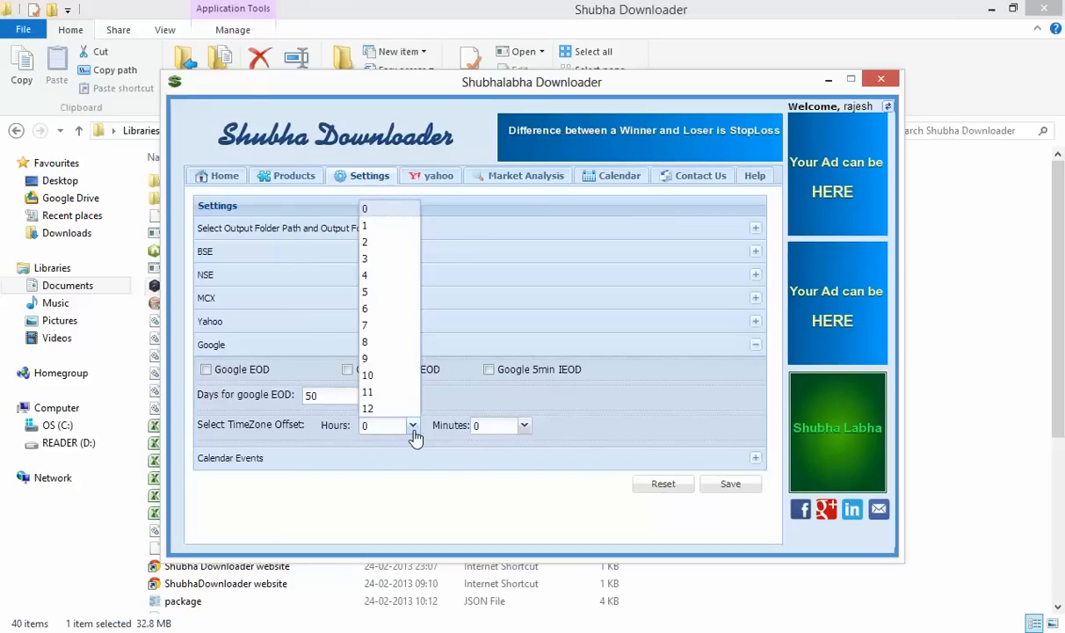
left_click(414, 434)
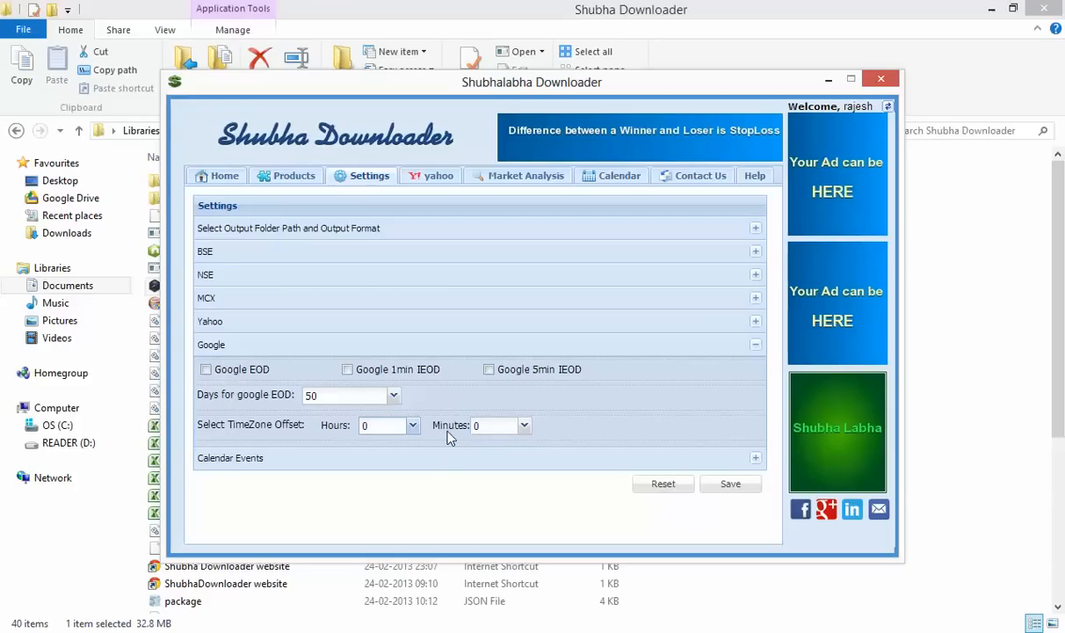
Expand Calendar Events, tick Board Meetings, and leave Delete All Events switched back on
left_click(445, 465)
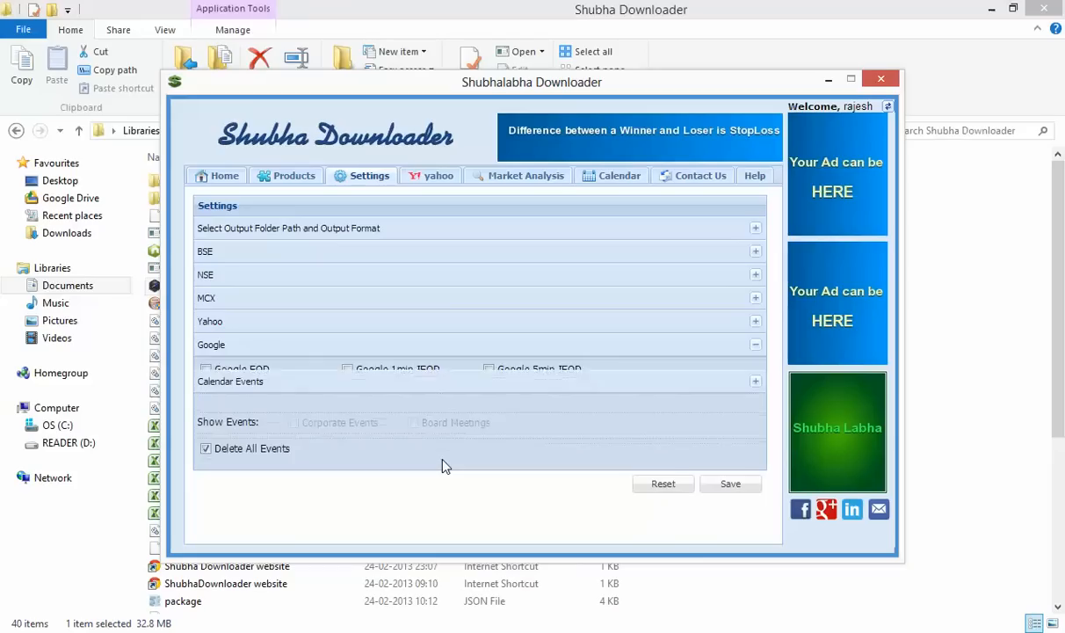
left_click(207, 434)
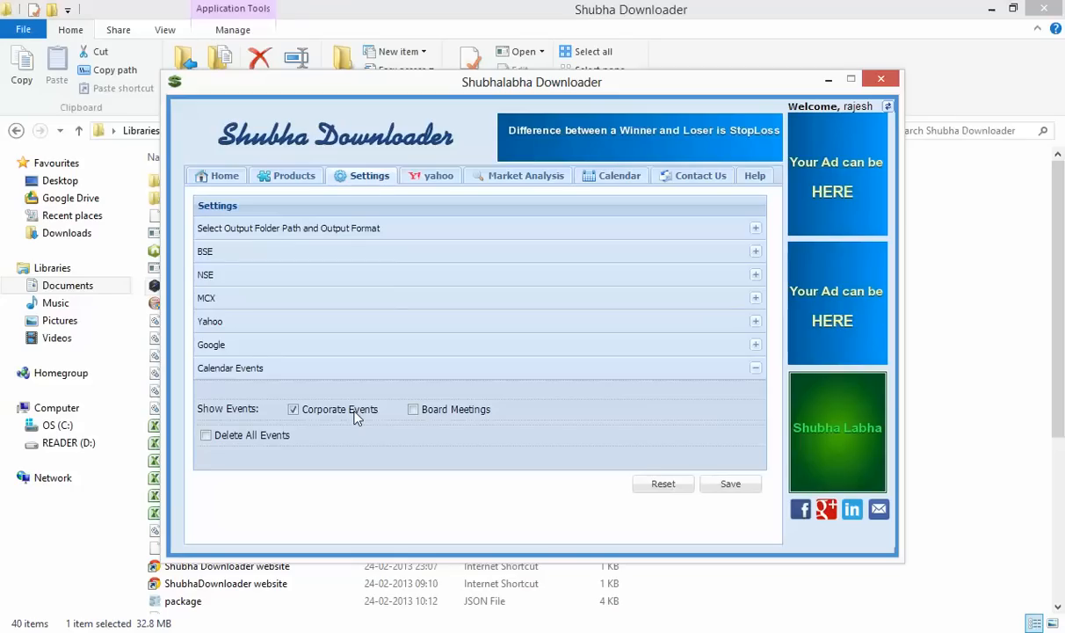
left_click(413, 411)
left_click(280, 439)
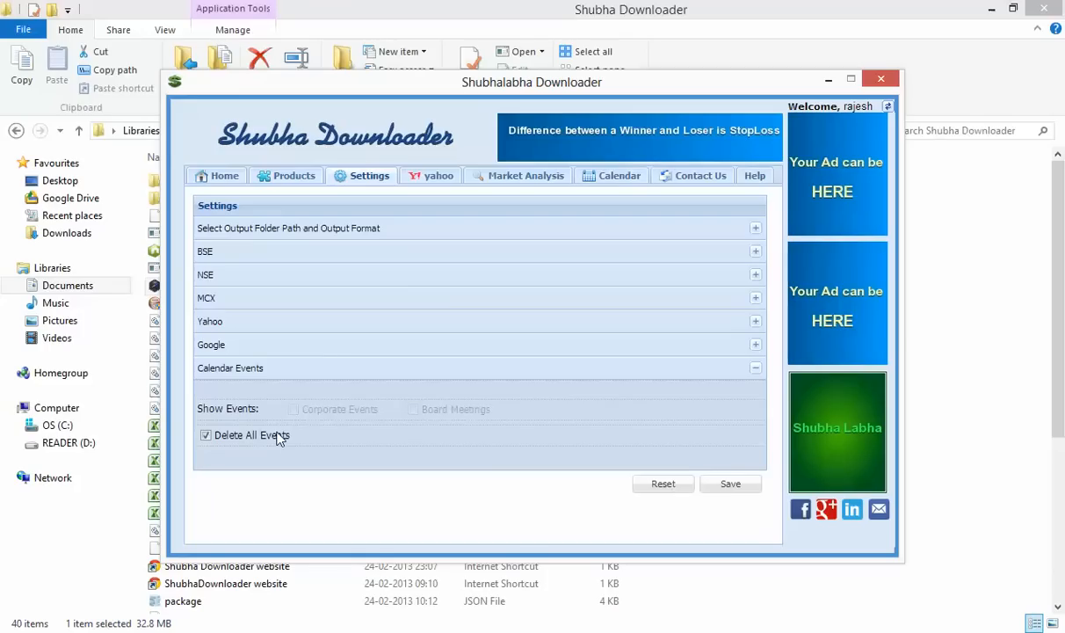
left_click(280, 439)
left_click(280, 439)
Step through the output folder, BSE, NSE, MCX, Yahoo and Google settings sections
left_click(328, 232)
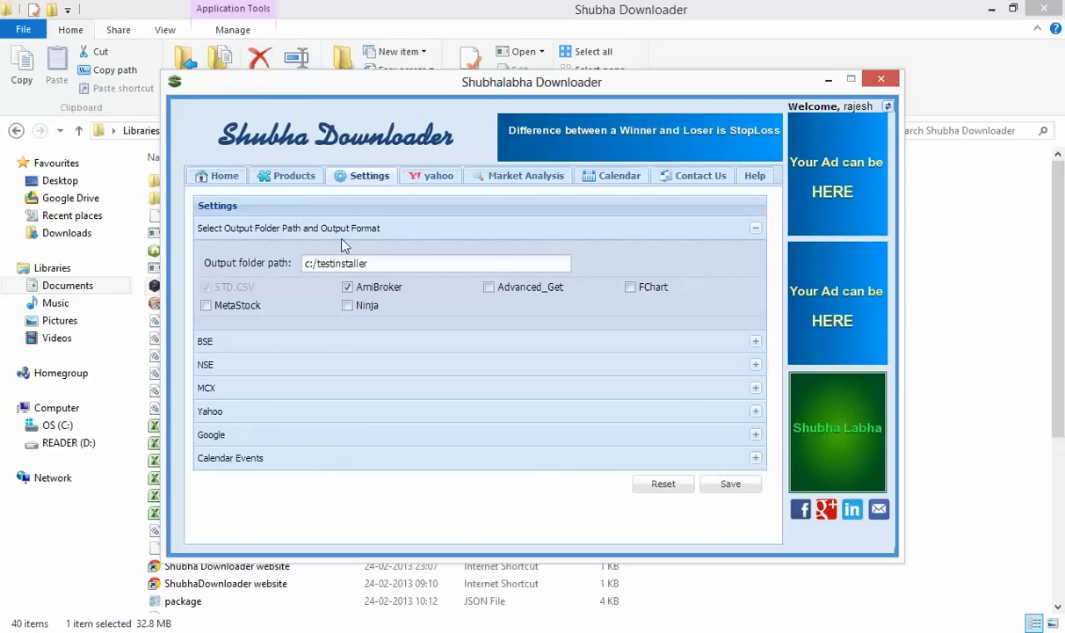
mouse_move(395, 262)
left_click(378, 345)
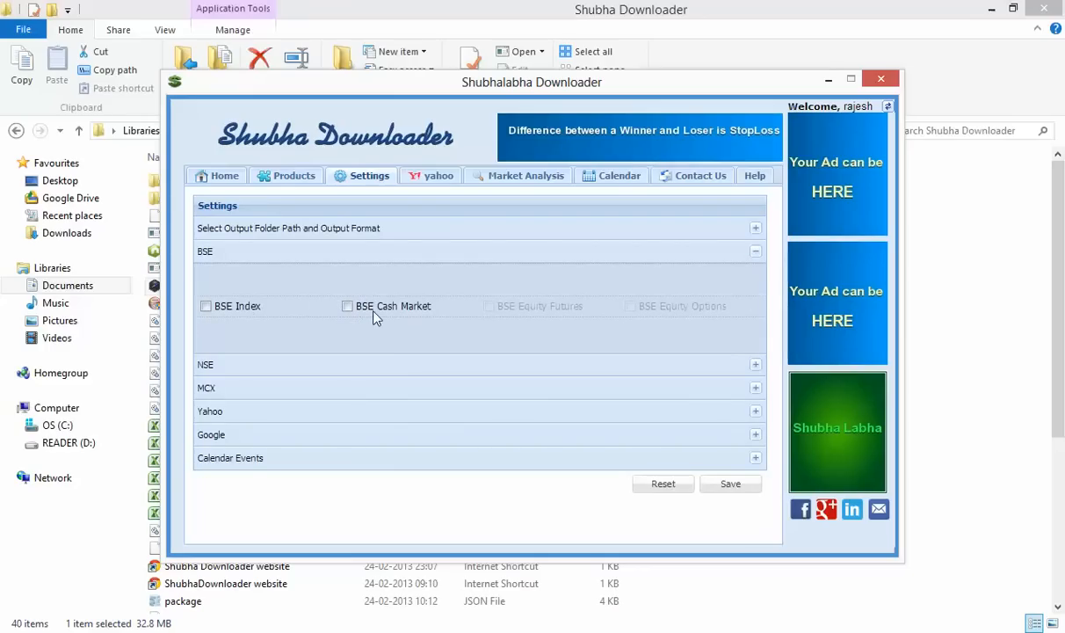
left_click(353, 361)
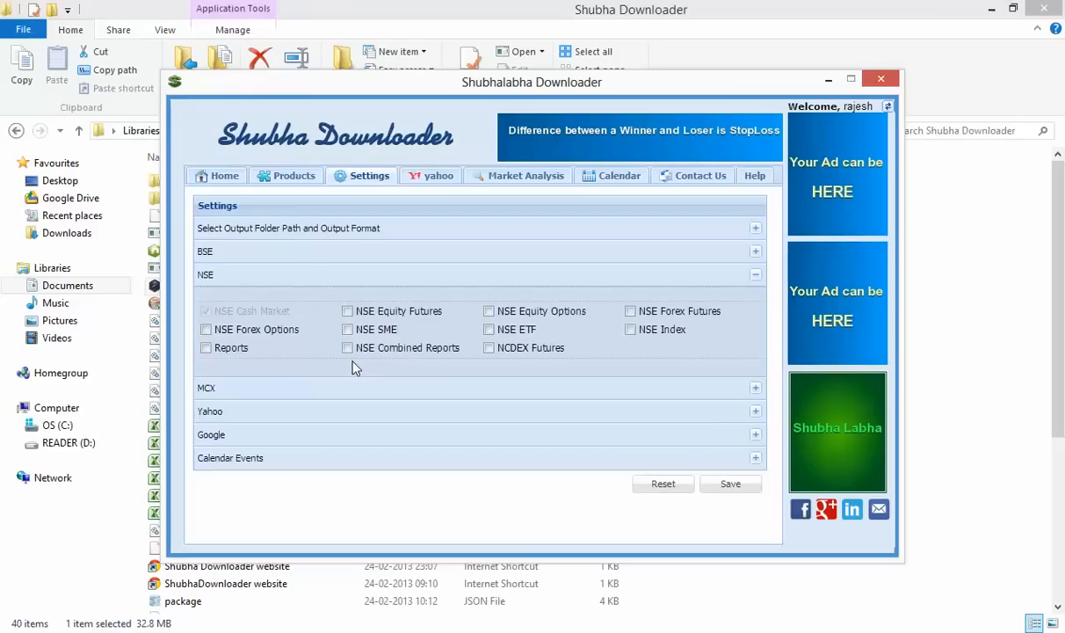
left_click(355, 394)
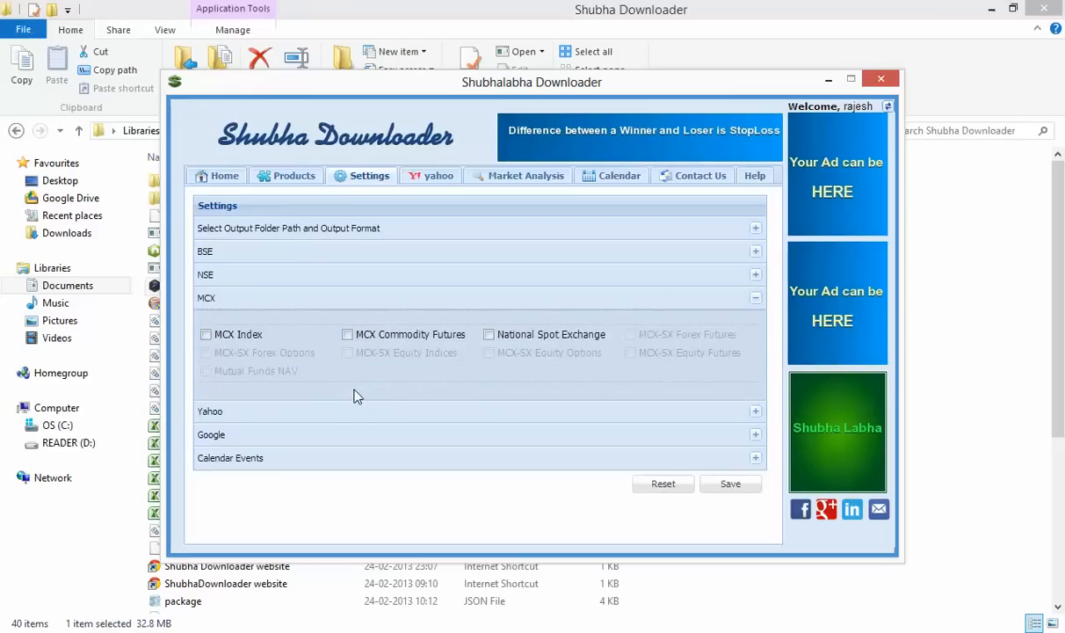
left_click(360, 418)
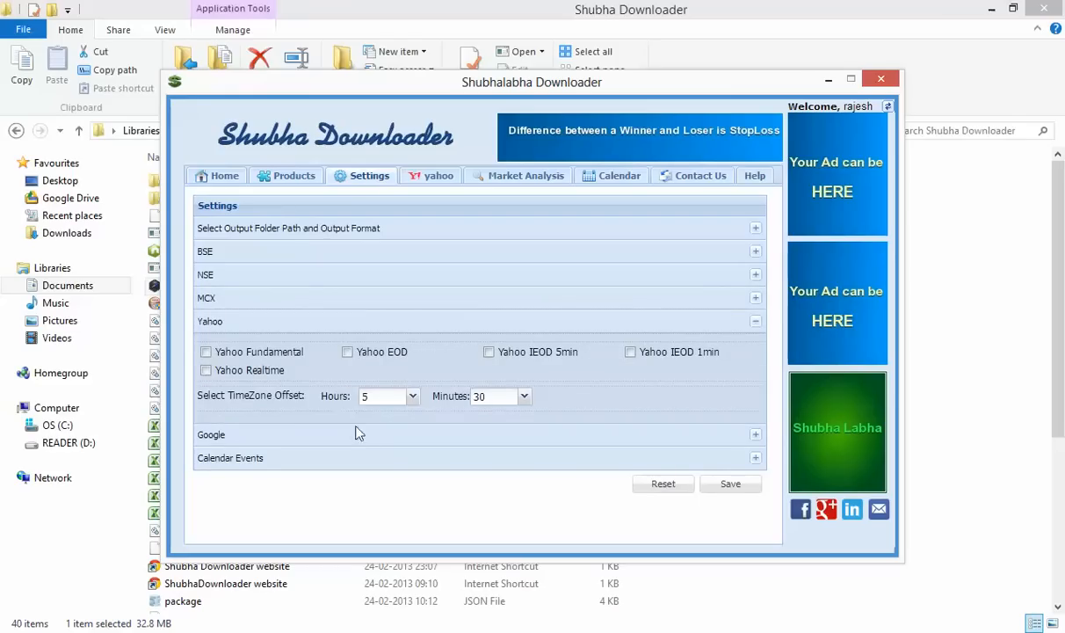
left_click(359, 439)
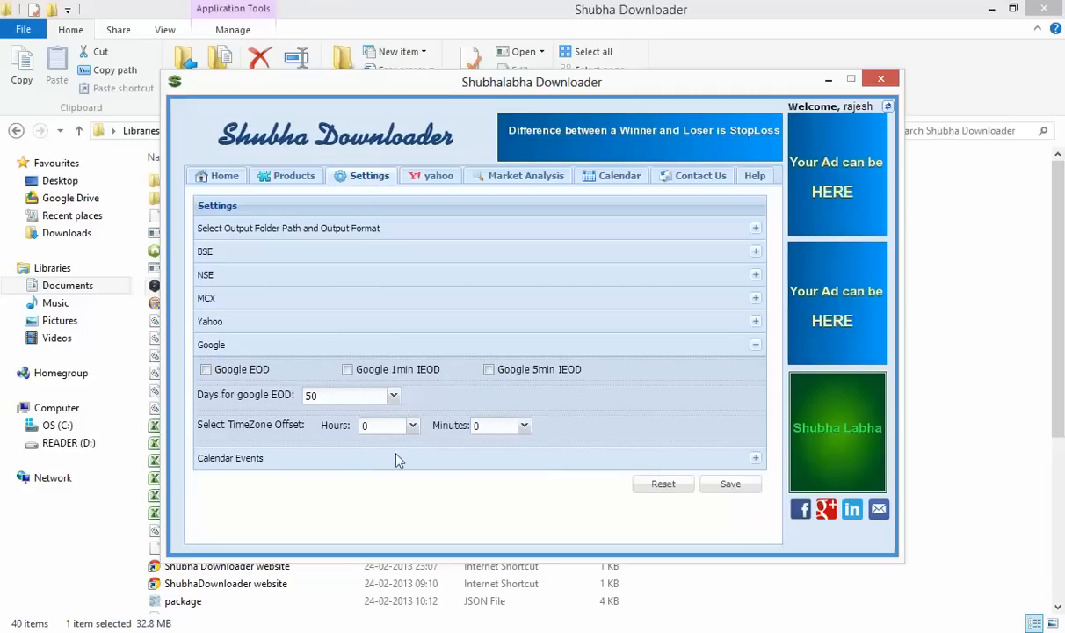
Save the current settings, acknowledge the success message, and go to the Yahoo symbol lookup
left_click(429, 175)
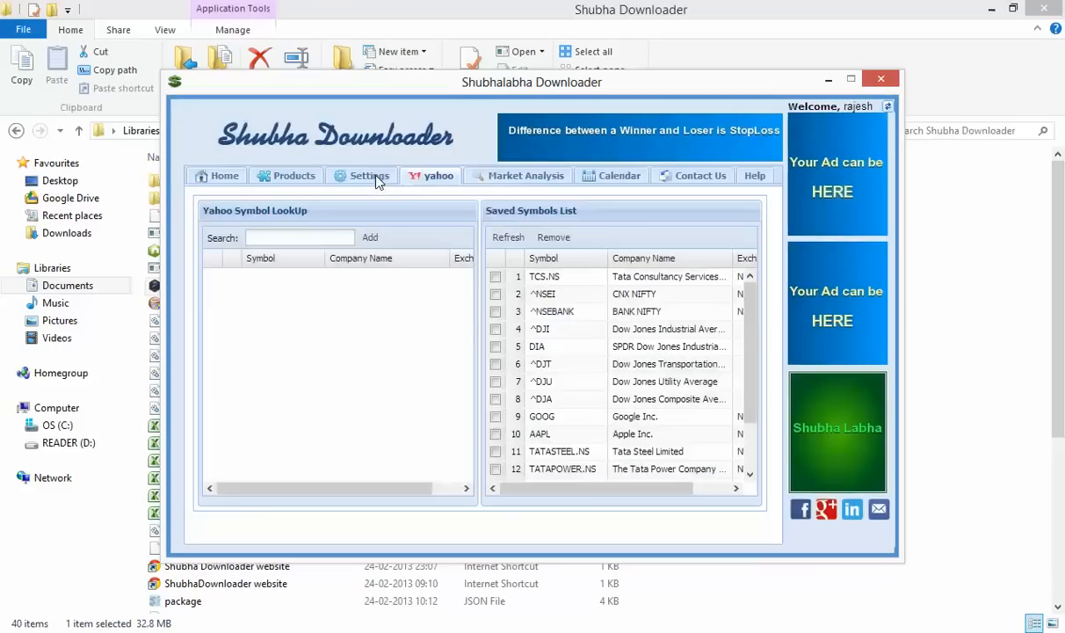
left_click(374, 178)
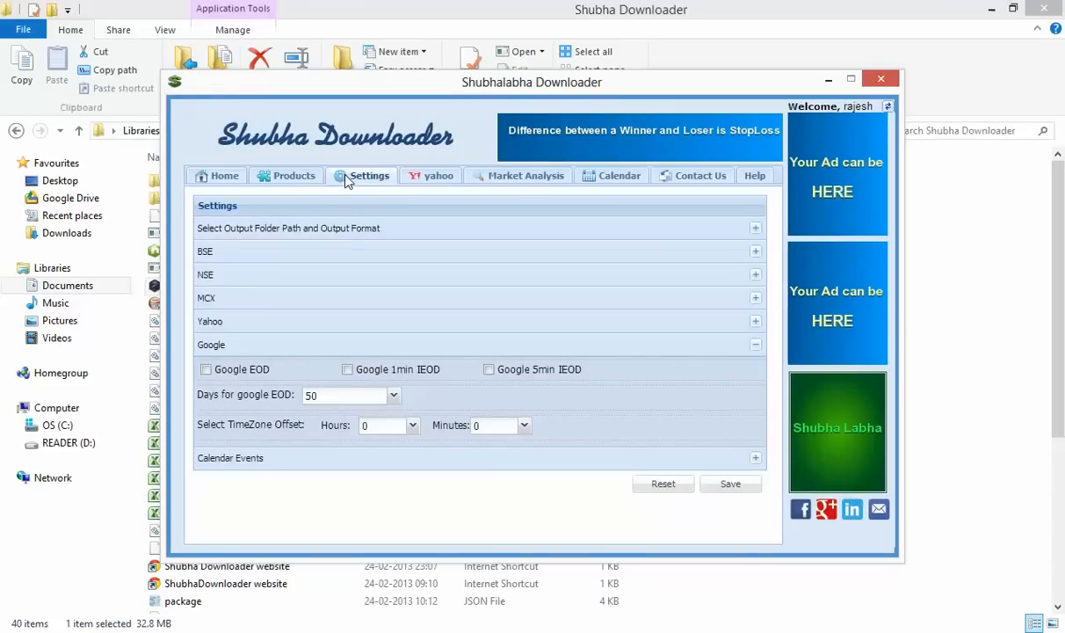
left_click(297, 175)
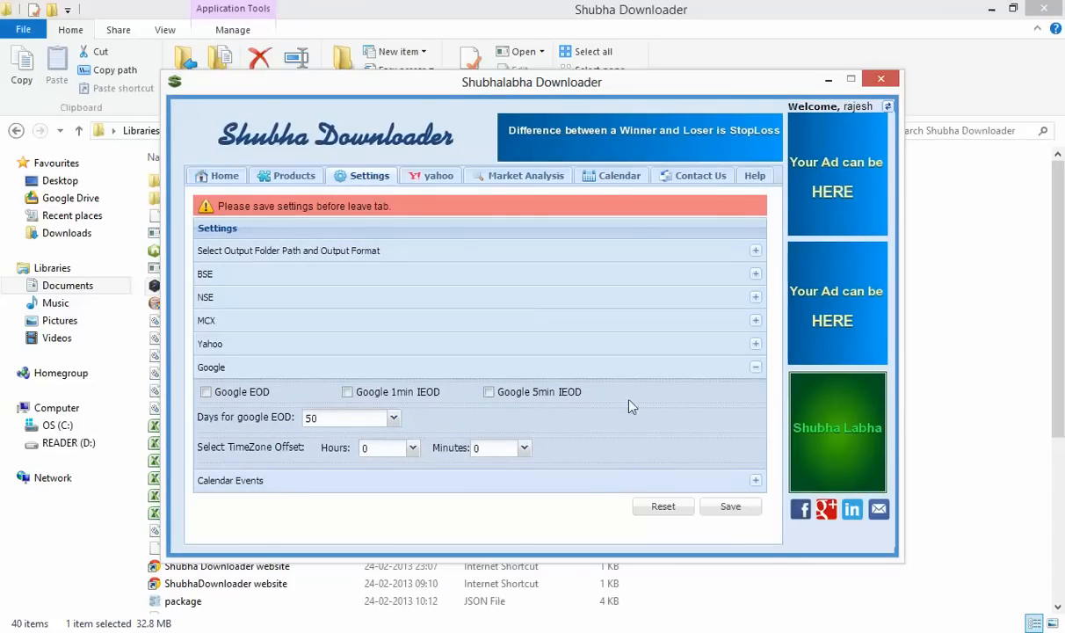
left_click(732, 512)
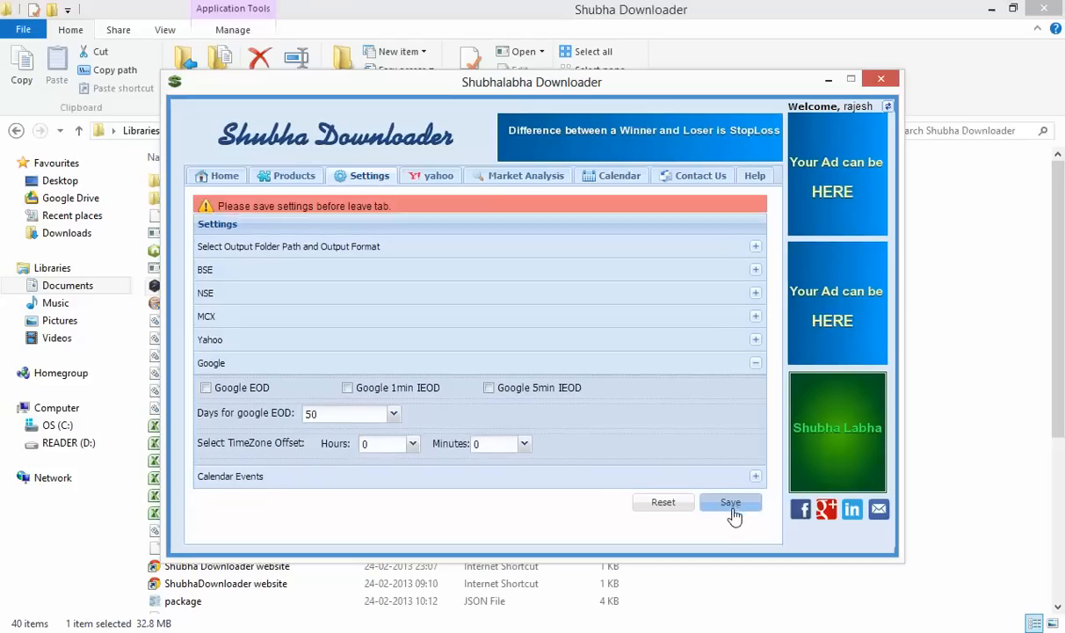
left_click(731, 486)
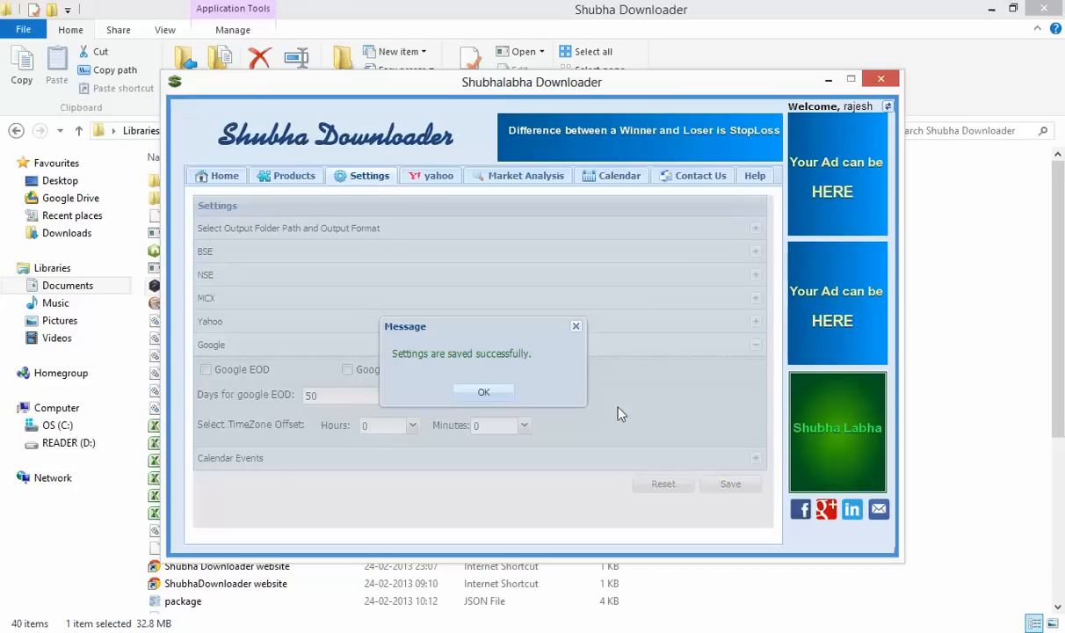
left_click(485, 391)
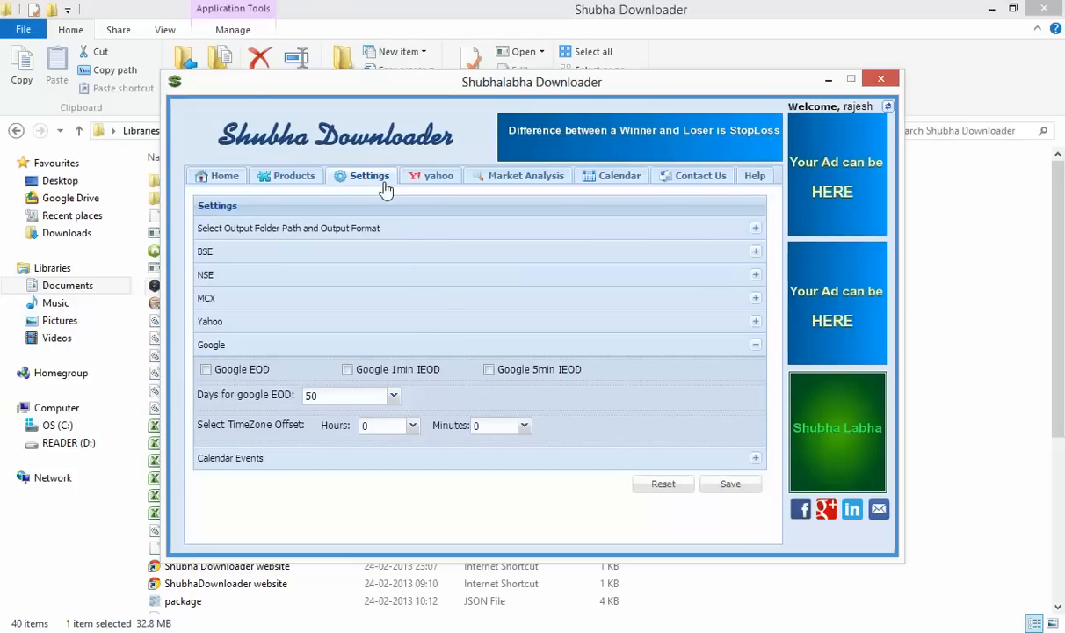
left_click(413, 178)
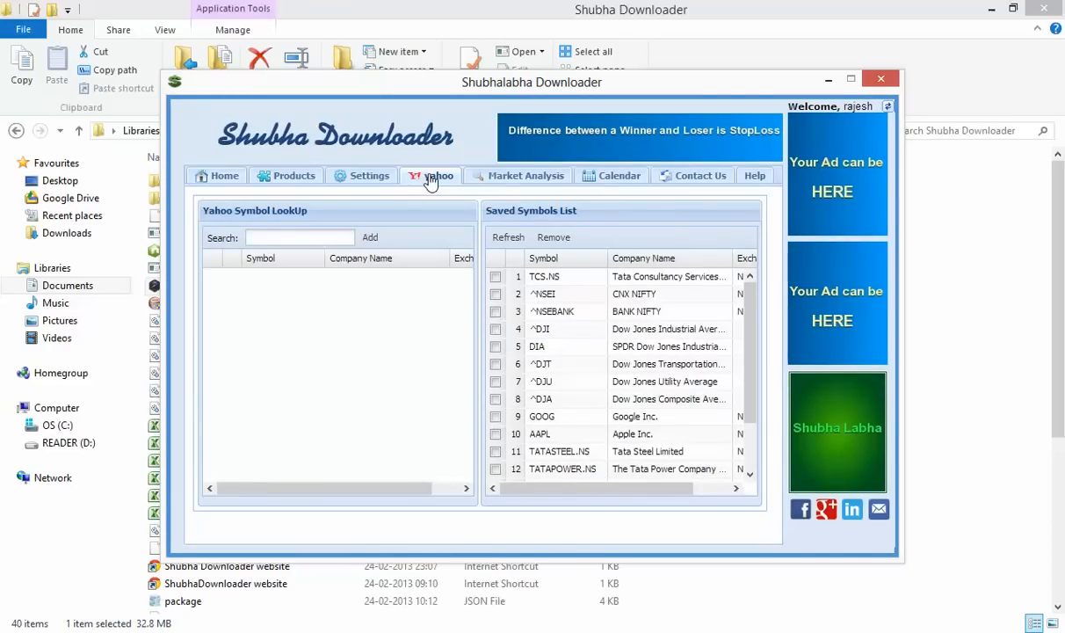
Remove ^DJT, ^DJU and ^DJA from the Saved Symbols List
mouse_move(749, 303)
left_mouse_down()
mouse_move(754, 402)
mouse_move(747, 281)
left_mouse_up()
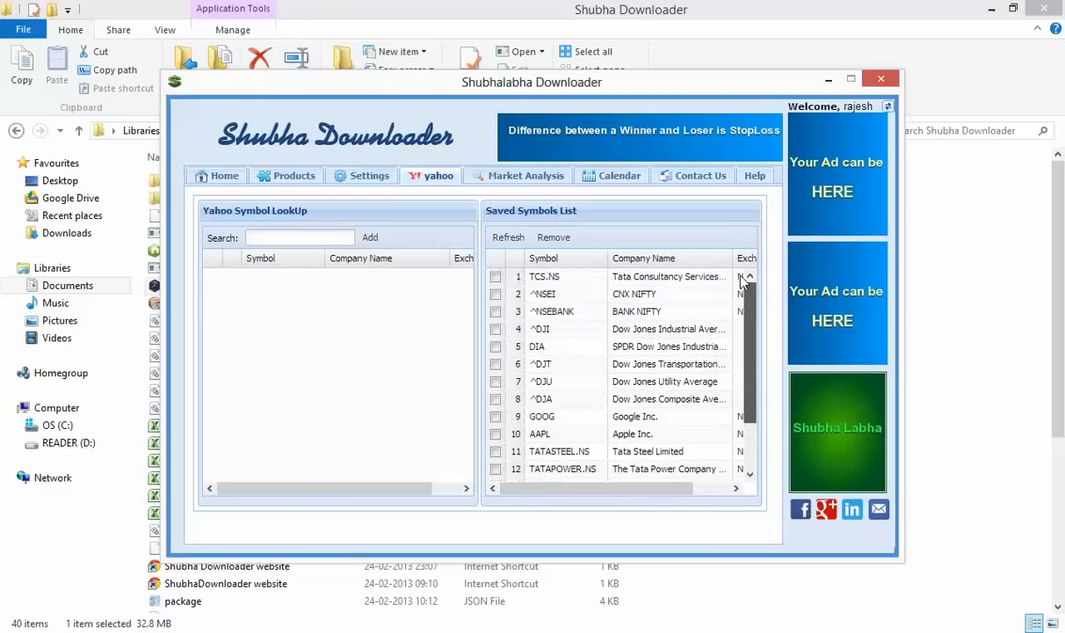
left_click(495, 364)
left_click(495, 382)
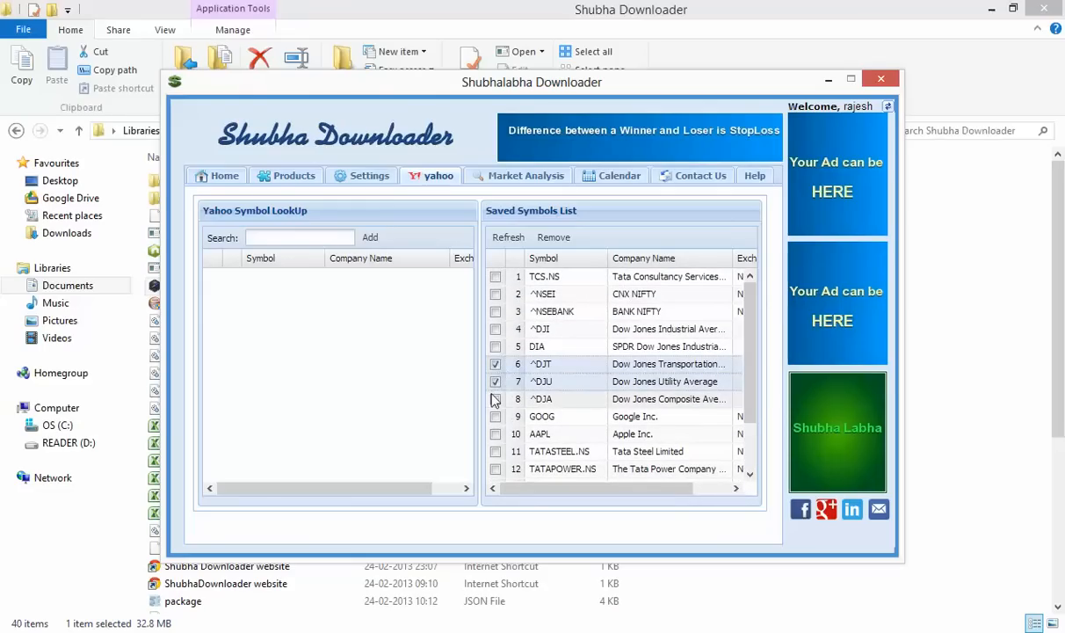
left_click(495, 399)
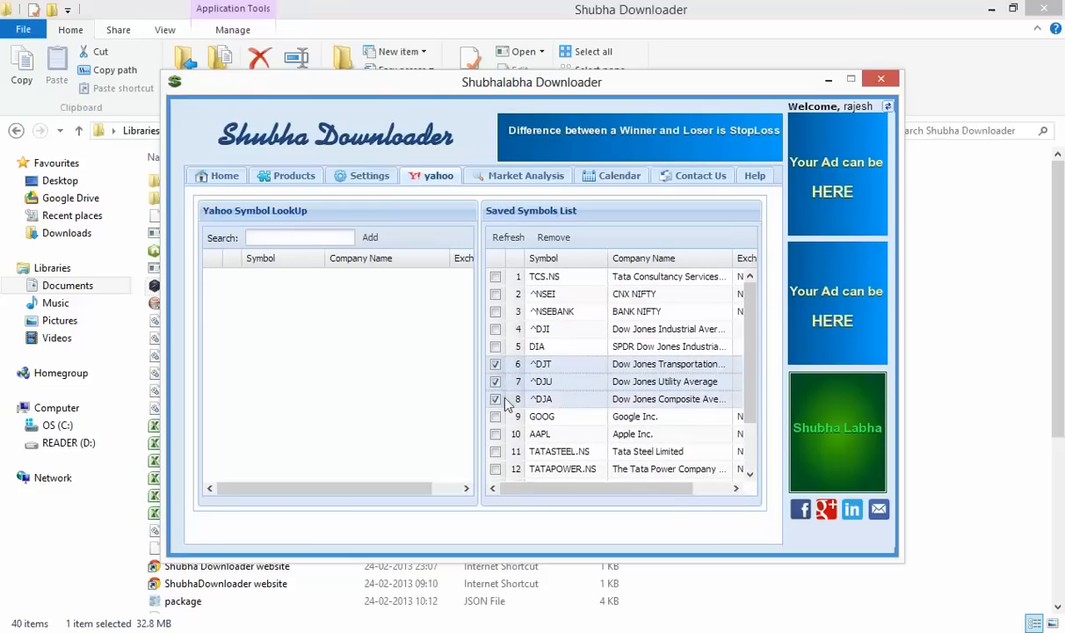
left_click(554, 238)
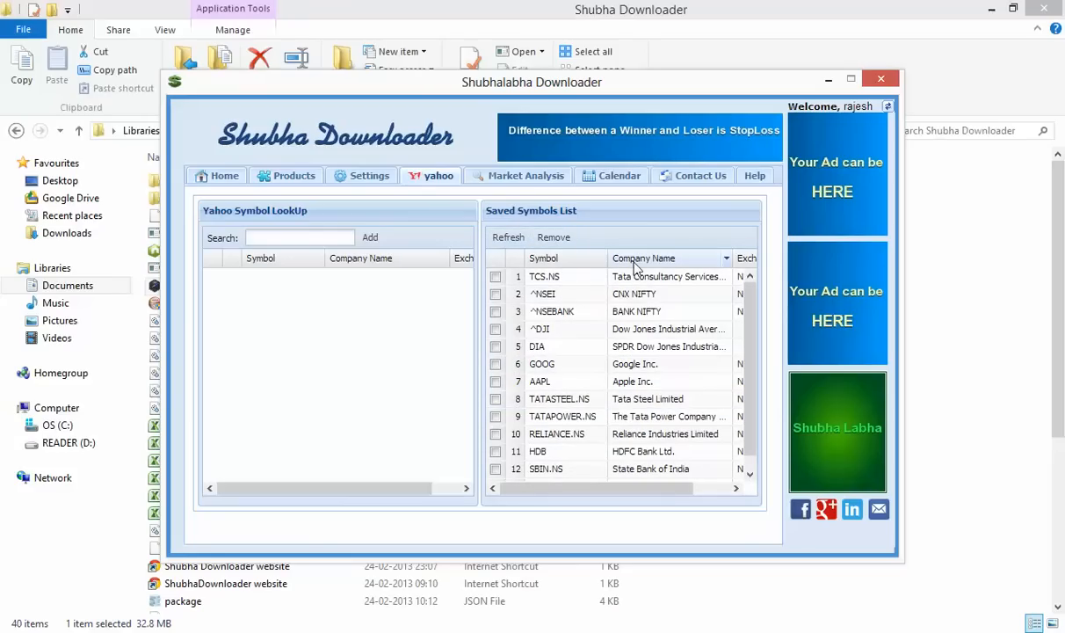
Search 'reliance', add RCOM.NS to the saved symbols, then clear the search box
left_click(299, 234)
type("reliance")
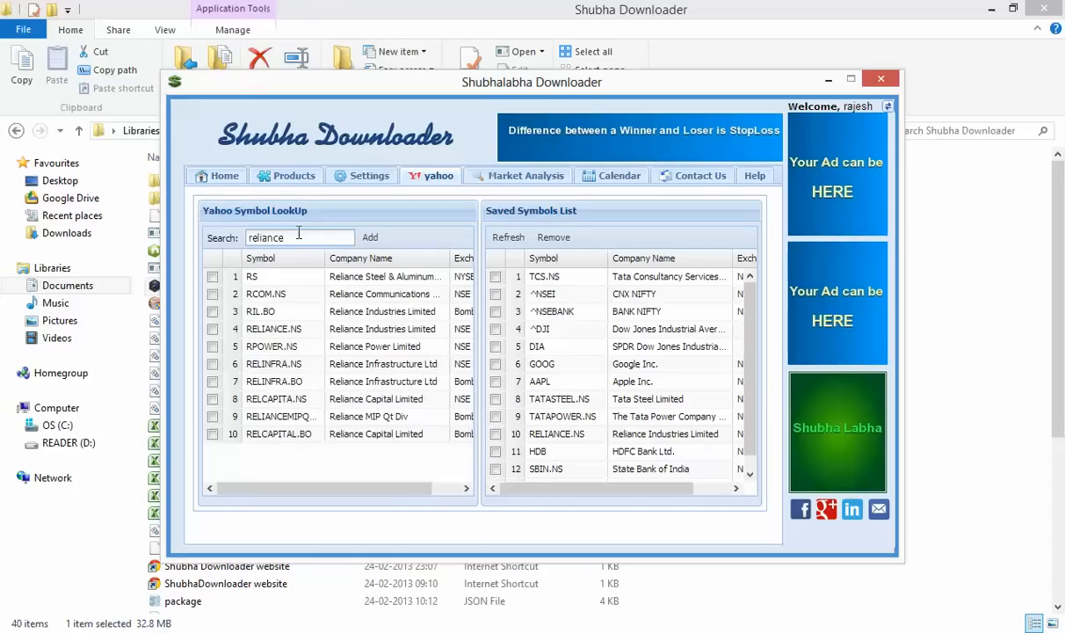
left_click(212, 296)
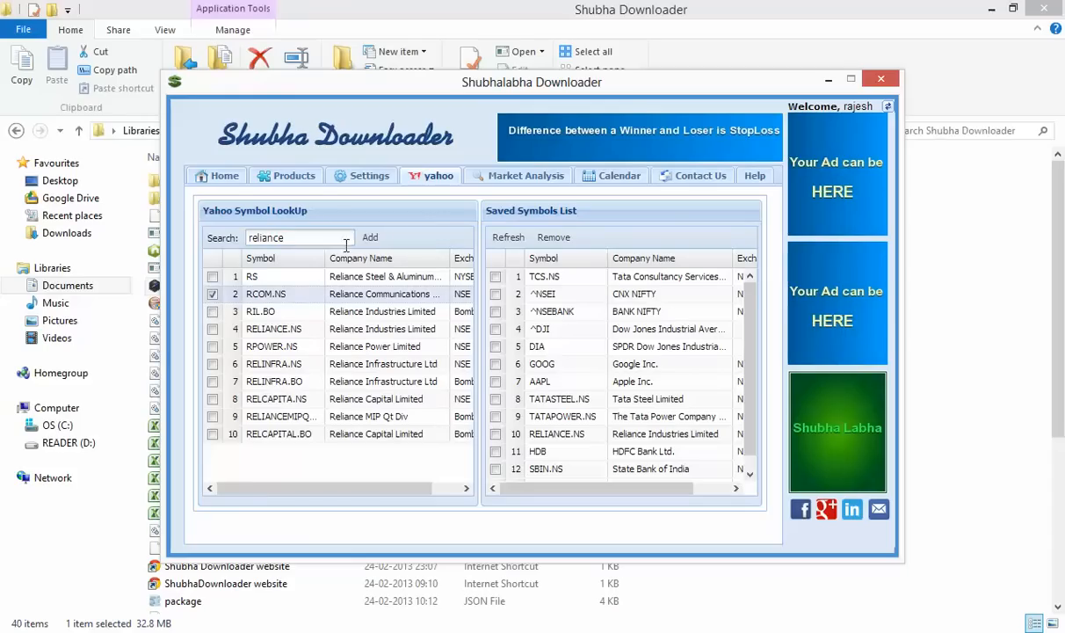
left_click(370, 244)
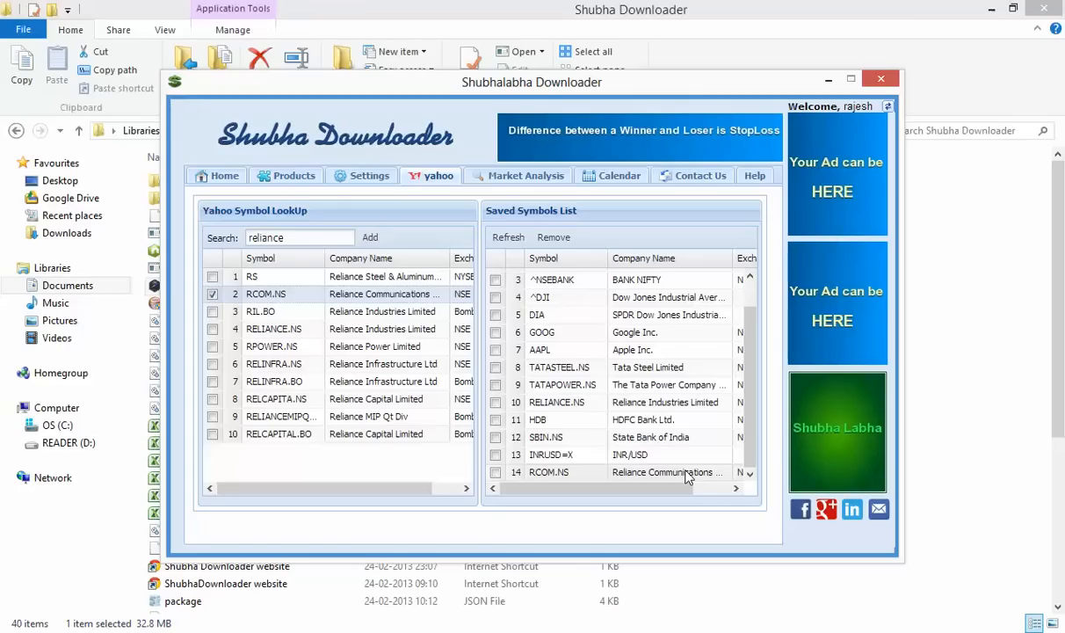
left_click(297, 237)
key("BackSpace")
key("BackSpace")
key("BackSpace")
key("BackSpace")
key("BackSpace")
key("BackSpace")
key("BackSpace")
key("BackSpace")
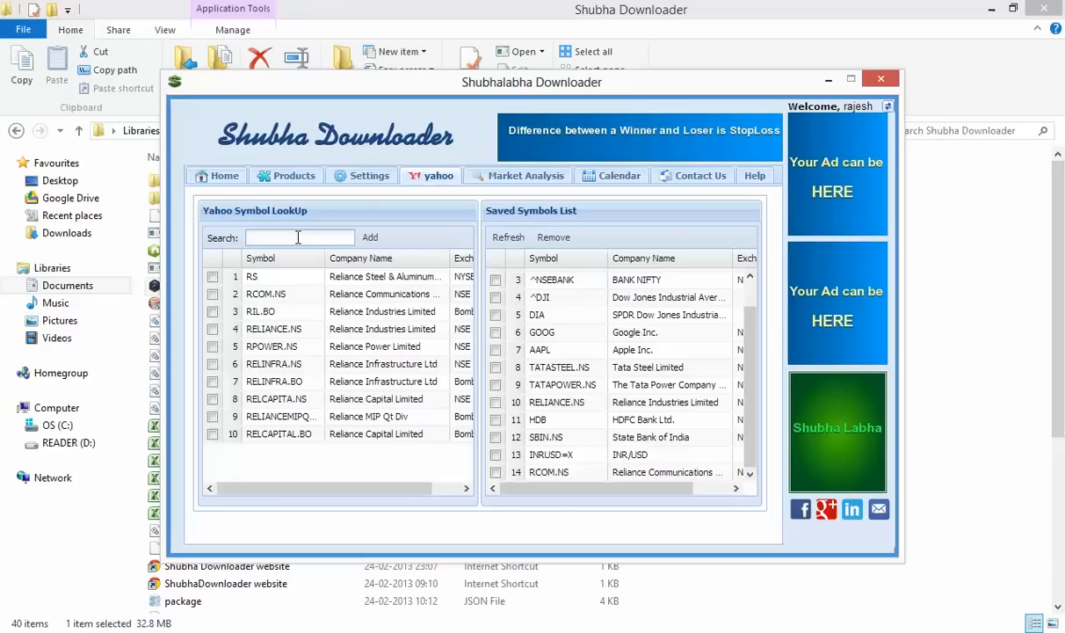
Search the Yahoo lookup for 'wipro', then 'ge', and finally 'sap'
type("wipr")
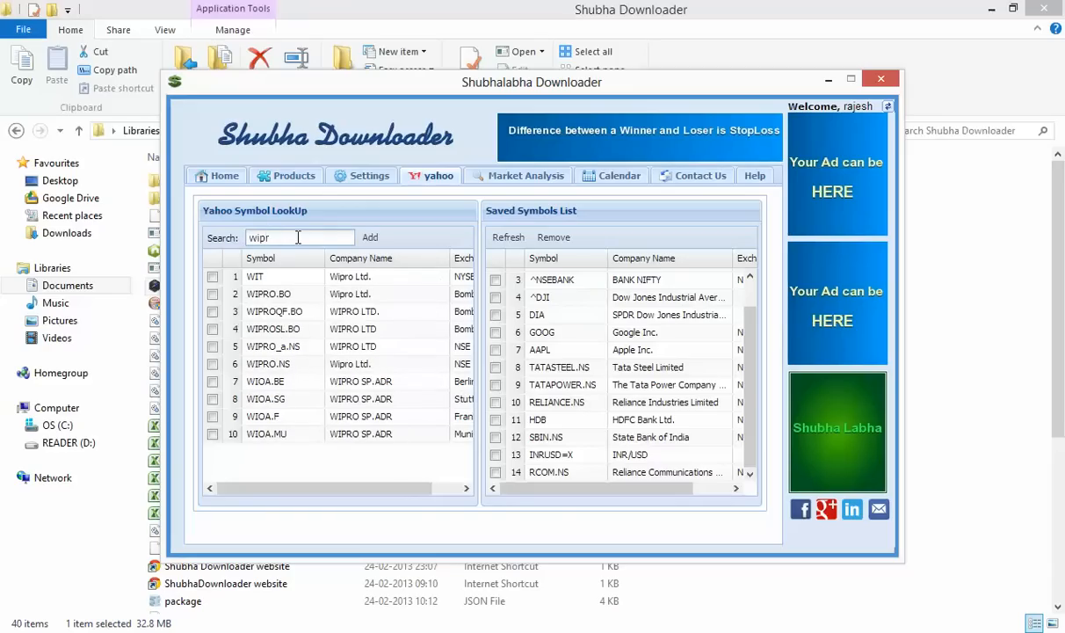
type("o")
key("BackSpace")
key("BackSpace")
key("BackSpace")
key("BackSpace")
key("BackSpace")
type("ge")
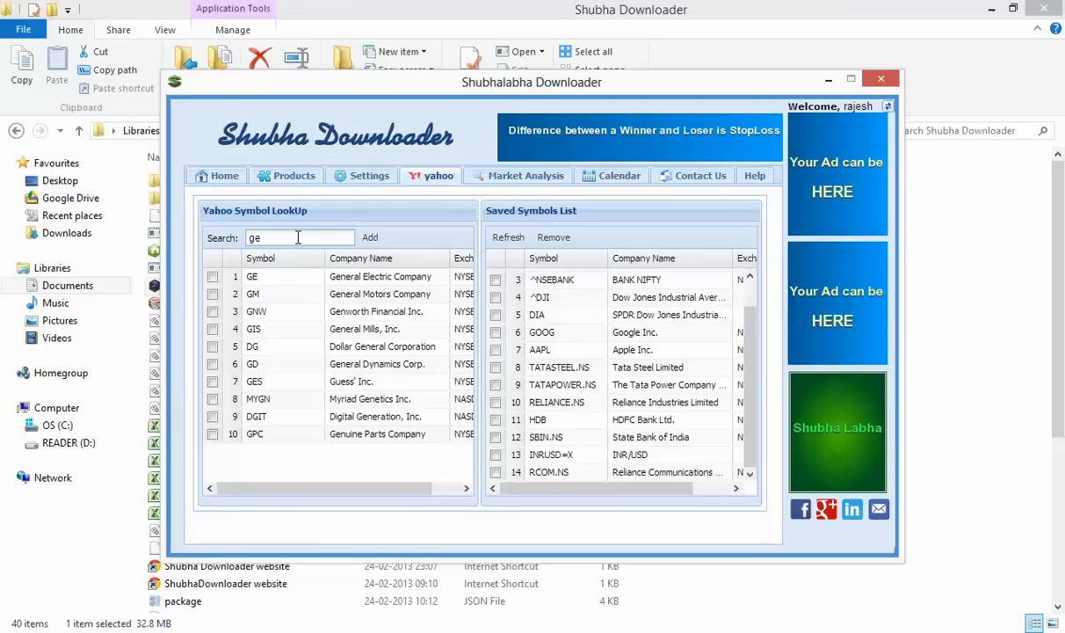
key("BackSpace")
key("BackSpace")
type("sap")
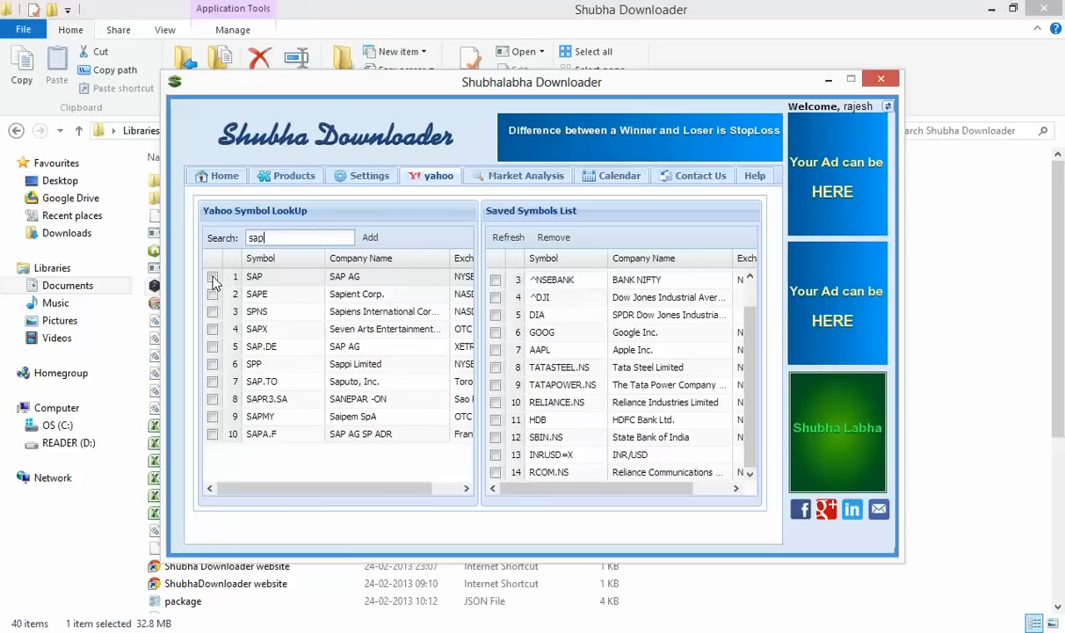
Create an event titled 'SBI to short' on 25 February 2013 in the Market Analysis calendar
left_click(477, 178)
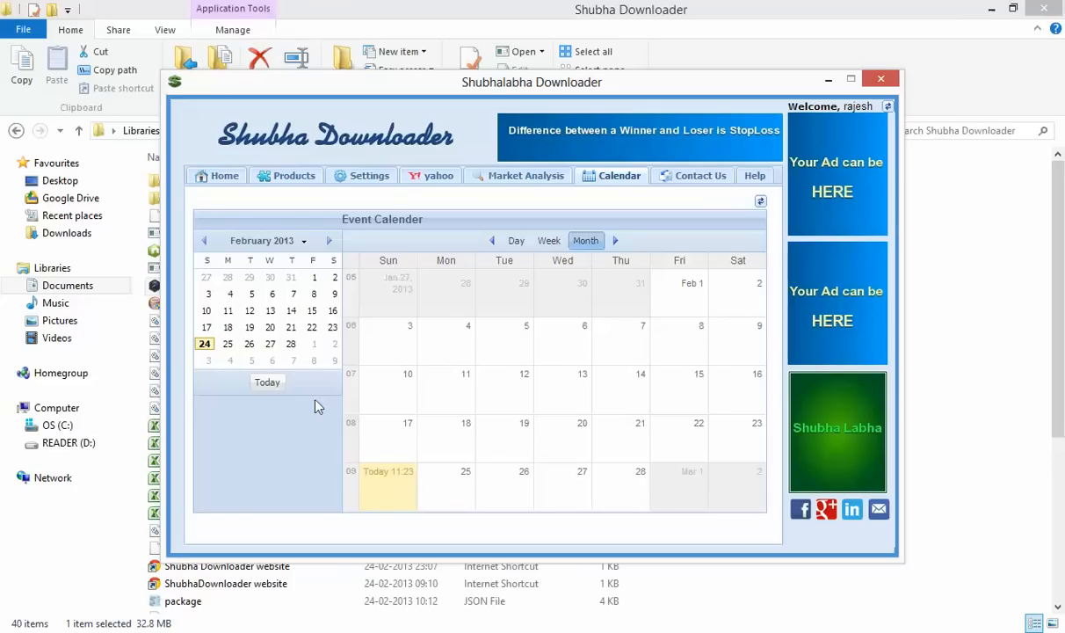
left_click(227, 345)
left_click(443, 486)
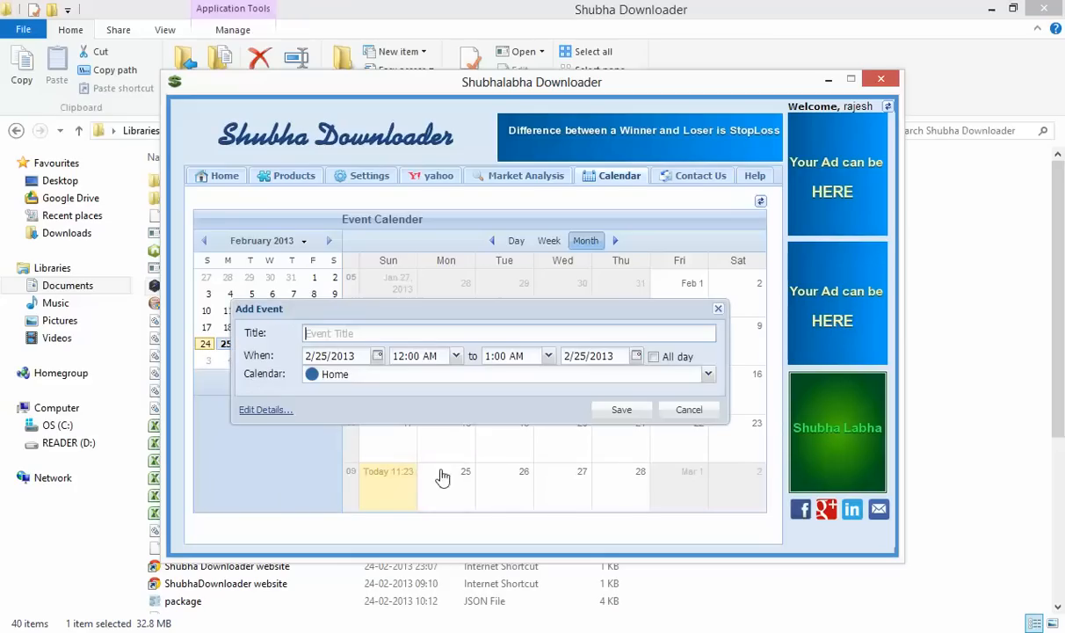
left_click(370, 341)
type("SBI to short")
left_click(621, 412)
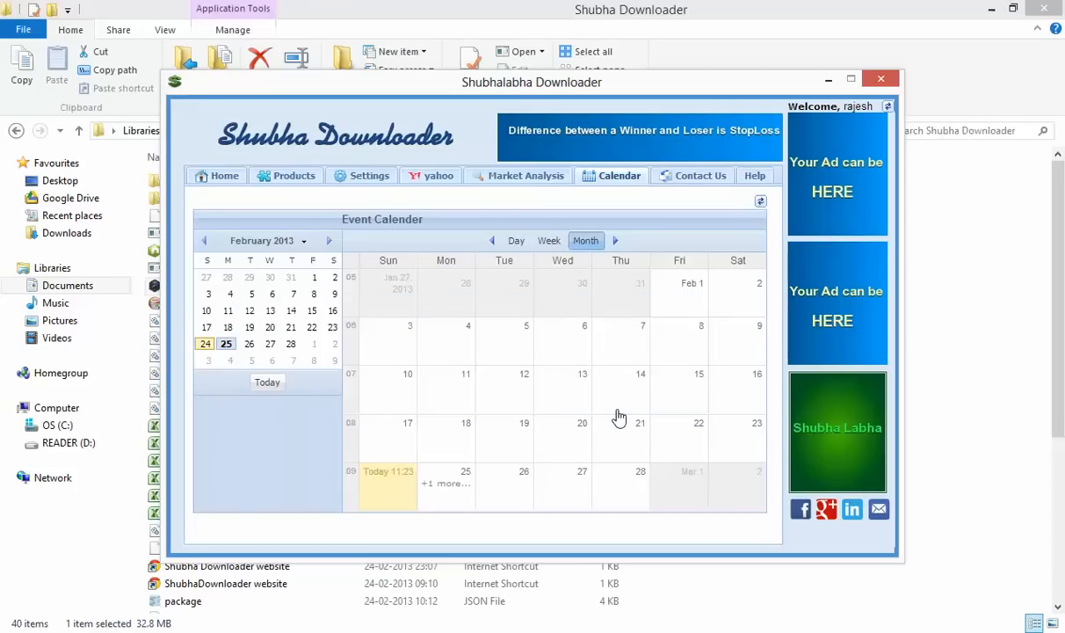
Reopen the 'SBI to short' event to confirm it saved, closing without changes
left_click(448, 485)
left_click(451, 491)
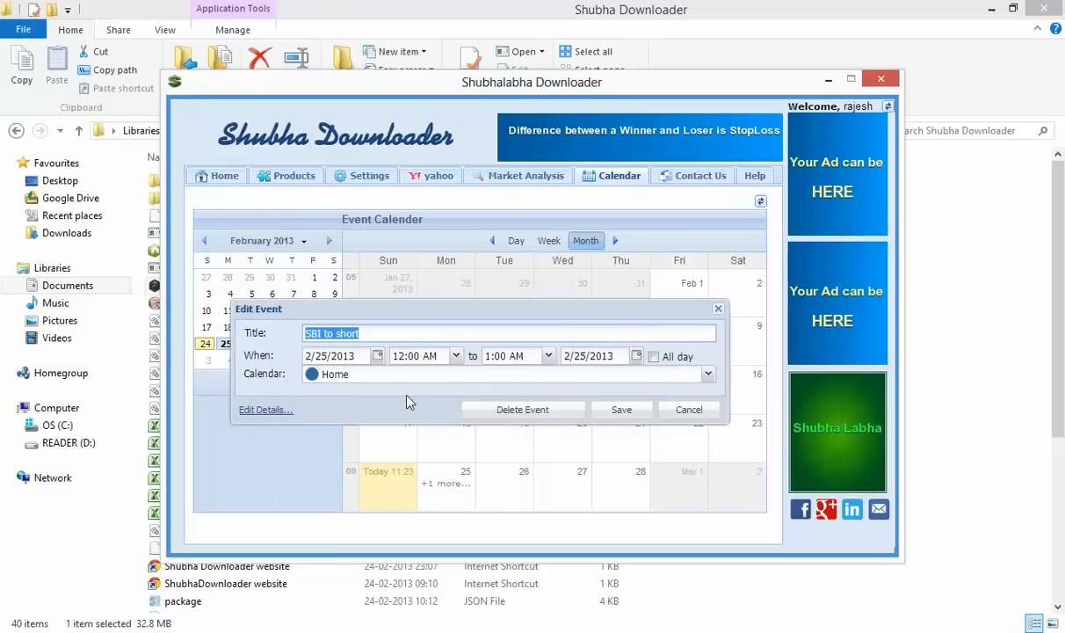
left_click(696, 413)
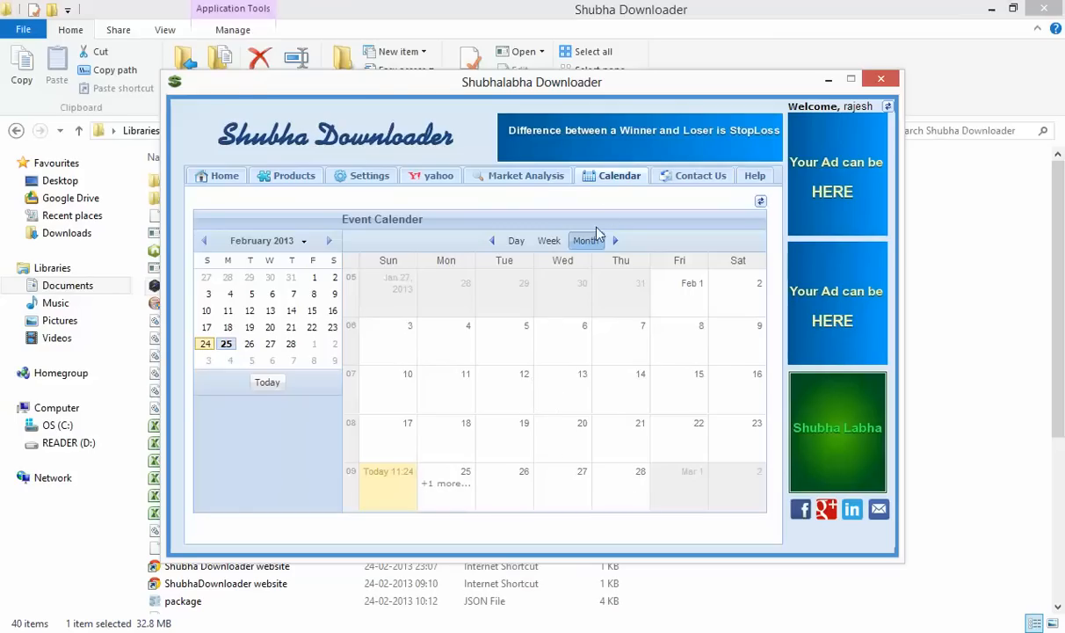
Visit the Contact Us, Help and Products pages, then return to Home
left_click(682, 181)
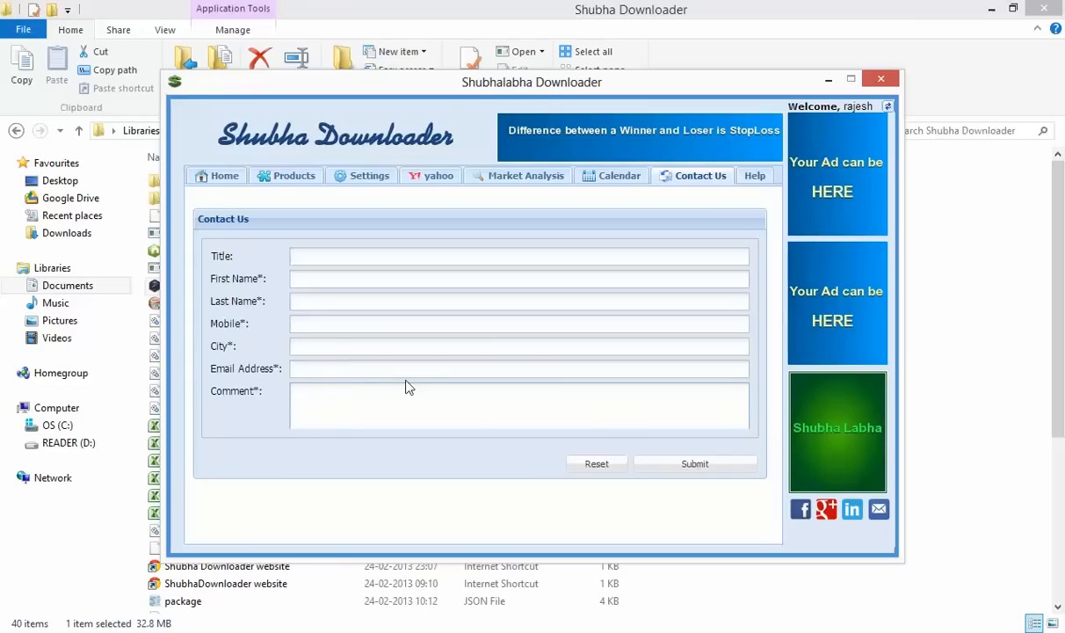
left_click(756, 176)
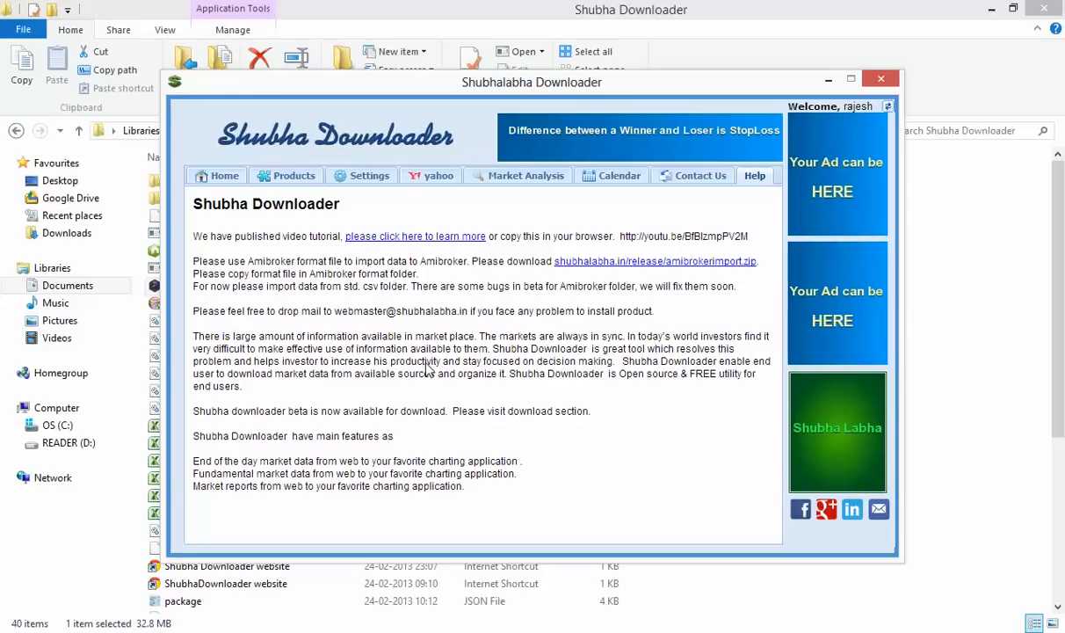
left_click(286, 177)
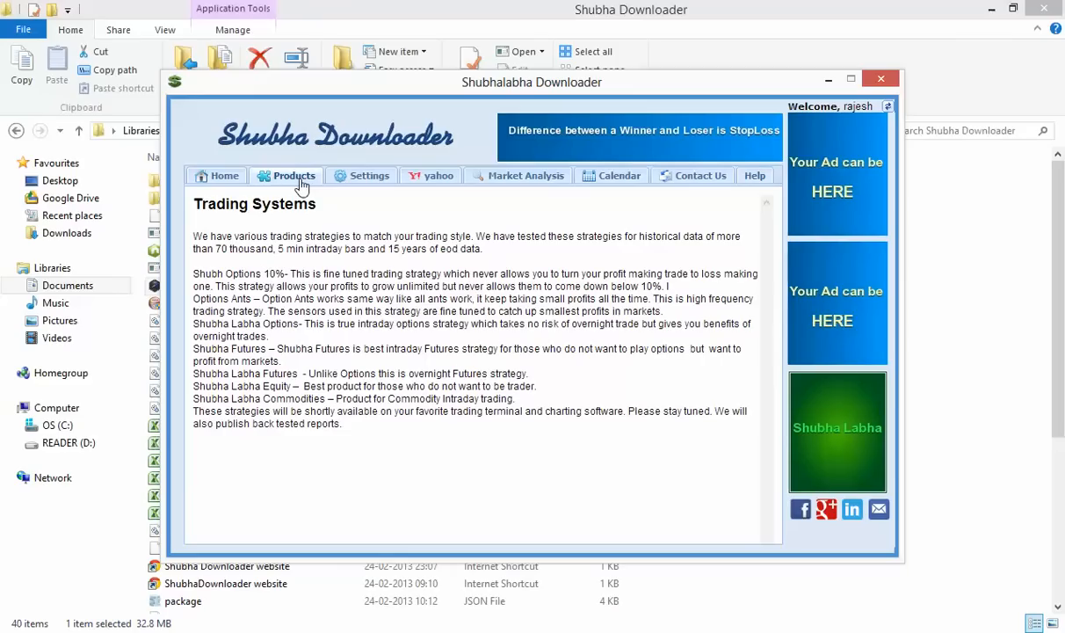
left_click(222, 179)
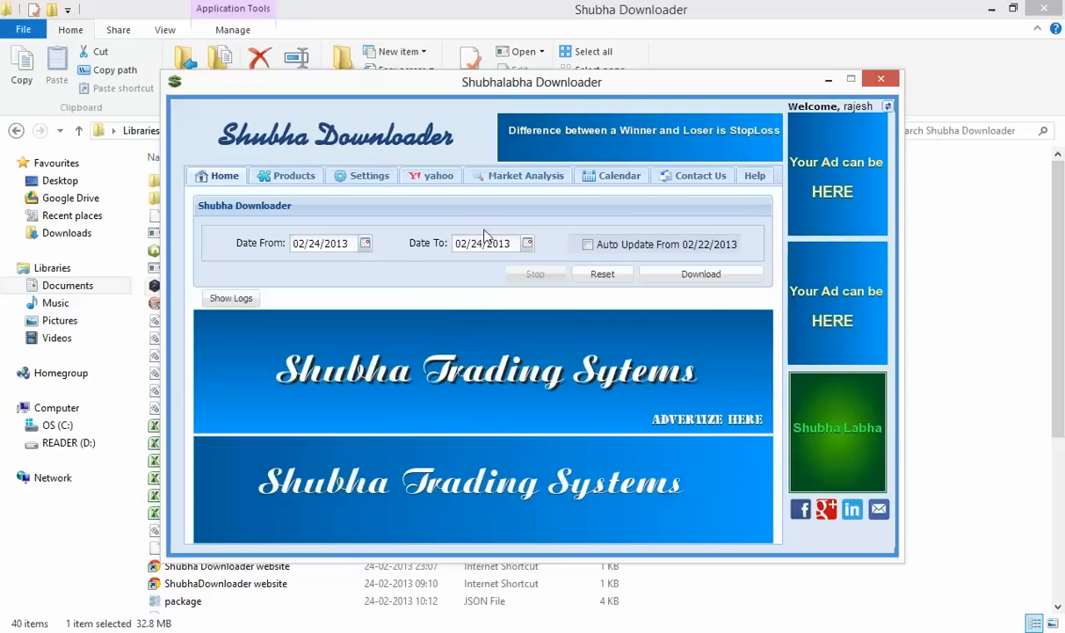
Toggle Auto Update from 02/22/2013 on and back off, then reload the application
left_click(648, 251)
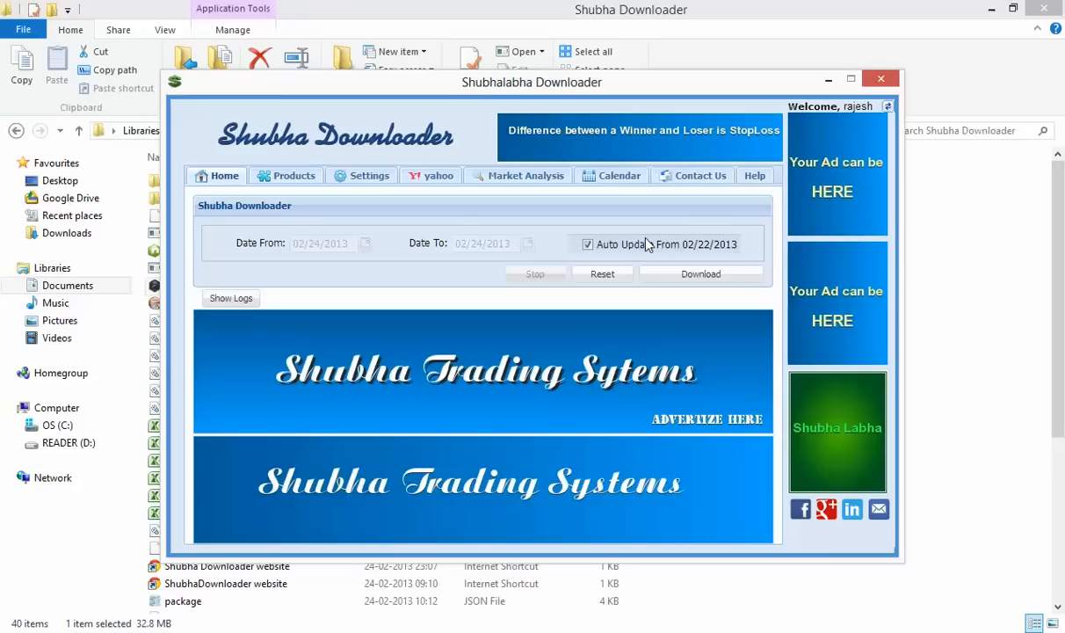
left_click(711, 250)
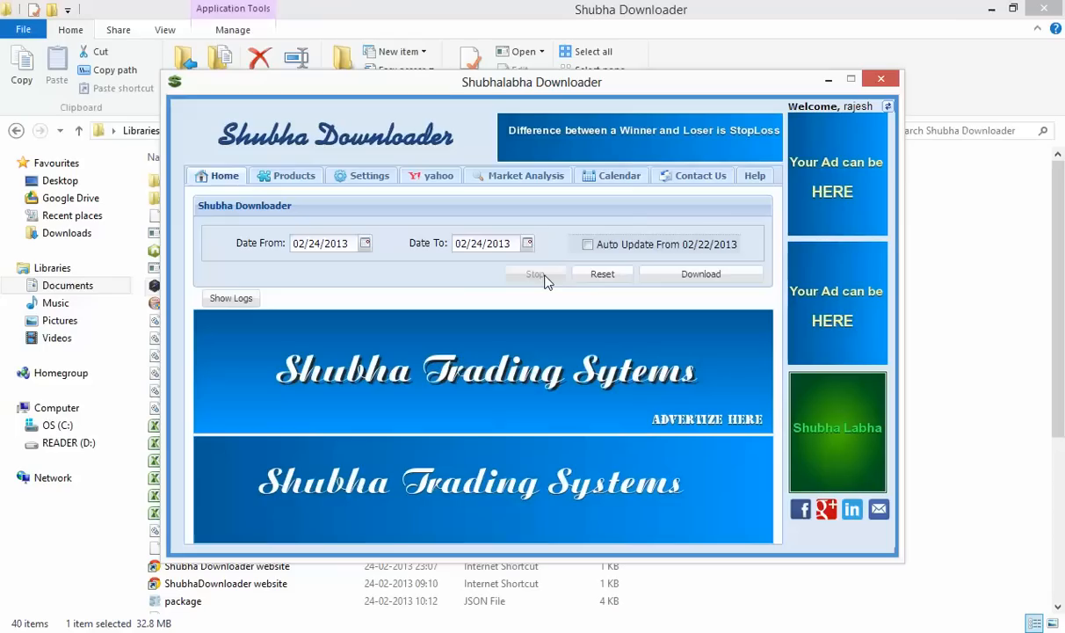
left_click(889, 107)
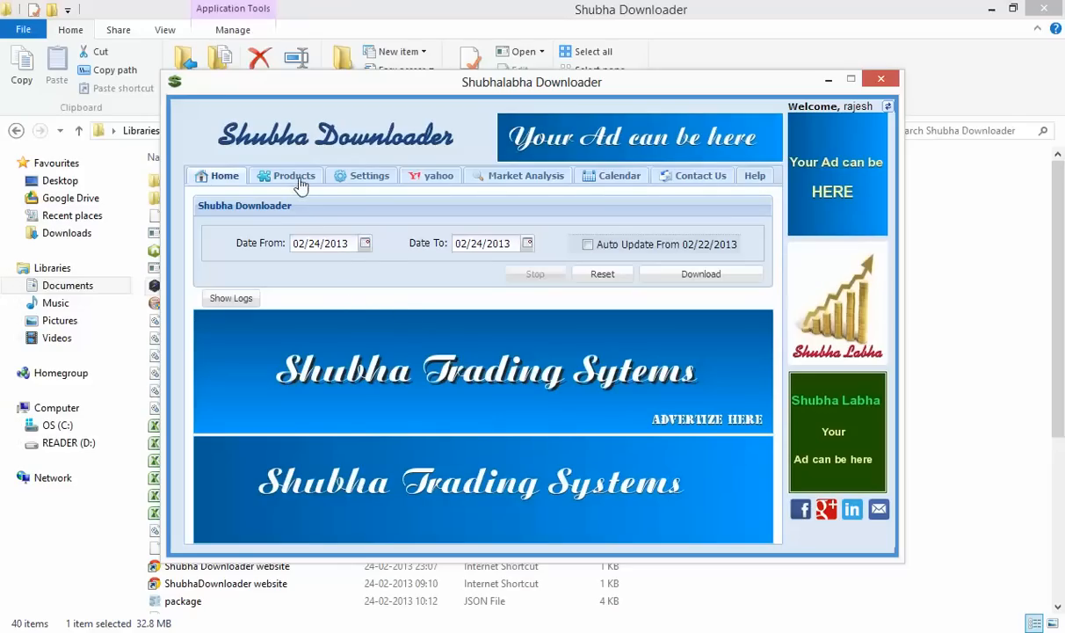
Download market data for 02/22/2013 to 02/24/2013 and show the processing log
left_click(365, 246)
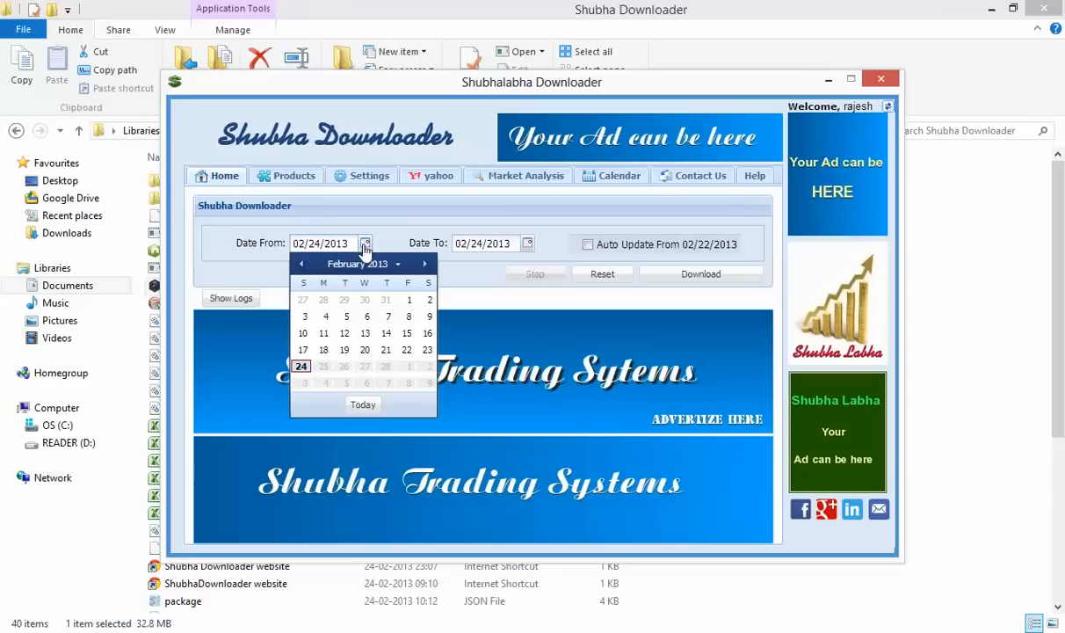
left_click(411, 351)
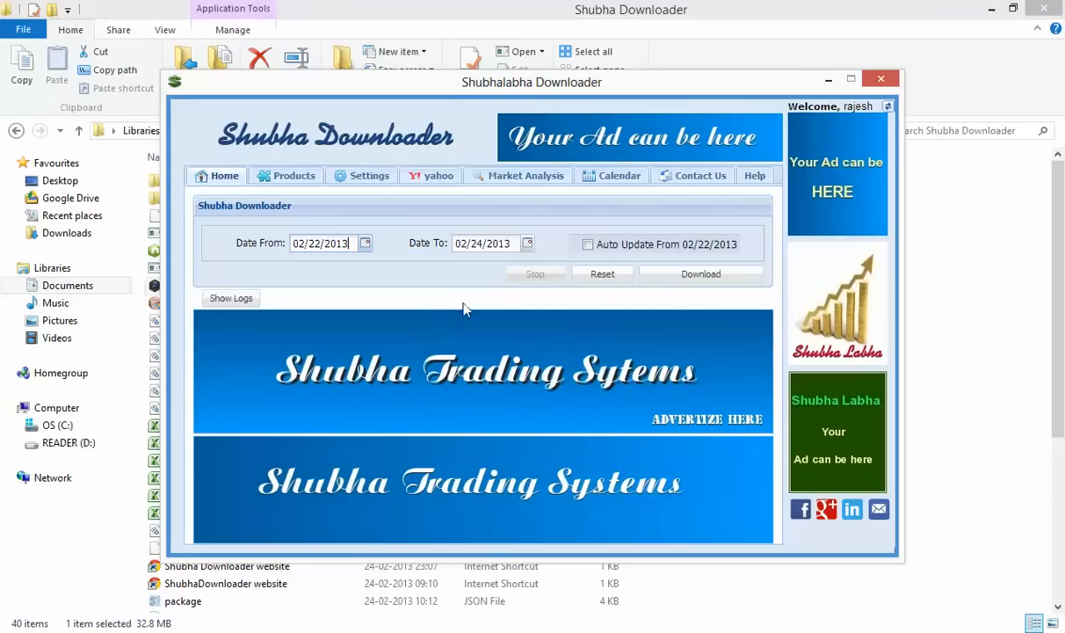
left_click(525, 245)
left_click(526, 245)
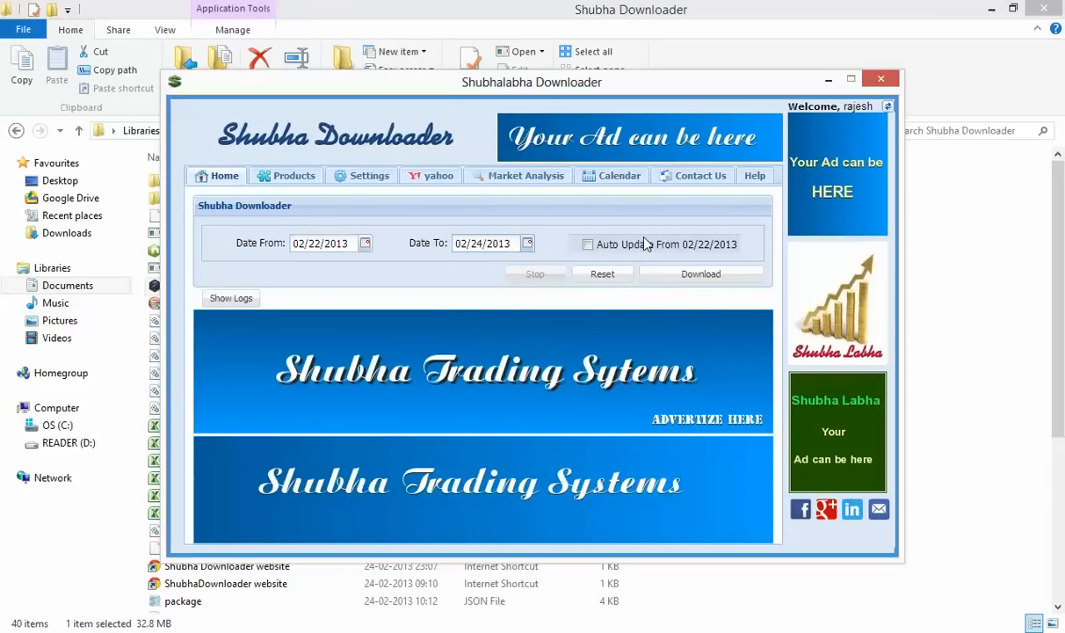
left_click(695, 277)
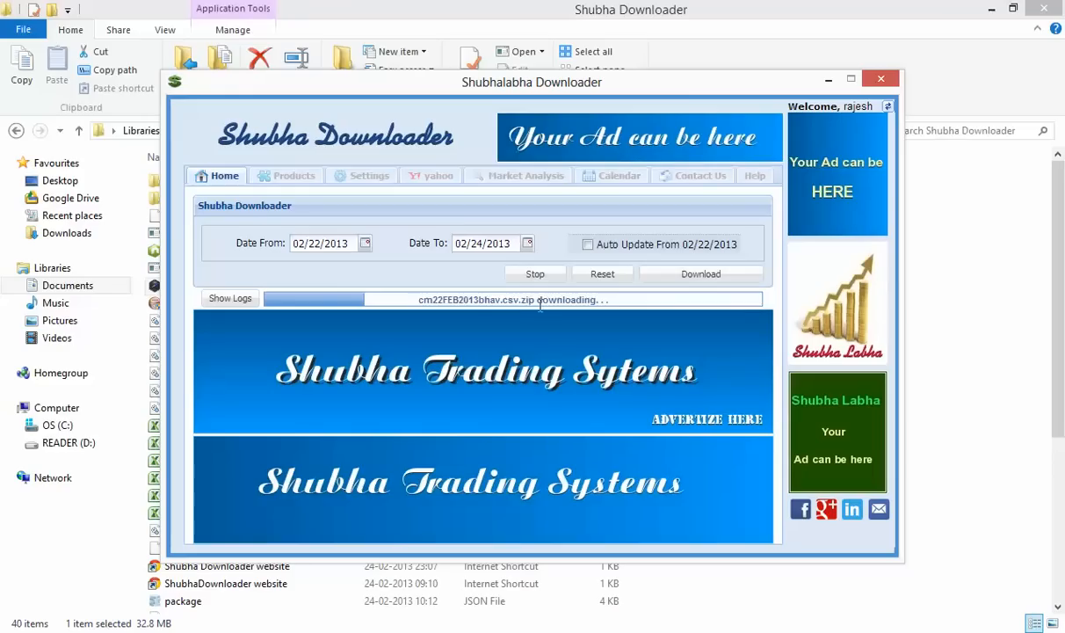
left_click(239, 300)
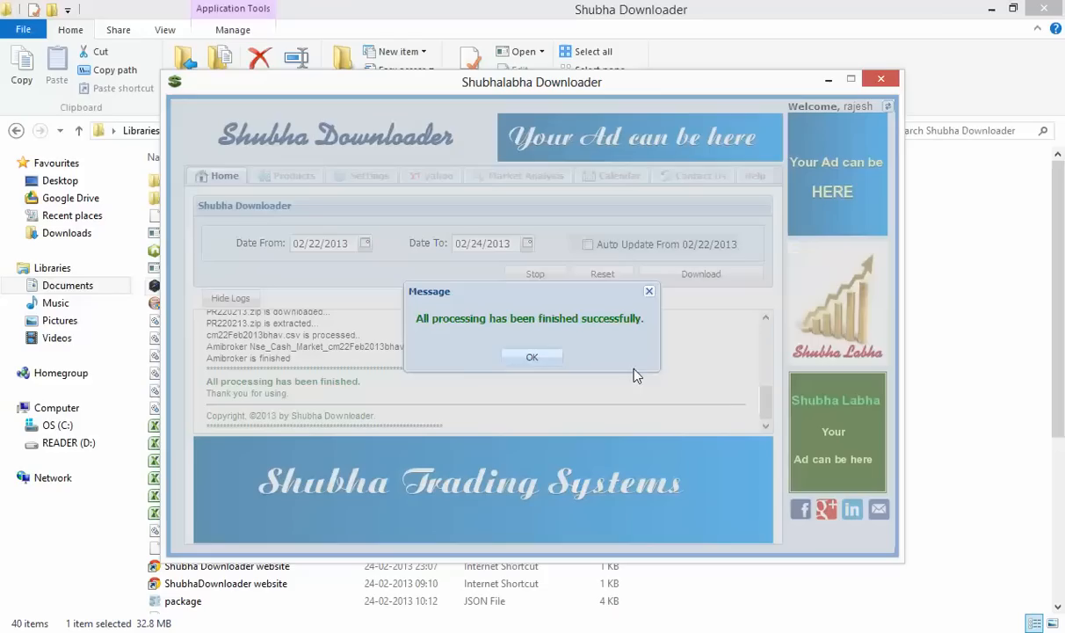
Dismiss the success message and scroll through the processing log from start to finish
left_click(533, 359)
left_click(532, 359)
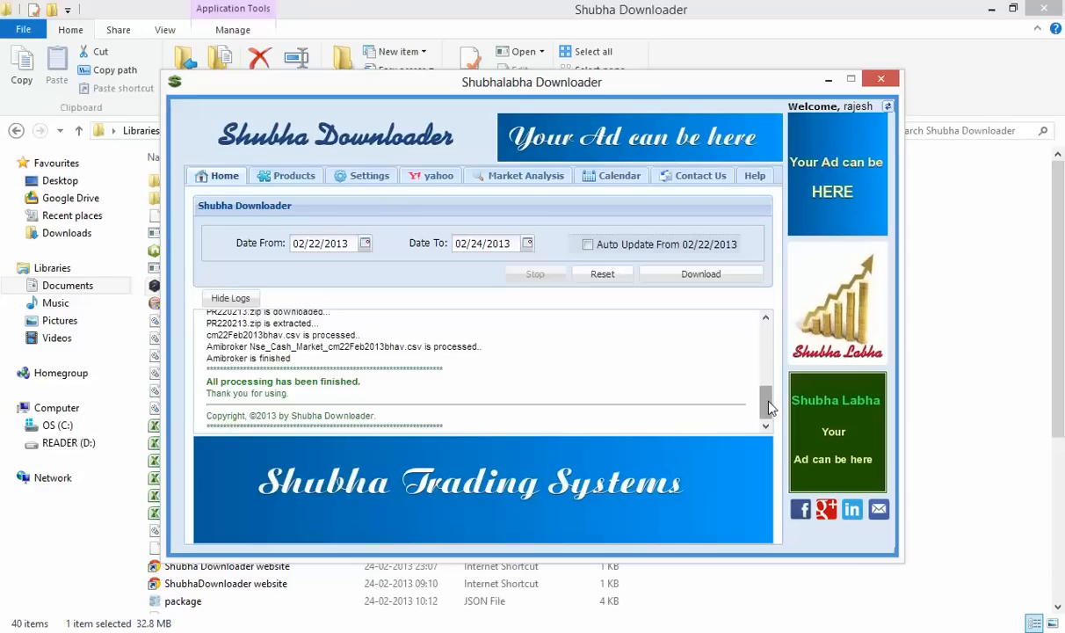
left_click_drag(765, 405, 766, 374)
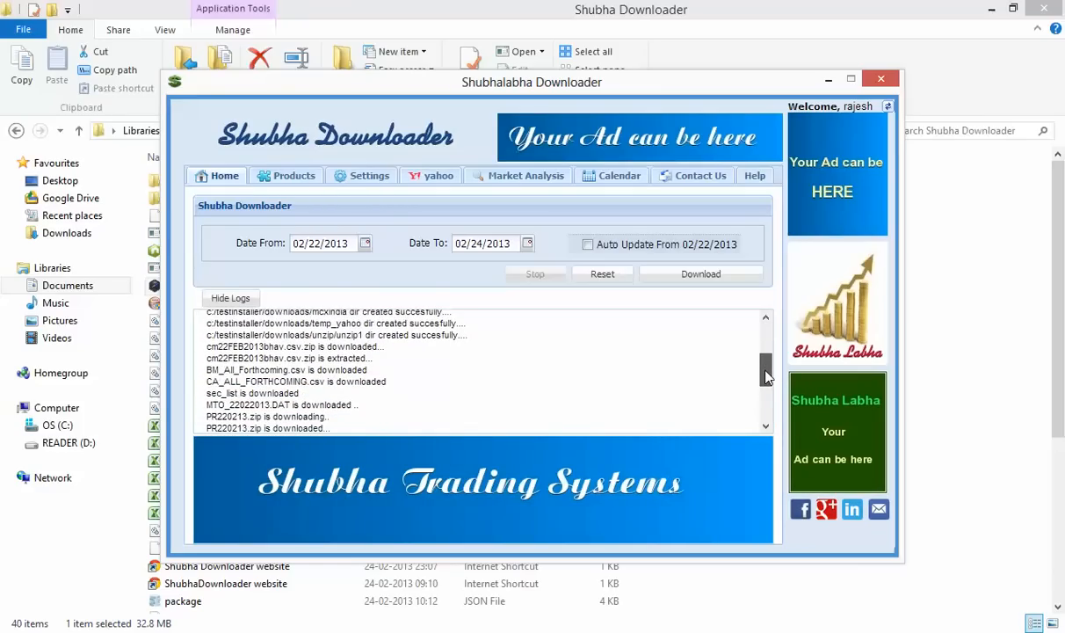
left_click_drag(766, 370, 768, 395)
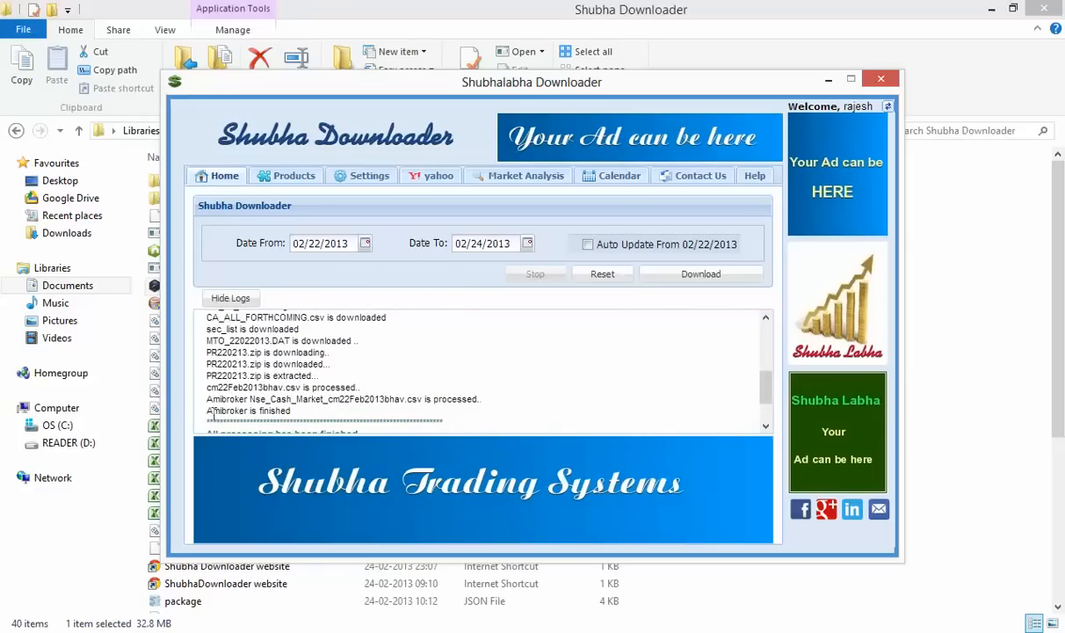
left_click_drag(205, 410, 299, 409)
left_click(298, 409)
left_click_drag(766, 381, 763, 332)
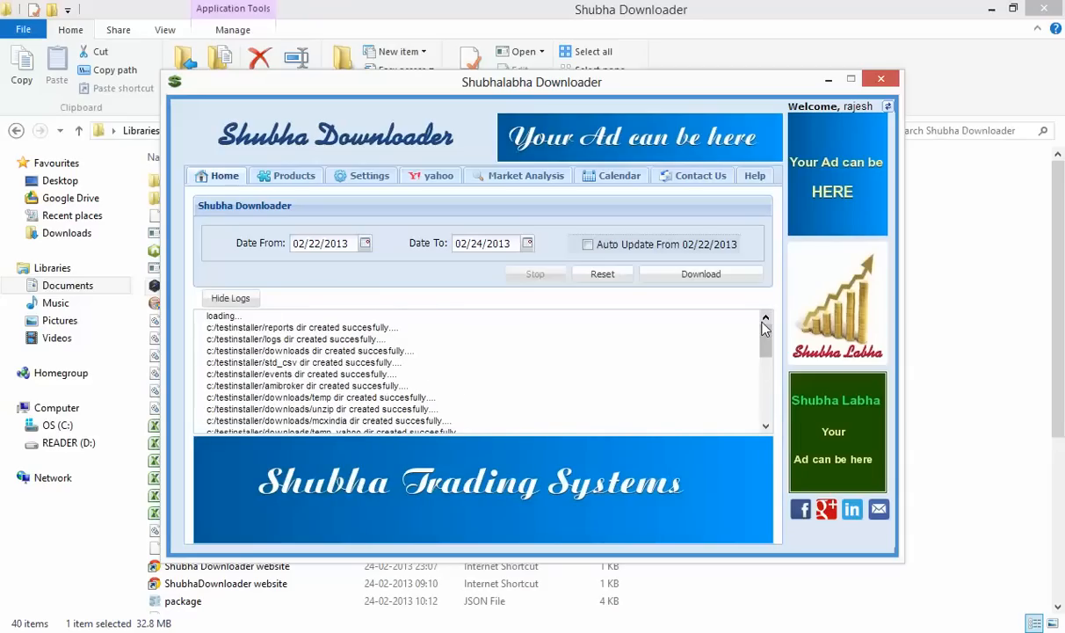
Try loading Block Deals and Bulk Deals, dismiss both missing-file errors, then open the Calendar
left_click(541, 179)
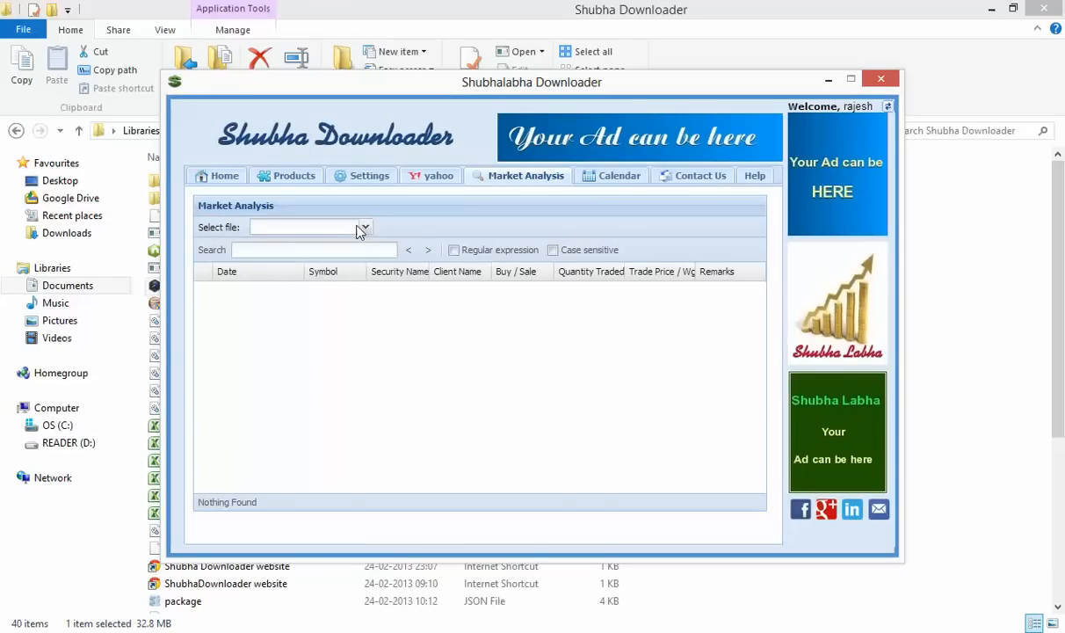
left_click(365, 227)
left_click(353, 246)
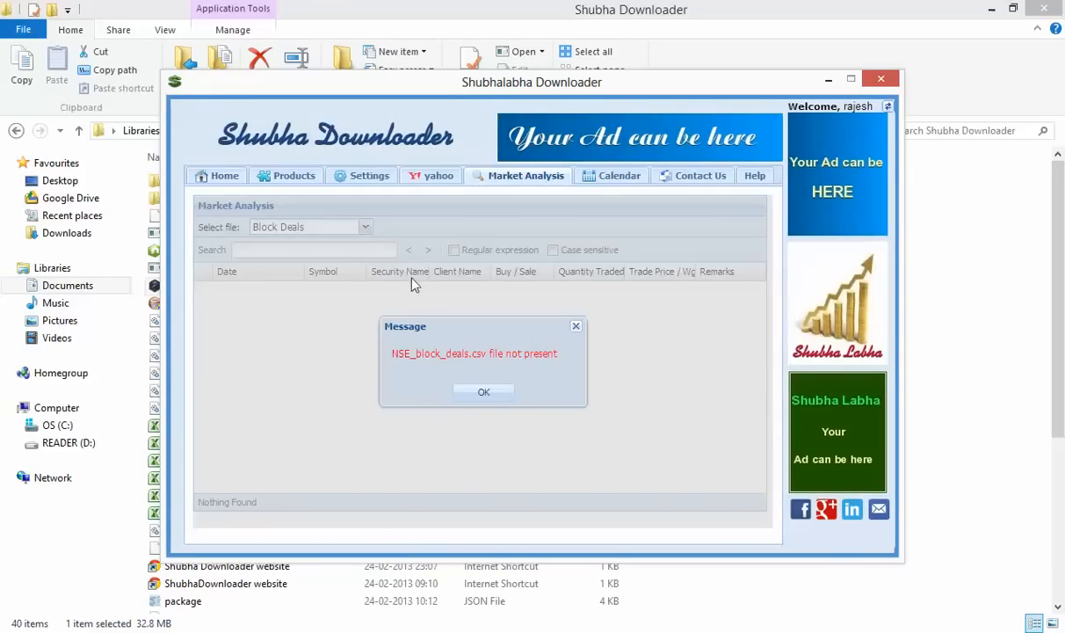
left_click(486, 396)
left_click(365, 228)
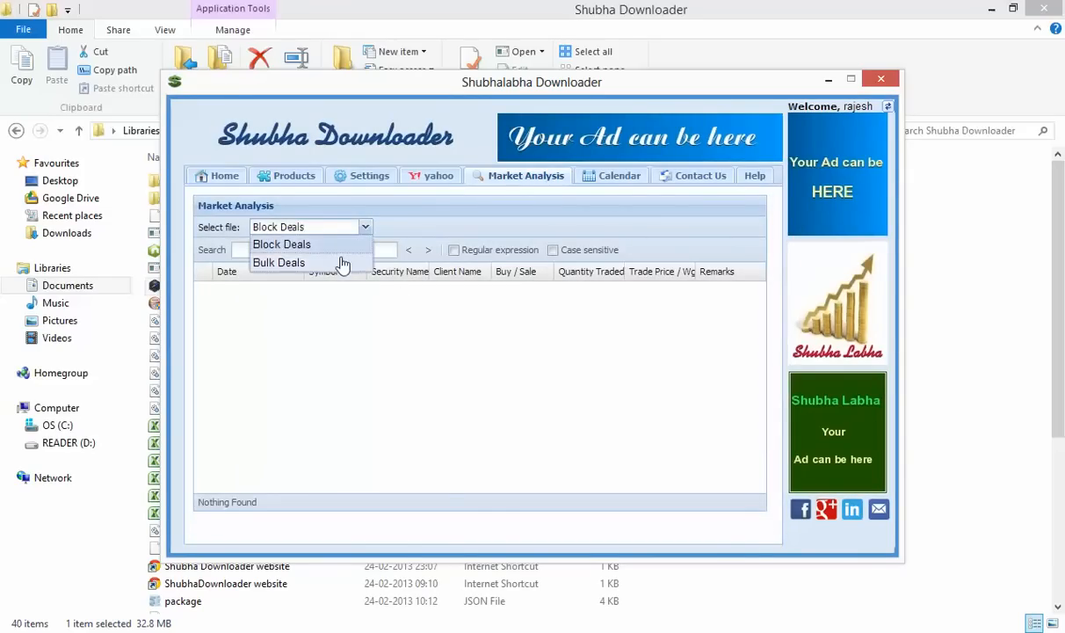
left_click(345, 264)
left_click(483, 392)
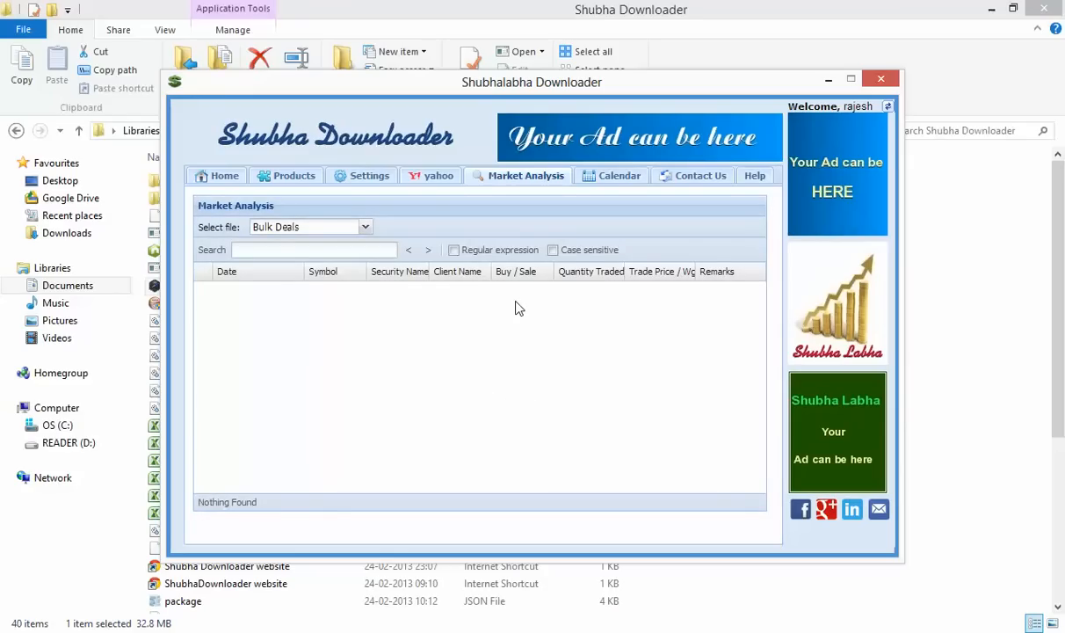
left_click(619, 176)
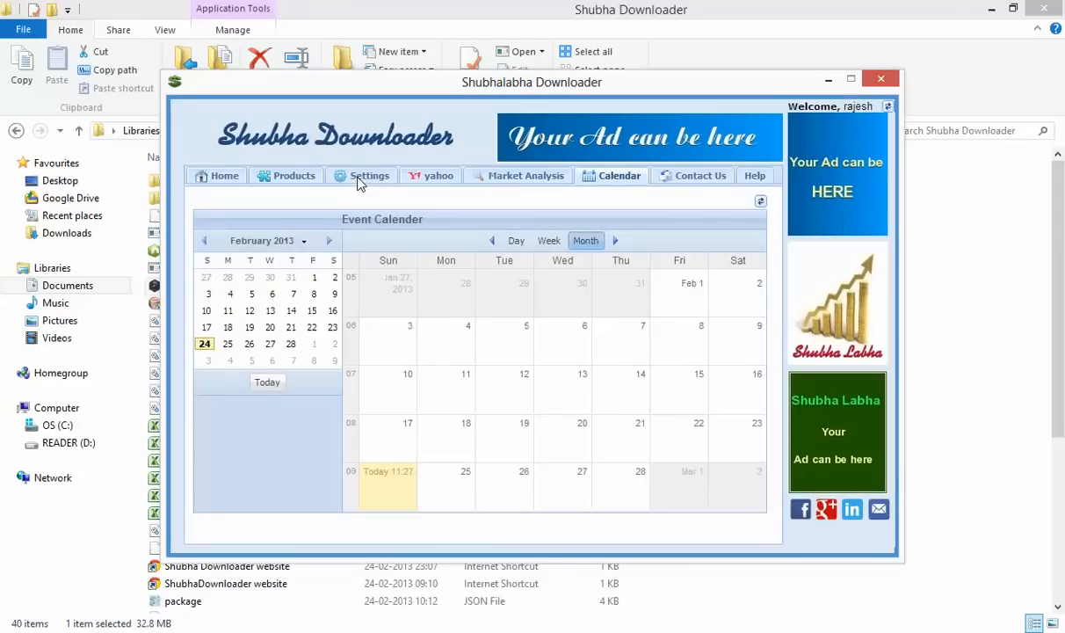
Replace 'testinstaller' with 'datad' so the output folder reads c:/datad, save, and return Home
left_click(361, 181)
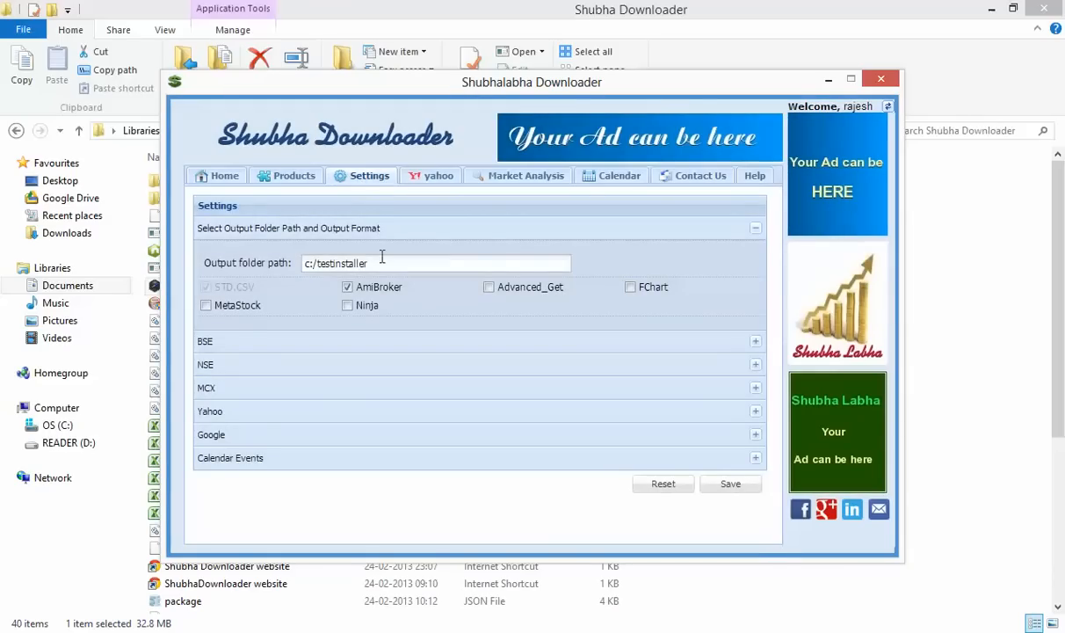
left_click(327, 263)
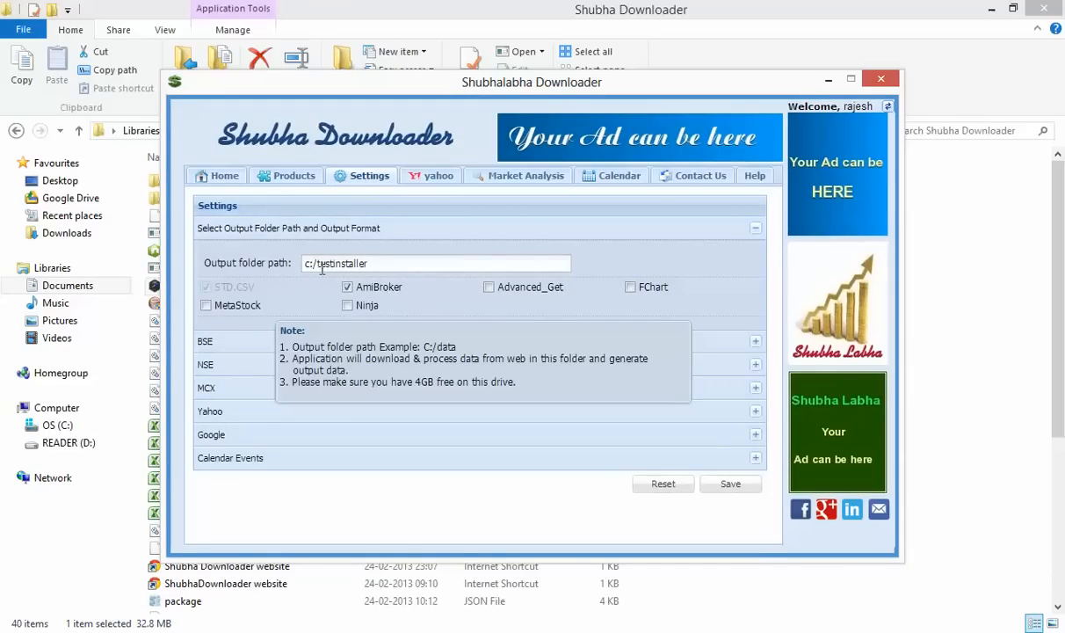
double_click(384, 264)
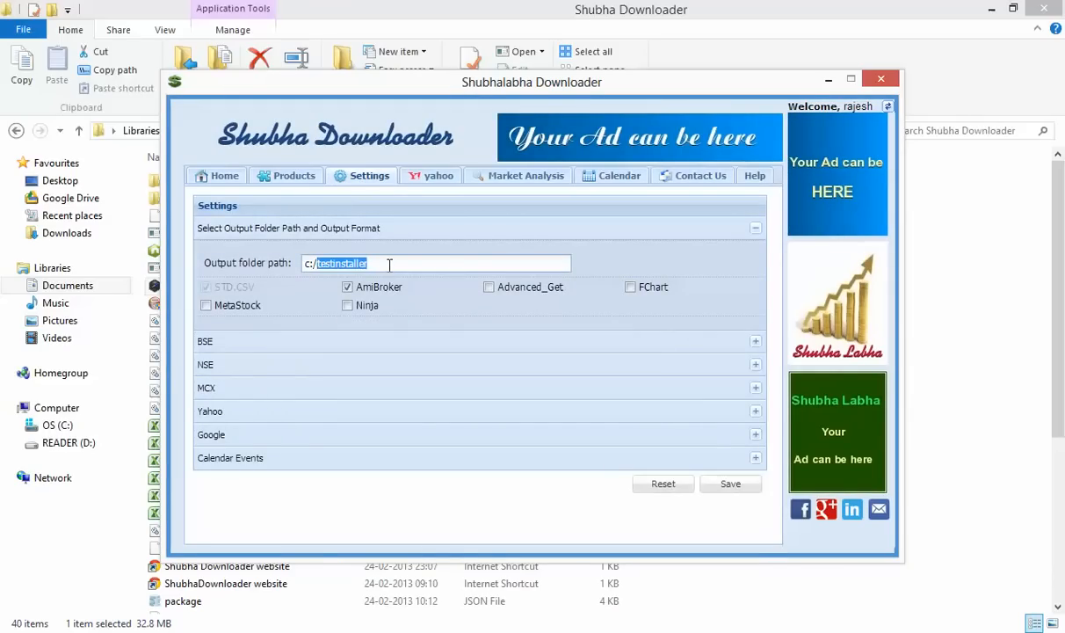
type("datad")
left_click(727, 484)
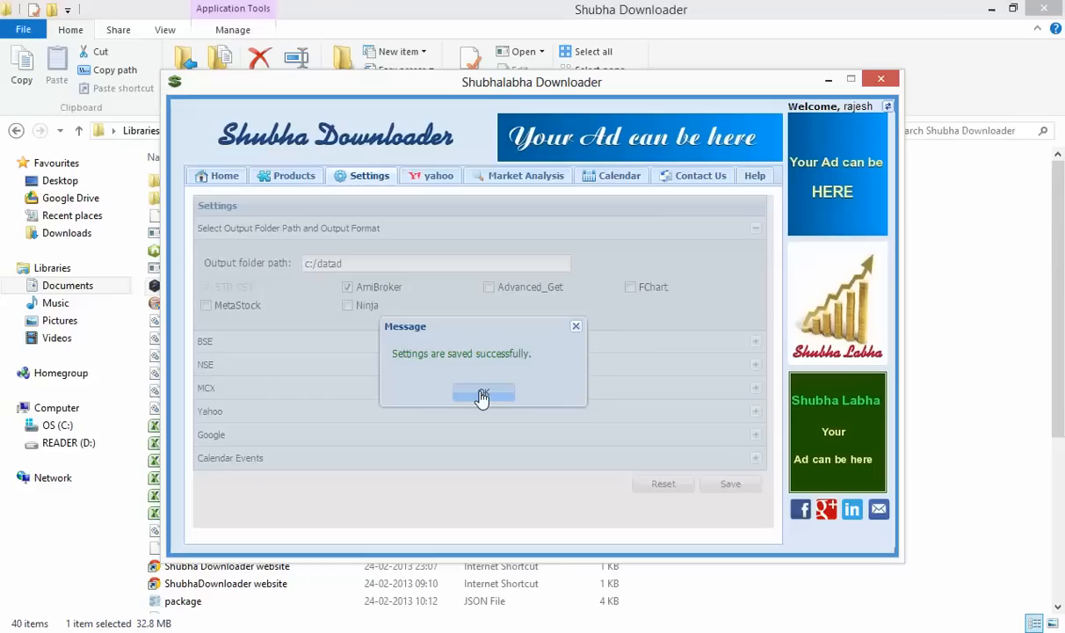
left_click(482, 395)
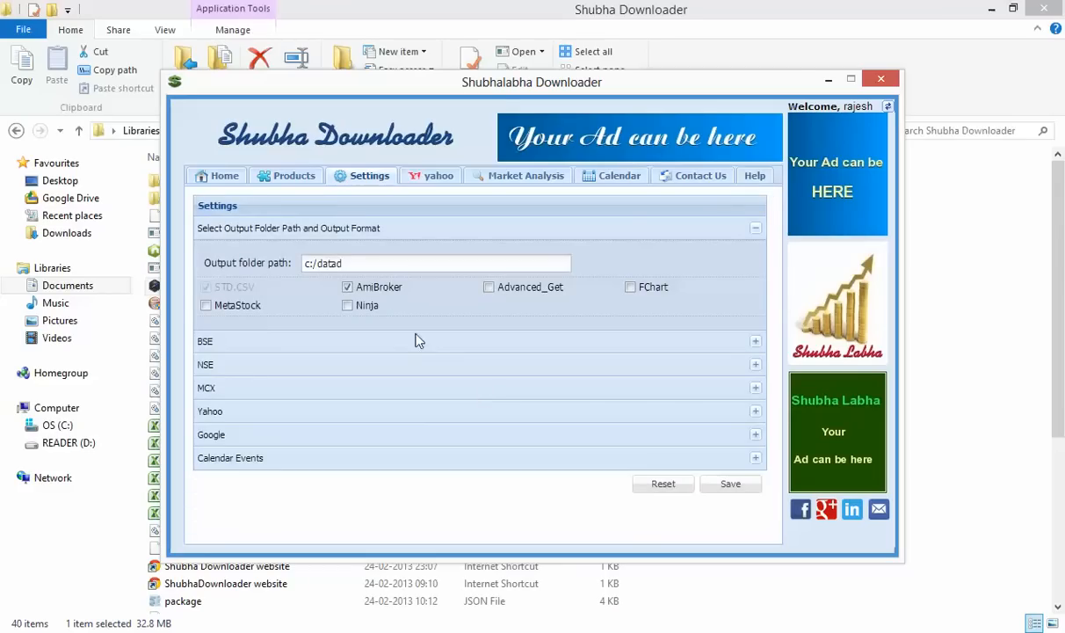
left_click(226, 180)
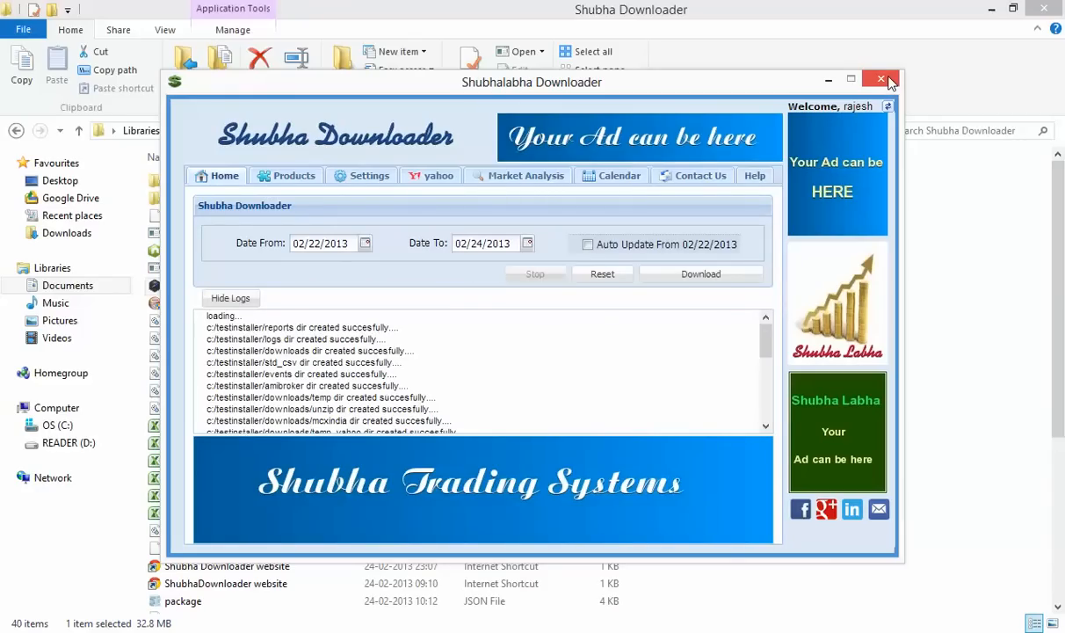
Close Shubha Downloader and relaunch Shubha_Downloader from its program folder
left_click(883, 80)
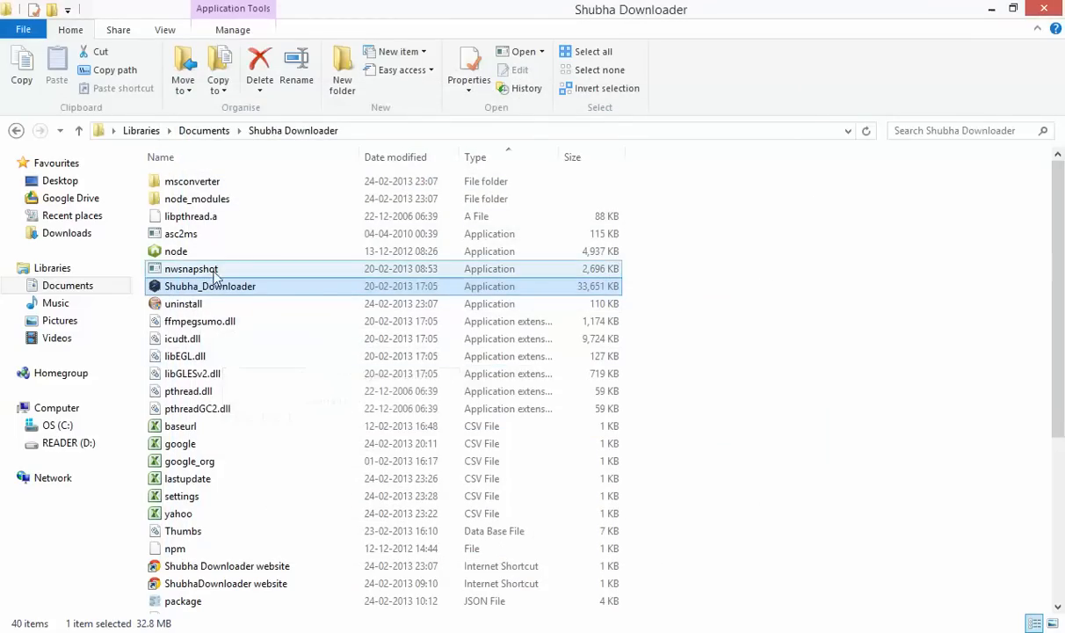
double_click(220, 286)
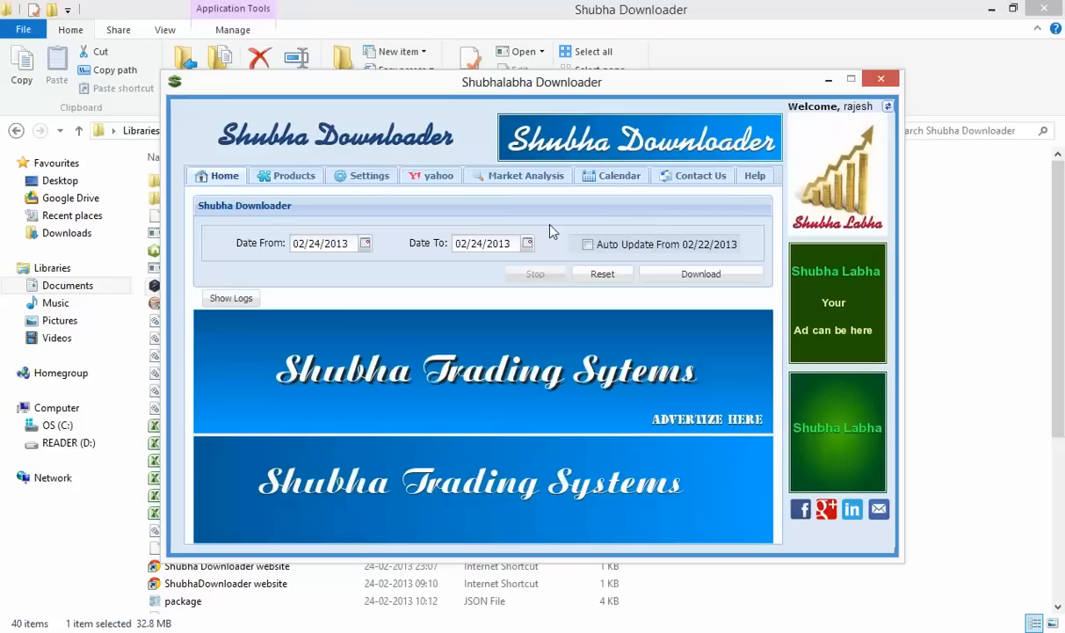
In Market Analysis, try loading Block Deals then Bulk Deals, dismissing each file-not-present error
left_click(512, 180)
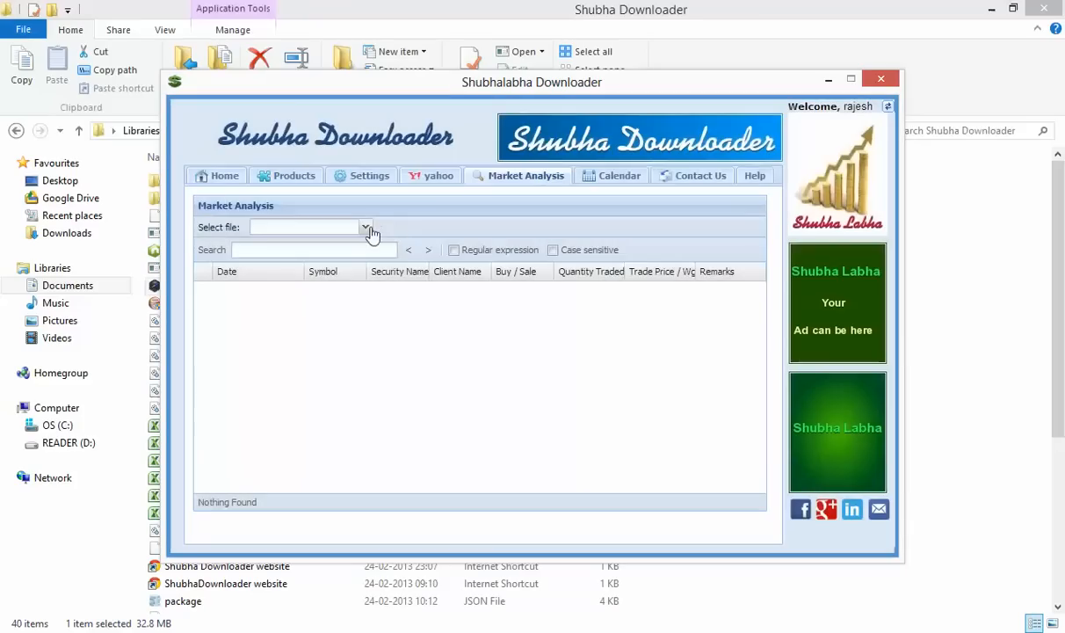
left_click(367, 230)
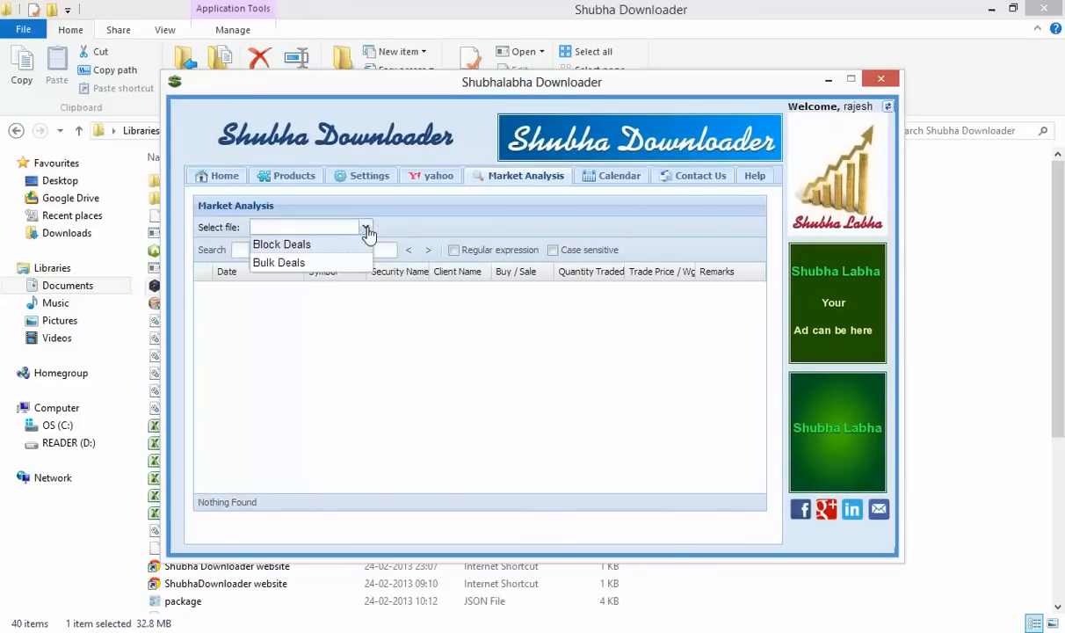
left_click(356, 246)
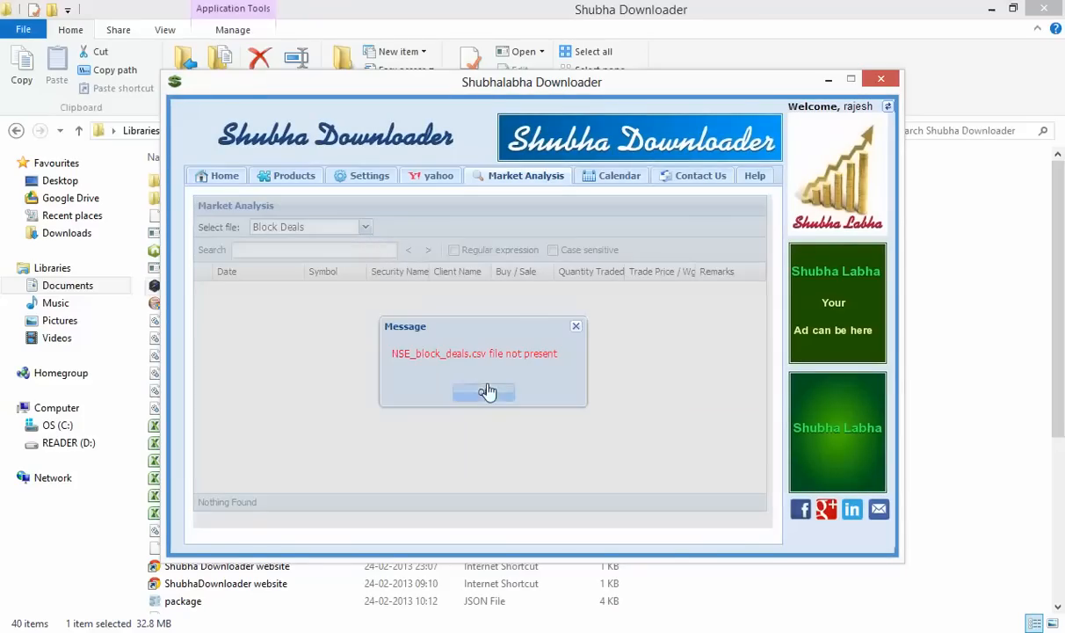
left_click(486, 392)
left_click(366, 228)
left_click(337, 267)
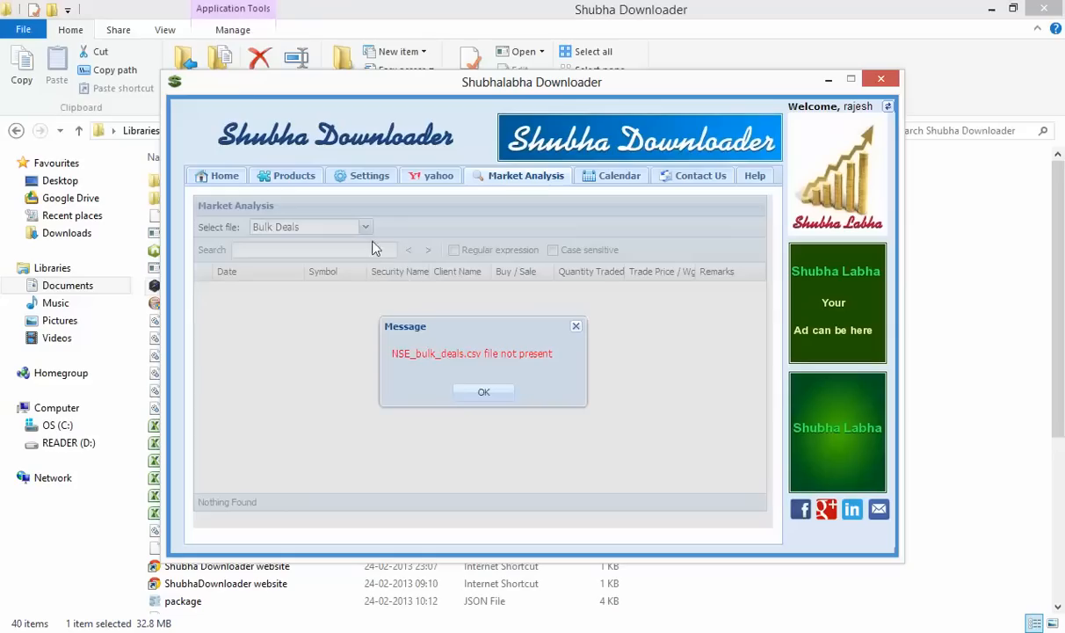
left_click(469, 386)
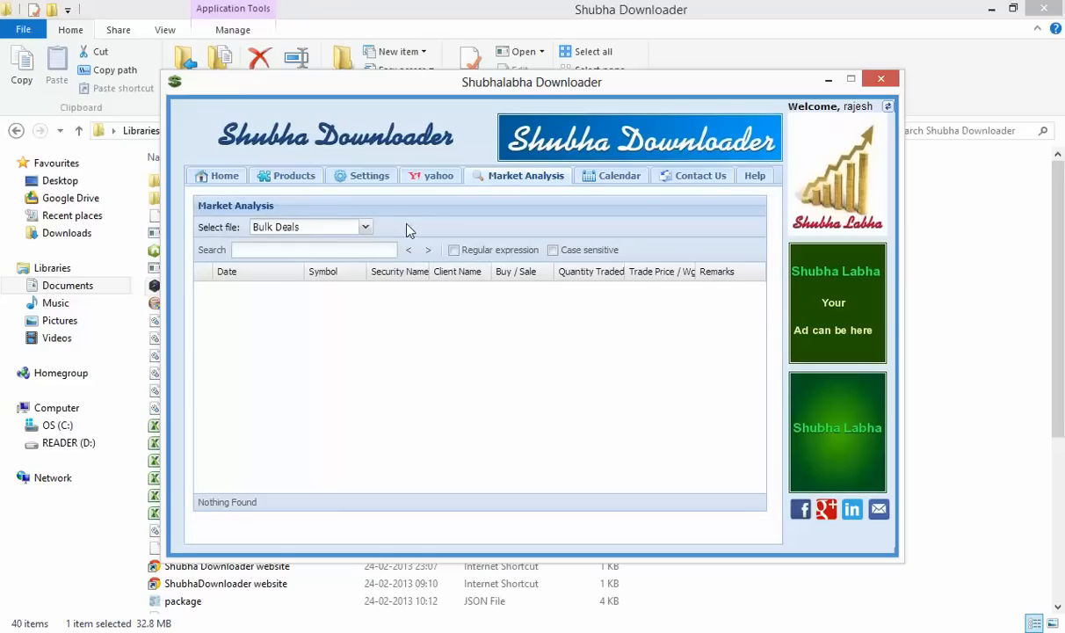
Correct the output folder path to c:/data and save the settings
left_click(354, 180)
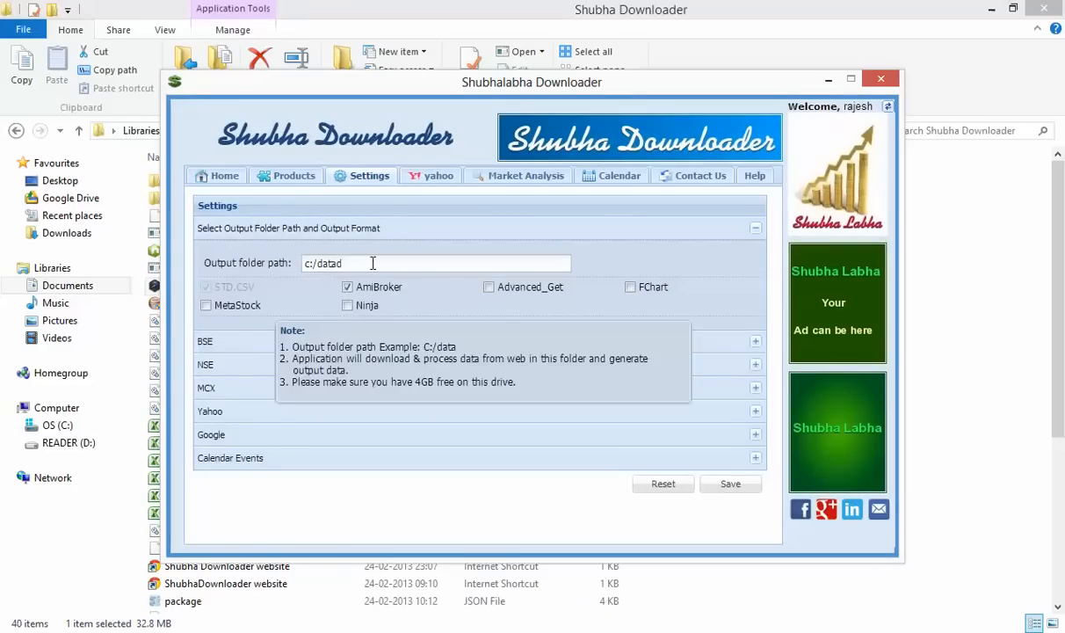
left_click(373, 262)
key("BackSpace")
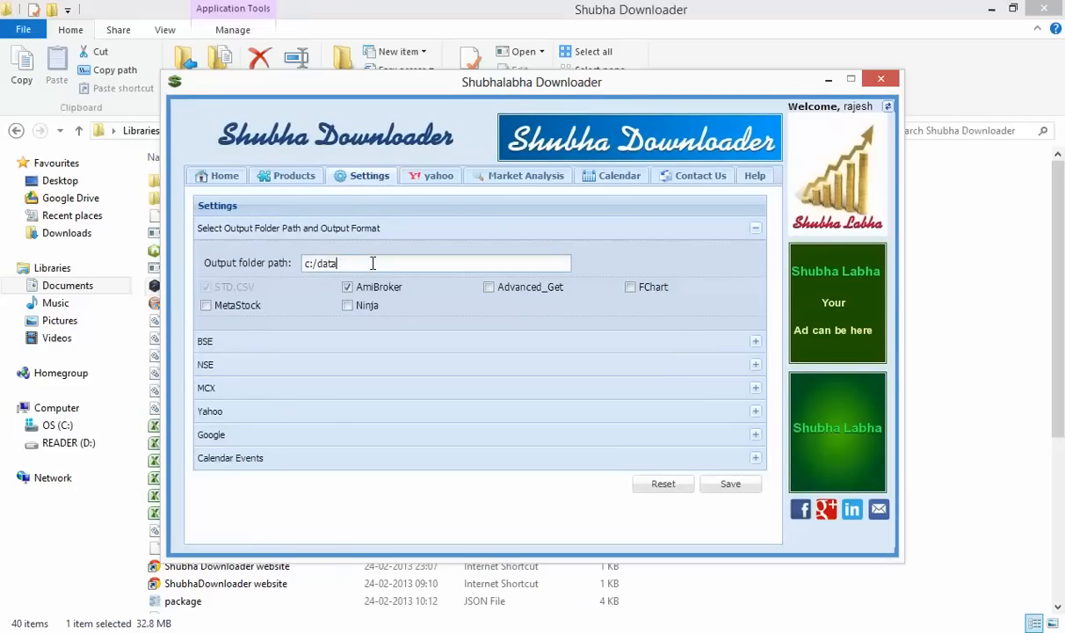
left_click(738, 485)
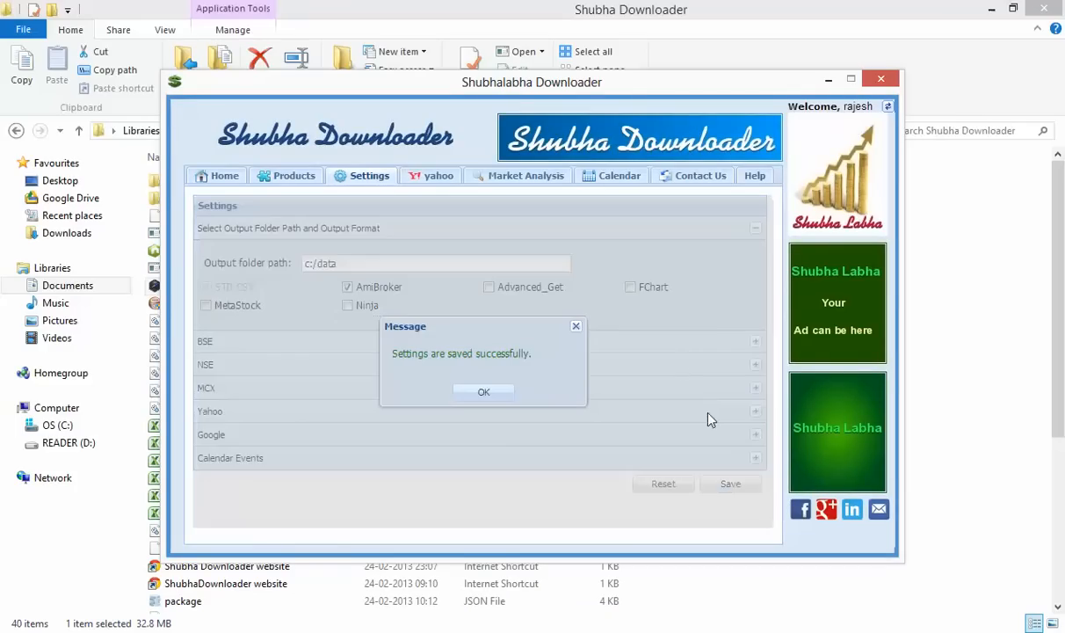
left_click(483, 391)
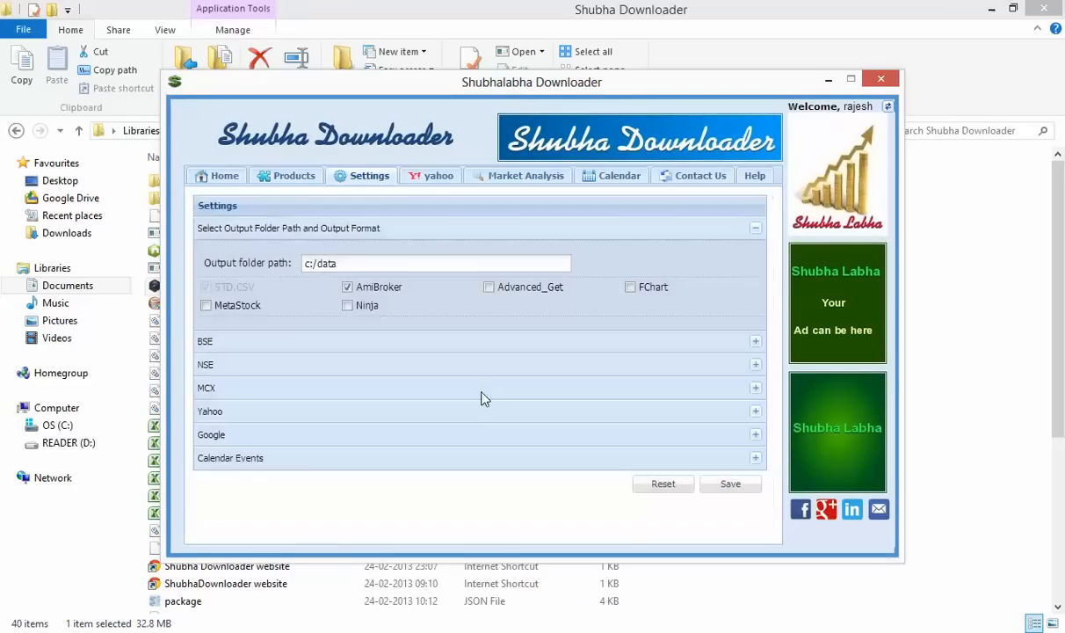
Retry loading Block Deals and Bulk Deals in Market Analysis; both are still reported missing
left_click(482, 176)
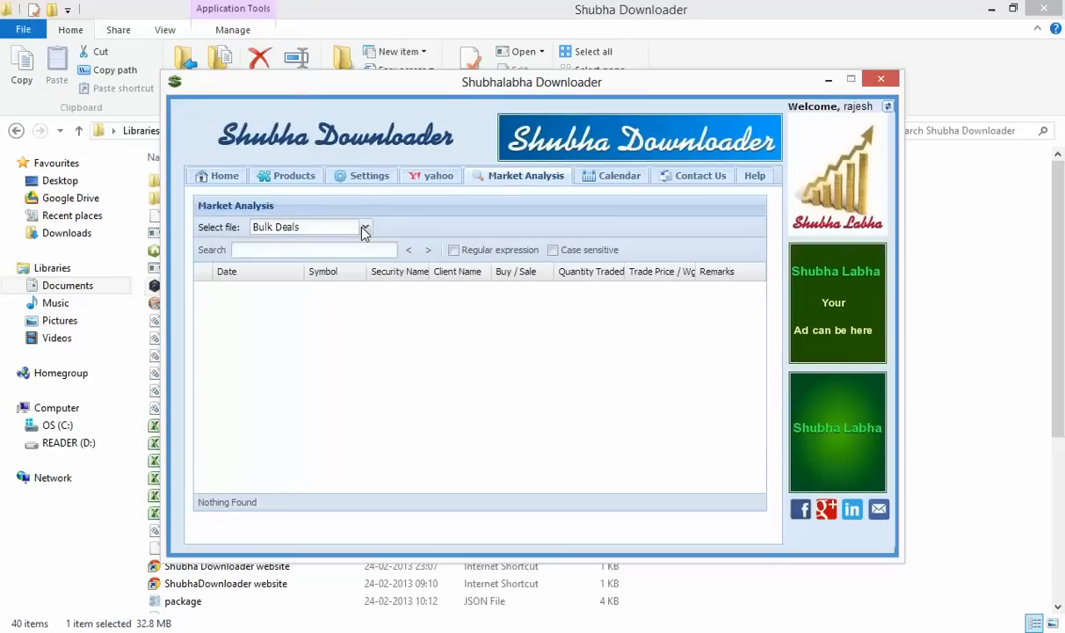
left_click(364, 228)
left_click(350, 240)
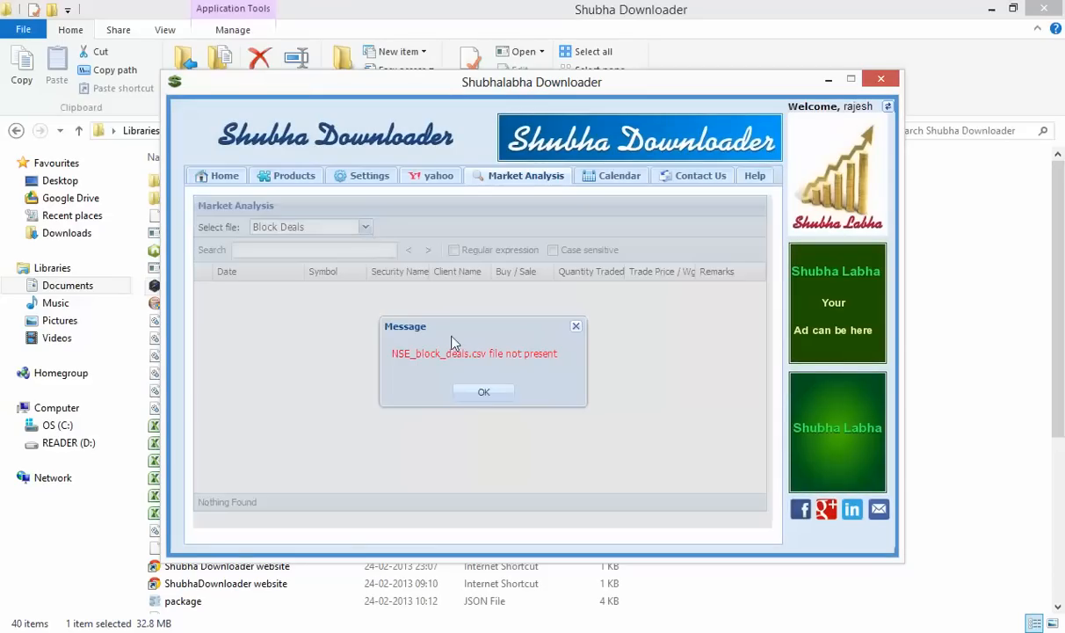
left_click(482, 393)
left_click(365, 230)
left_click(367, 261)
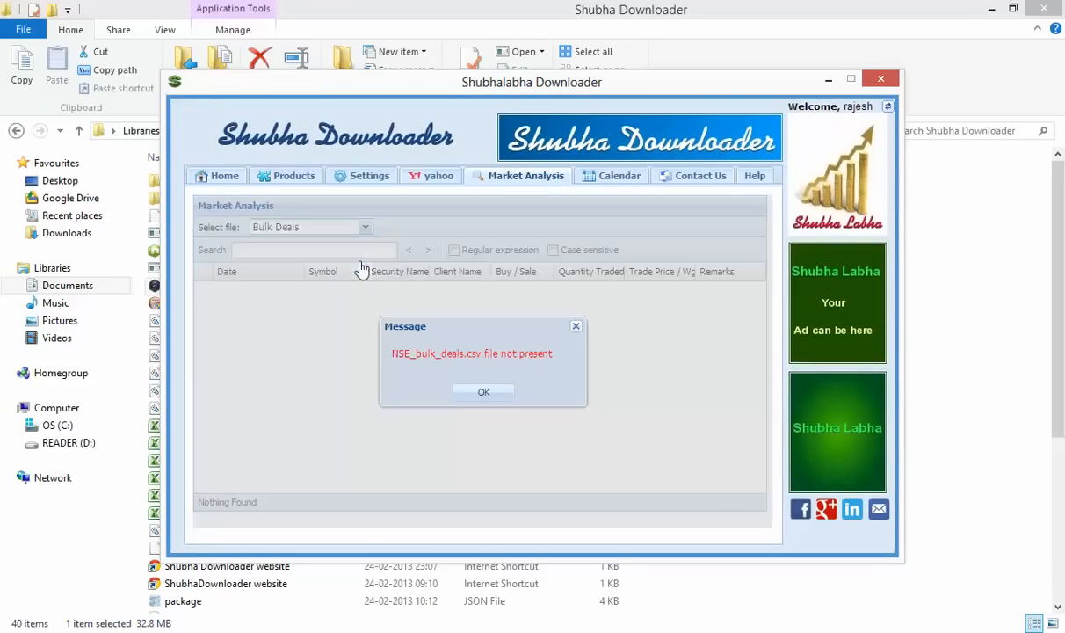
left_click(485, 390)
Change the output folder to c:/rcdata, save the settings, and reload the application
left_click(356, 176)
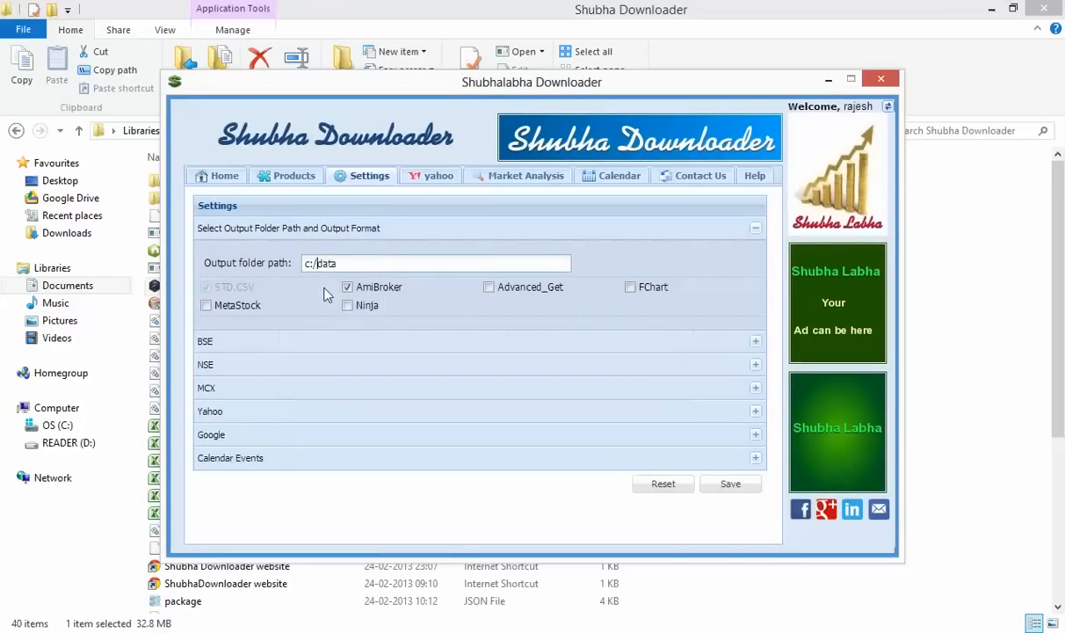
type("rc")
left_click(729, 484)
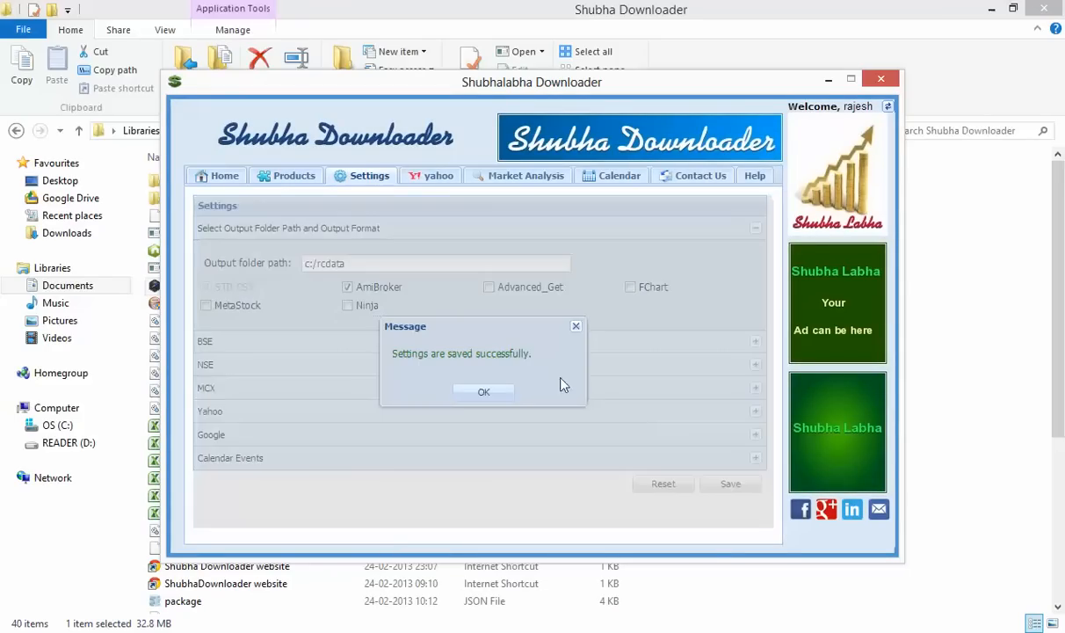
left_click(497, 396)
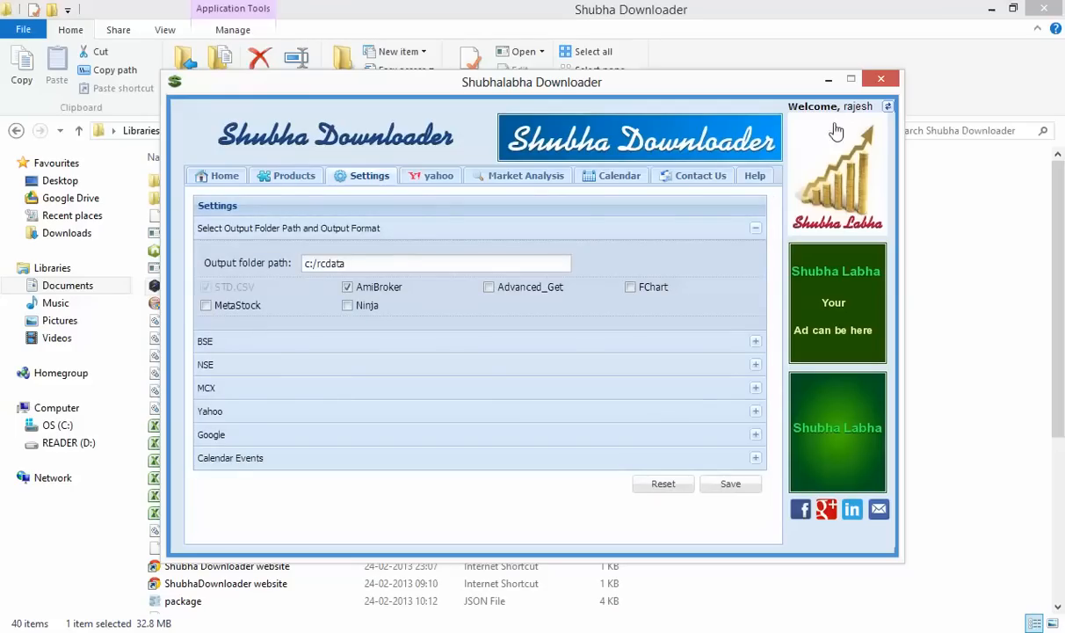
left_click(888, 107)
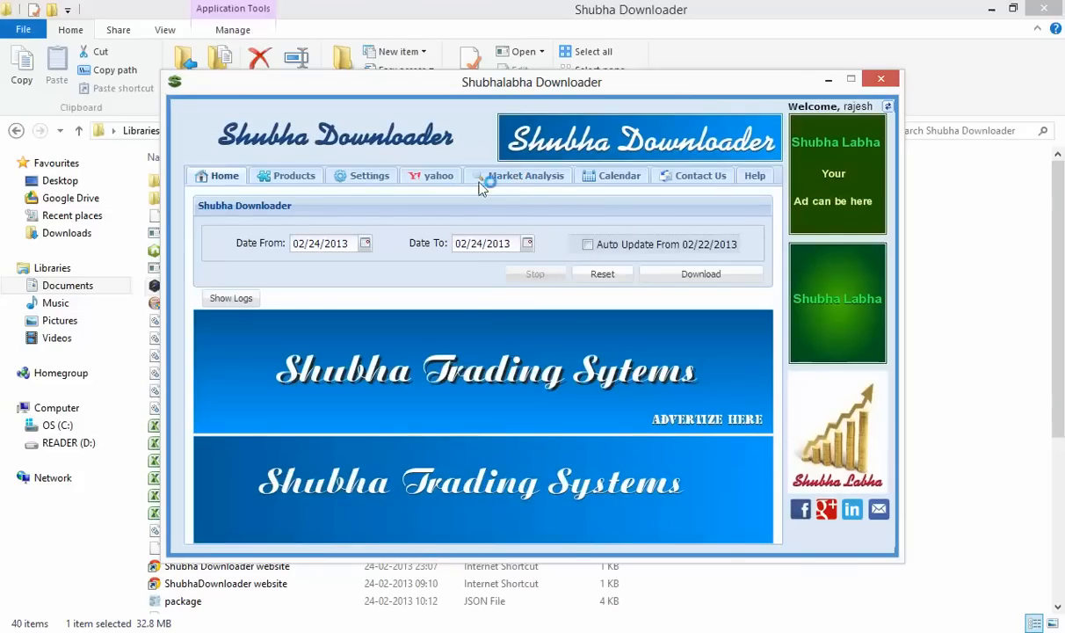
Load the Block Deals table in Market Analysis and scroll through its rows
left_click(480, 177)
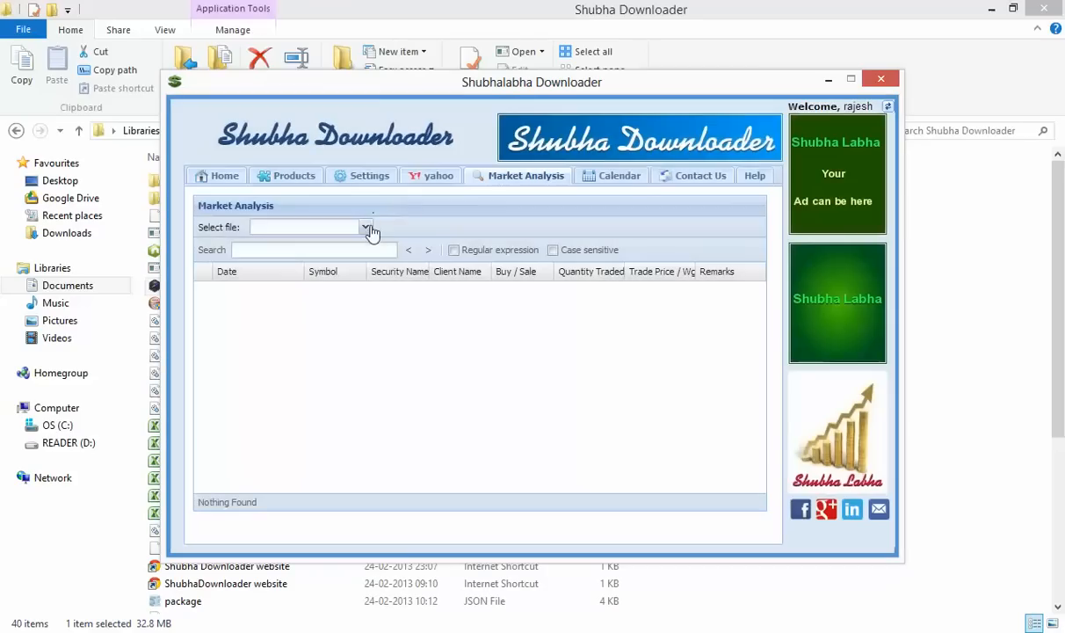
left_click(366, 228)
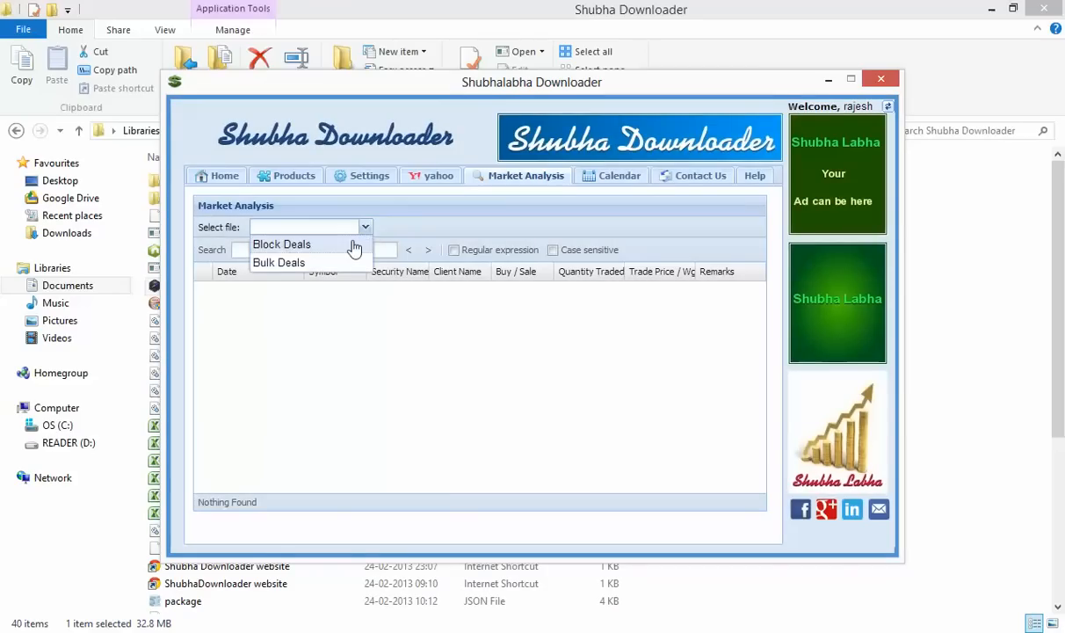
left_click(354, 243)
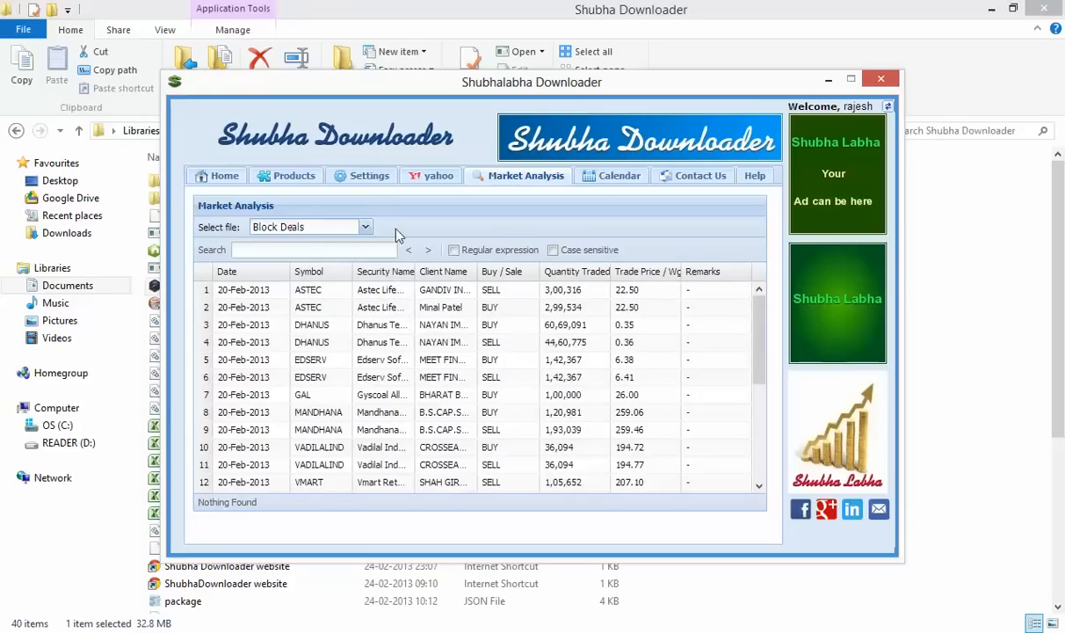
left_click(379, 179)
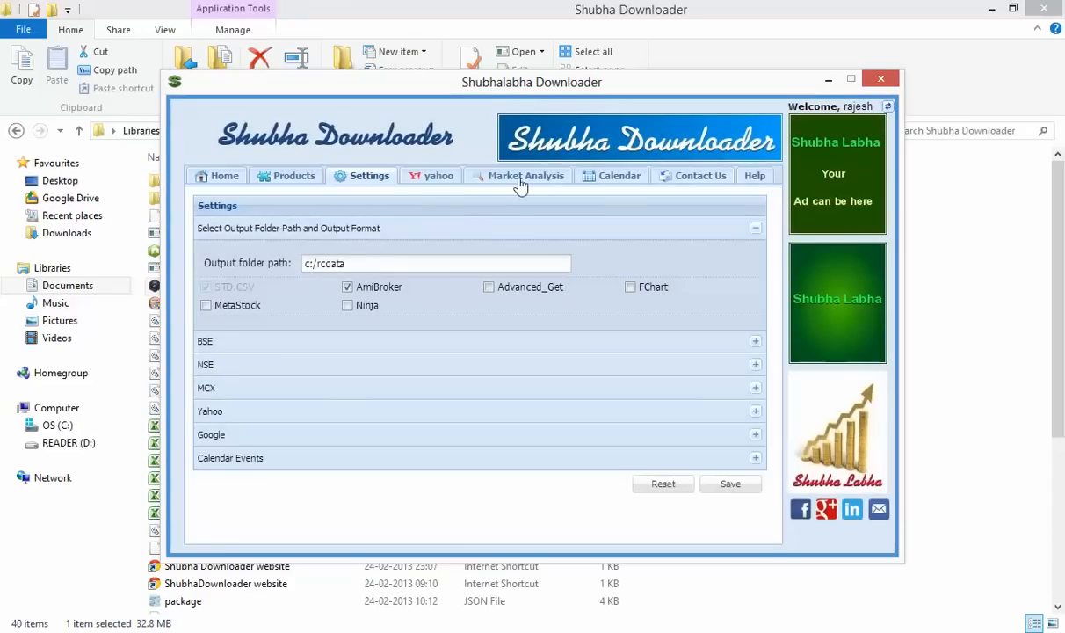
left_click(520, 183)
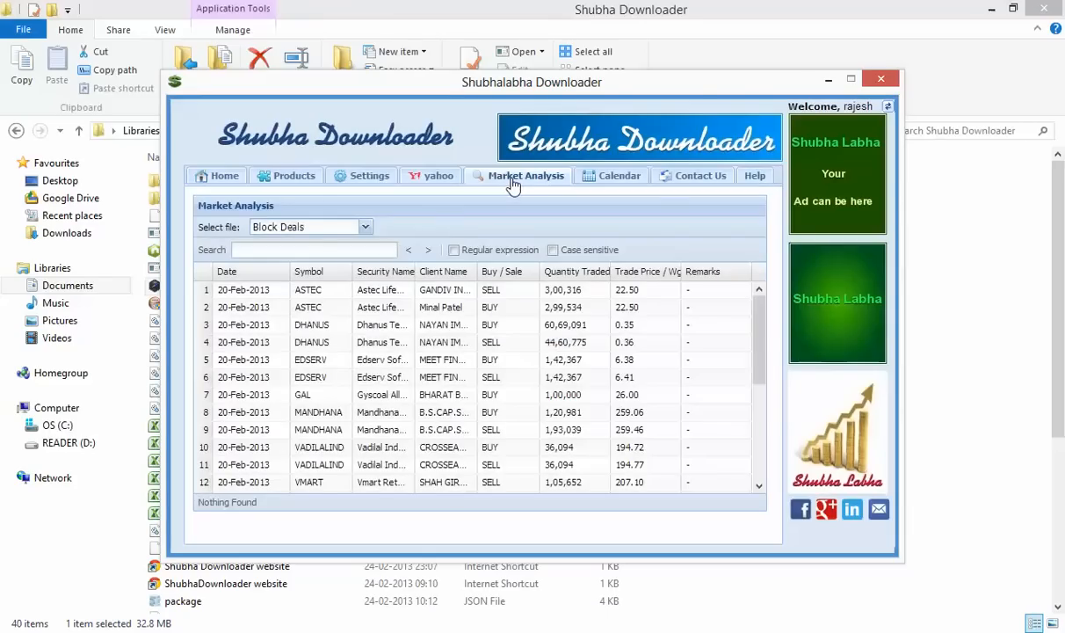
left_click(365, 227)
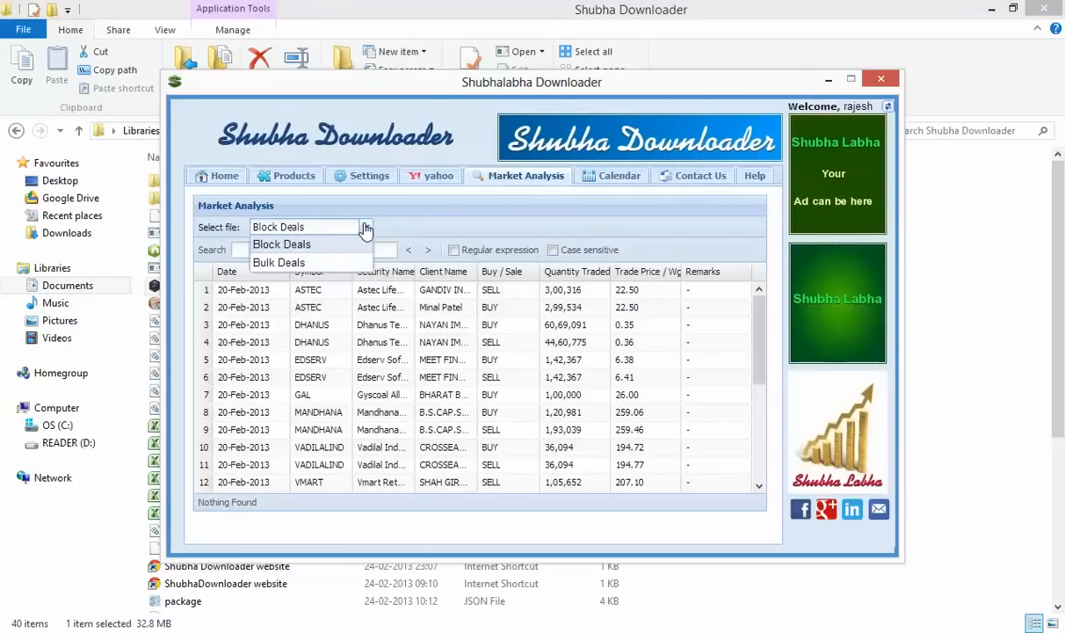
left_click(366, 228)
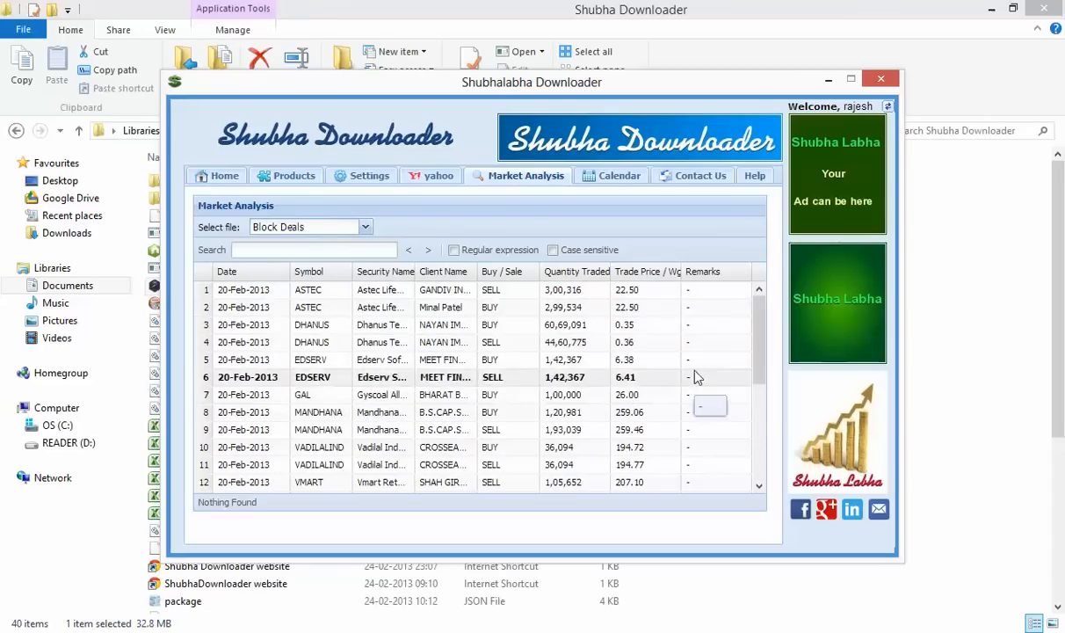
left_click_drag(758, 334, 765, 450)
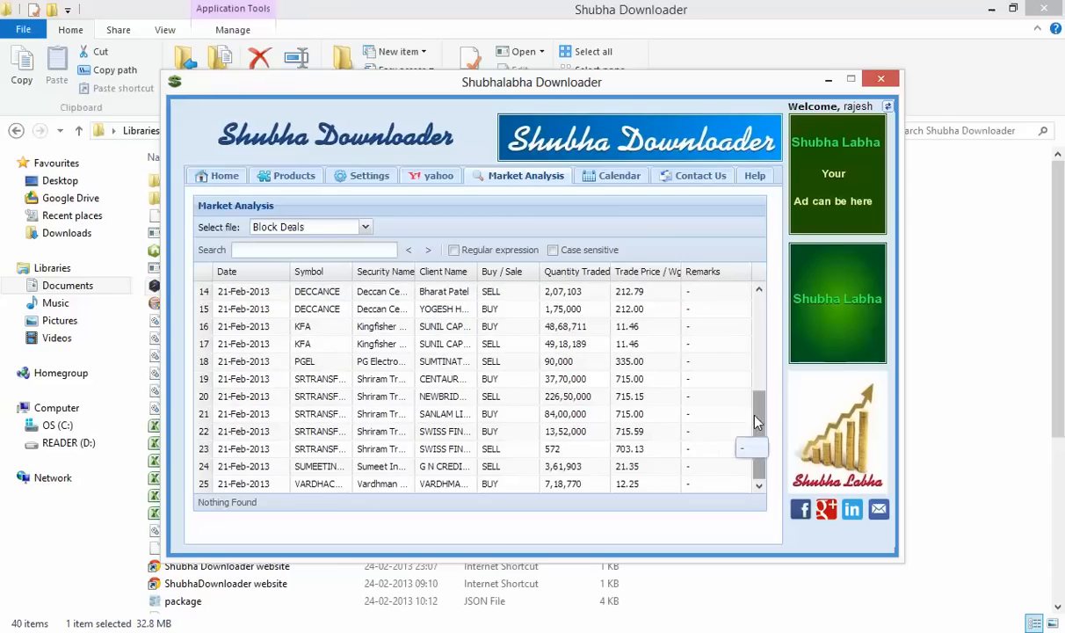
left_click_drag(759, 444, 754, 326)
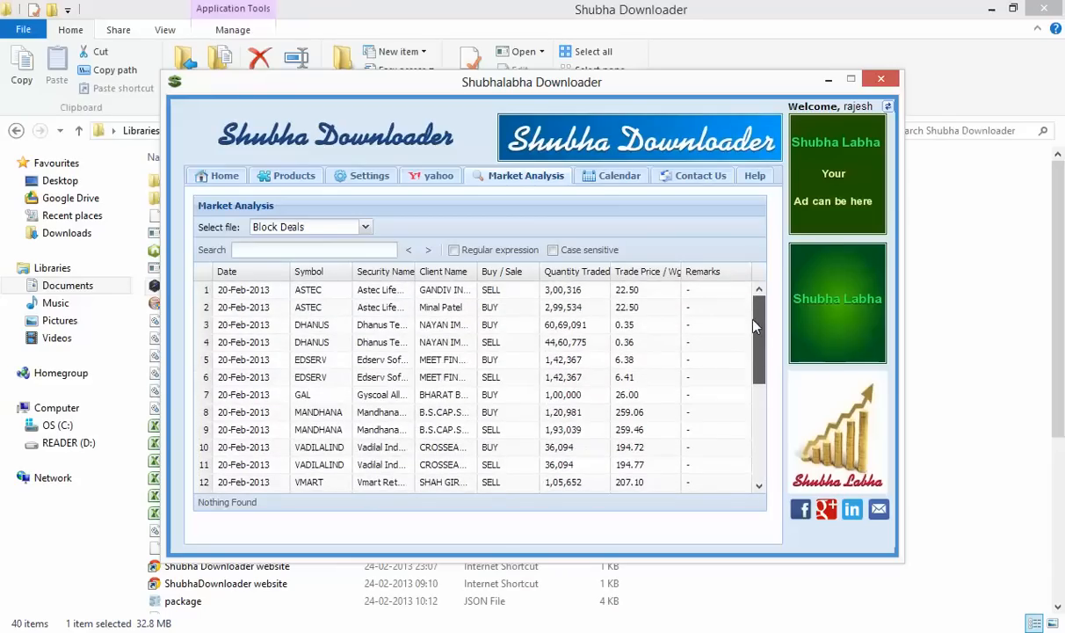
Switch the deals table to Bulk Deals and place the cursor in the search box
left_click(364, 228)
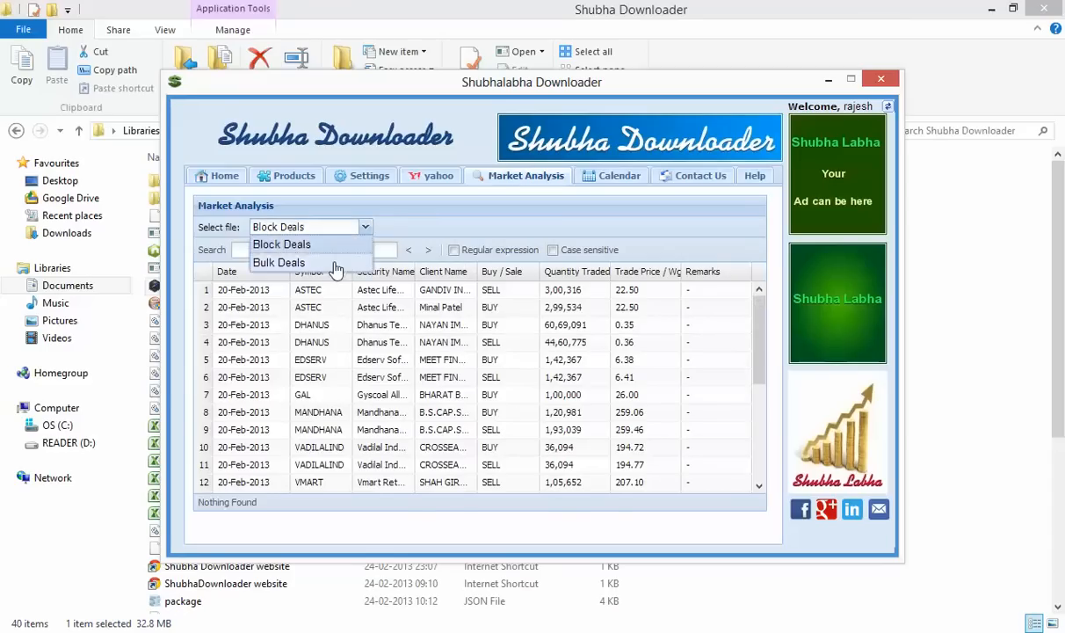
left_click(337, 263)
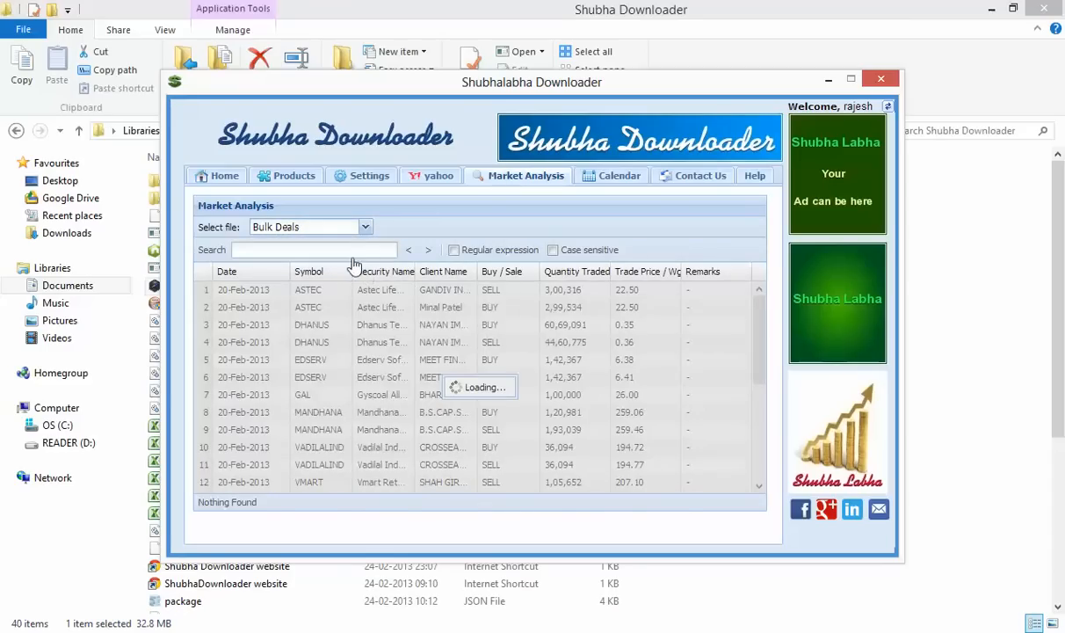
left_click(328, 249)
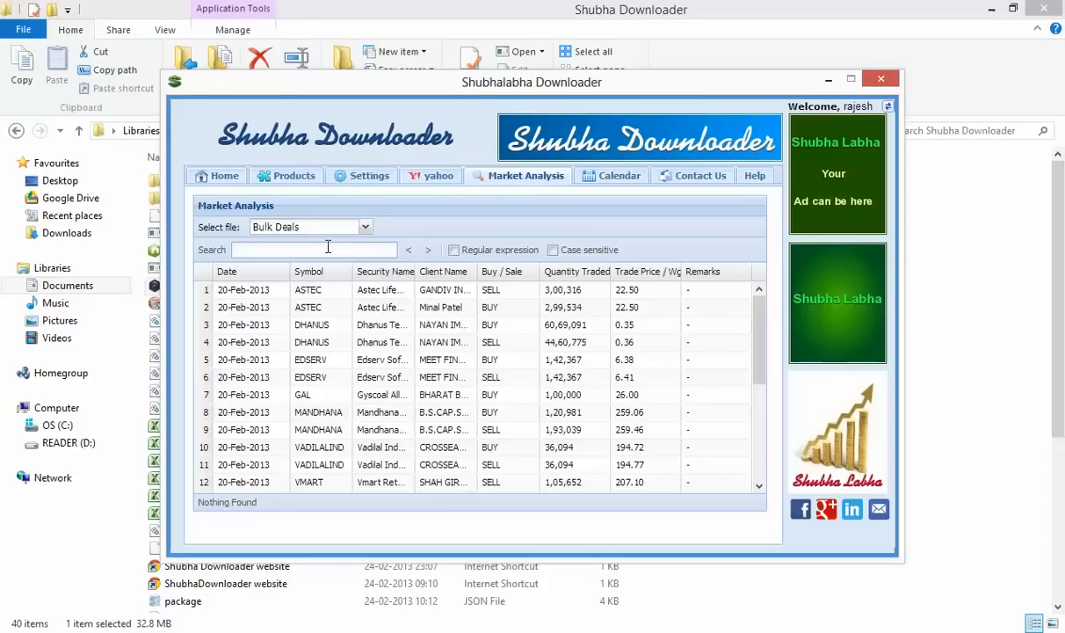
Search the Bulk Deals table for 'cross' and scroll through the two highlighted client matches
type("cr")
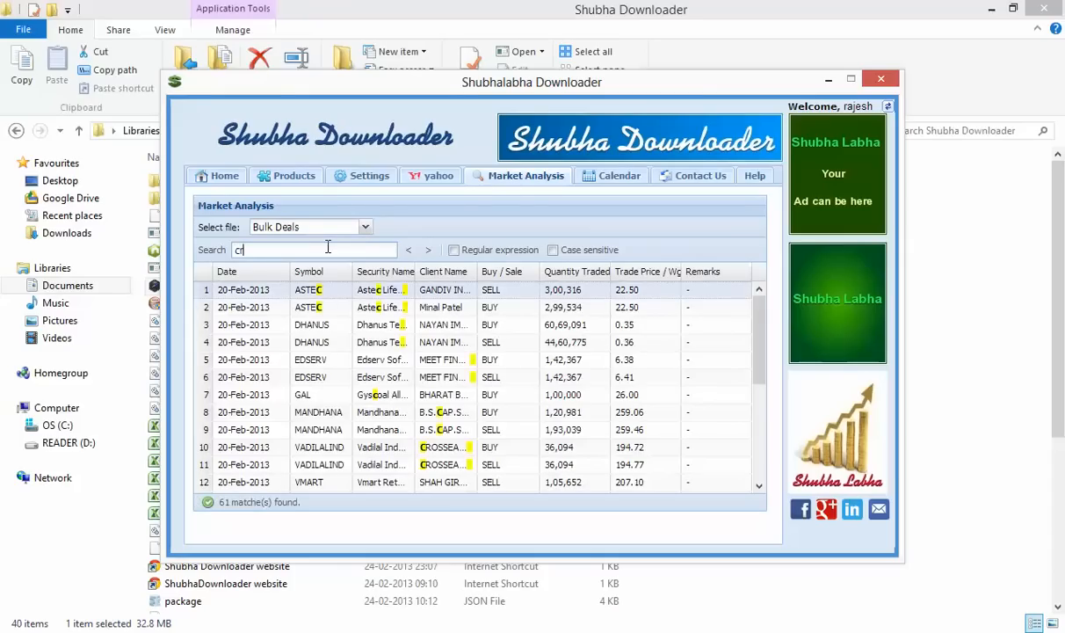
type("o")
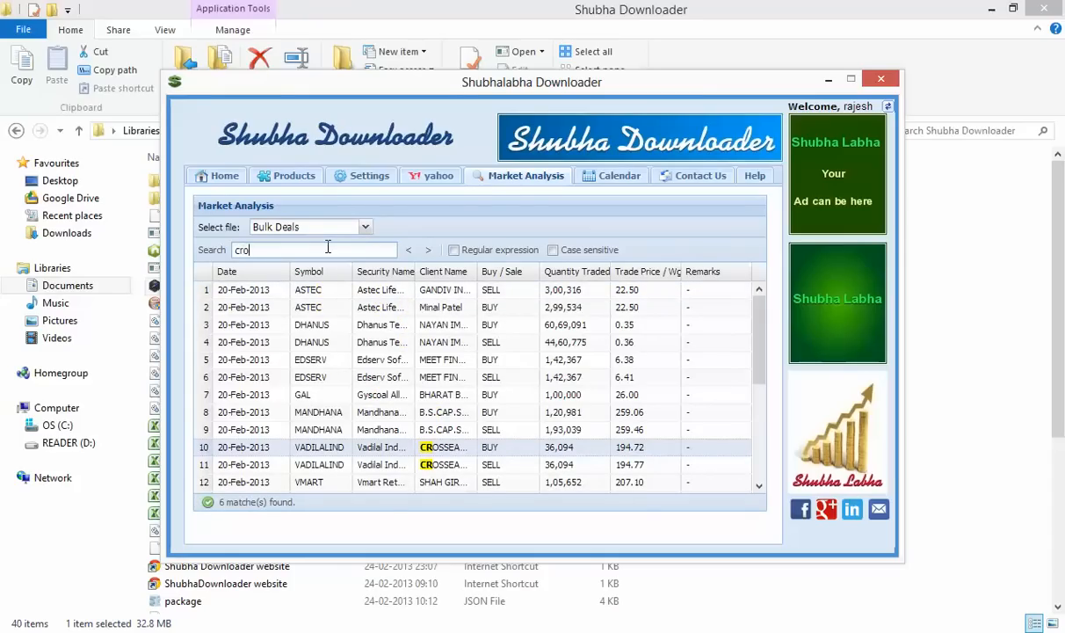
type("ss")
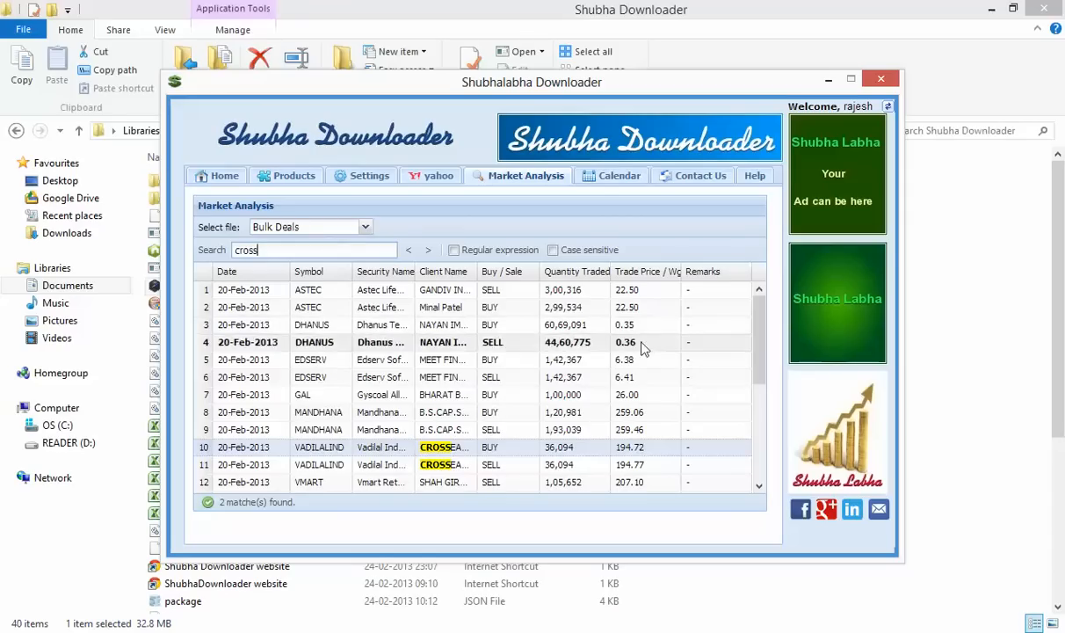
mouse_move(763, 374)
left_mouse_down()
mouse_move(757, 482)
mouse_move(757, 359)
left_mouse_up()
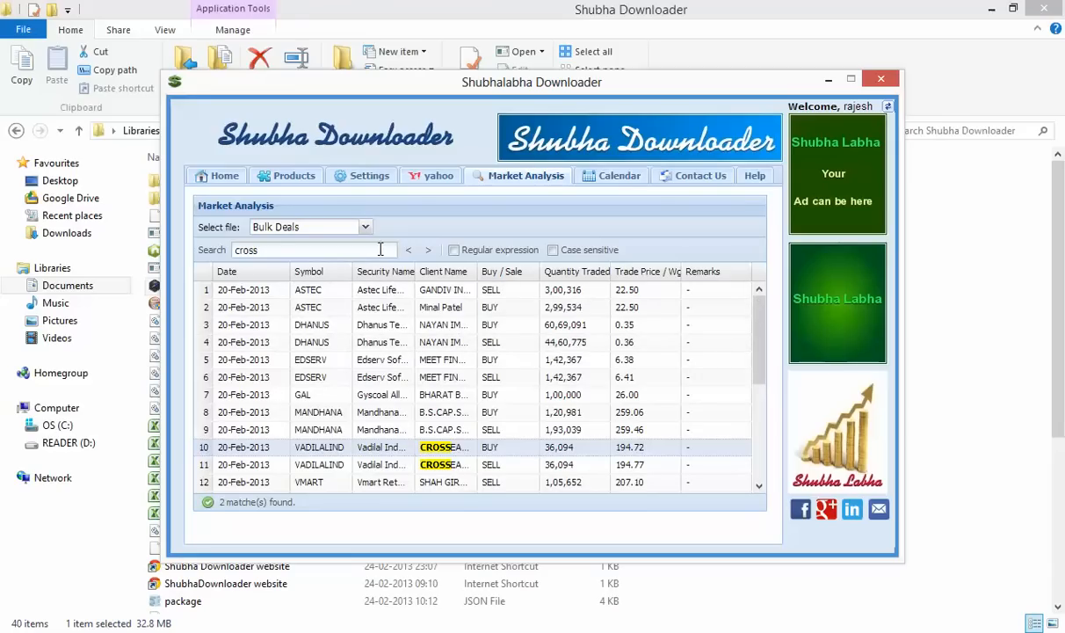
left_click_drag(762, 317, 740, 292)
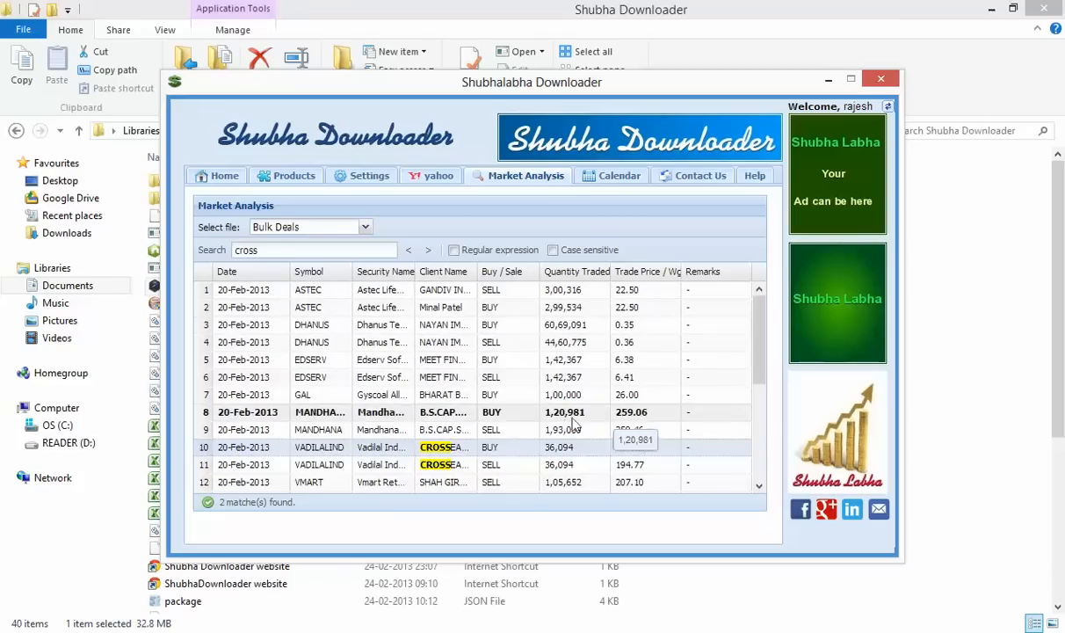
left_click_drag(761, 322, 751, 297)
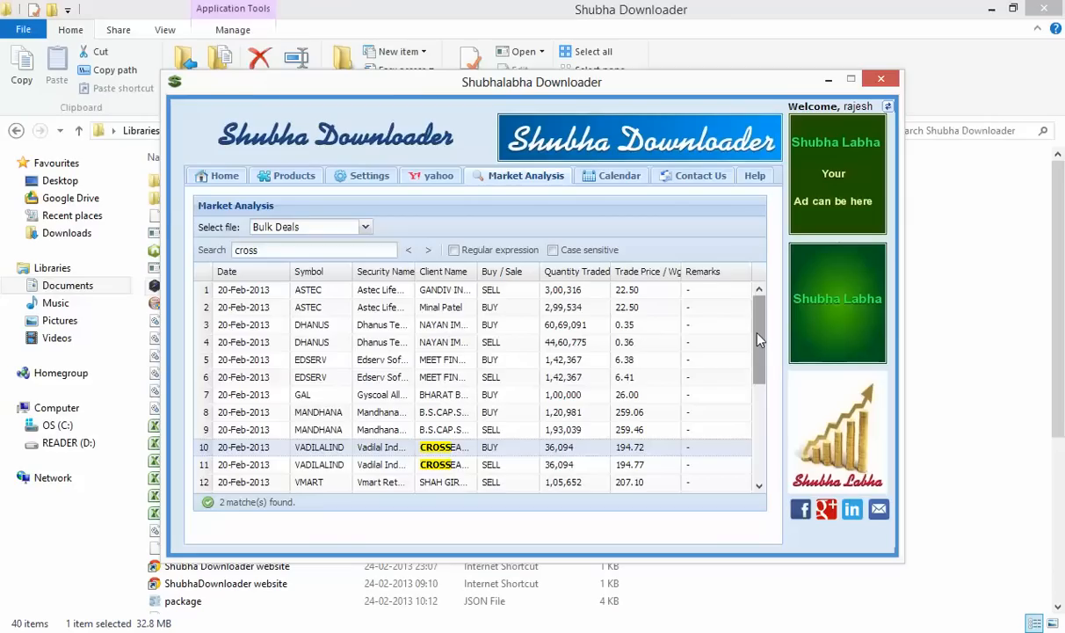
mouse_move(761, 340)
left_mouse_down()
mouse_move(763, 461)
mouse_move(761, 322)
left_mouse_up()
left_click_drag(759, 308, 745, 275)
Re-save the settings with c:/rcdata as the output folder, view the event calendar, then return Home
left_click(224, 176)
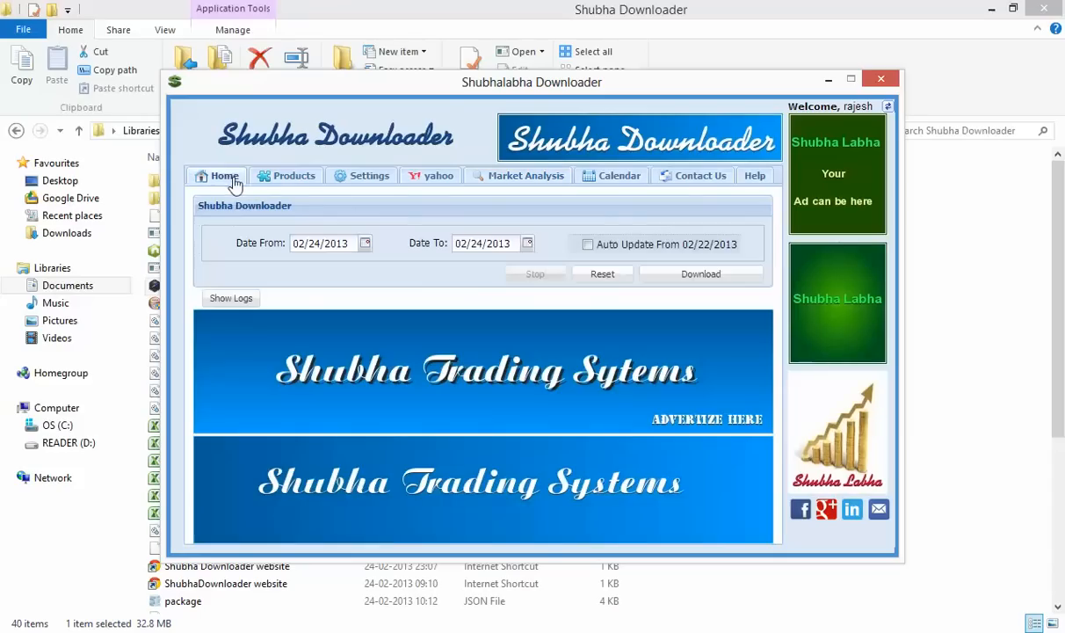
left_click(350, 179)
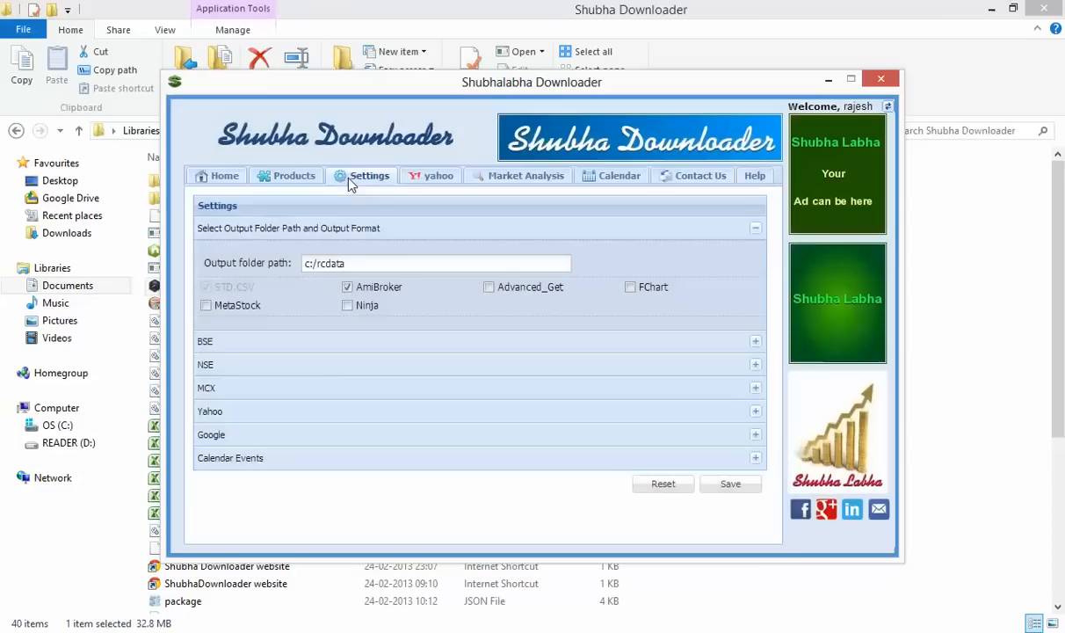
left_click(305, 176)
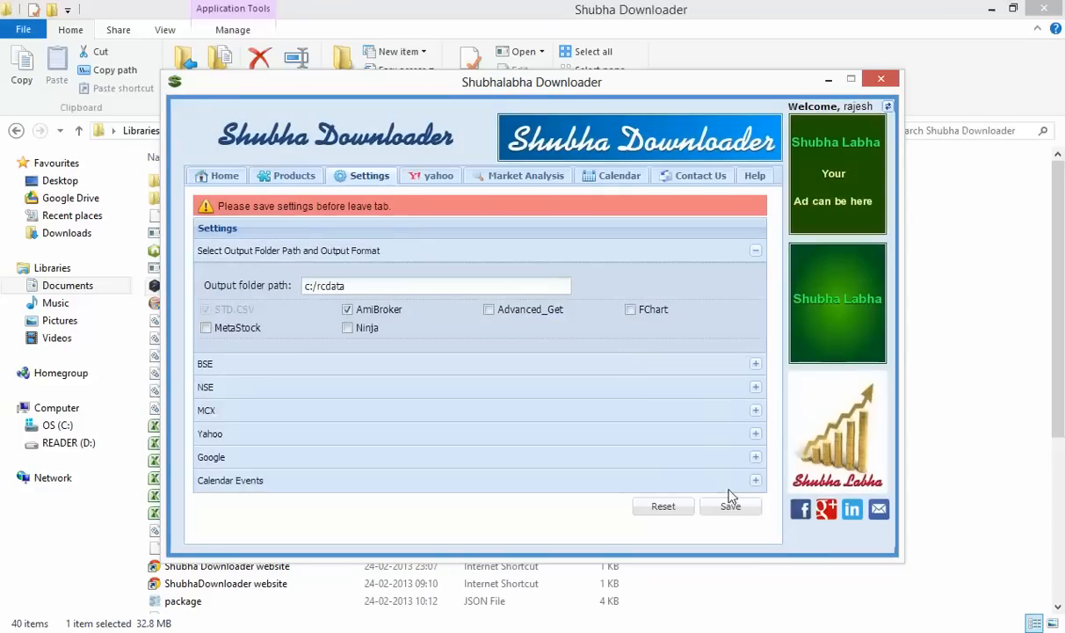
left_click(730, 506)
left_click(483, 416)
left_click(604, 177)
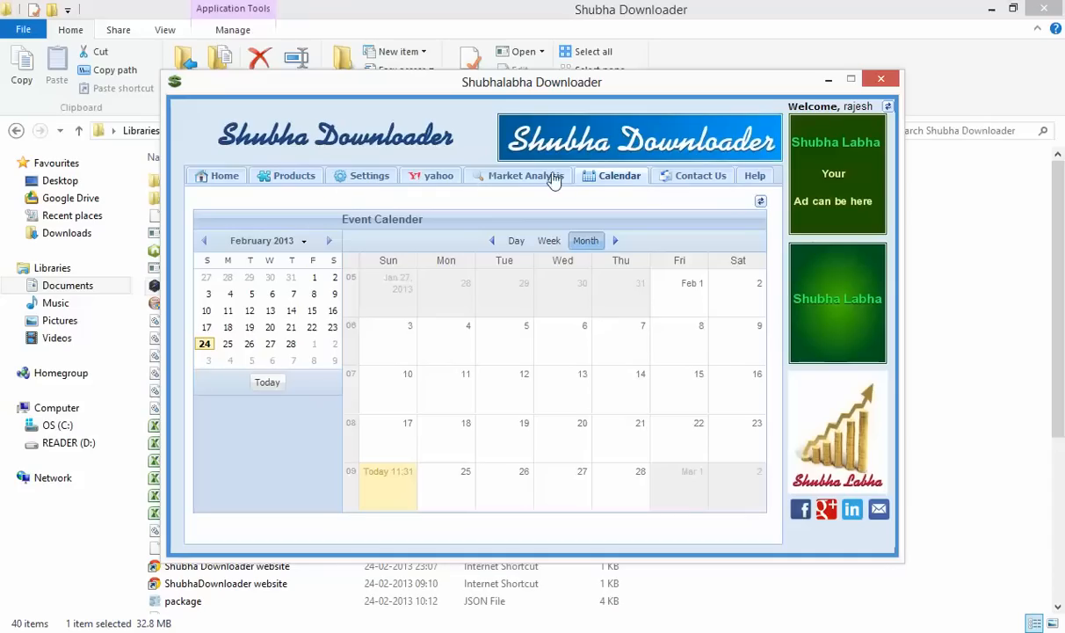
left_click(227, 180)
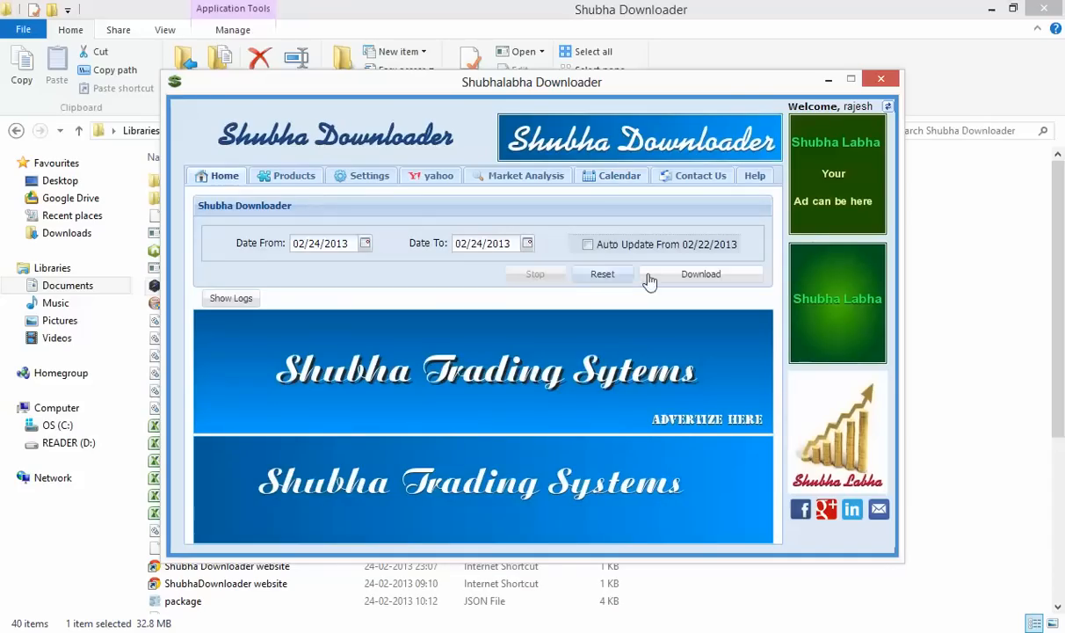
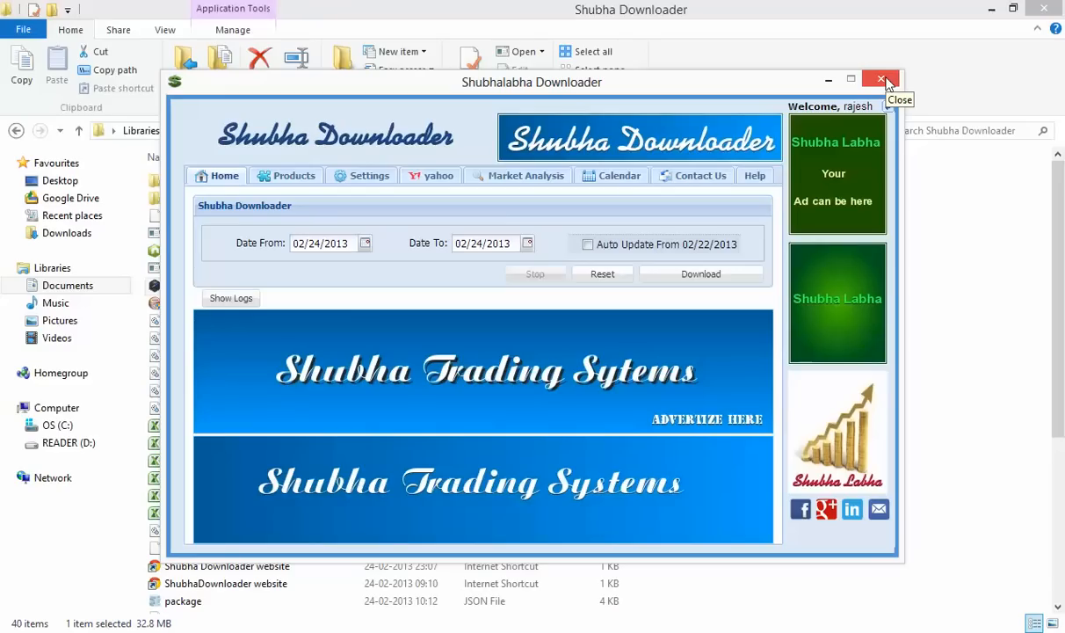
Close Shubhalabha Downloader and browse the C: drive in File Explorer
left_click(887, 81)
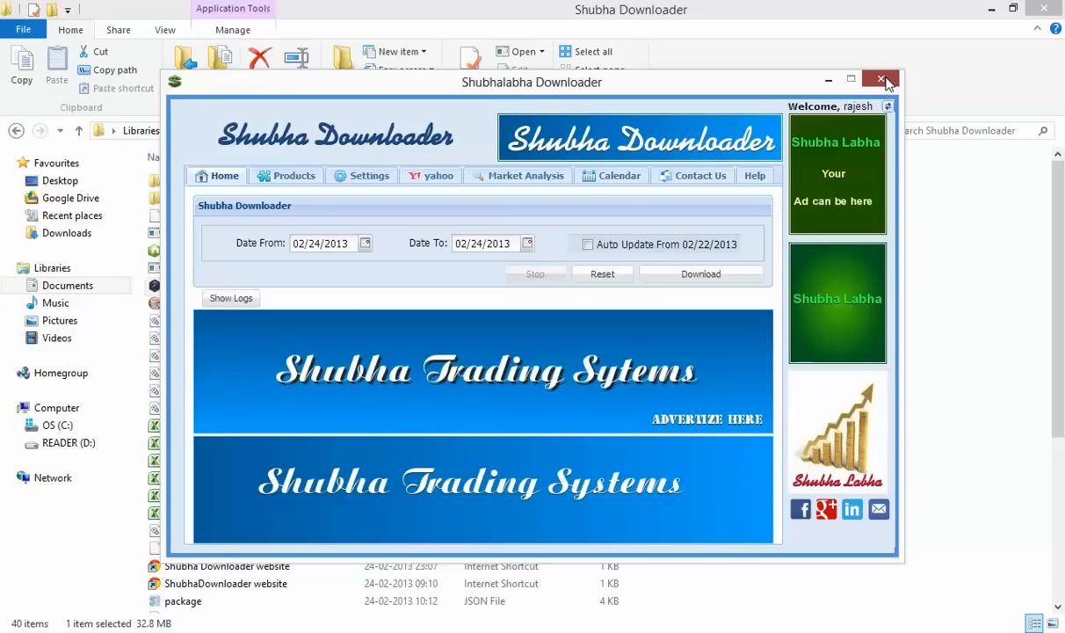
left_click(881, 80)
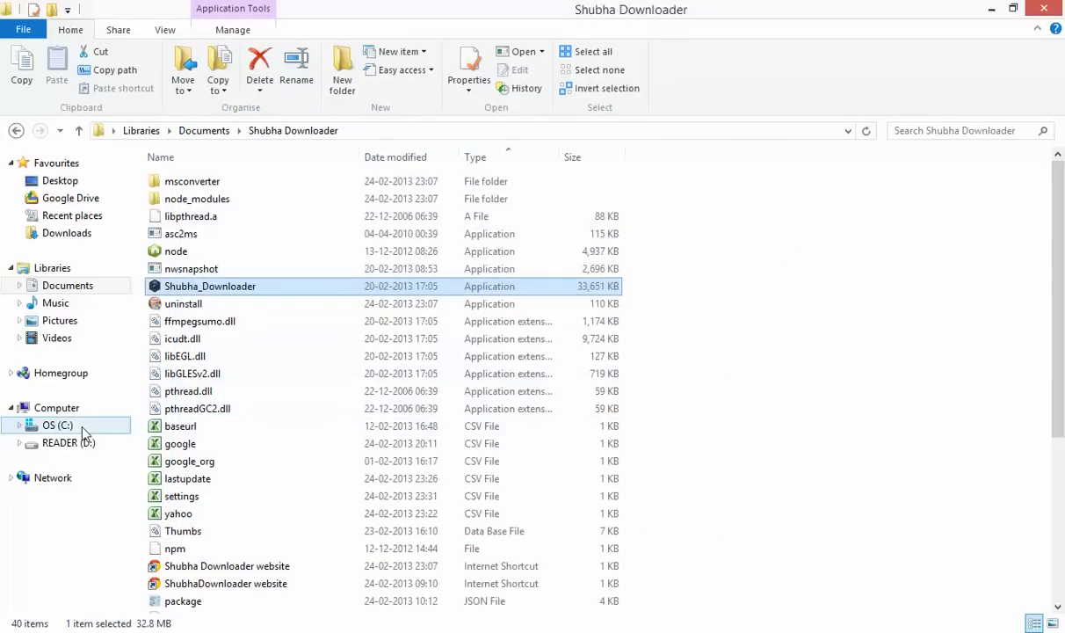
left_click(85, 430)
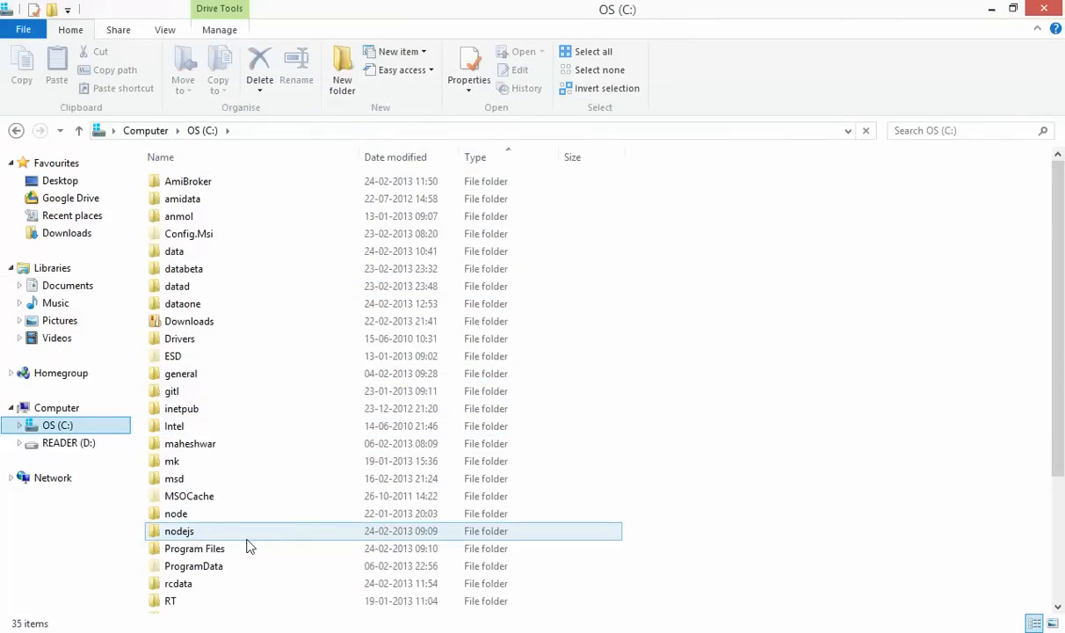
left_click(246, 549)
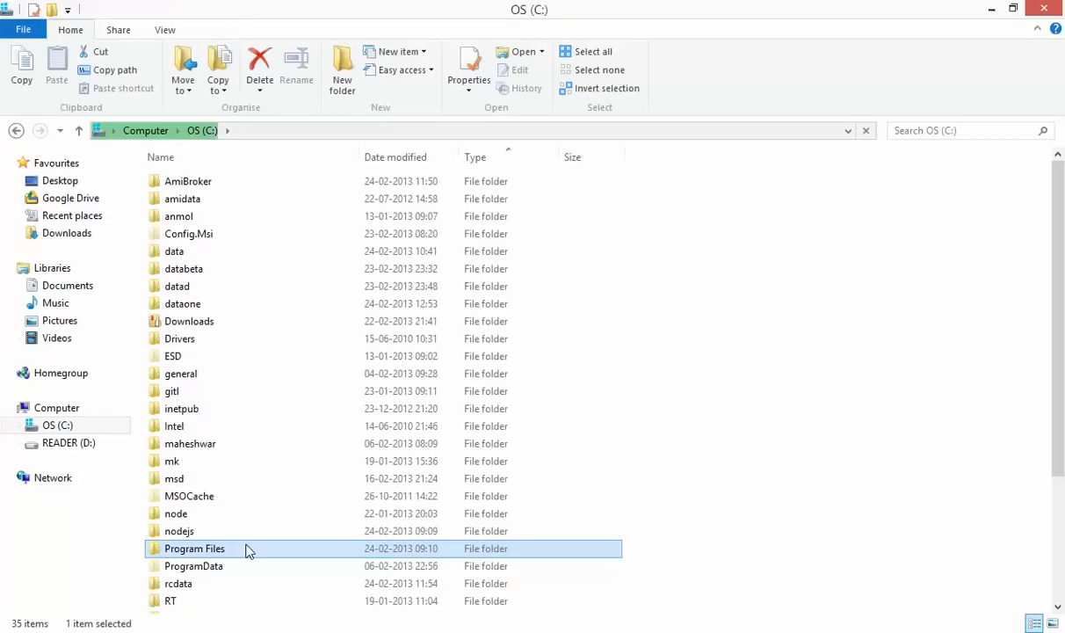
key("n")
key("n")
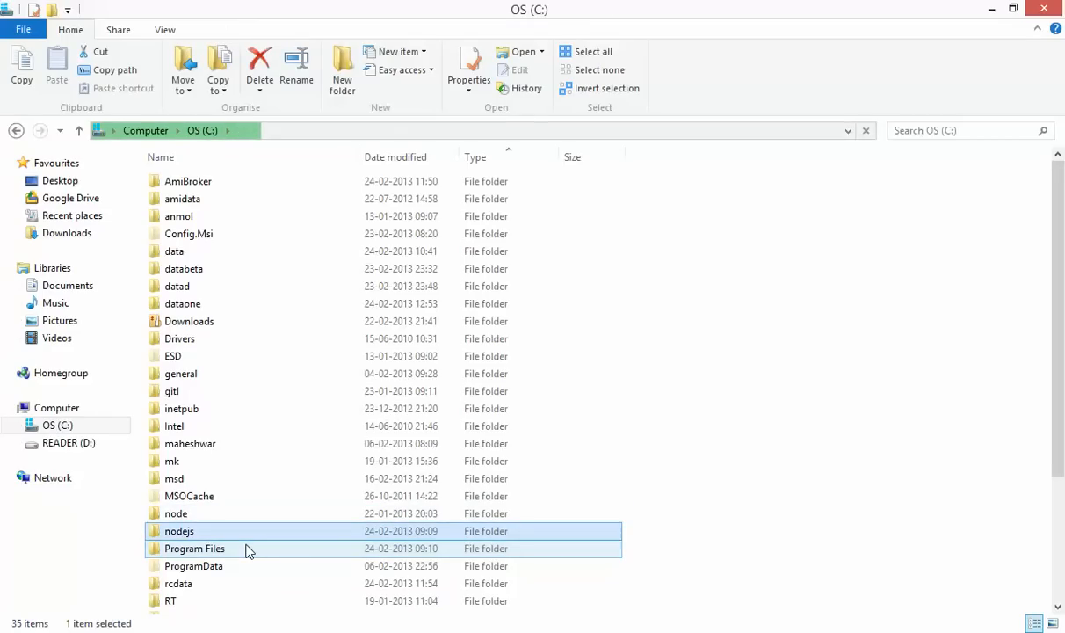
Open NSE_bulk_deals from C:\rcdata\reports in Excel
double_click(213, 583)
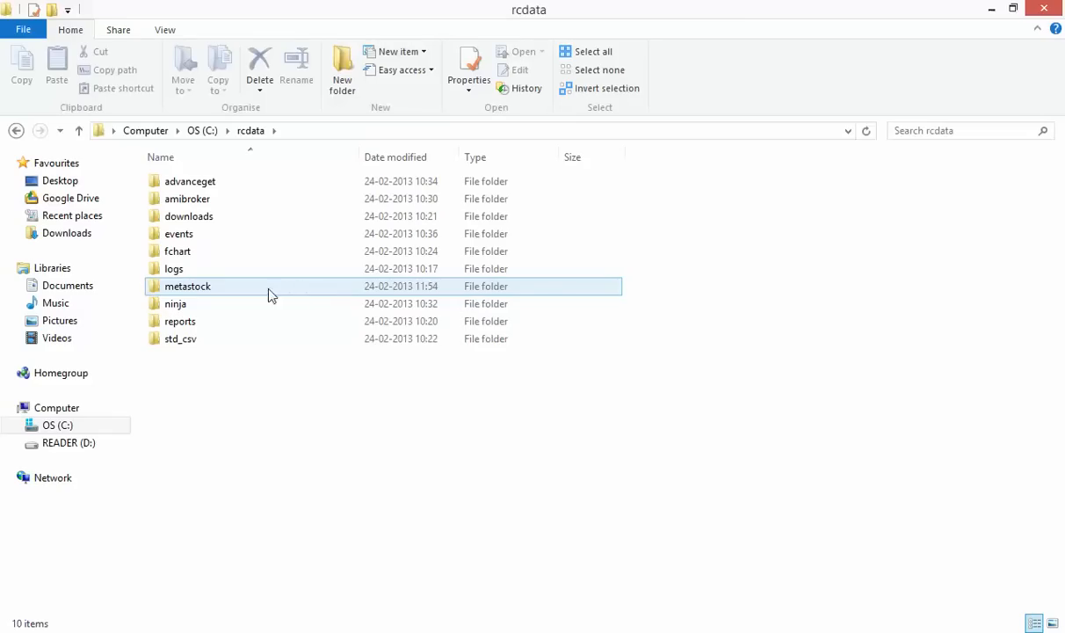
double_click(237, 322)
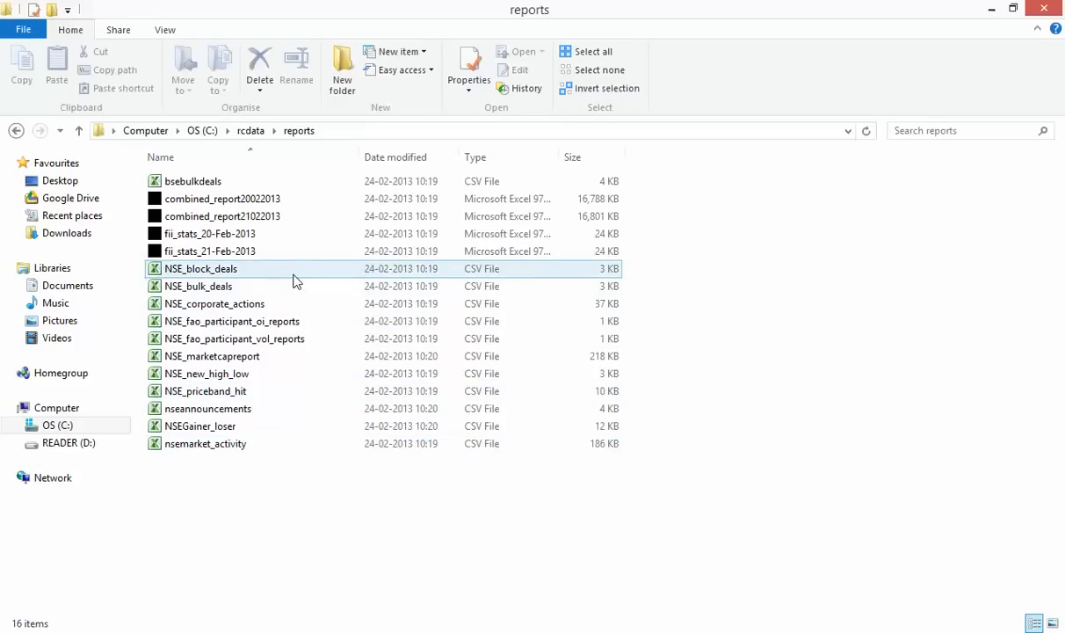
double_click(251, 288)
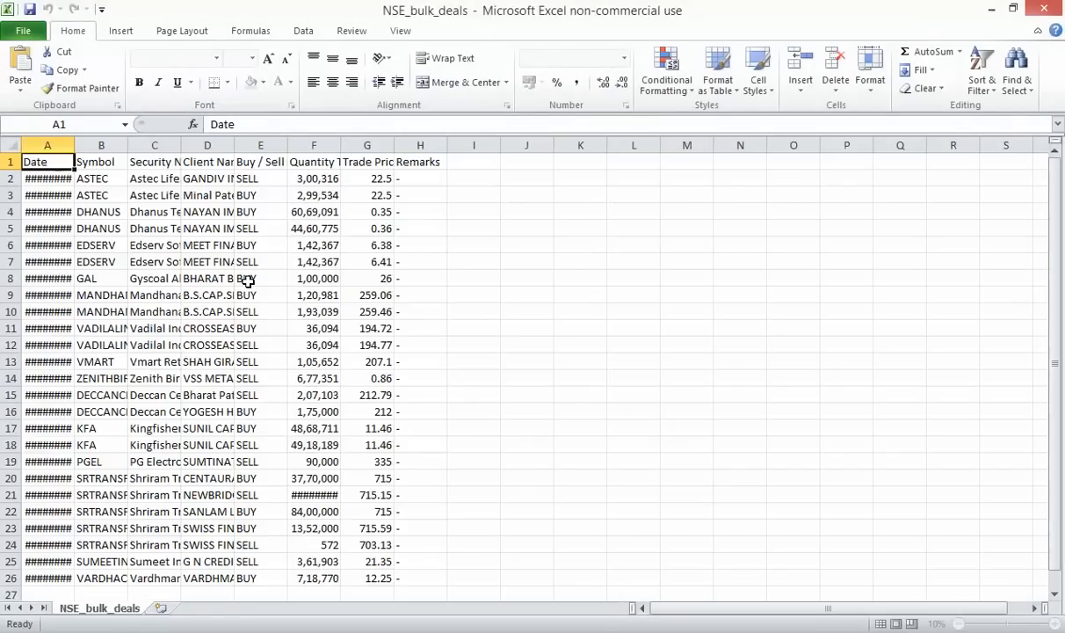
AutoFit columns A, C, D and B to show full dates, names and symbols
double_click(74, 151)
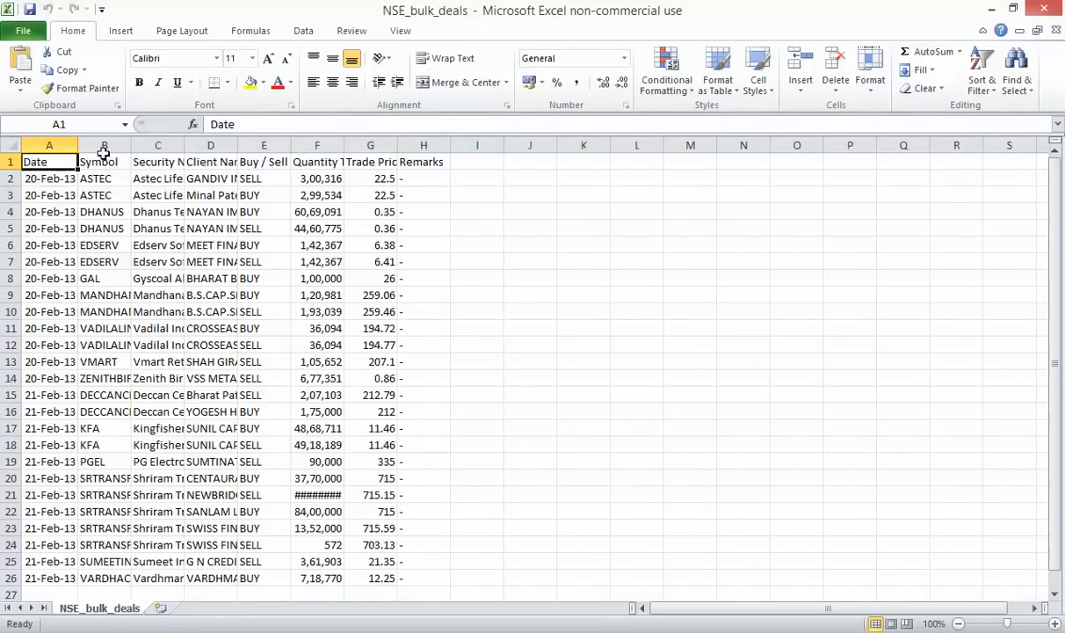
double_click(186, 145)
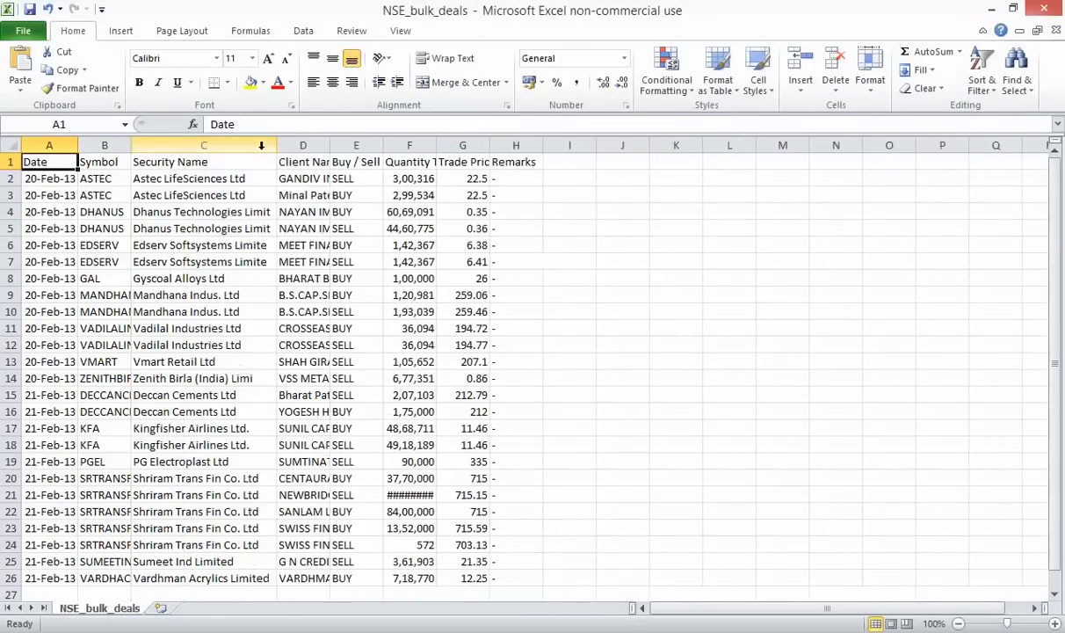
double_click(330, 146)
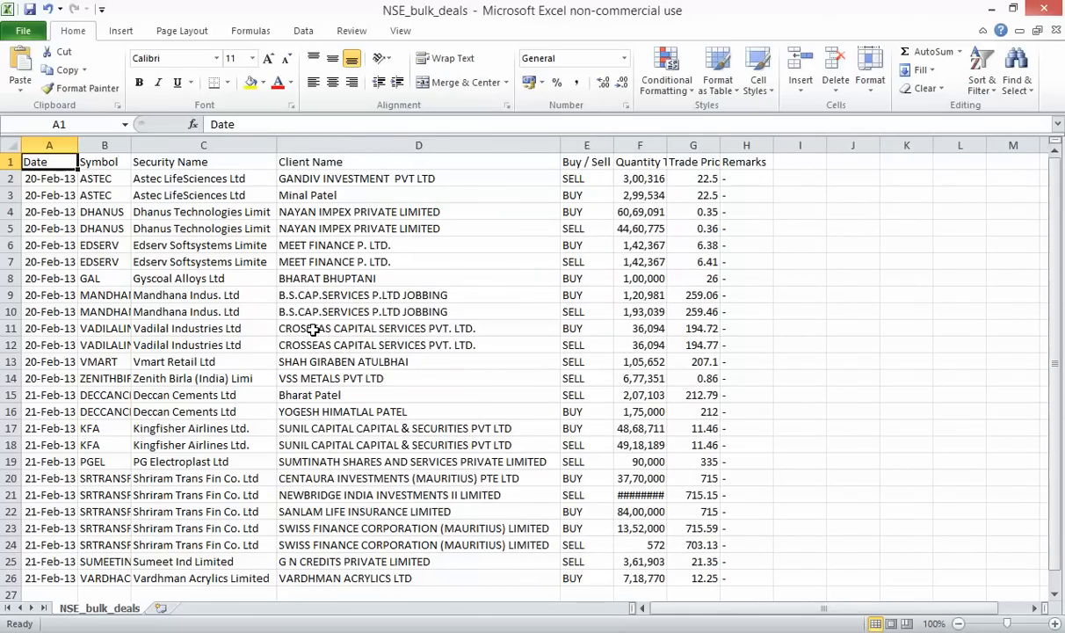
scroll(312, 330, "down", 5)
scroll(313, 330, "up", 5)
double_click(131, 146)
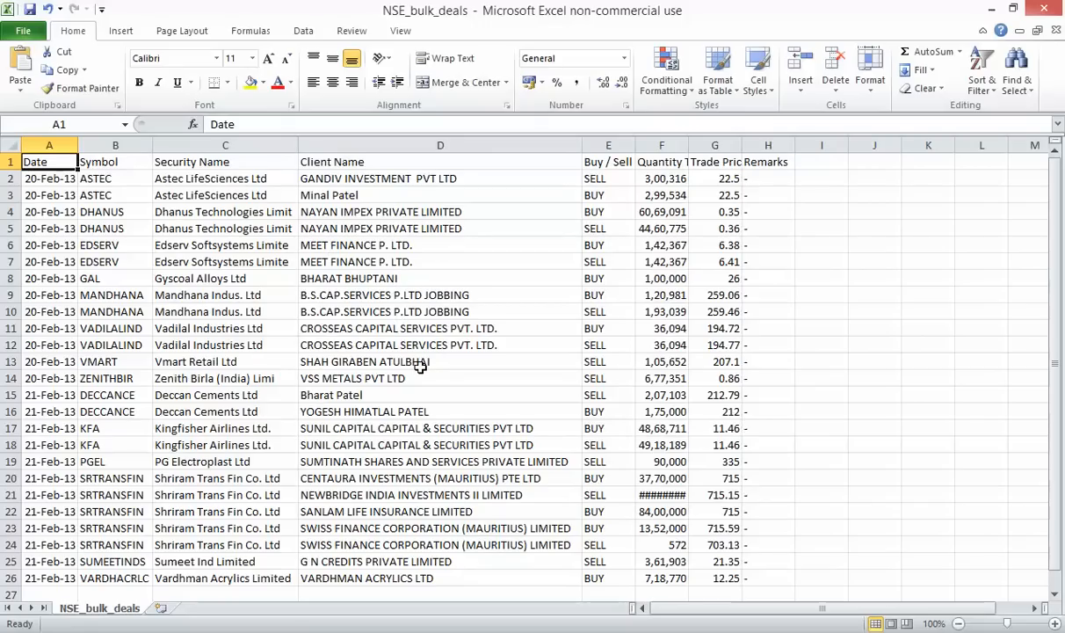
Check cell D23, then close the NSE_bulk_deals workbook without saving
left_click(450, 527)
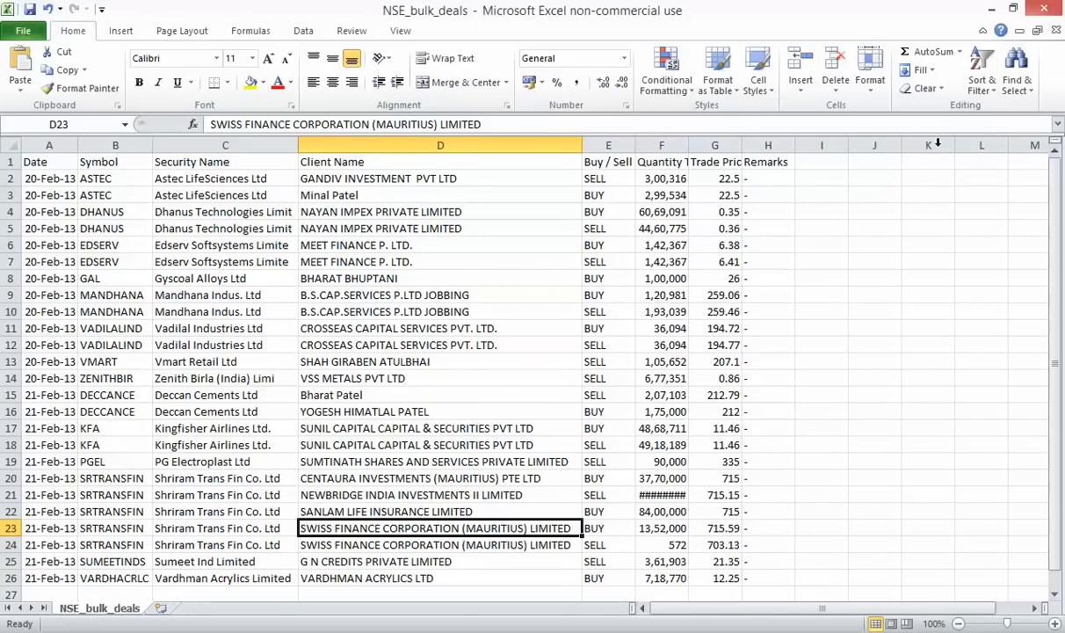
left_click(1057, 31)
left_click(536, 344)
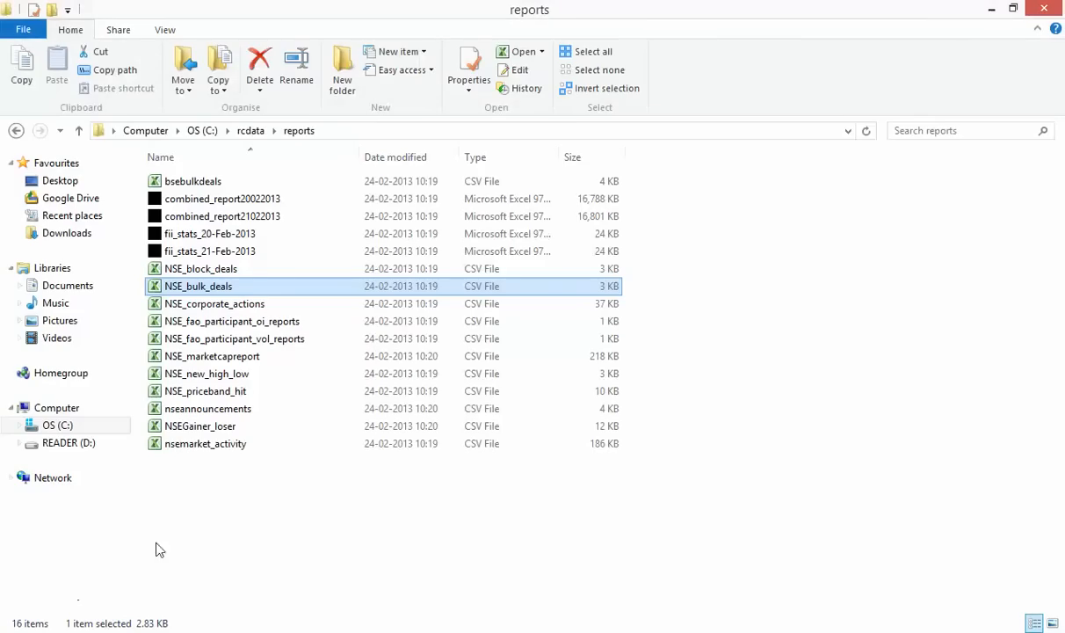
left_click(237, 493)
left_click(274, 200)
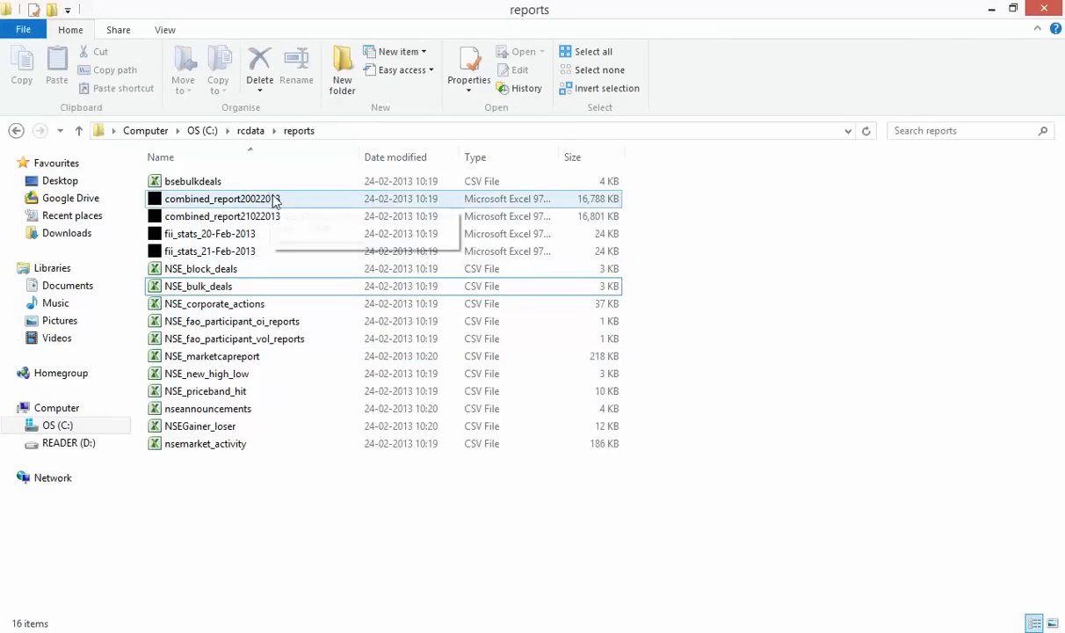
double_click(276, 201)
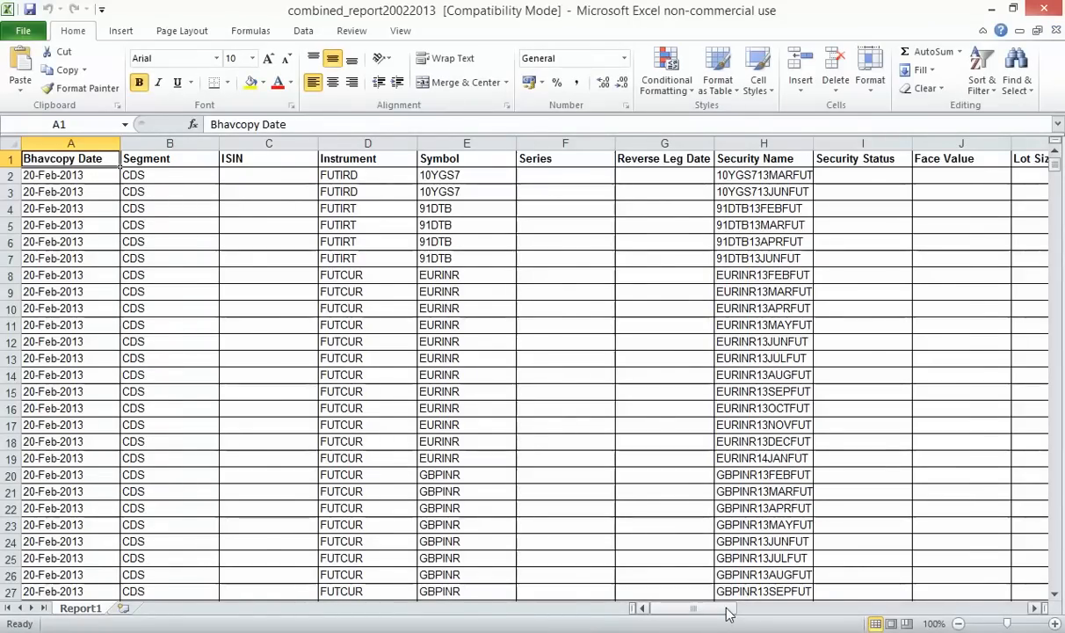
left_click_drag(726, 609, 1009, 611)
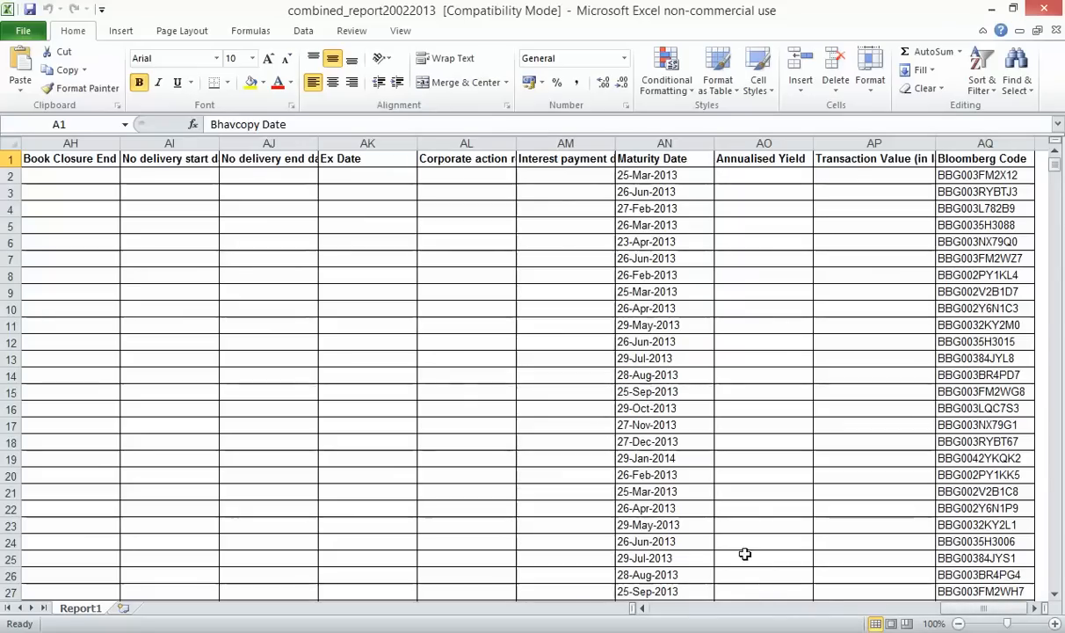
left_click(874, 609)
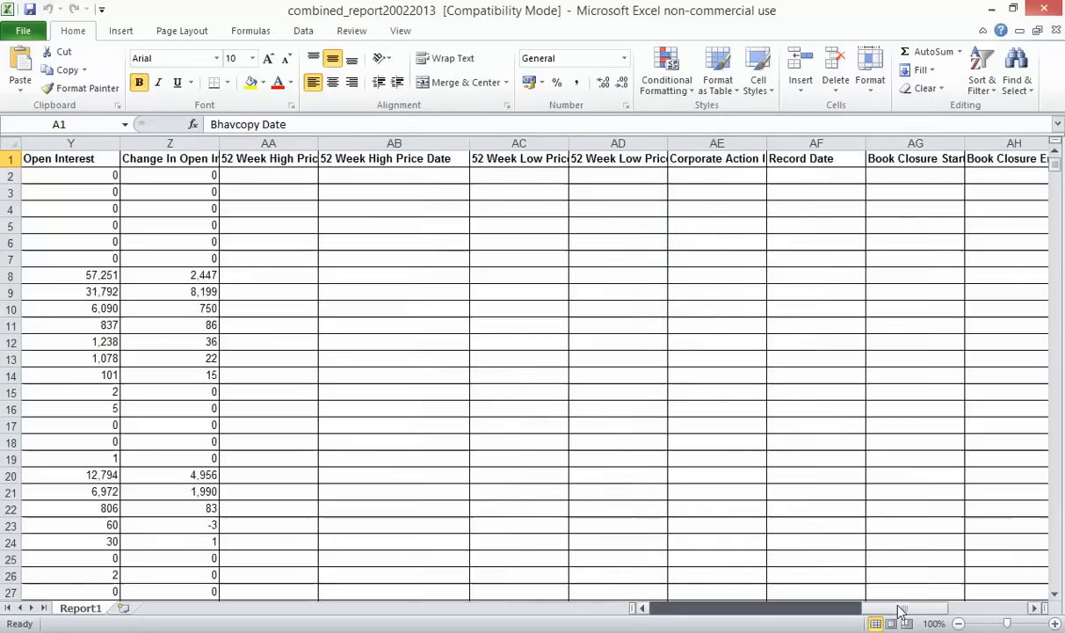
left_click_drag(875, 609, 693, 608)
left_click(1045, 8)
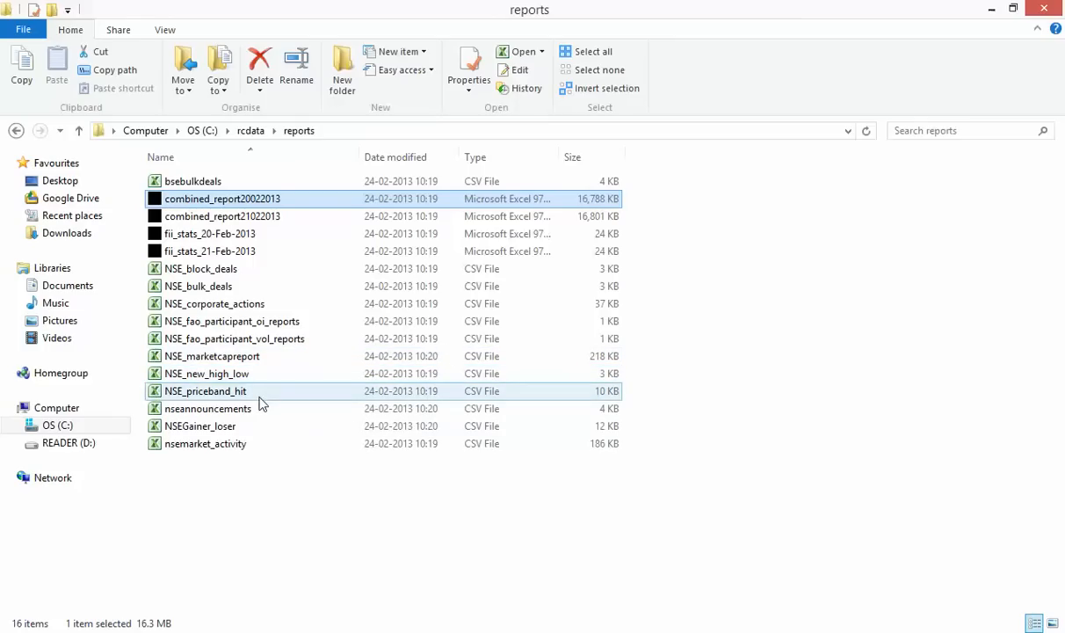
Go back to rcdata, look into the empty events folder, then open the logs folder
left_click(240, 491)
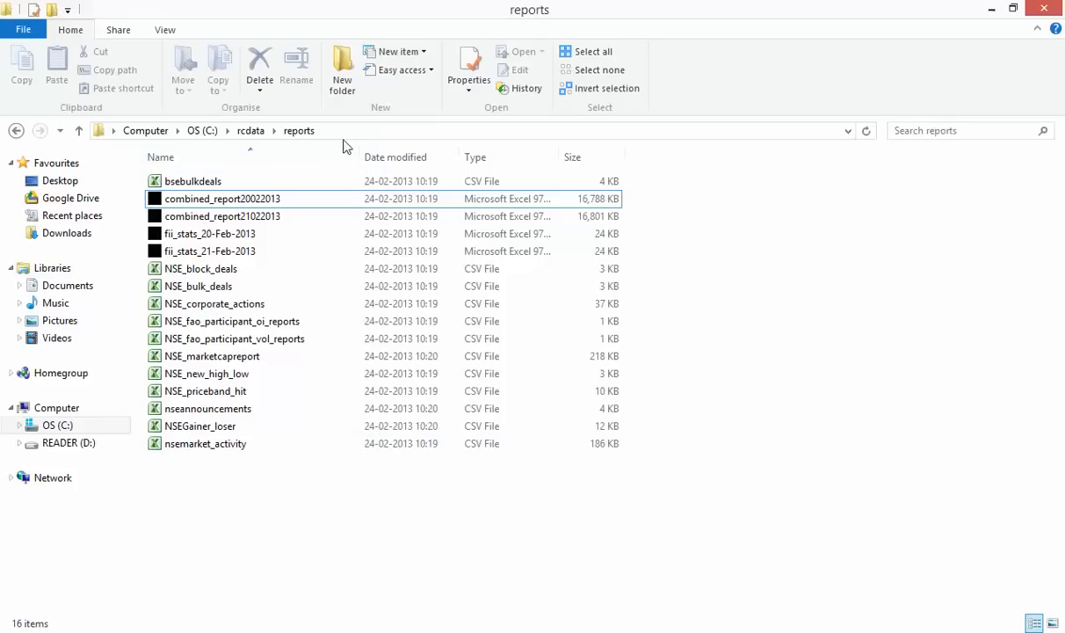
left_click(15, 131)
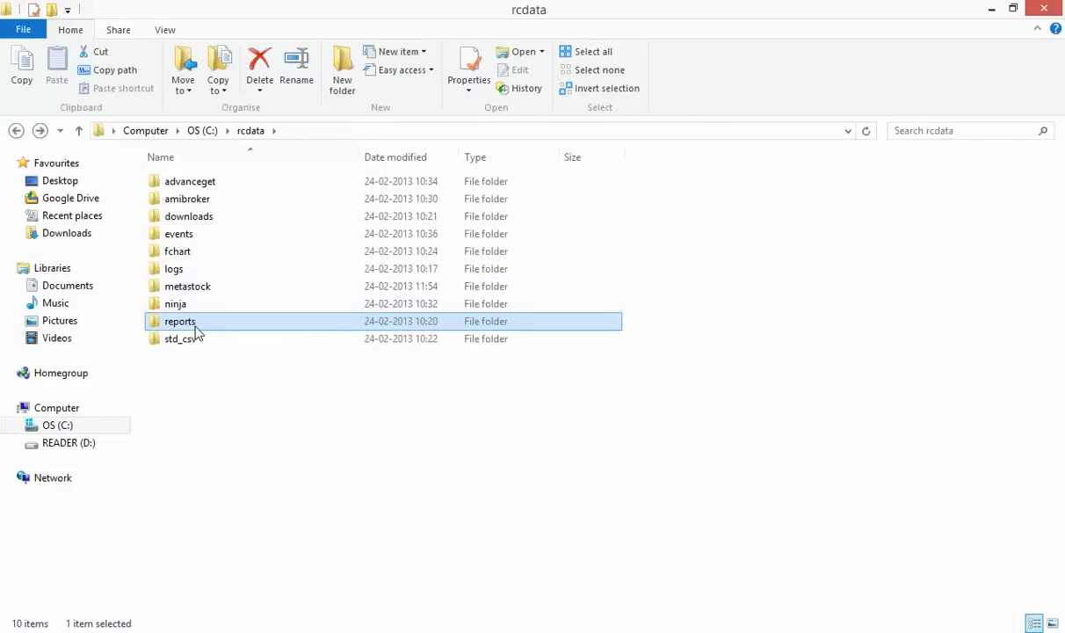
double_click(226, 239)
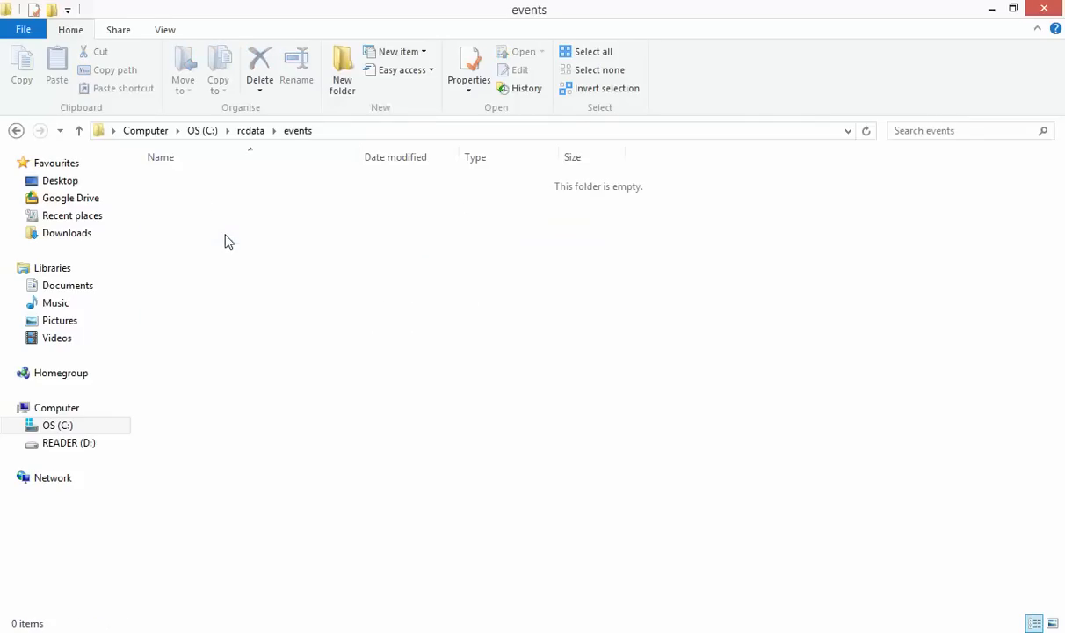
left_click(16, 130)
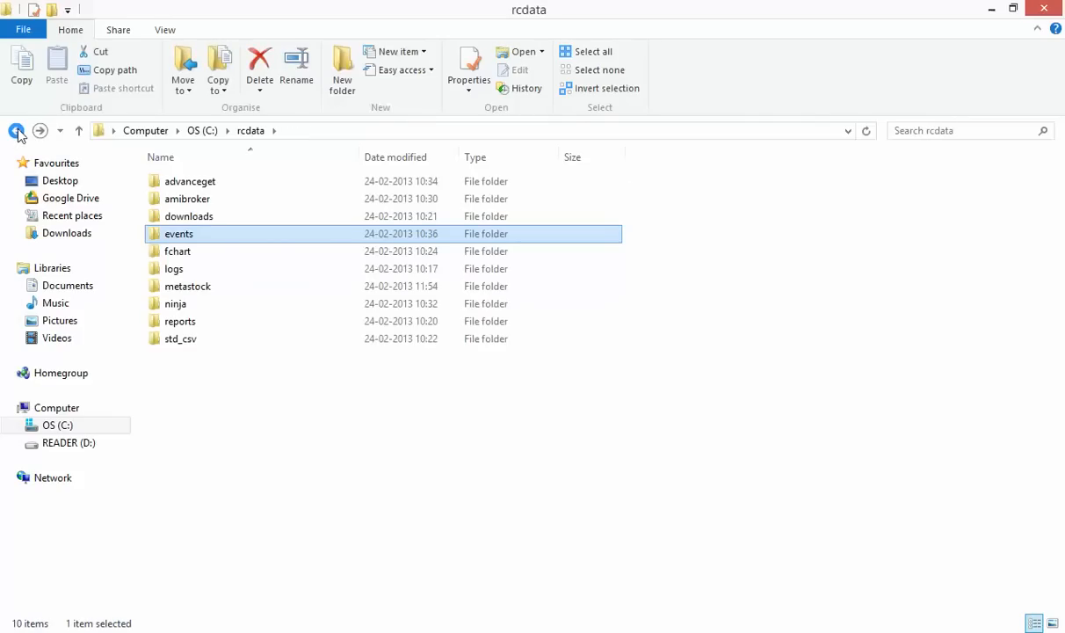
left_click(17, 131)
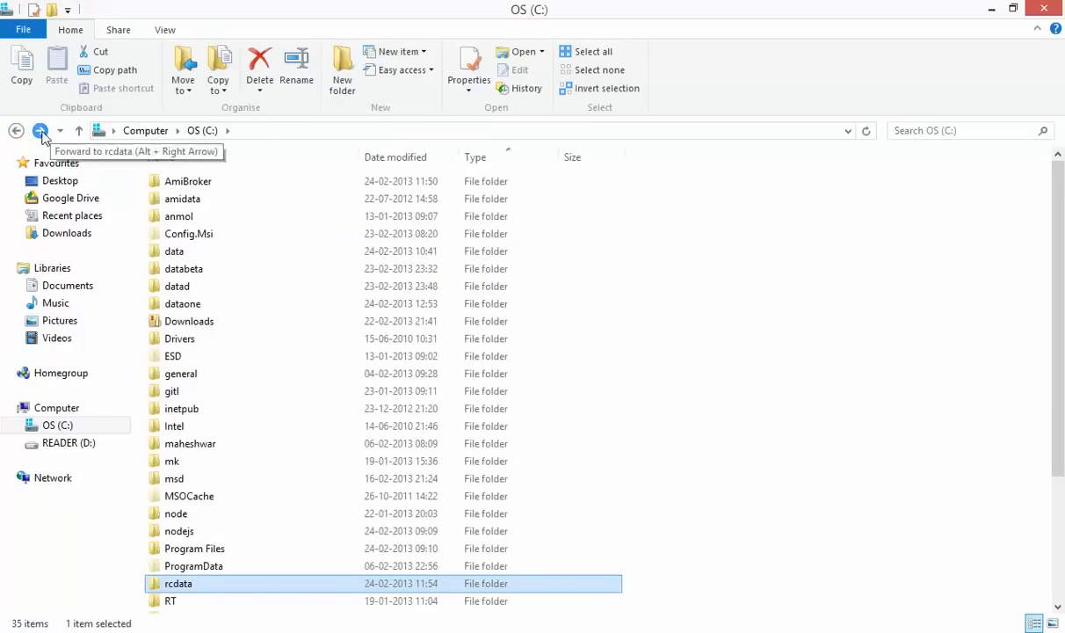
left_click(41, 131)
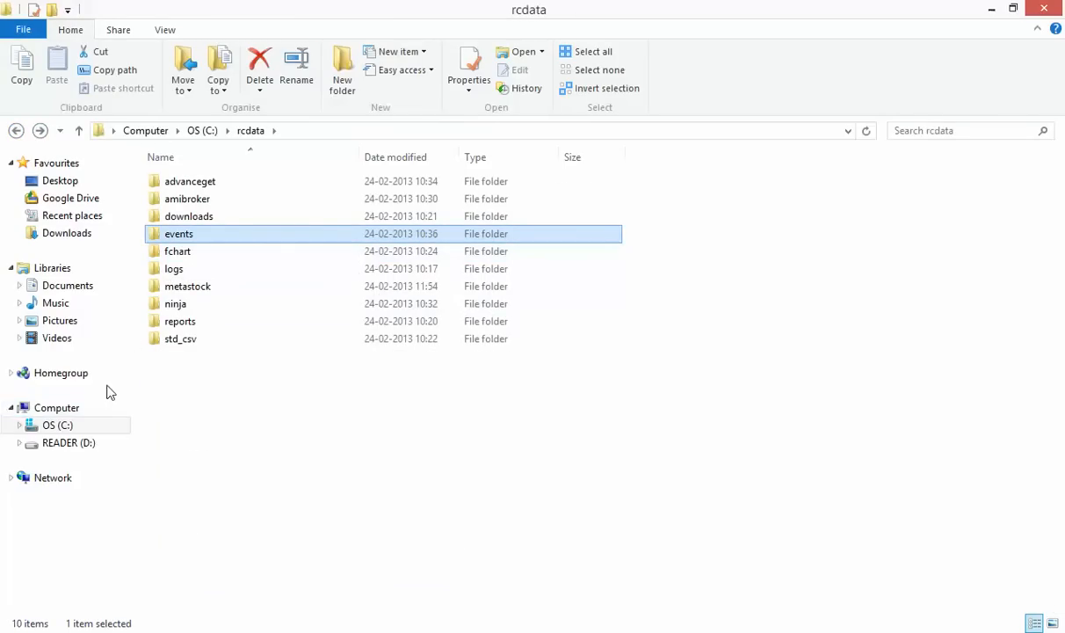
double_click(173, 271)
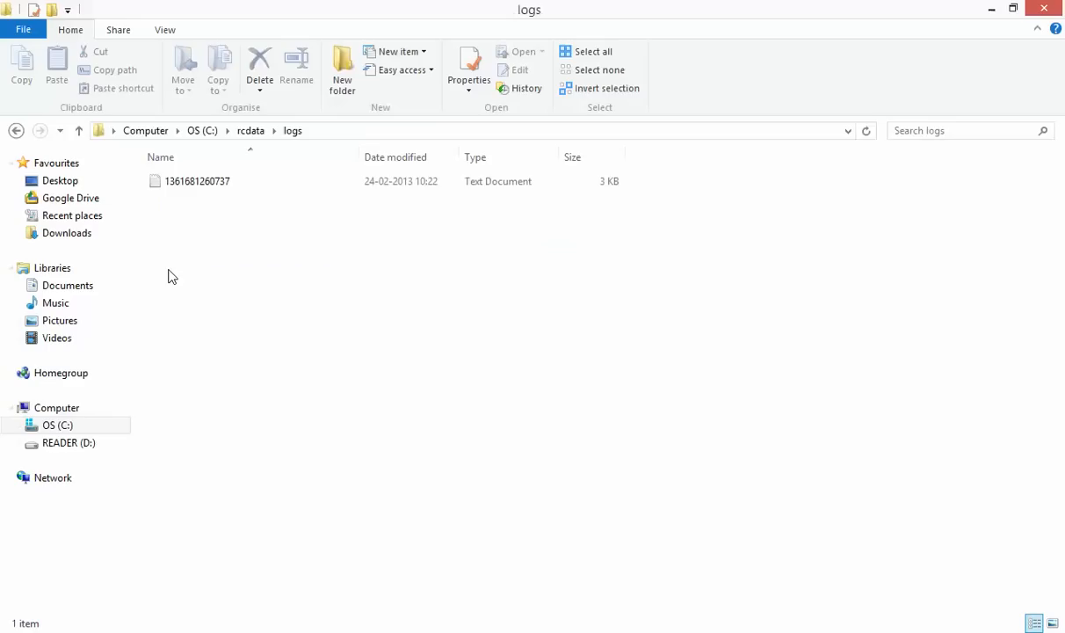
double_click(211, 184)
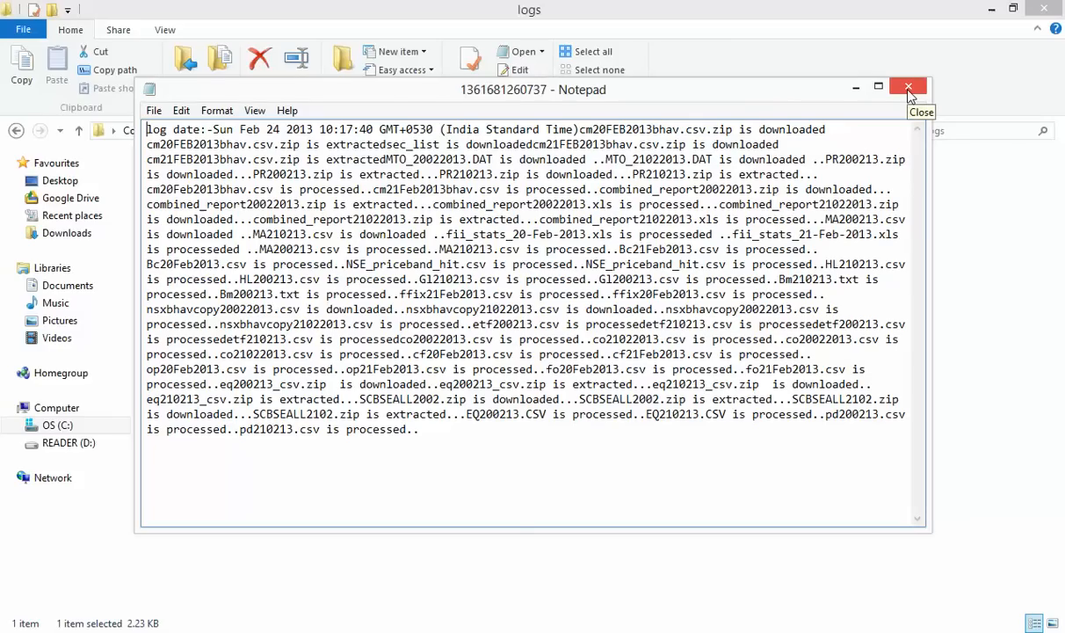
left_click(909, 89)
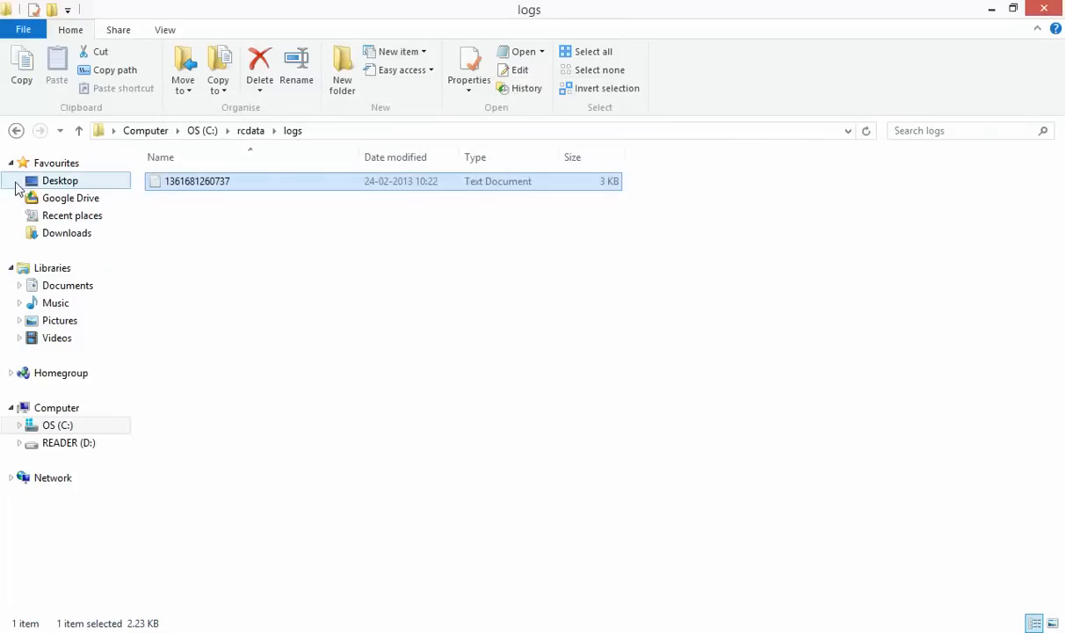
Return to the C: drive, open datad and select its amibroker folder
left_click(17, 131)
left_click(16, 131)
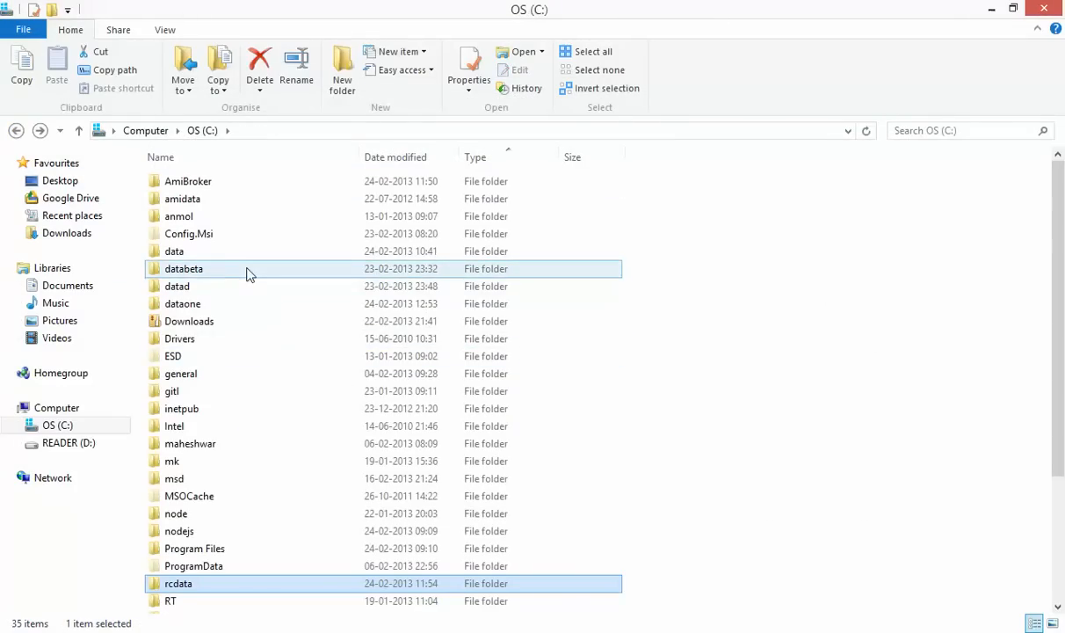
double_click(240, 291)
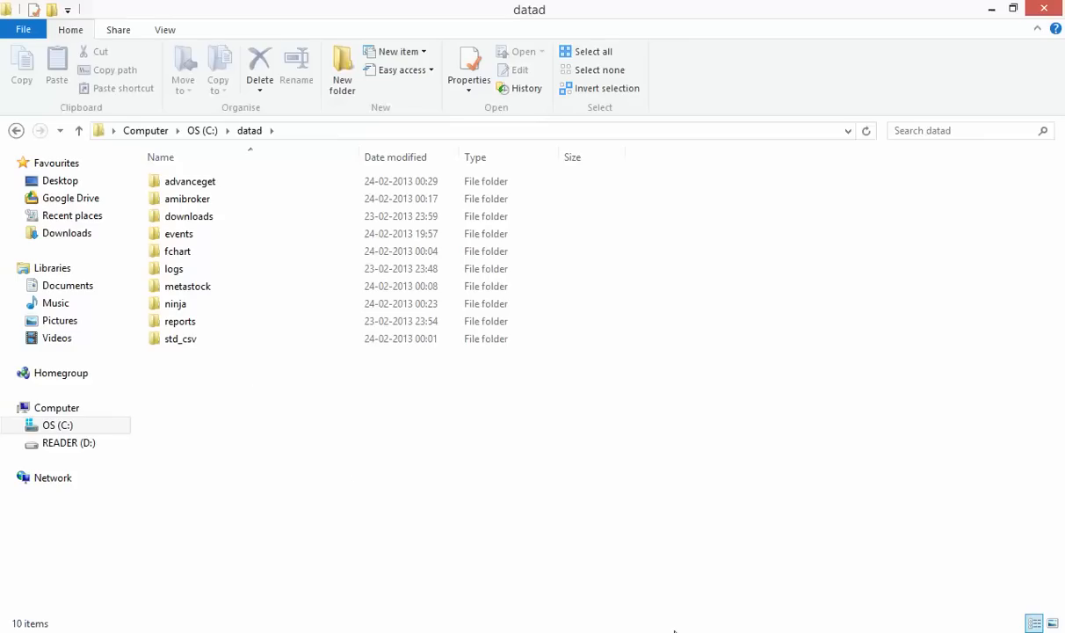
mouse_move(563, 623)
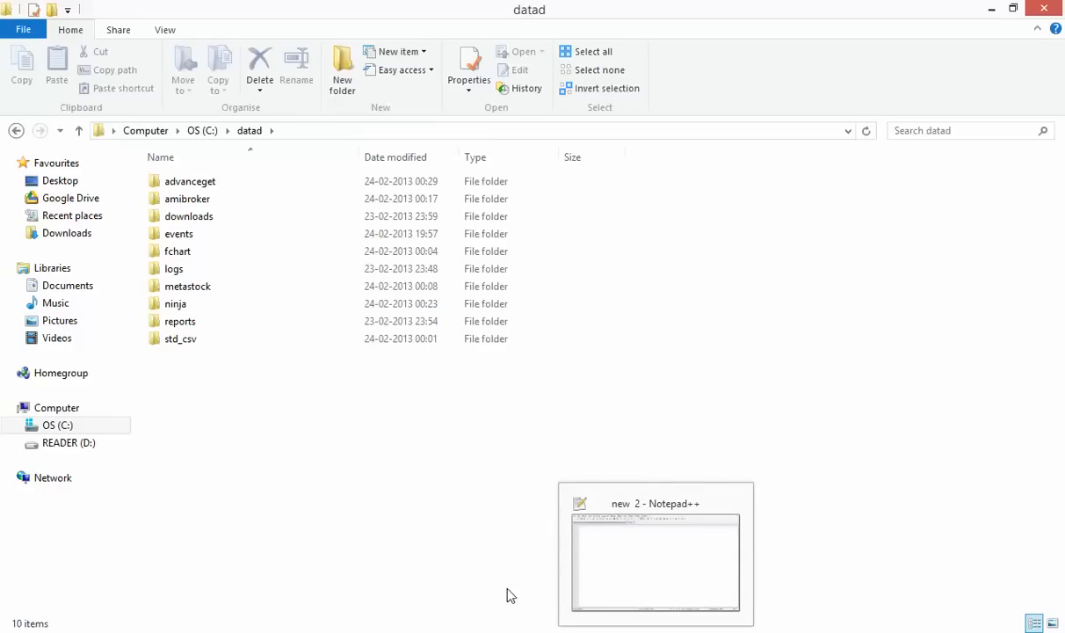
left_click(216, 202)
double_click(216, 202)
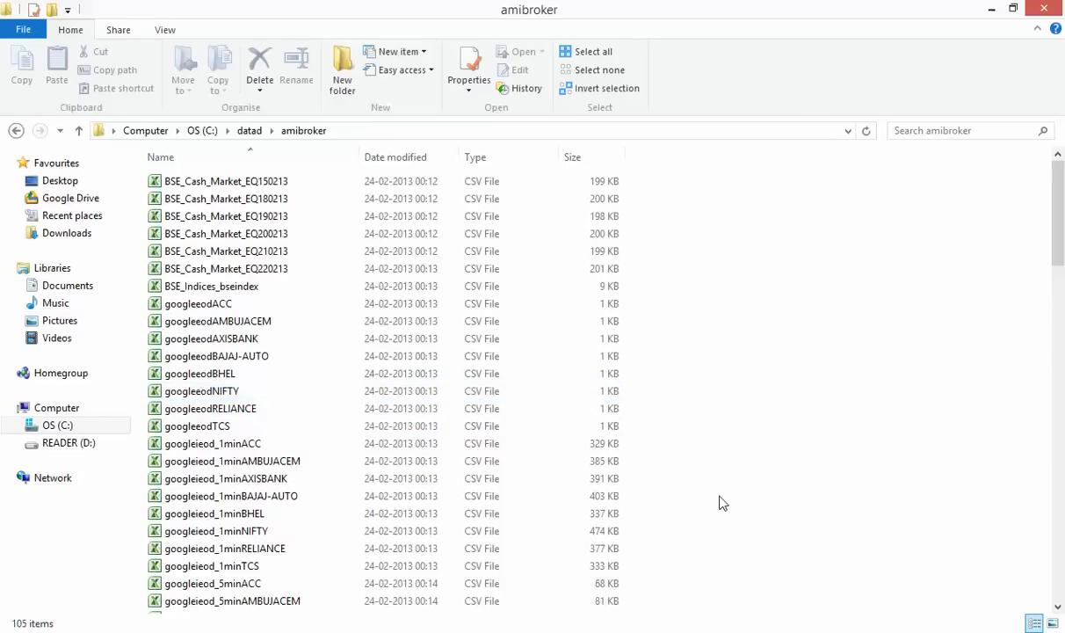
scroll(721, 502, "down", 4)
scroll(720, 502, "down", 2)
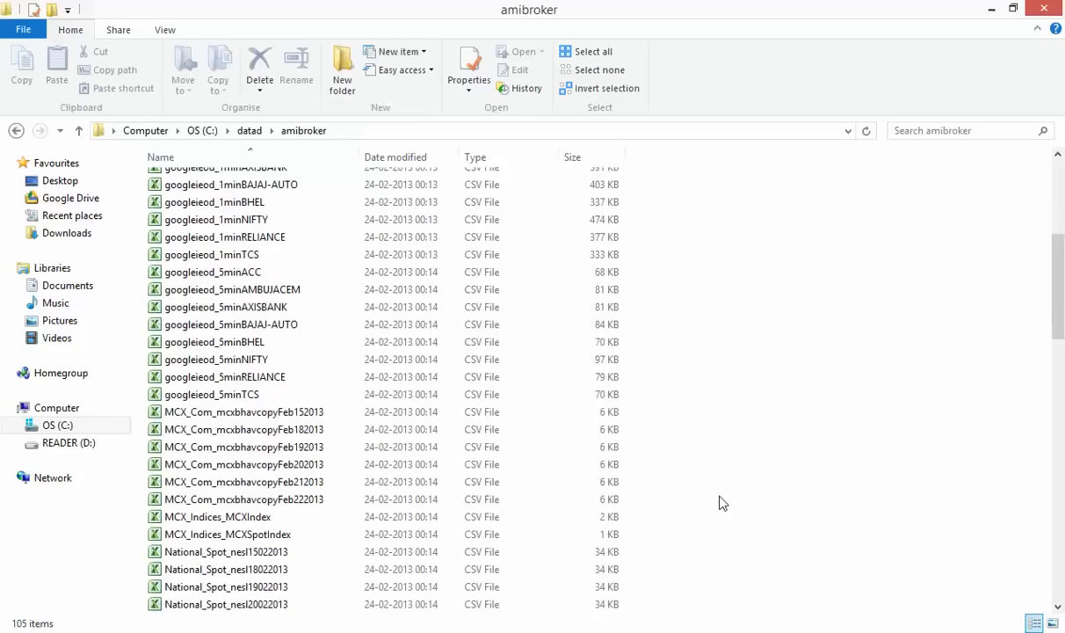
left_click(326, 413)
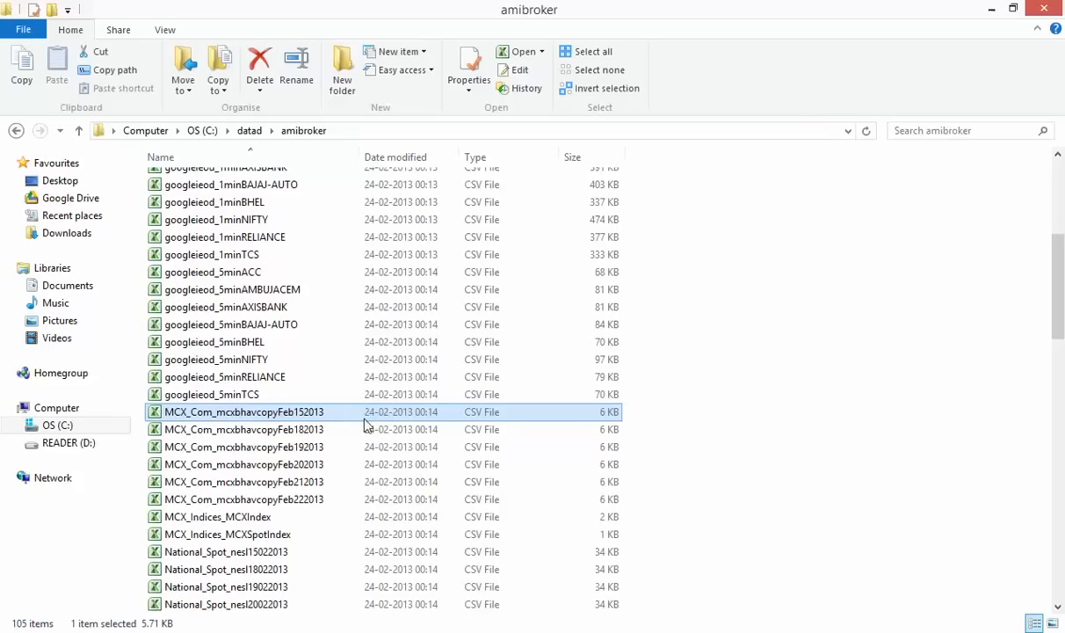
left_click(308, 520)
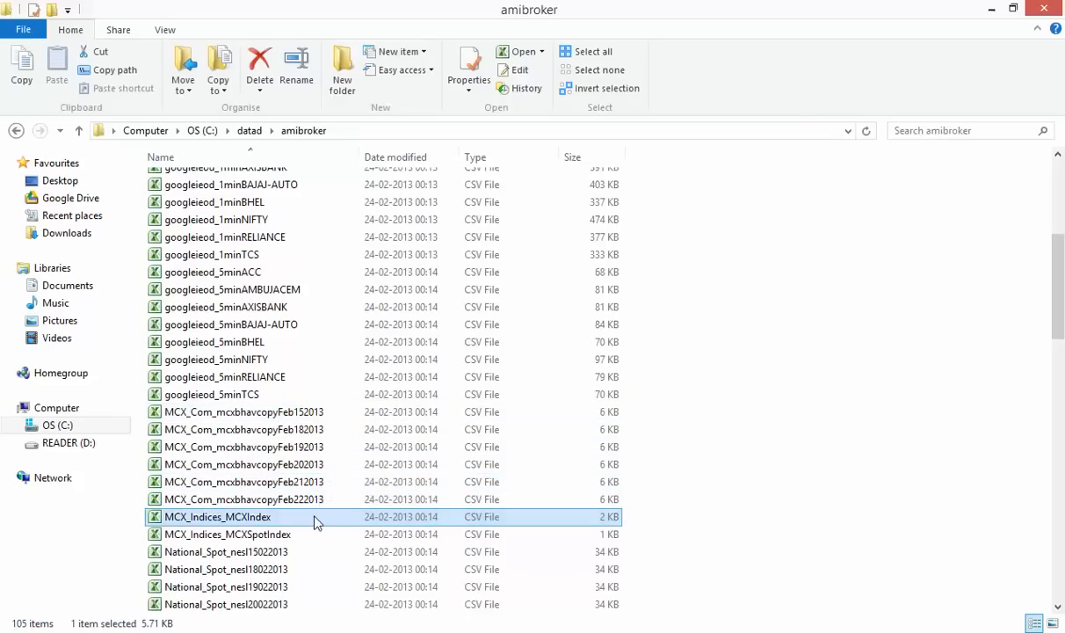
scroll(963, 459, "down", 3)
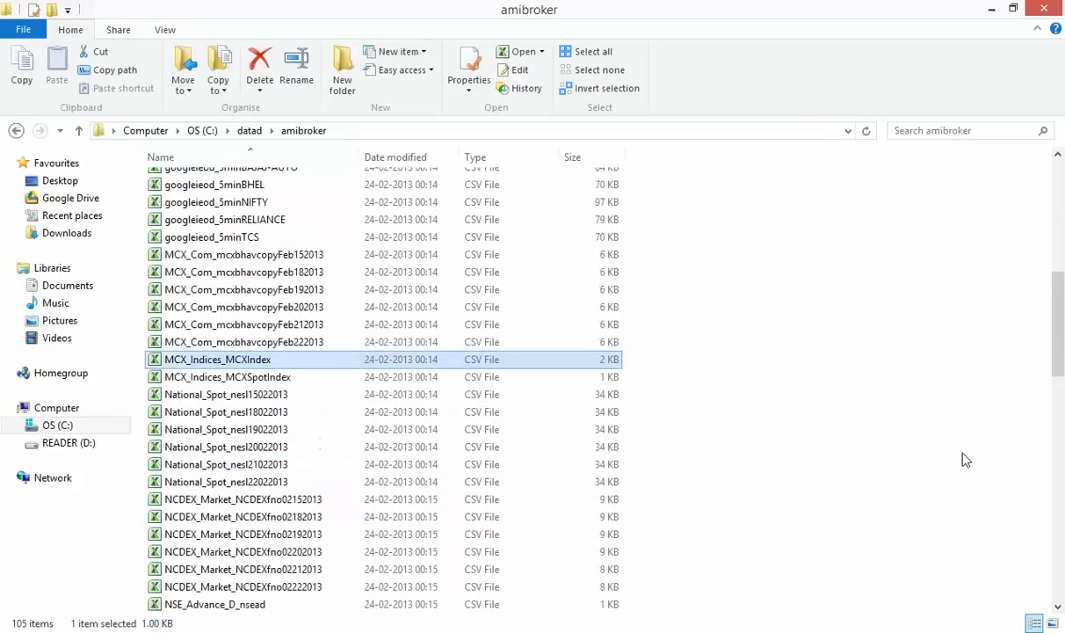
left_click(334, 378)
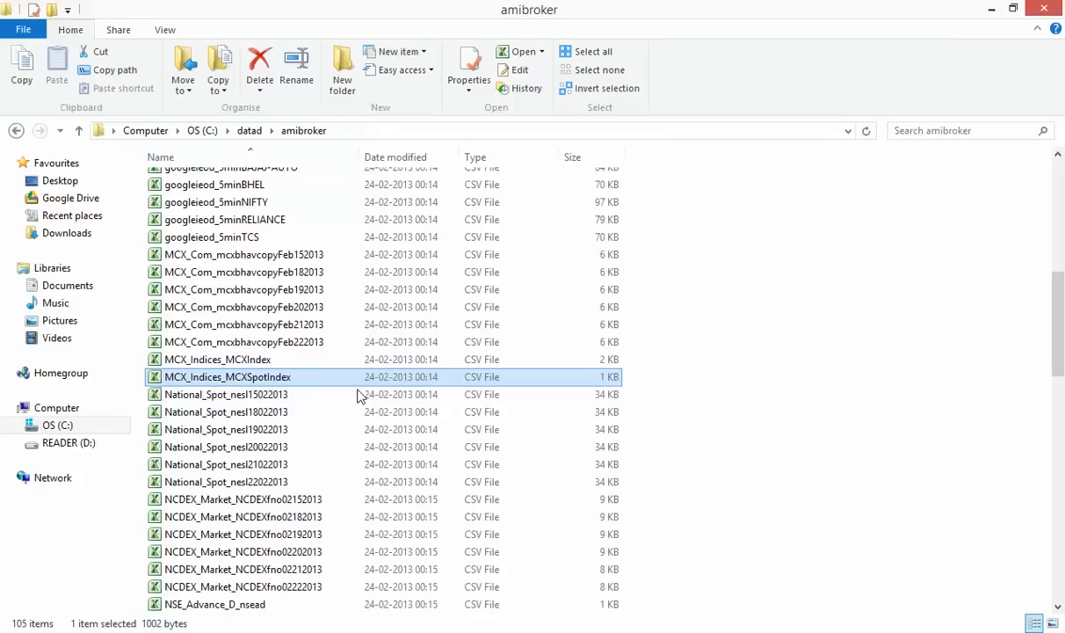
left_click(312, 399)
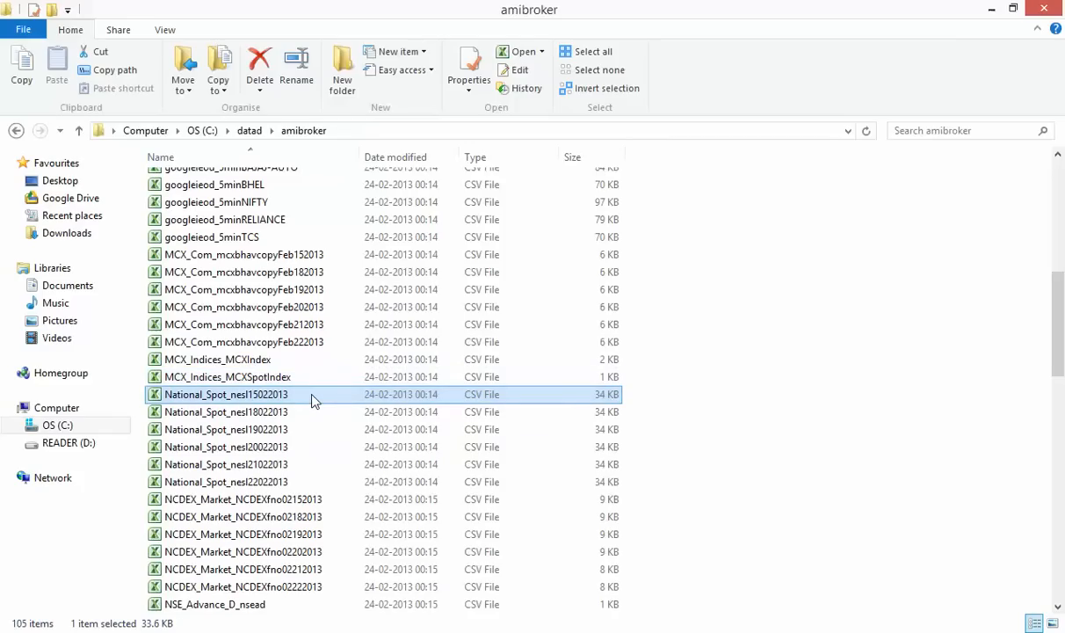
scroll(310, 423, "down", 2)
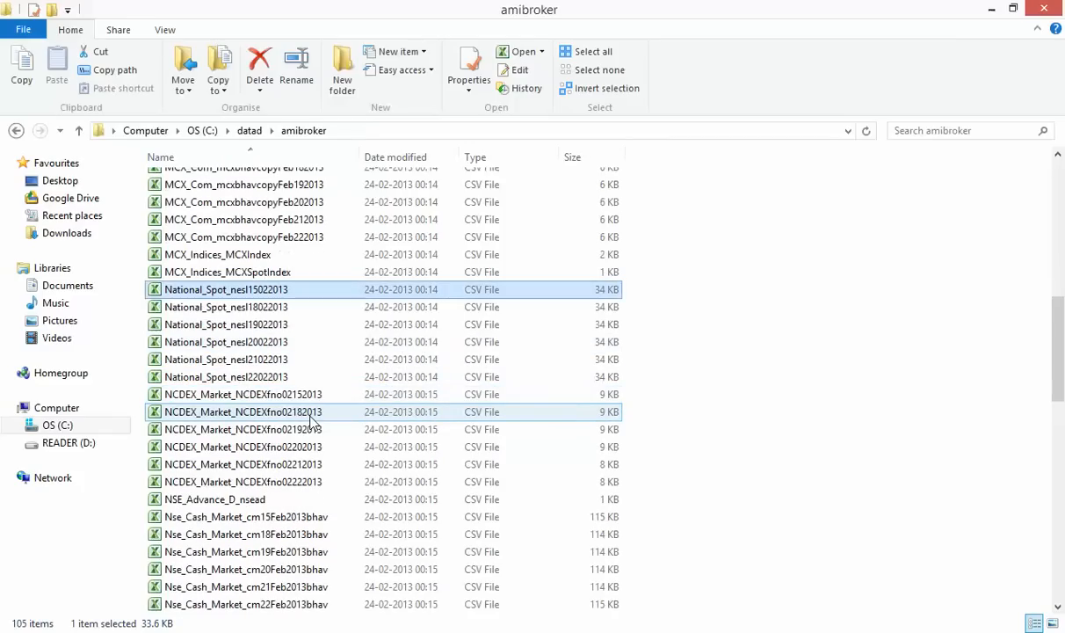
left_click(305, 400)
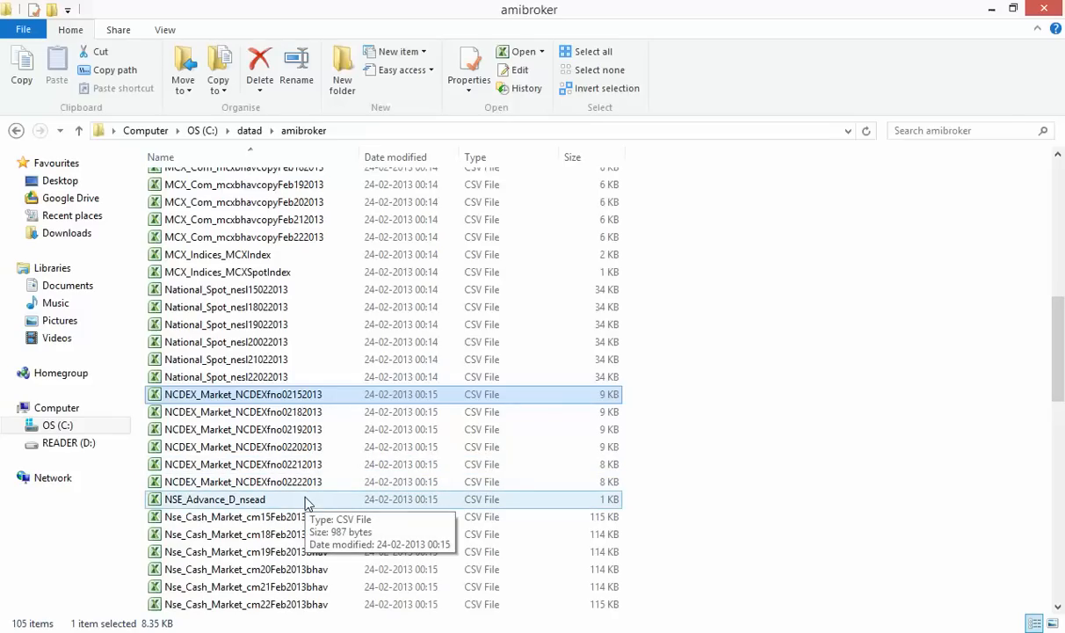
scroll(307, 503, "down", 3)
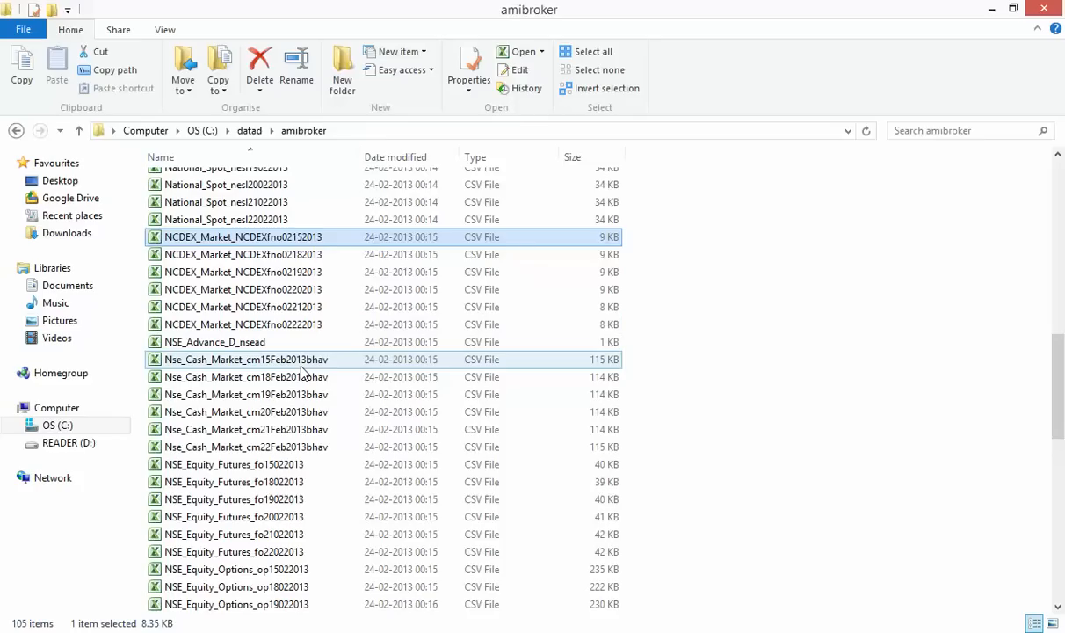
left_click(306, 362)
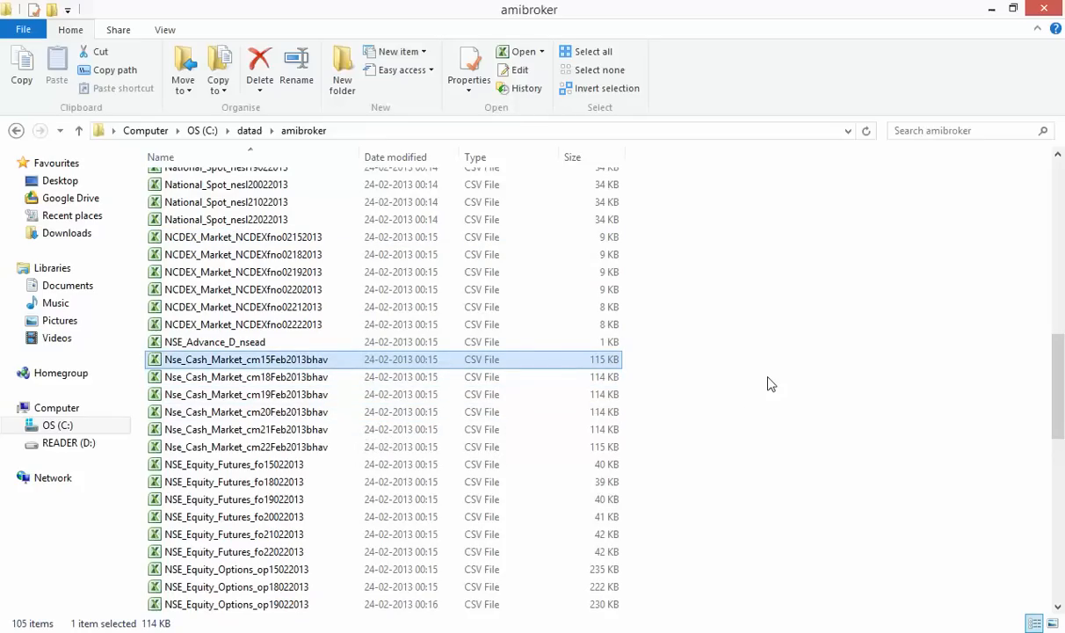
scroll(767, 384, "down", 3)
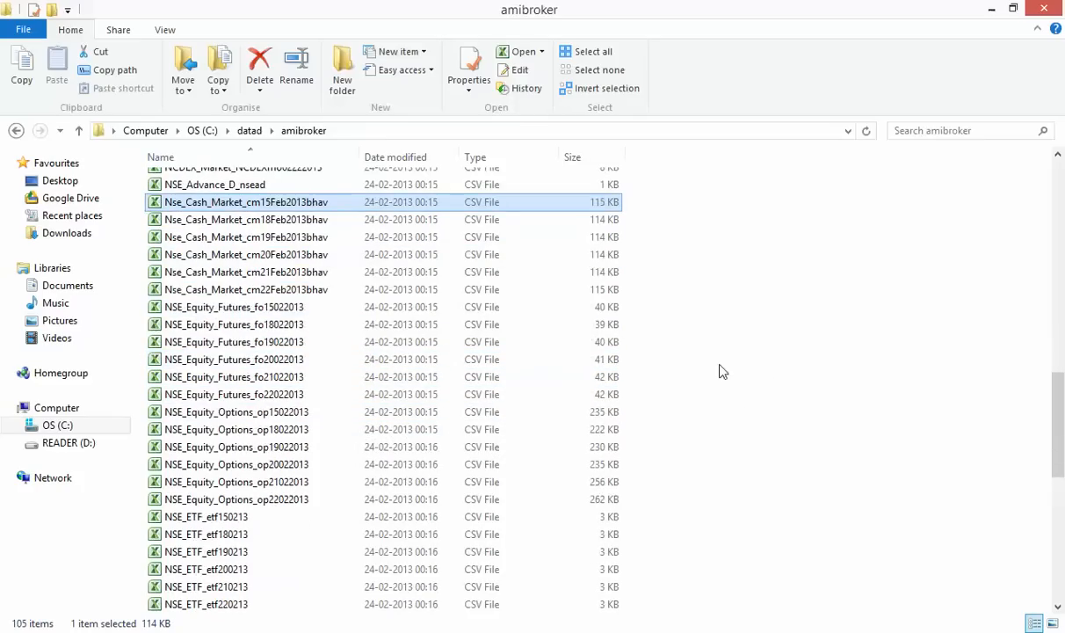
left_click(331, 310)
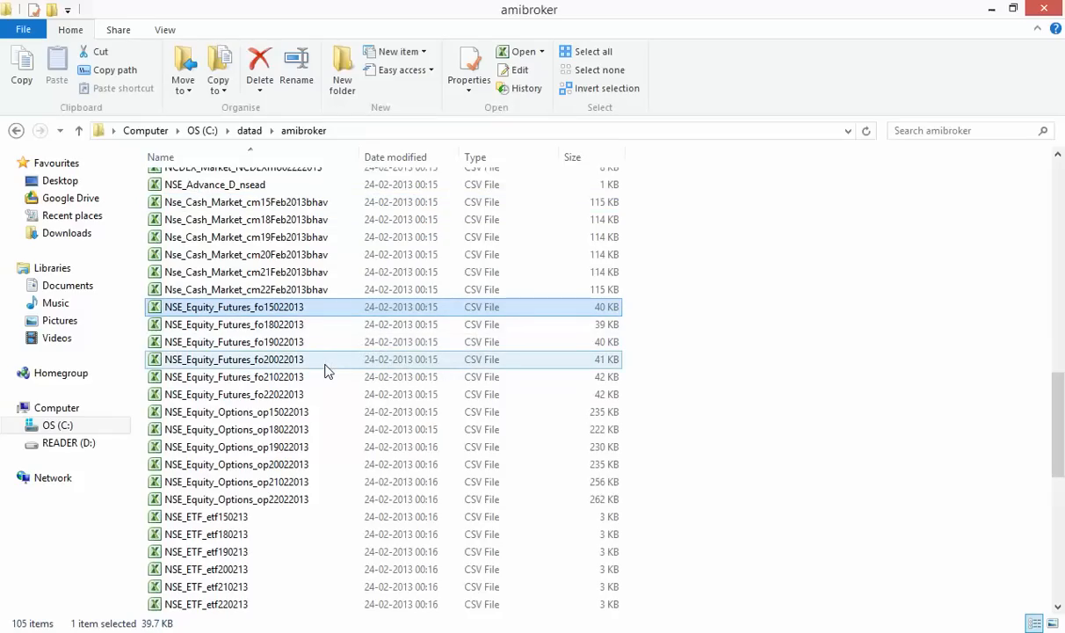
left_click(309, 411)
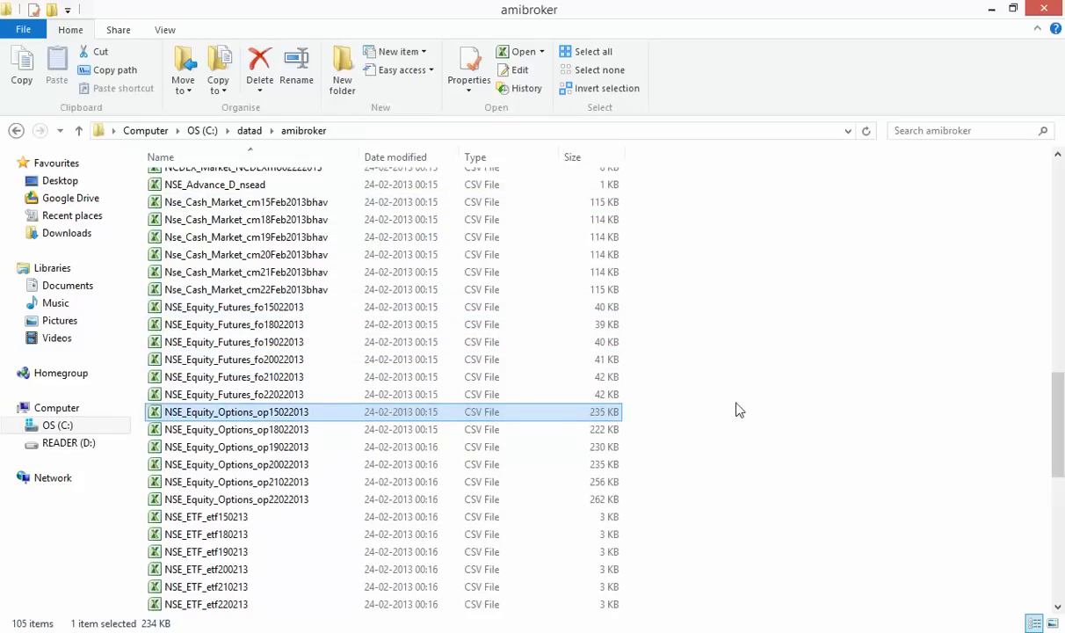
scroll(738, 409, "down", 3)
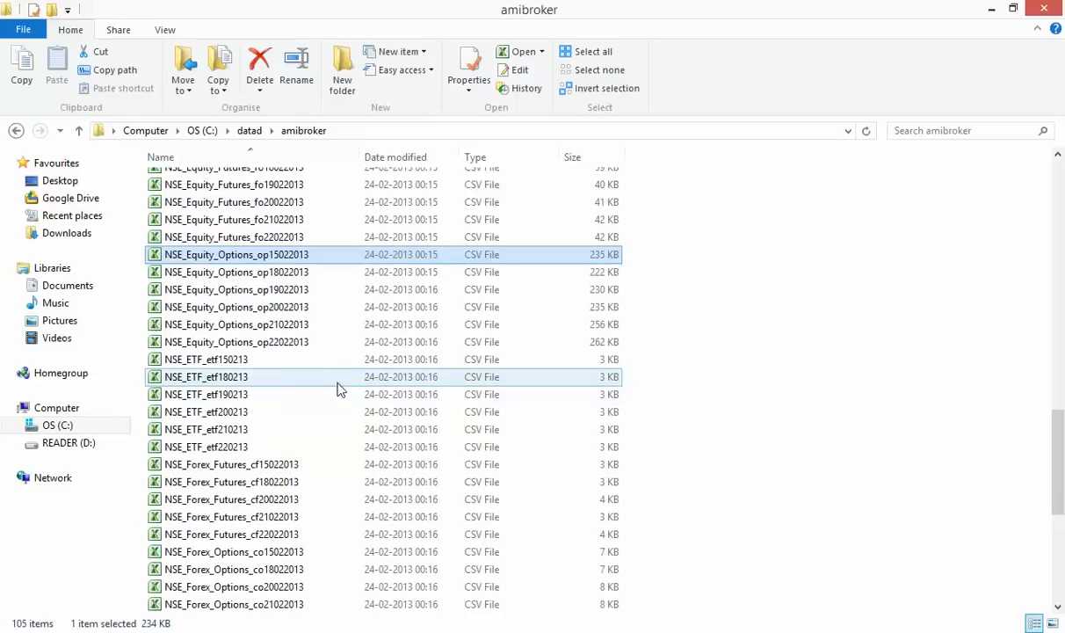
left_click(263, 363)
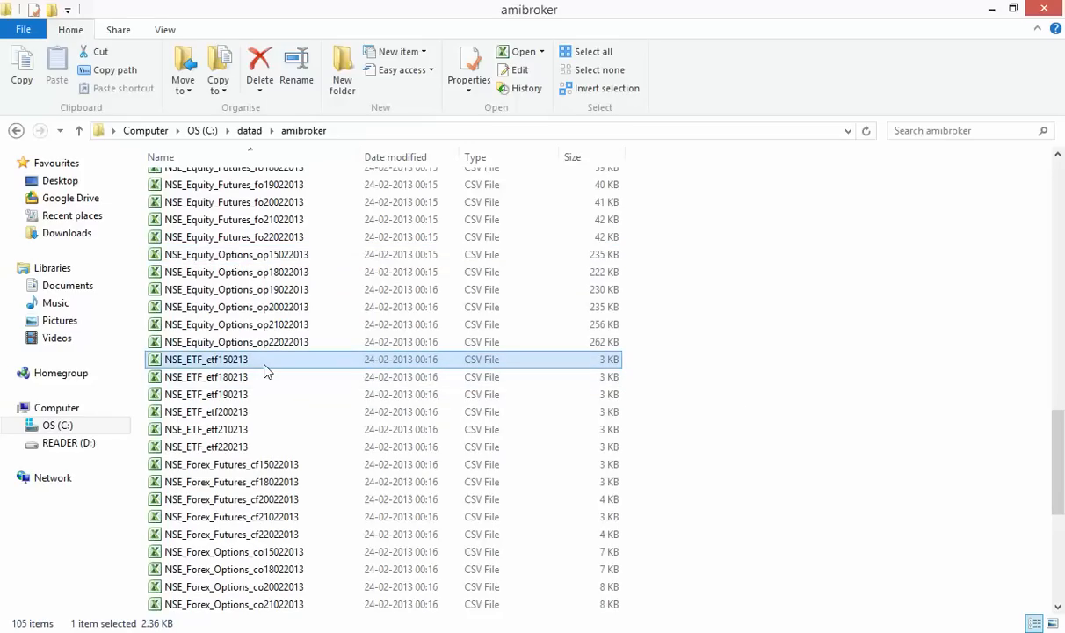
scroll(306, 402, "down", 1)
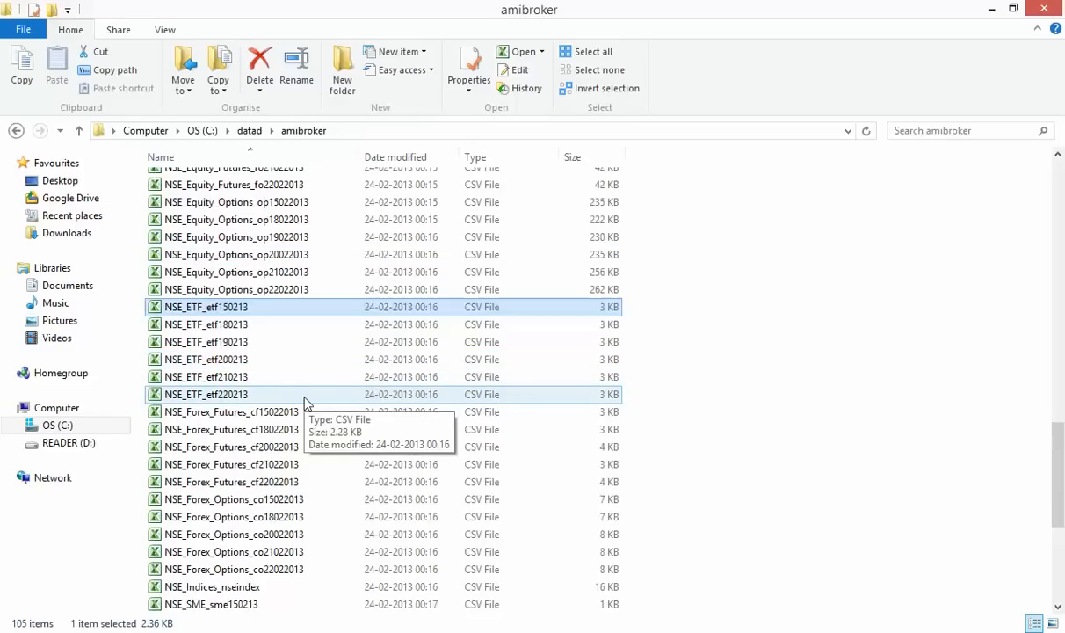
scroll(305, 402, "down", 1)
left_click(324, 362)
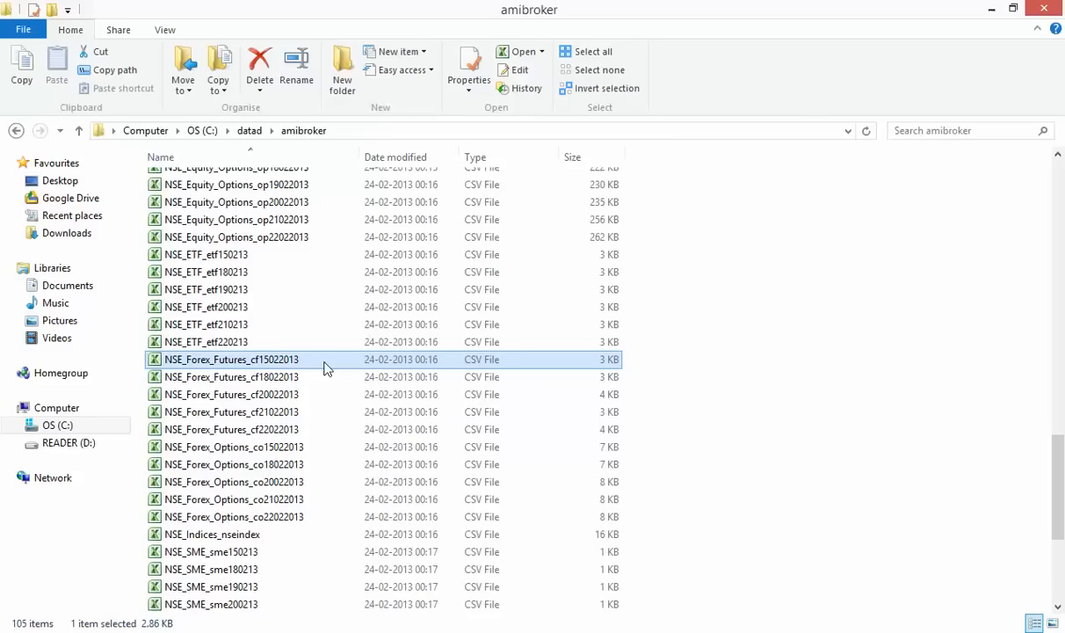
scroll(318, 439, "down", 2)
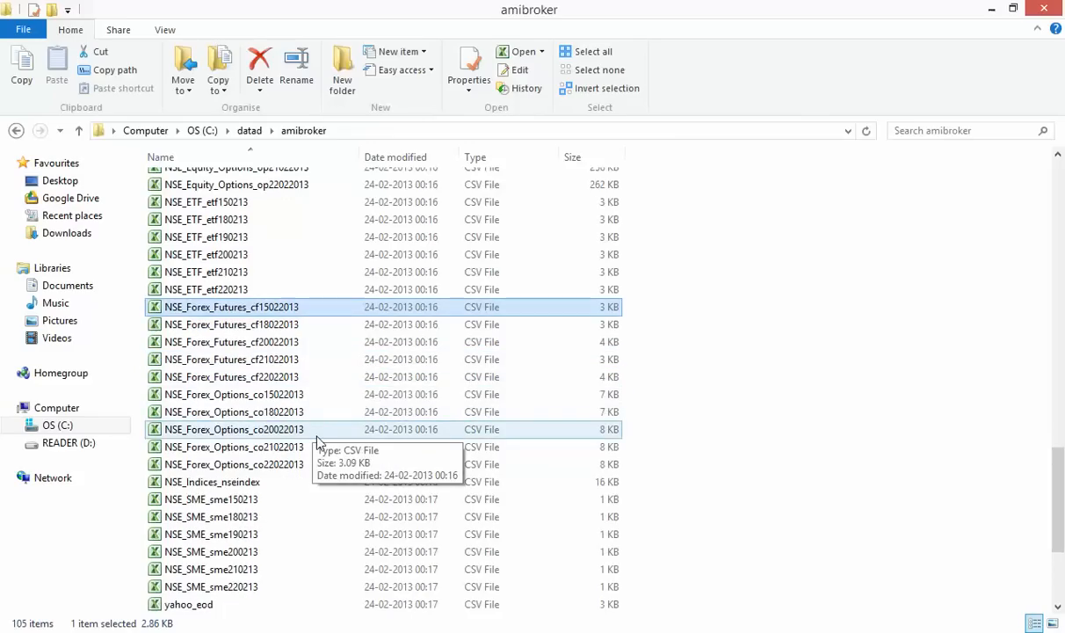
left_click(303, 415)
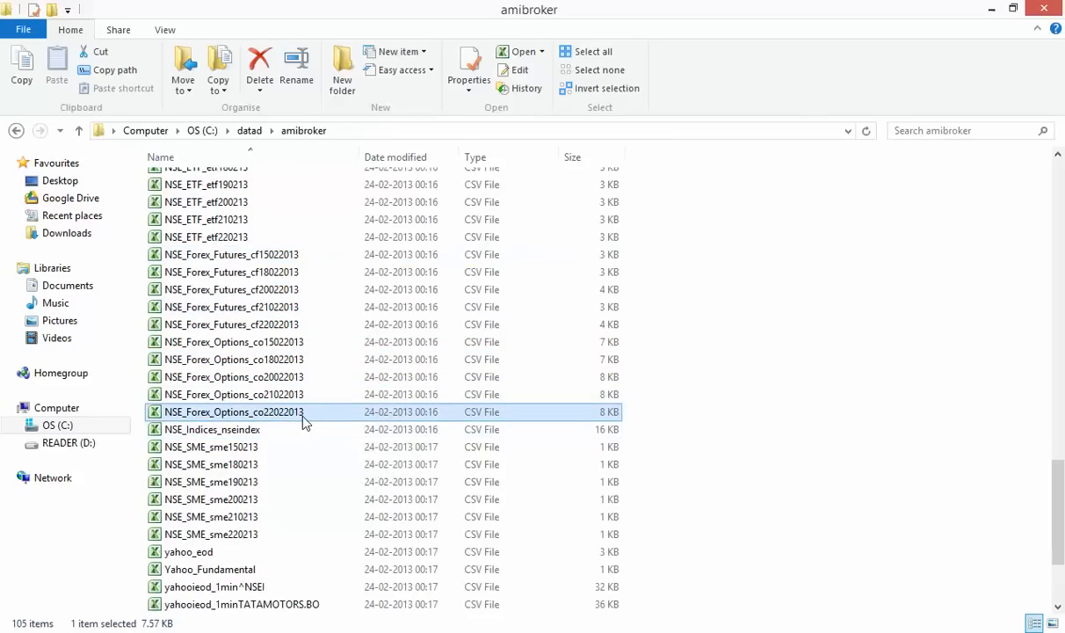
scroll(305, 422, "down", 1)
left_click(262, 384)
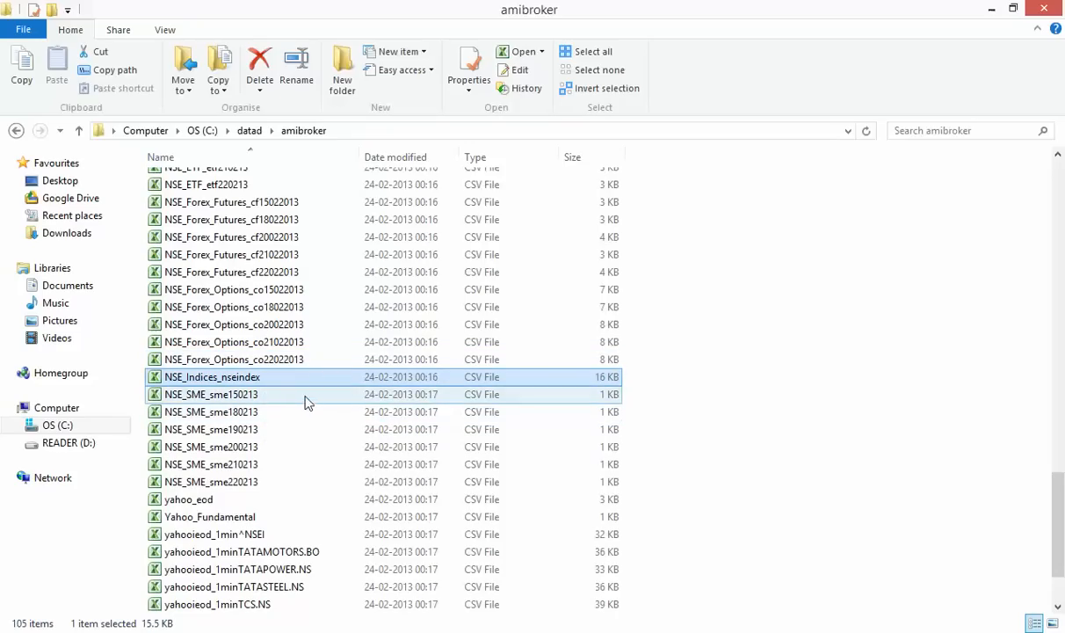
left_click(296, 397, "ctrl")
left_click(296, 398)
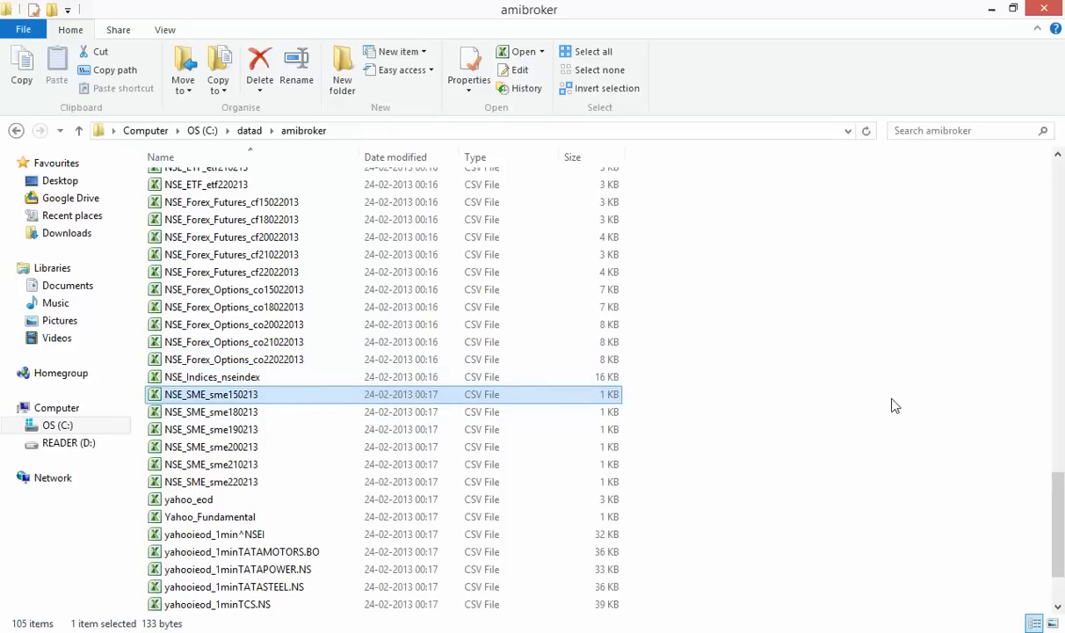
scroll(894, 405, "down", 2)
left_click(281, 415)
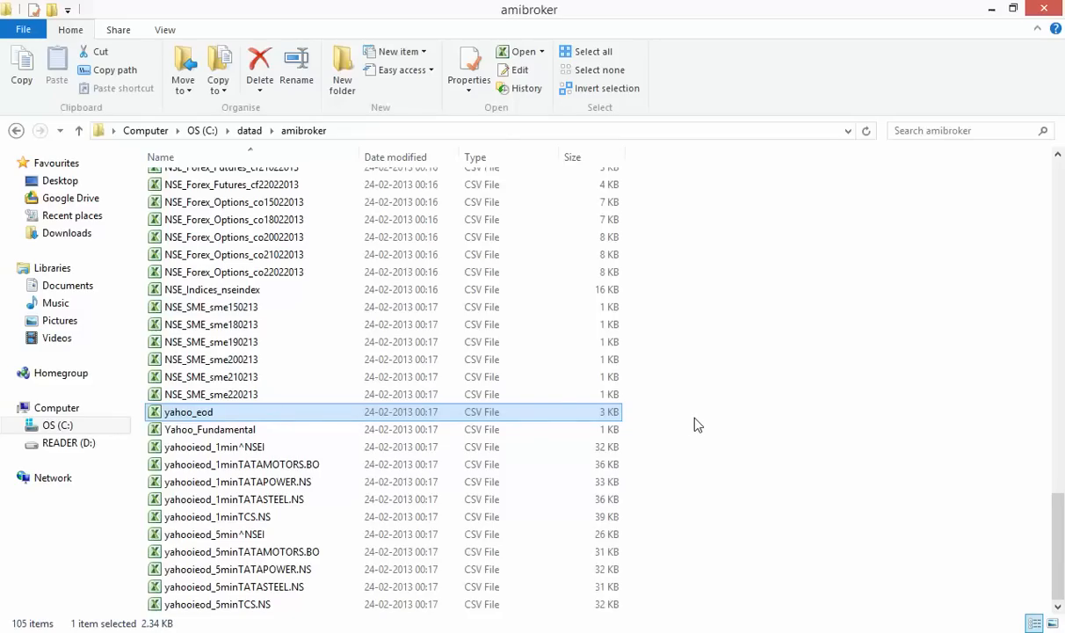
left_click(352, 431)
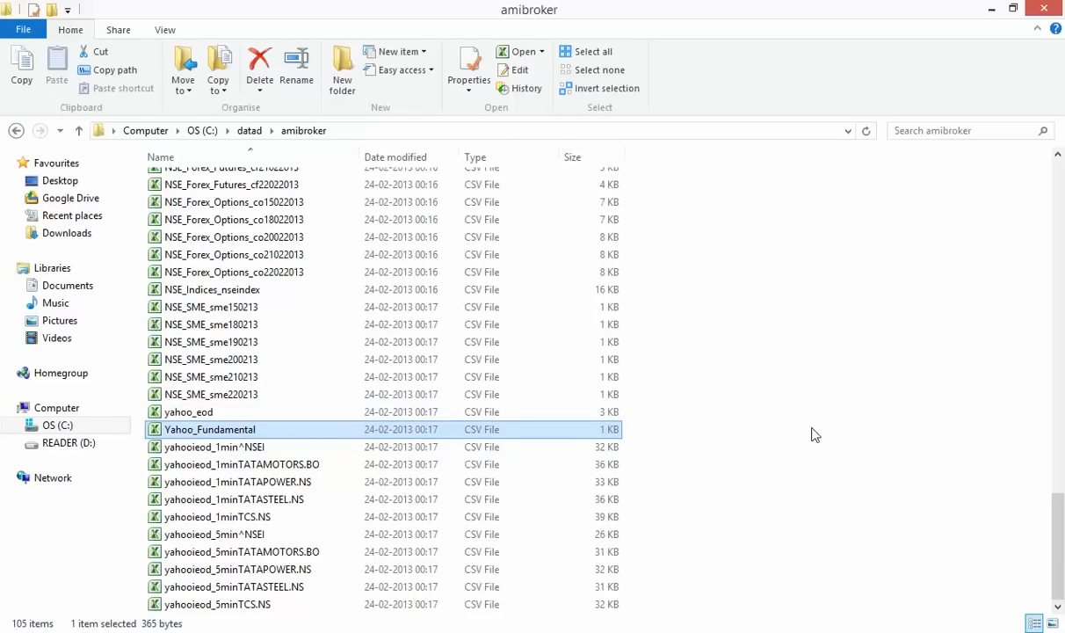
left_click(234, 447)
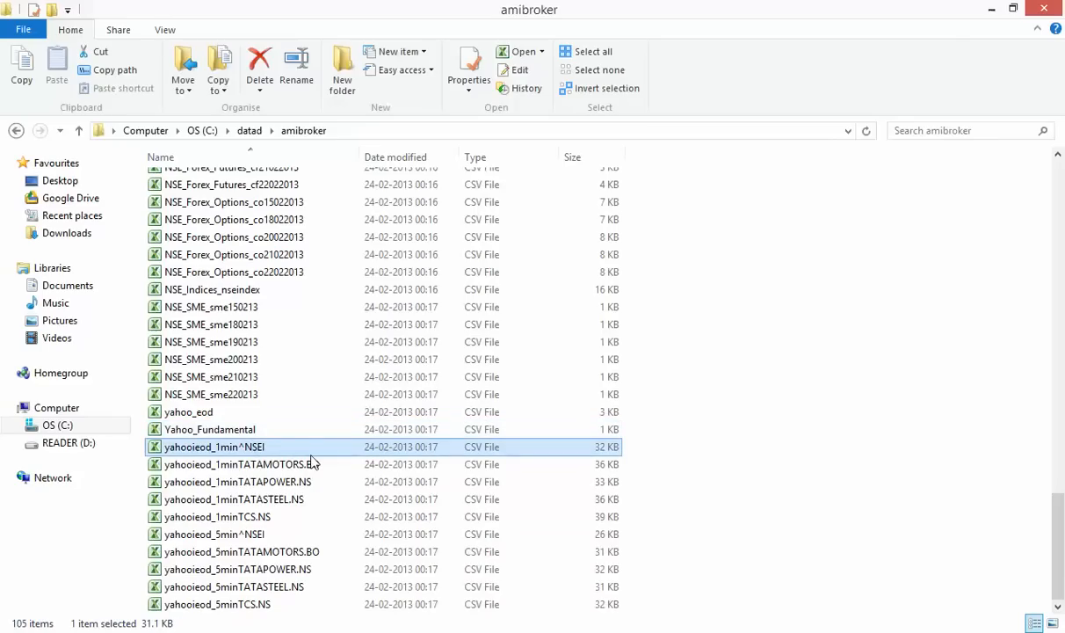
left_click(299, 552)
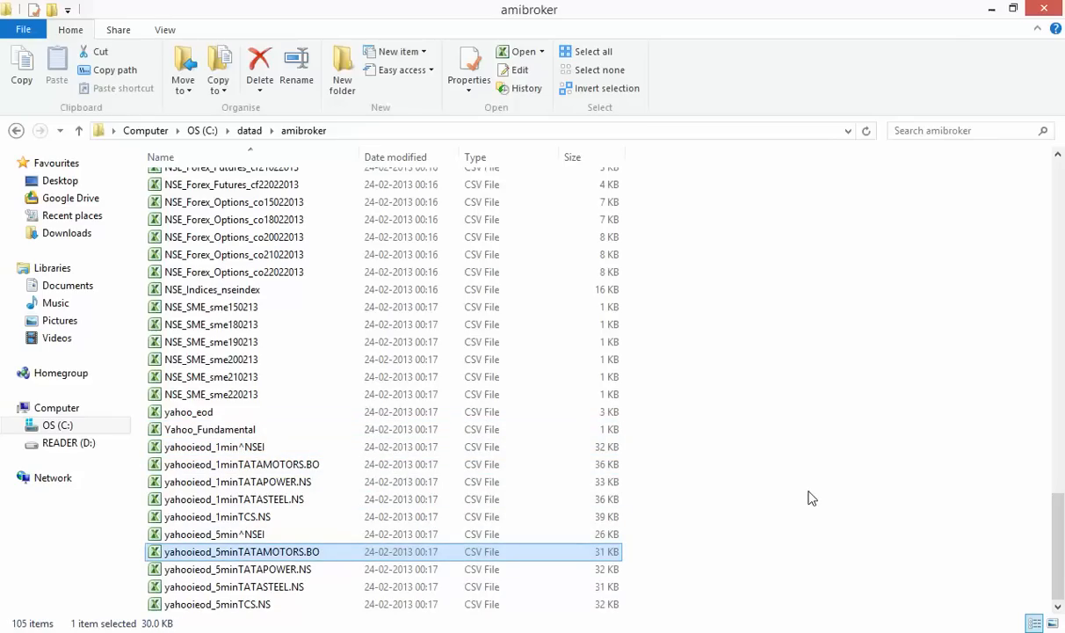
left_click_drag(1059, 545, 1055, 175)
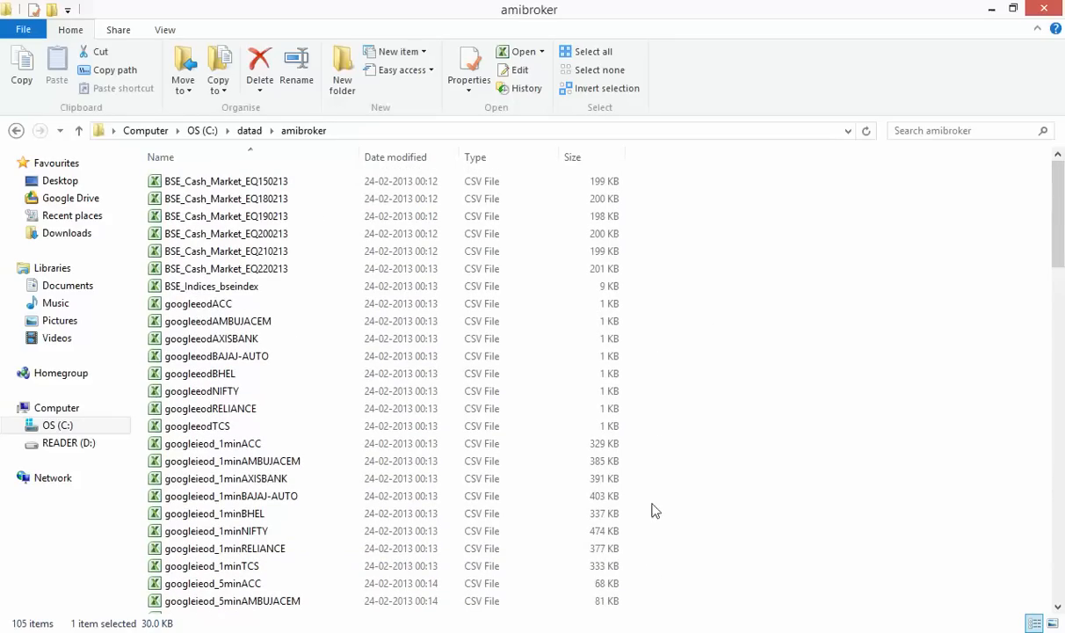
mouse_move(656, 632)
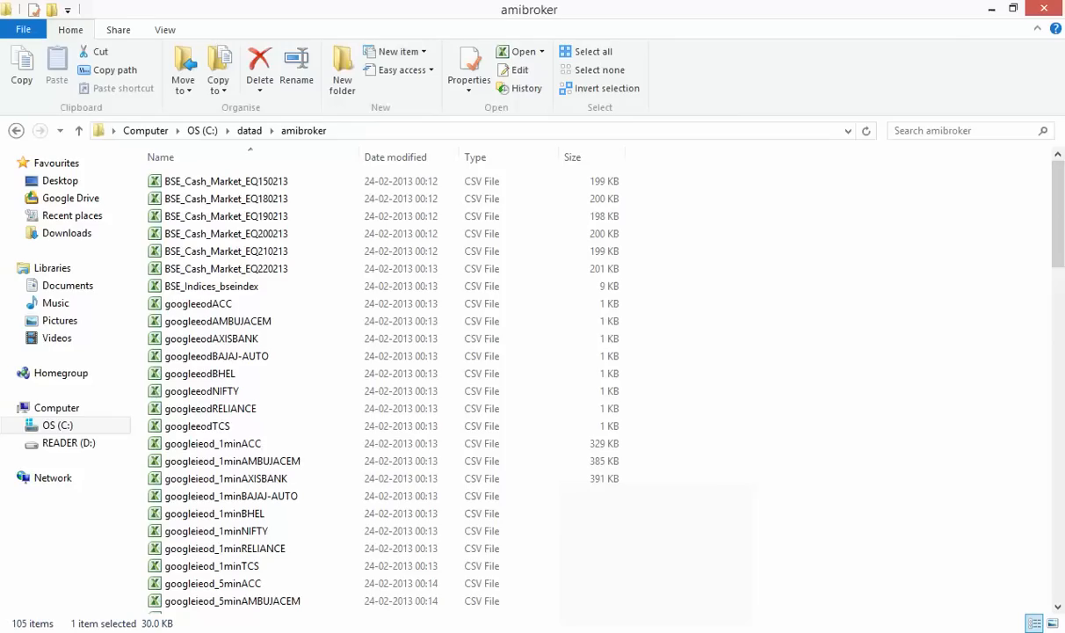
left_click(226, 182)
View BSE_Cash_Market_EQ150213.CSV in Notepad++, then close that document
right_click(227, 179)
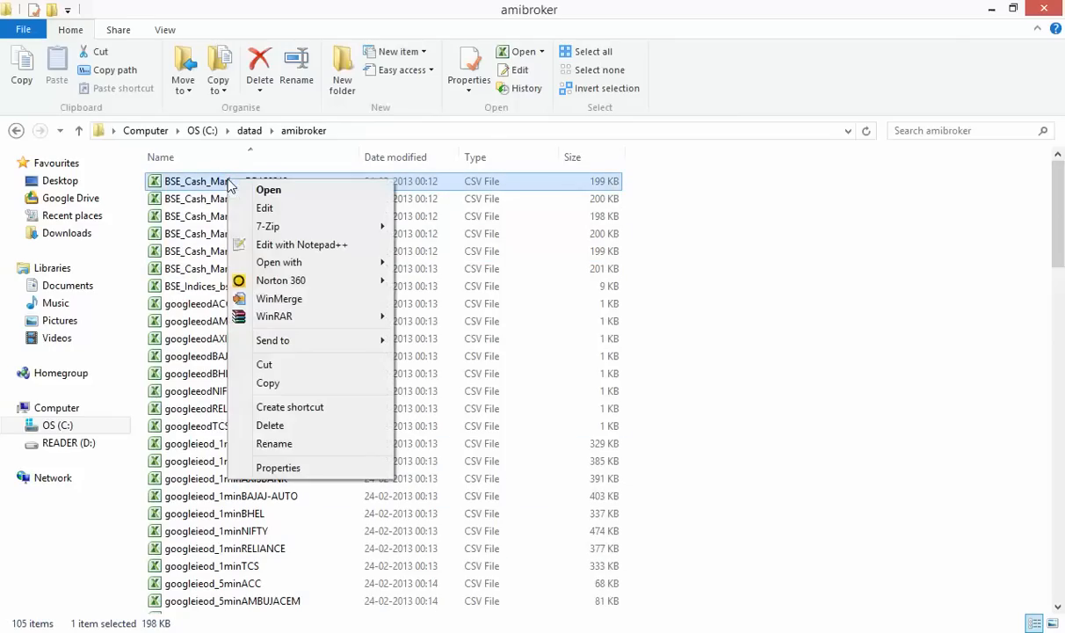
left_click(303, 245)
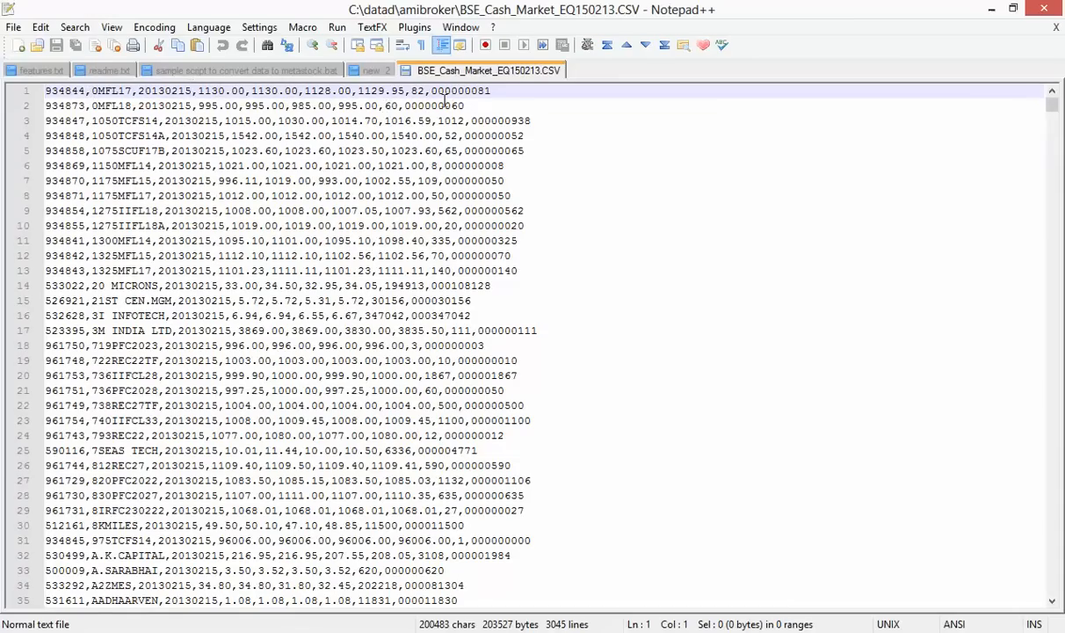
right_click(493, 79)
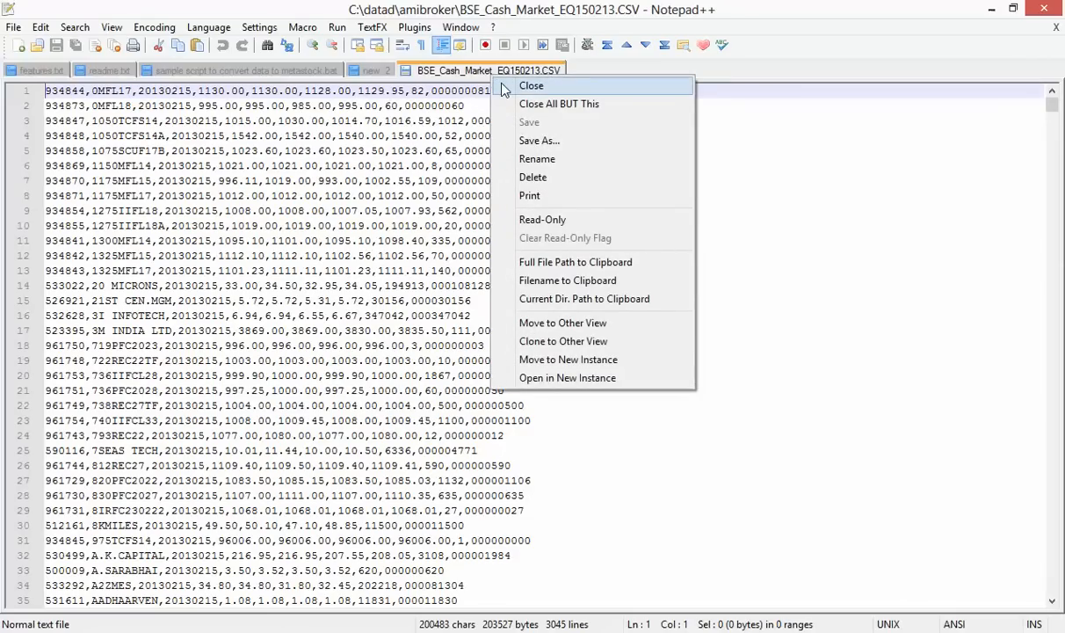
left_click(531, 86)
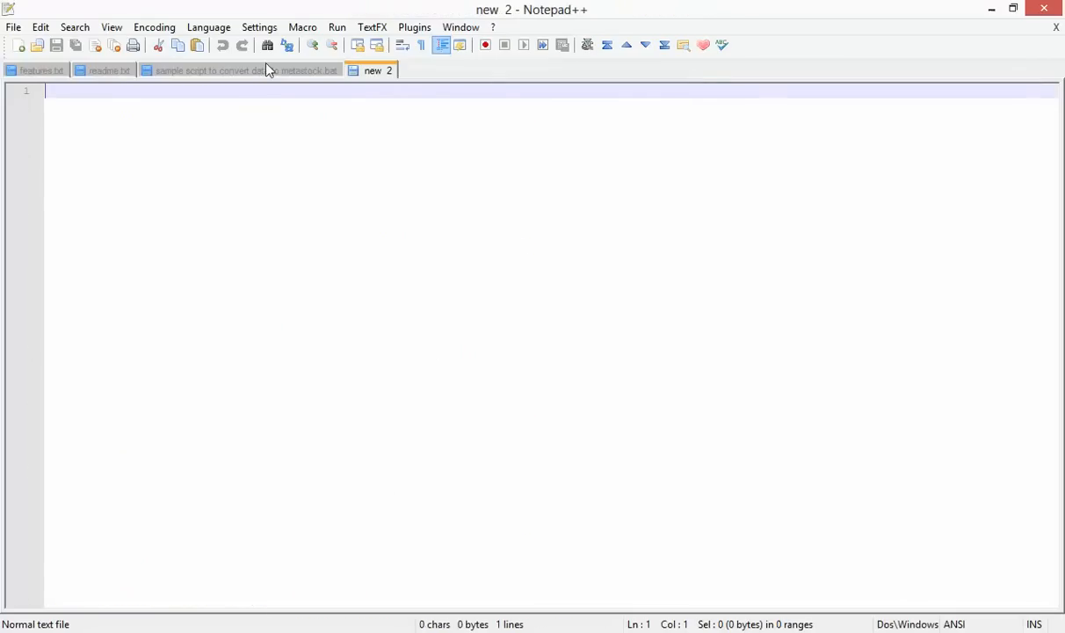
left_click(101, 76)
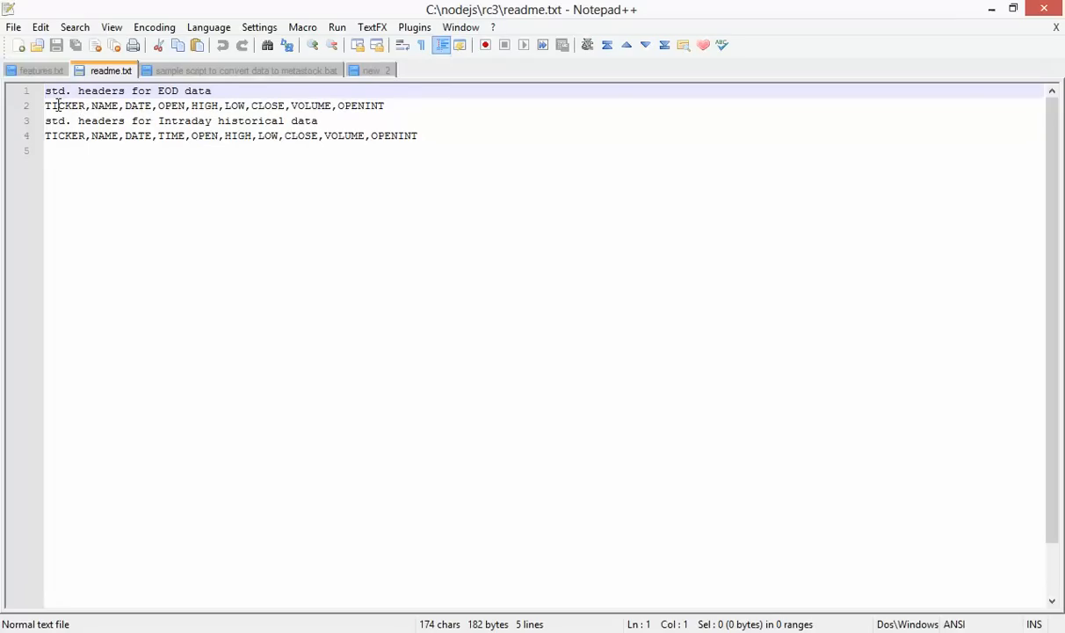
left_click(125, 105)
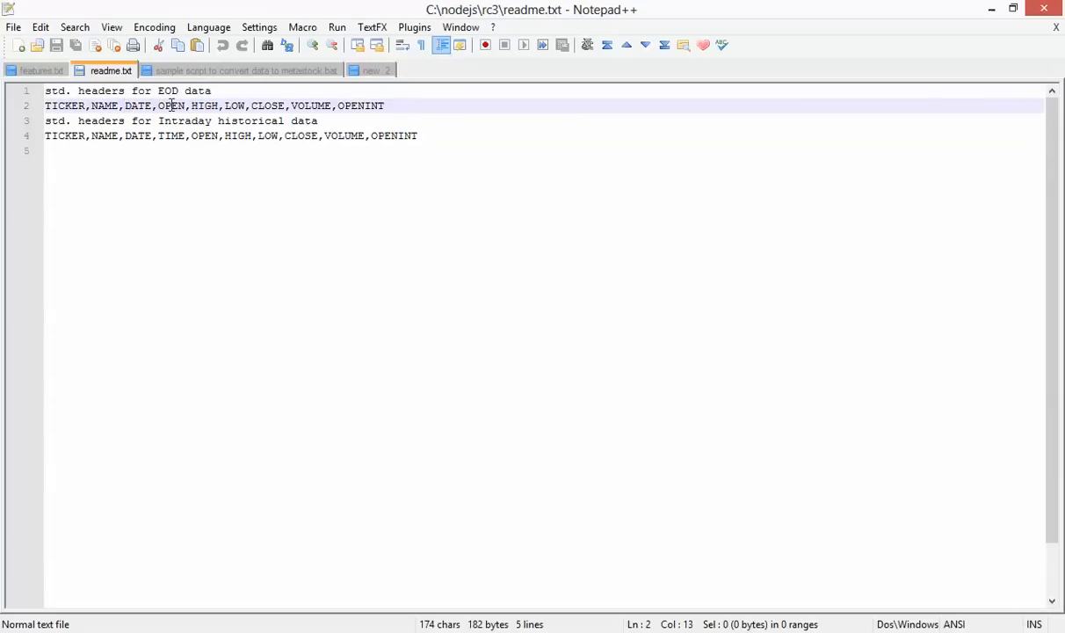
left_click(171, 105)
left_click(236, 106)
left_click(255, 107)
left_click(303, 105)
left_click(359, 106)
left_click_drag(395, 105, 43, 107)
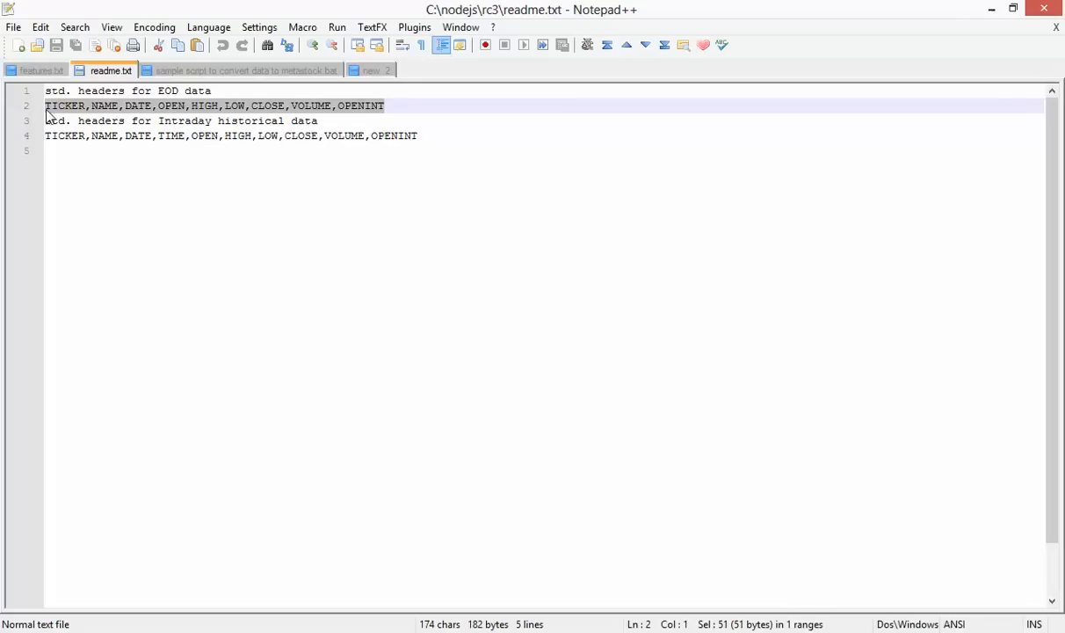
left_click(346, 108)
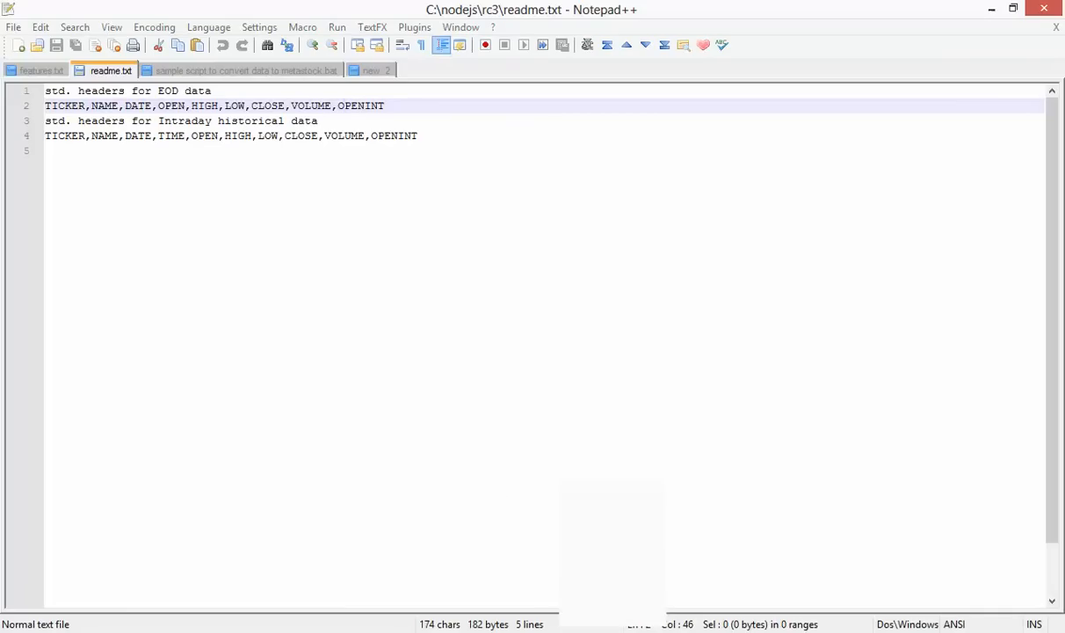
Switch to AmiBroker and check Database settings without changing anything
left_click(613, 631)
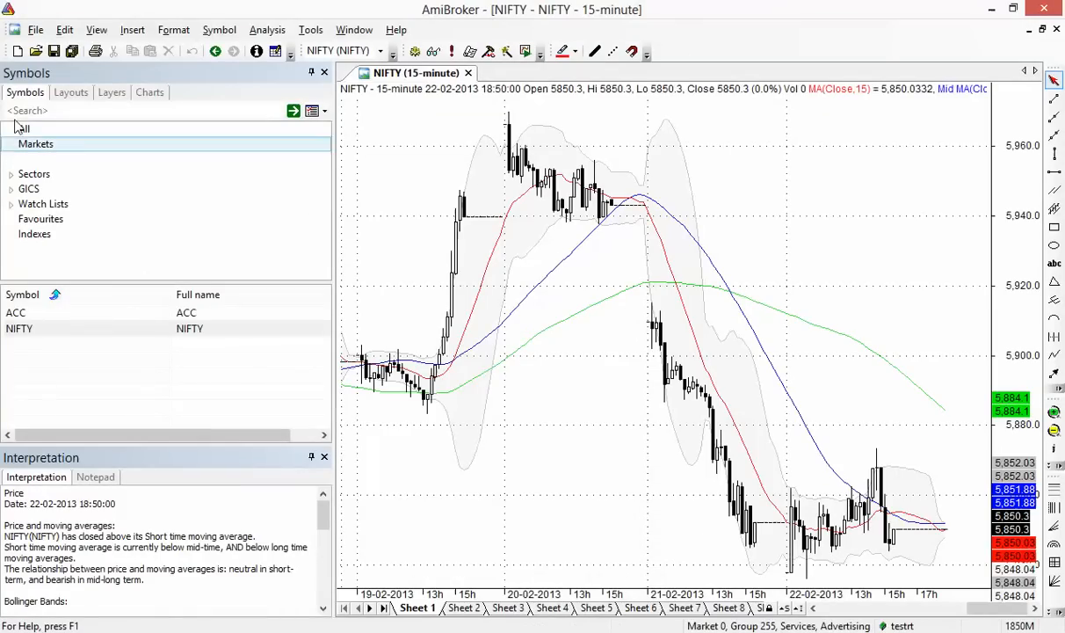
left_click(37, 31)
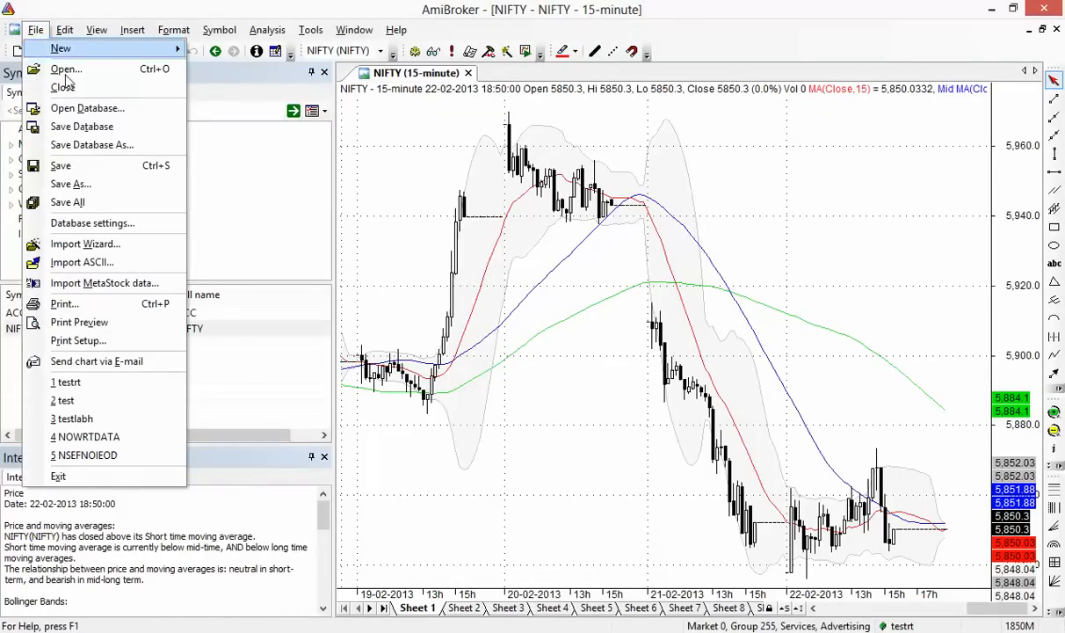
left_click(124, 225)
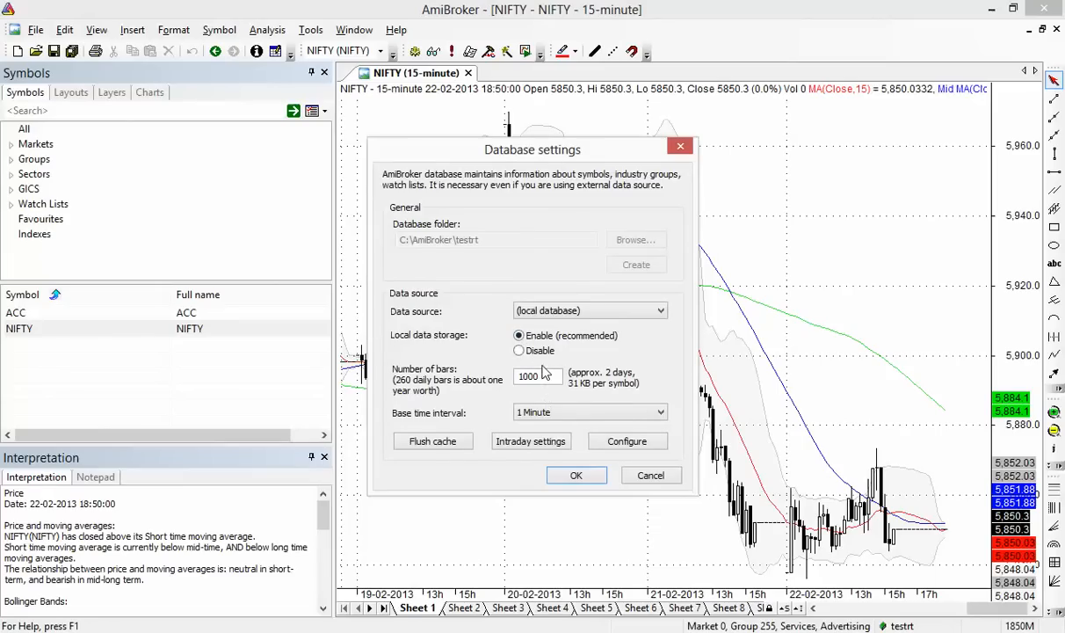
left_click(637, 475)
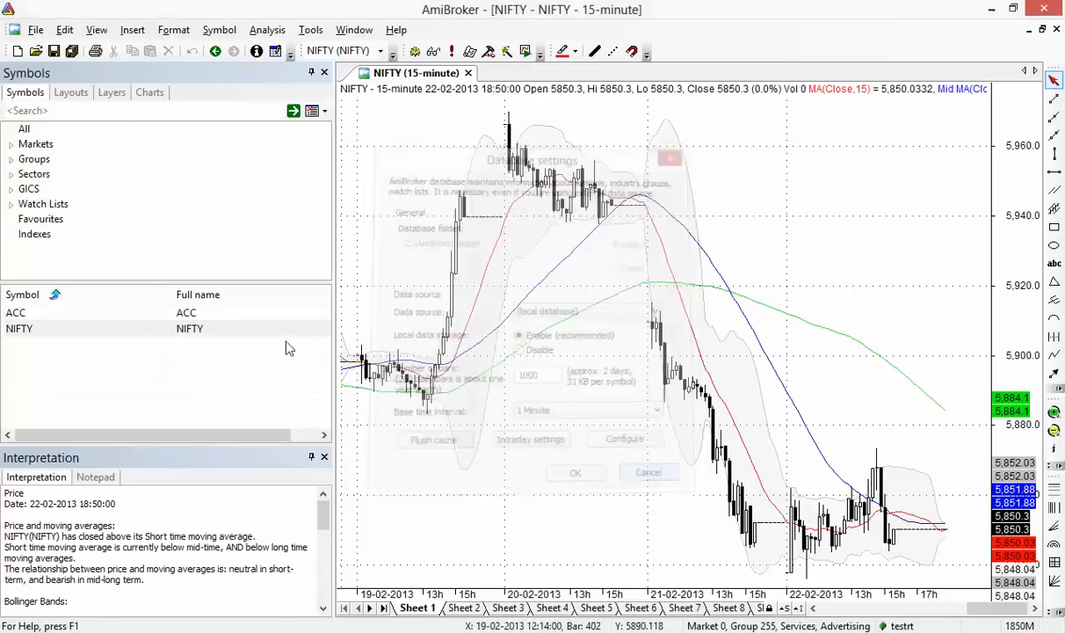
Load the recent test database, select all its symbols, then load testlabh
left_click(35, 30)
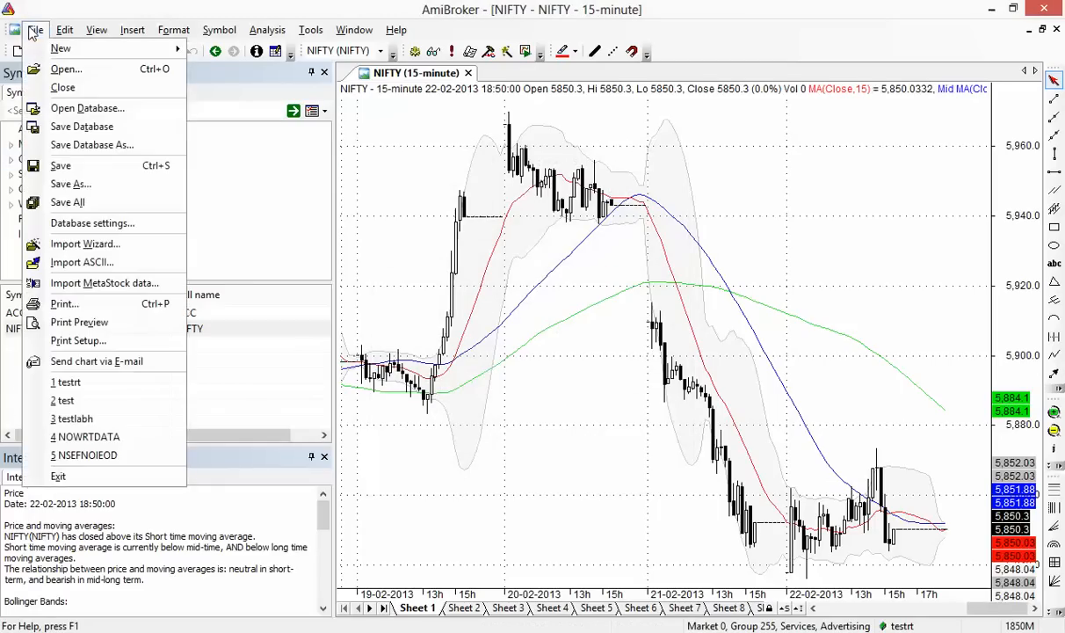
left_click(122, 395)
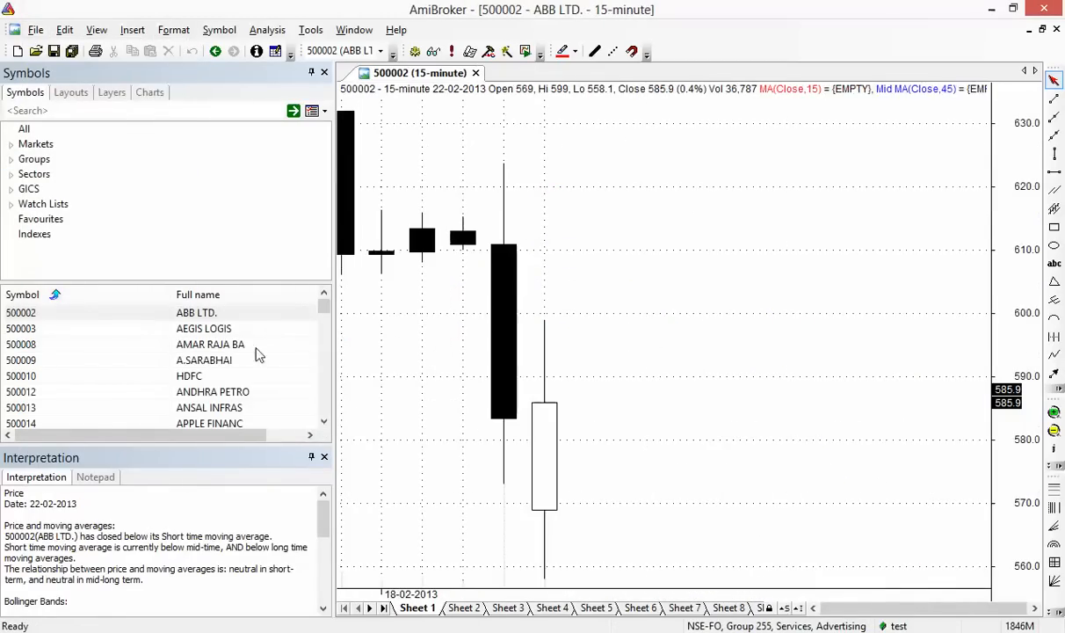
left_click(246, 352)
key("ctrl+a")
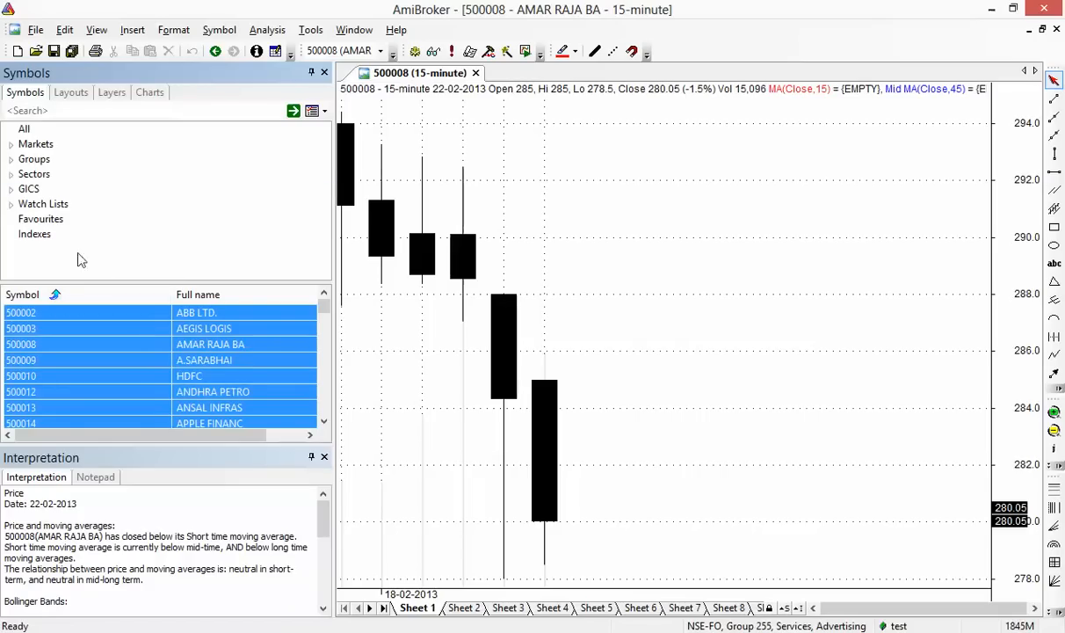
left_click(36, 29)
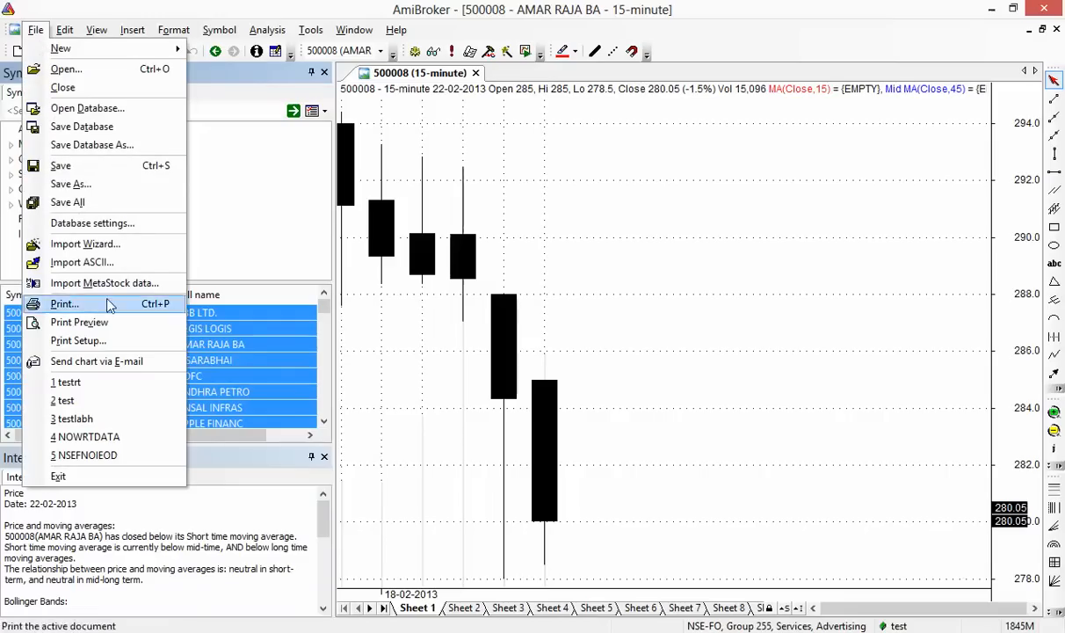
left_click(124, 423)
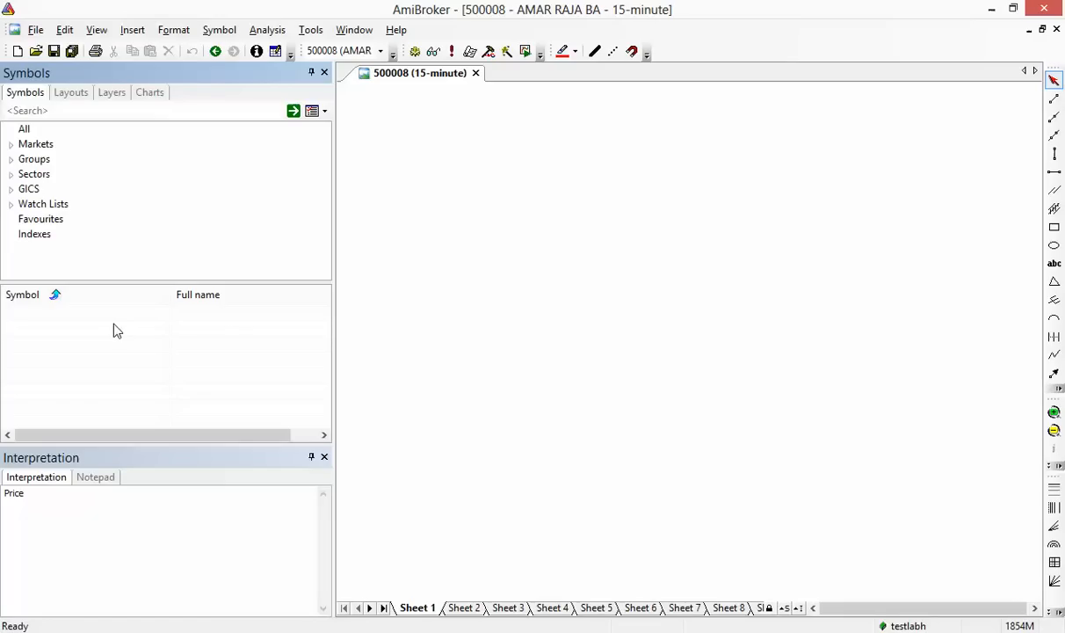
Keep End-Of-Day as the base interval in the testlabh database settings
left_click(35, 30)
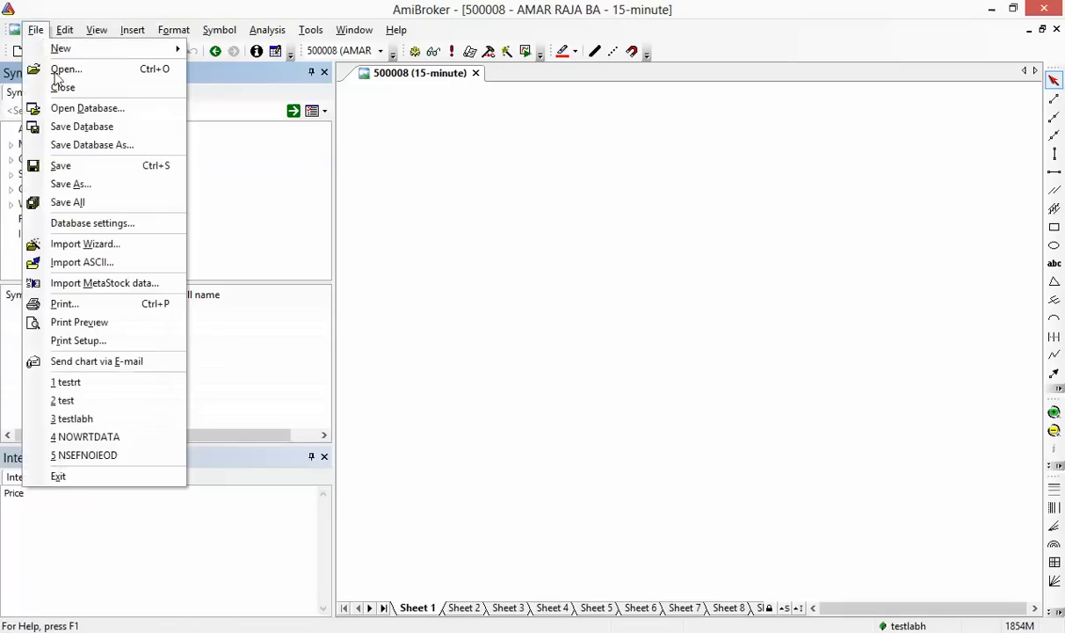
left_click(109, 223)
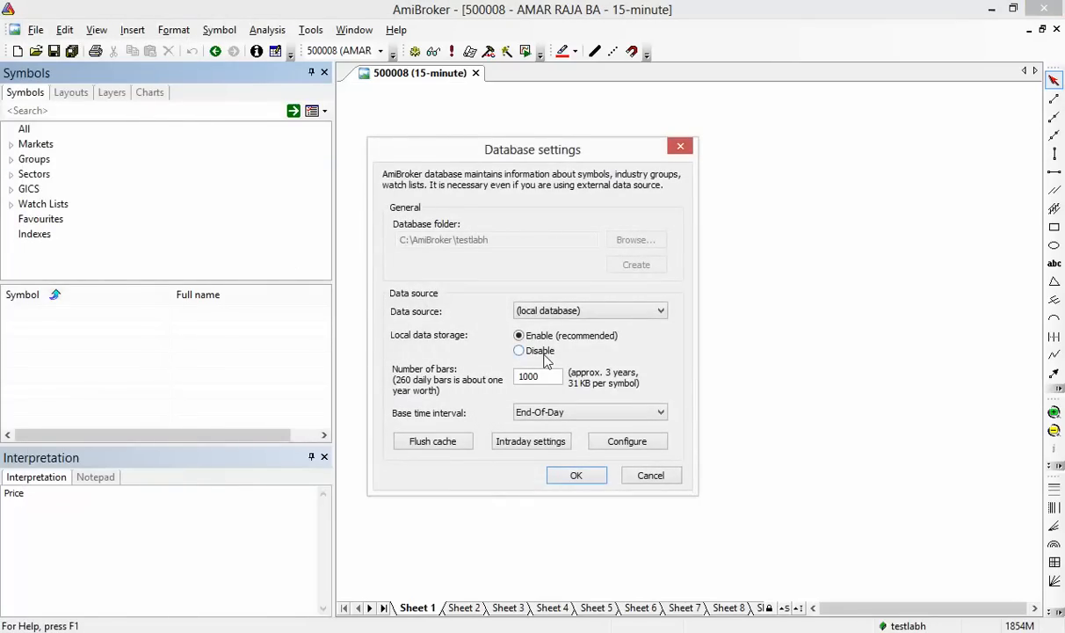
left_click(579, 420)
left_click(579, 419)
left_click(576, 476)
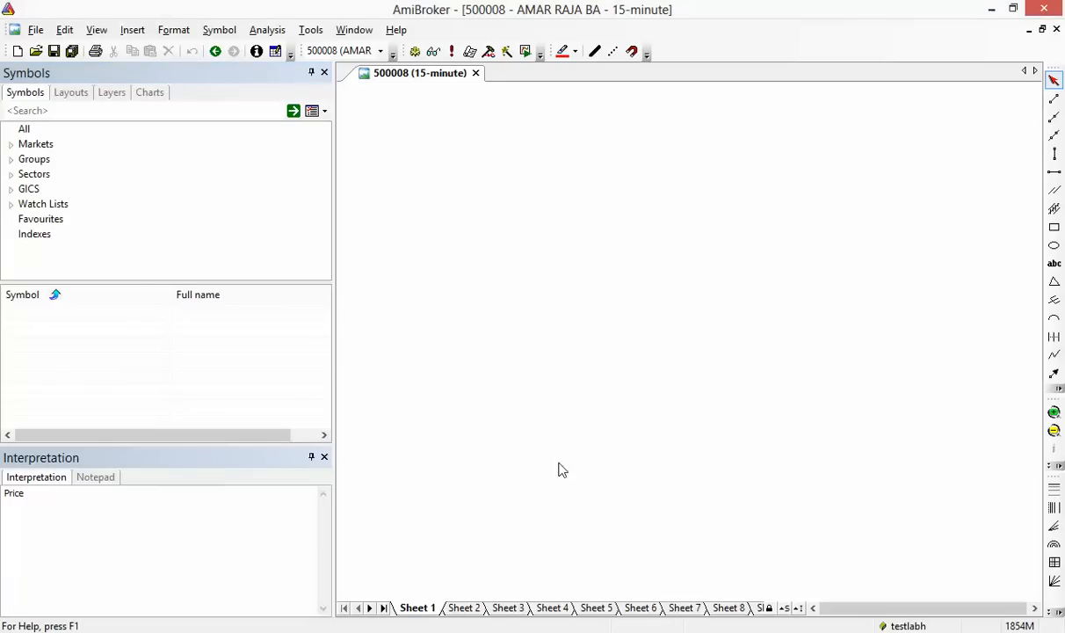
Launch the ASCII Import Wizard from the File menu
left_click(35, 31)
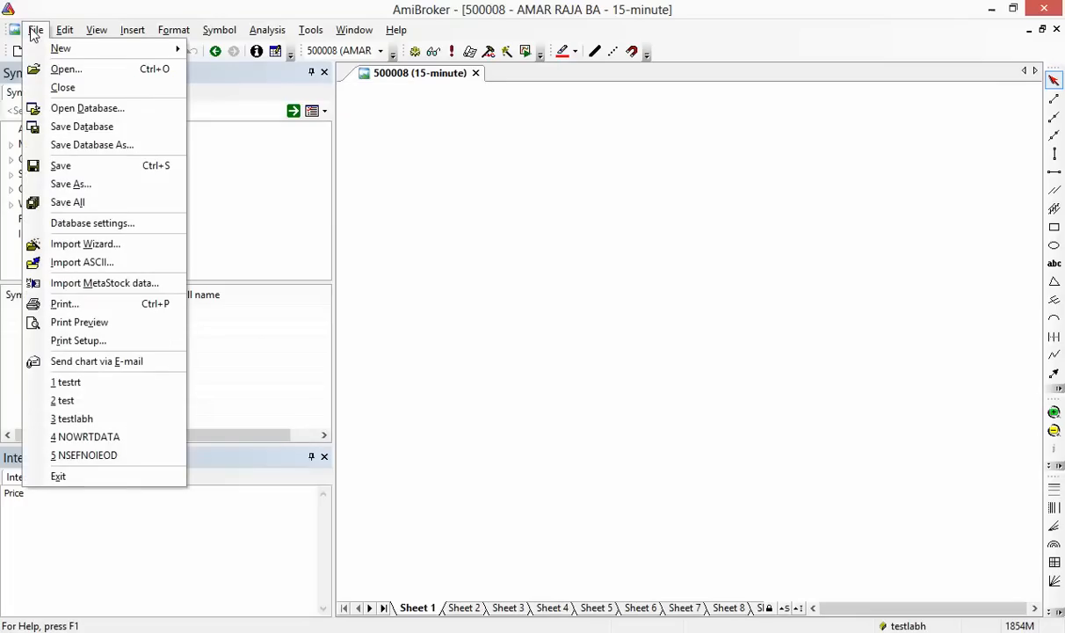
left_click(154, 245)
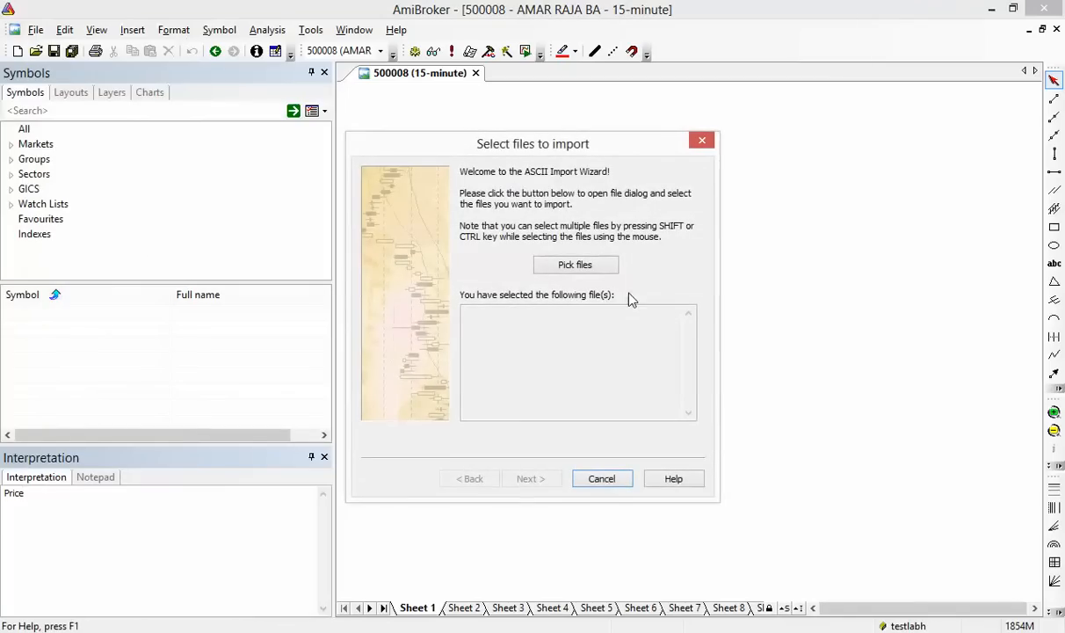
left_click(624, 483)
left_click(36, 30)
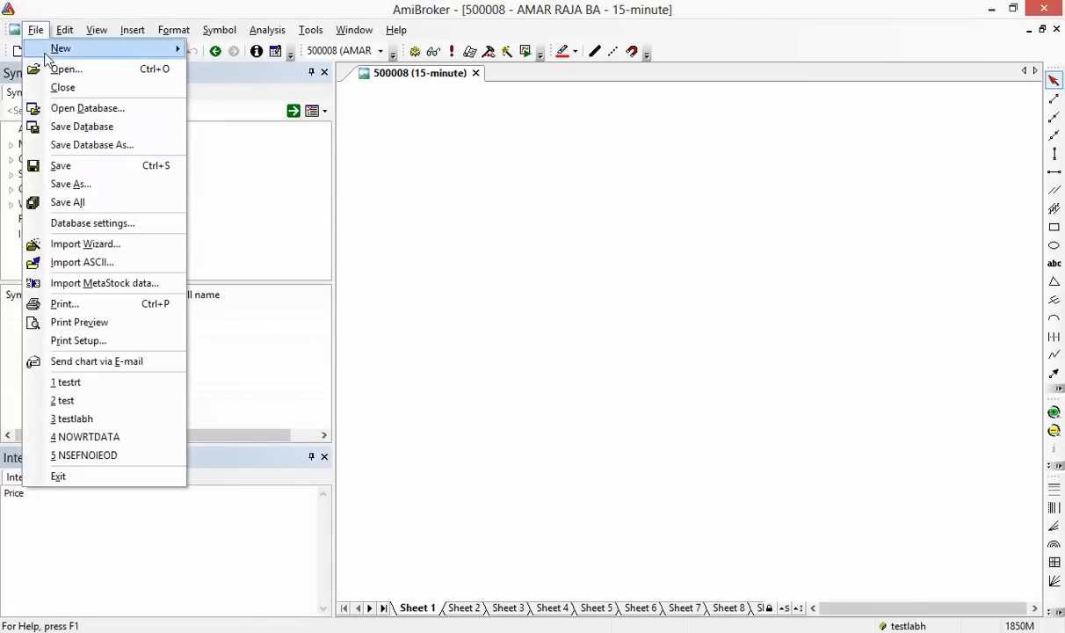
left_click(149, 247)
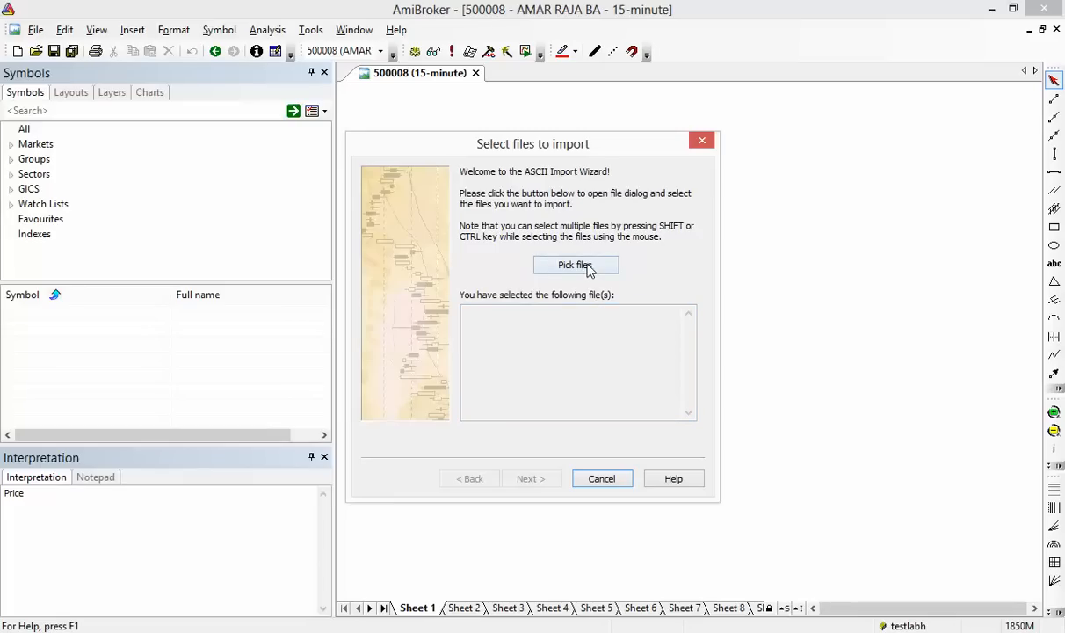
Pick BSE_Cash_Market_EQ150213.CSV from the amibroker folder as the import file
left_click(587, 268)
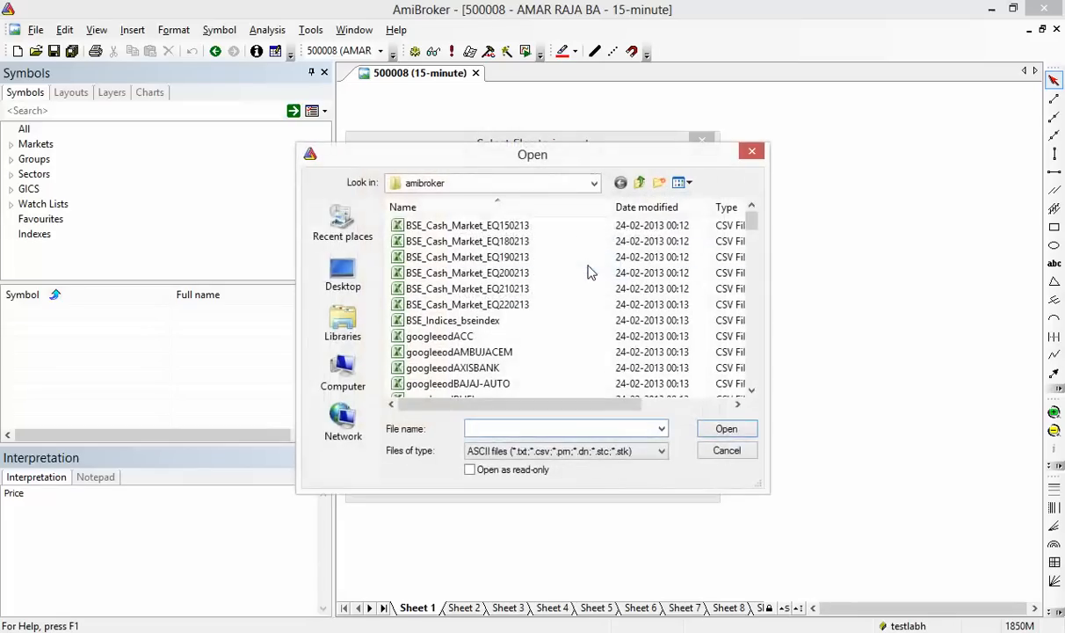
left_click(595, 186)
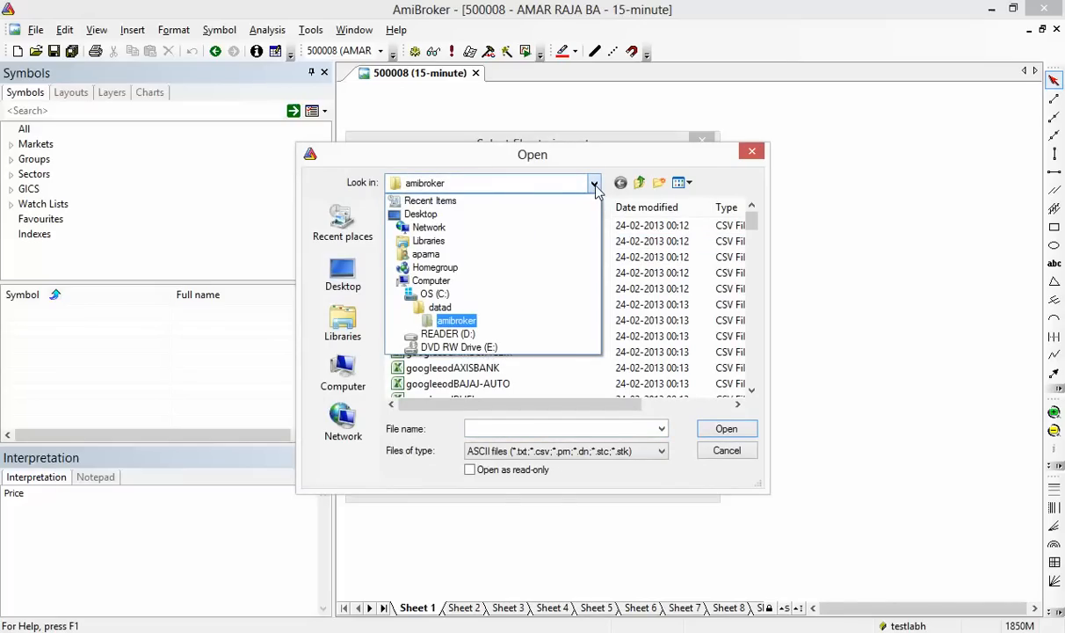
left_click(596, 188)
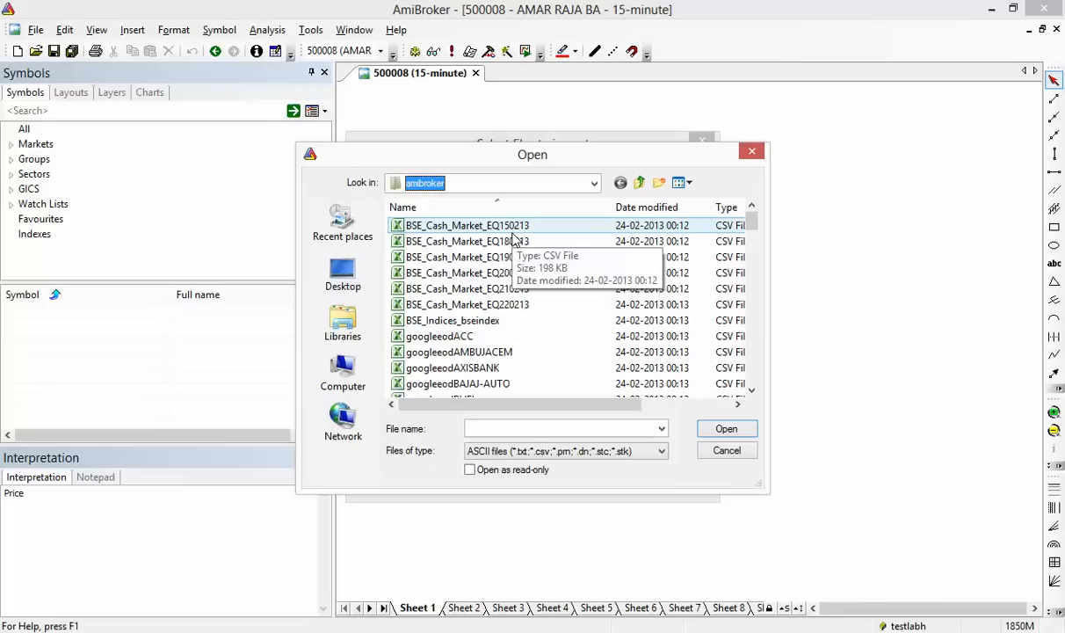
left_click(722, 431)
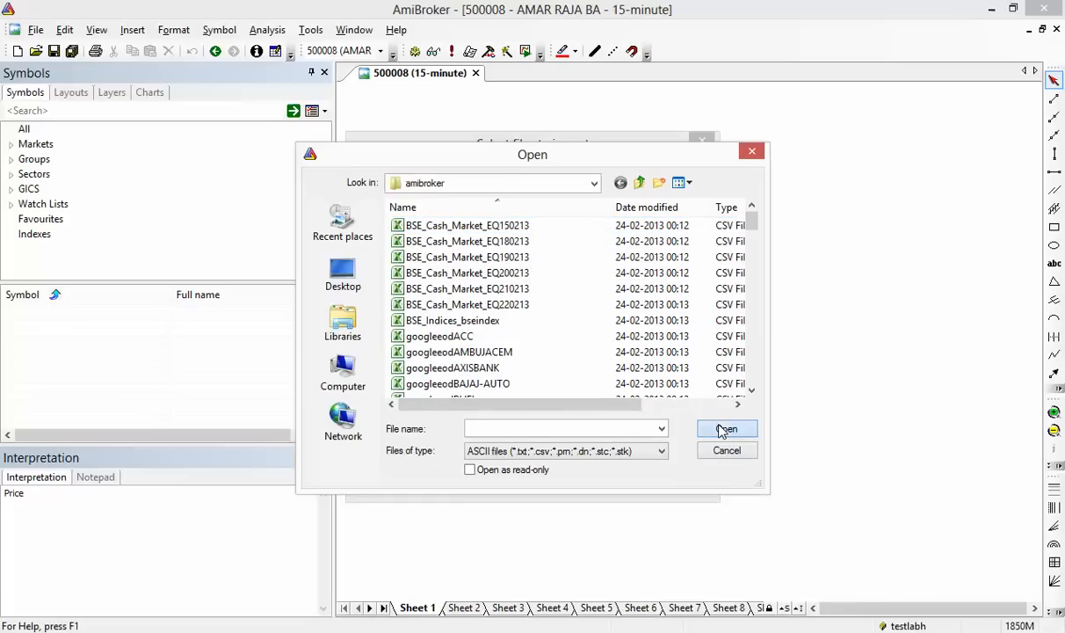
left_click(625, 452)
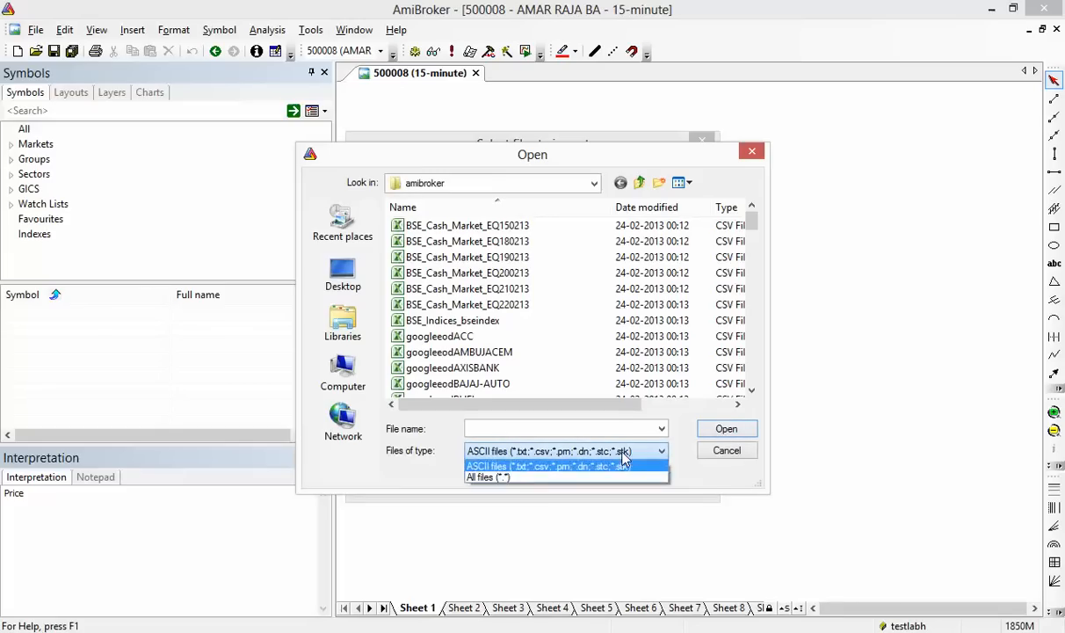
left_click(623, 456)
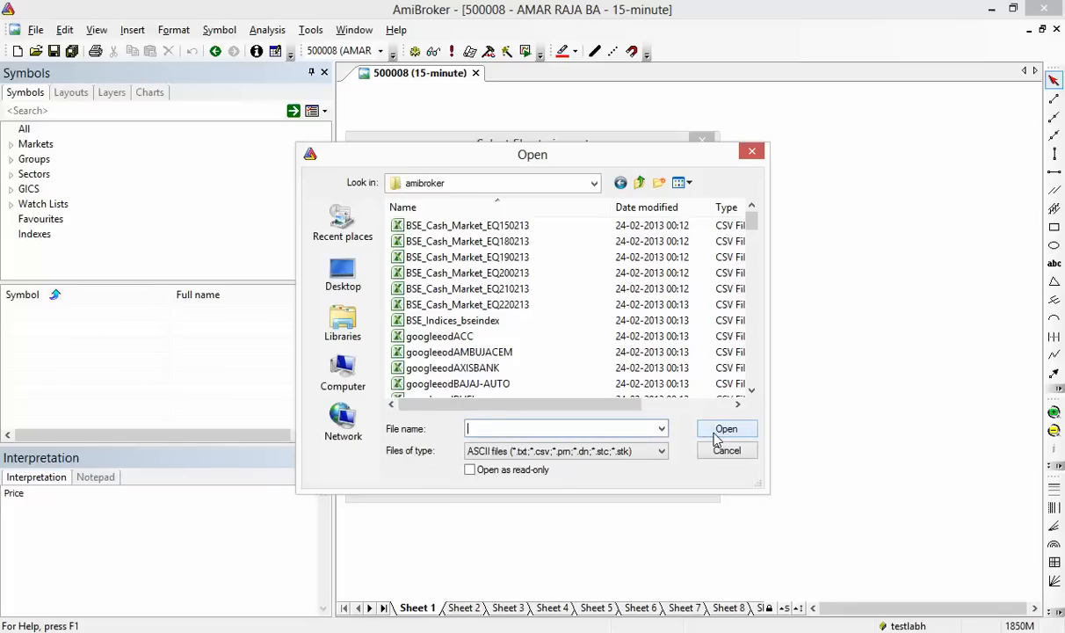
left_click(459, 244)
left_click(440, 226)
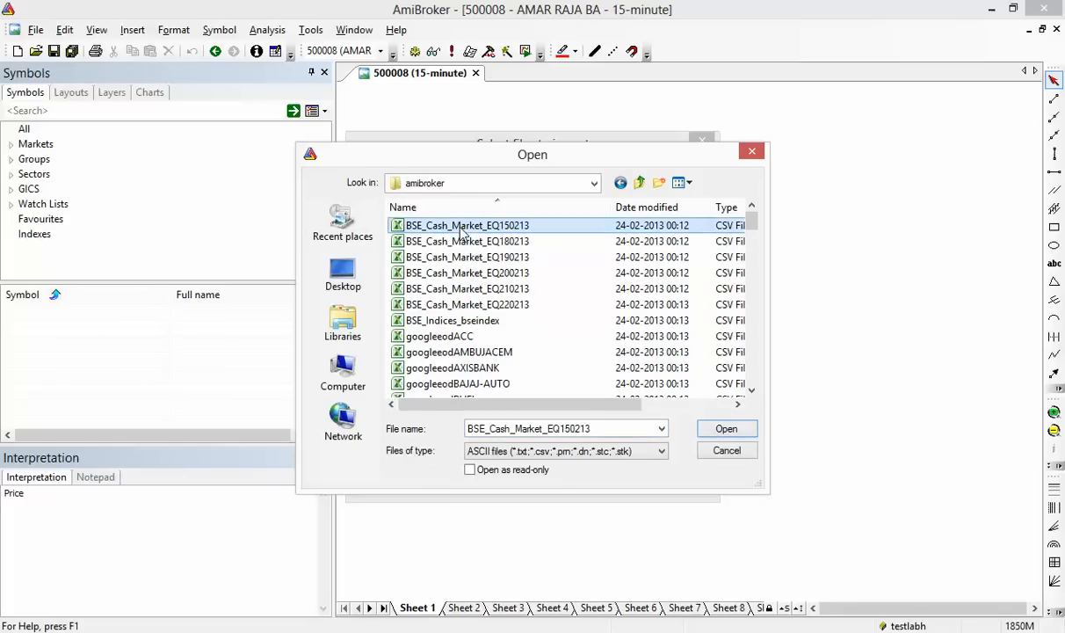
left_click(716, 429)
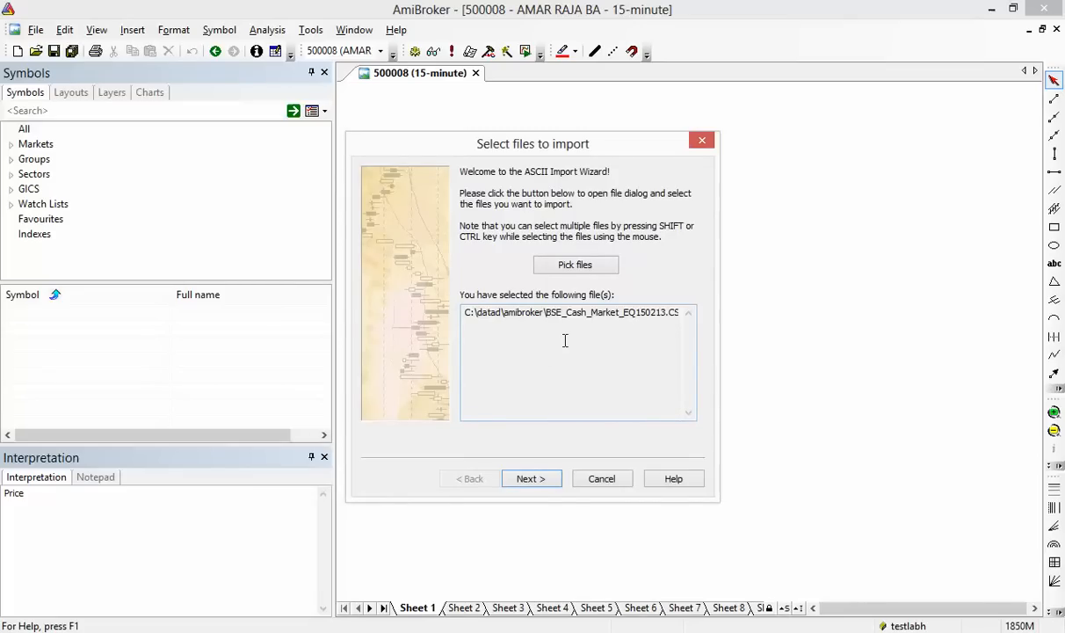
Open Define fields beside the readme header list and set column 2 to Fullname
left_click(532, 479)
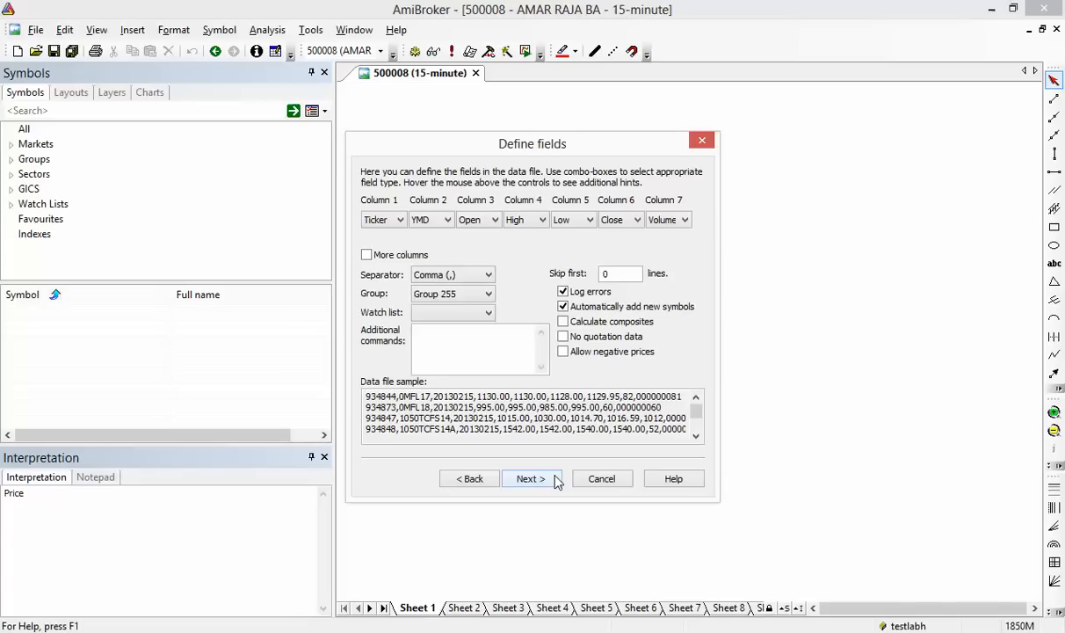
left_click(403, 257)
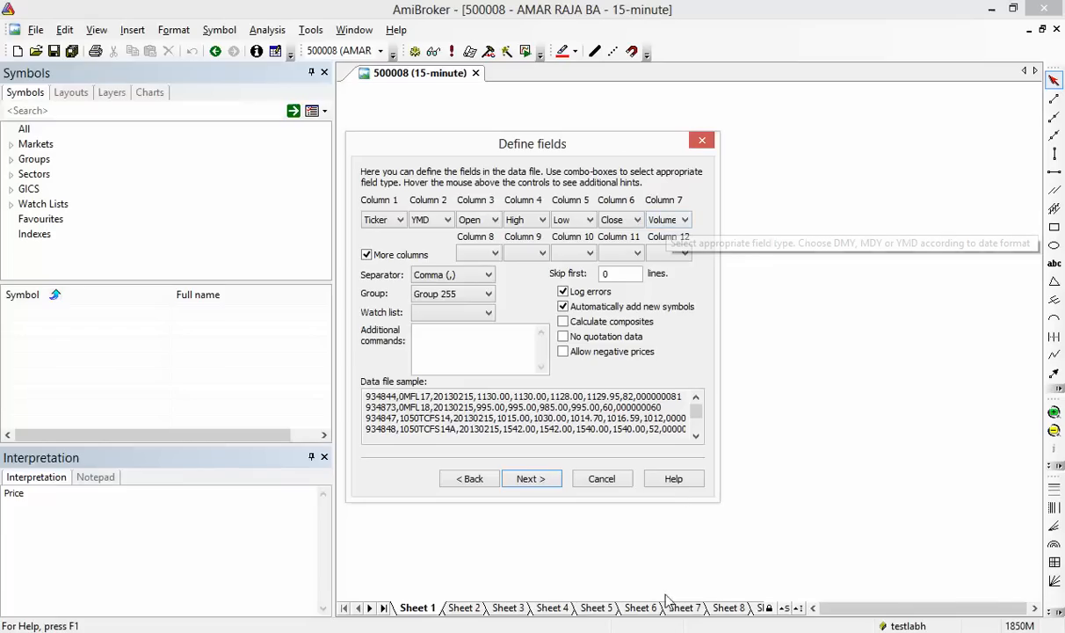
left_click(655, 631)
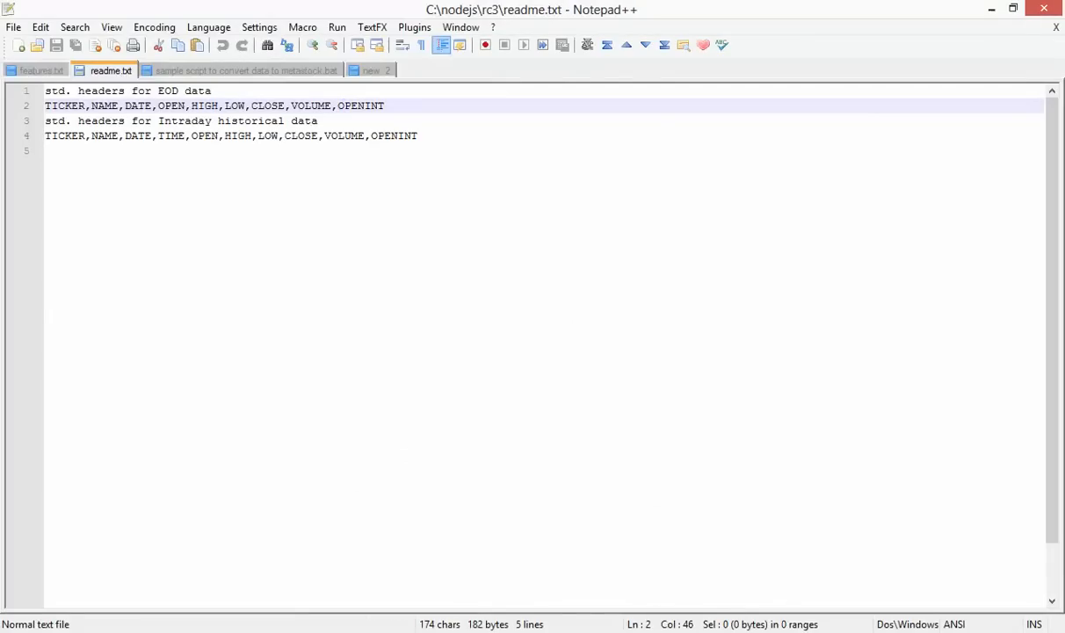
double_click(635, 11)
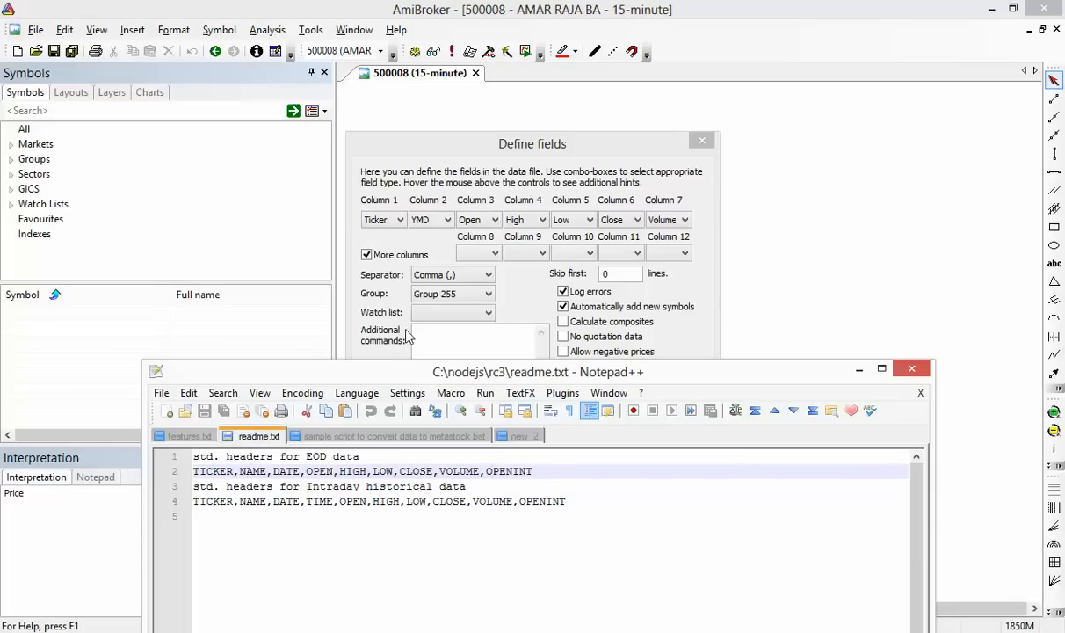
left_click(439, 221)
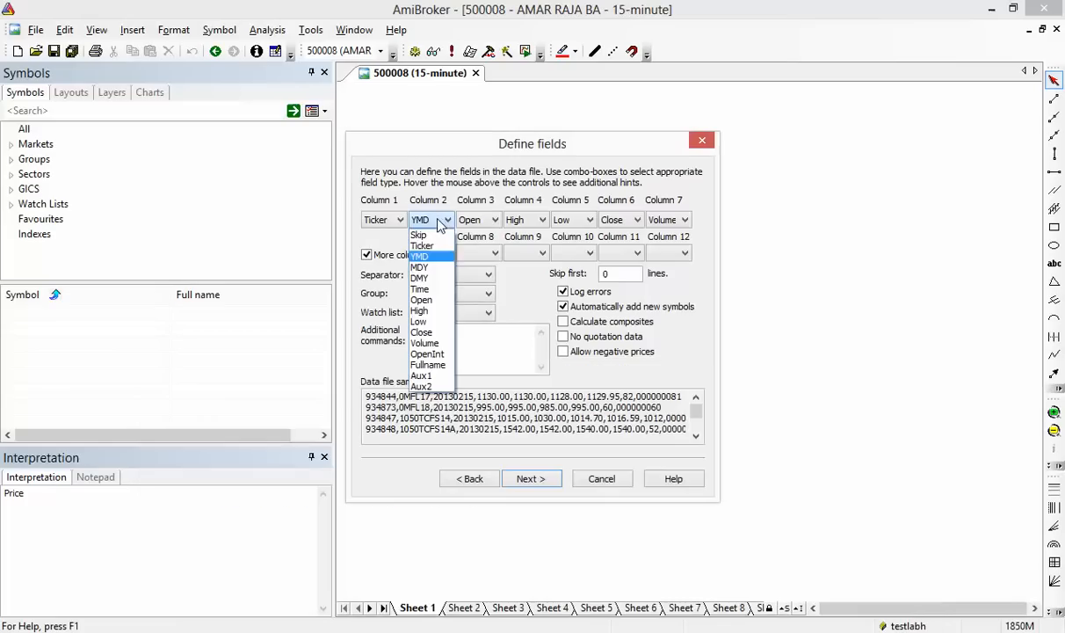
left_click(439, 364)
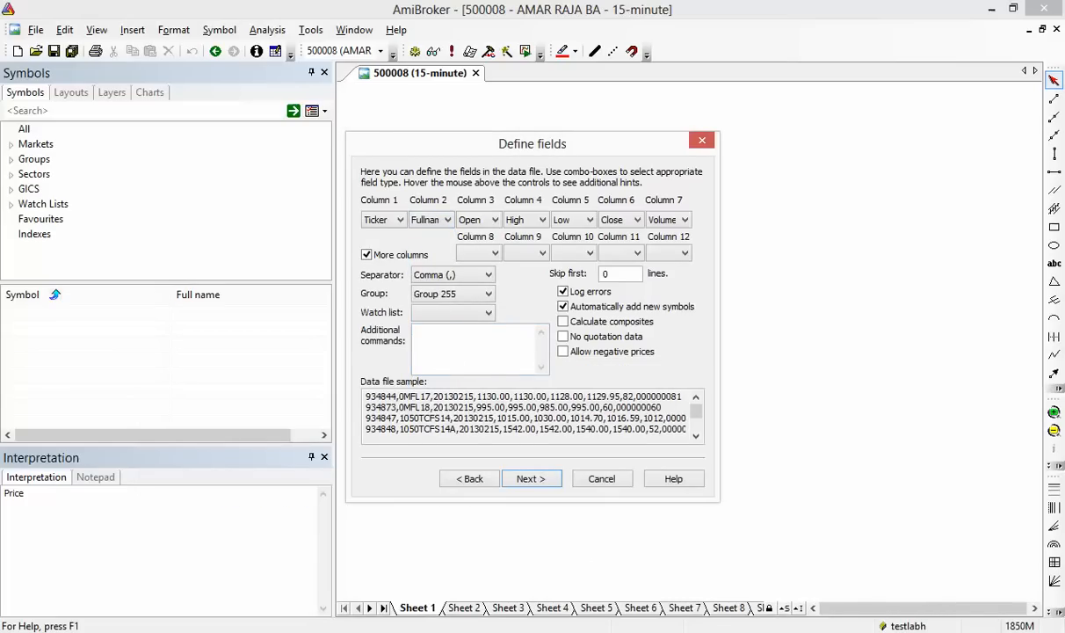
key("alt+Tab")
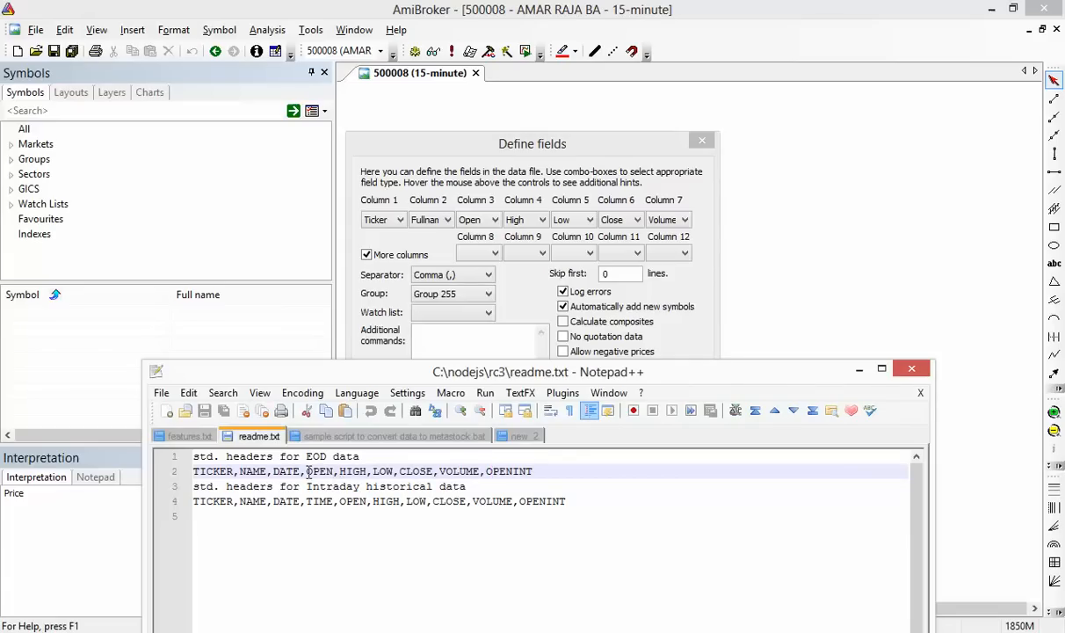
Map columns 3-7 as YMD date, Open, High, Low and Close
left_click(488, 220)
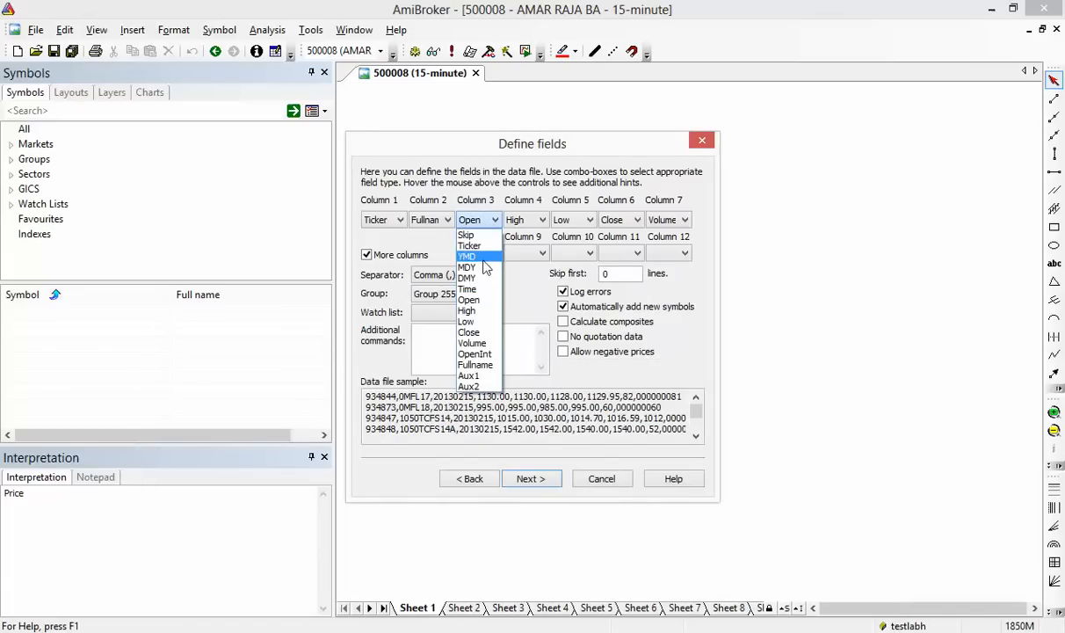
left_click(468, 255)
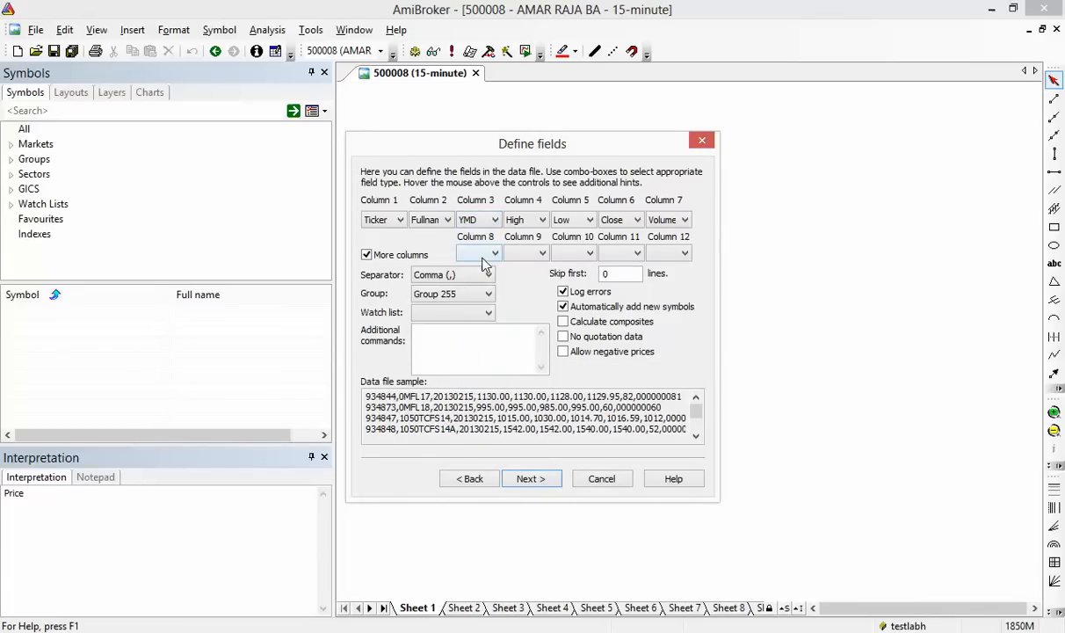
key("alt+Tab")
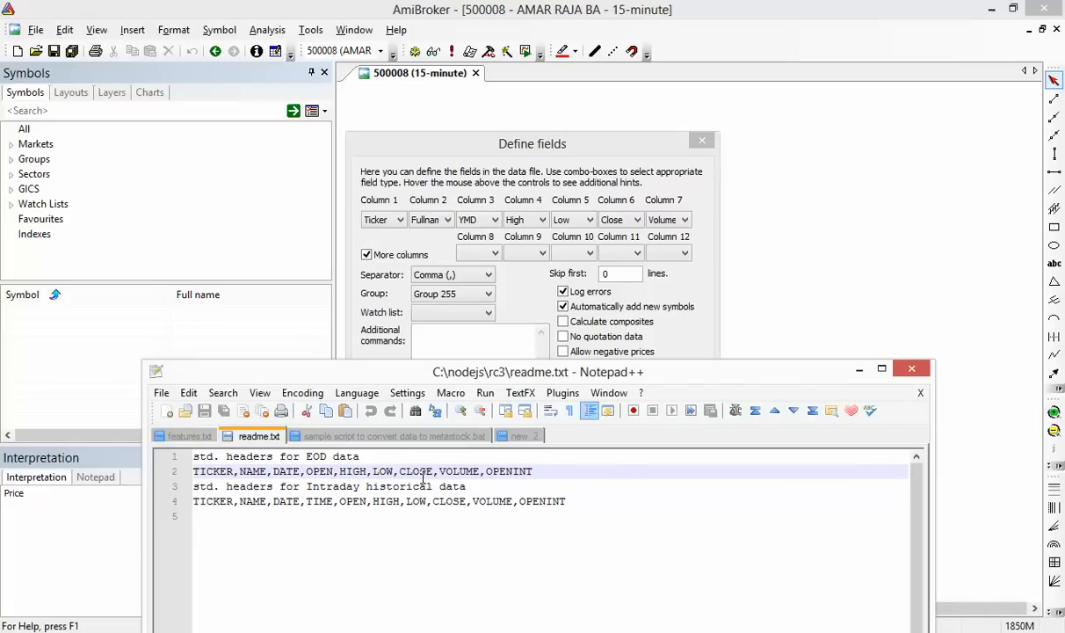
left_click(543, 226)
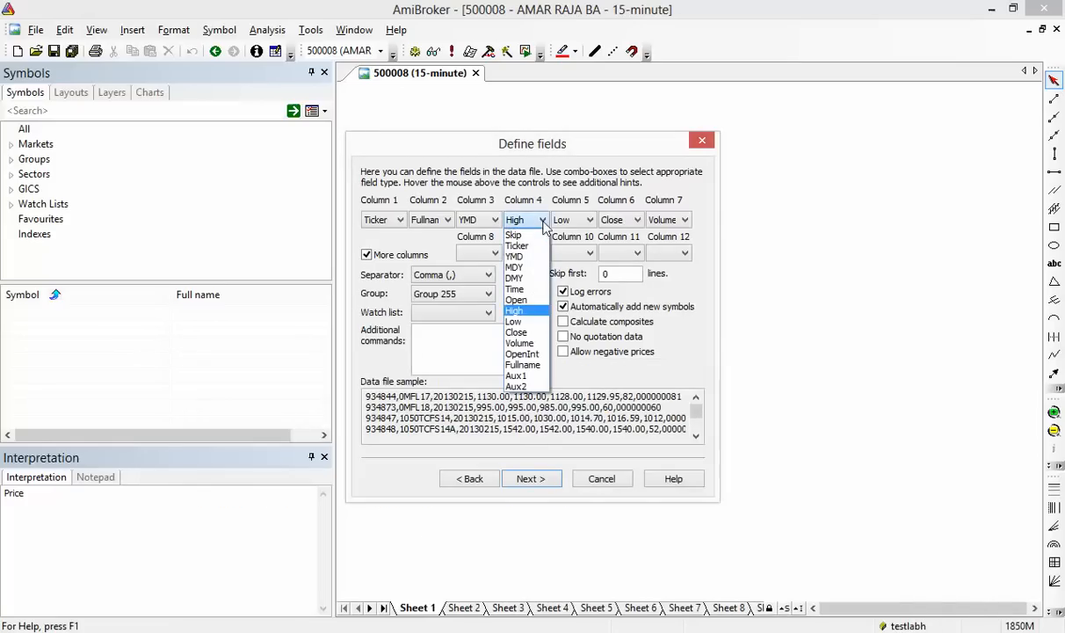
left_click(510, 282)
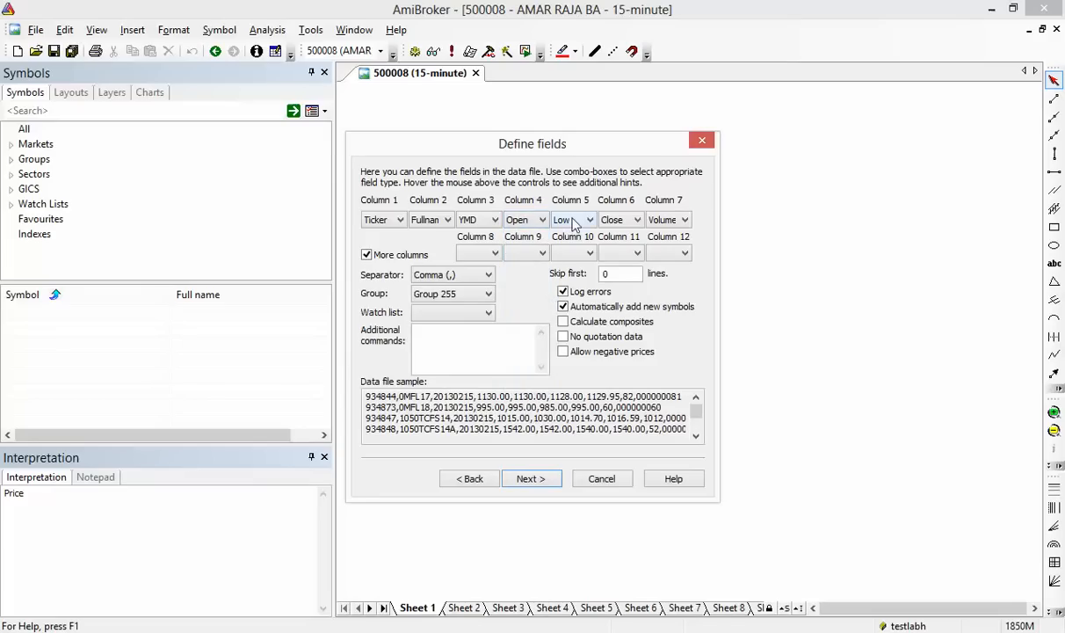
left_click(573, 220)
left_click(545, 294)
left_click(615, 220)
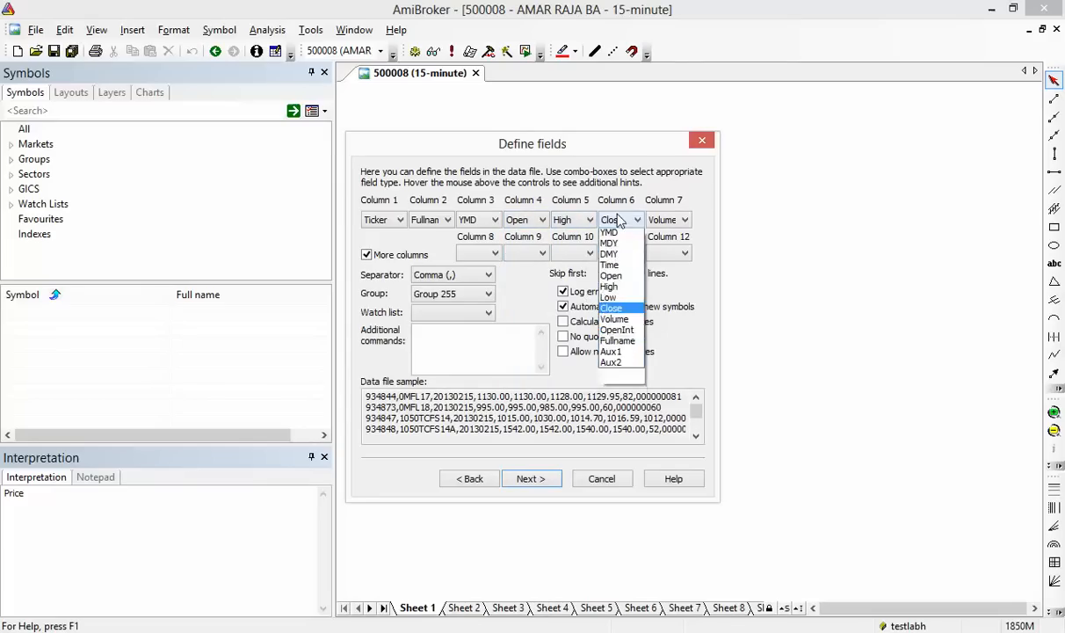
left_click(596, 308)
left_click(668, 220)
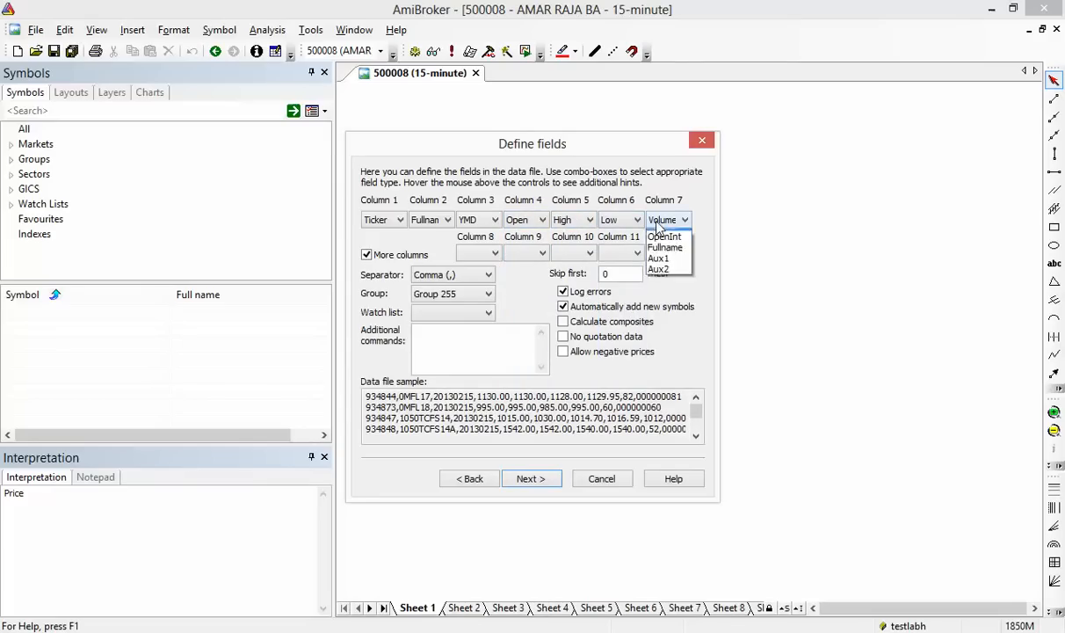
left_click(668, 325)
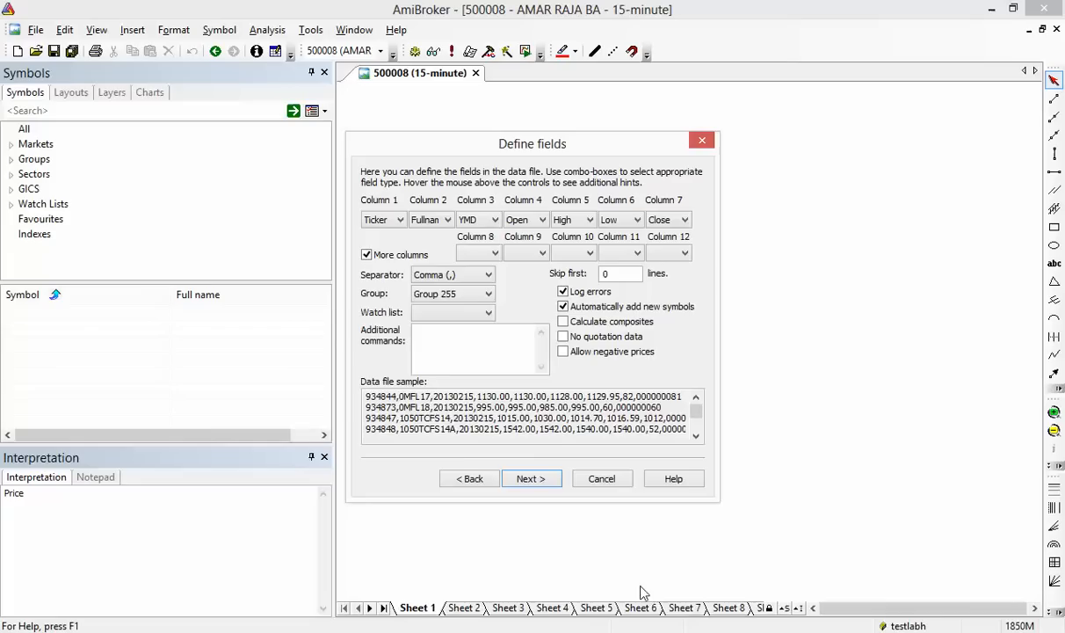
Map column 8 as Volume and column 9 as OpenInt
key("alt+Tab")
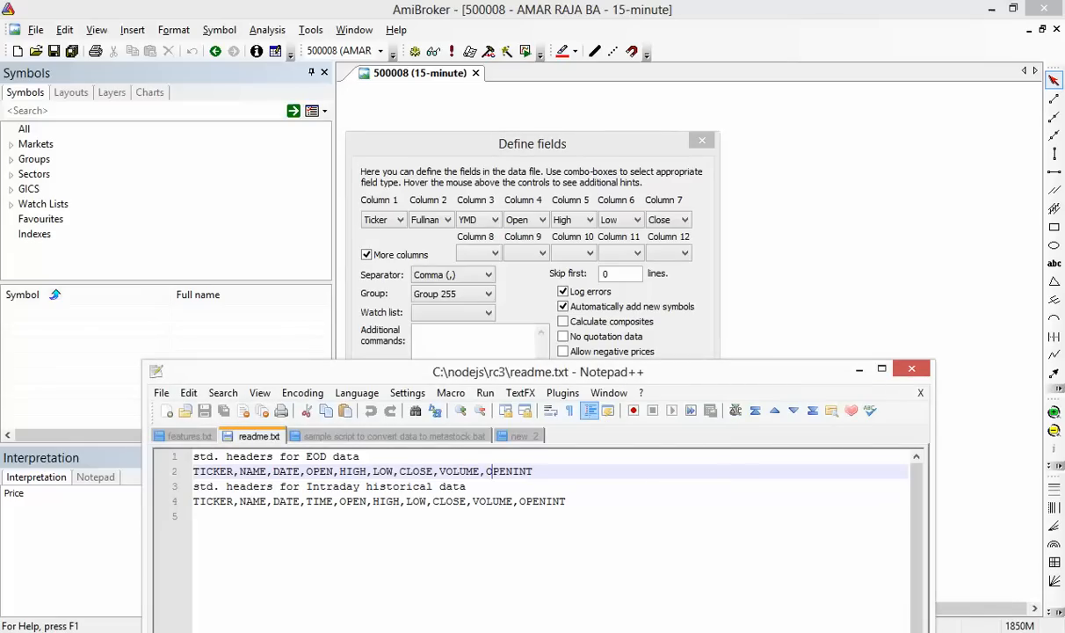
key("alt+Tab")
left_click(499, 254)
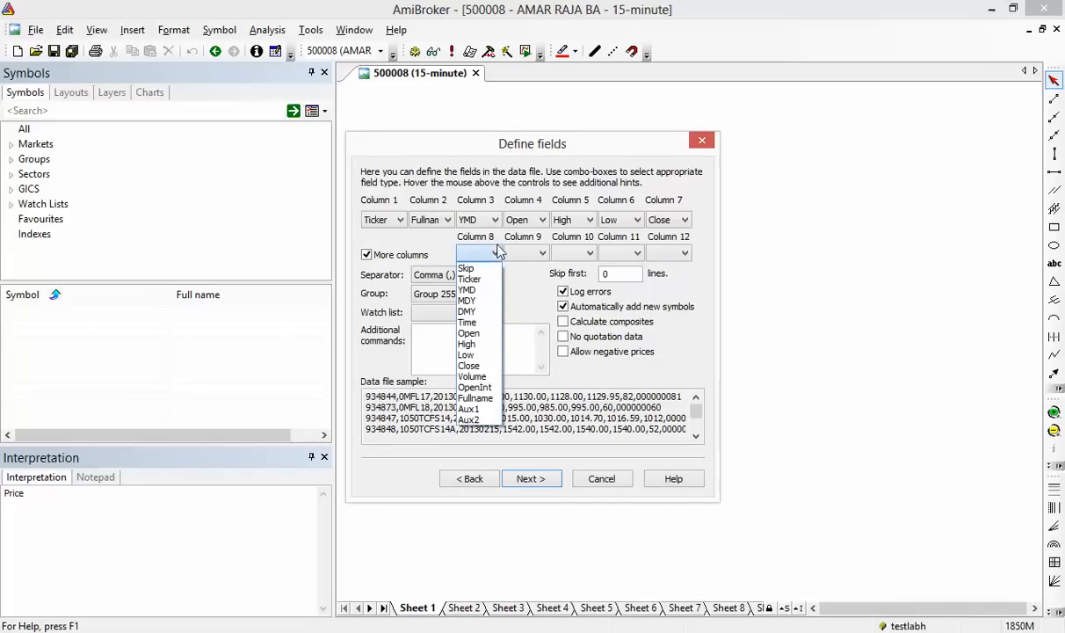
left_click(473, 382)
left_click(540, 253)
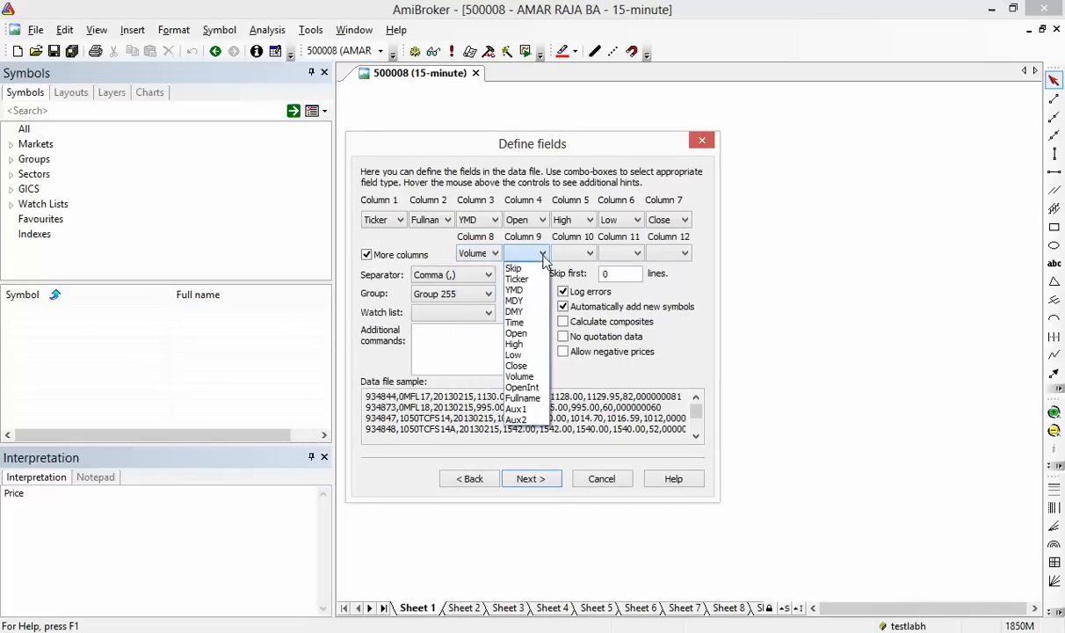
left_click(538, 389)
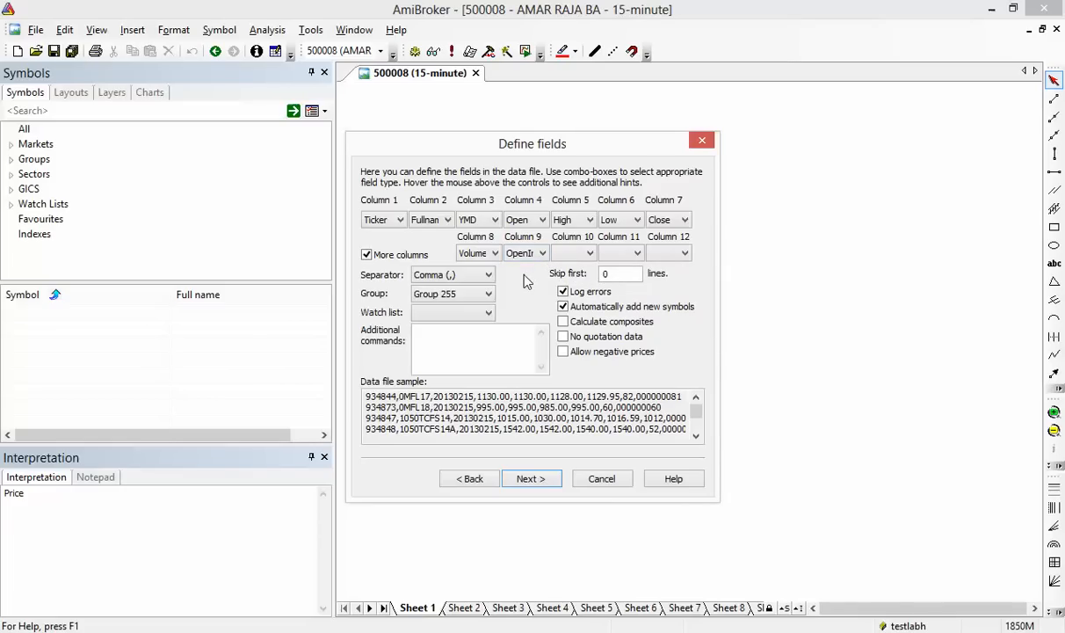
Leave Group 255 and tick No quotation data and Allow negative prices
left_click(489, 295)
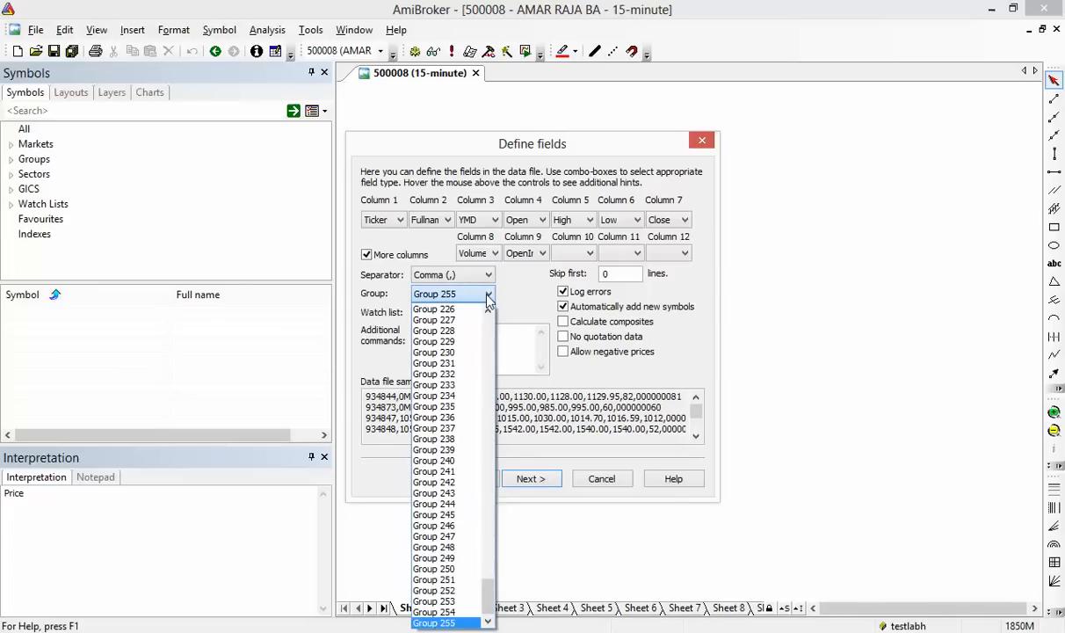
left_click(488, 299)
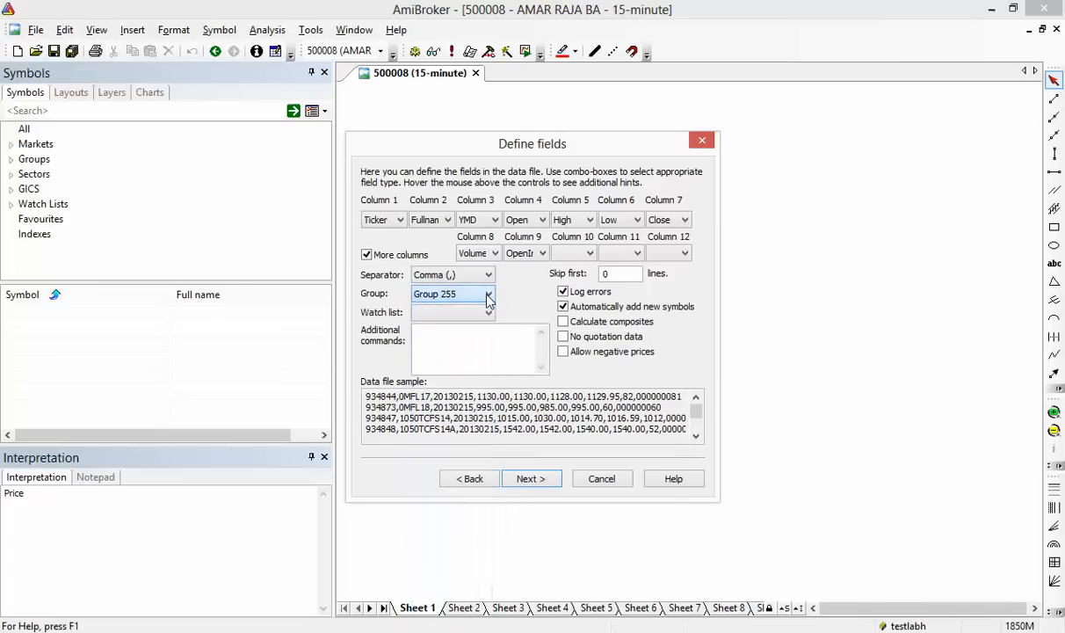
left_click(562, 338)
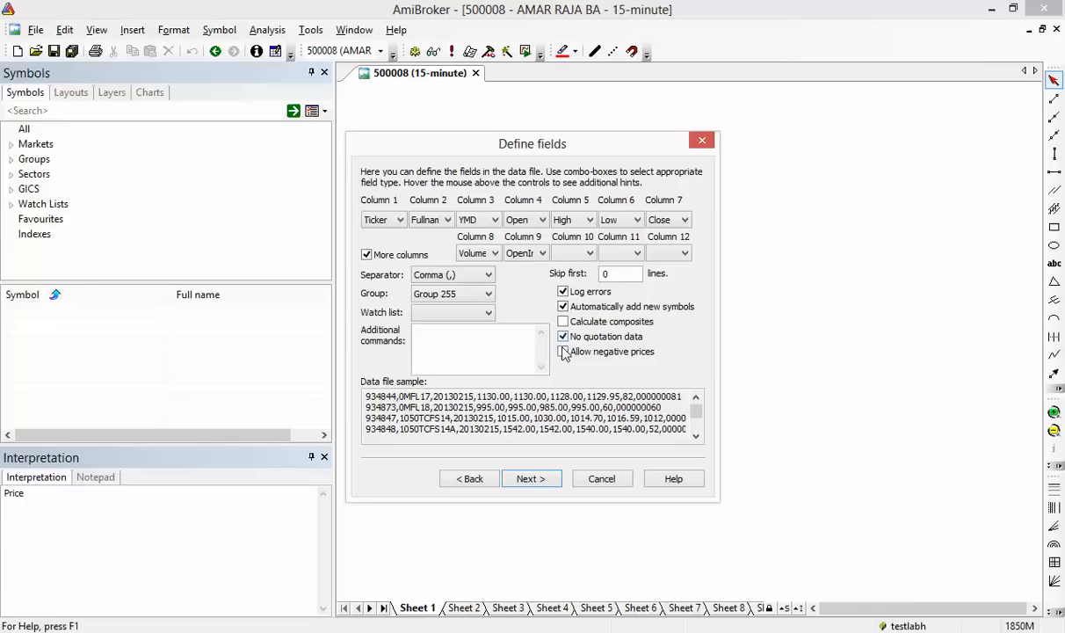
left_click(564, 352)
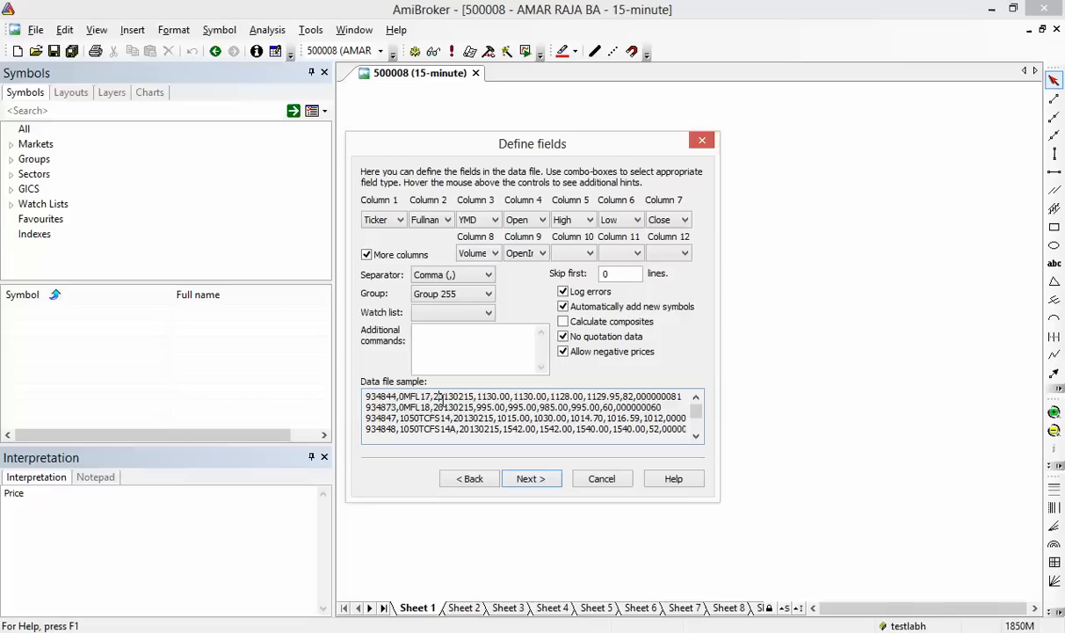
left_click_drag(441, 400, 577, 411)
left_click(576, 412)
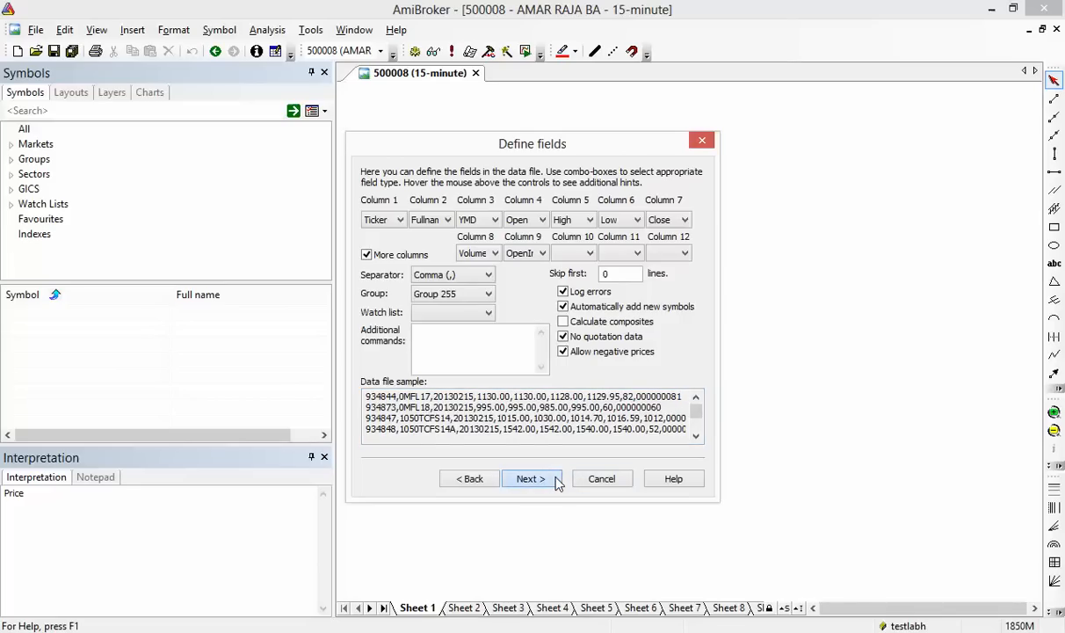
Save importer definition 'myshubhaformat' with format file myshubhaeod, then finish the import
left_click(531, 479)
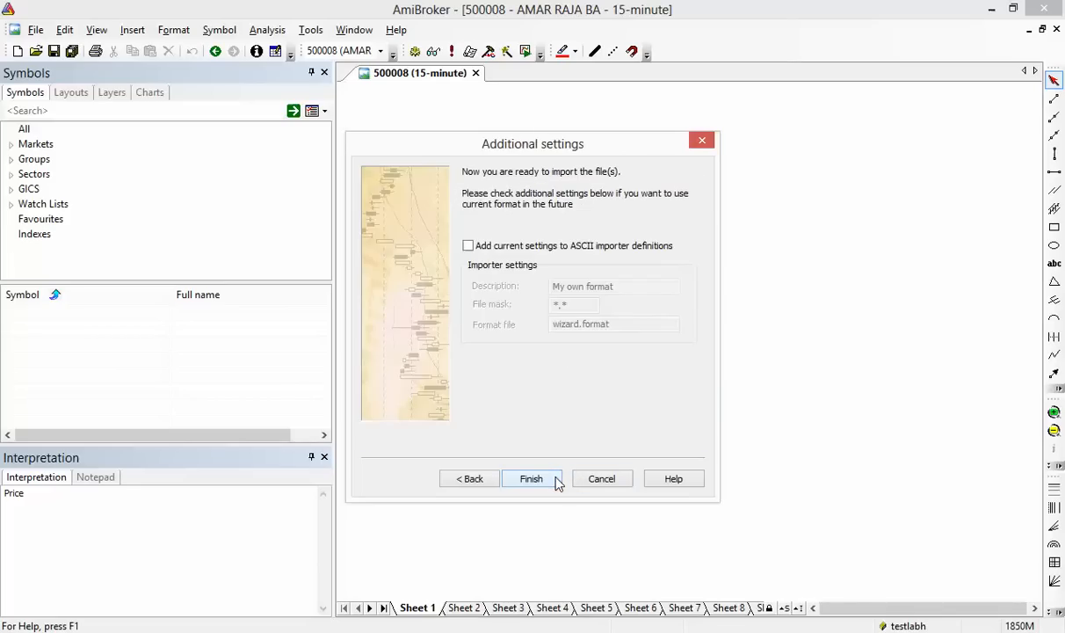
left_click(545, 250)
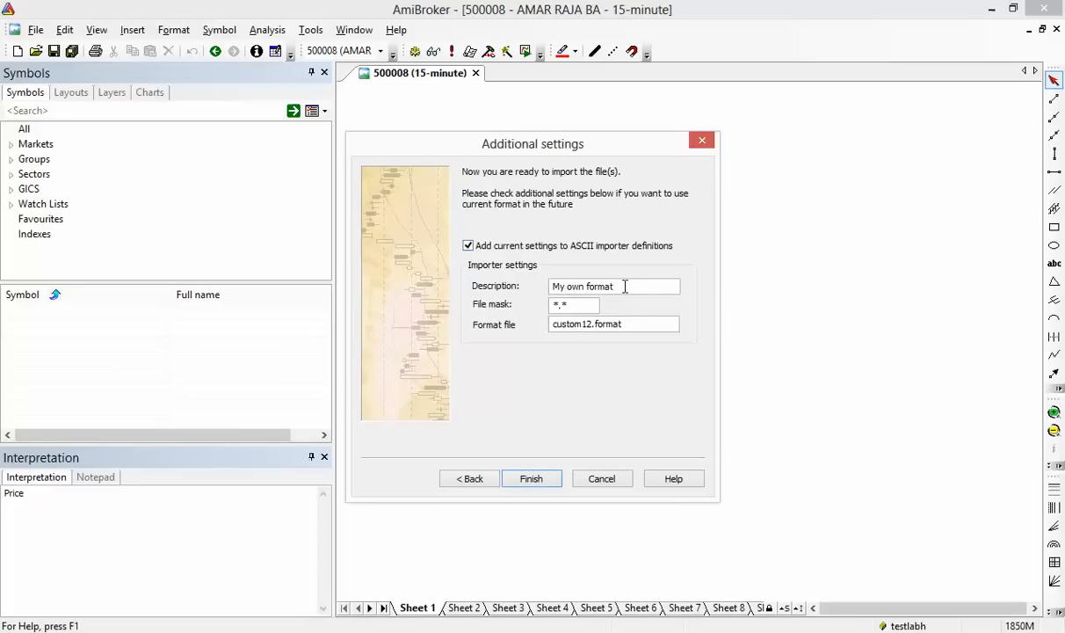
left_click_drag(630, 286, 544, 293)
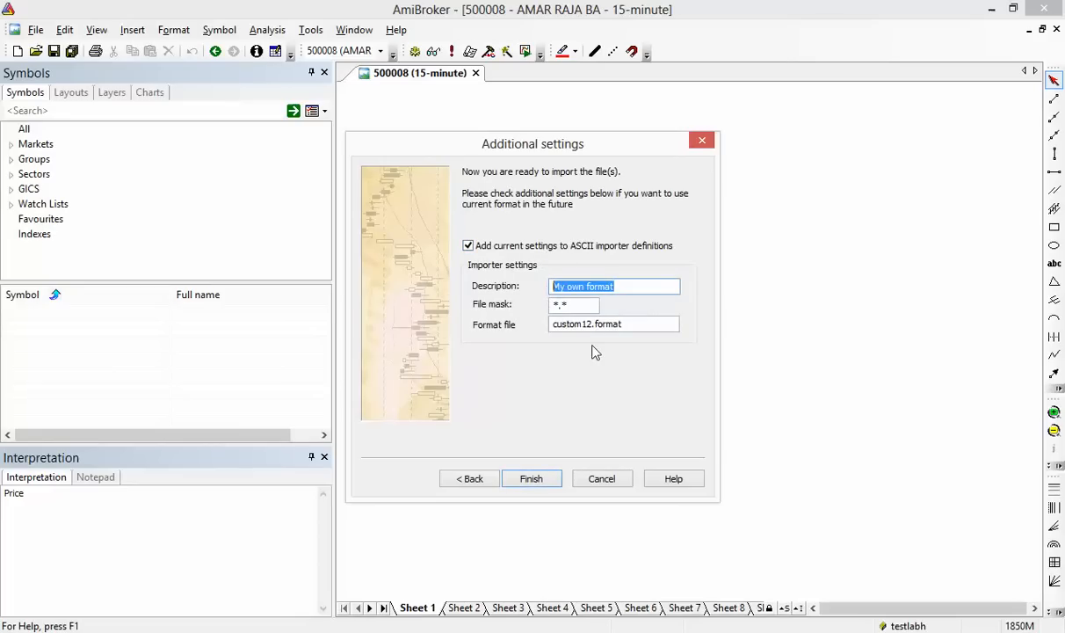
type("my")
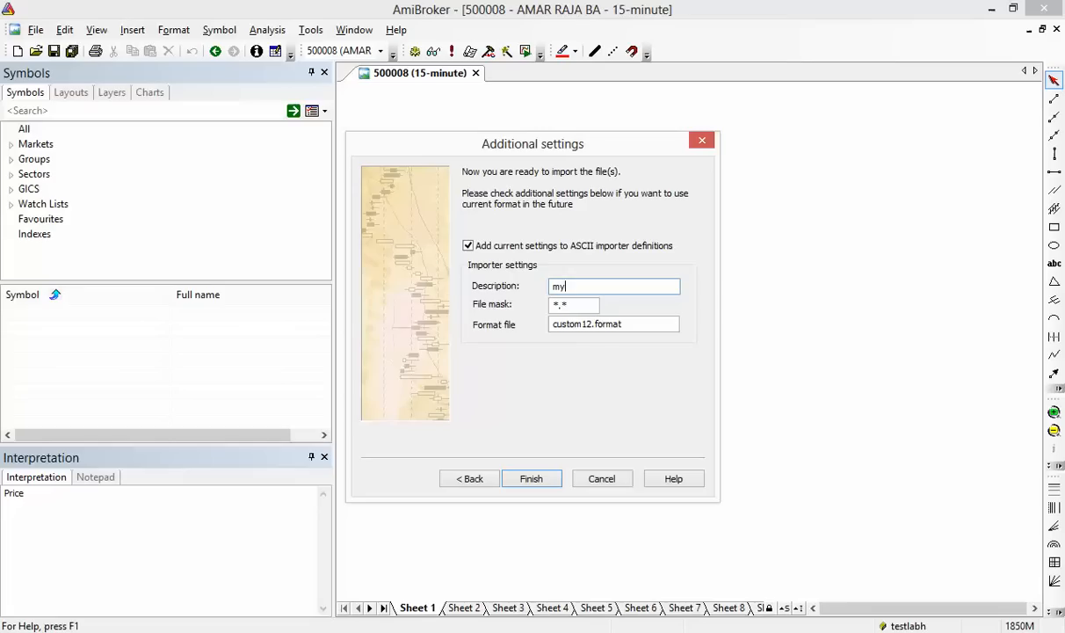
type("shubhaformat")
double_click(590, 324)
type("m")
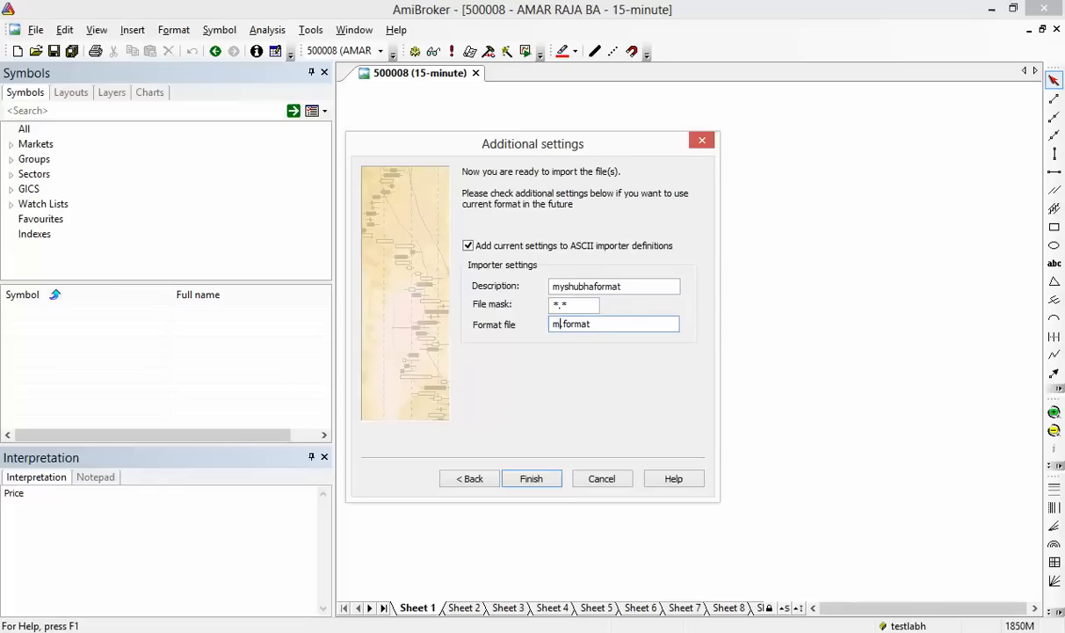
type("yshubhaeod")
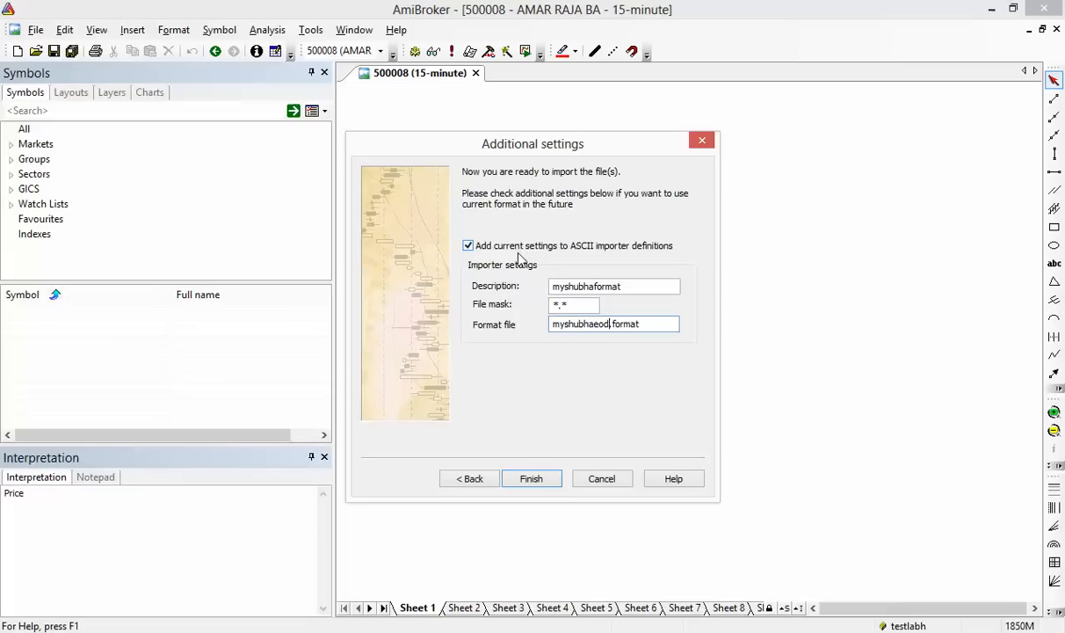
left_click(556, 480)
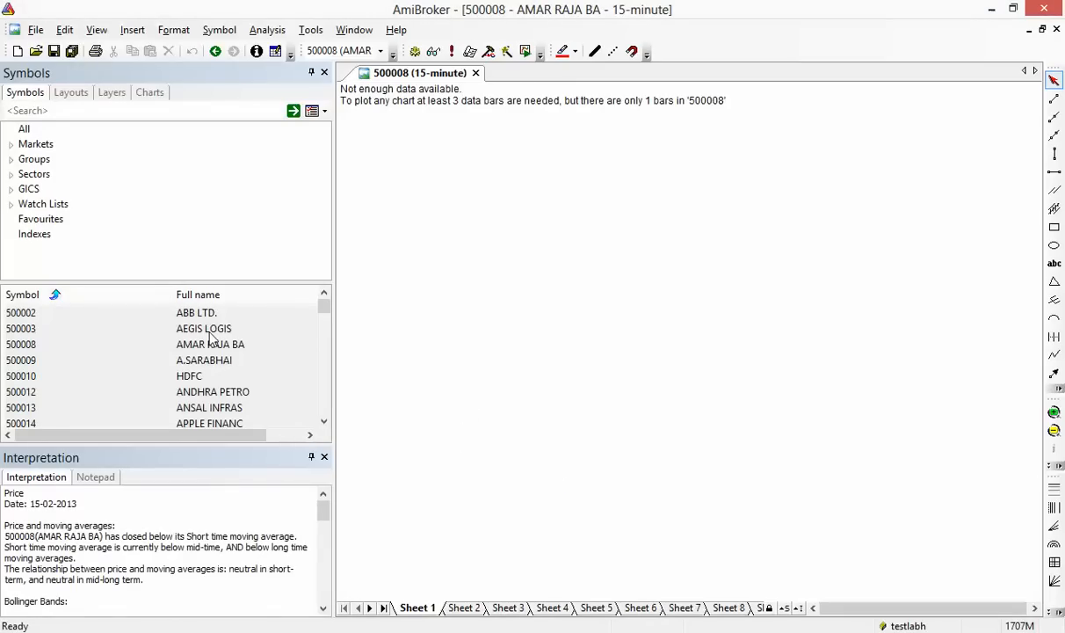
Show the 500009 A.SARABHAI daily chart from the Symbols list
left_click_drag(322, 312, 296, 293)
left_click(205, 360)
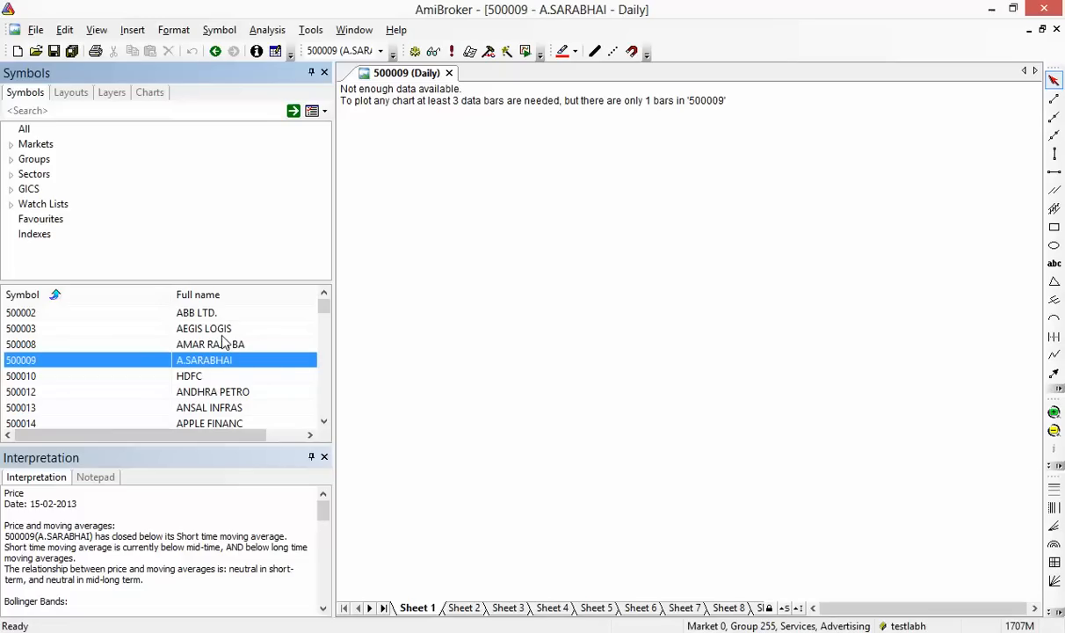
left_click(35, 31)
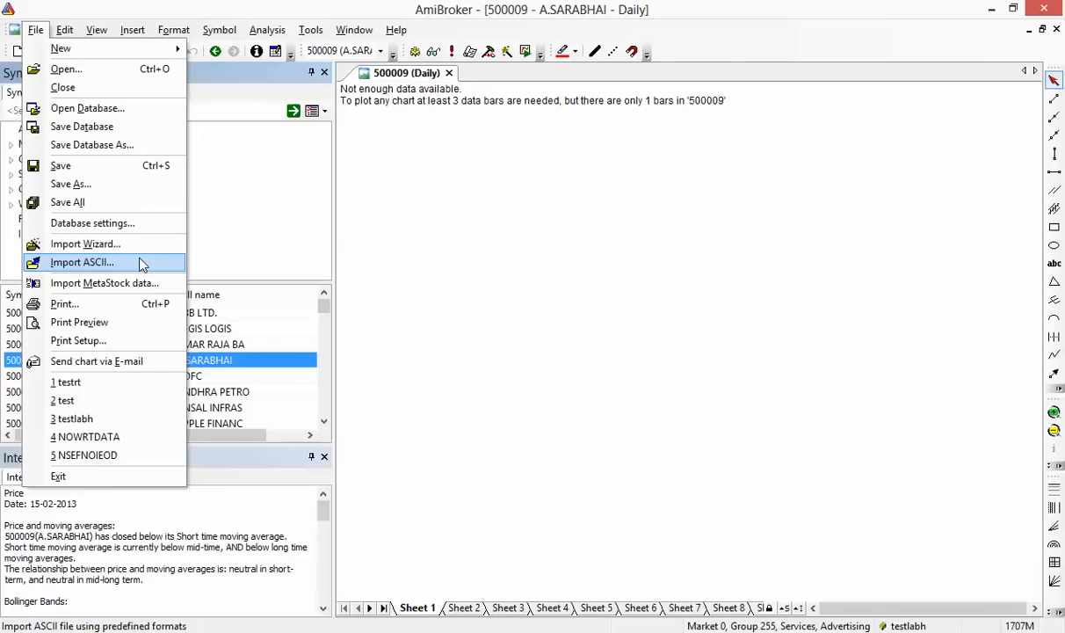
Select the BSE files from BSE_Cash_Market_EQ180213 through BSE_Indices_bseindex for ASCII import
left_click(143, 264)
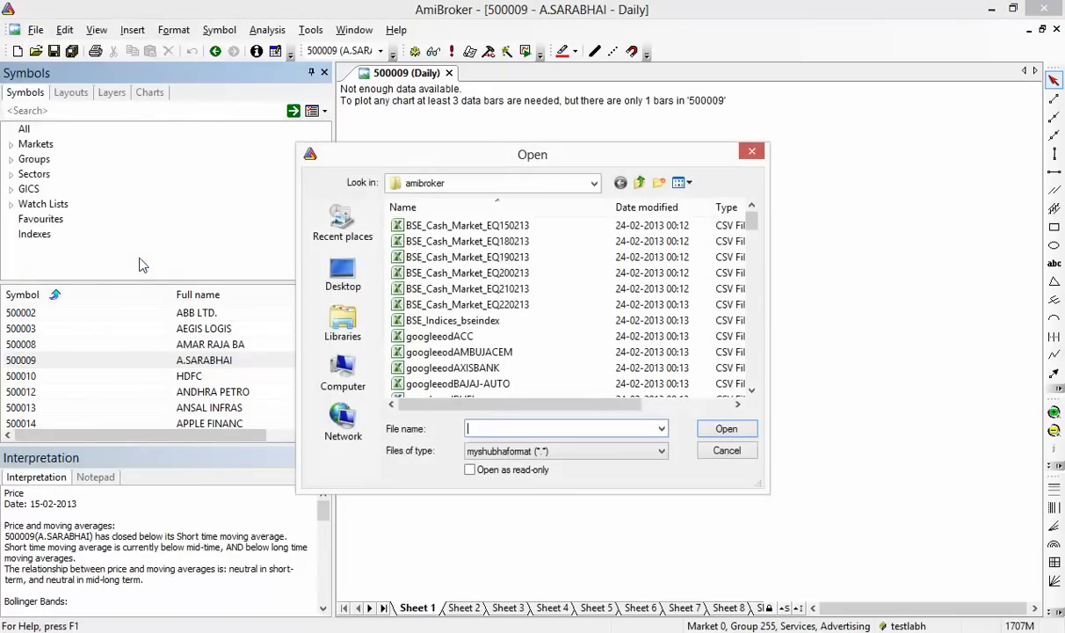
left_click(505, 241)
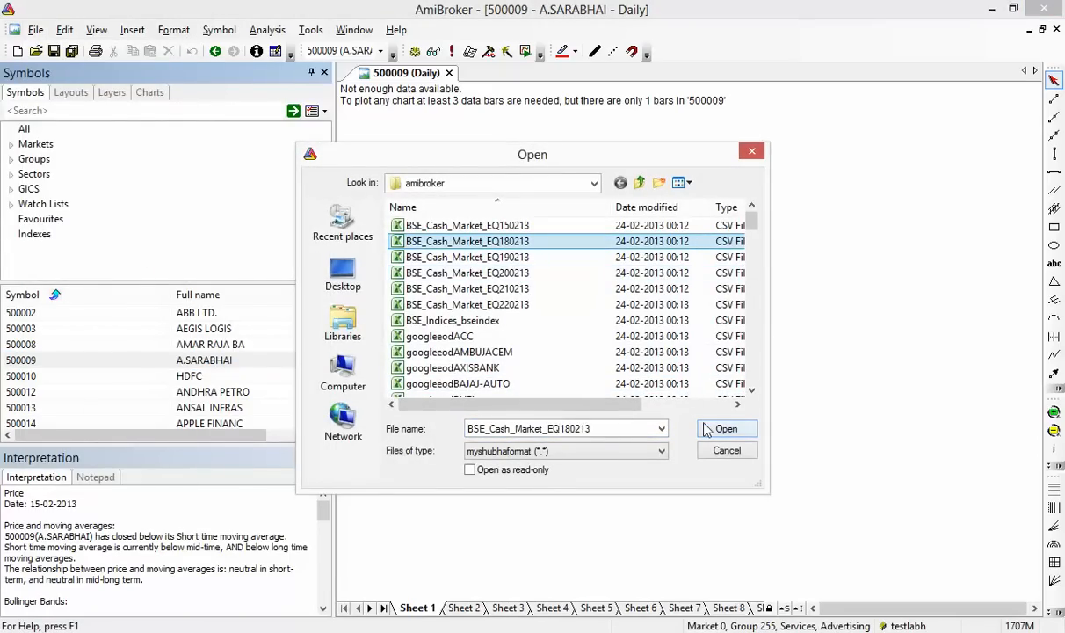
left_click(527, 289, "shift")
key("shift+Down")
key("shift+Down")
key("shift+Up")
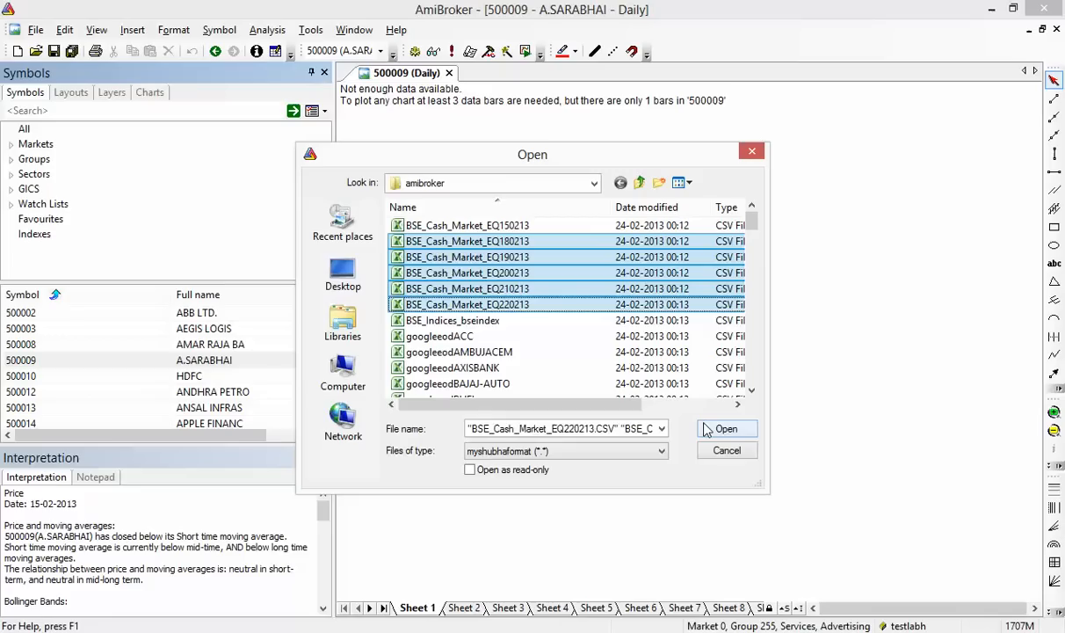
key("shift+Down")
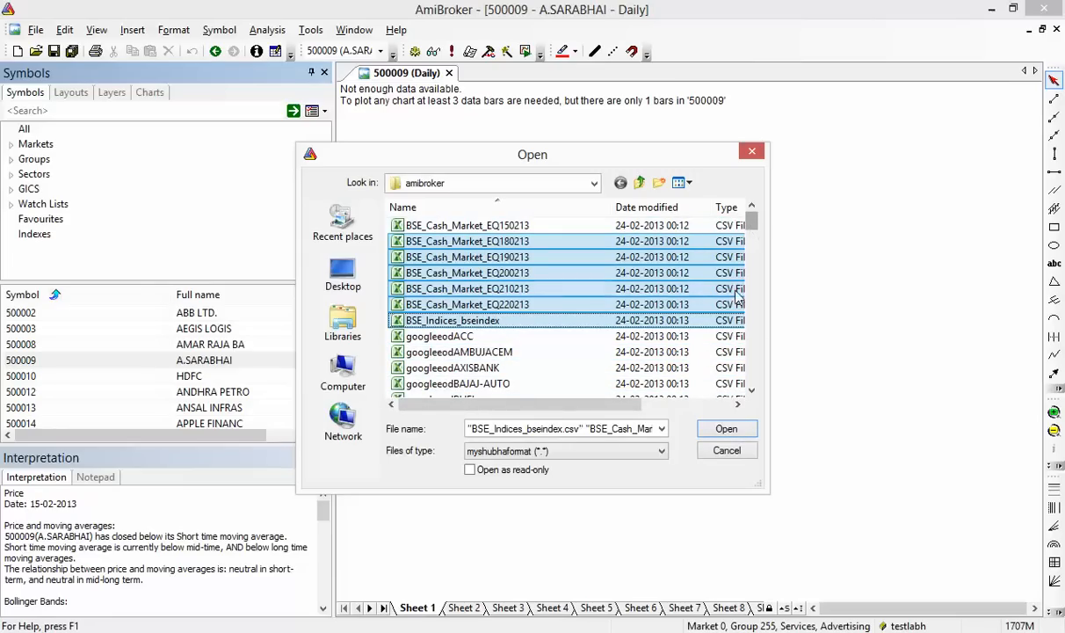
Keep myshubhaformat as the import format and import the selected BSE files
left_click(726, 429)
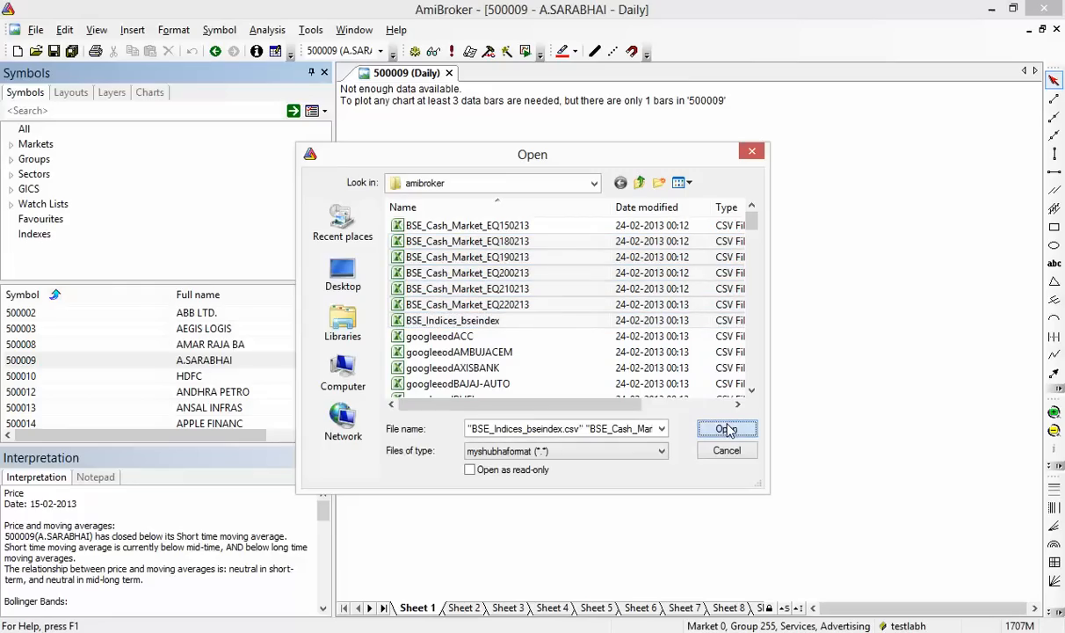
left_click(642, 454)
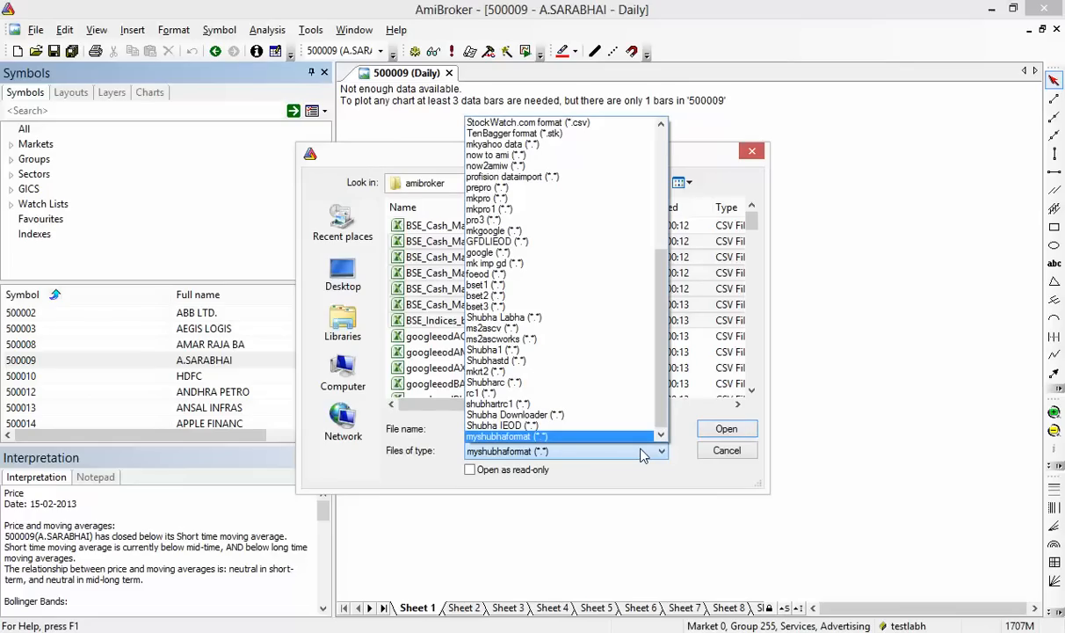
left_click(643, 454)
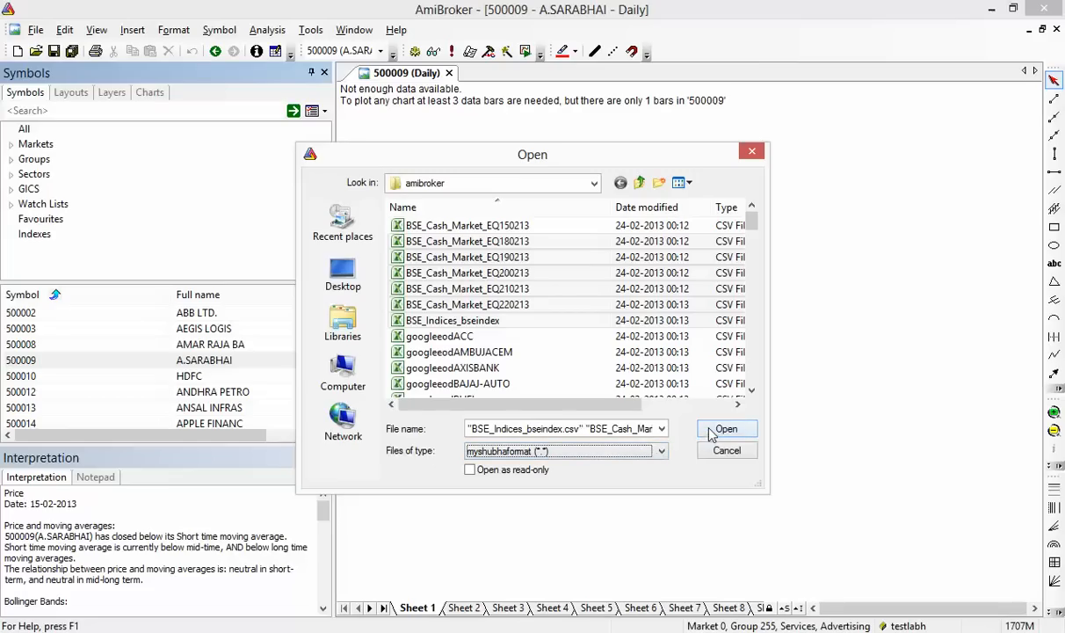
left_click(628, 456)
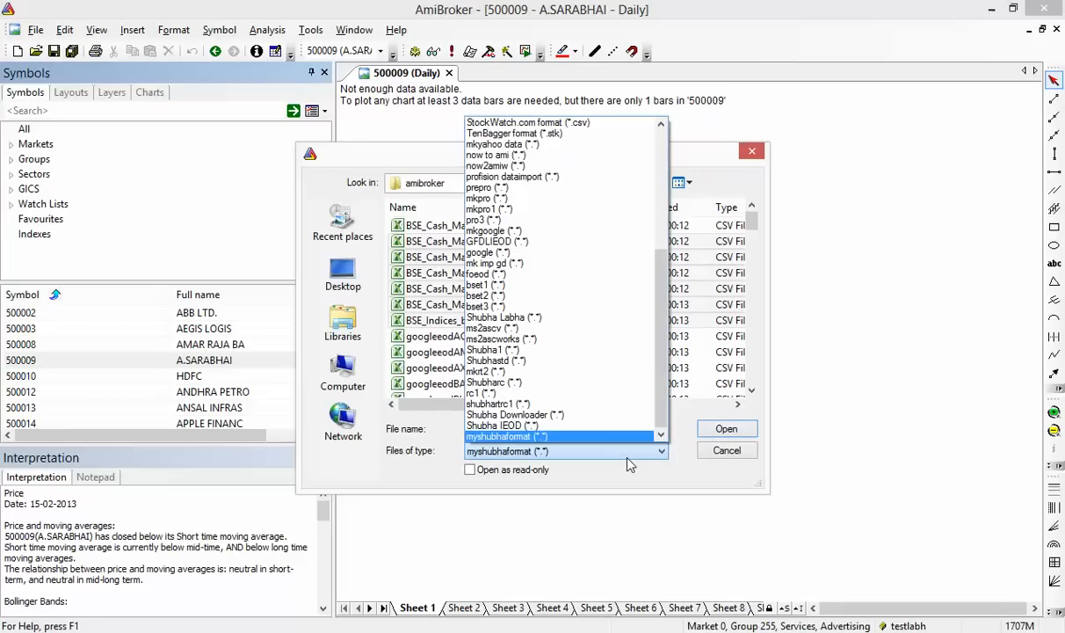
left_click(629, 458)
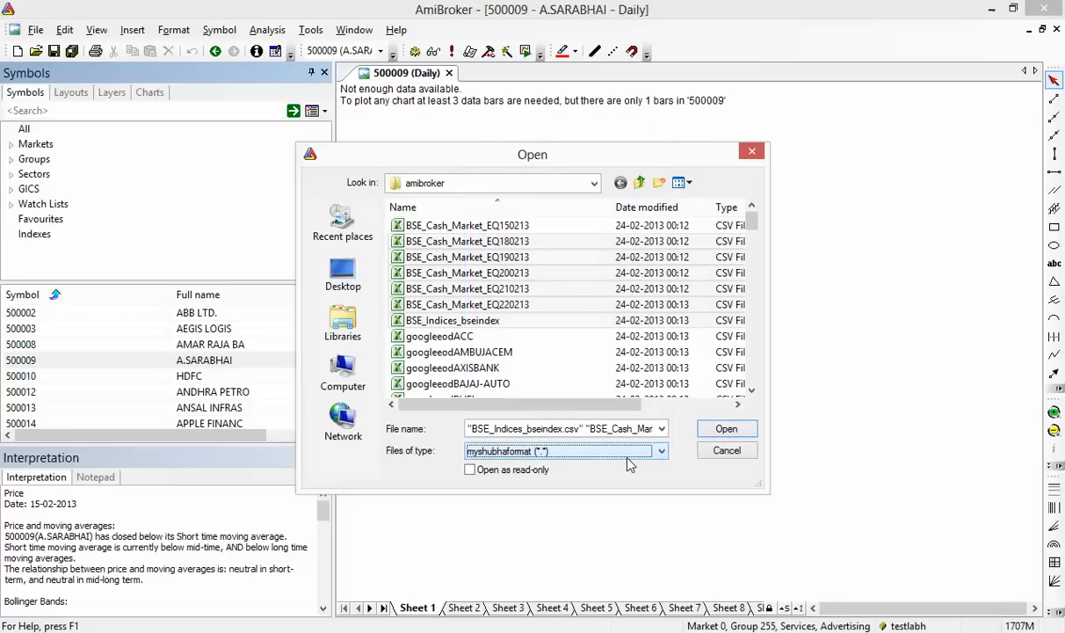
left_click(629, 458)
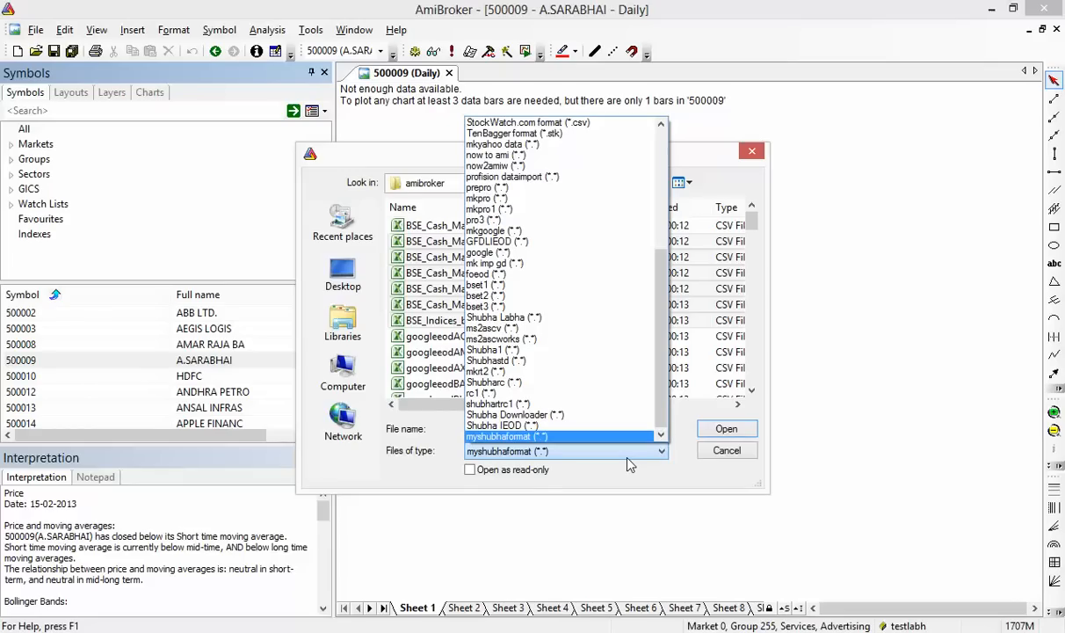
left_click(550, 437)
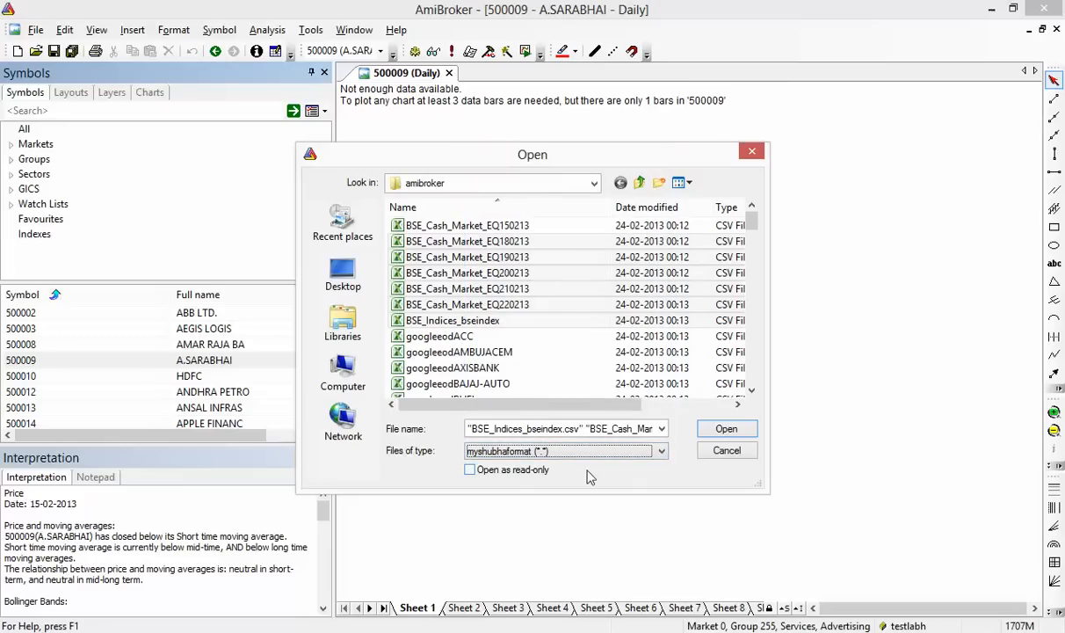
left_click(722, 430)
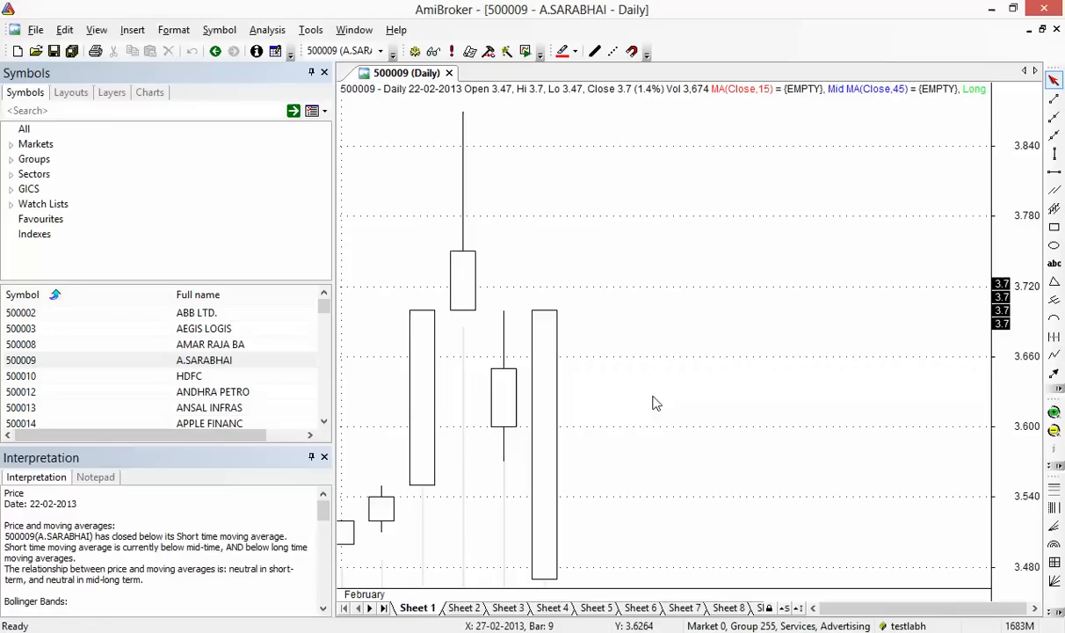
View AMAR RAJA BA, ANDHRA PETRO and ATUL LTD., inspecting ATUL's quotes in the Quote Editor
left_click(214, 347)
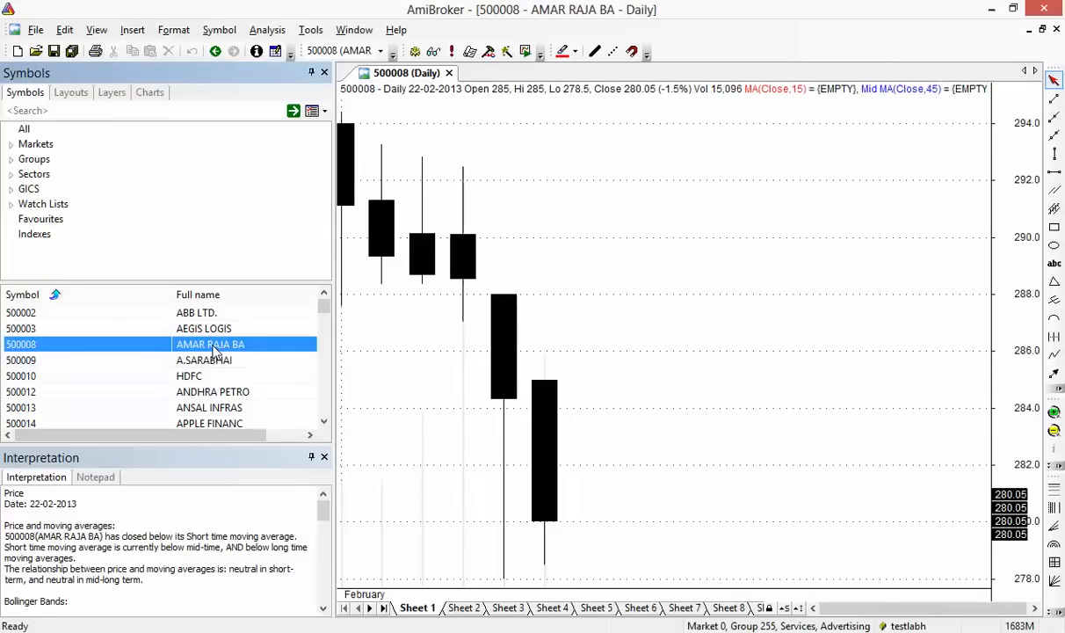
left_click(214, 392)
scroll(215, 395, "down", 2)
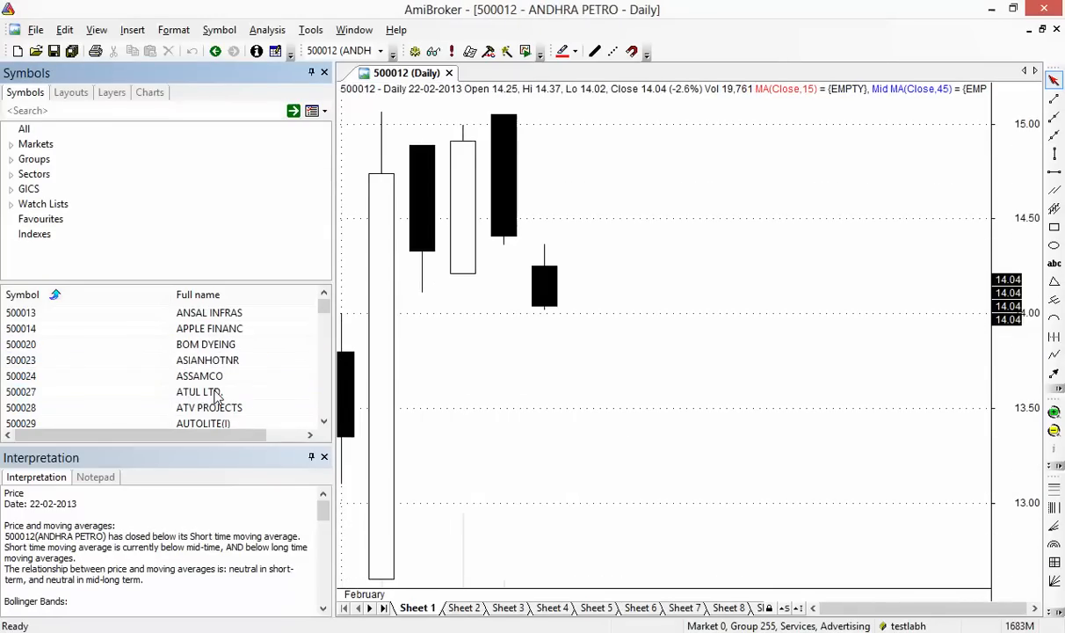
left_click(216, 396)
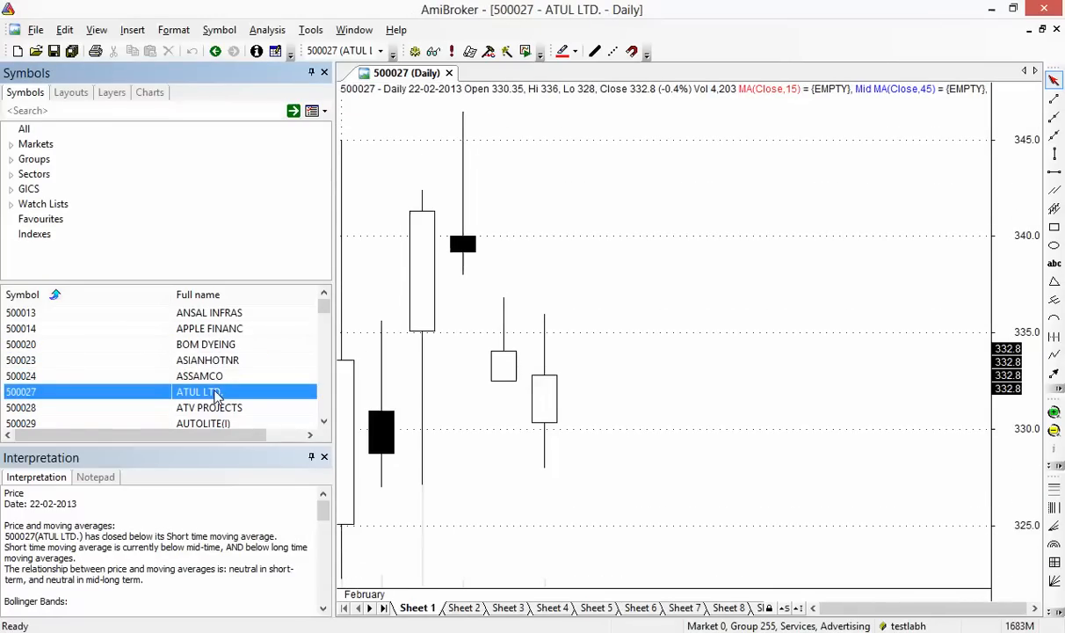
left_click(224, 31)
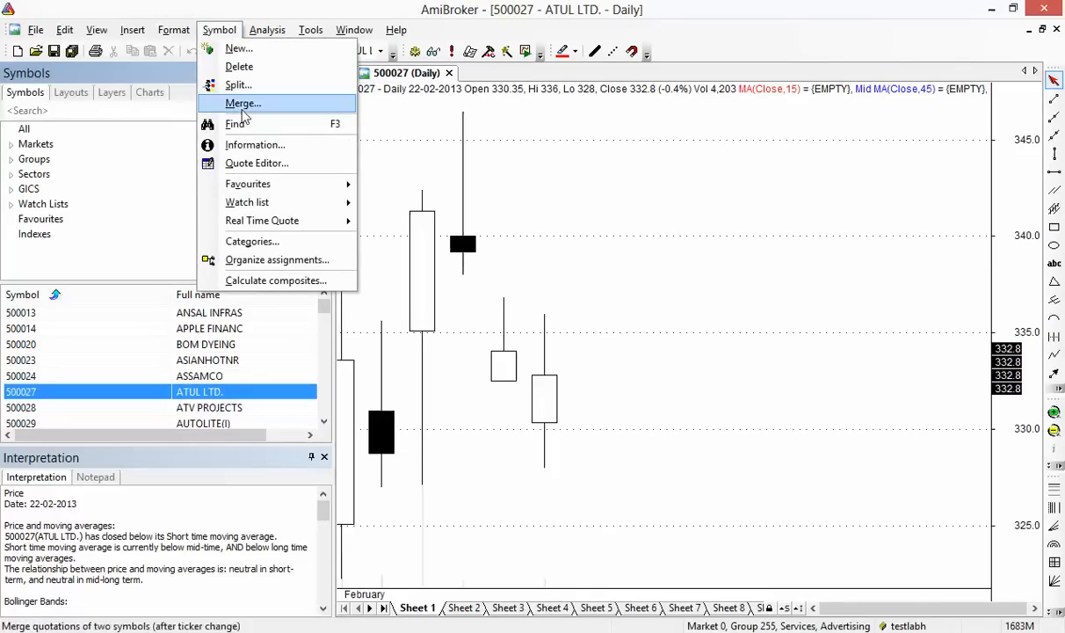
left_click(255, 163)
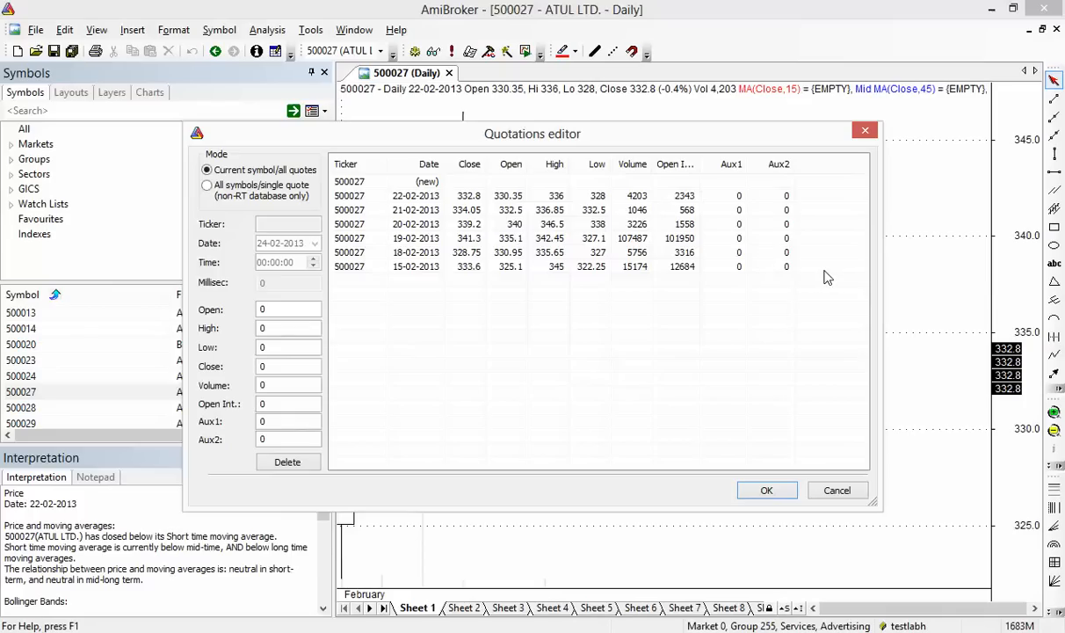
left_click(837, 490)
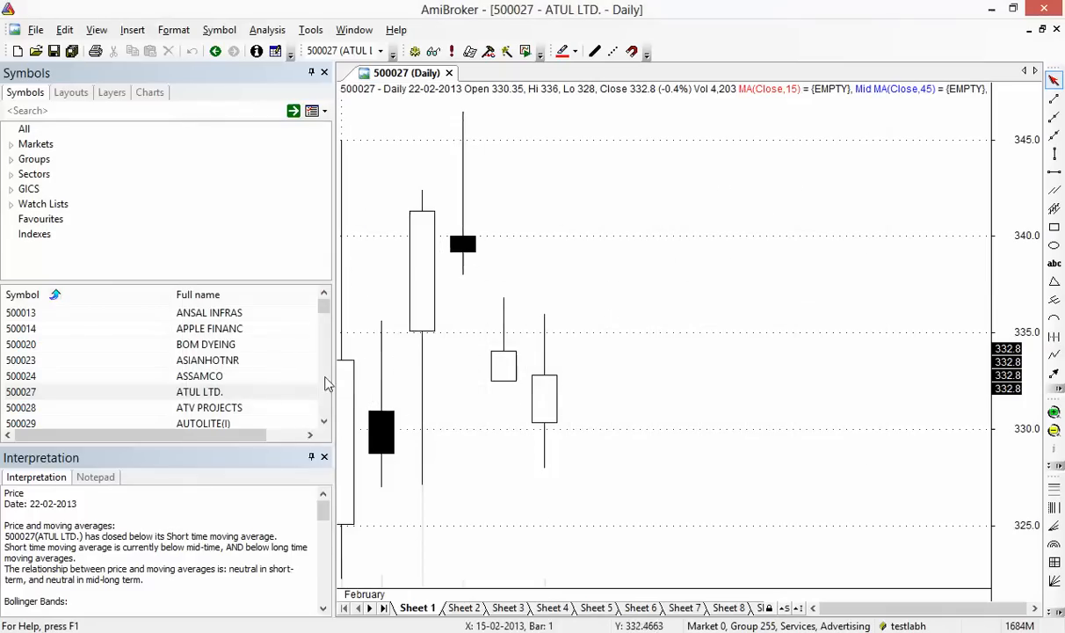
Browse charts from BOM DYEING through DIC INDIA and CROMPT.GREAV, ending on MAHA.TELE
left_click(245, 350)
scroll(246, 351, "down", 3)
left_click(245, 350)
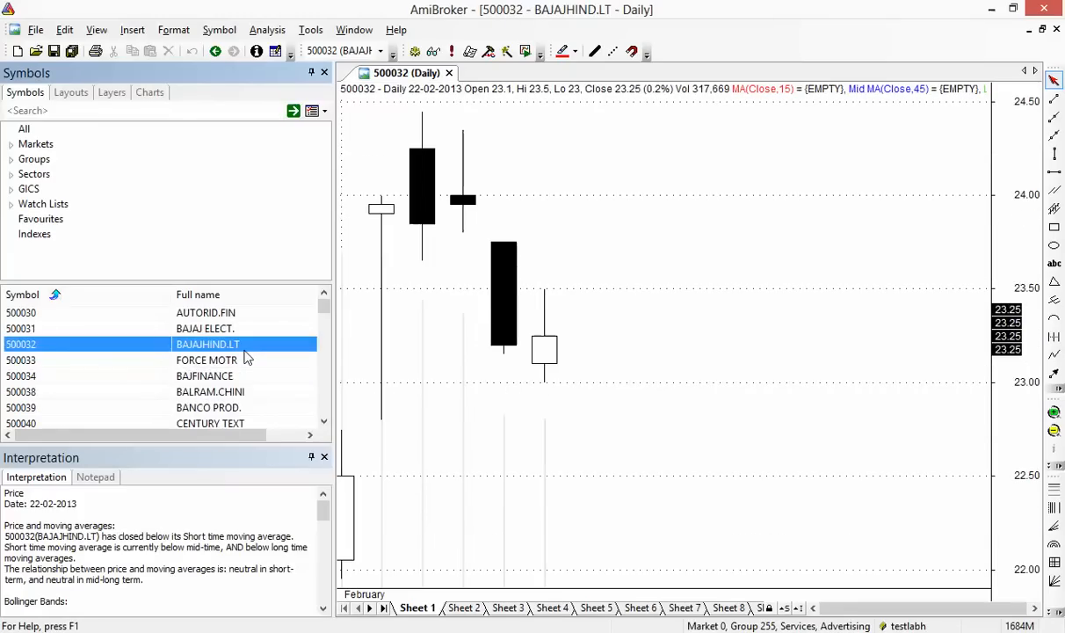
scroll(245, 351, "down", 3)
left_click(246, 350)
scroll(246, 351, "down", 1)
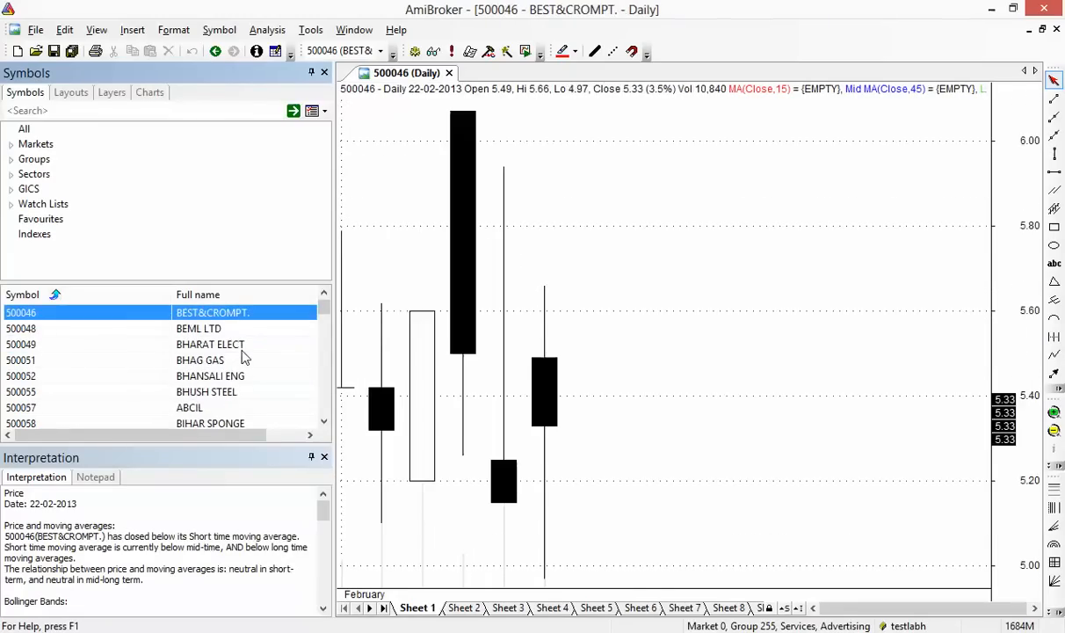
left_click(245, 350)
scroll(245, 355, "down", 2)
left_click(246, 352)
scroll(245, 355, "down", 3)
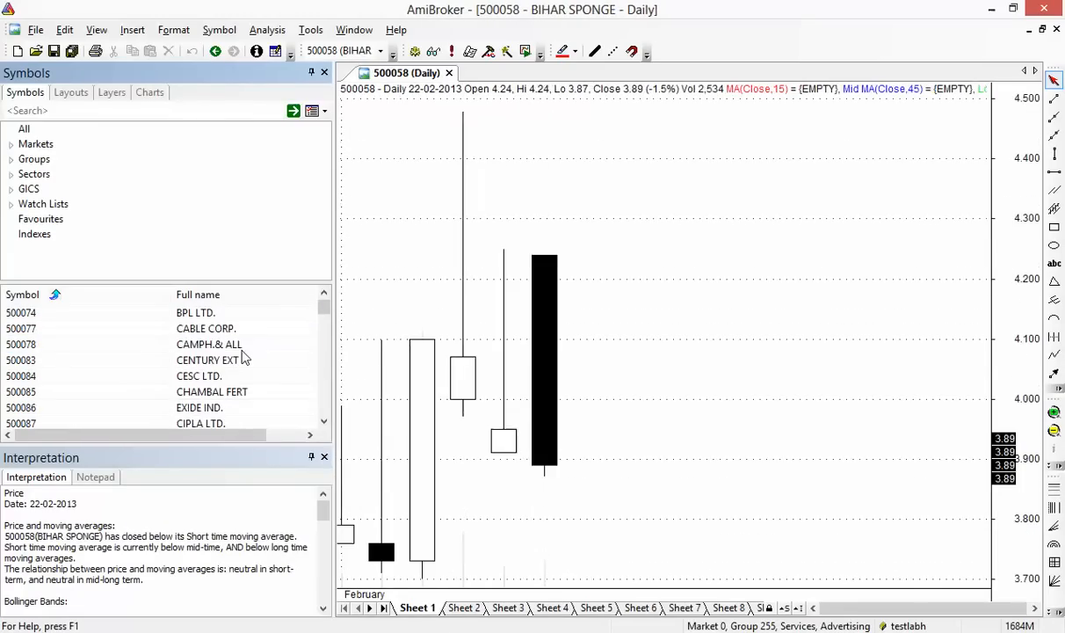
left_click(245, 352)
scroll(244, 351, "down", 2)
left_click(242, 350)
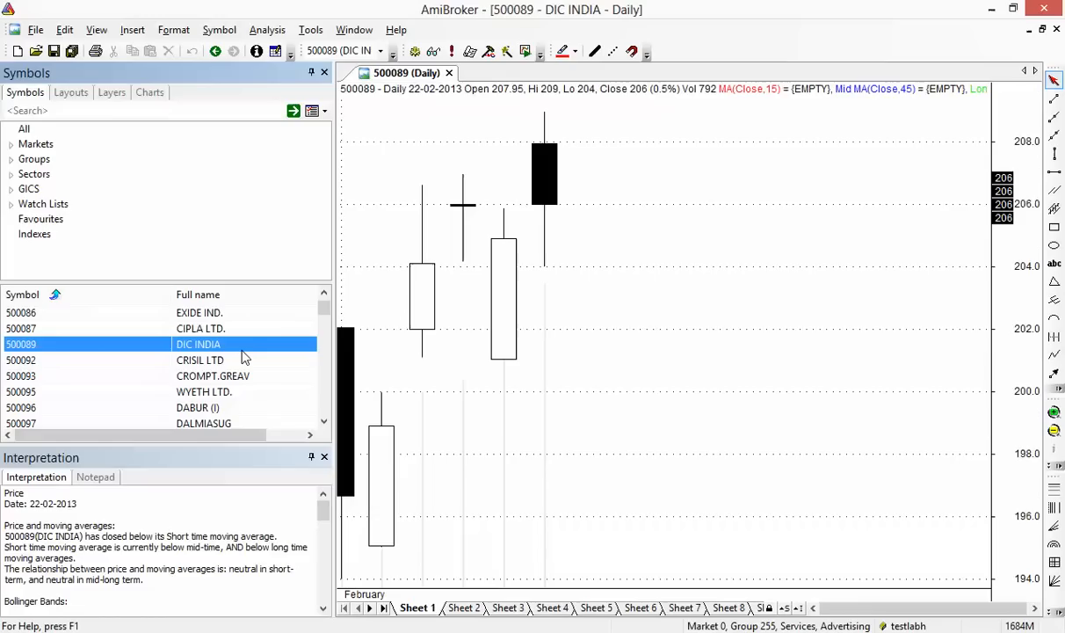
left_click(222, 375)
scroll(212, 385, "down", 2)
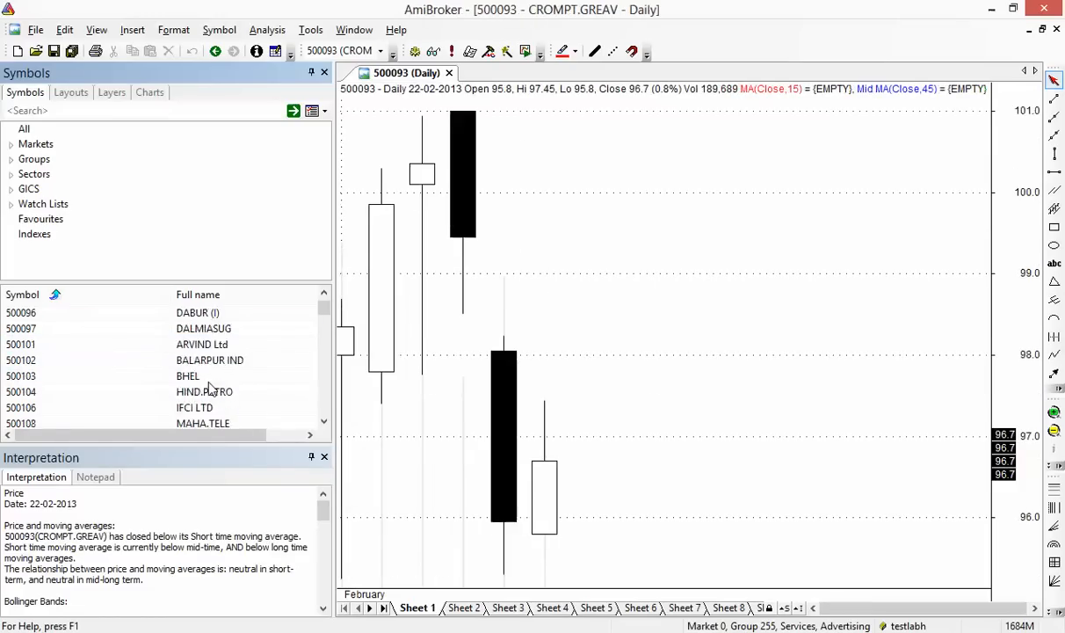
scroll(211, 385, "down", 1)
left_click(210, 378)
scroll(211, 389, "down", 3)
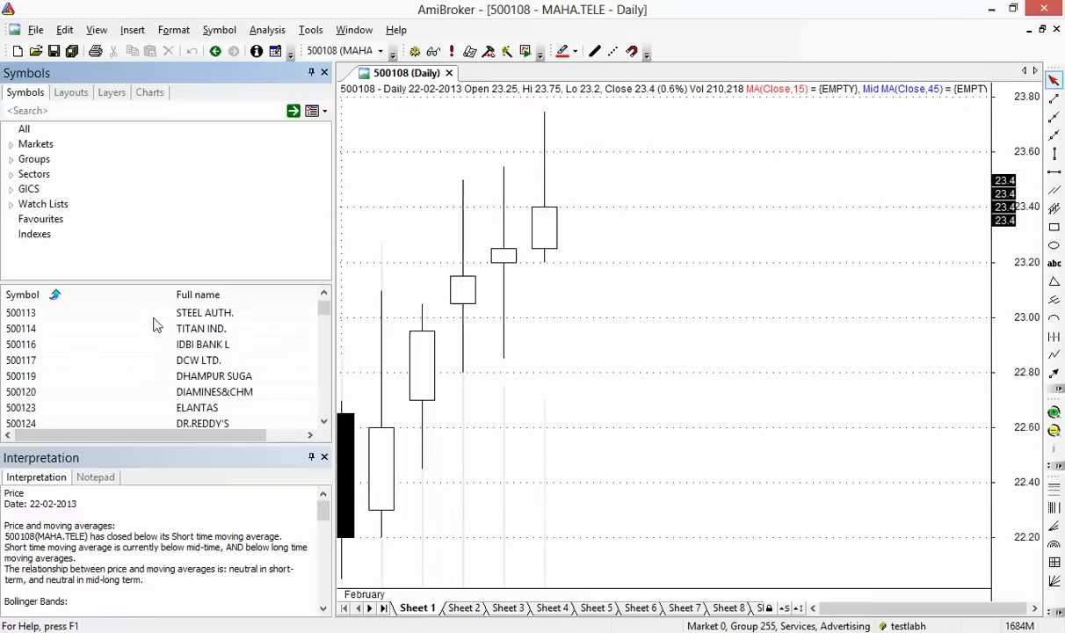
left_click(35, 29)
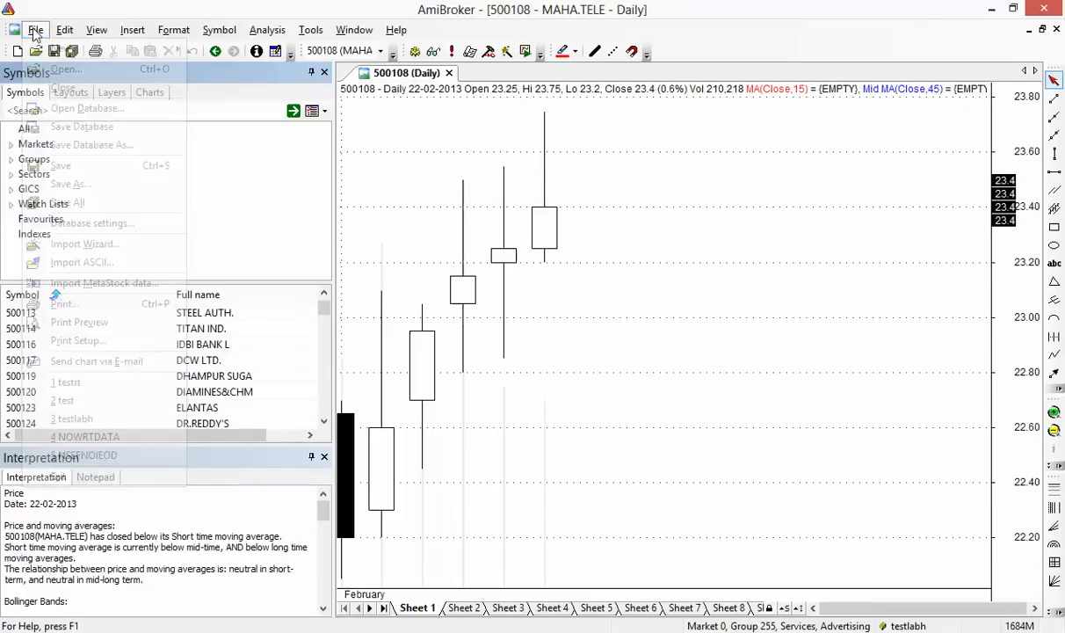
Start an ASCII import and browse the amibroker folder down to the NSE files
left_click(139, 264)
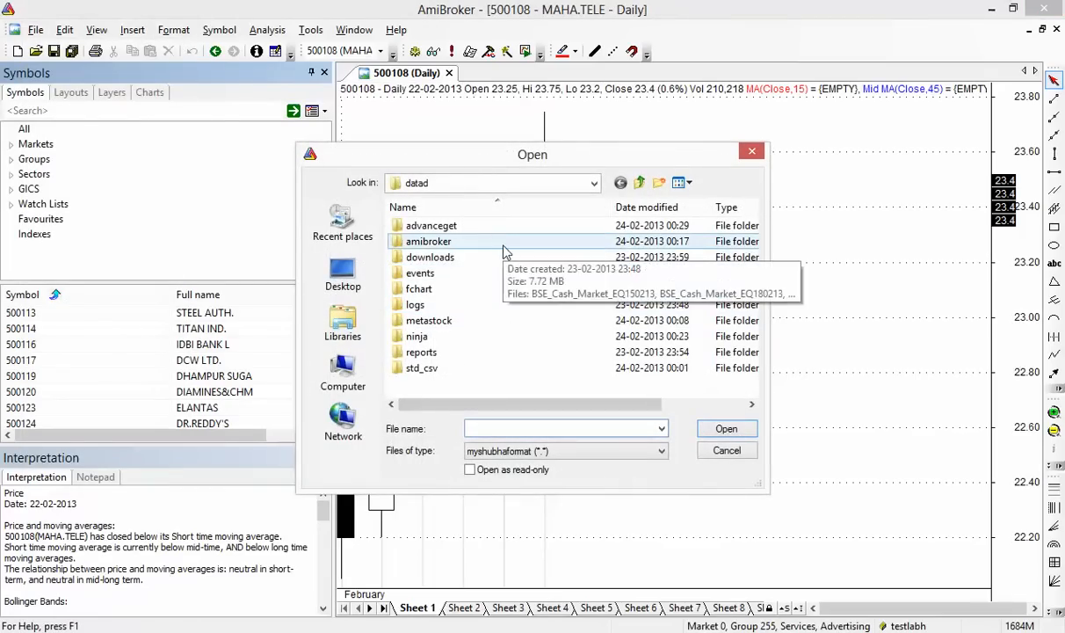
double_click(487, 250)
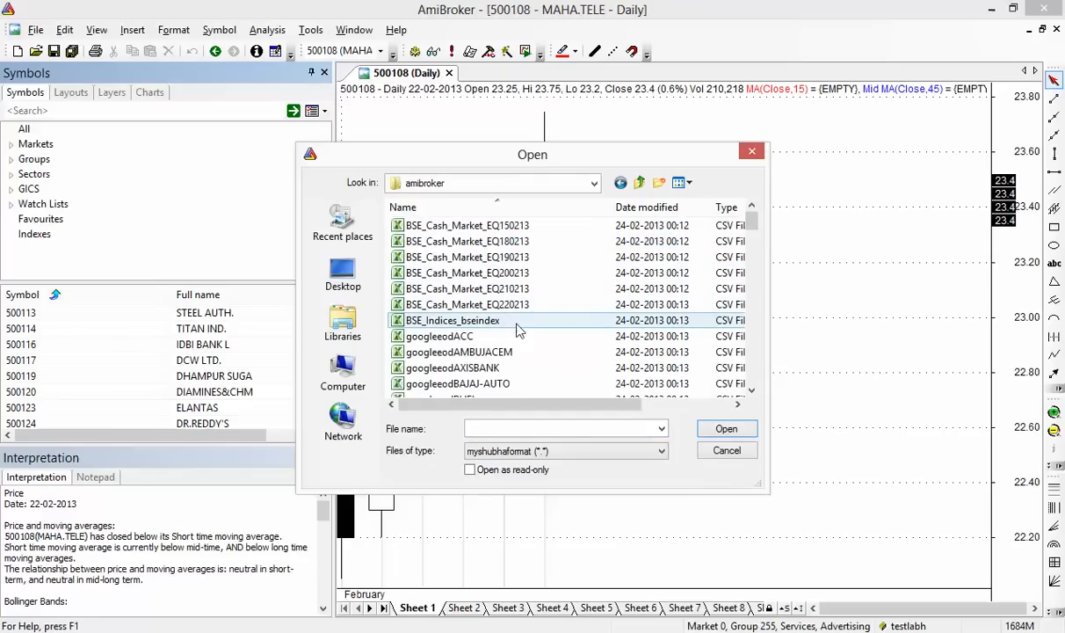
left_click(497, 370)
scroll(500, 375, "down", 15)
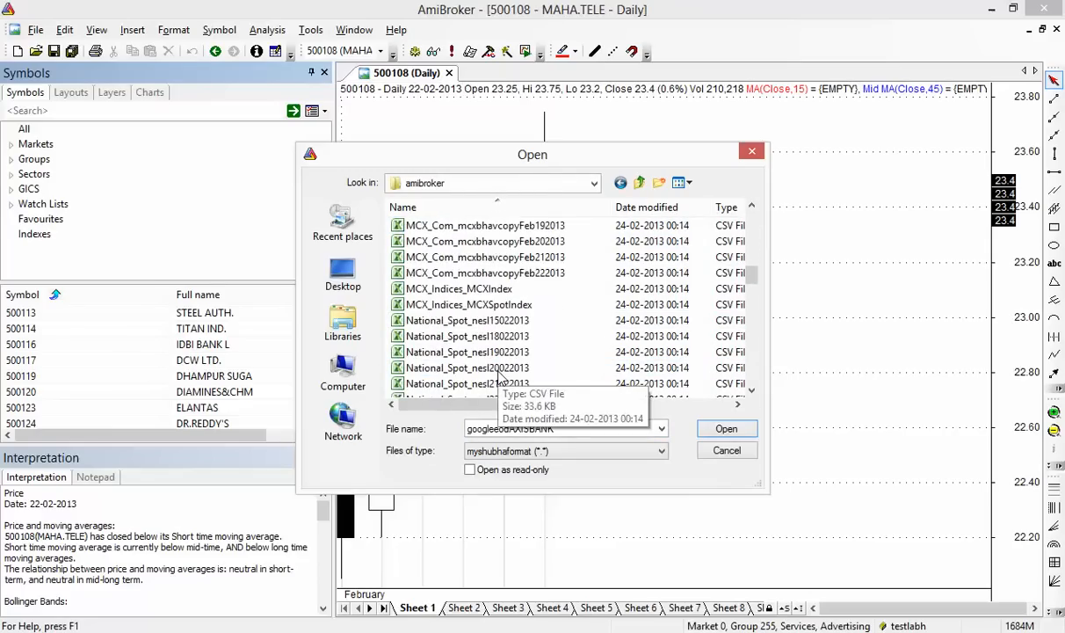
scroll(500, 375, "down", 3)
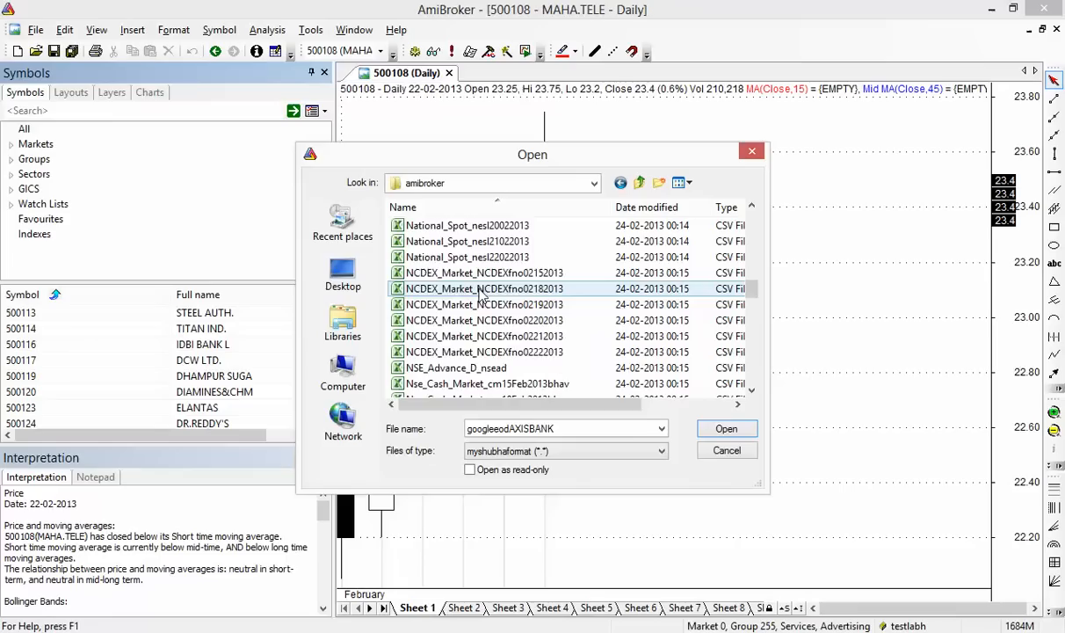
scroll(481, 299, "down", 5)
left_click(481, 291)
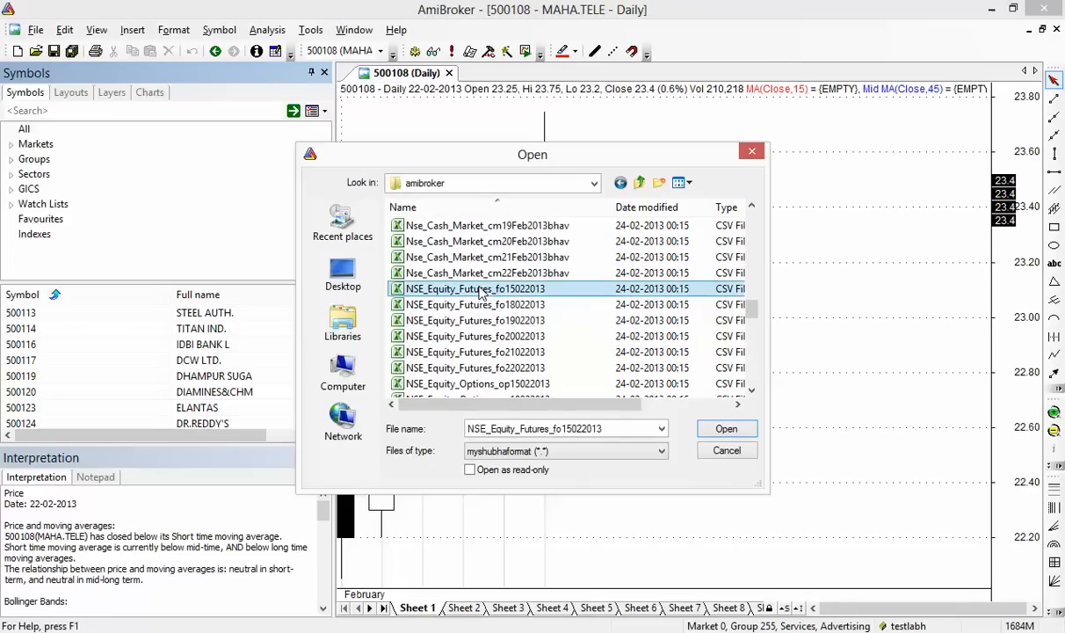
left_click(554, 305, "ctrl")
key("shift+Down")
key("shift+Down")
key("shift+Down")
key("shift+Down")
key("shift+Down")
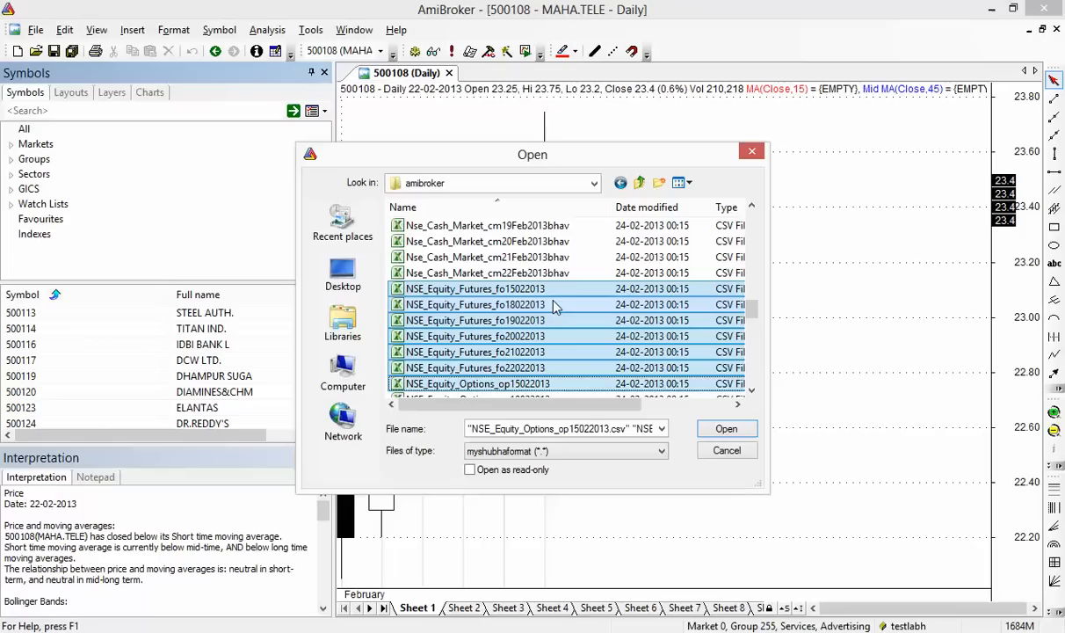
key("shift+Up")
key("shift+Up")
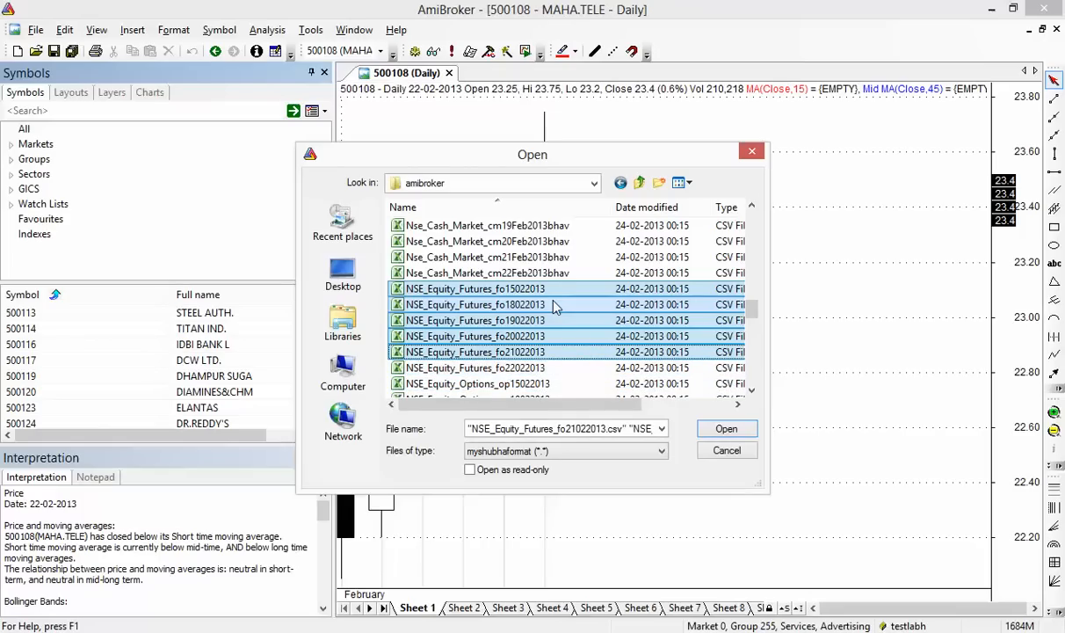
Select the six Nse_Cash_Market bhav files, cm15Feb2013 to cm22Feb2013, and import them
left_click(580, 227)
scroll(585, 237, "up", 1)
left_click(580, 242)
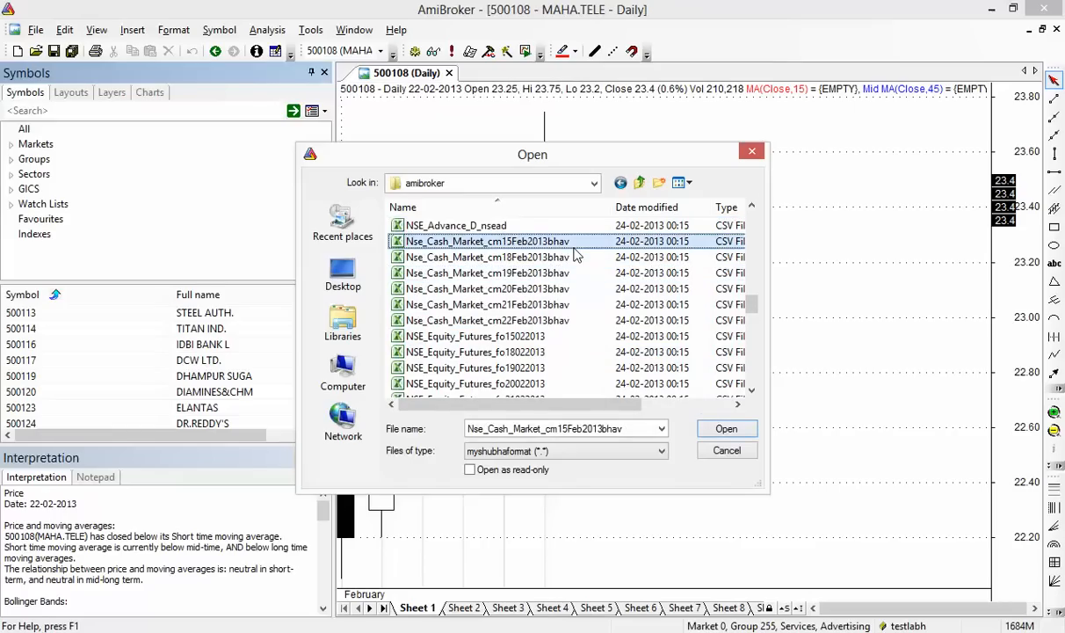
key("shift+Down")
key("shift+Down")
key("shift+Down")
key("shift+Down")
key("shift+Down")
key("shift+Down")
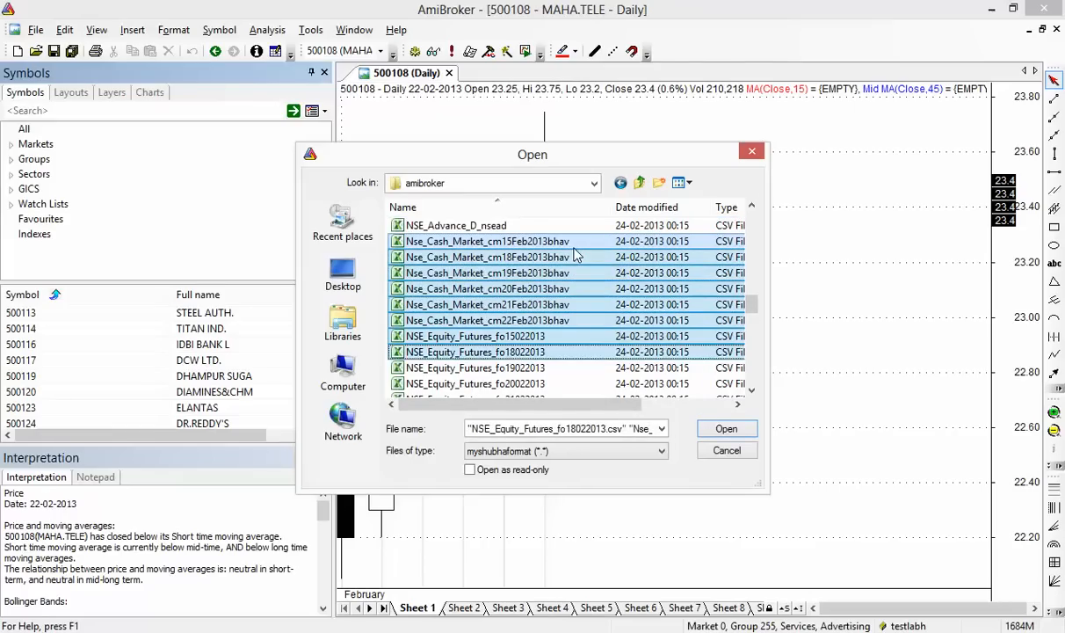
key("shift+Up")
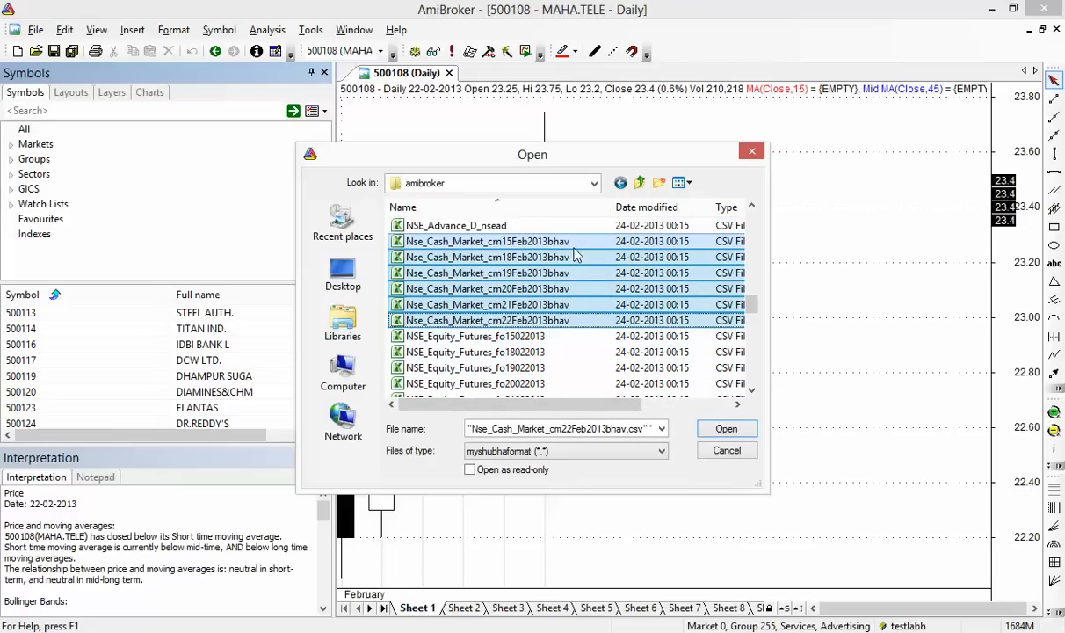
left_click(719, 431)
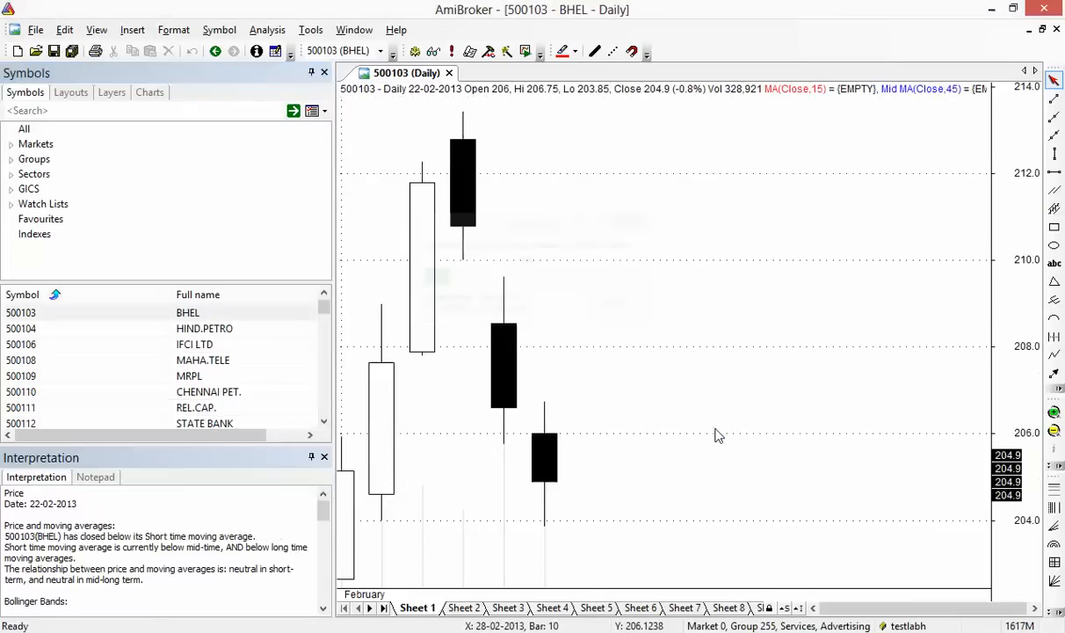
Browse the GMDCLTD, GODREJIND, GOKEX, GOLDIAM and GOLDTECH daily charts
left_click_drag(324, 308, 324, 384)
left_click(213, 377)
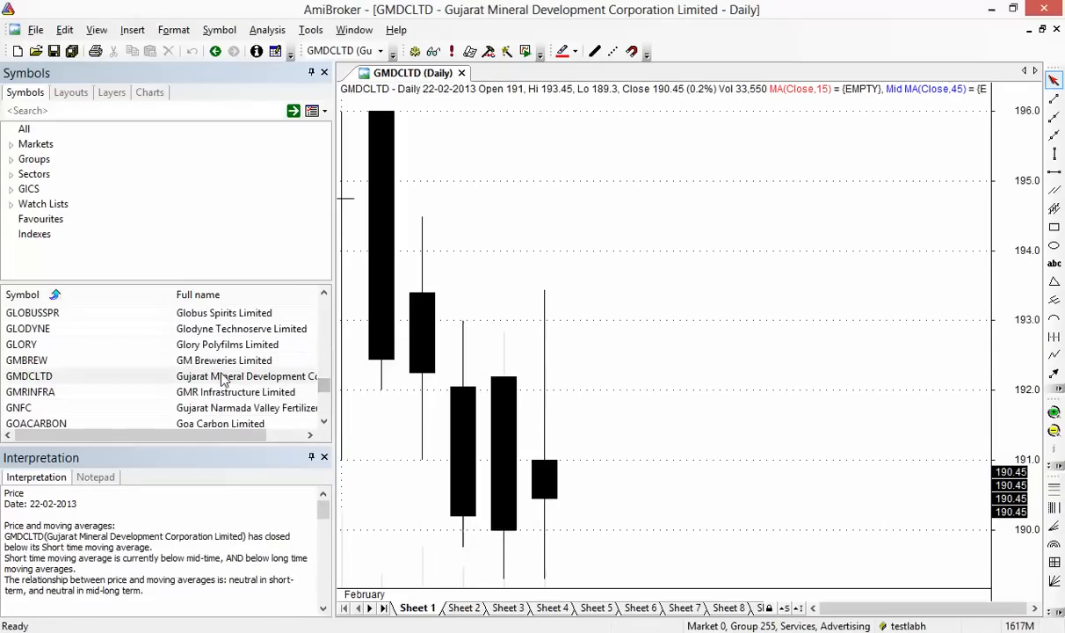
scroll(224, 378, "down", 1)
scroll(223, 377, "down", 1)
left_click(222, 376)
scroll(223, 377, "down", 1)
left_click(223, 376)
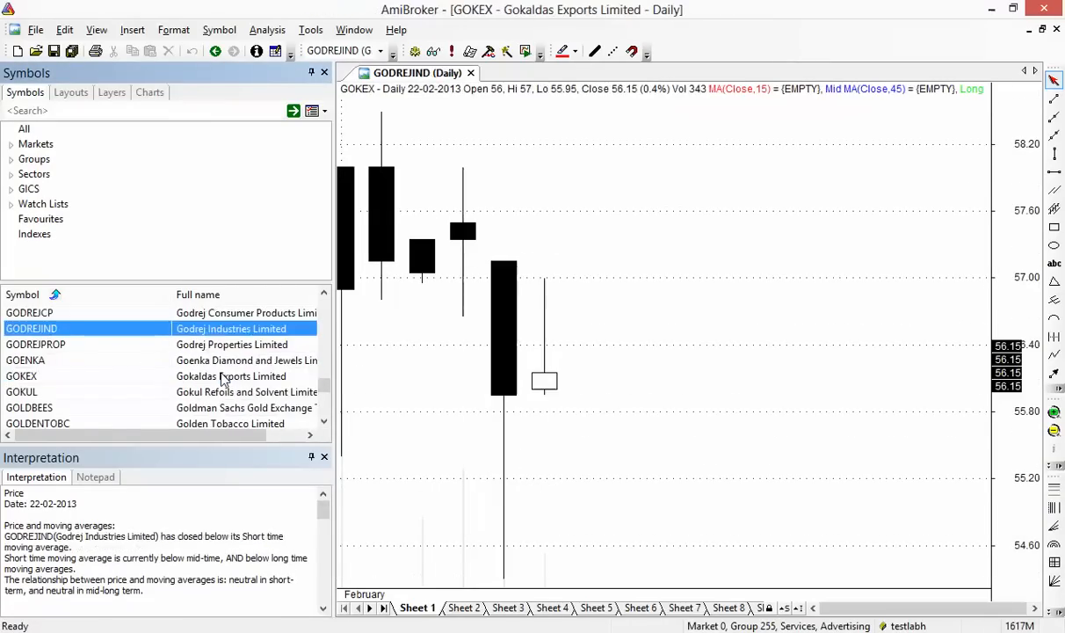
scroll(223, 378, "down", 2)
scroll(222, 377, "up", 1)
left_click(223, 377)
scroll(222, 377, "down", 1)
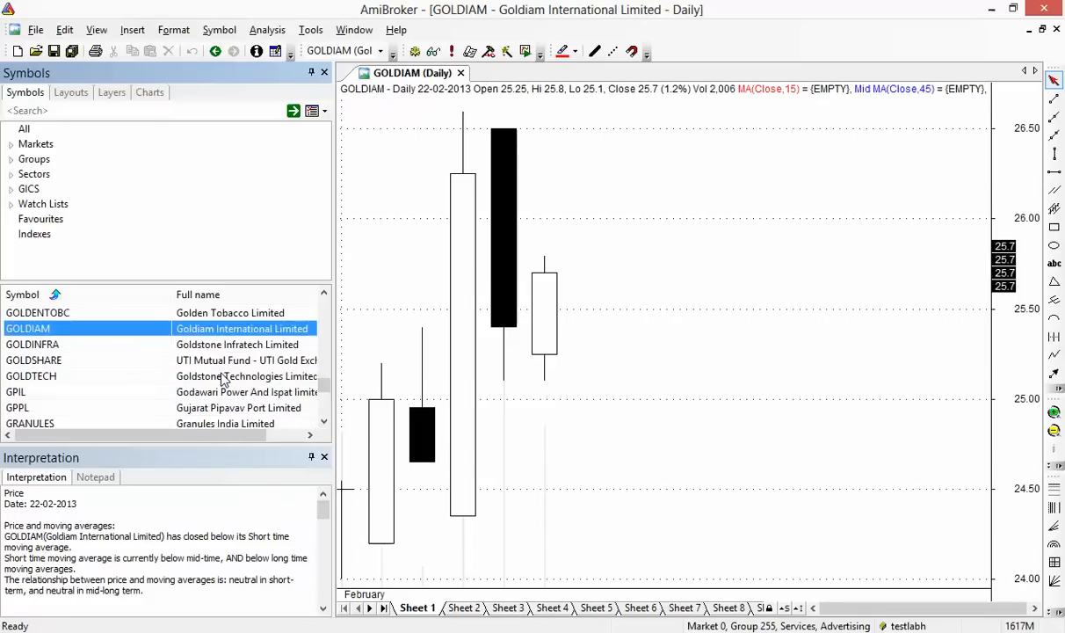
left_click(222, 376)
left_click(35, 30)
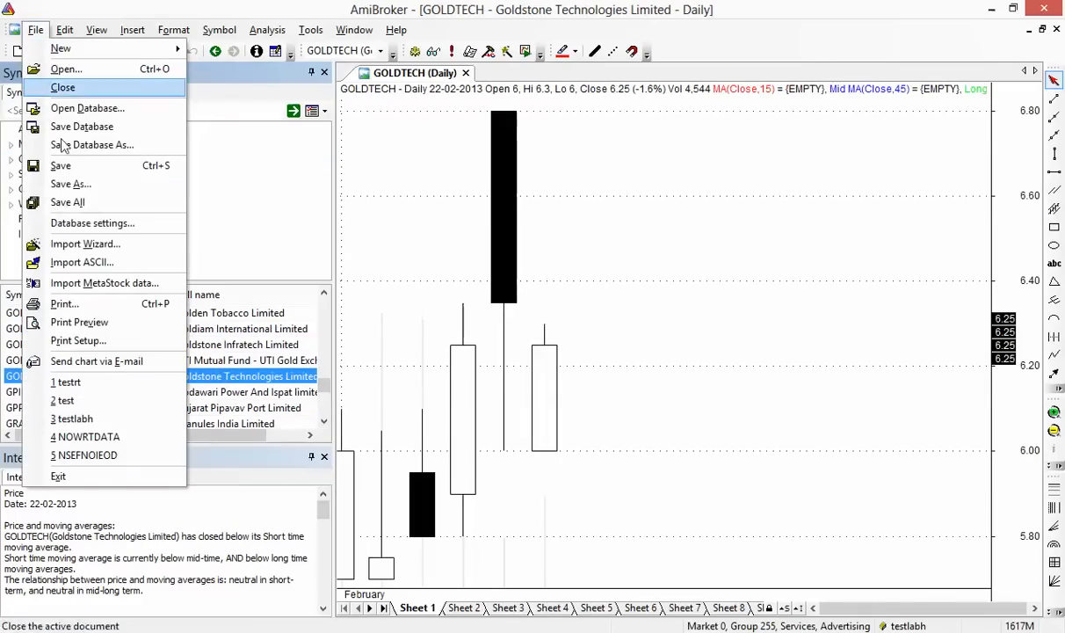
Import NSE_Equity_Futures fo15022013 through fo22022013 as one shift-selected batch via Import ASCII
left_click(104, 262)
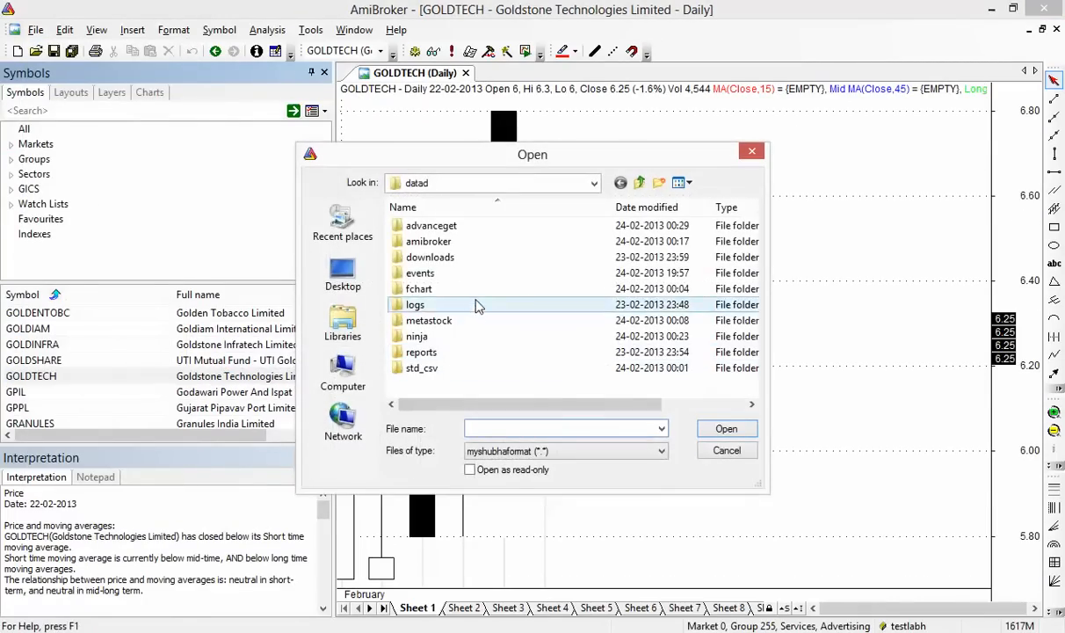
double_click(474, 242)
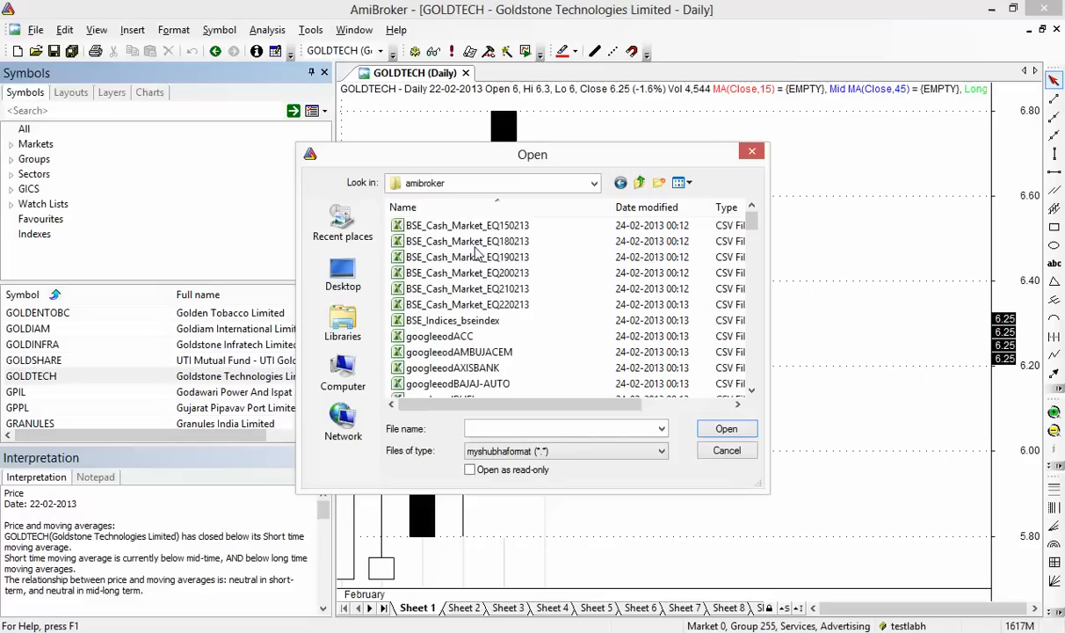
left_click(476, 336)
scroll(476, 336, "down", 12)
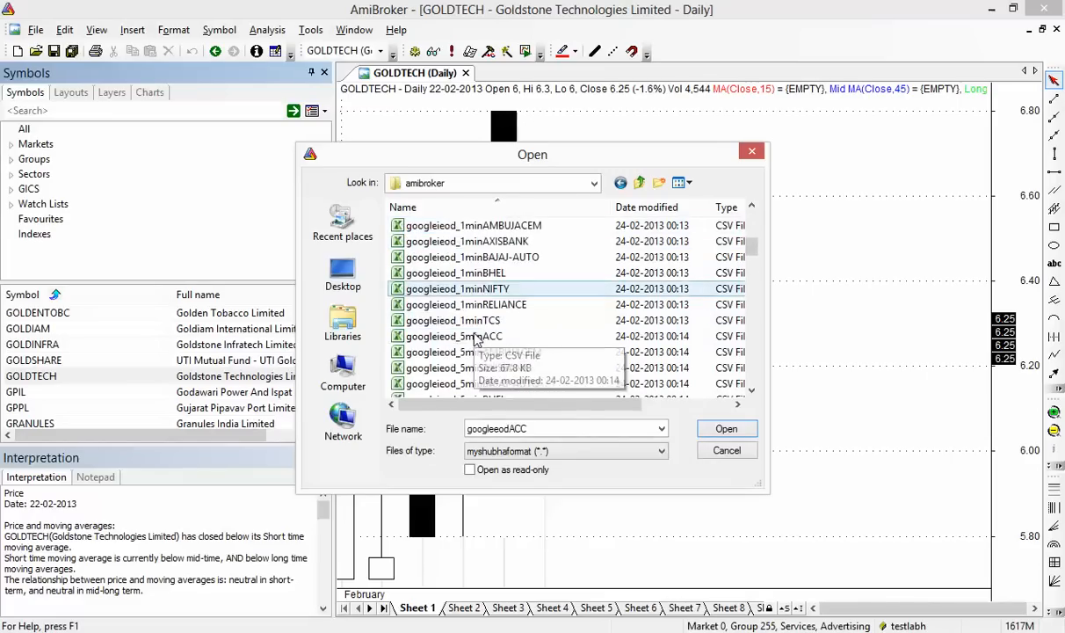
scroll(475, 339, "down", 7)
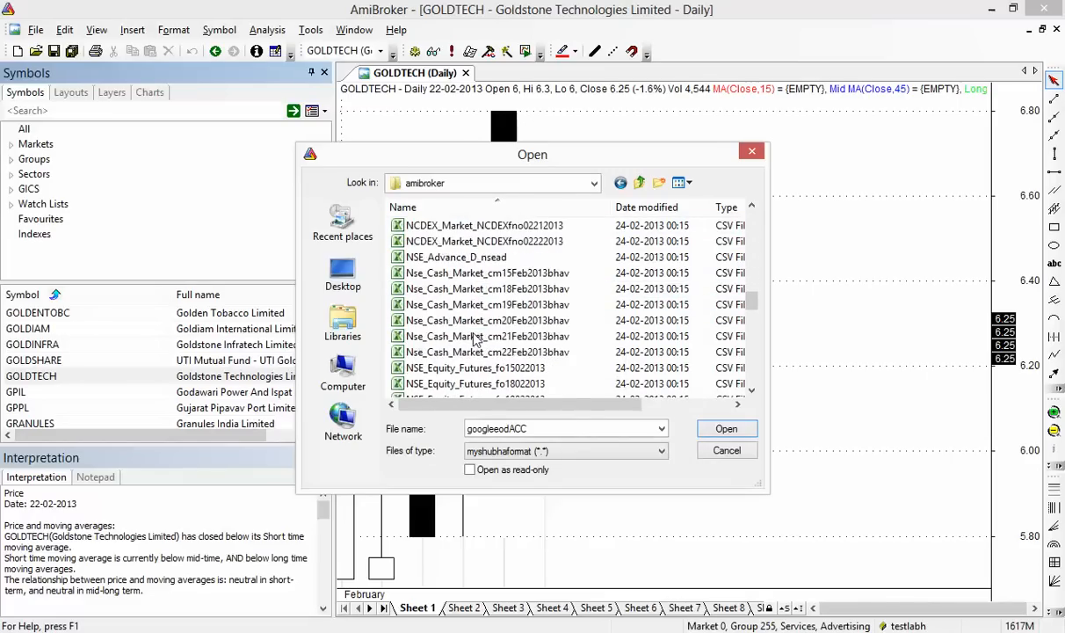
left_click(476, 323)
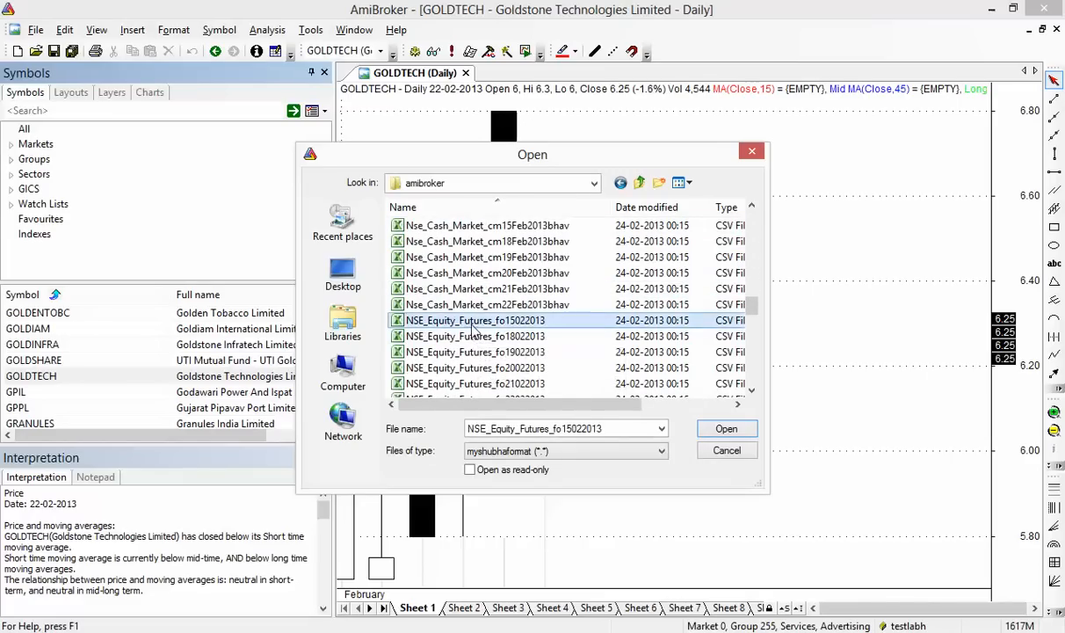
key("shift+Down")
key("shift+Down")
key("shift+Down")
key("shift+Down")
key("shift+Down")
key("shift+Down")
key("shift+Down")
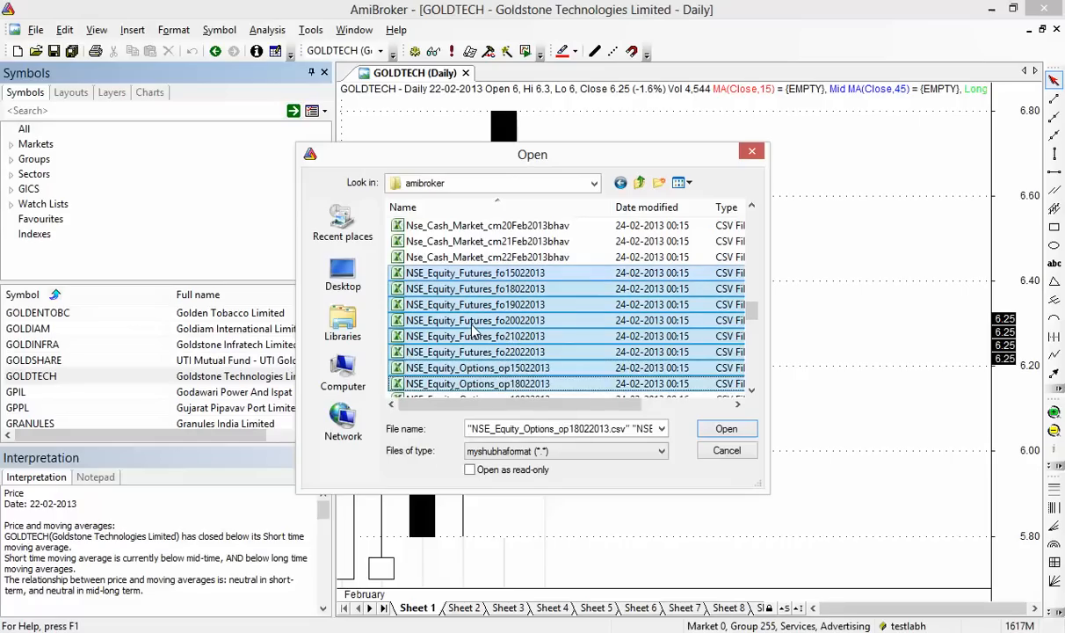
key("shift+Up")
key("shift+Up")
key("shift+Up")
key("shift+Down")
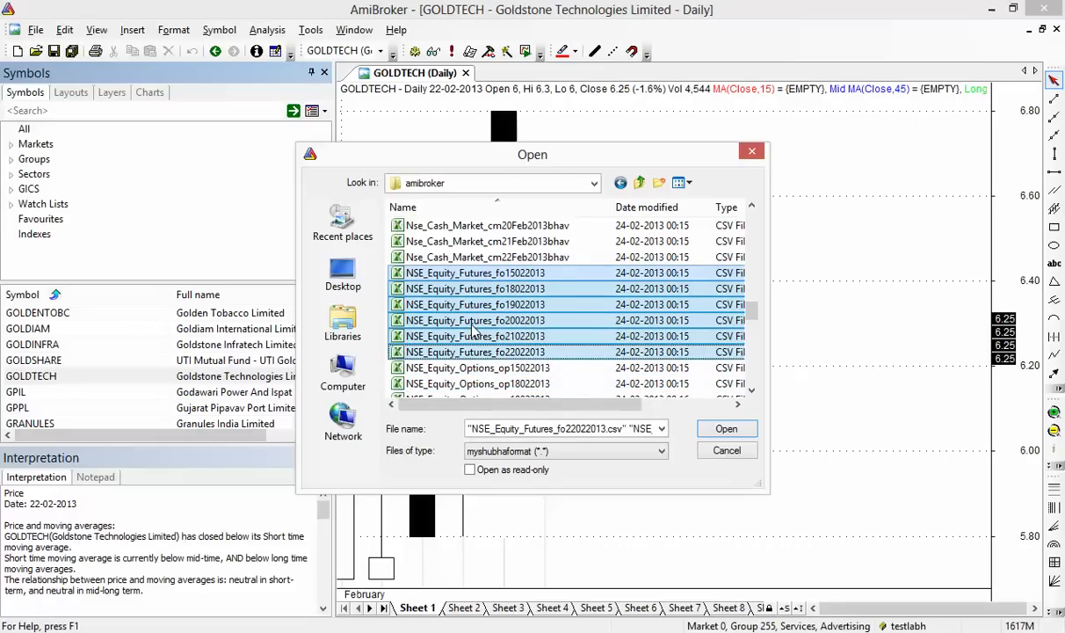
left_click(726, 429)
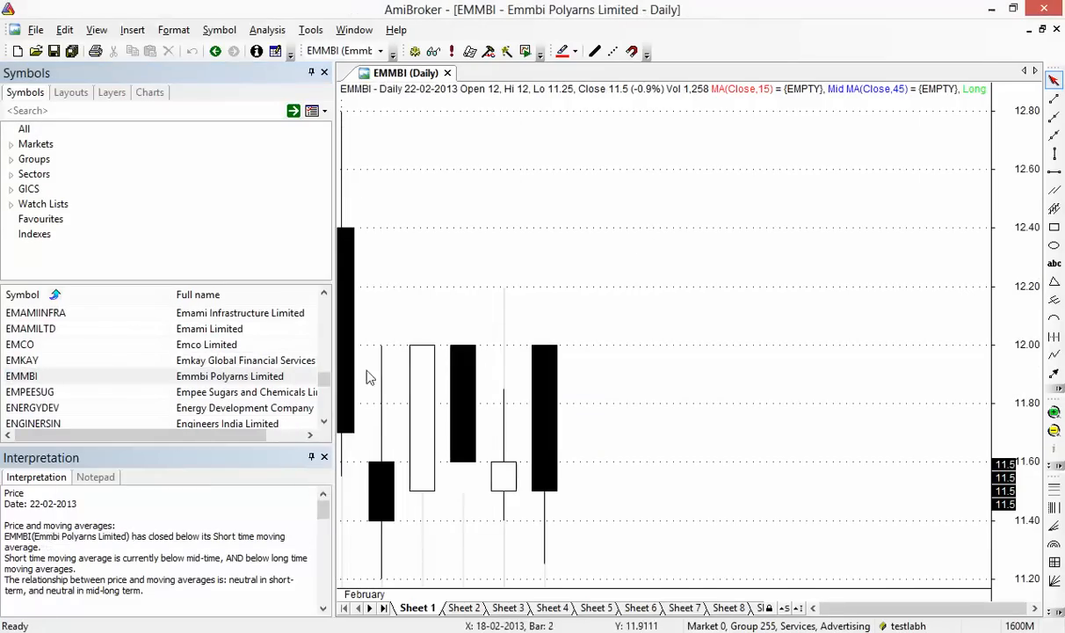
Browse the J charts from JPPOWER-II through JSWSTEEL, JSWSTEEL-III, JUBLFOOD-I and JUMBO
left_click_drag(323, 378, 324, 389)
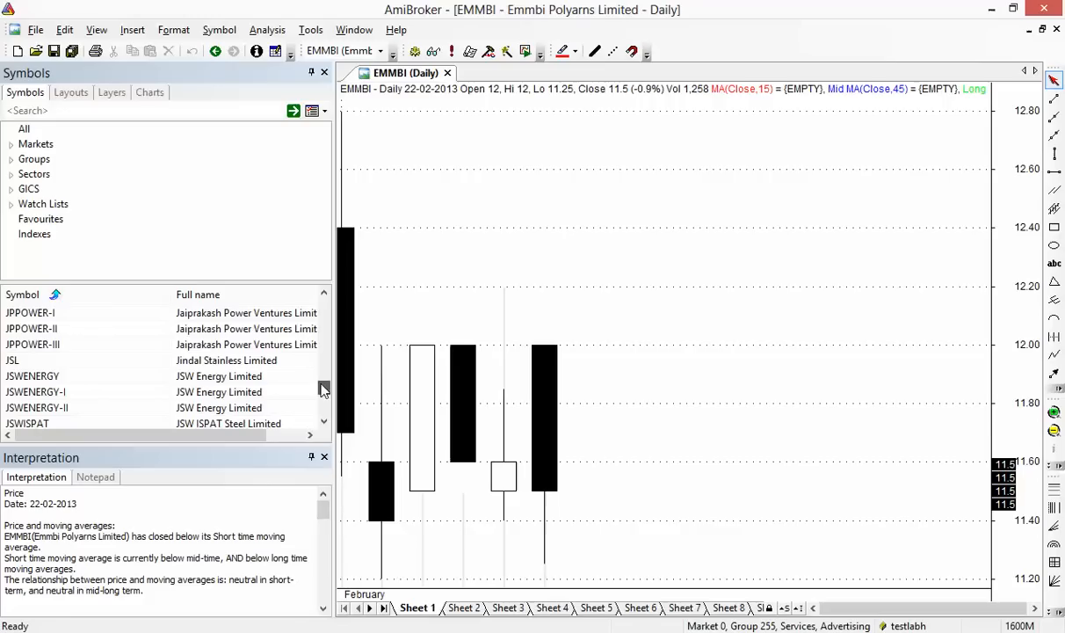
left_click(99, 328)
scroll(98, 328, "down", 1)
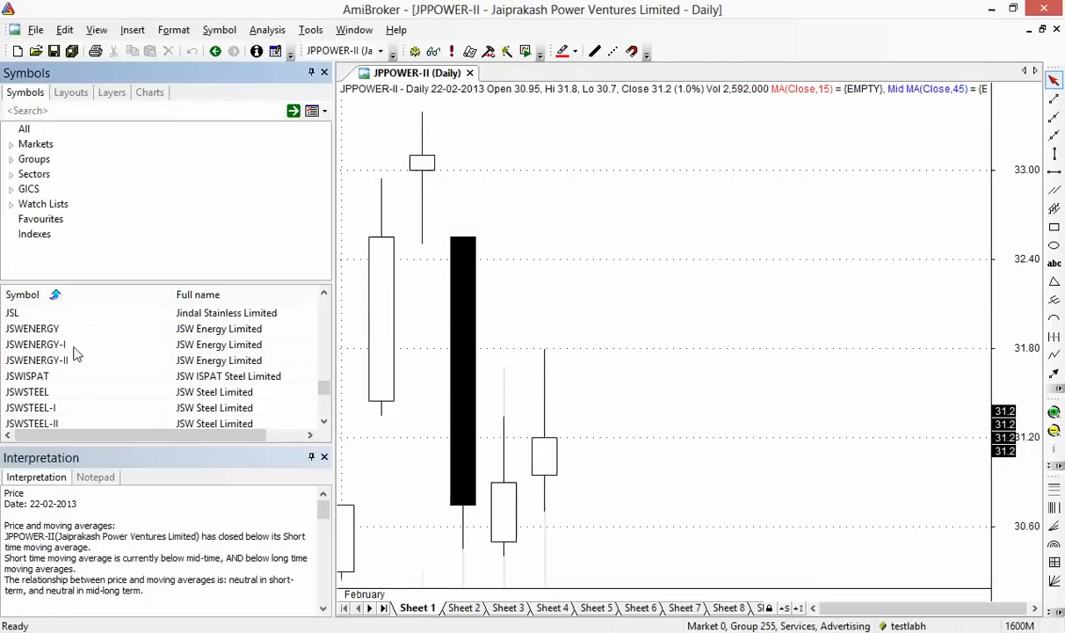
left_click(75, 349)
left_click(74, 376)
left_click(75, 396)
scroll(75, 403, "down", 1)
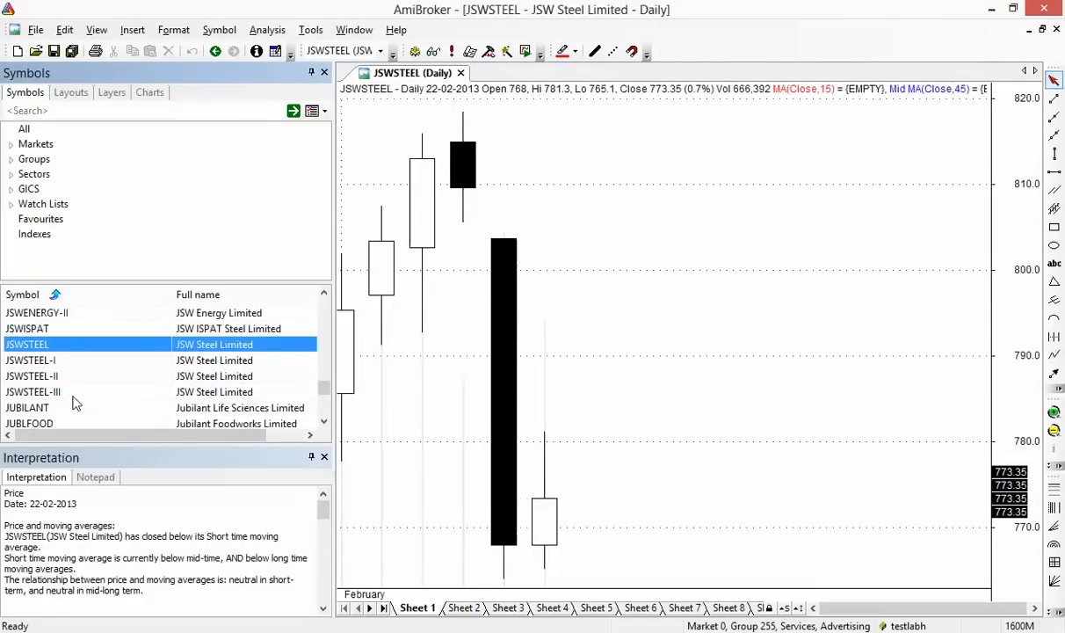
left_click(74, 398)
scroll(75, 397, "down", 1)
left_click(75, 397)
scroll(74, 397, "down", 1)
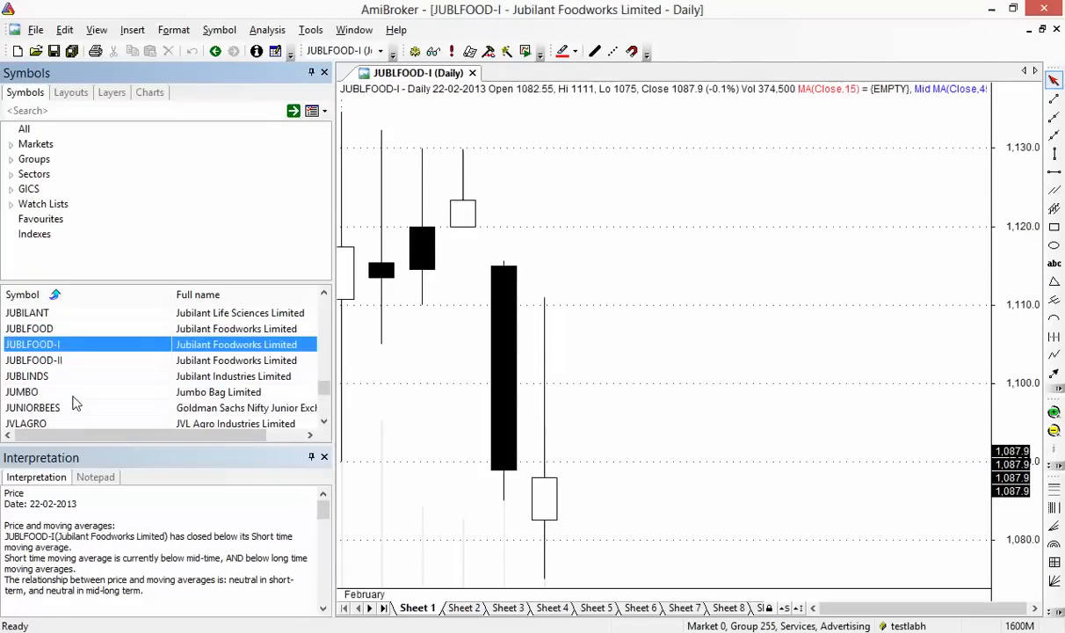
left_click(75, 396)
scroll(75, 403, "down", 1)
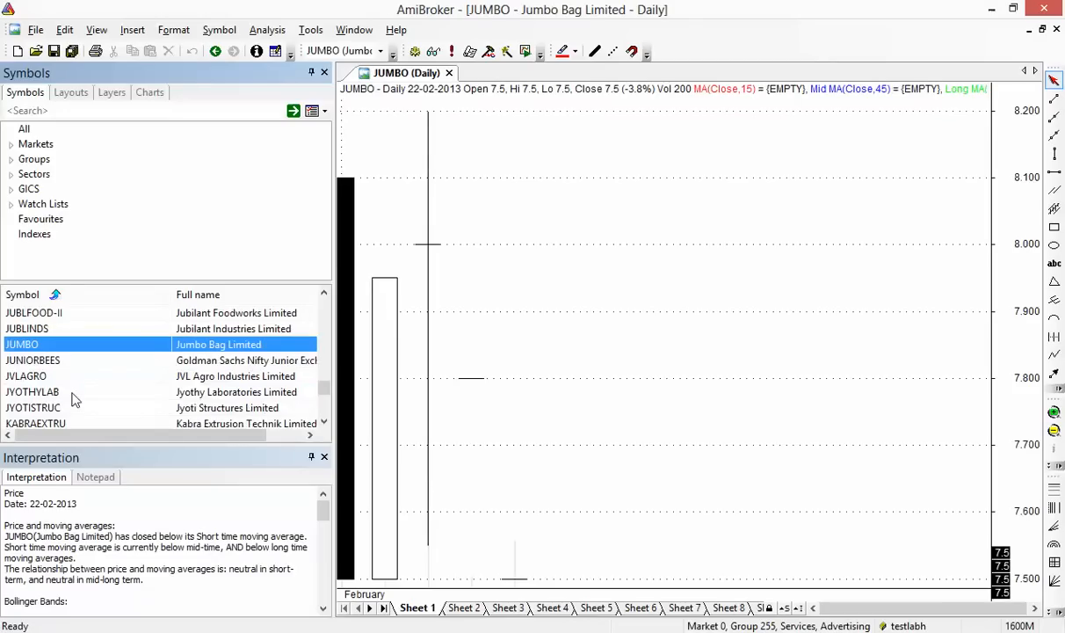
scroll(75, 400, "up", 1)
Recheck JUBLFOOD, JSWSTEEL-III (only 2 bars) and JUBILANT charts, ending on JVLAGRO
left_click(62, 347)
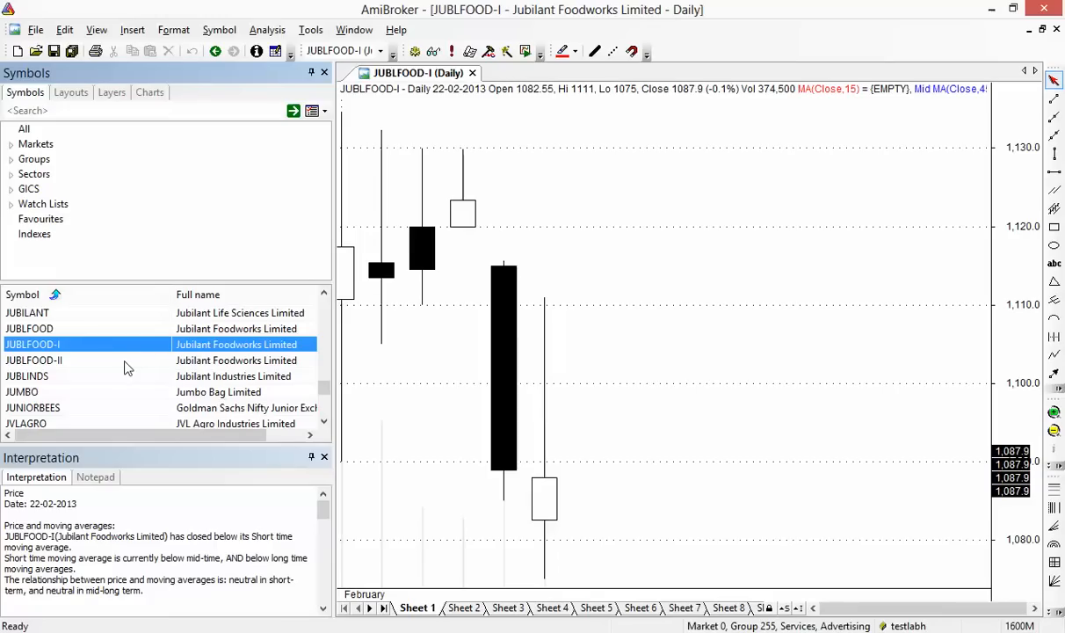
left_click(125, 361)
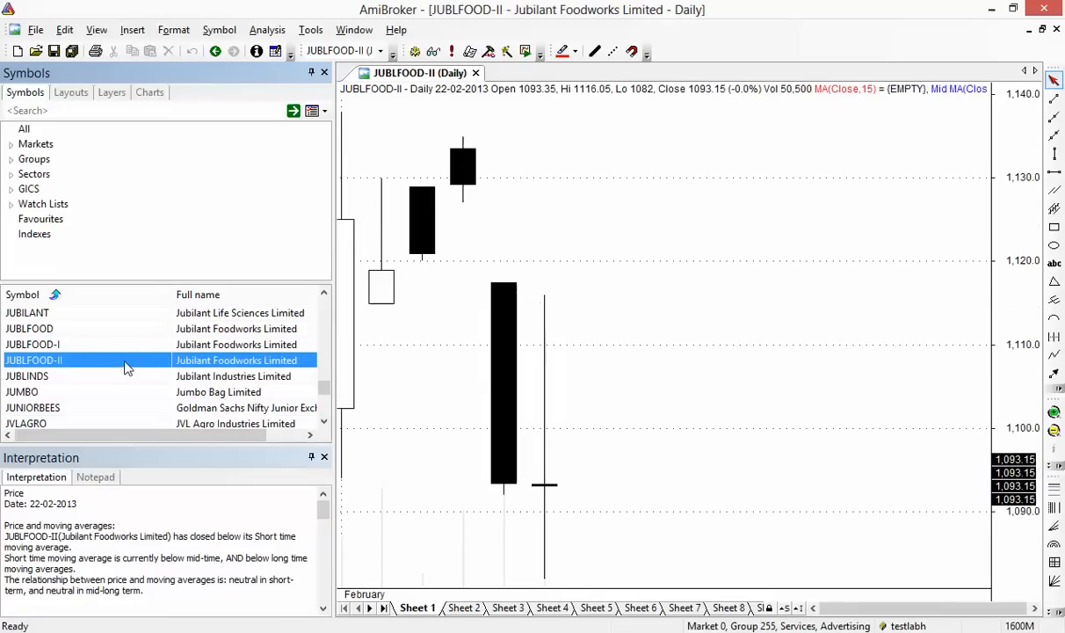
scroll(125, 363, "up", 1)
left_click(107, 344)
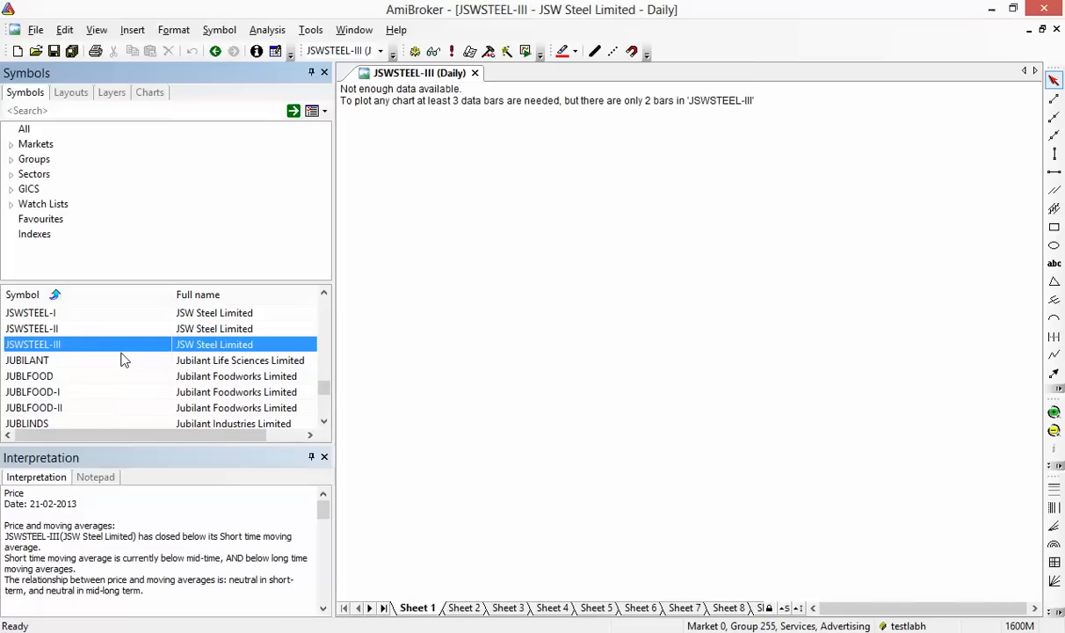
left_click(40, 364)
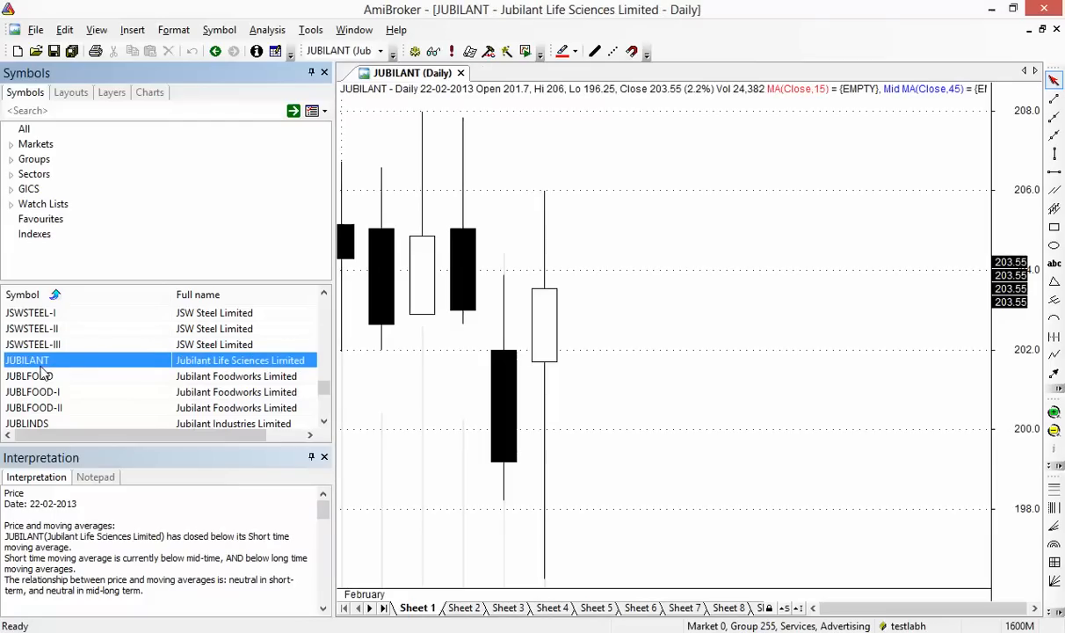
left_click(44, 346)
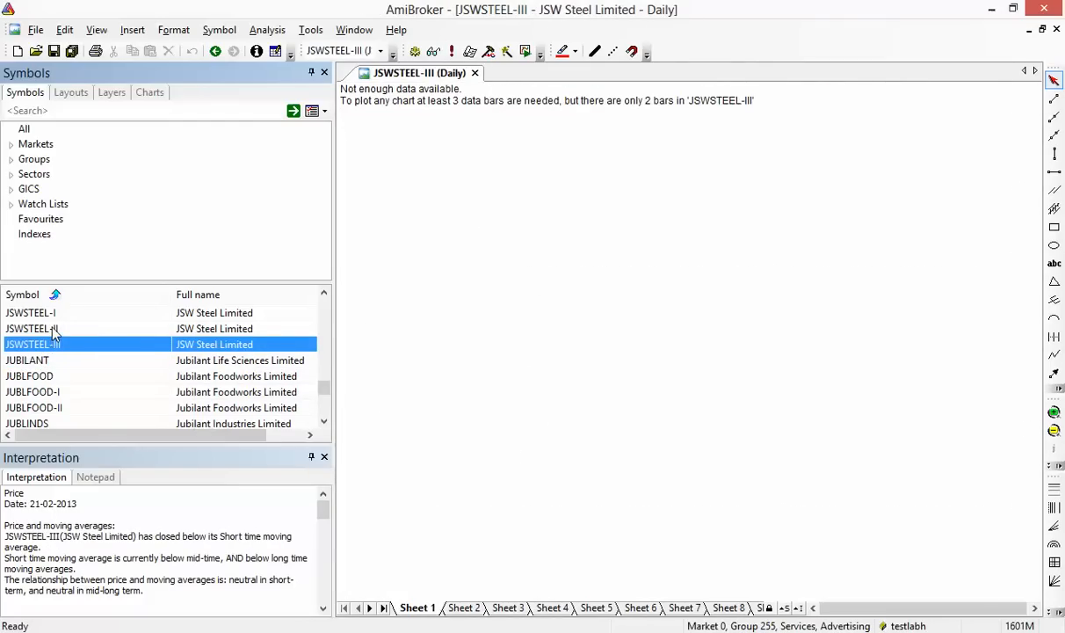
left_click(52, 328)
left_click(54, 360)
left_click(58, 376)
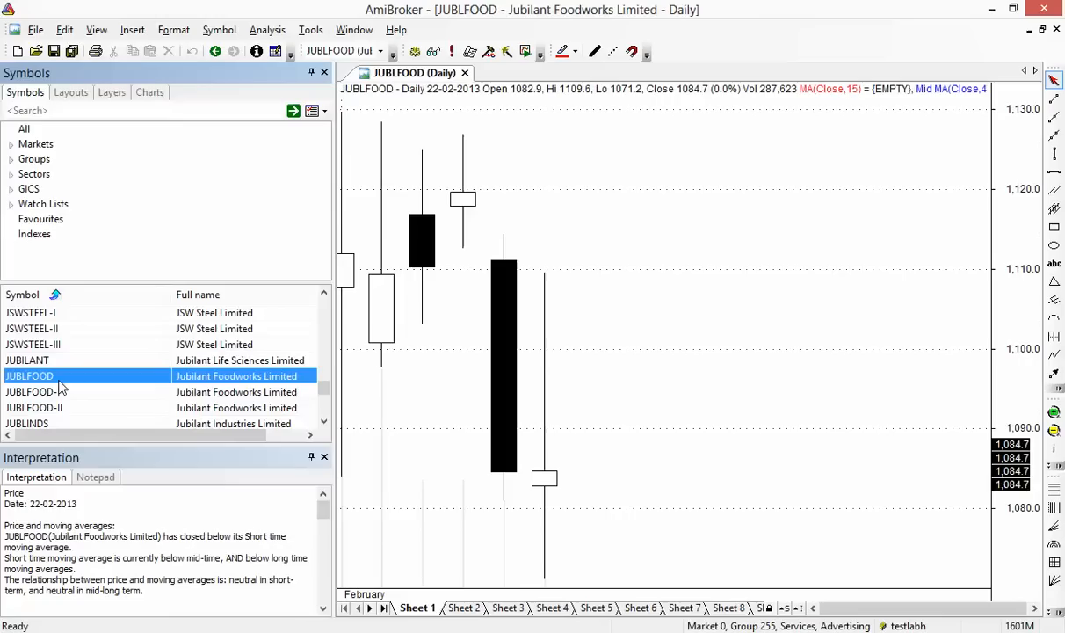
scroll(62, 388, "down", 2)
left_click(56, 378)
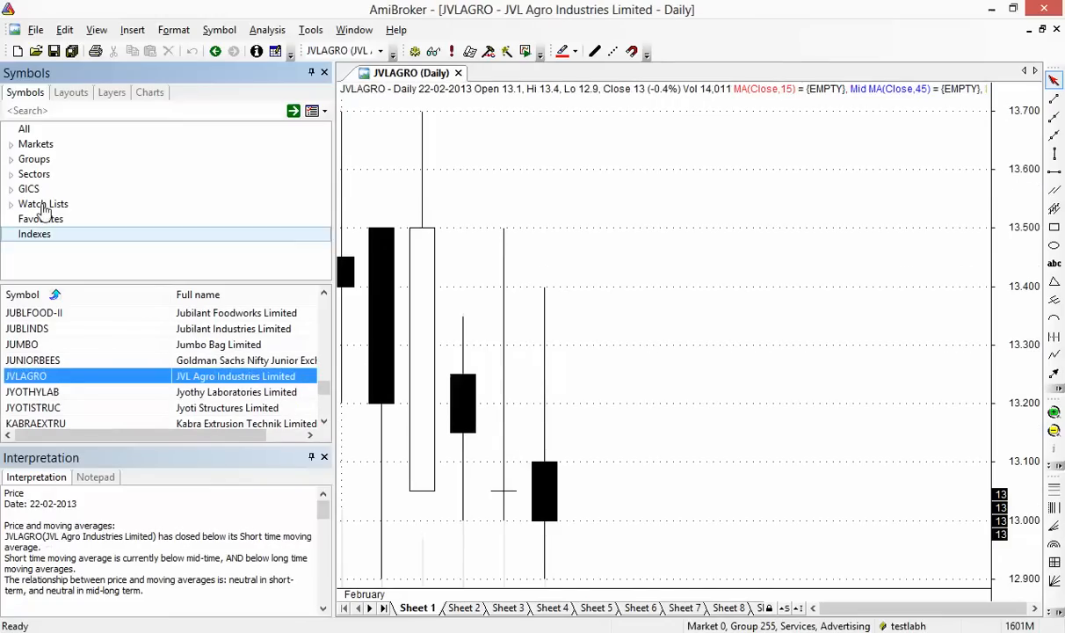
left_click(35, 30)
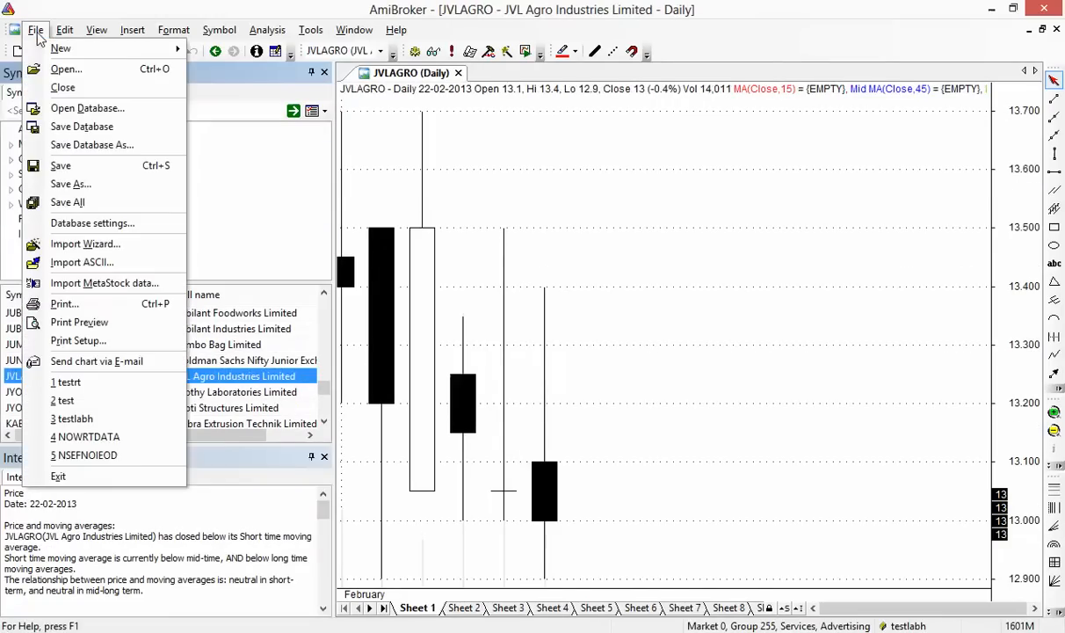
Multi-select googleeodNIFTY, googleeodRELIANCE and googleeodTCS in the amibroker folder and import them
left_click(112, 264)
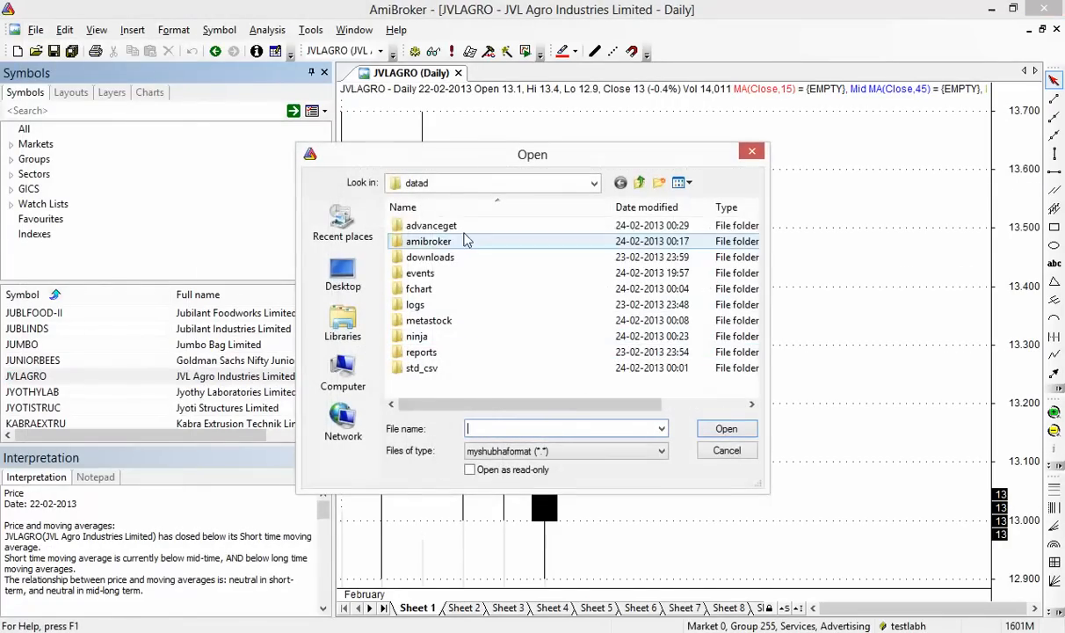
double_click(461, 246)
left_click(457, 321)
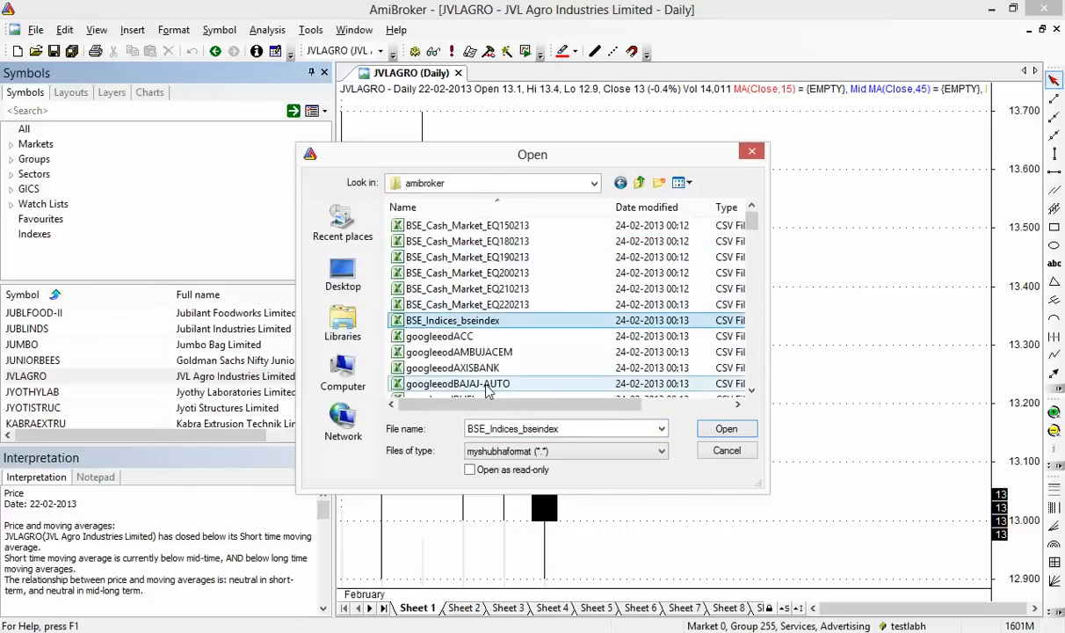
scroll(479, 369, "down", 5)
scroll(488, 392, "up", 5)
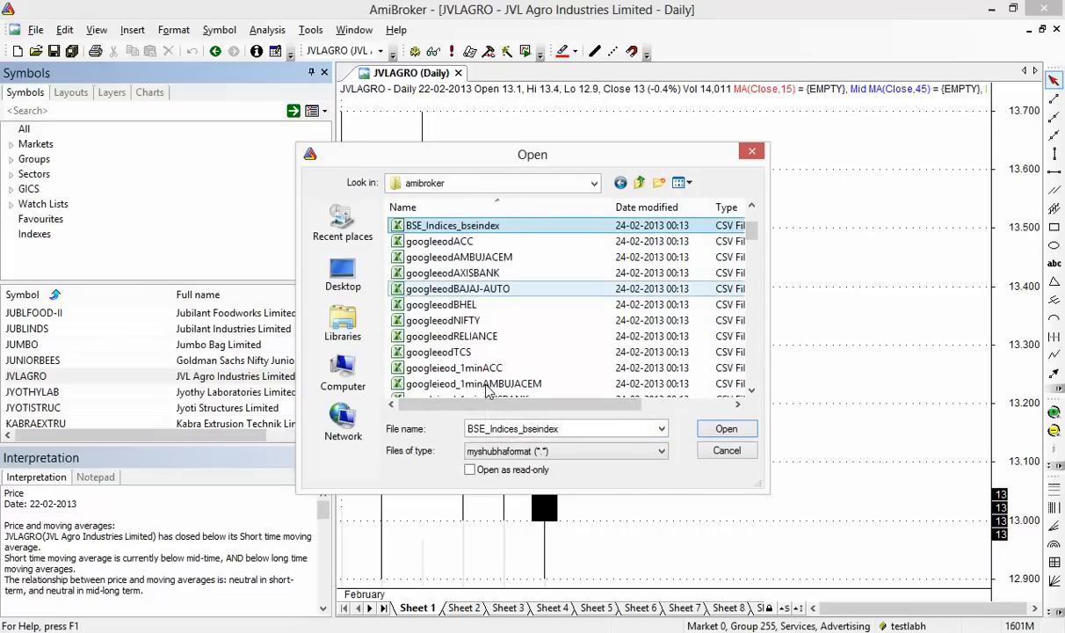
left_click(487, 306)
left_click(493, 320)
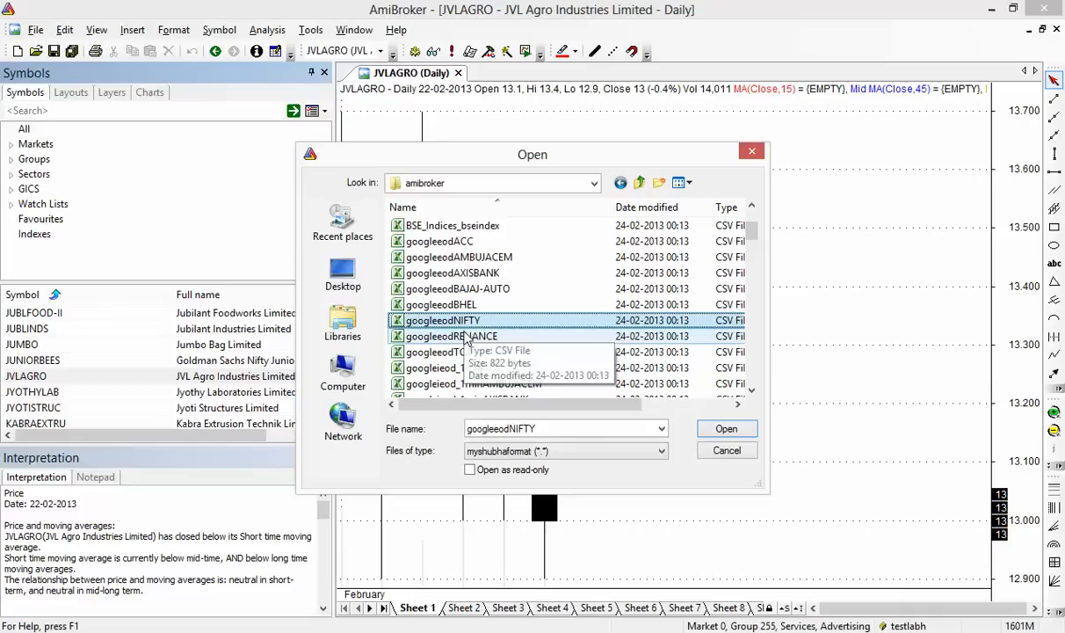
left_click(457, 335, "ctrl")
left_click(633, 352, "ctrl")
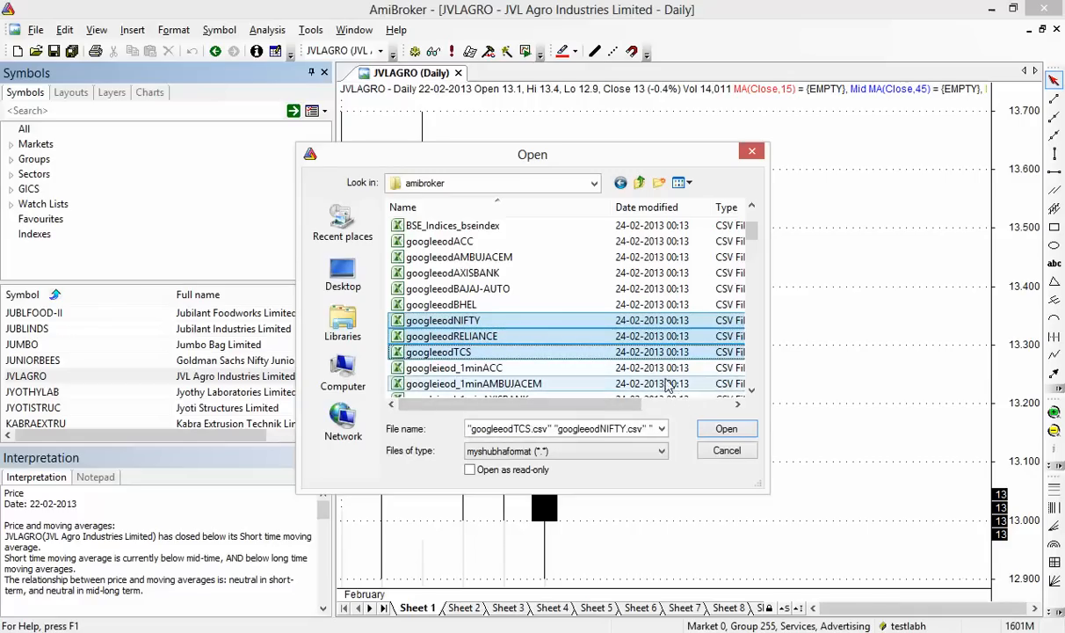
left_click(726, 429)
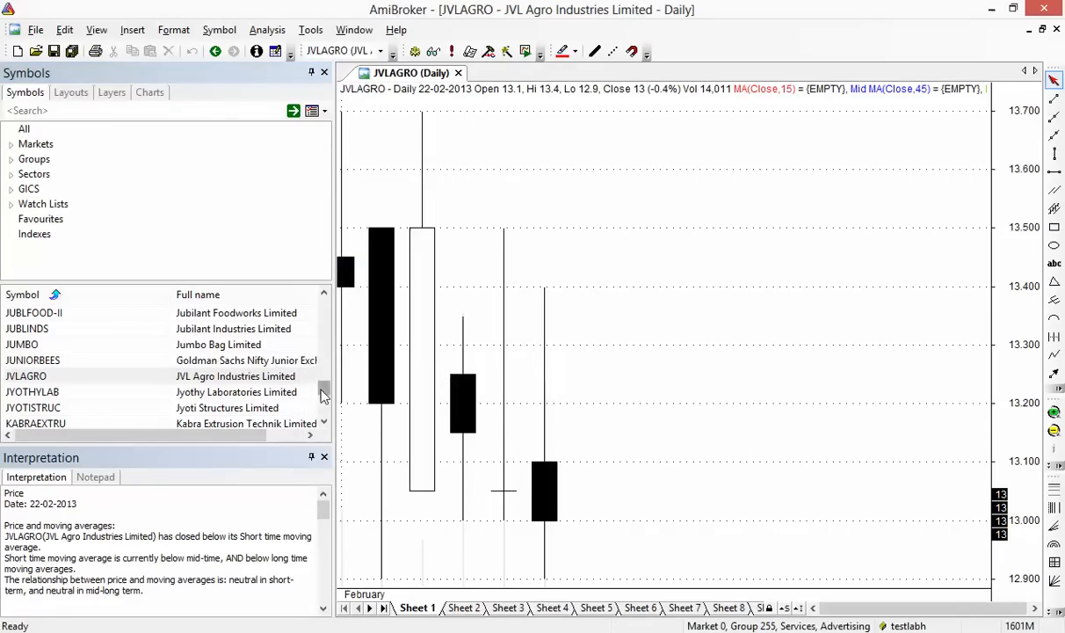
Filter the Symbols list by searching for 'nifty'
left_click_drag(321, 395, 324, 406)
left_click(22, 116)
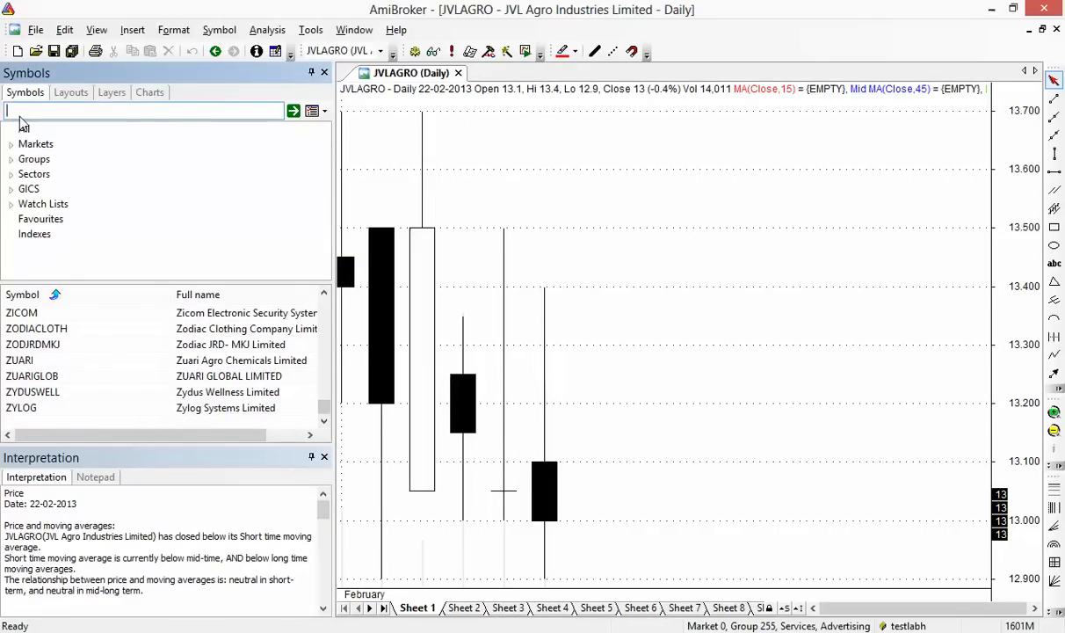
type("nifty")
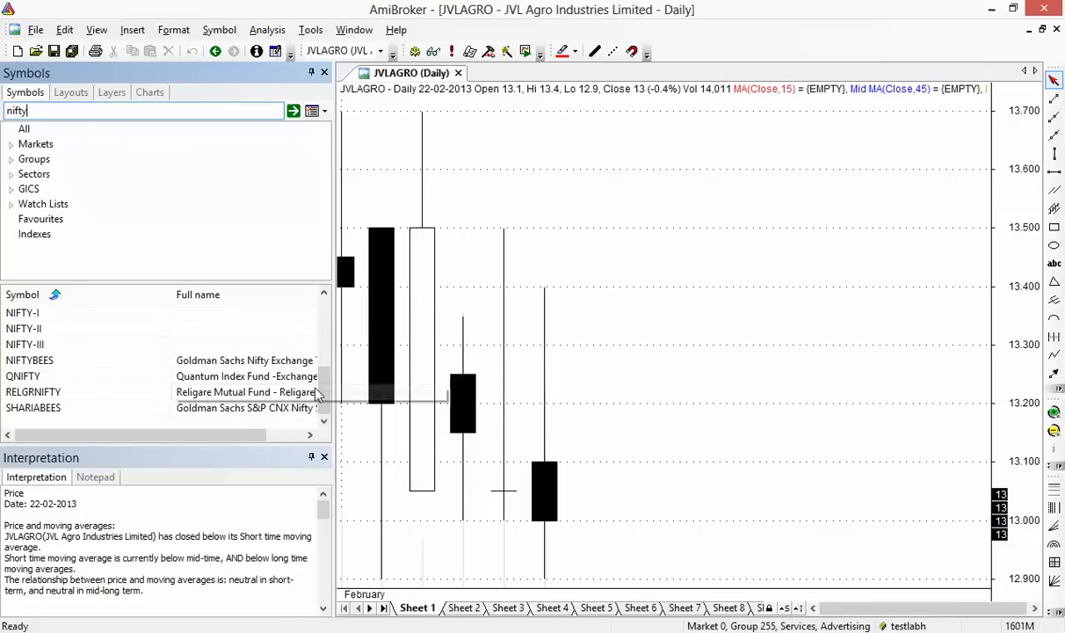
View 590103 and IIFLNIFTY, then load the NIFTY daily chart closing 5850.3
left_click_drag(321, 388, 324, 299)
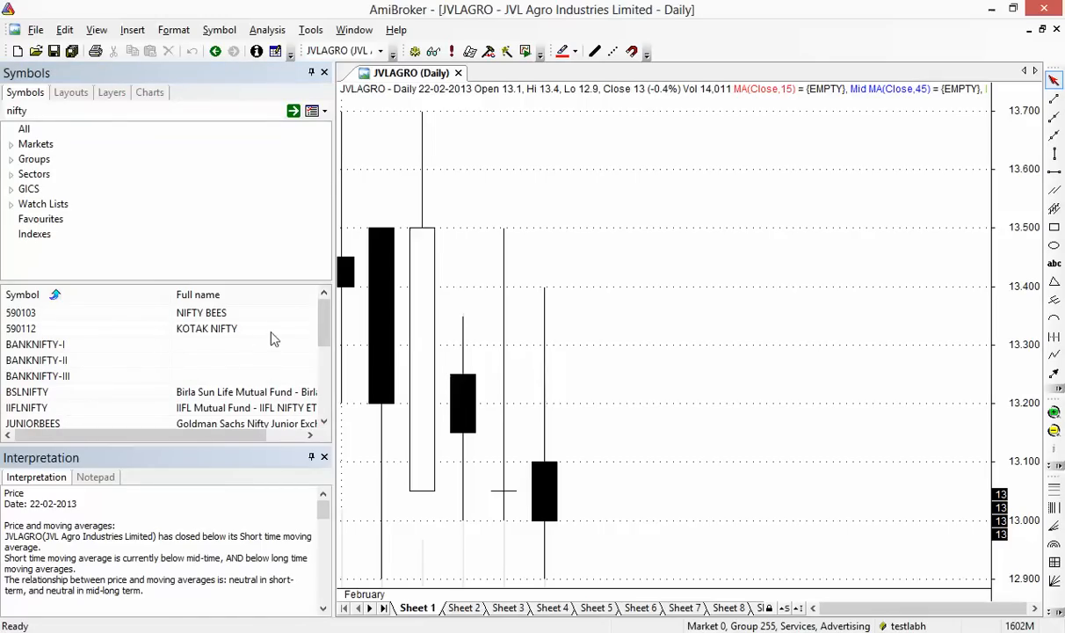
left_click(233, 314)
scroll(253, 312, "down", 1)
left_click(236, 360)
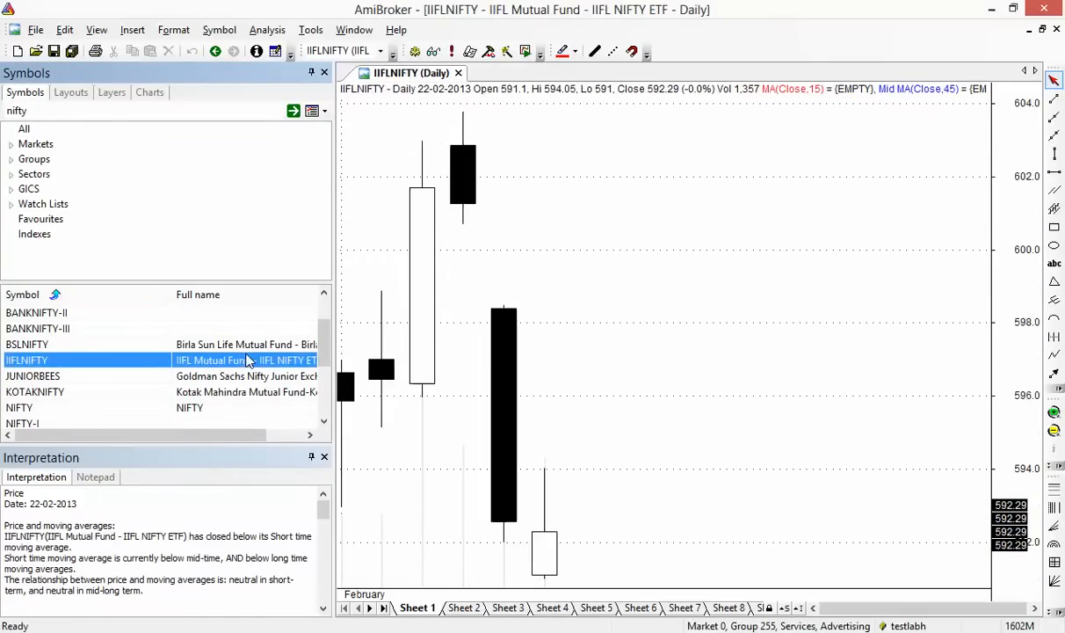
left_click(237, 408)
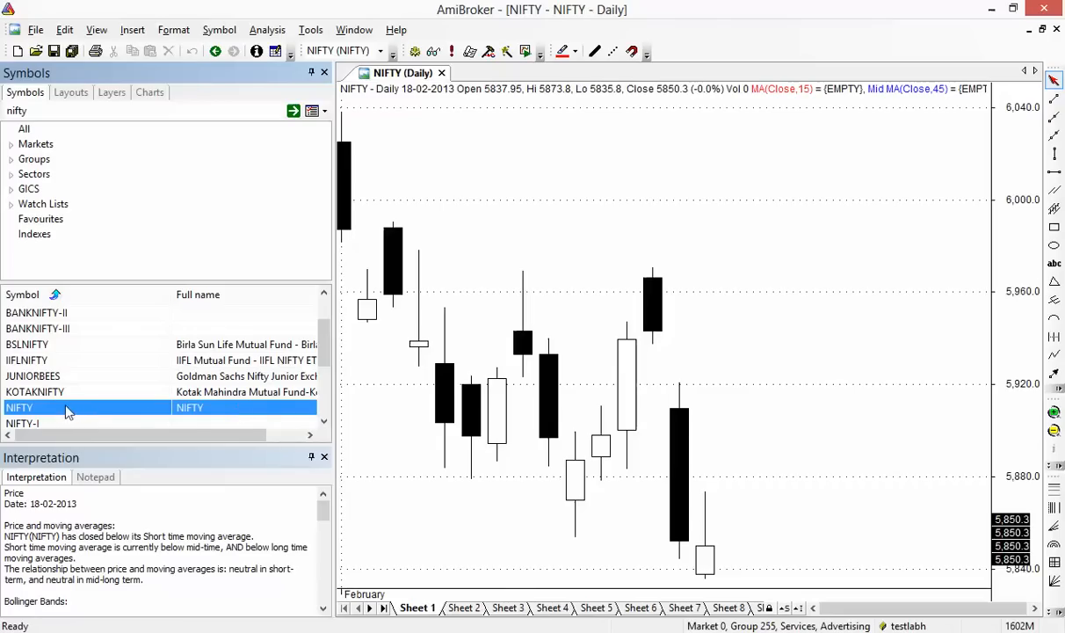
scroll(571, 359, "down", 2)
scroll(571, 359, "up", 1)
scroll(570, 358, "down", 1)
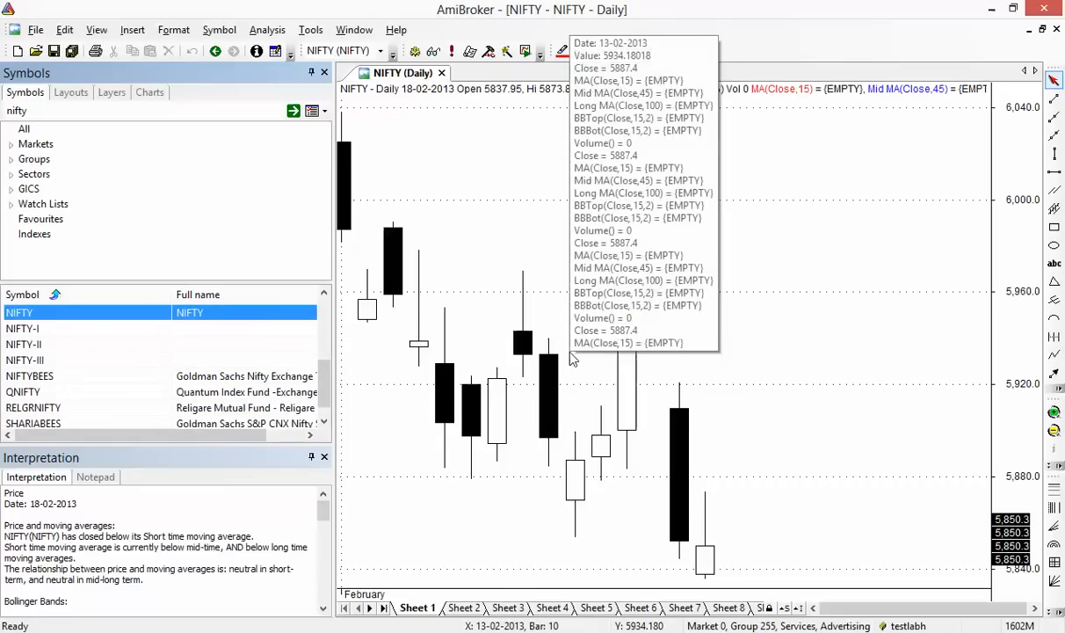
left_click(35, 29)
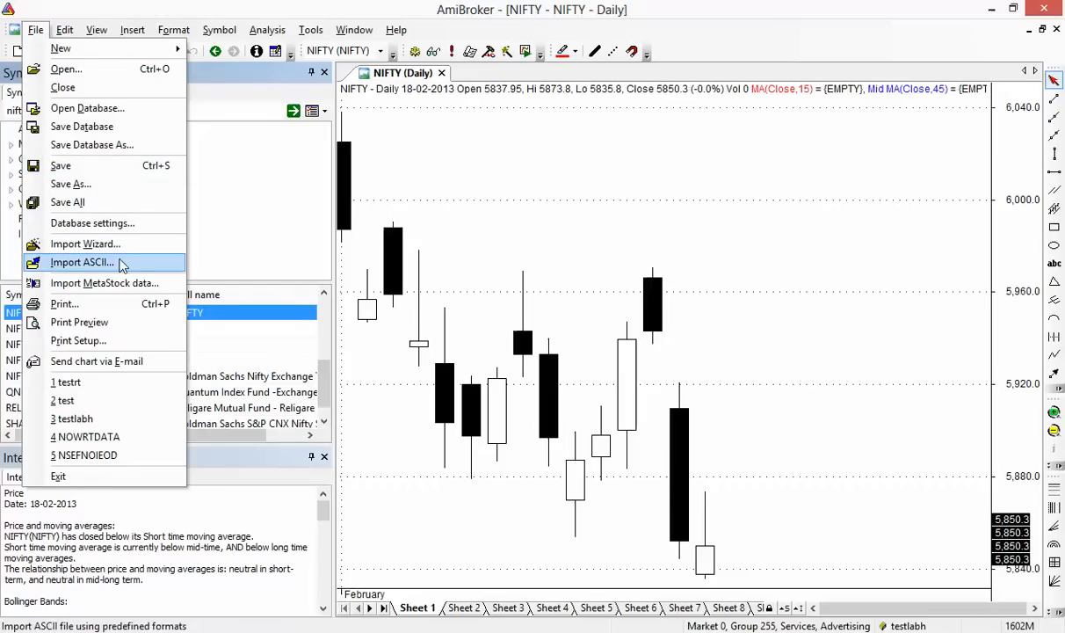
Import NCDEX_Market_NCDEXfno02152013 from the amibroker folder through Import ASCII
left_click(154, 263)
double_click(444, 242)
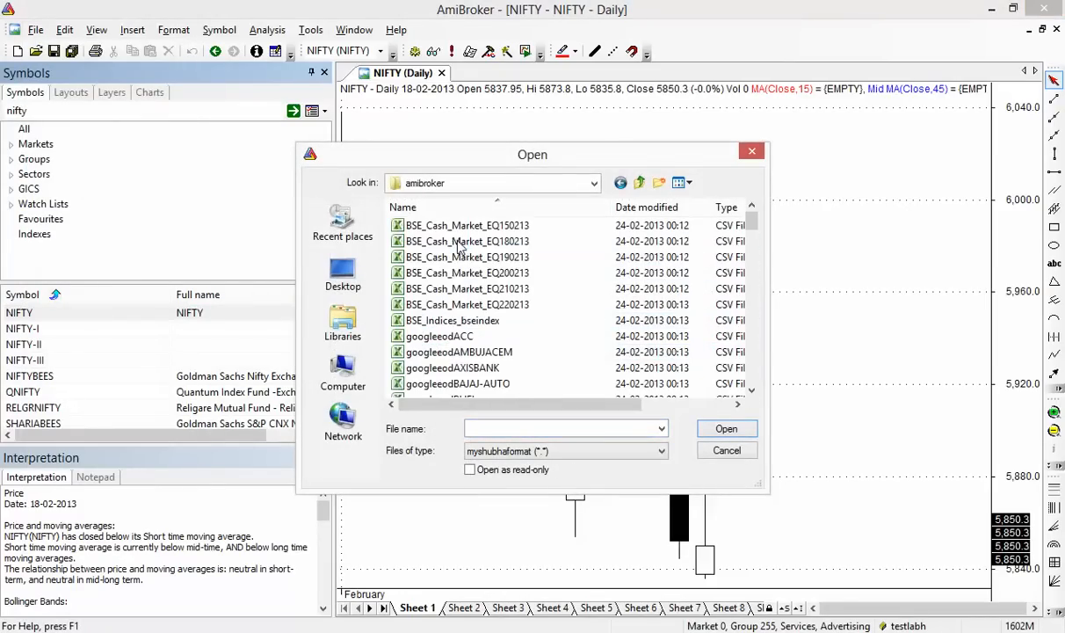
left_click_drag(751, 225, 745, 297)
left_click(533, 275)
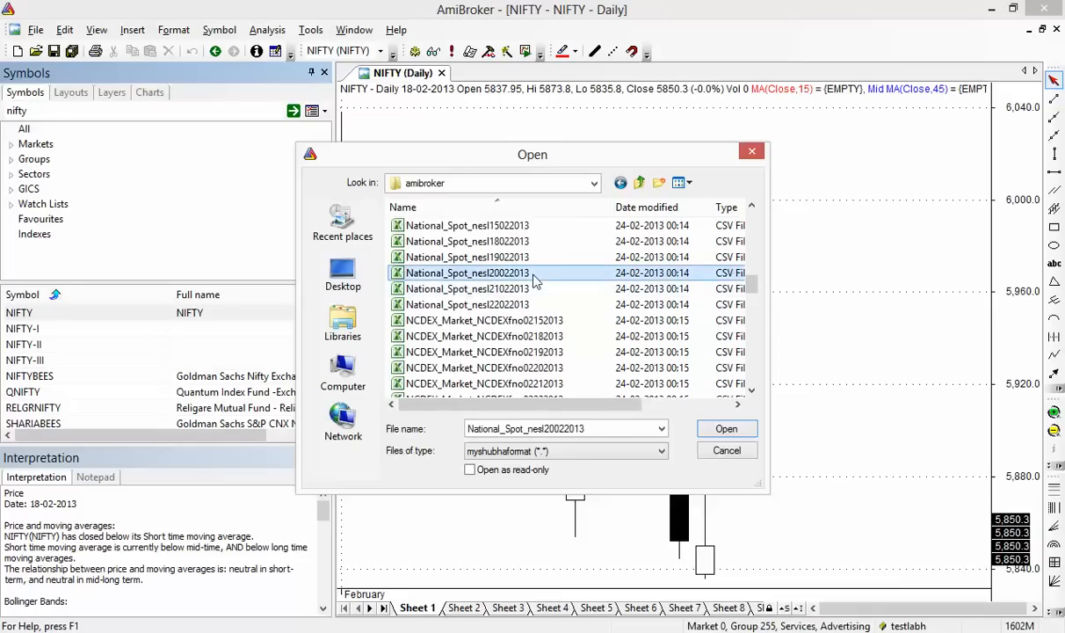
scroll(533, 277, "down", 1)
left_click(531, 278)
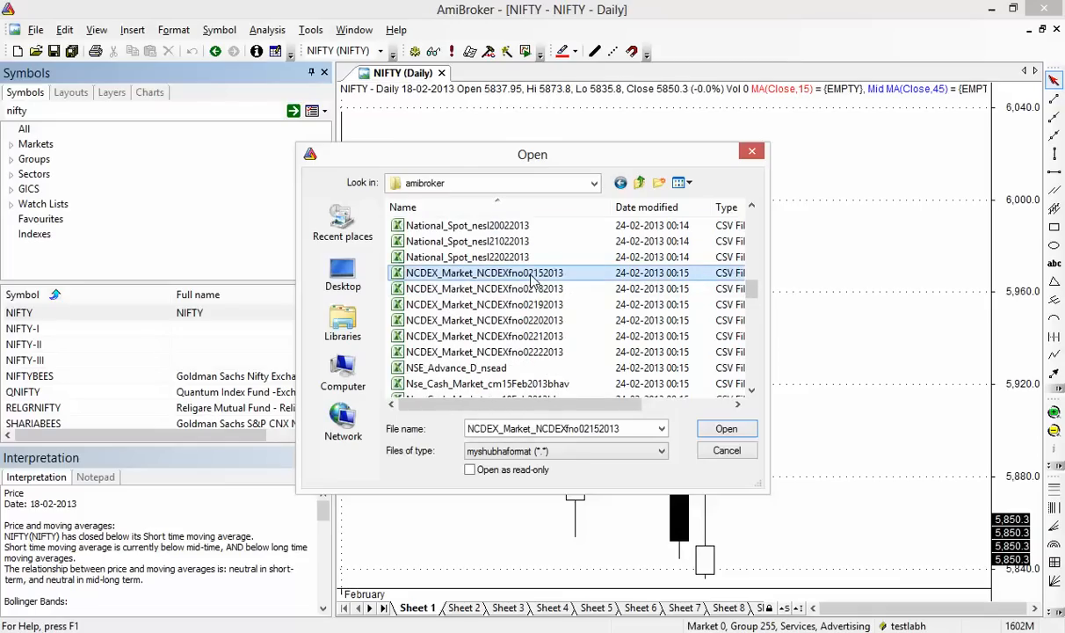
left_click(726, 429)
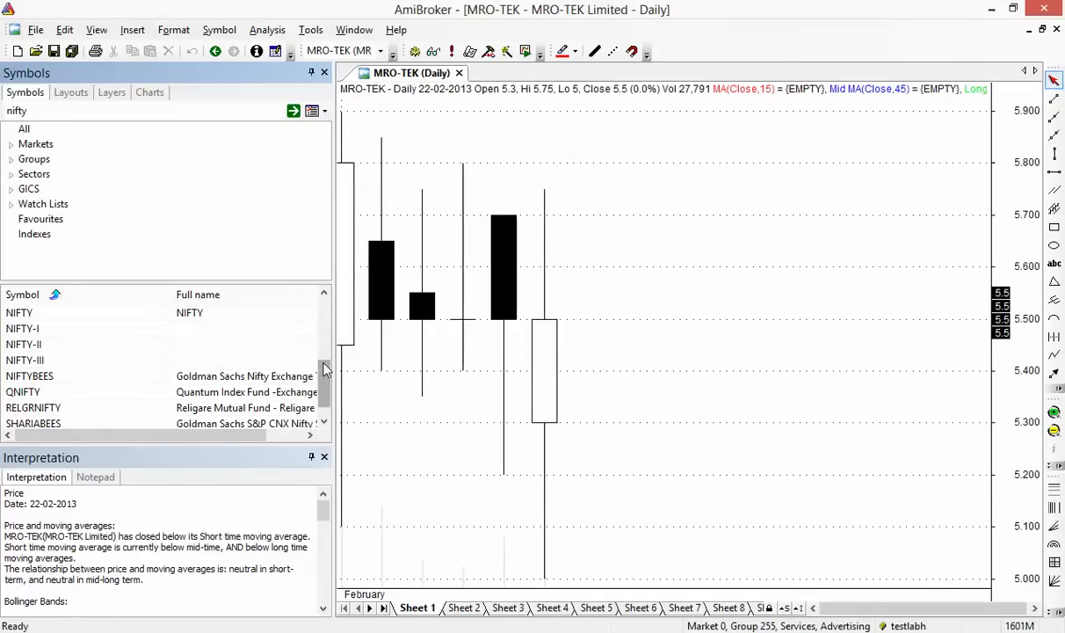
Delete 'nifty' from the Symbols search box, briefly try 'gold', and leave the search empty
left_click_drag(318, 388, 312, 305)
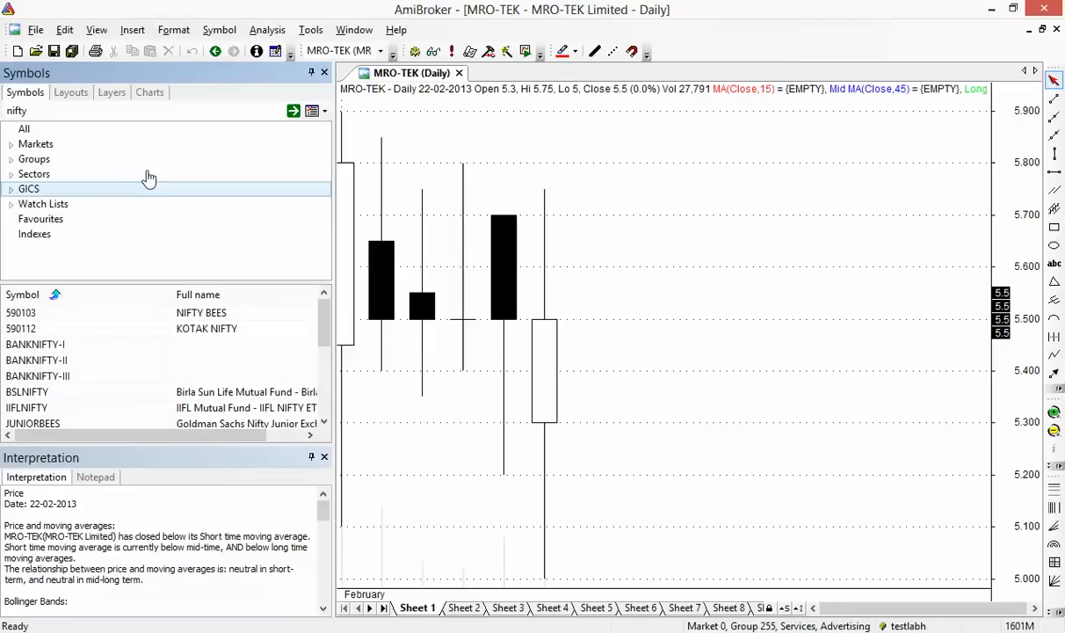
double_click(102, 112)
key("BackSpace")
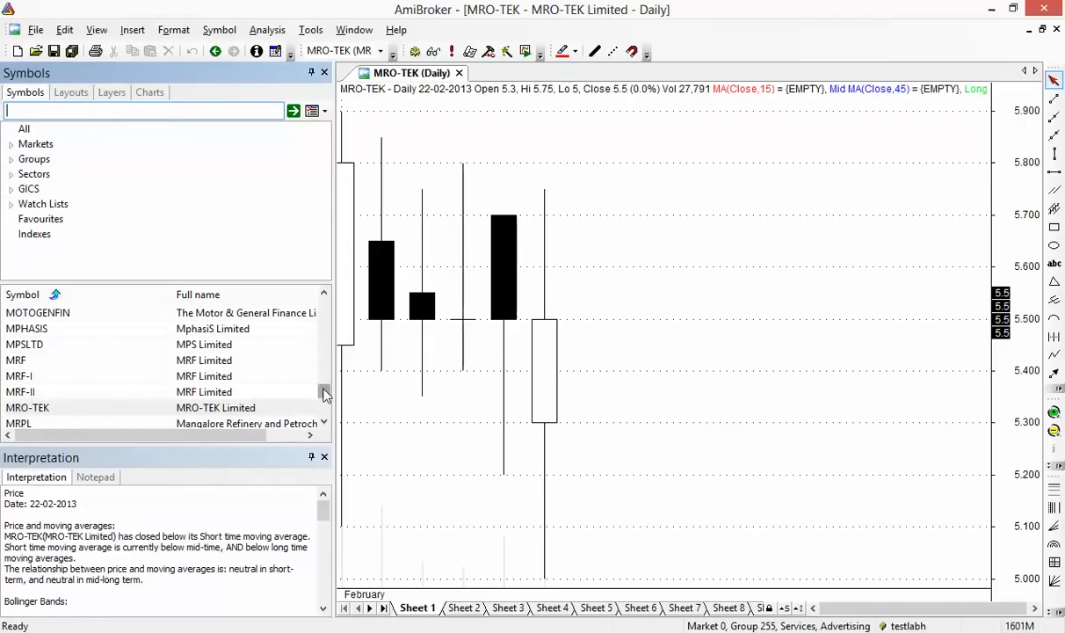
mouse_move(324, 393)
left_mouse_down()
mouse_move(323, 408)
mouse_move(312, 295)
mouse_move(309, 376)
mouse_move(325, 380)
mouse_move(326, 408)
mouse_move(324, 396)
left_mouse_up()
left_click(109, 107)
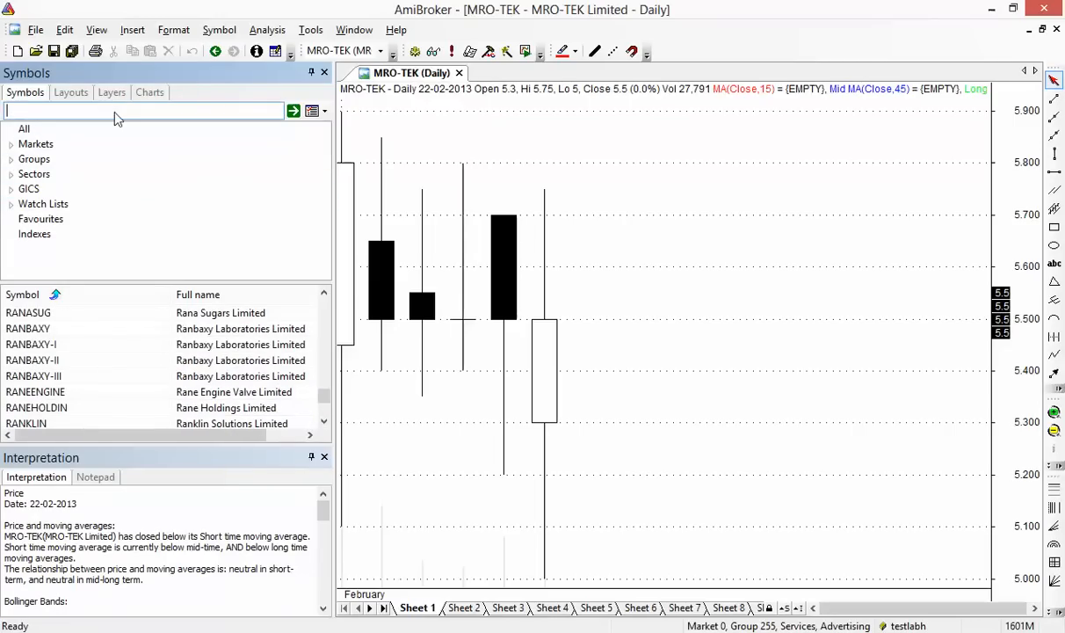
type("gold")
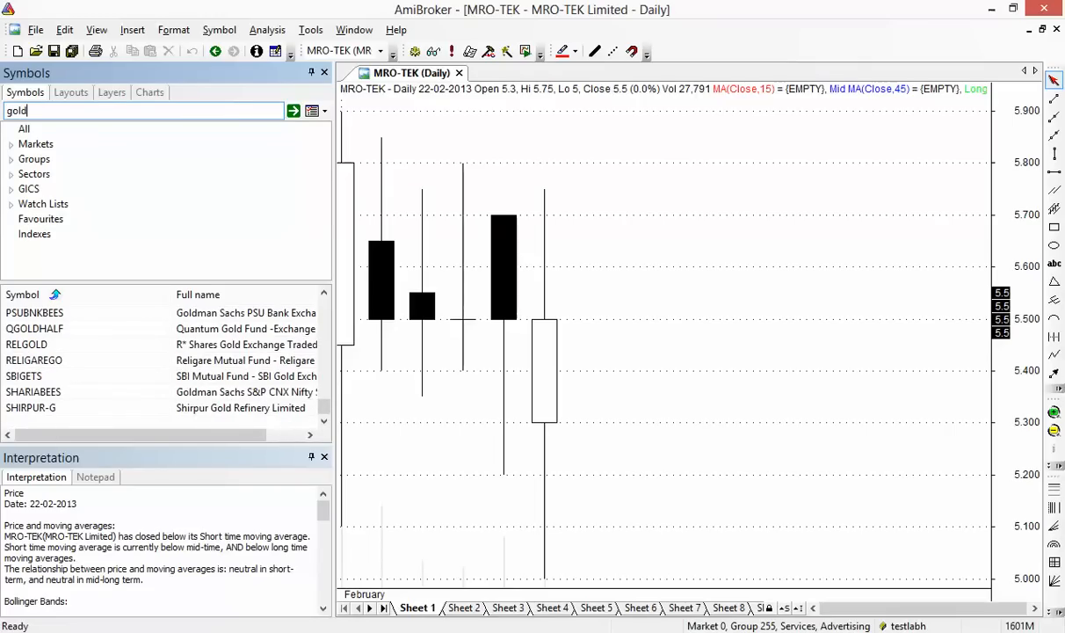
key("BackSpace")
key("BackSpace")
key("BackSpace")
key("BackSpace")
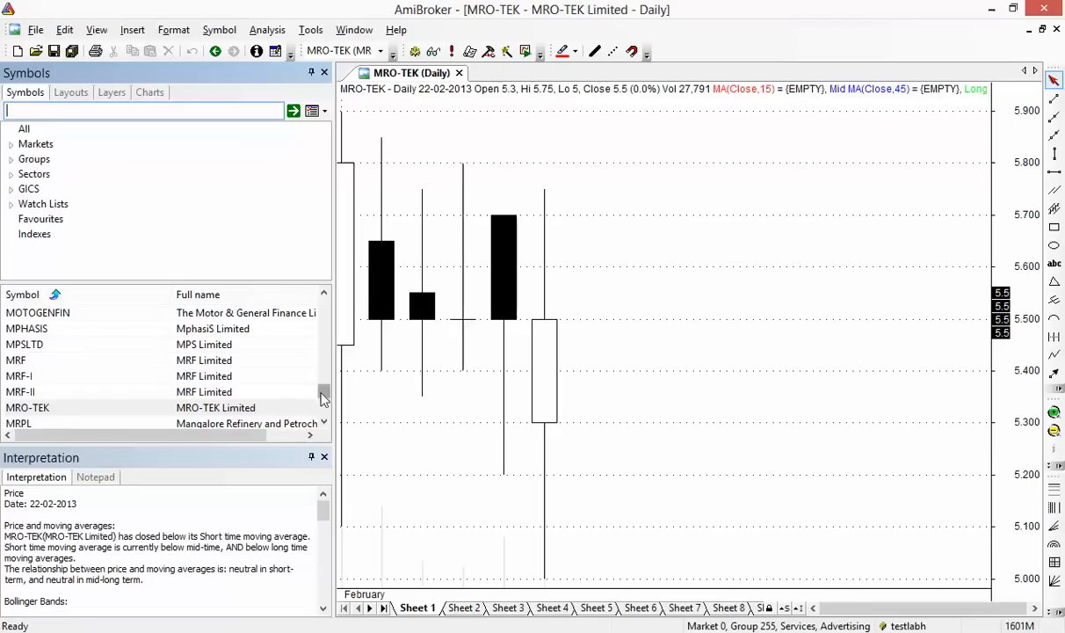
left_click_drag(324, 392, 325, 297)
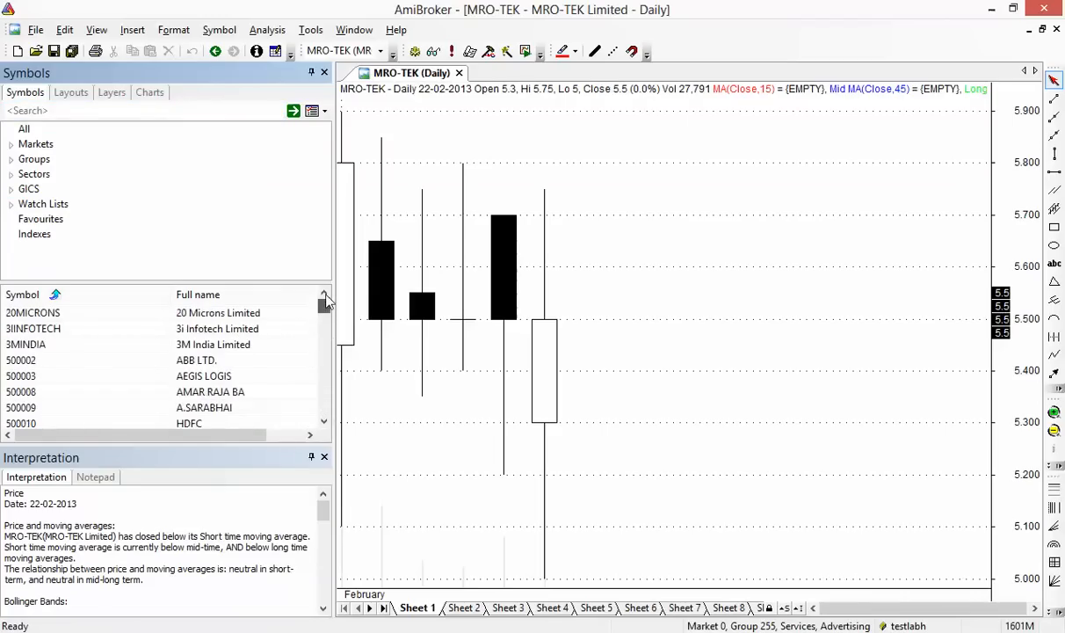
Import ASCII files NCDEX_Market_NCDEXfno02152013 through NCDEX_Market_NCDEXfno02222013 as one multi-file selection
left_click(35, 29)
left_click(123, 262)
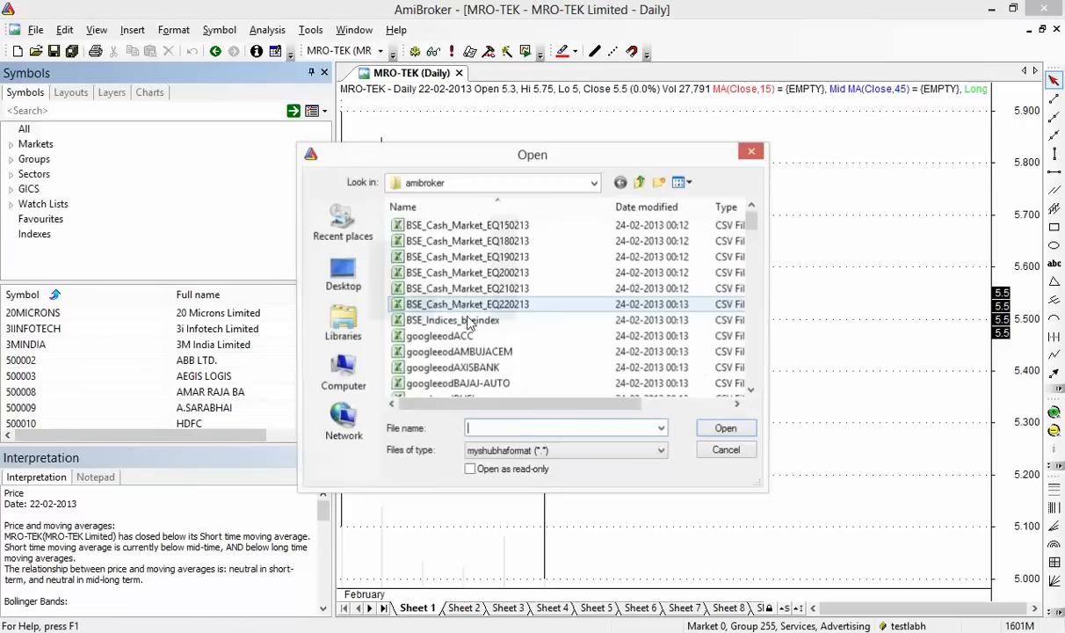
left_click(481, 352)
scroll(481, 352, "down", 10)
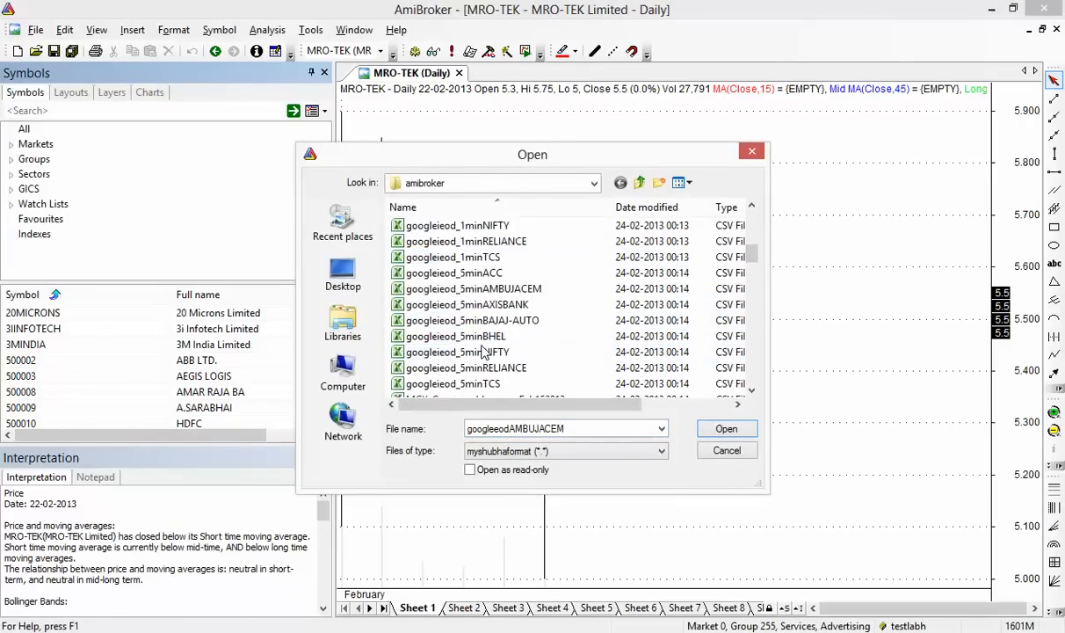
scroll(482, 352, "down", 3)
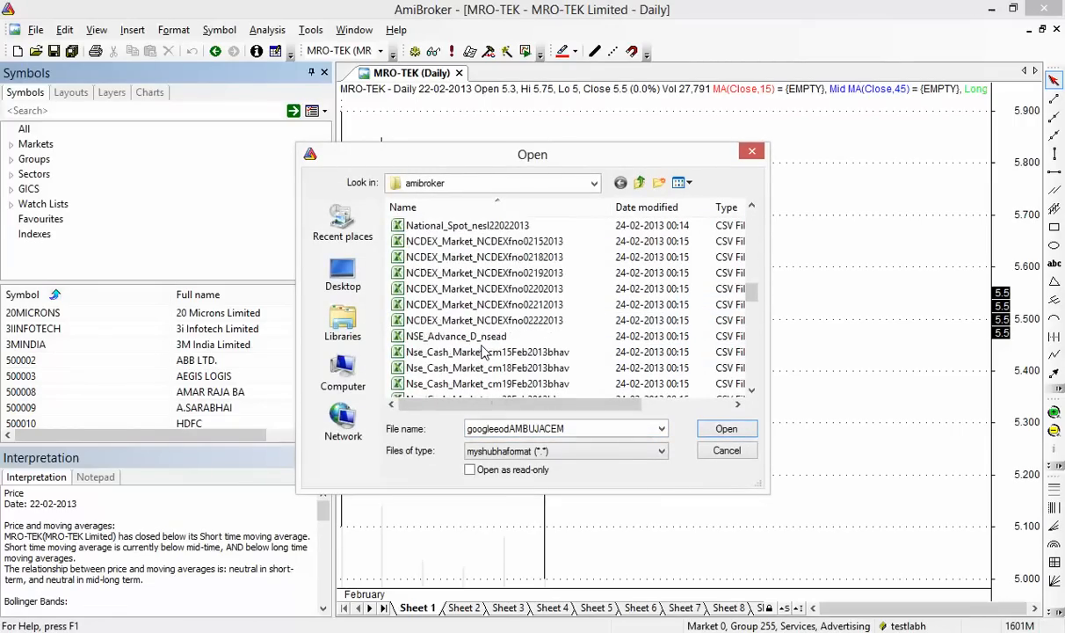
left_click(452, 243)
key("shift+Down")
key("shift+Down")
key("shift+Down")
key("shift+Down")
key("shift+Down")
key("shift+Down")
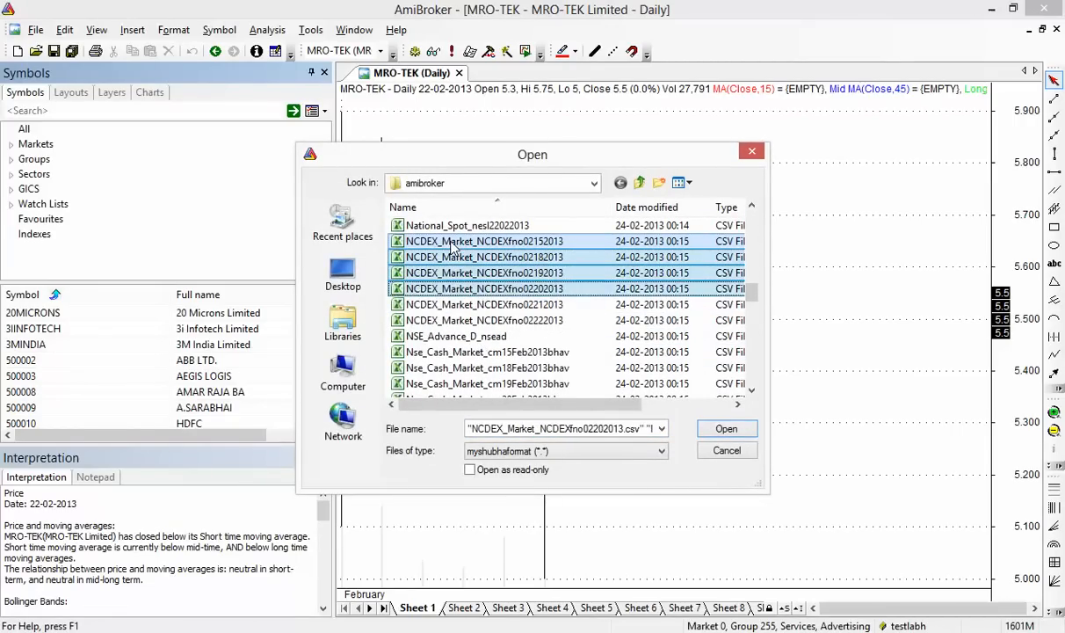
key("shift+Up")
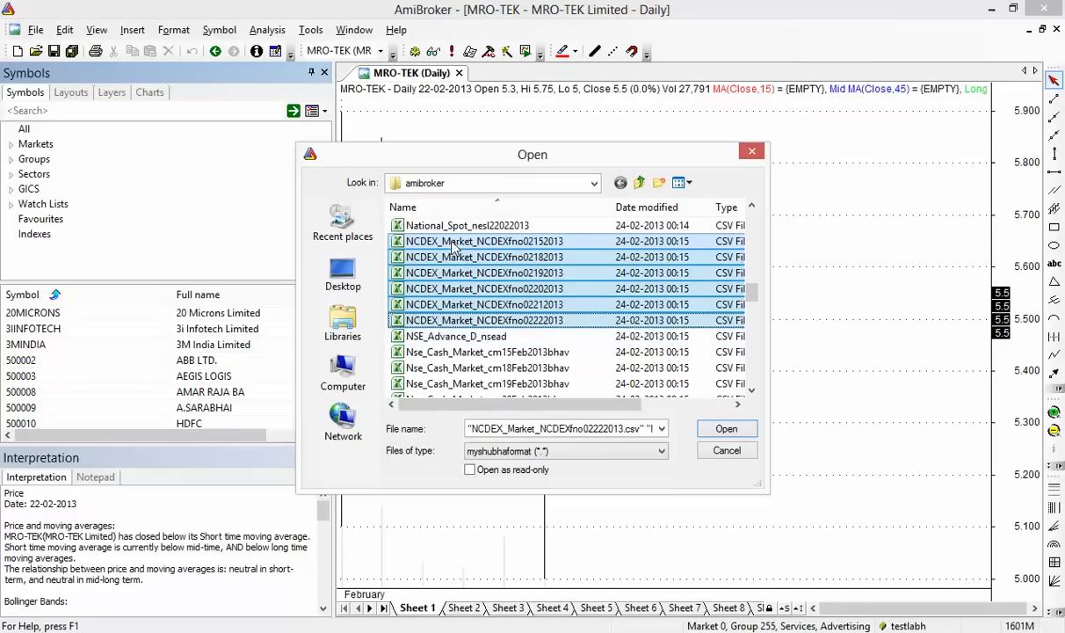
left_click(735, 433)
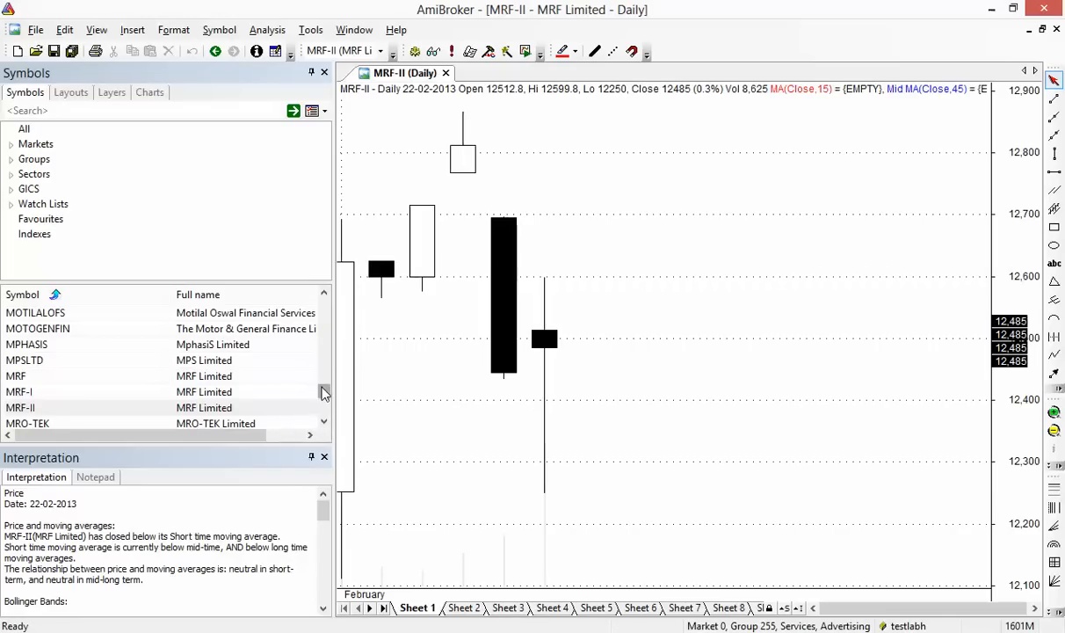
left_click_drag(324, 392, 317, 293)
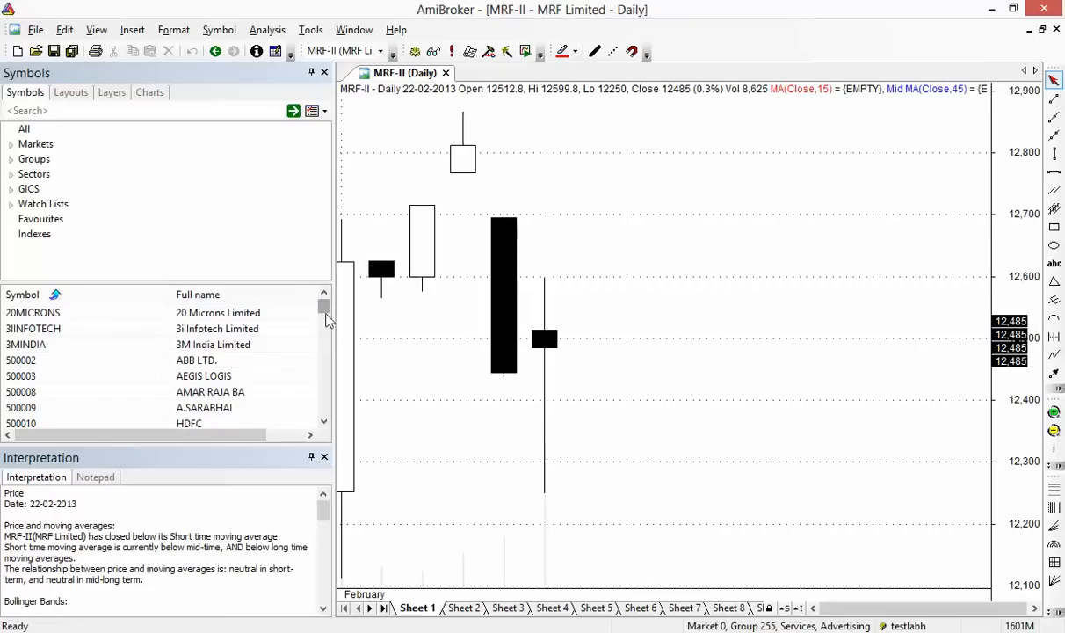
left_click_drag(323, 310, 309, 412)
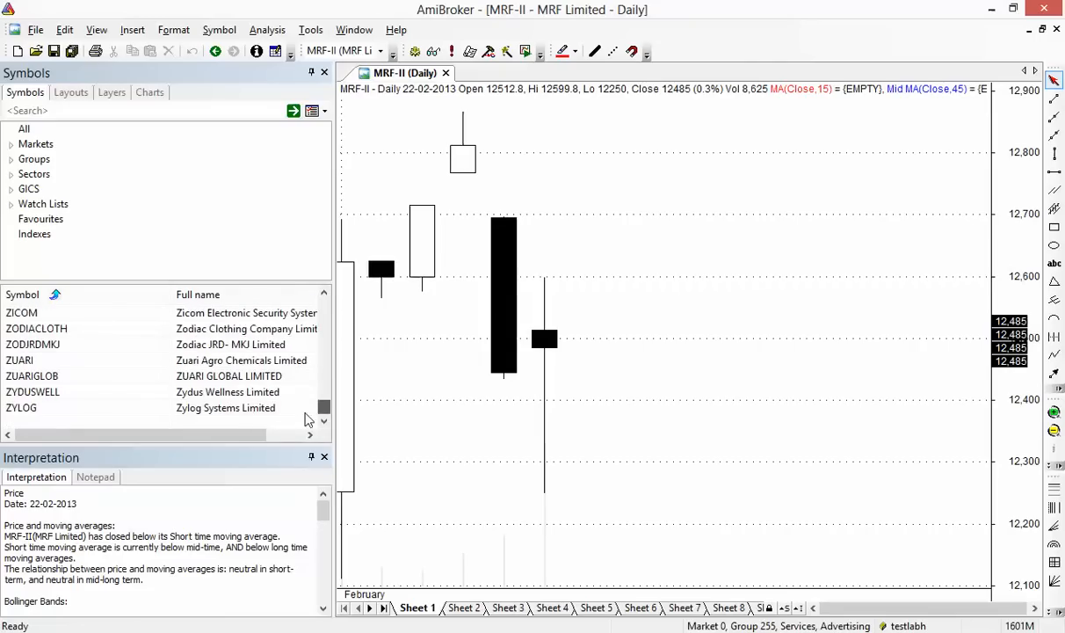
Switch to the recent database 'testrt', letting AmiBroker save the current testlabh database
left_click(35, 29)
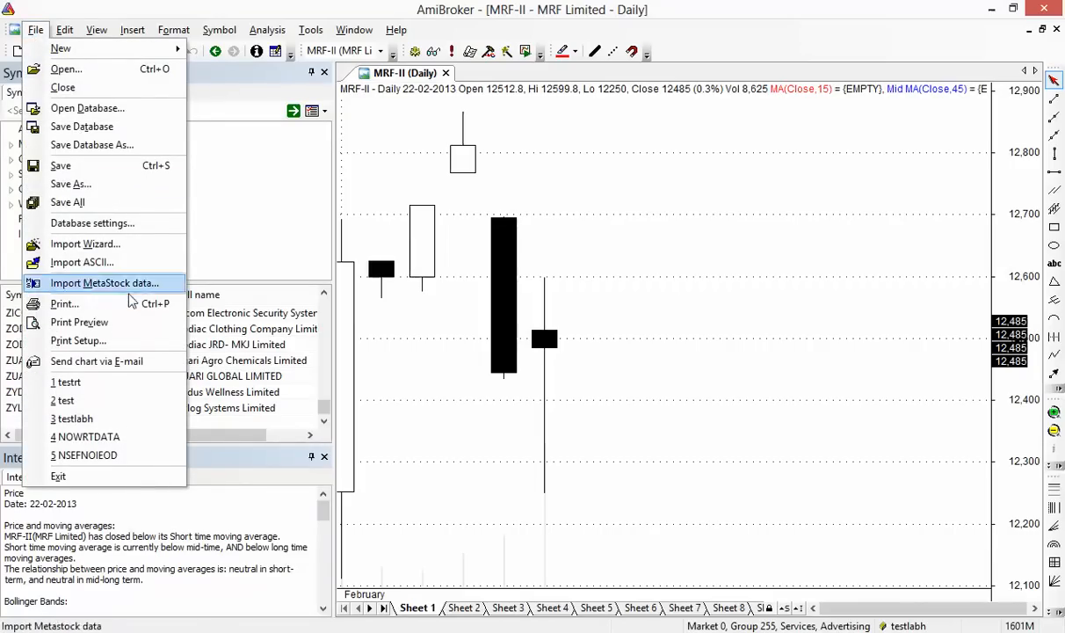
left_click(129, 390)
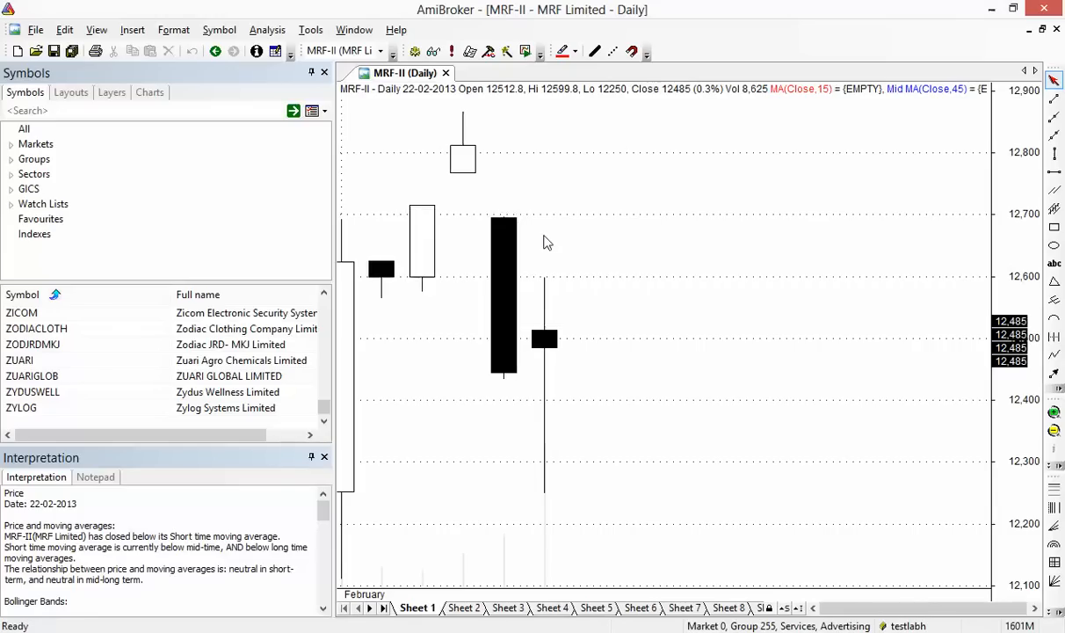
left_click(35, 29)
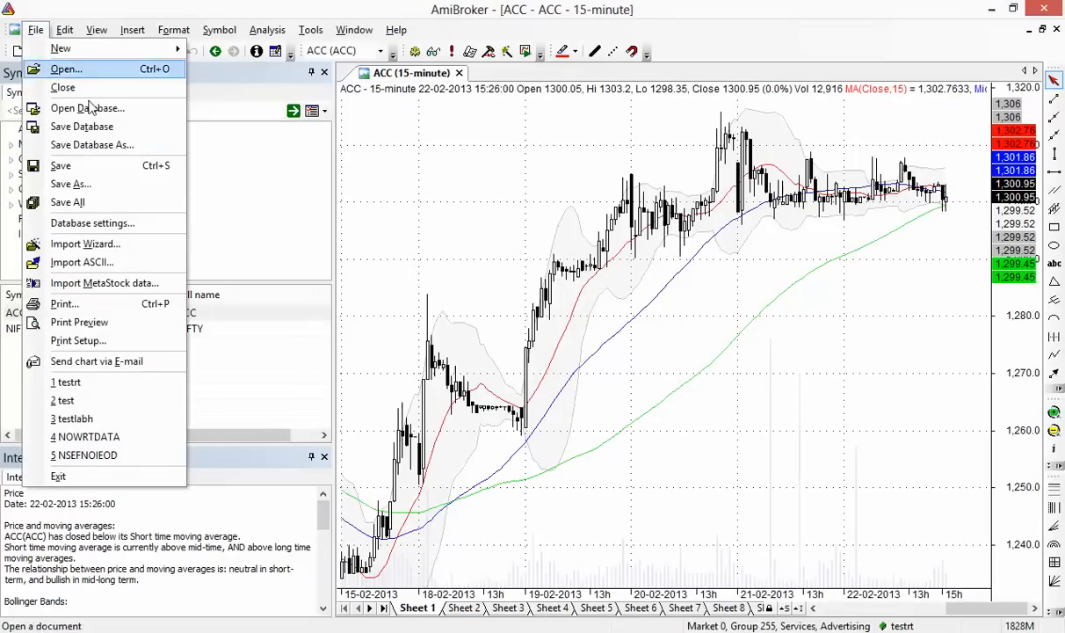
Select ACC and NIFTY in the symbol list and delete both from the database
left_click(139, 222)
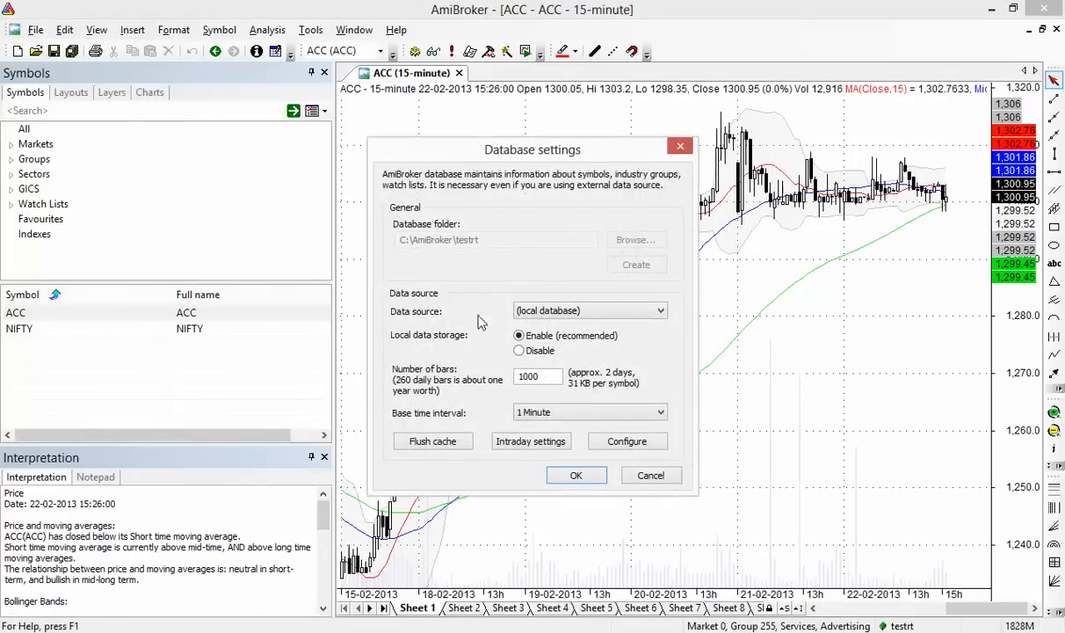
left_click(576, 475)
left_click(96, 317)
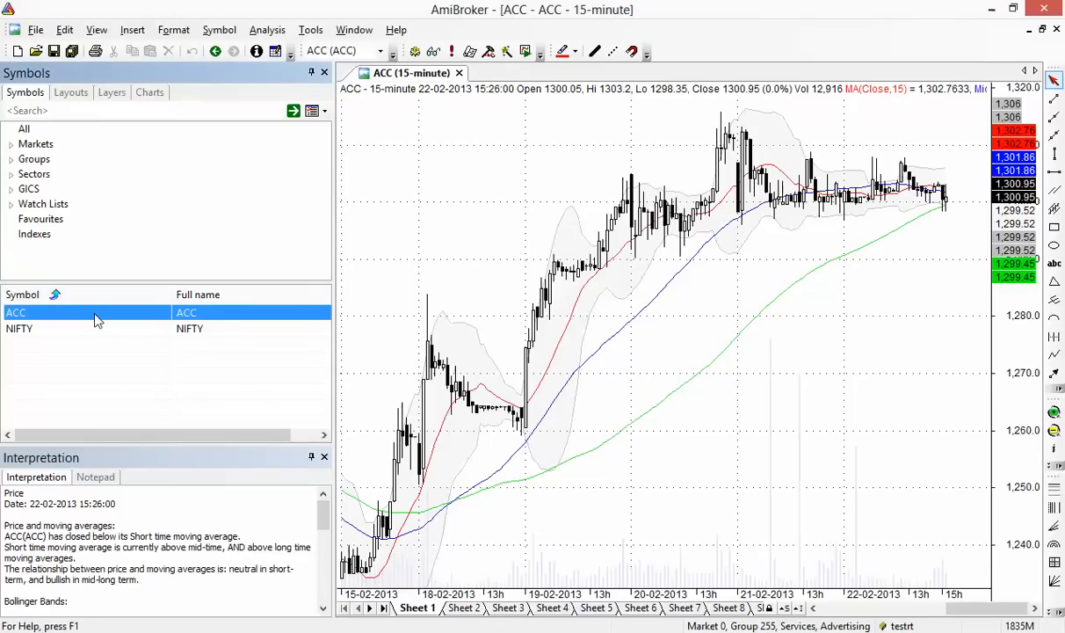
key("shift+Down")
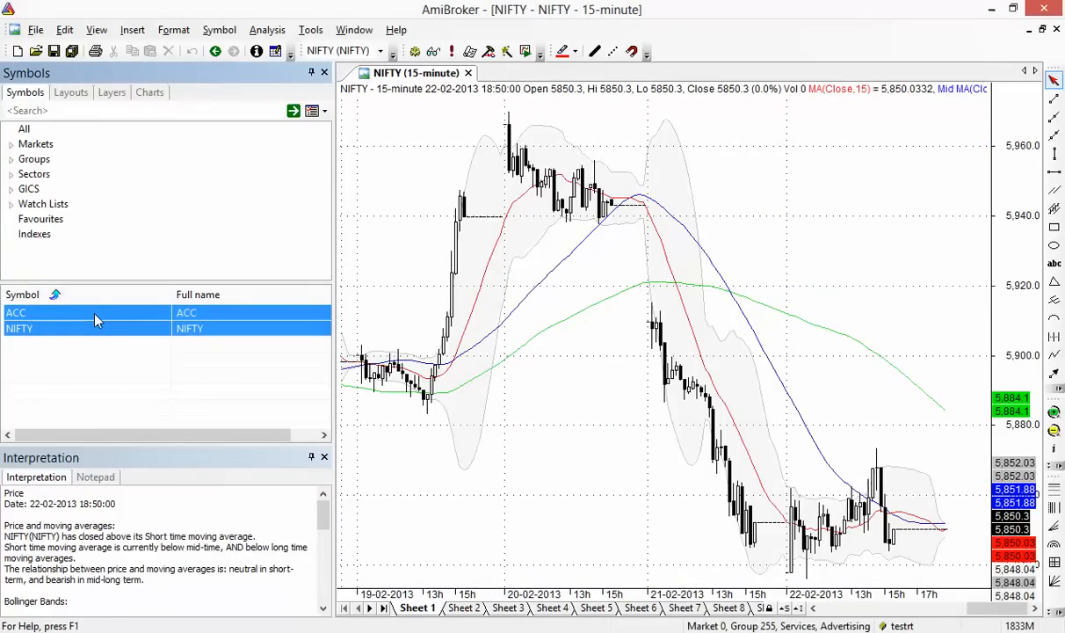
right_click(95, 315)
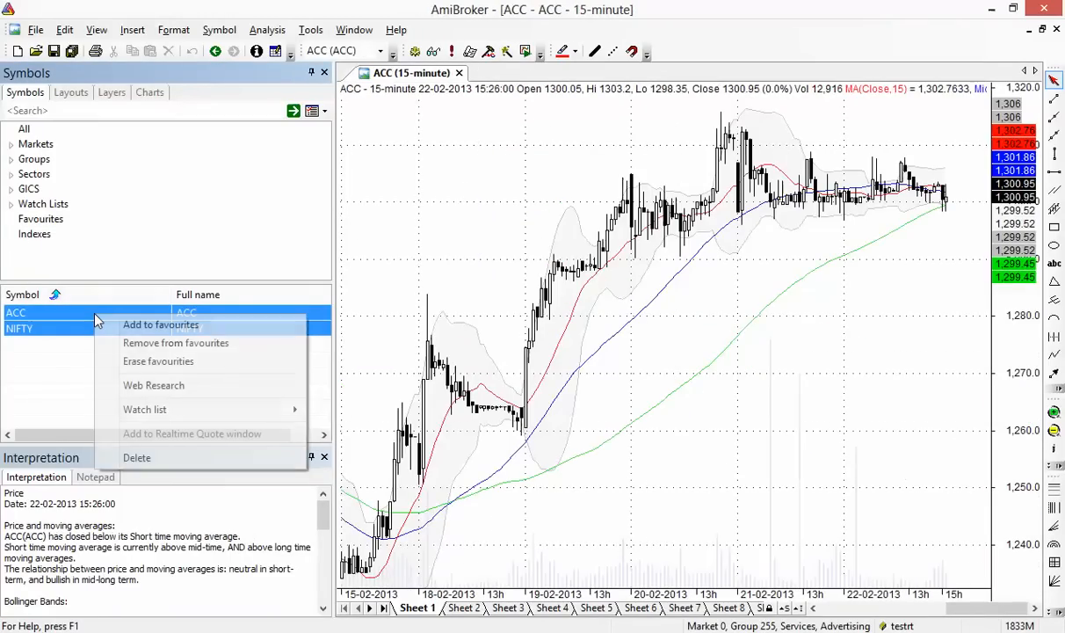
left_click(164, 458)
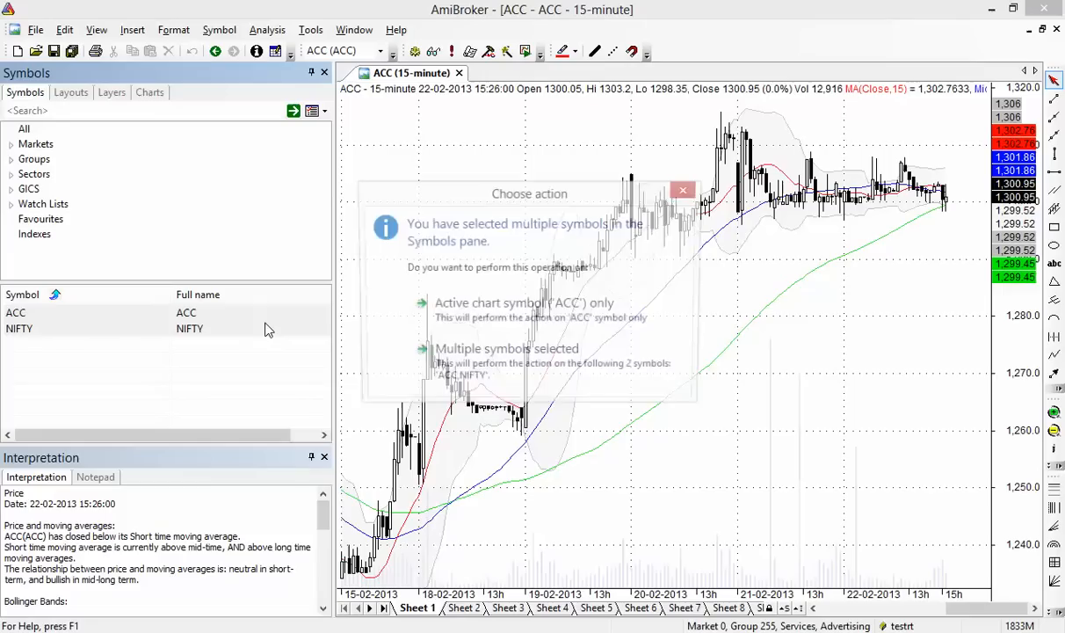
left_click(448, 363)
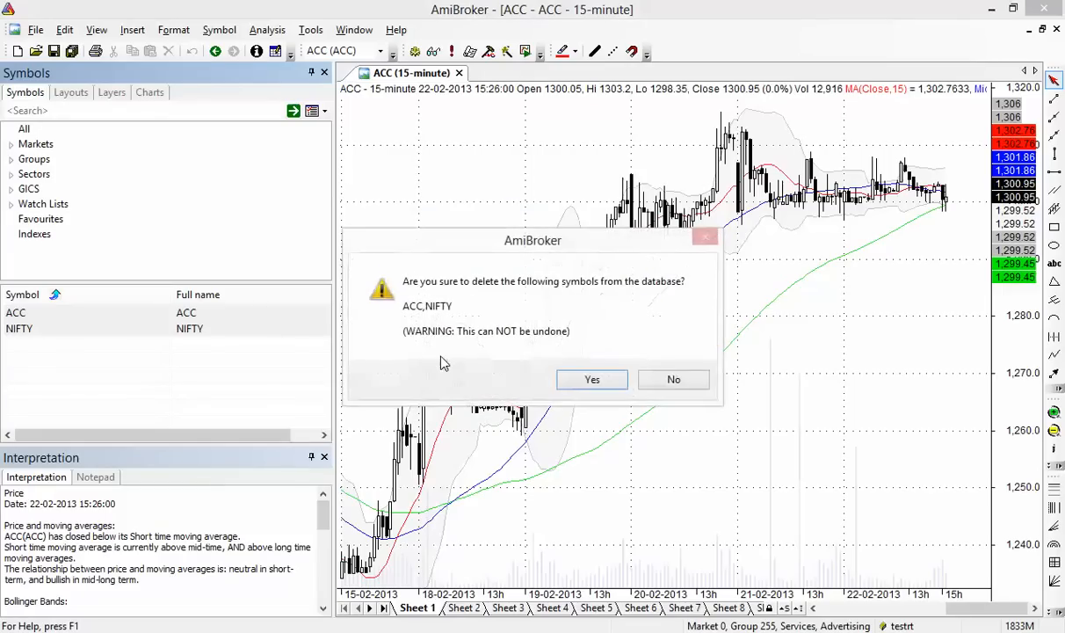
left_click(592, 378)
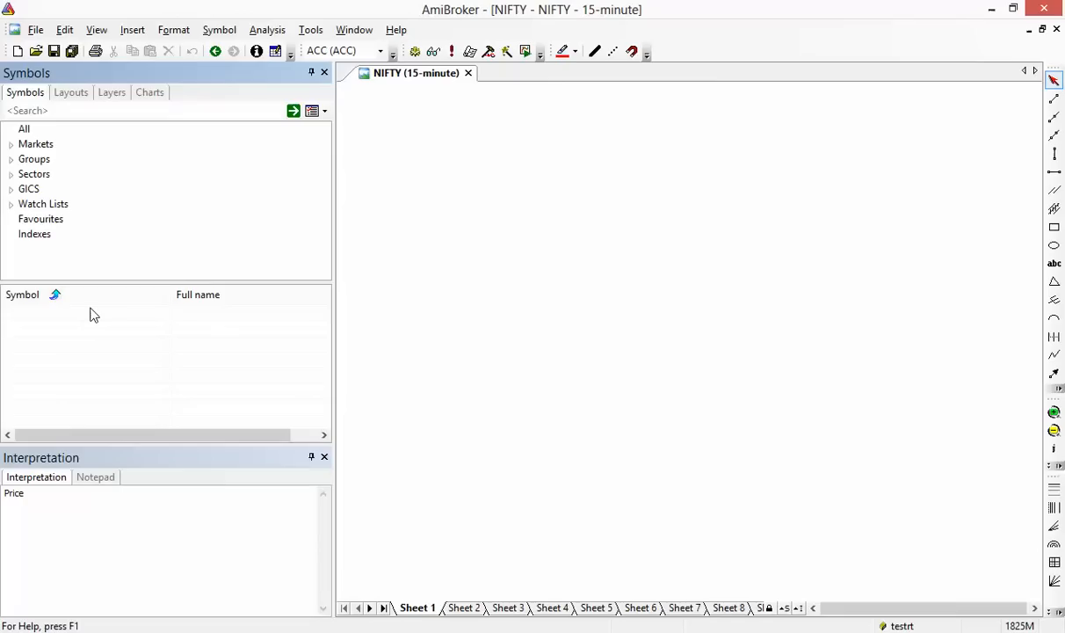
In the Import Wizard, pick googleieod_1minNIFTY.csv from the amibroker folder and go to field definitions
left_click(36, 31)
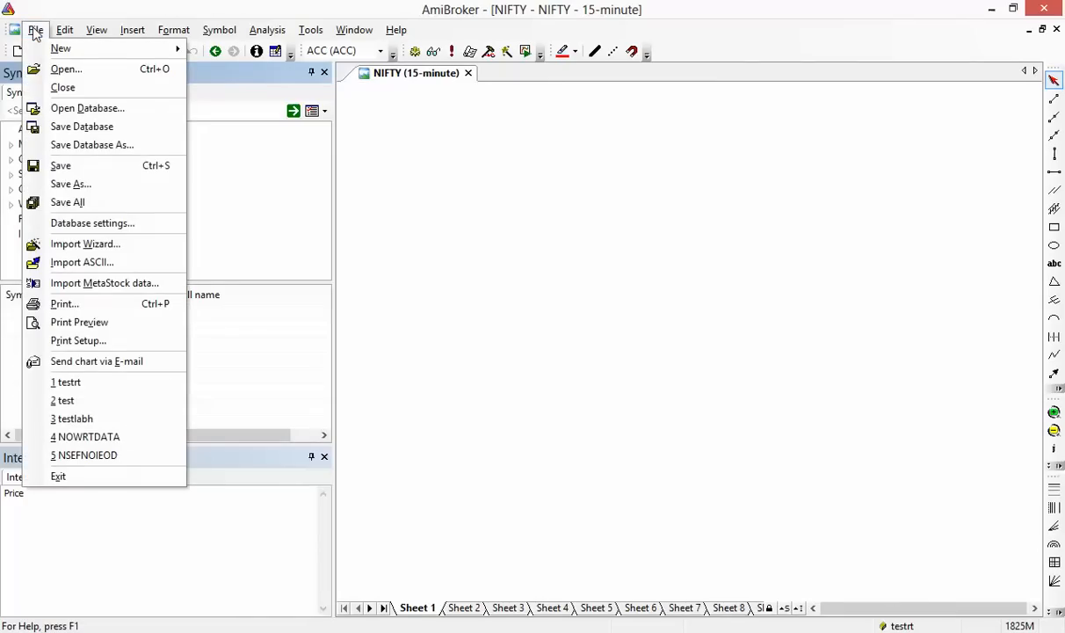
left_click(141, 252)
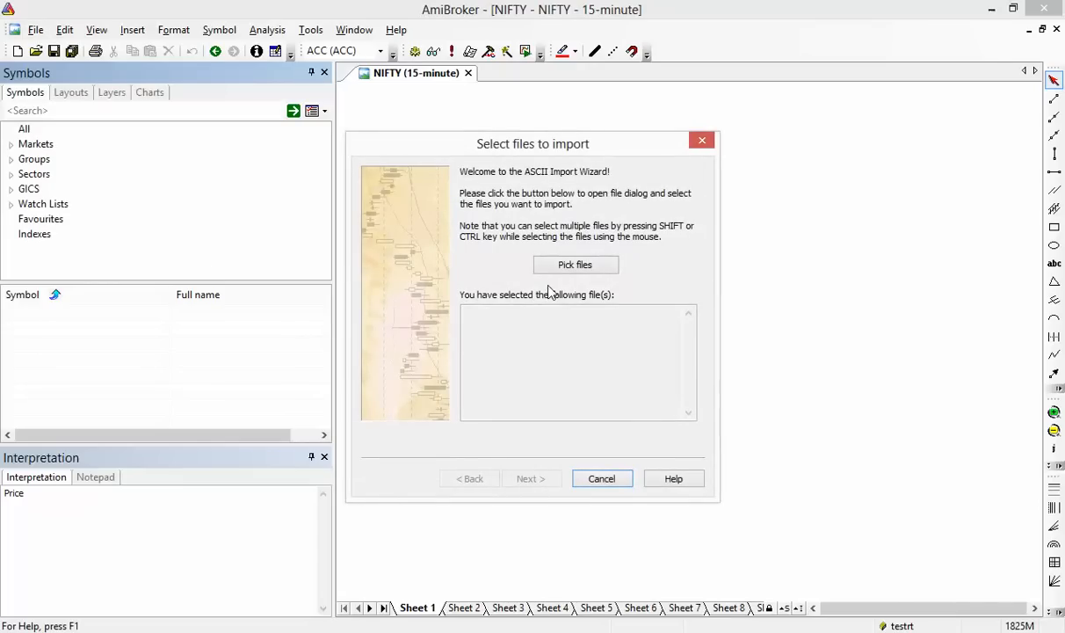
left_click(575, 264)
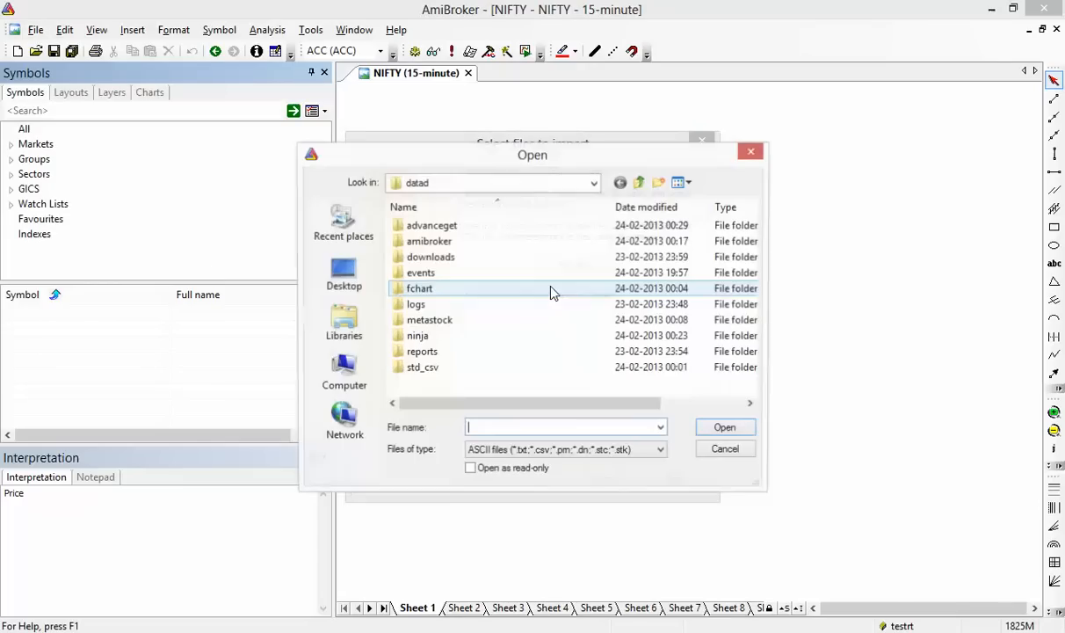
double_click(458, 242)
left_click(493, 352)
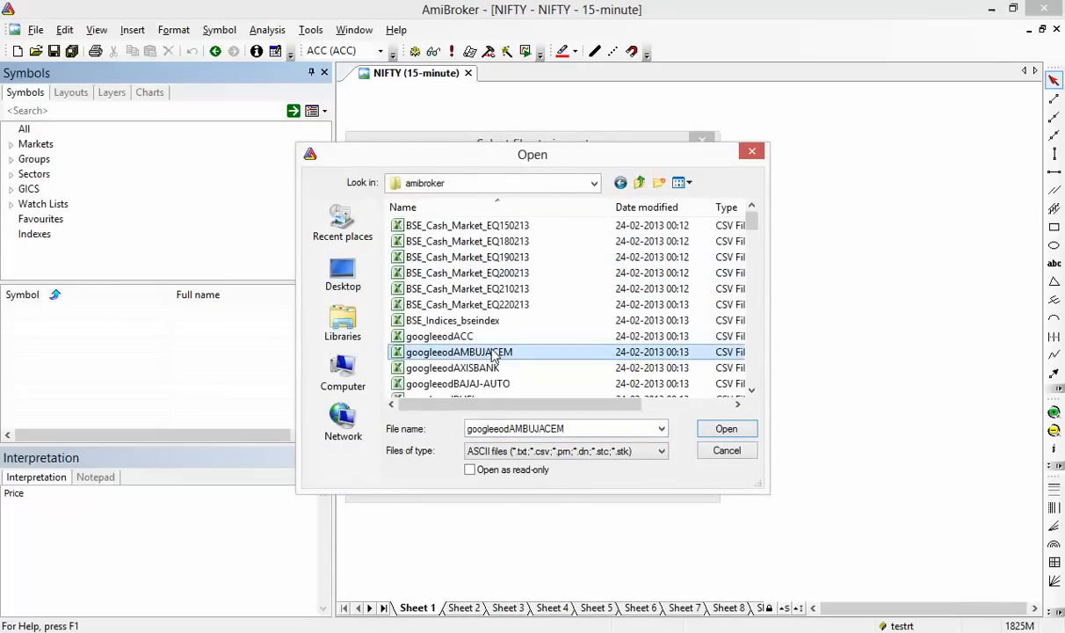
scroll(493, 353, "down", 2)
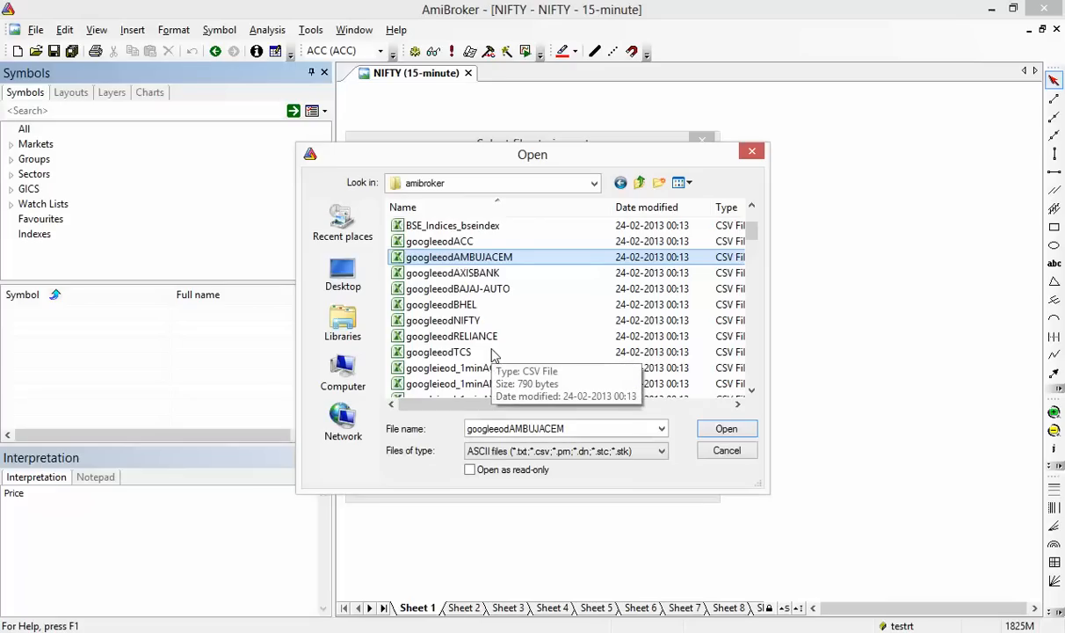
scroll(493, 353, "down", 1)
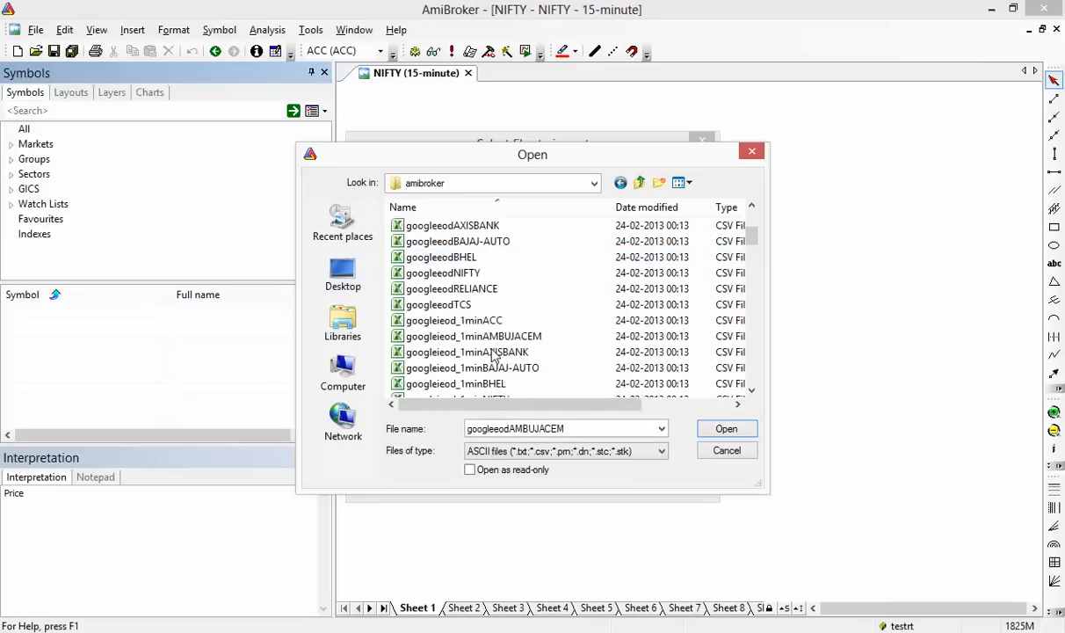
left_click(510, 383)
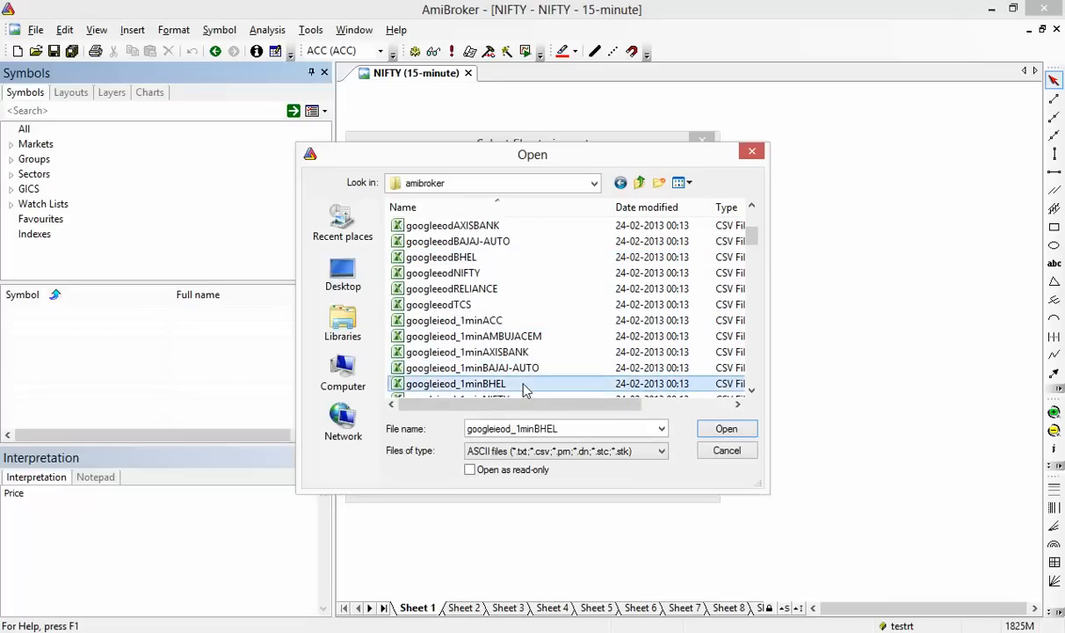
scroll(519, 373, "down", 1)
left_click(518, 354)
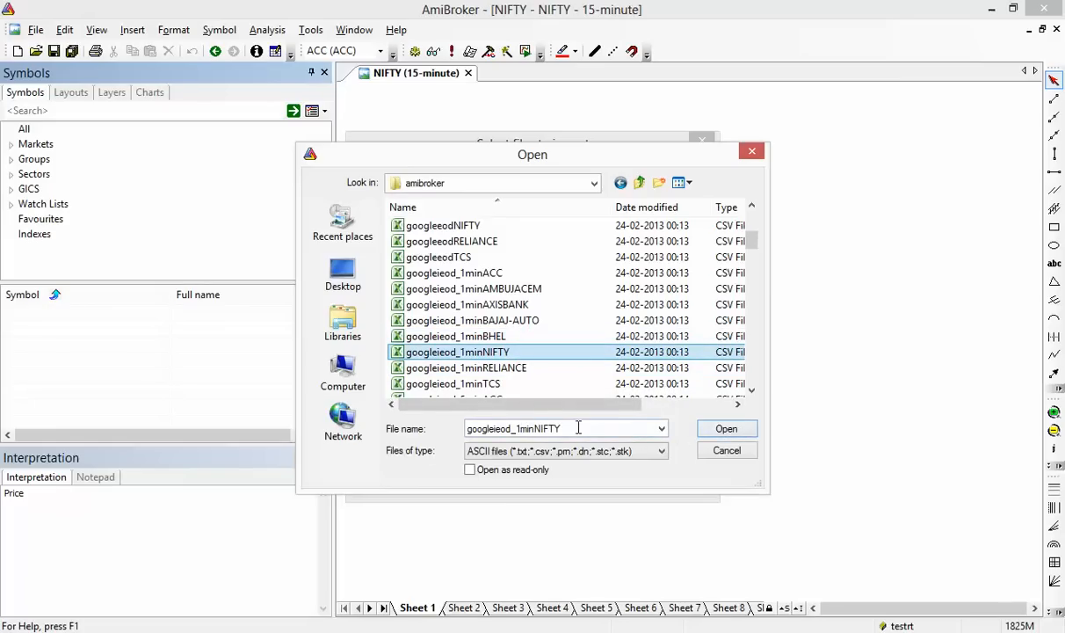
left_click(716, 430)
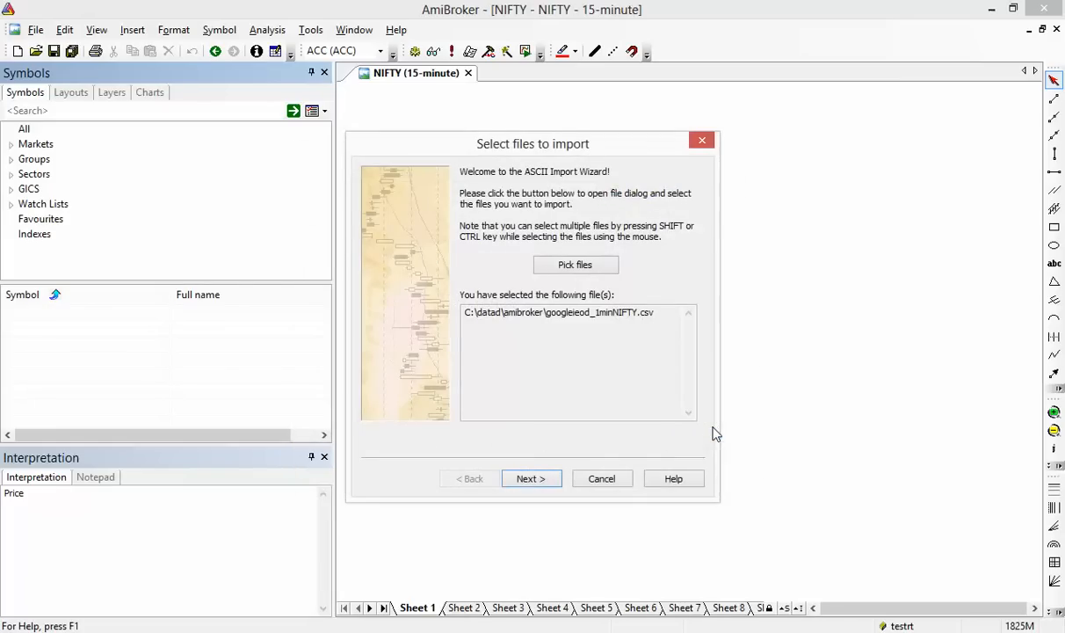
left_click(531, 479)
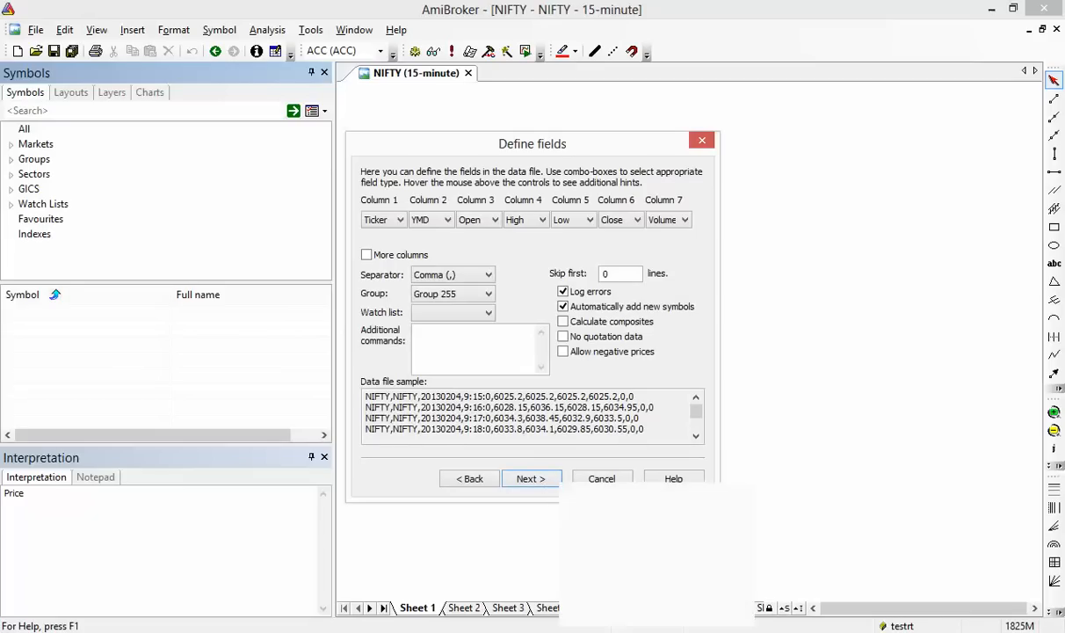
Using the readme's header order, set columns 2–4 to Fullname, YMD and Time
key("alt+Tab")
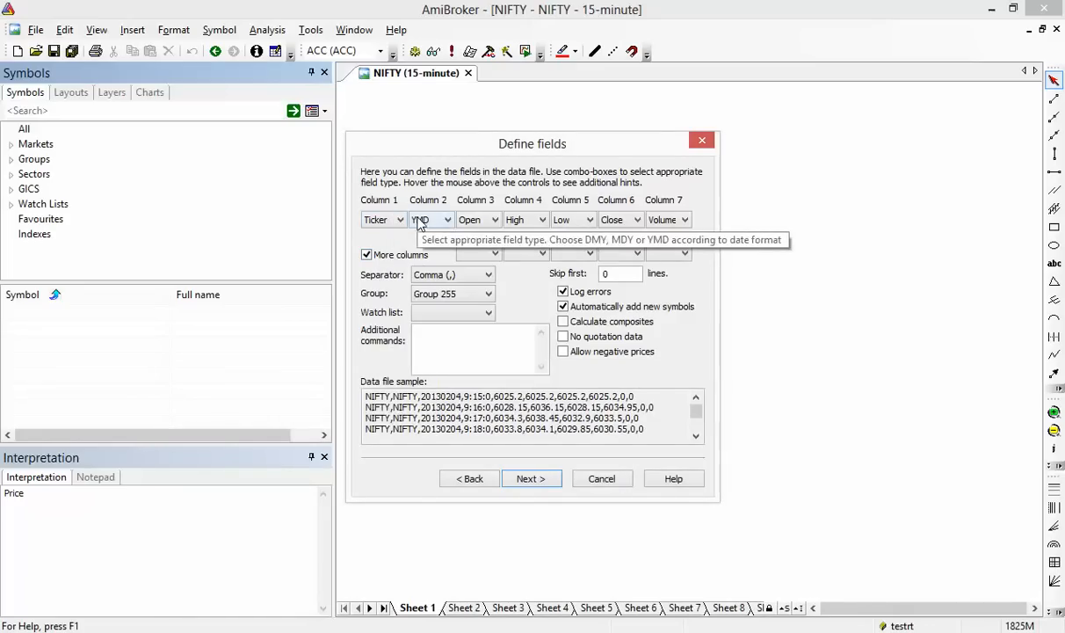
key("alt+Tab")
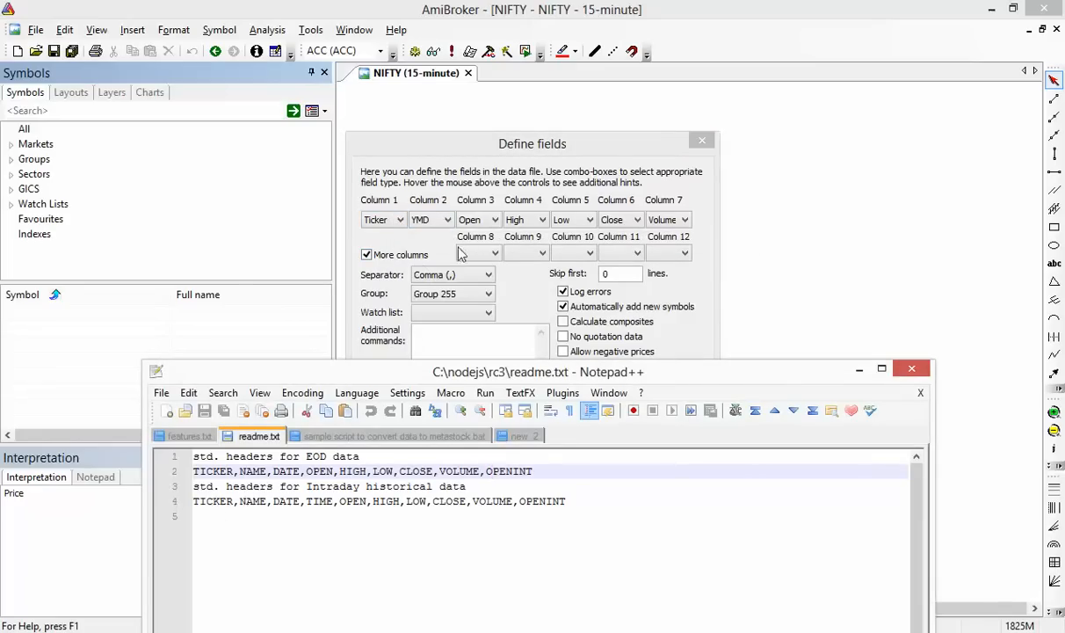
left_click(427, 219)
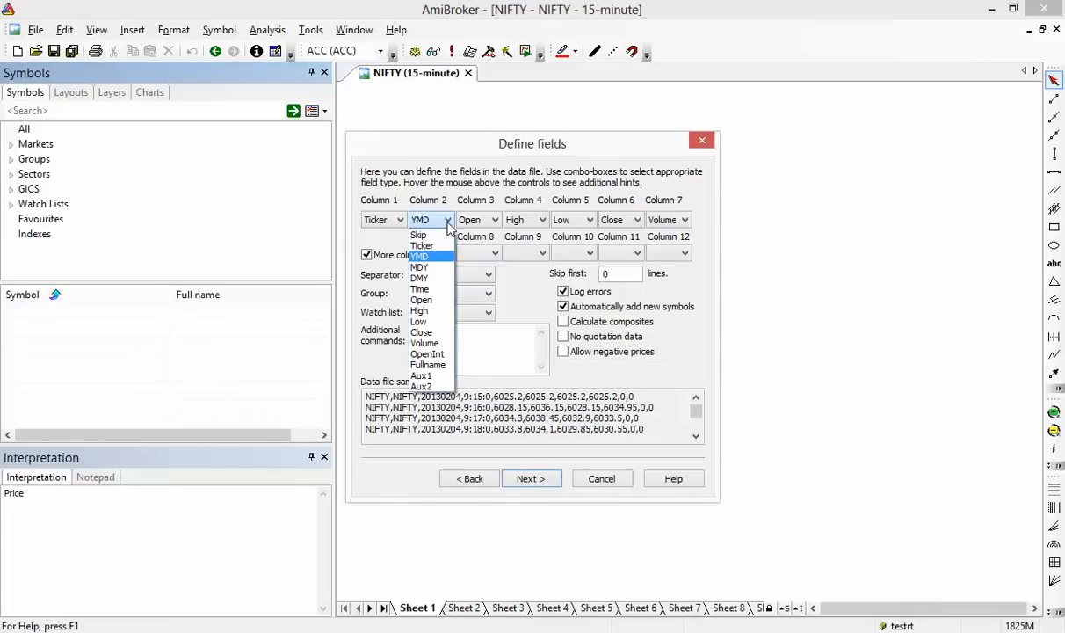
left_click(431, 365)
left_click(478, 220)
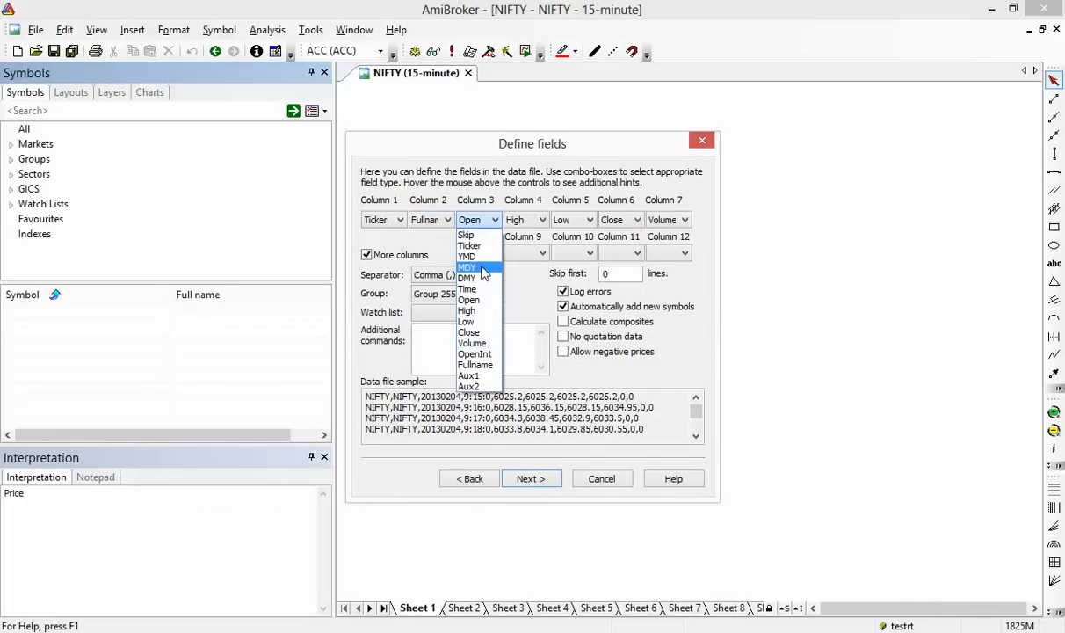
left_click(467, 256)
left_click(526, 220)
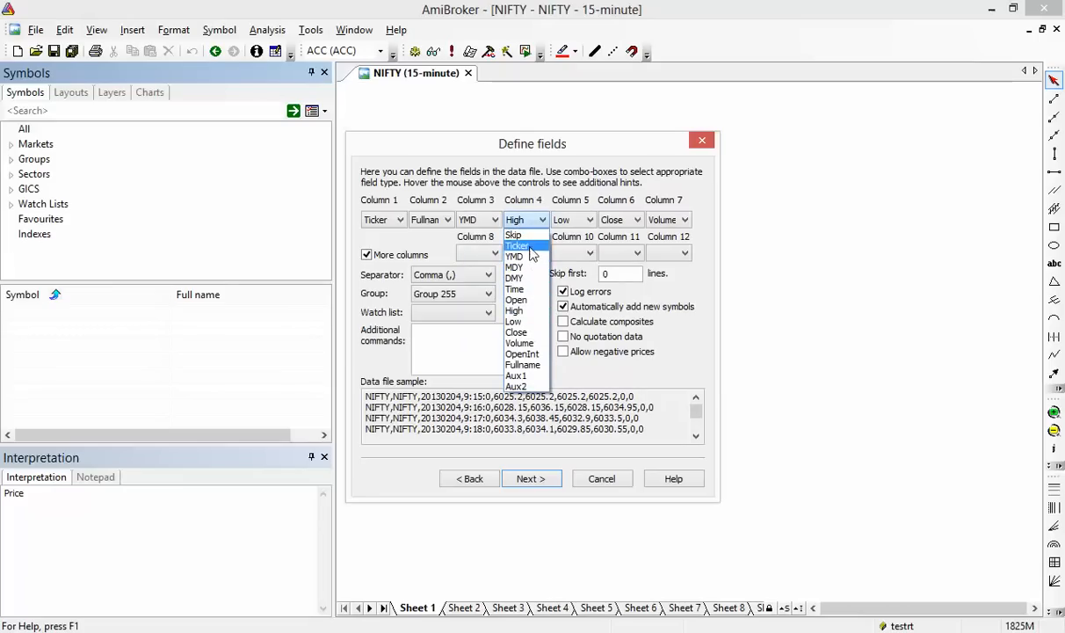
left_click(532, 288)
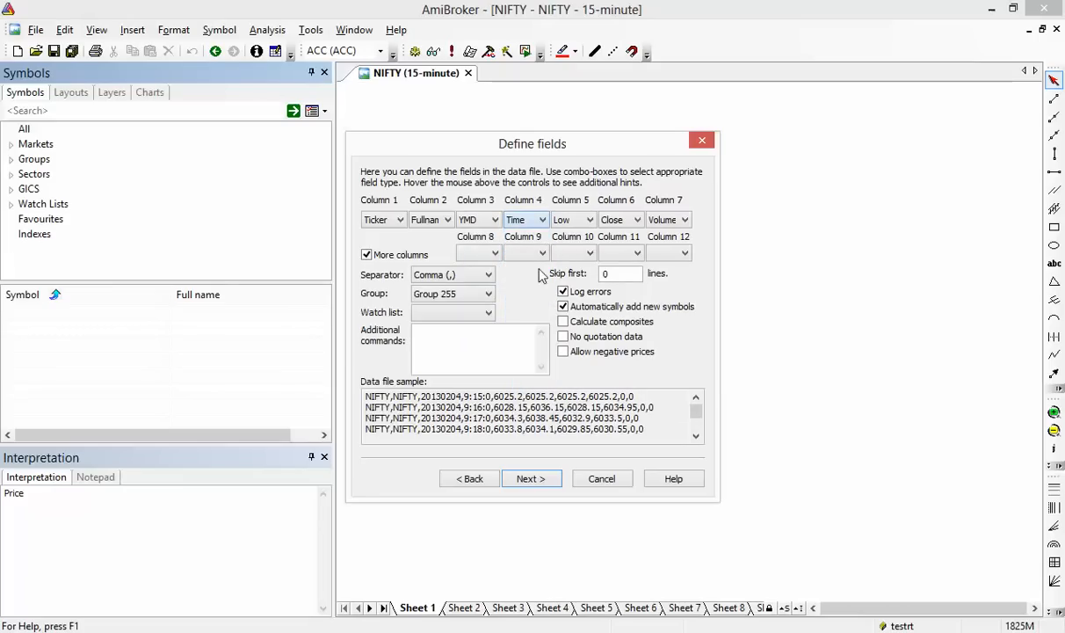
Set columns 5–8 to Open, High, Low and Close
left_click(577, 226)
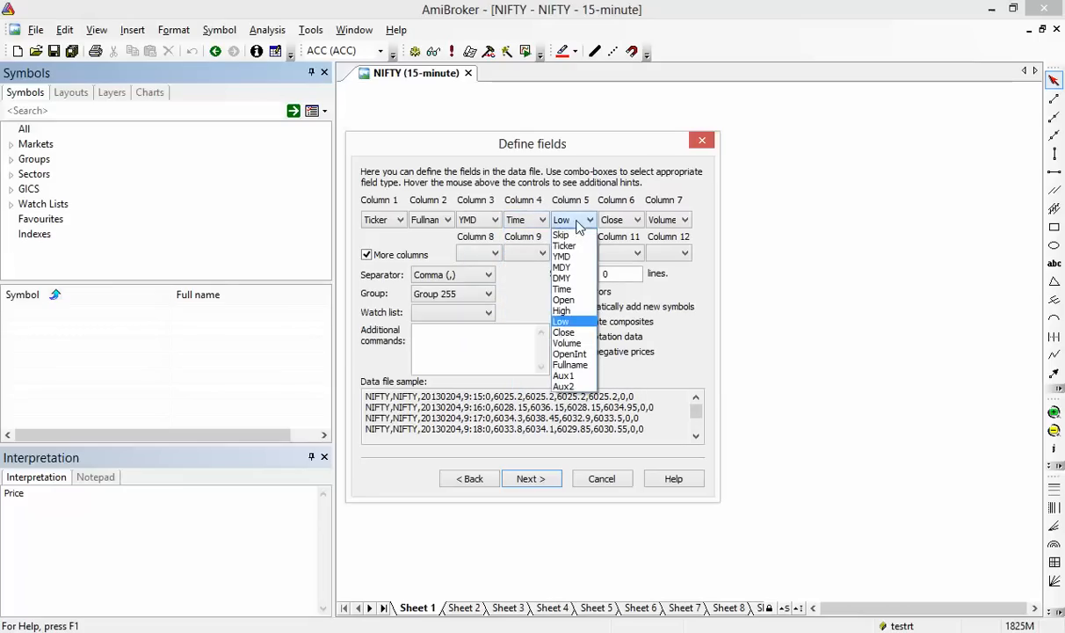
left_click(563, 300)
left_click(621, 221)
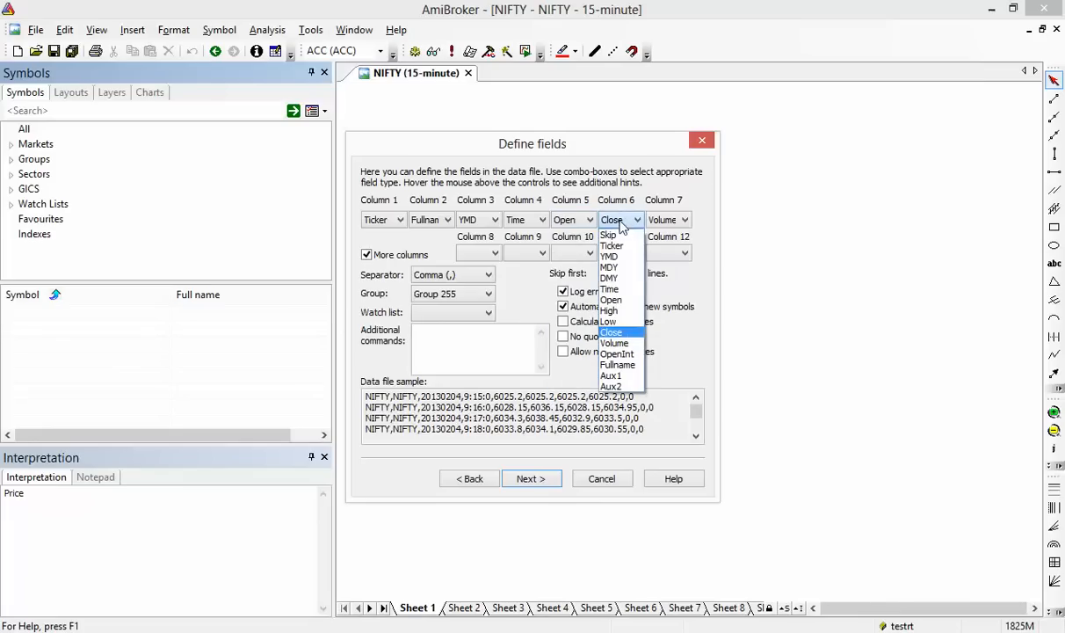
left_click(610, 310)
left_click(656, 225)
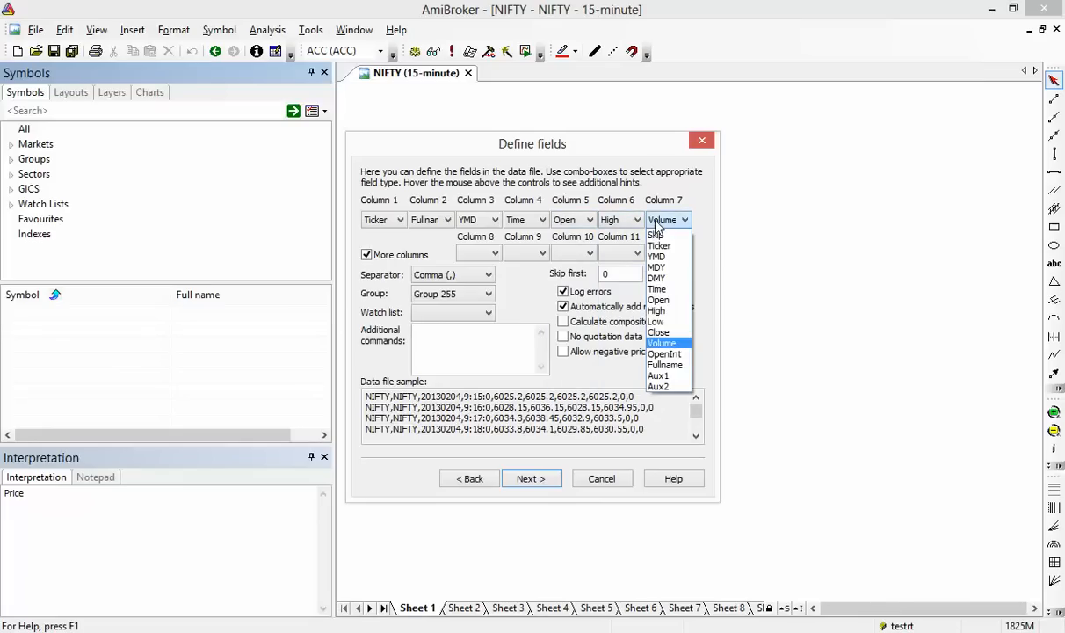
left_click(656, 322)
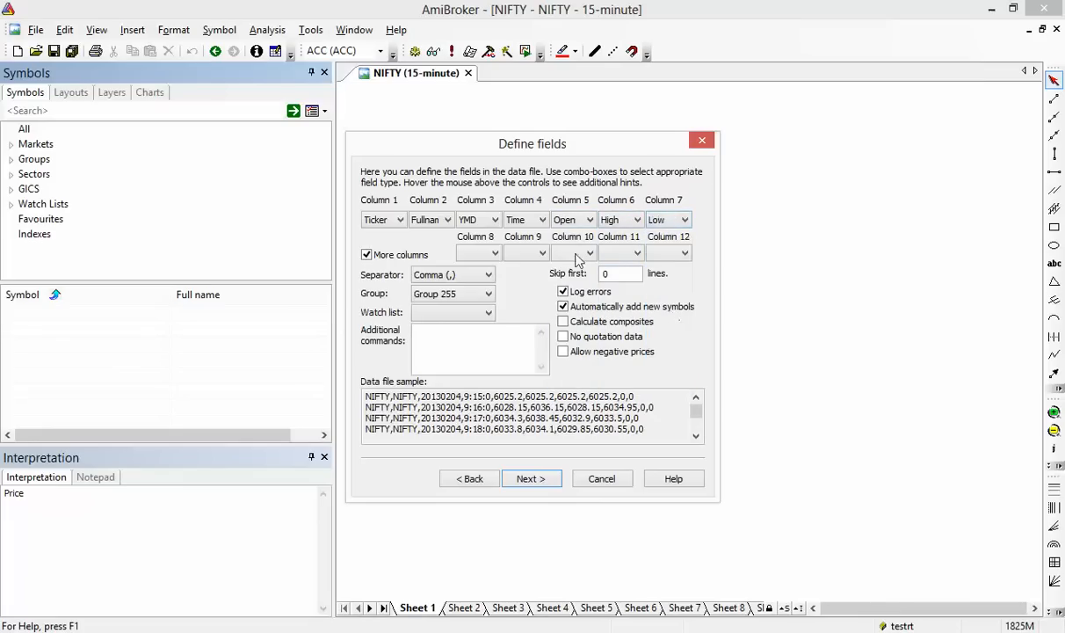
left_click(493, 253)
left_click(489, 361)
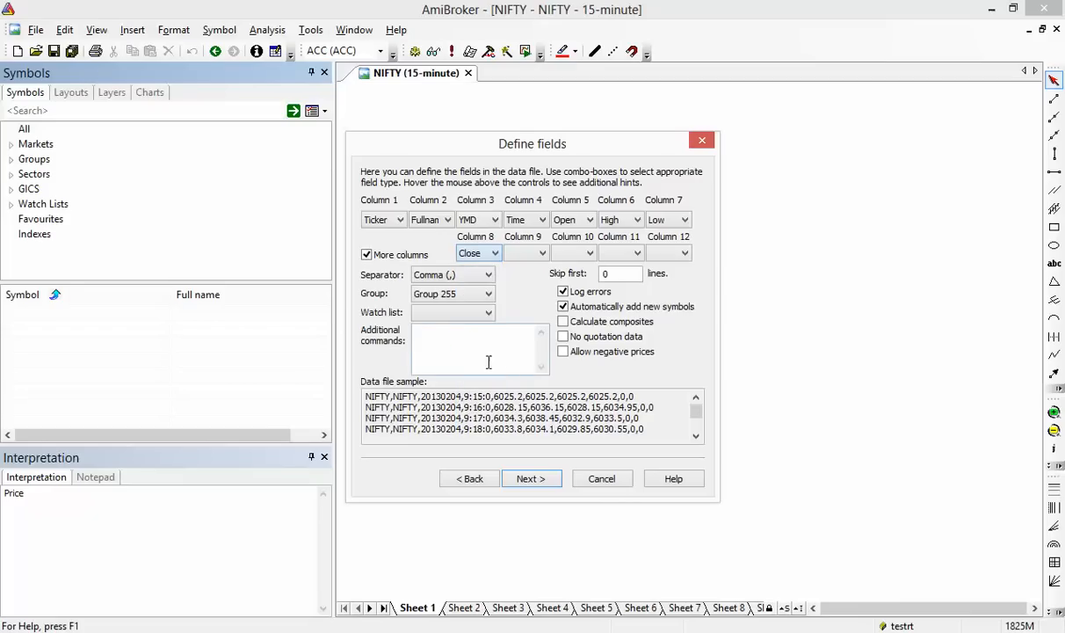
Set column 9 to Volume and column 10 to OpenInt, and enable No quotation data
key("alt+Tab")
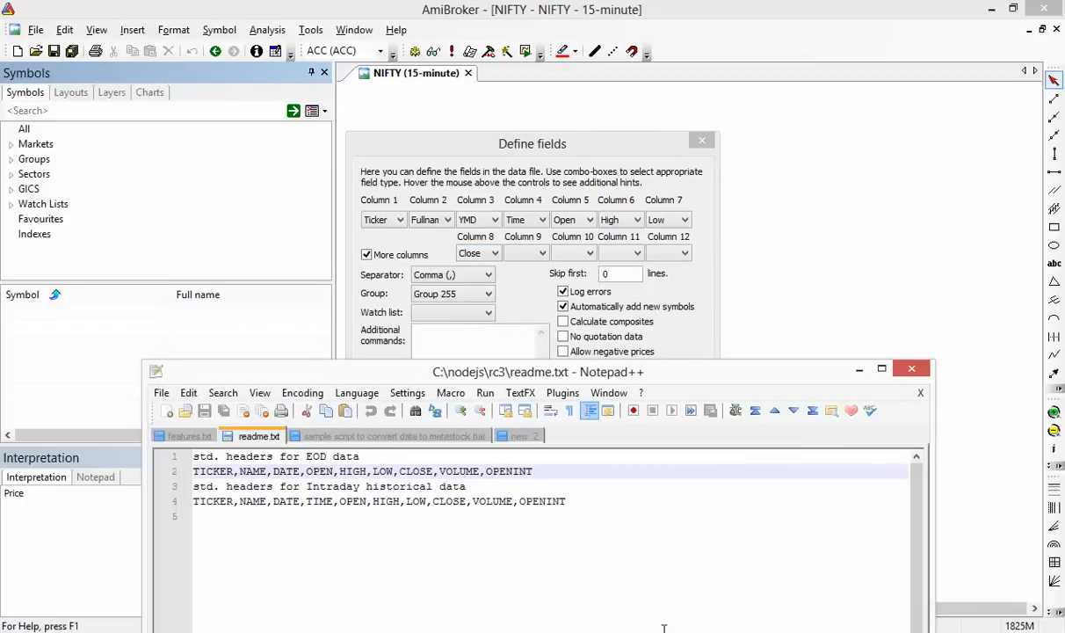
left_click(519, 254)
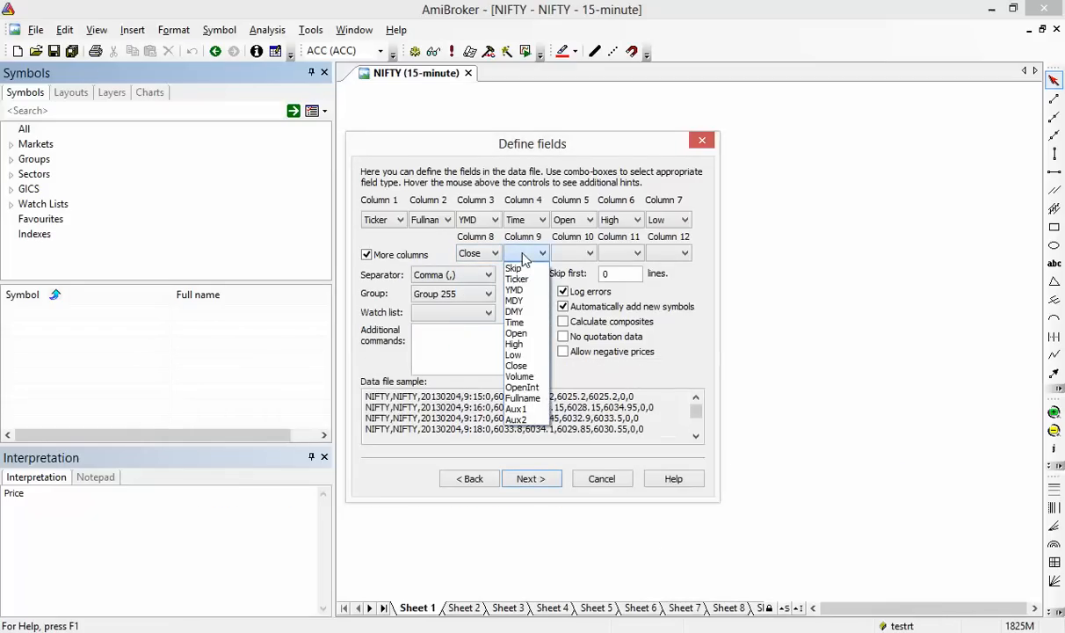
left_click(524, 376)
left_click(589, 253)
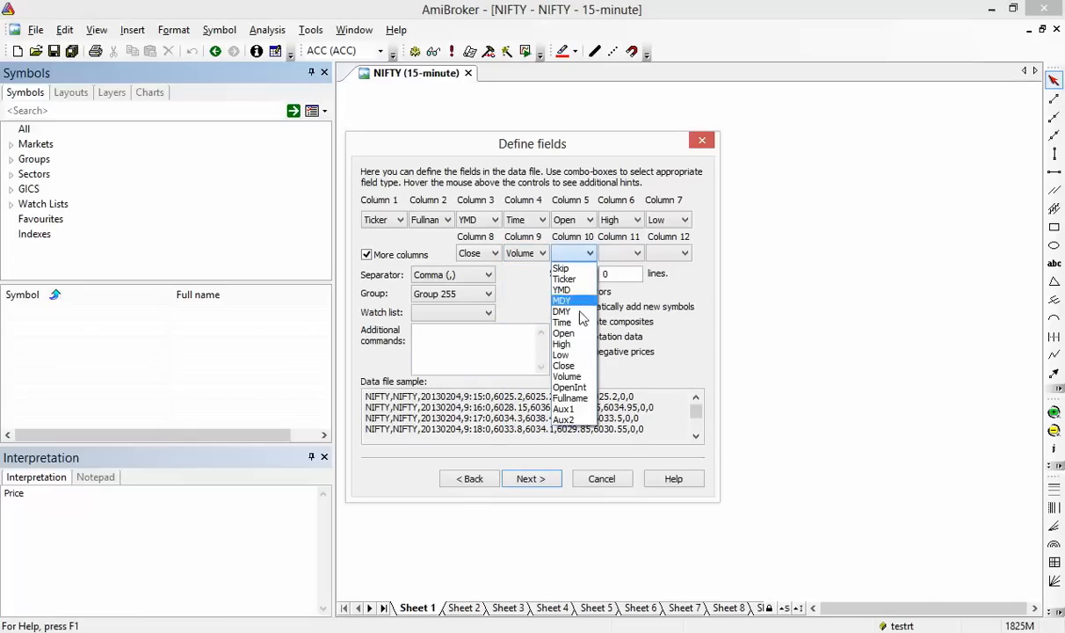
left_click(563, 387)
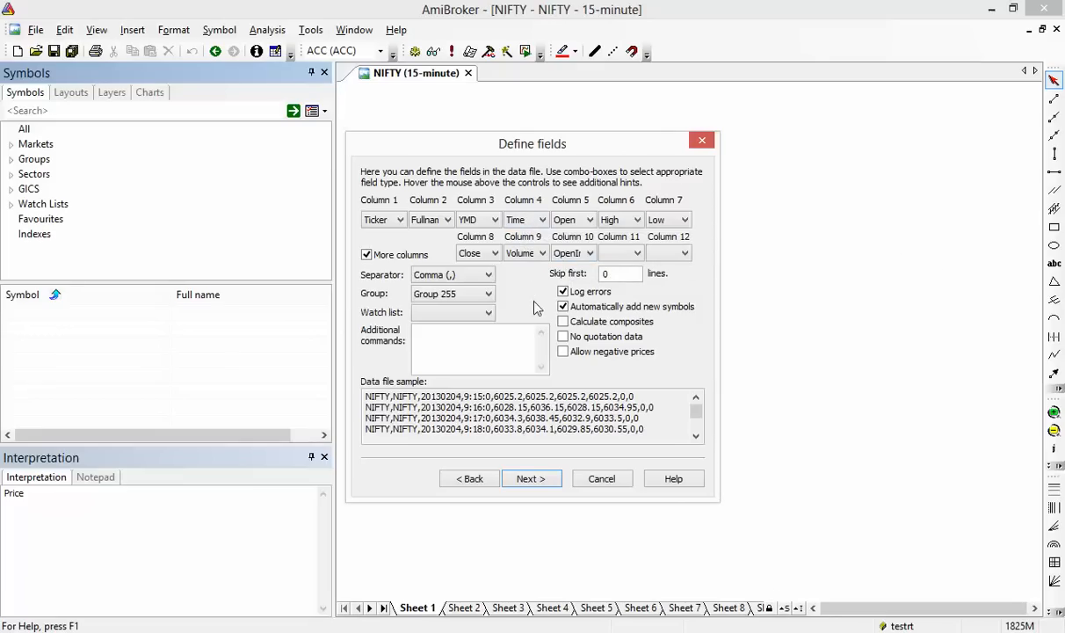
left_click(565, 338)
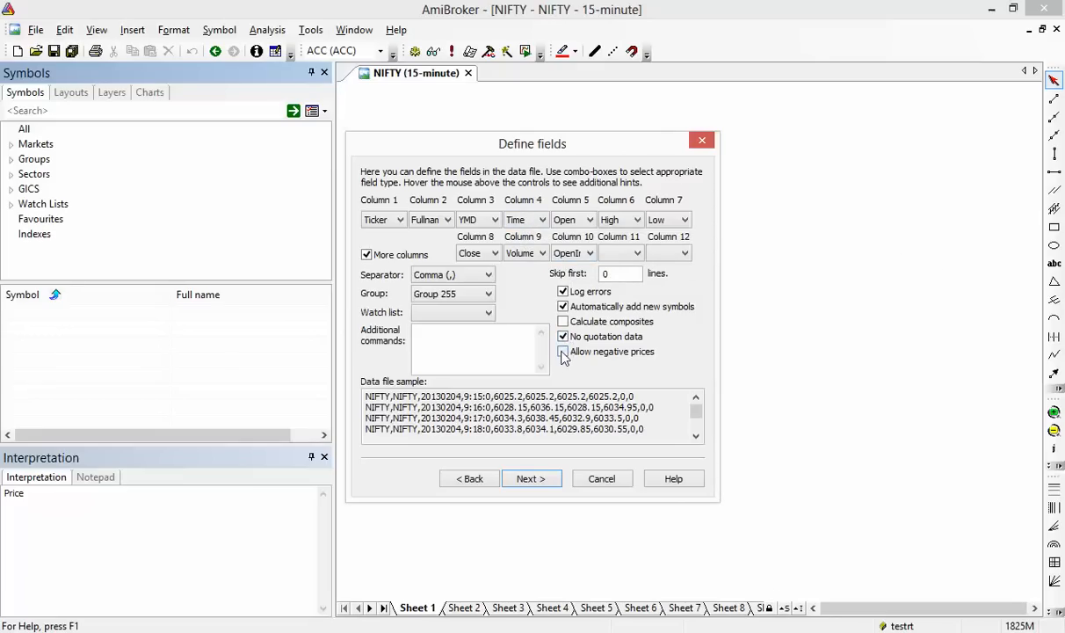
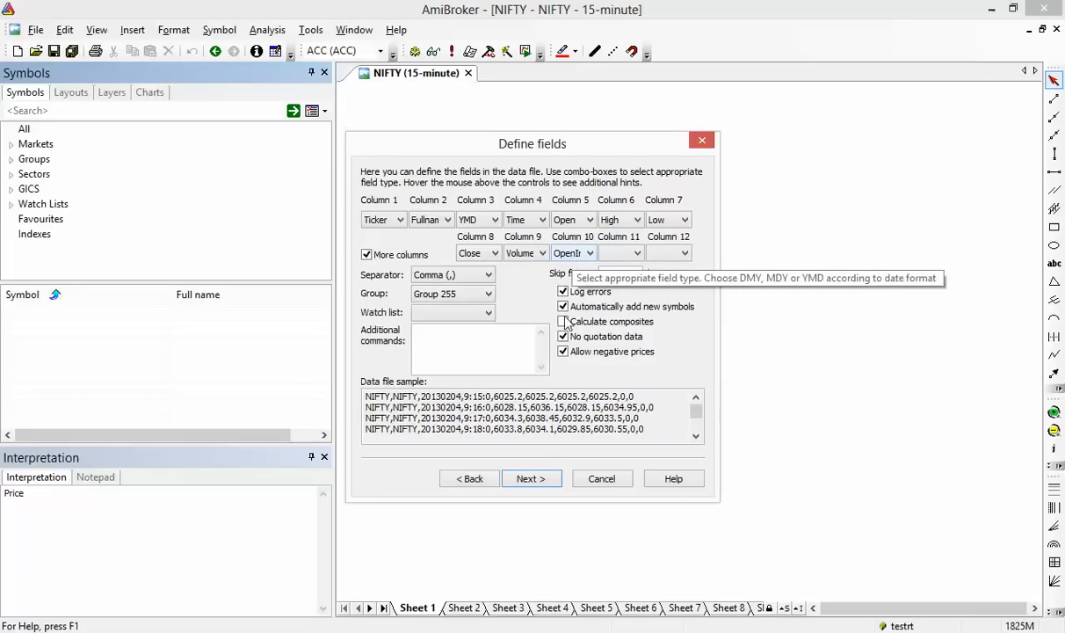
Accept the NIFTY field mapping and advance to the Additional settings page
left_click(532, 479)
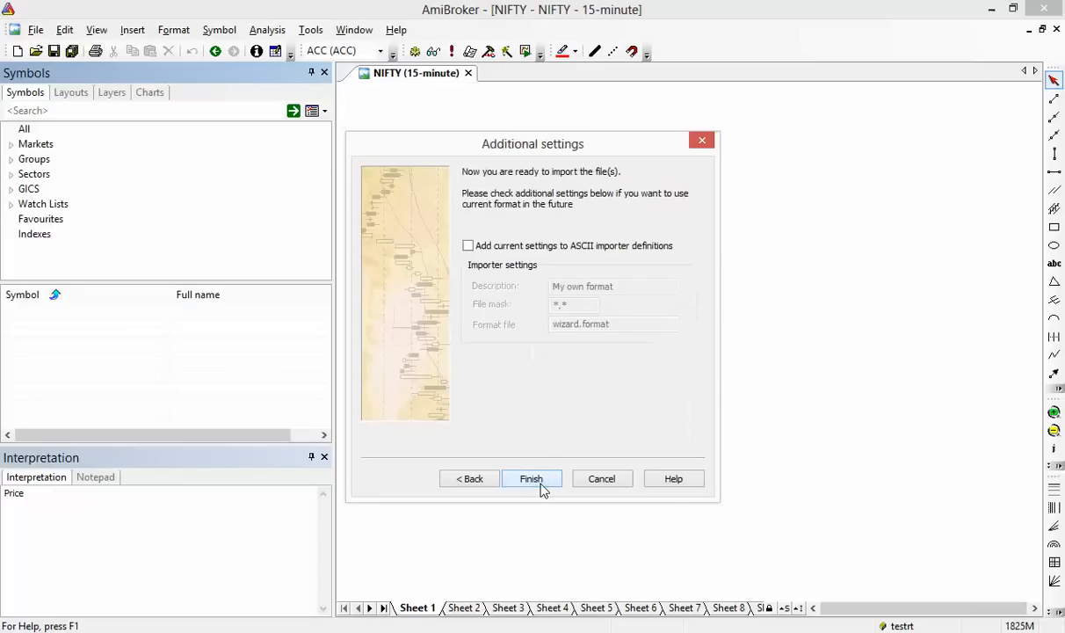
Save the settings as format 'shubhaieod' in shubhaieod.format and finish importing NIFTY
left_click(542, 252)
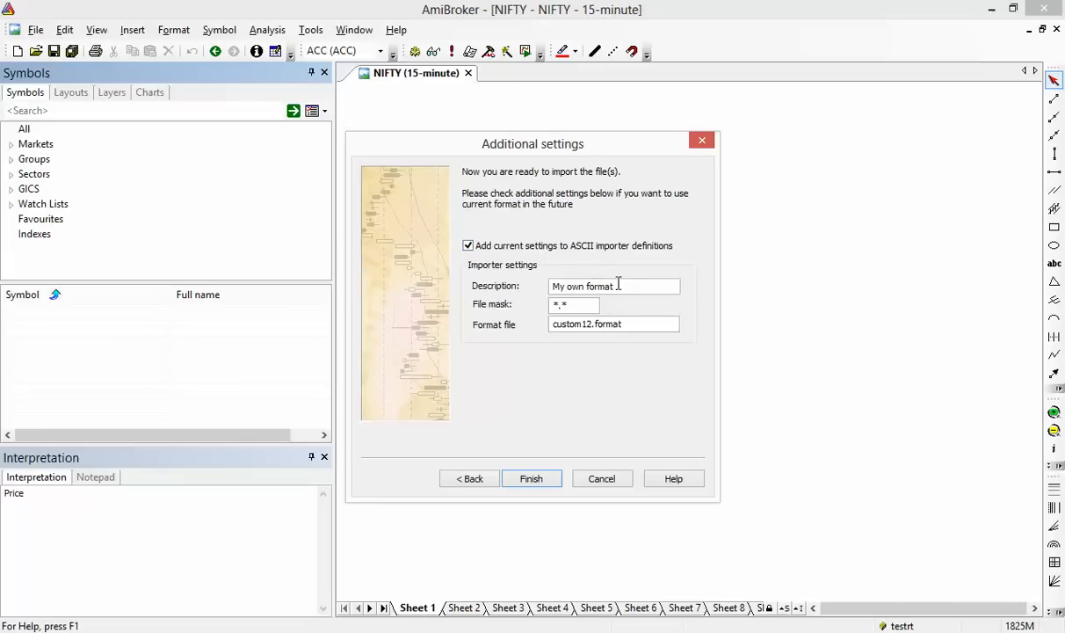
left_click_drag(618, 284, 539, 279)
type("shubhaieod")
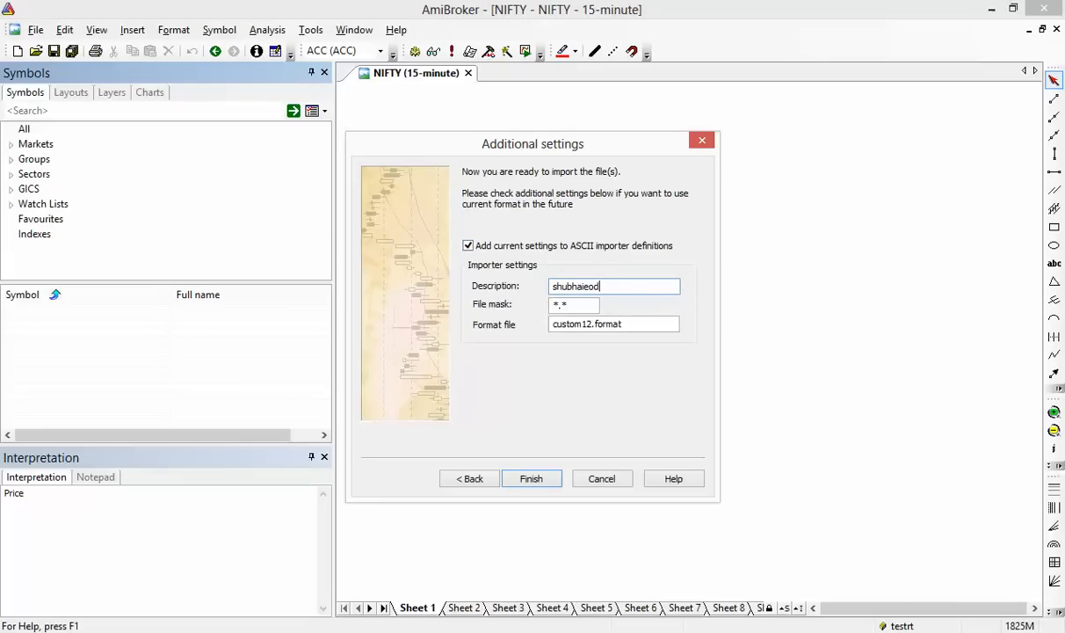
left_click_drag(591, 322, 521, 309)
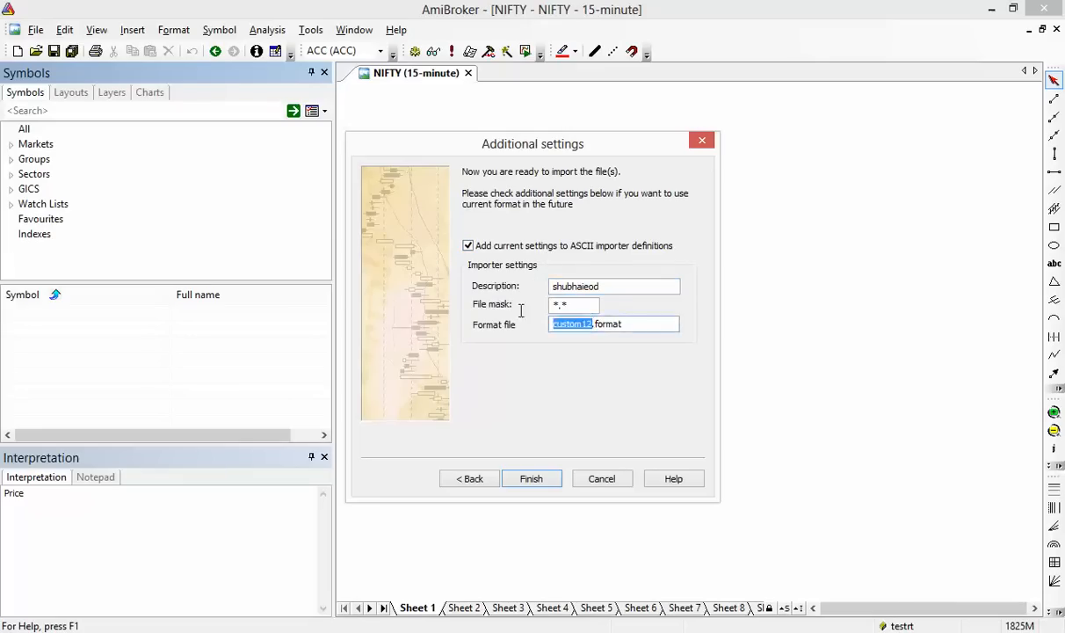
type("shubhai")
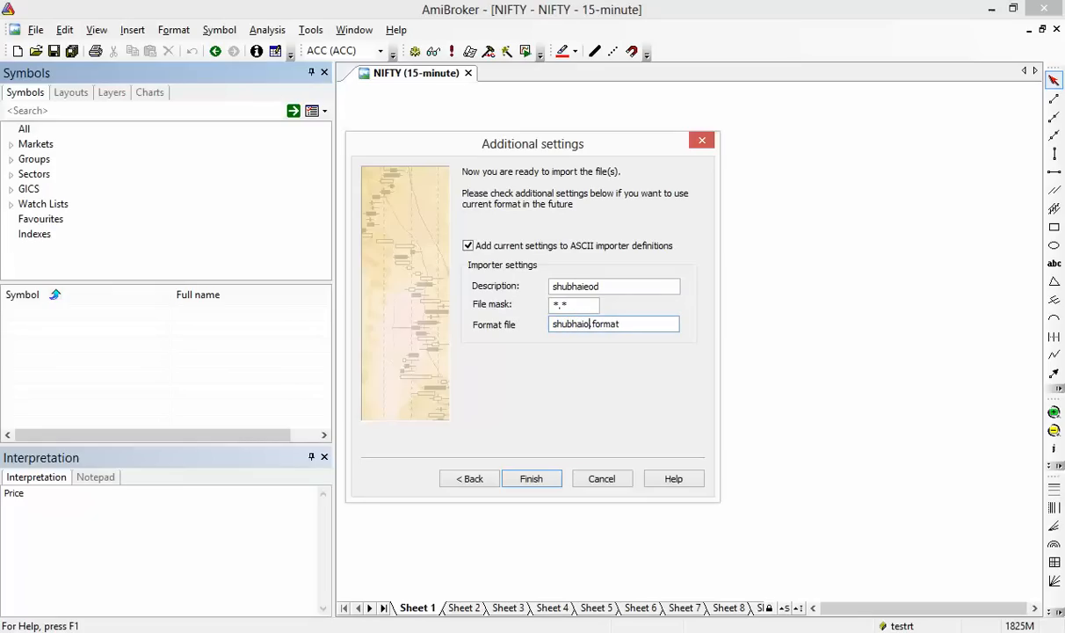
type("eod")
left_click(542, 480)
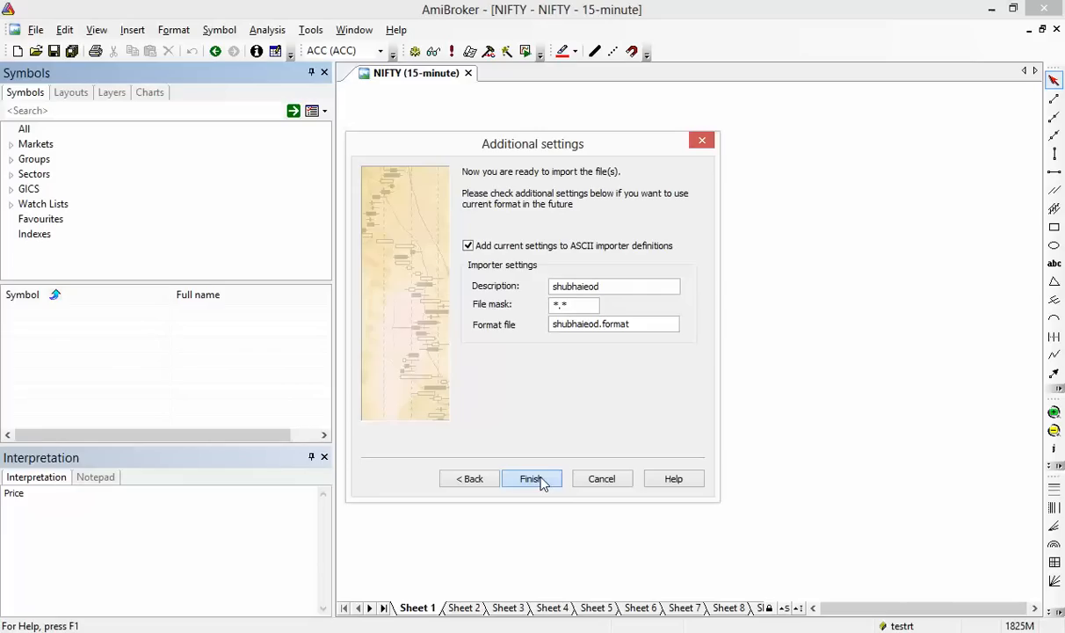
left_click(542, 480)
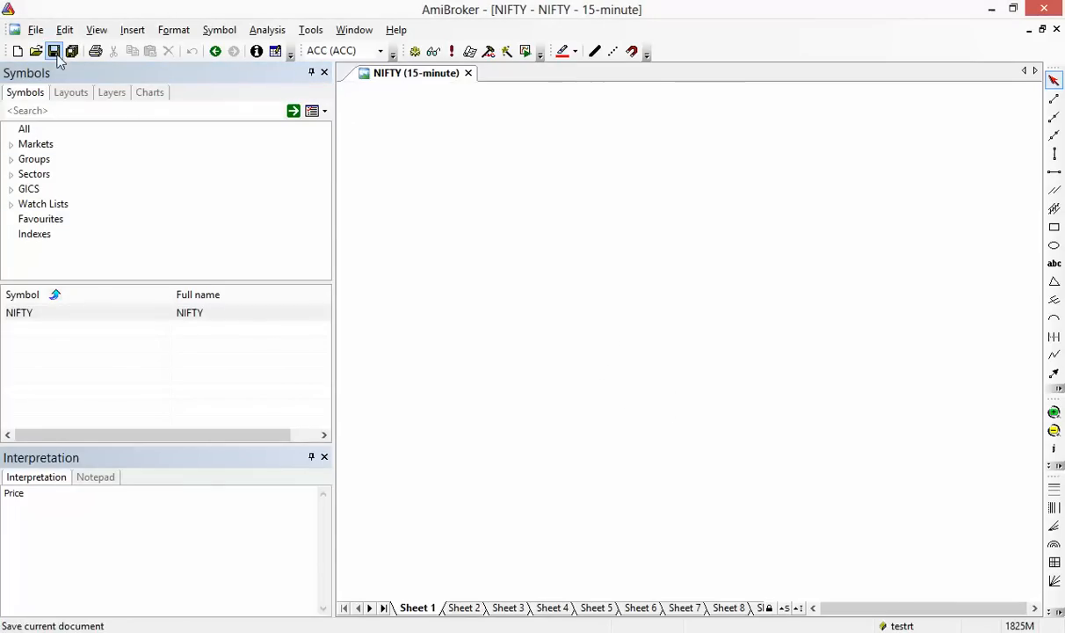
Show the NIFTY chart at 1-minute bars and scroll through the data
left_click(141, 322)
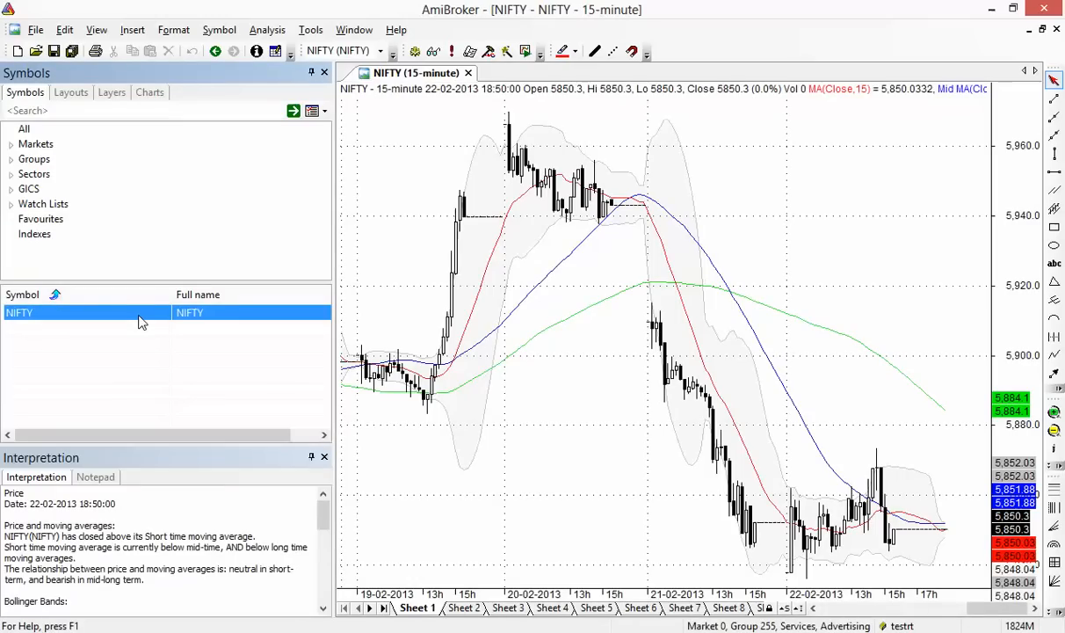
right_click(586, 299)
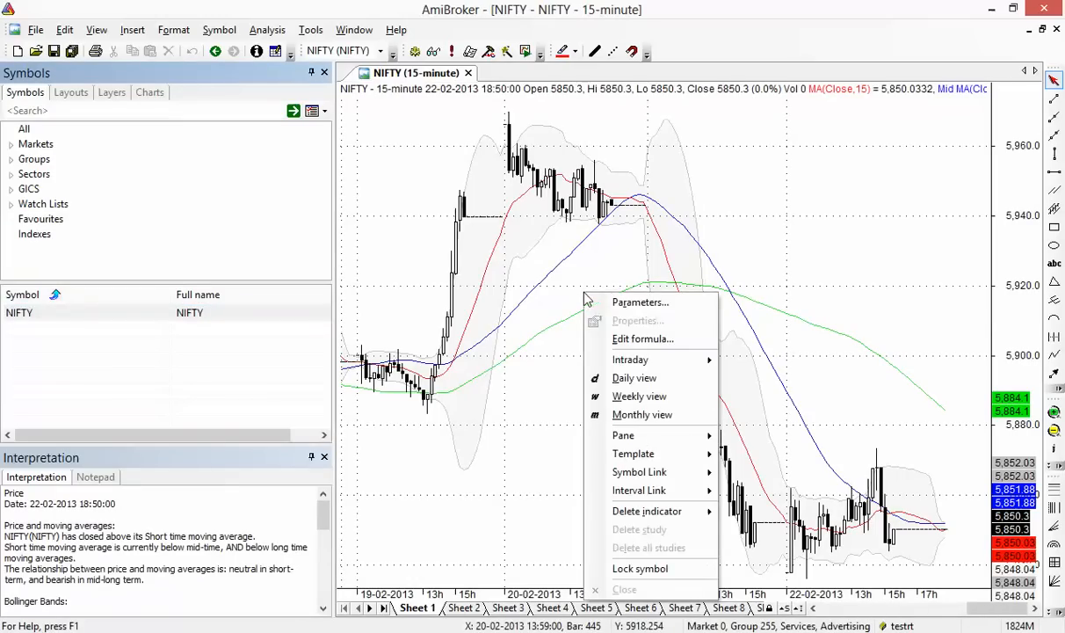
mouse_move(604, 355)
left_click(765, 415)
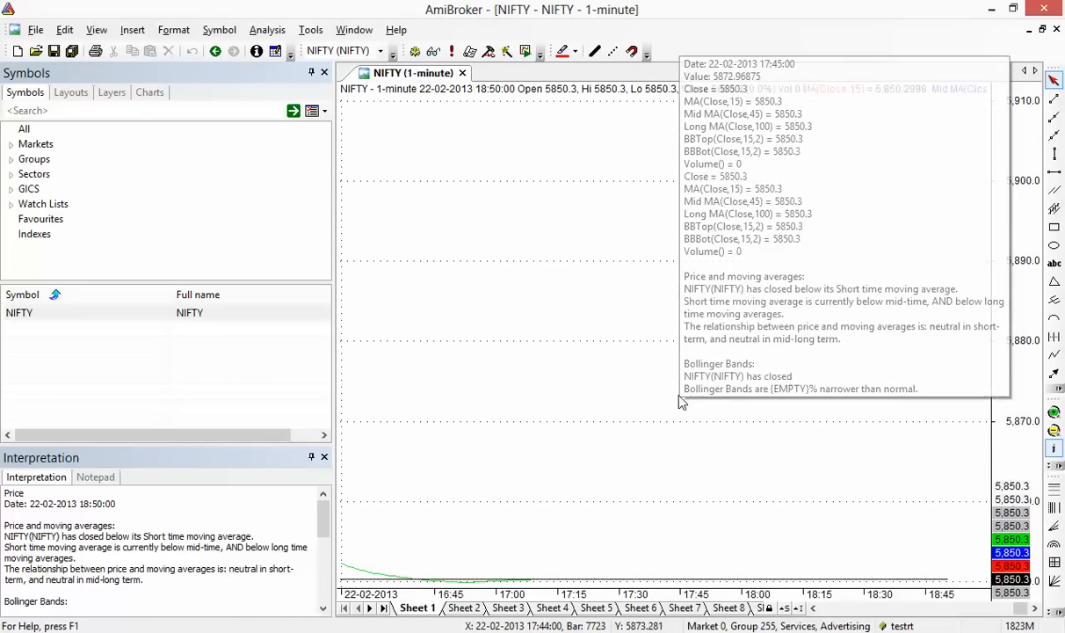
scroll(683, 404, "up", 10)
scroll(682, 405, "up", 10)
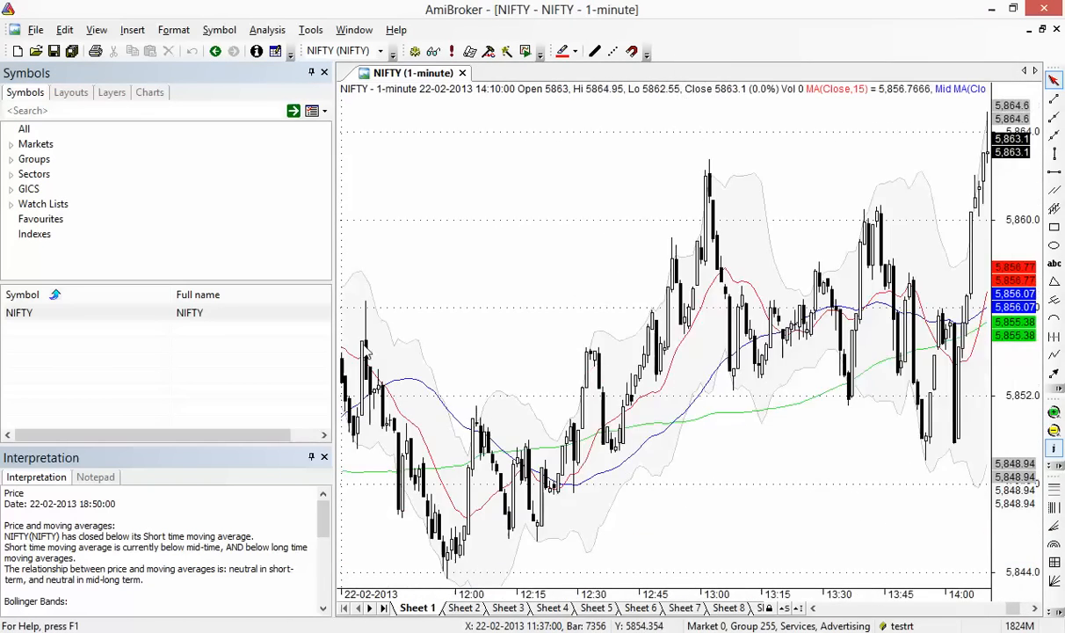
scroll(593, 377, "up", 3)
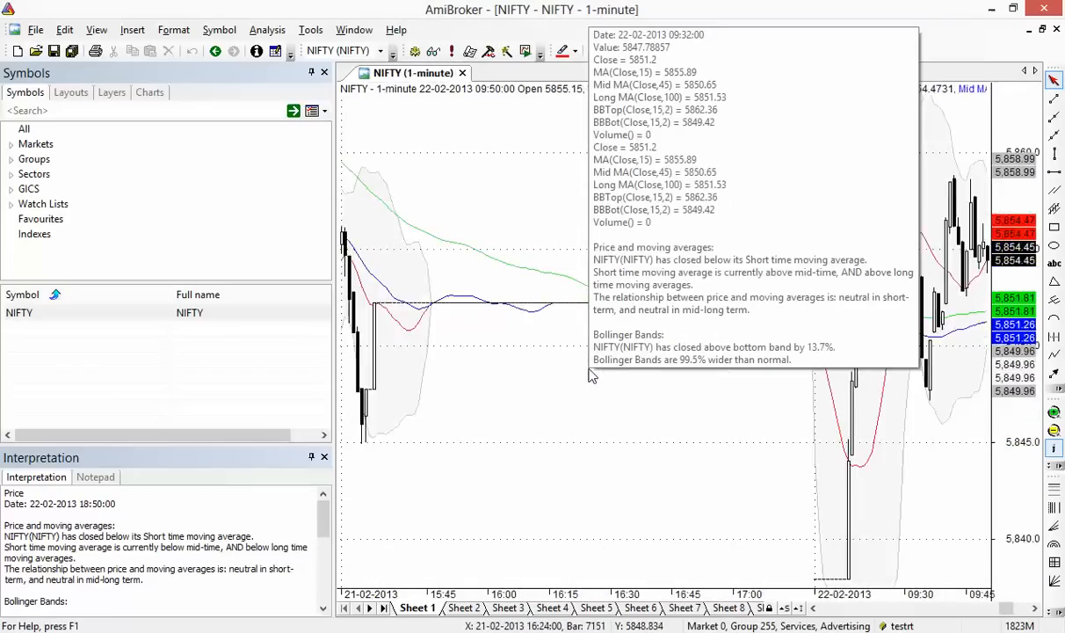
scroll(580, 408, "down", 10)
Switch the NIFTY chart to 5-minute, then 15-minute bars, and scroll through it
right_click(581, 406)
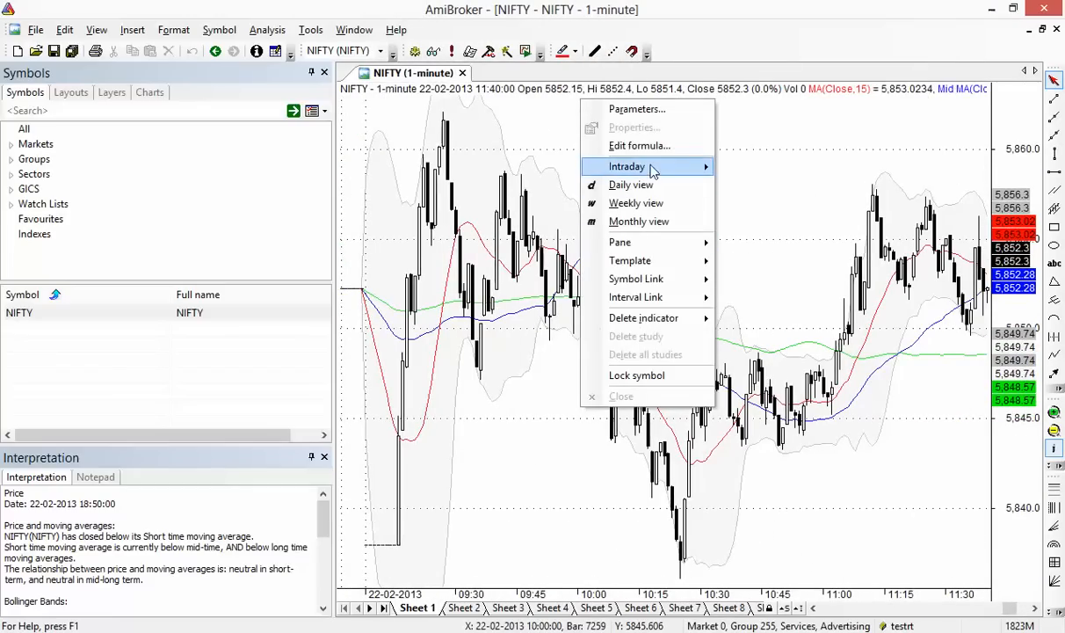
mouse_move(654, 166)
left_click(744, 204)
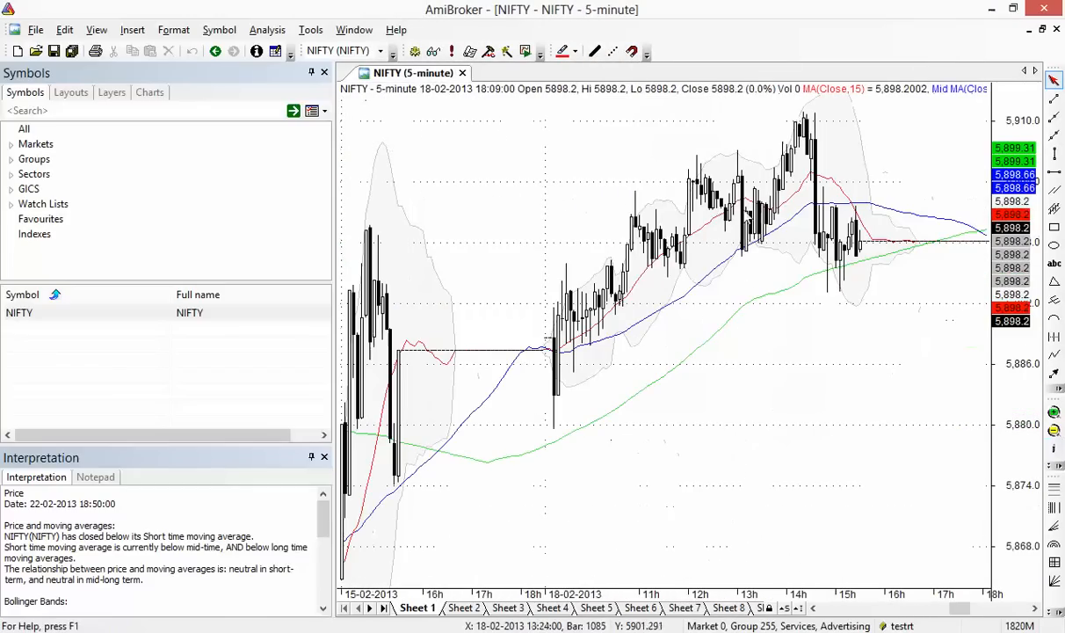
right_click(611, 195)
mouse_move(649, 260)
left_click(766, 286)
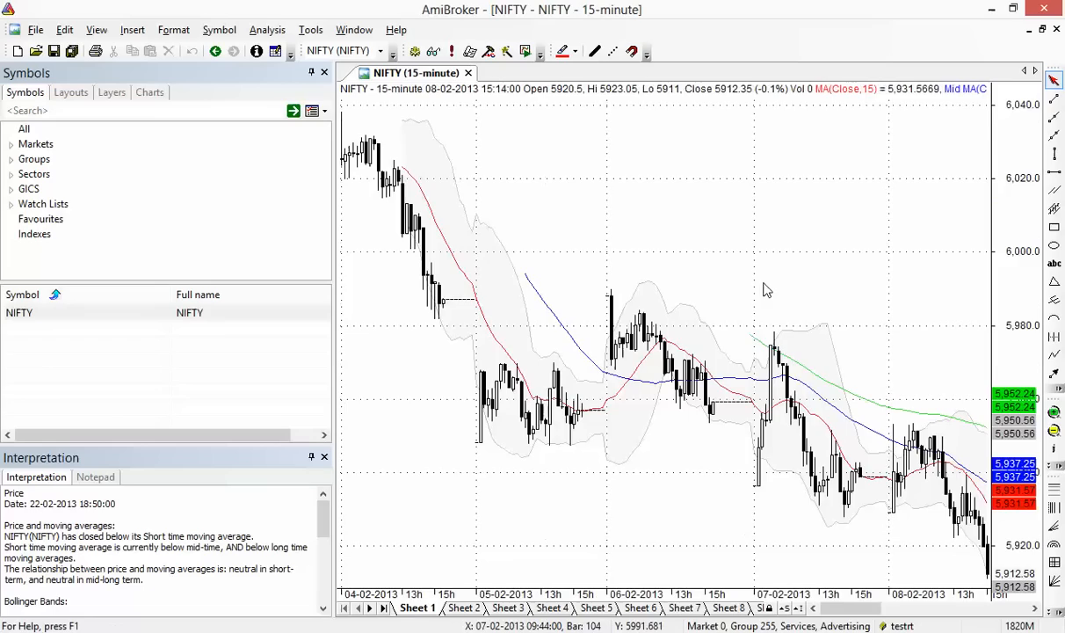
scroll(657, 371, "up", 5)
scroll(649, 373, "down", 10)
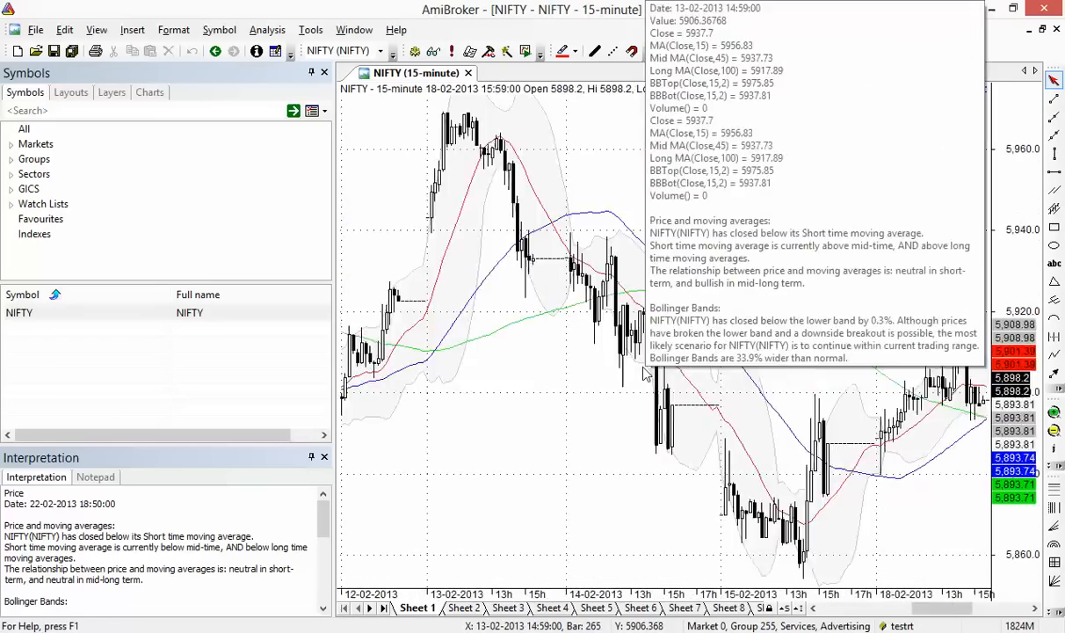
scroll(642, 374, "up", 3)
scroll(642, 374, "up", 8)
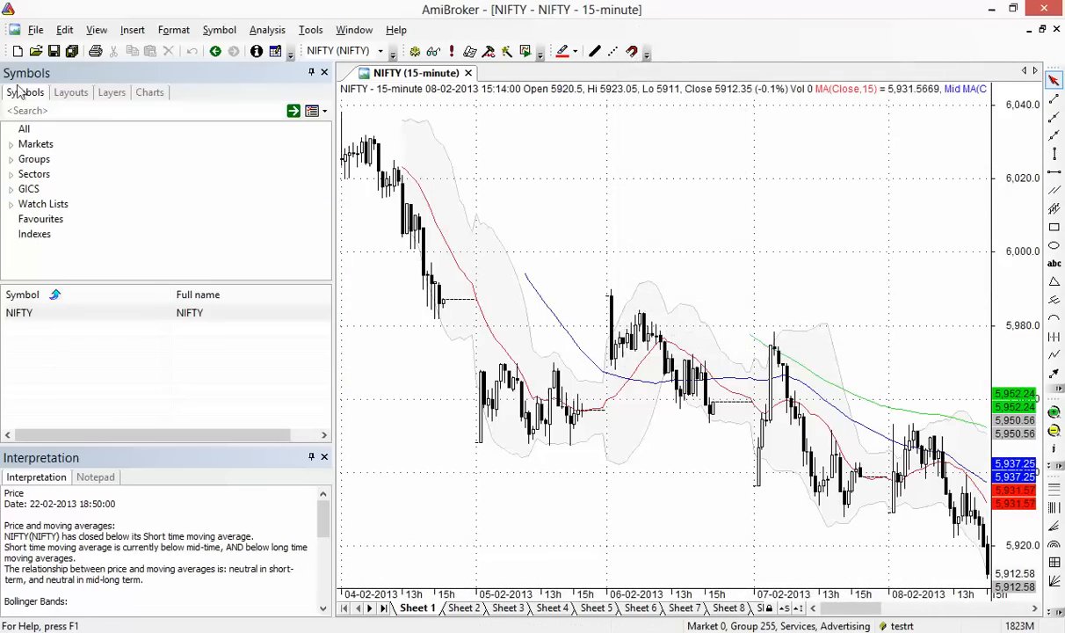
Import the Google 1-minute RELIANCE and TCS and 5-minute ACC, AMBUJACEM, AXISBANK files
left_click(35, 29)
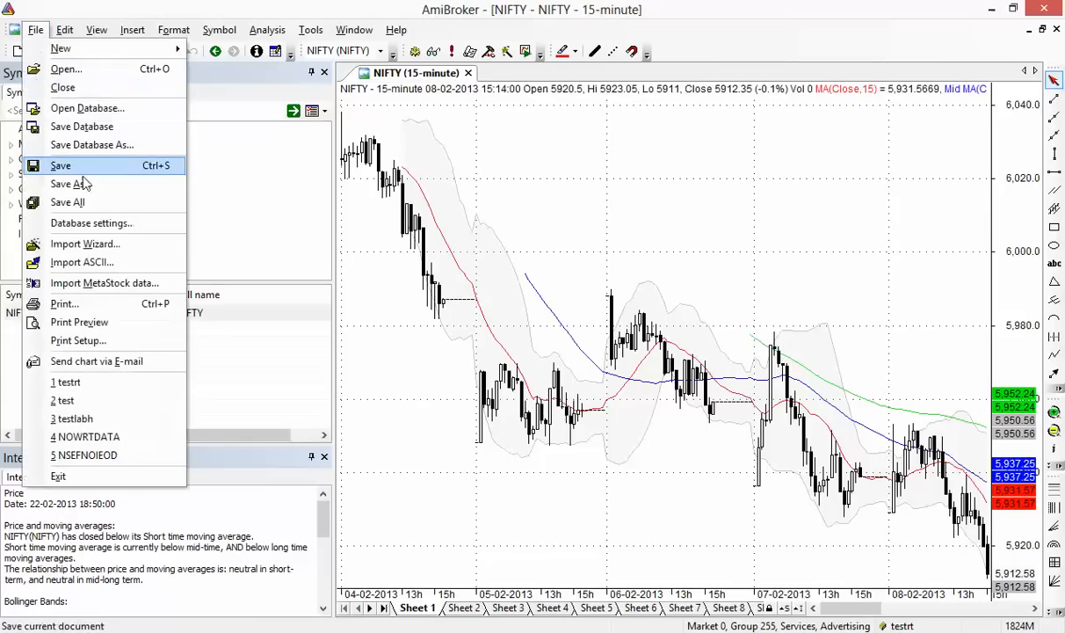
left_click(110, 262)
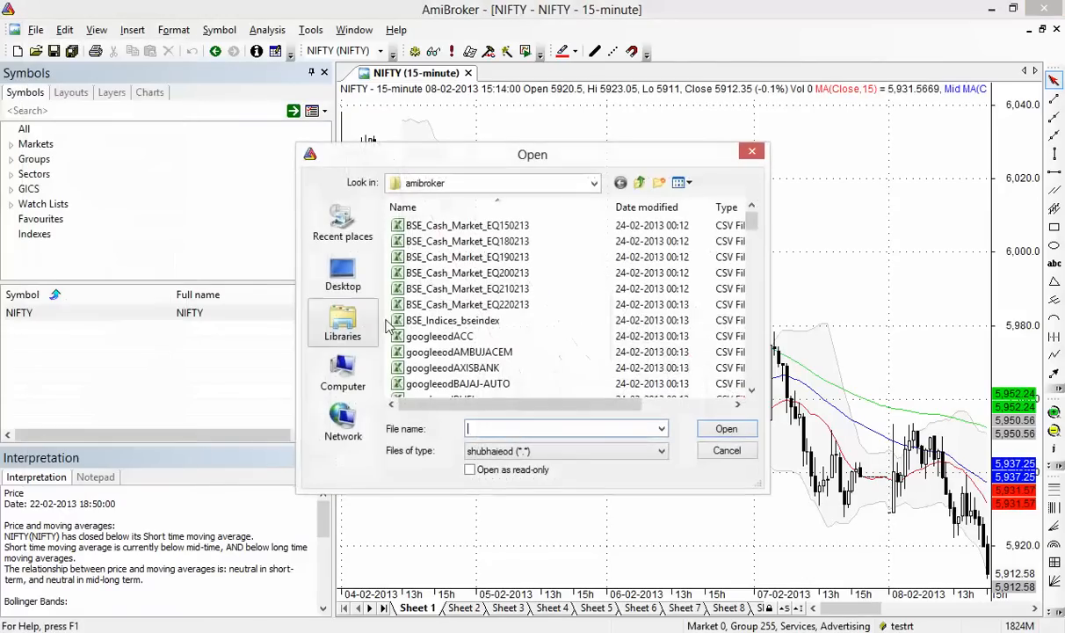
left_click(500, 341)
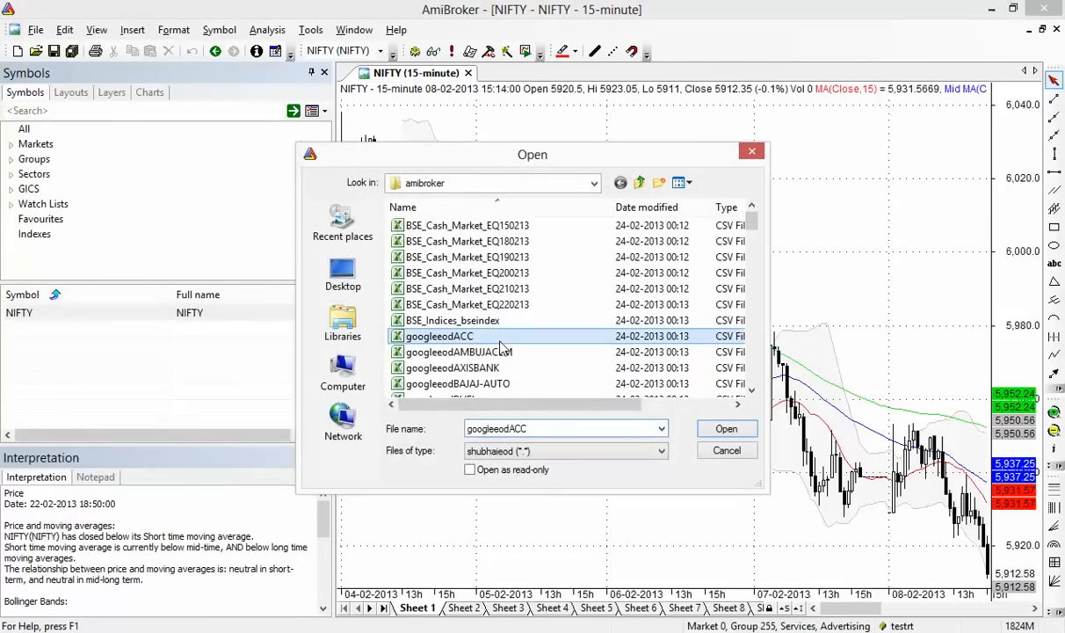
scroll(562, 361, "down", 5)
left_click(516, 321)
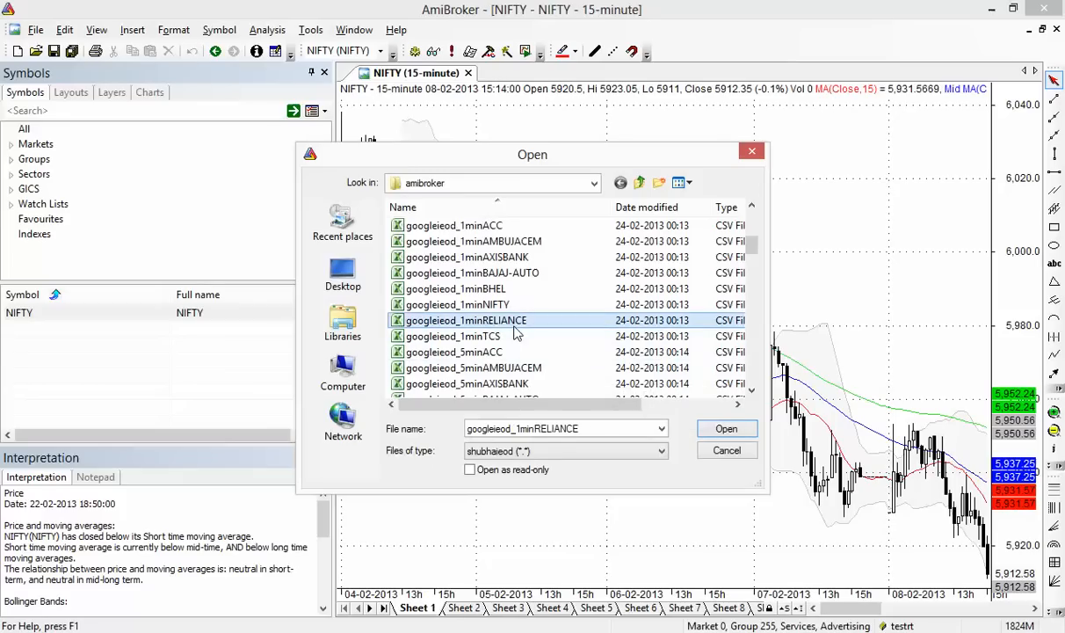
left_click(507, 337, "ctrl")
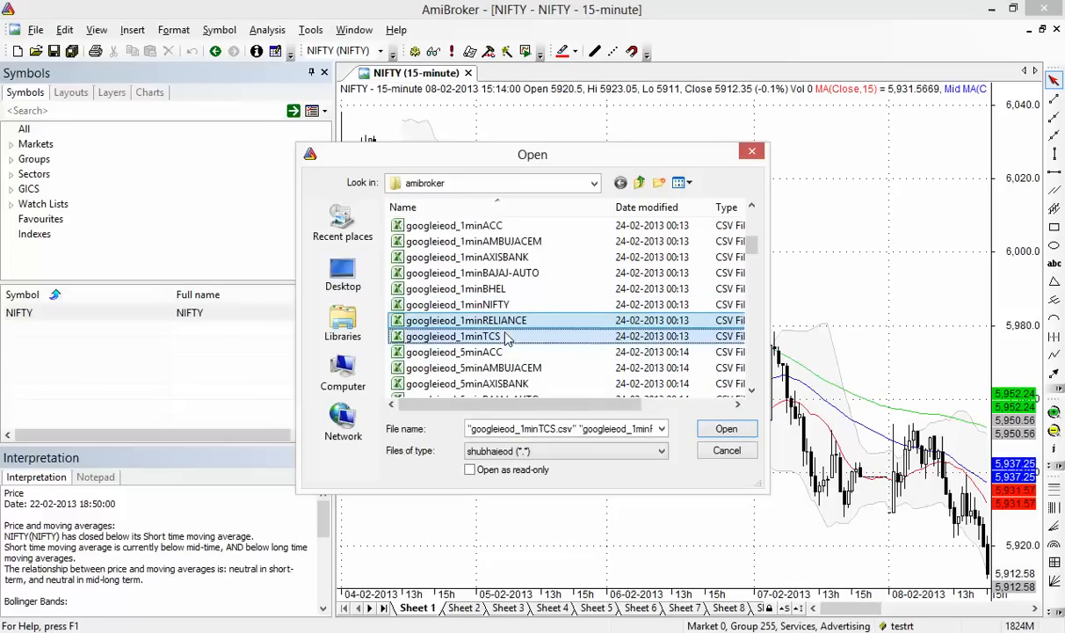
left_click(508, 352, "ctrl")
left_click(536, 368, "ctrl")
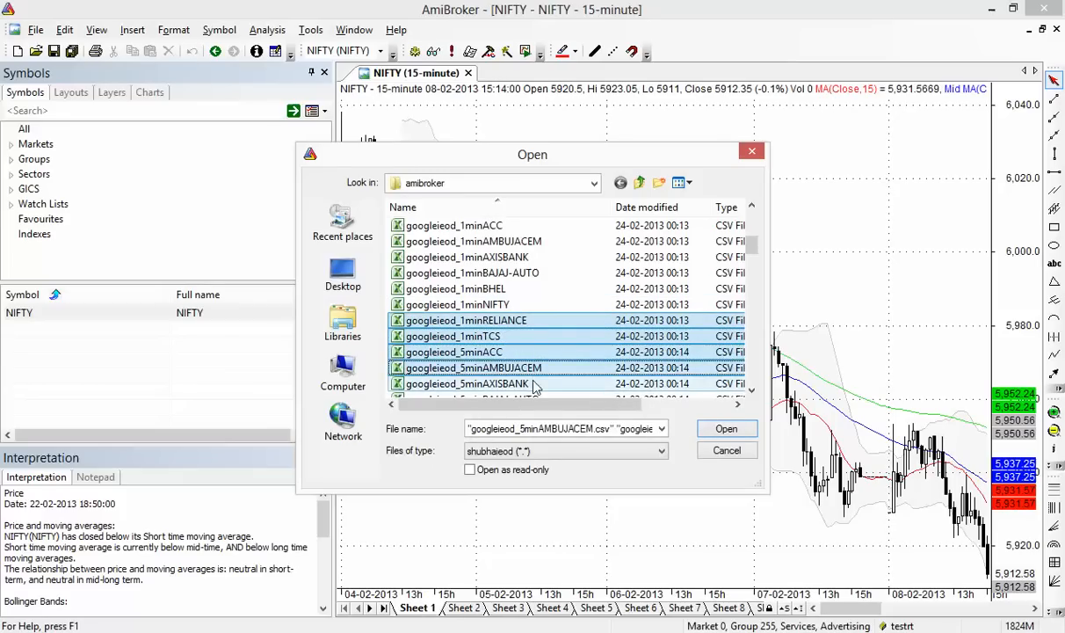
left_click(567, 384, "ctrl")
left_click(726, 428)
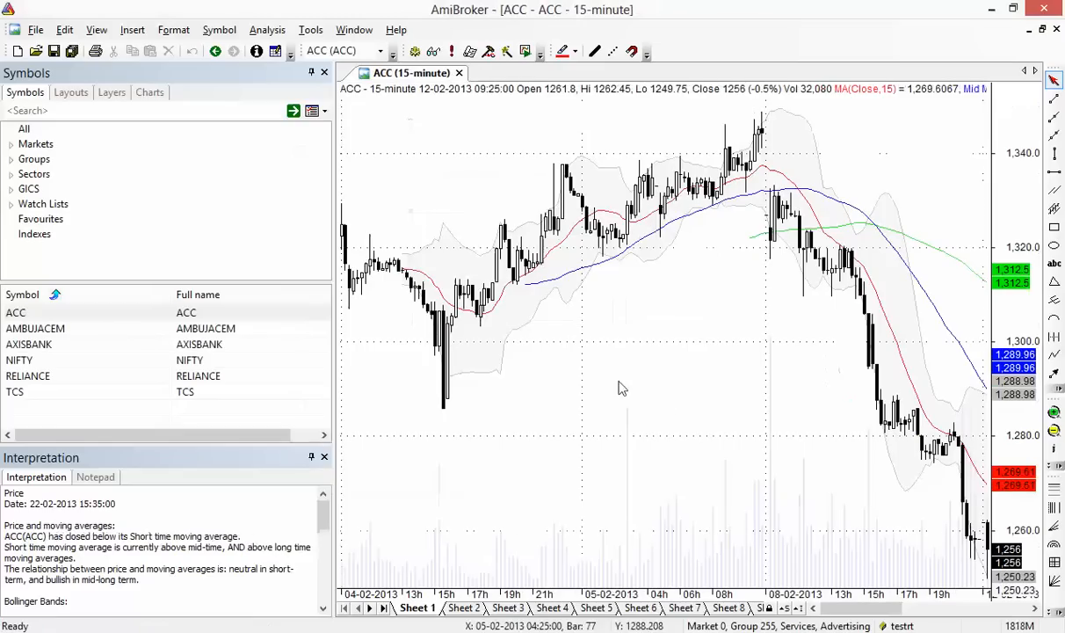
Browse the NIFTY, AXISBANK and TCS charts in the symbol list
left_click(185, 361)
left_click(158, 343)
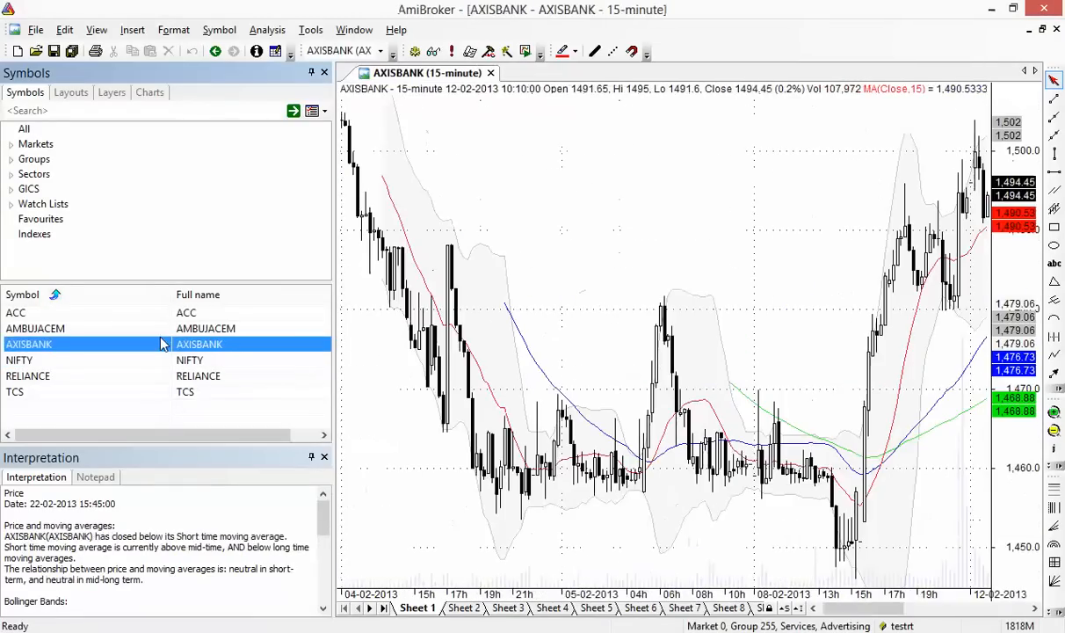
left_click(167, 361)
left_click(165, 392)
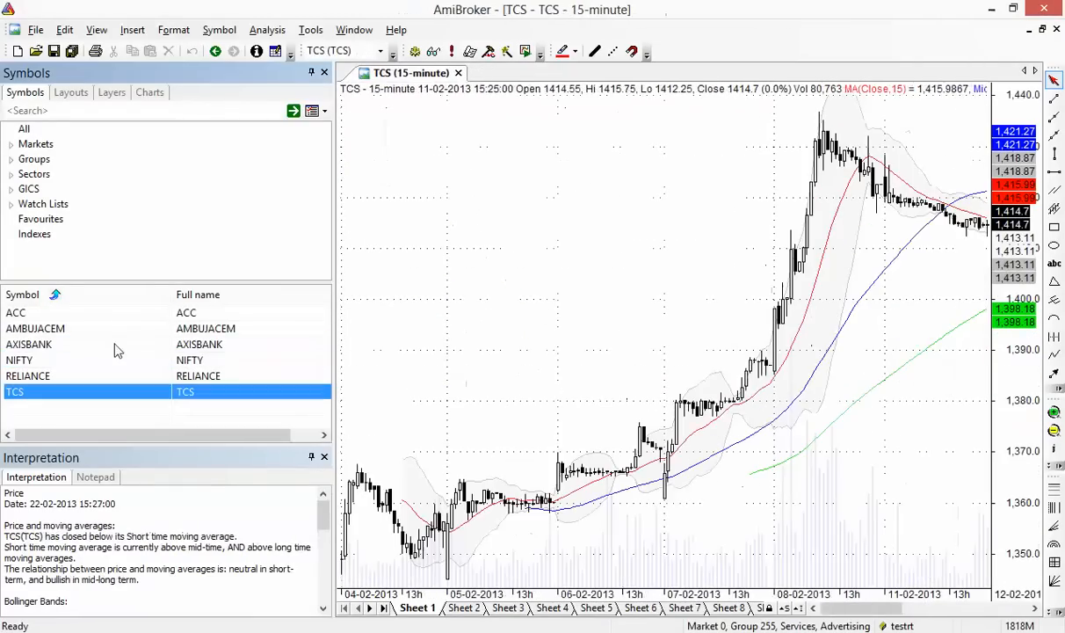
left_click(36, 30)
Import the Yahoo 1-minute and 5-minute TCS.NS, TATASTEEL.NS, TATAPOWER.NS and TATAMOTORS.BO files
left_click(136, 262)
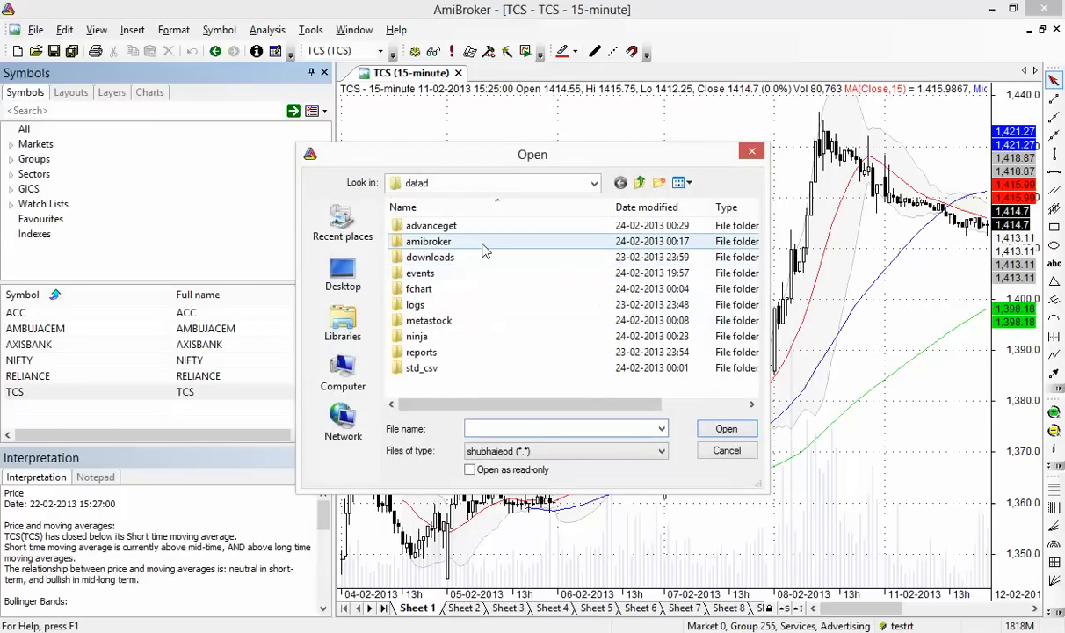
double_click(484, 252)
left_click(484, 320)
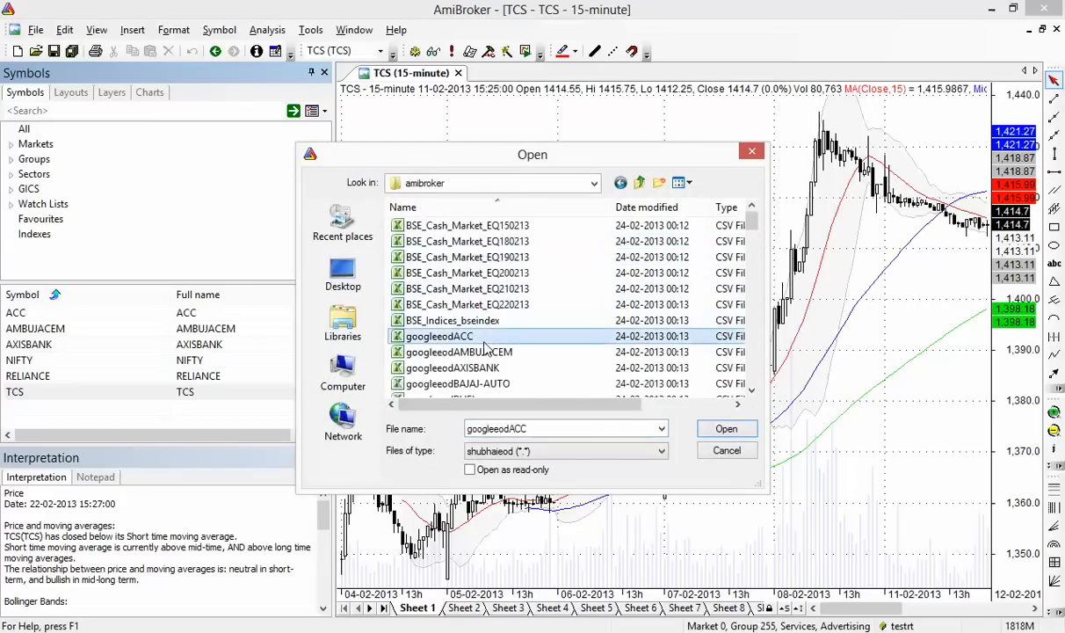
scroll(484, 349, "down", 2)
scroll(484, 349, "down", 12)
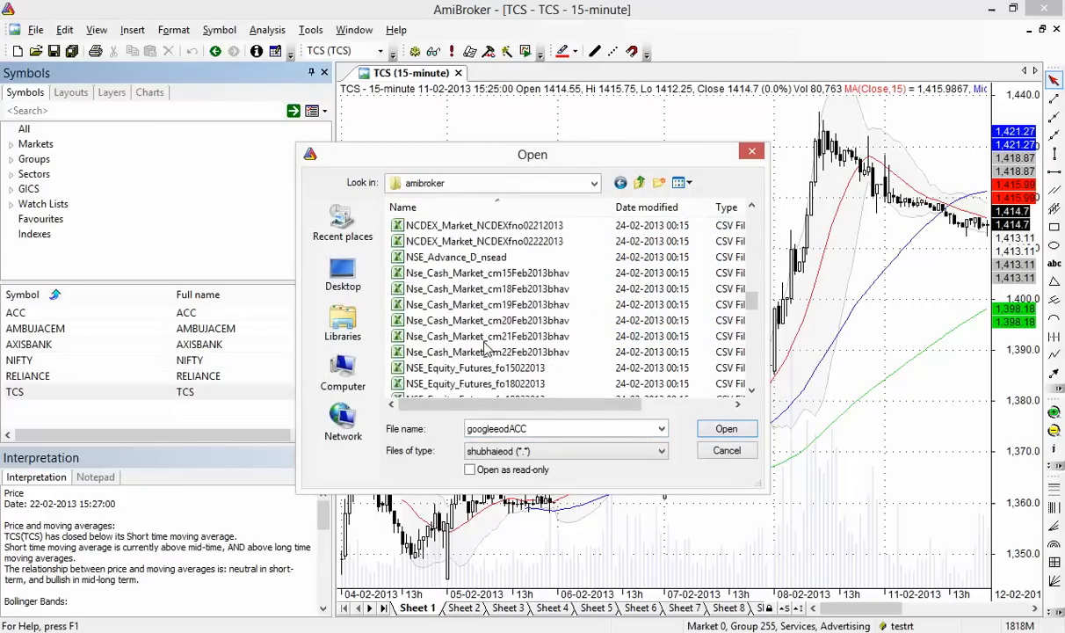
scroll(484, 349, "down", 10)
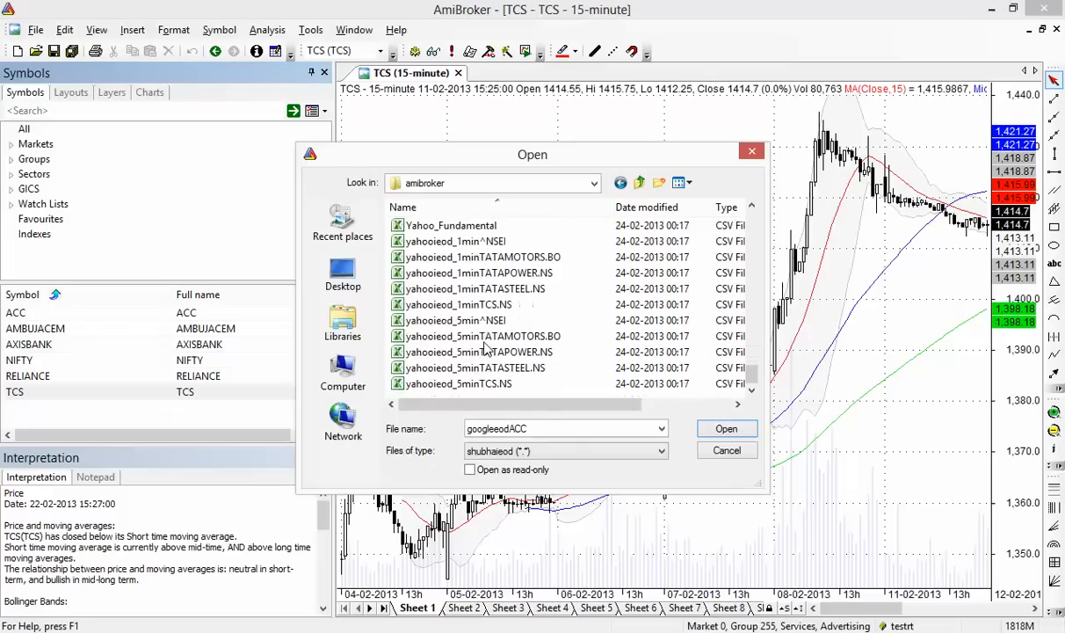
left_click(472, 306)
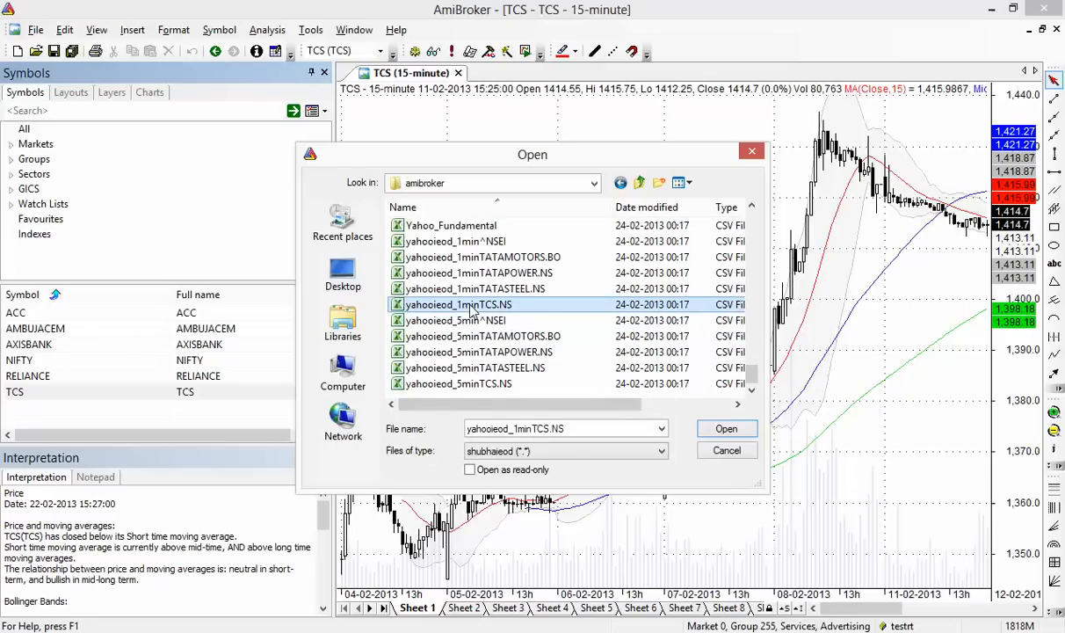
left_click(465, 290, "ctrl")
left_click(457, 273, "ctrl")
left_click(454, 260, "ctrl")
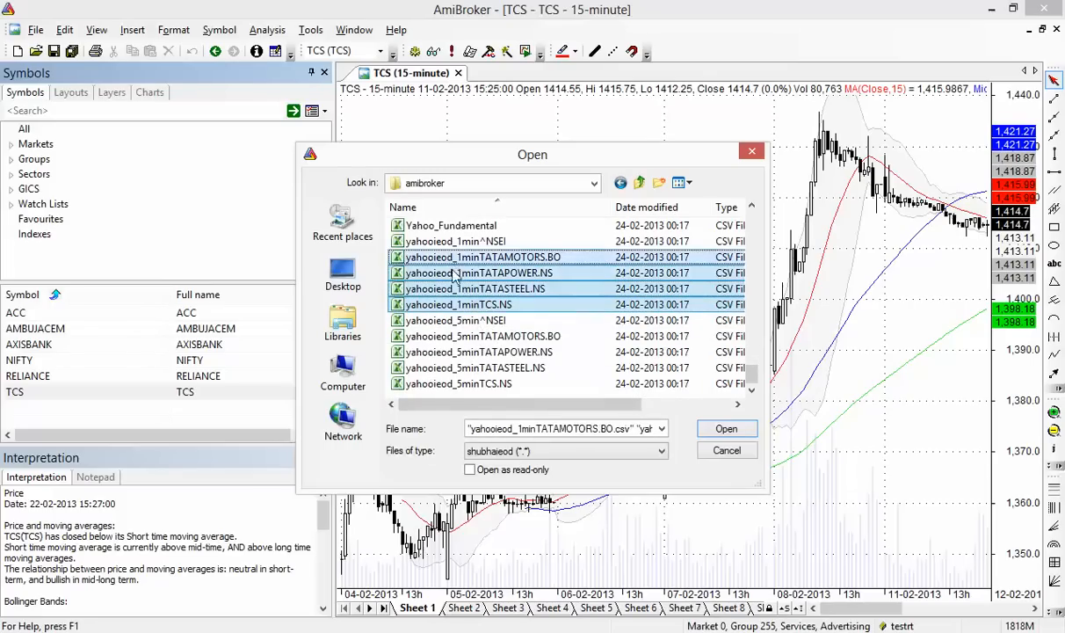
left_click(453, 352, "ctrl")
left_click(452, 336, "ctrl")
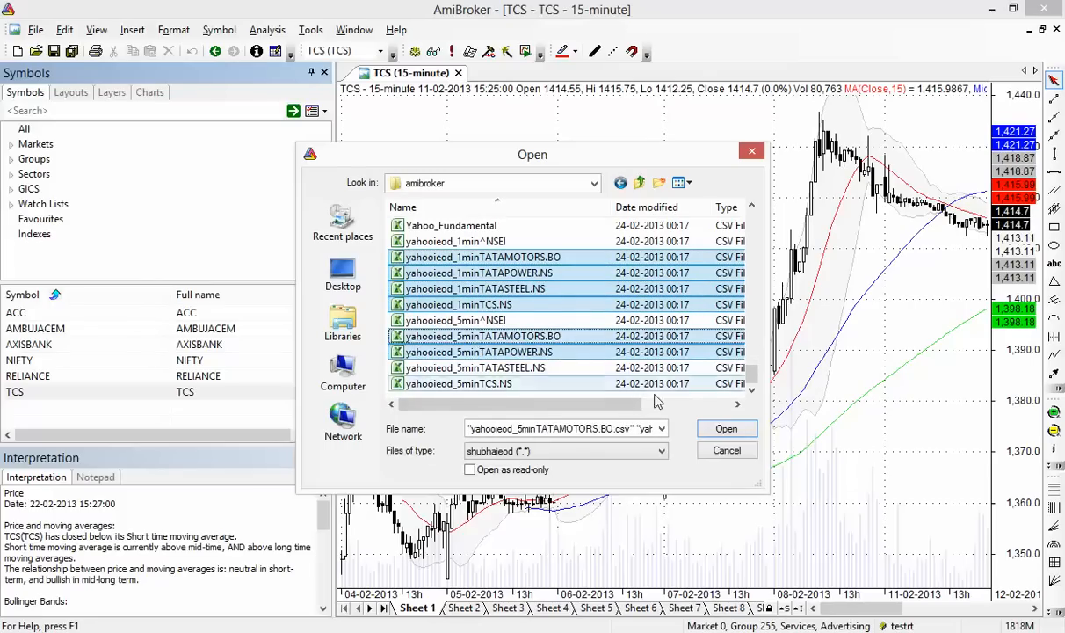
left_click(715, 430)
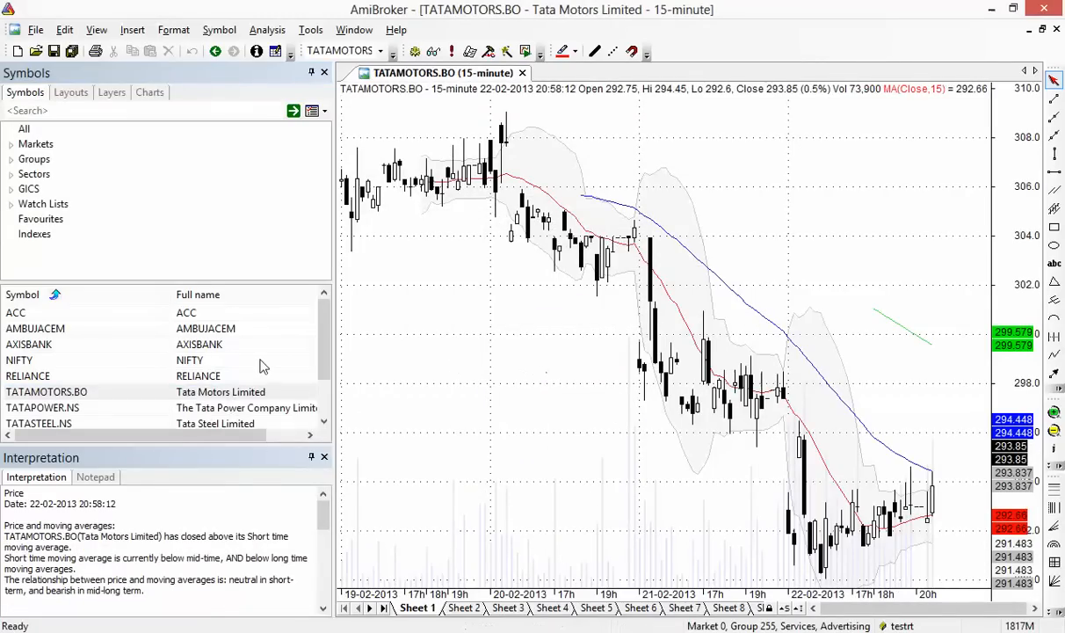
Review the TATAMOTORS.BO, TATAPOWER.NS, TCS.NS and TATASTEEL.NS charts
left_click(254, 392)
left_click(311, 409)
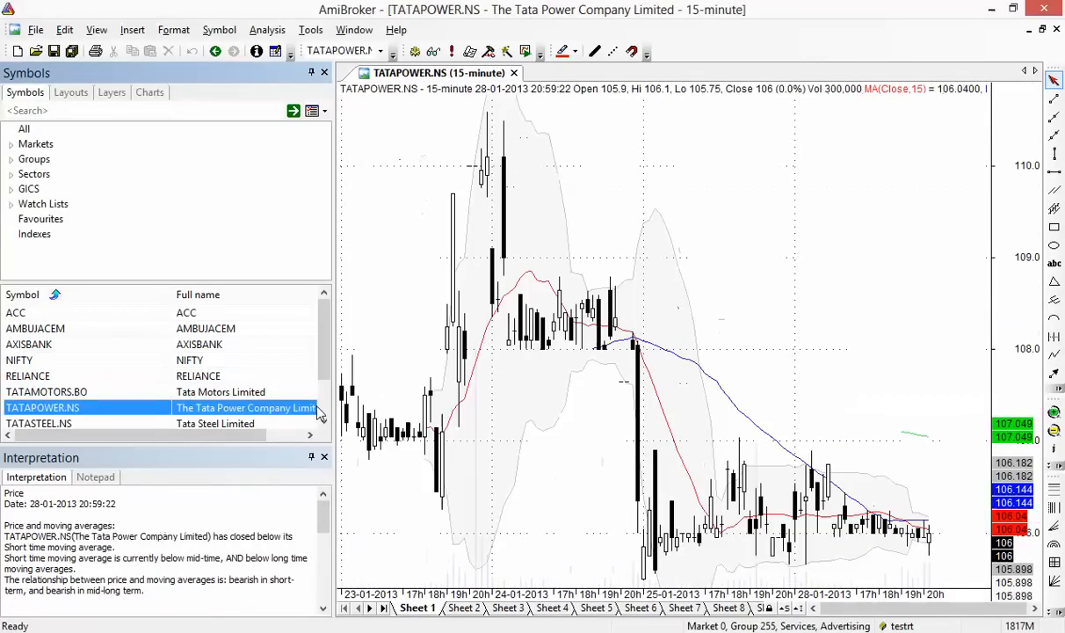
scroll(242, 415, "down", 1)
left_click(243, 415)
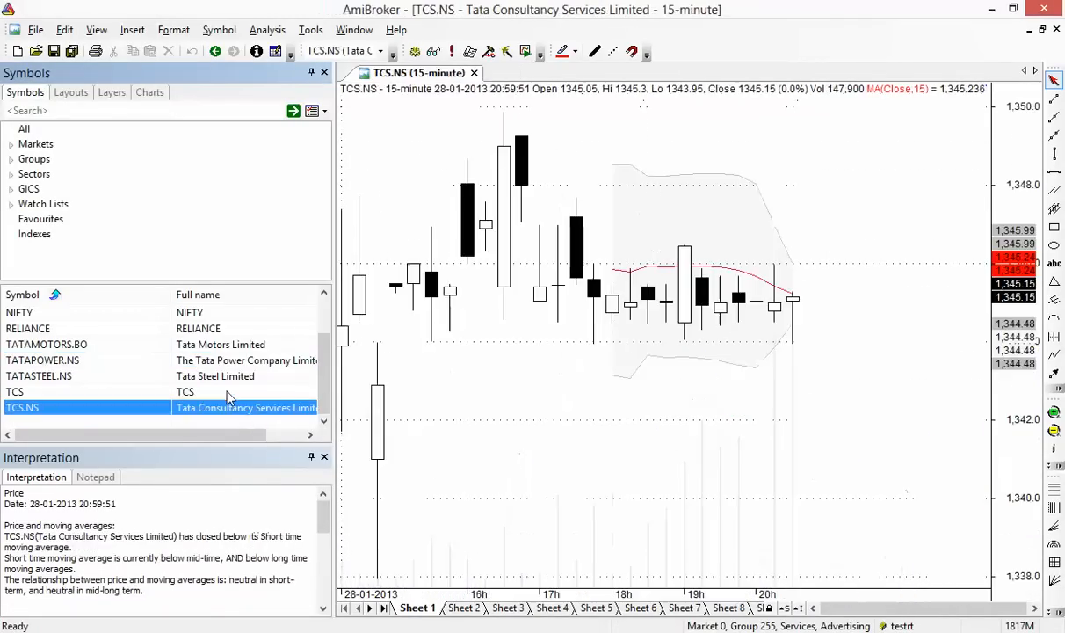
key("Up")
key("Up")
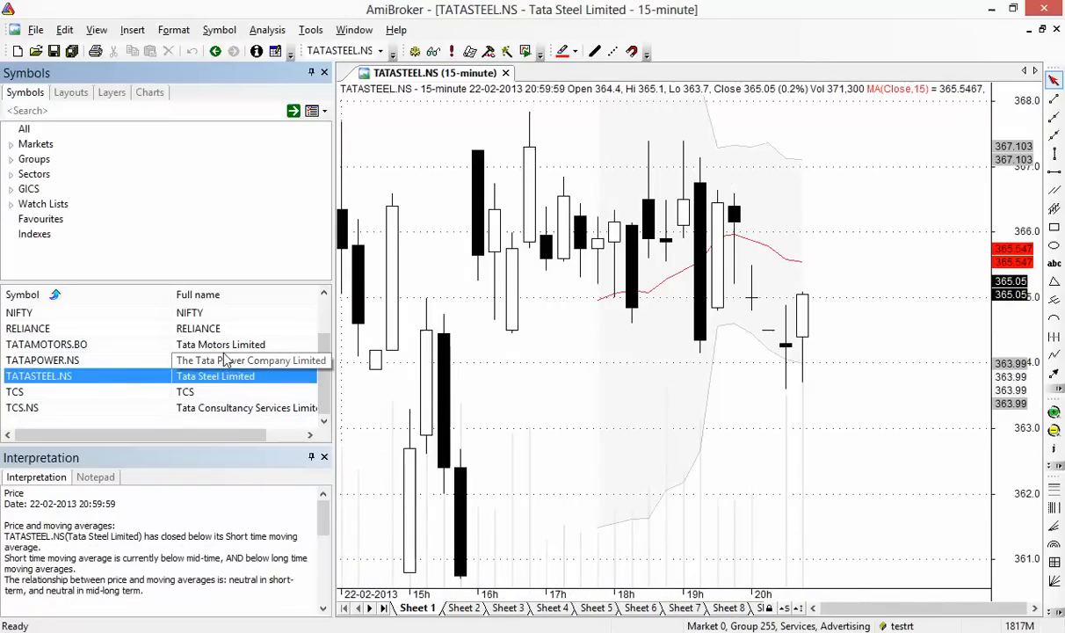
left_click(225, 360)
key("Up")
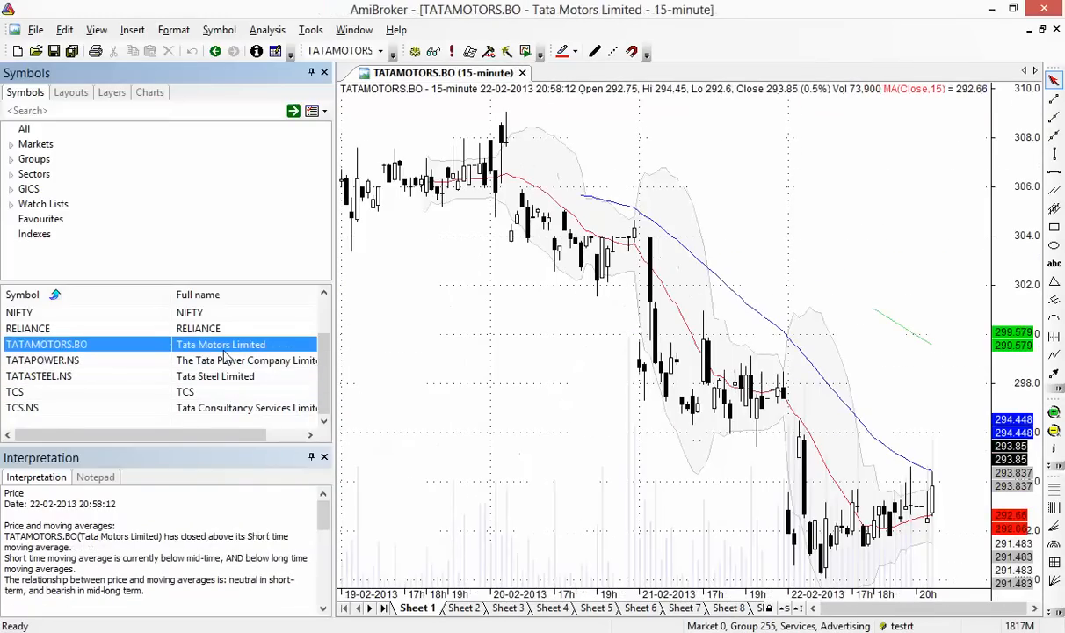
scroll(225, 357, "up", 1)
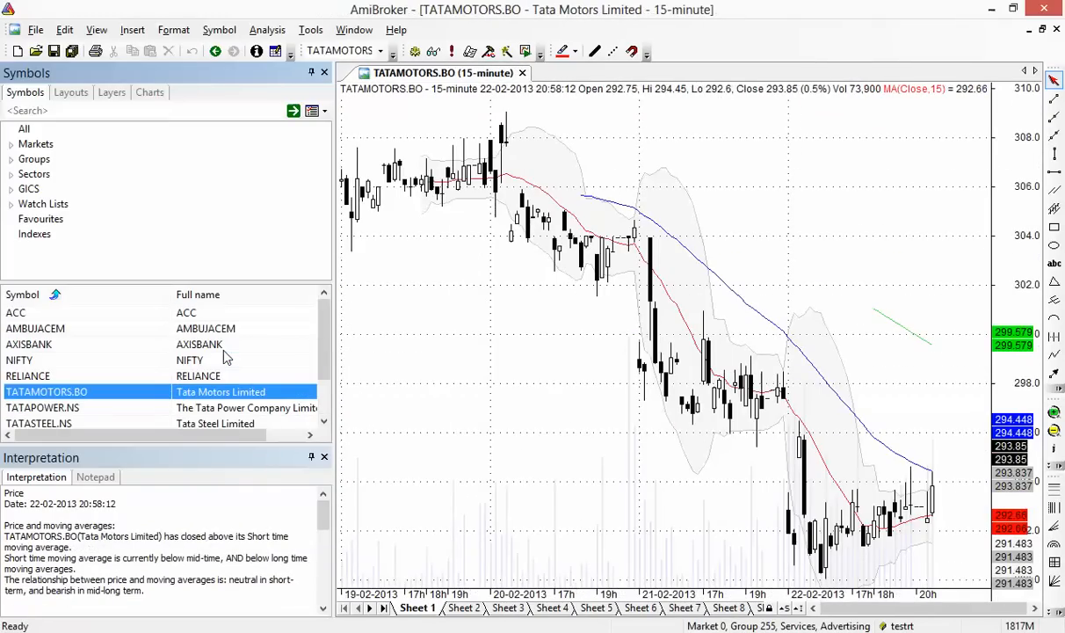
left_click(36, 29)
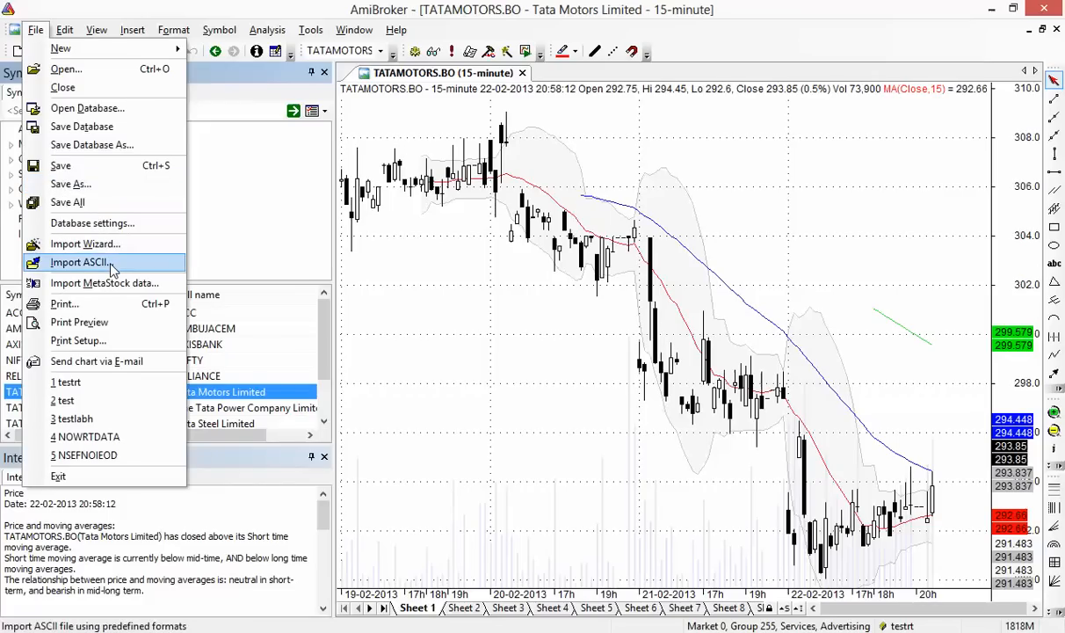
left_click(79, 262)
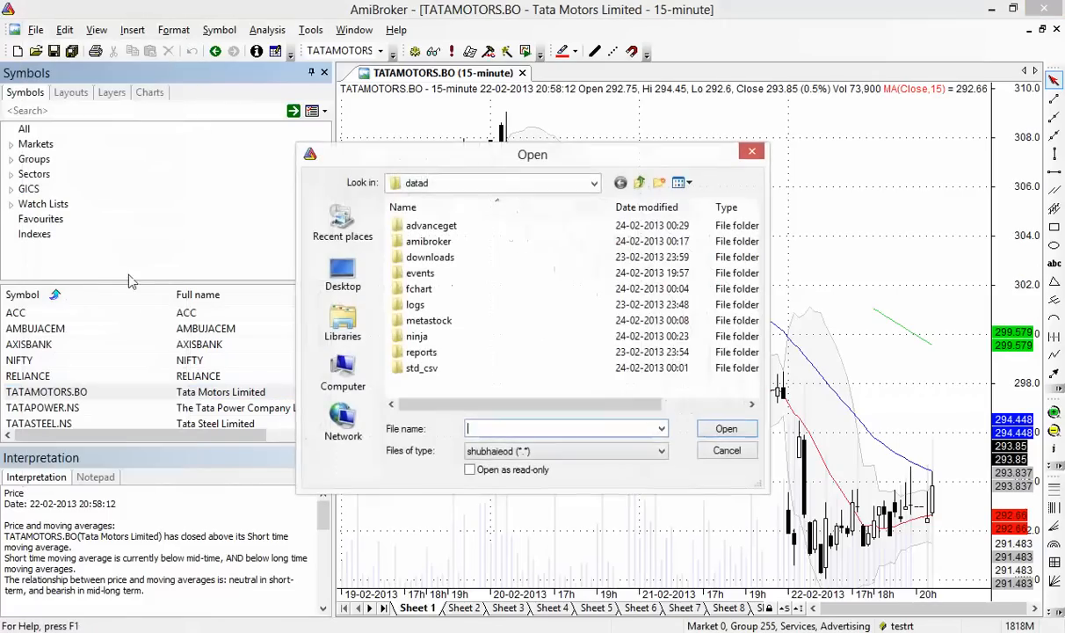
left_click(726, 450)
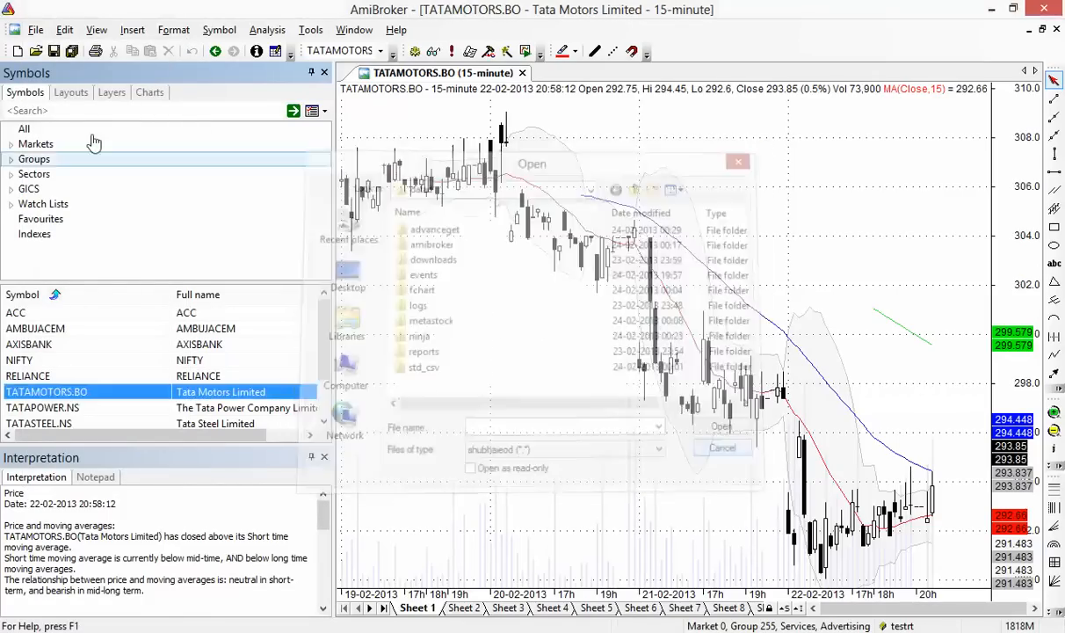
left_click(36, 29)
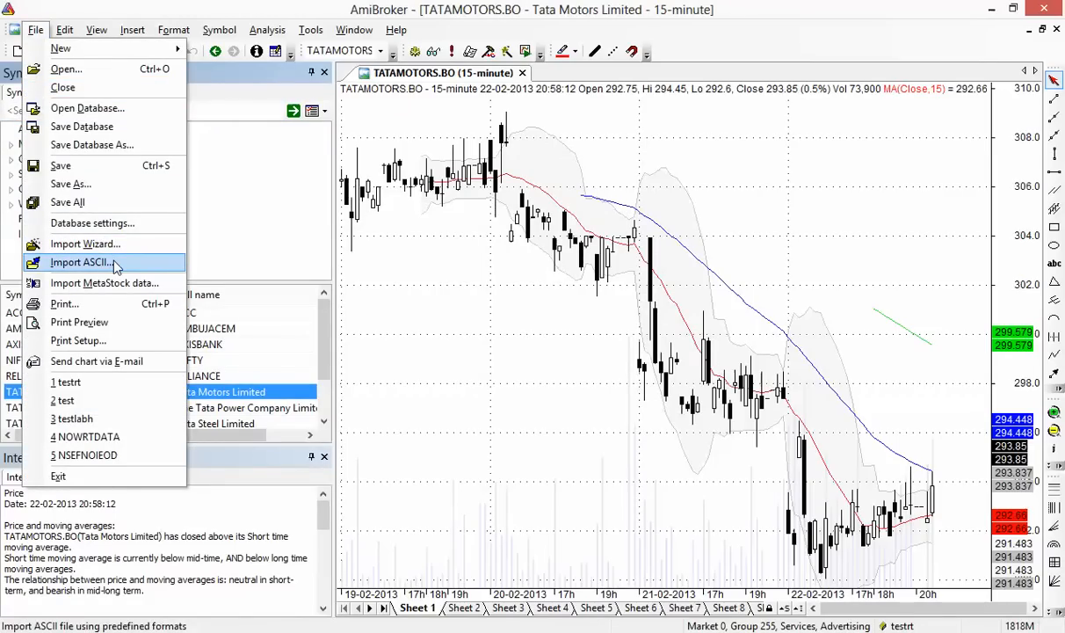
left_click(116, 264)
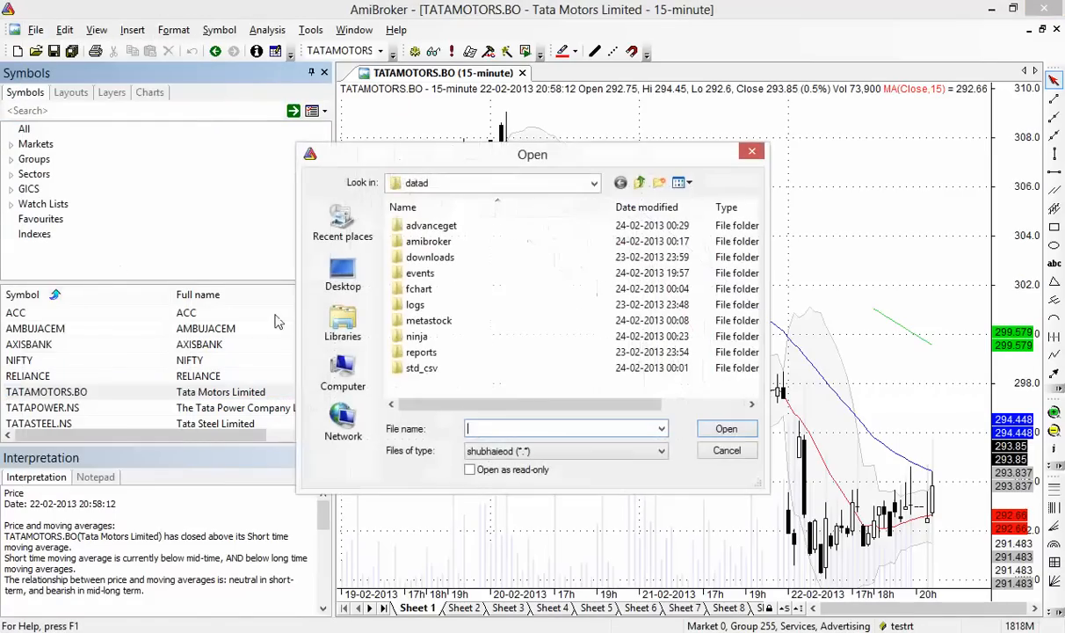
left_click(589, 451)
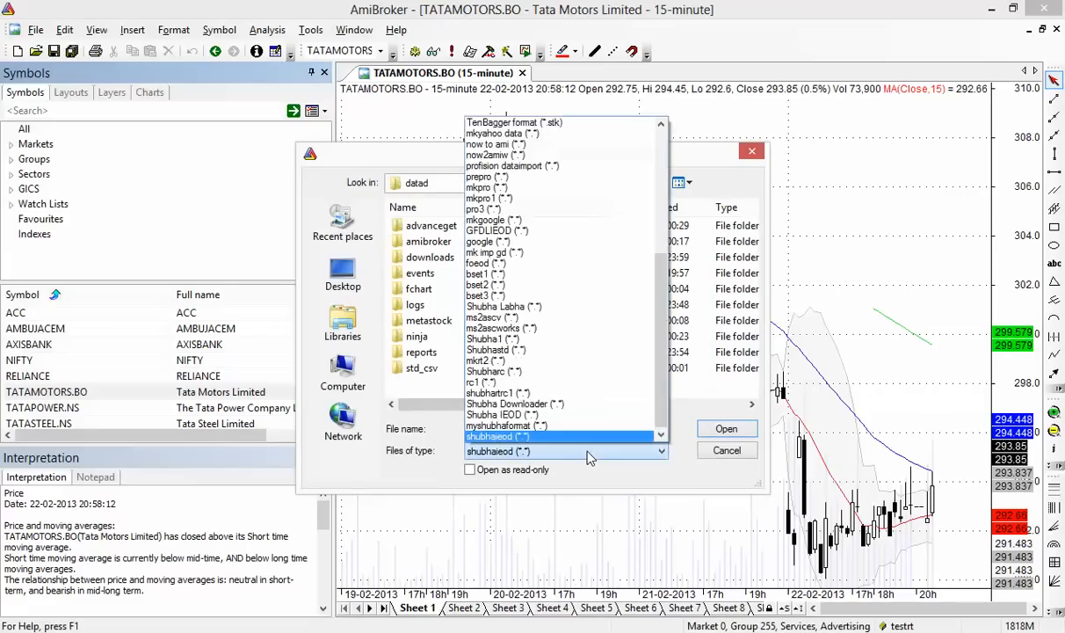
left_click(546, 450)
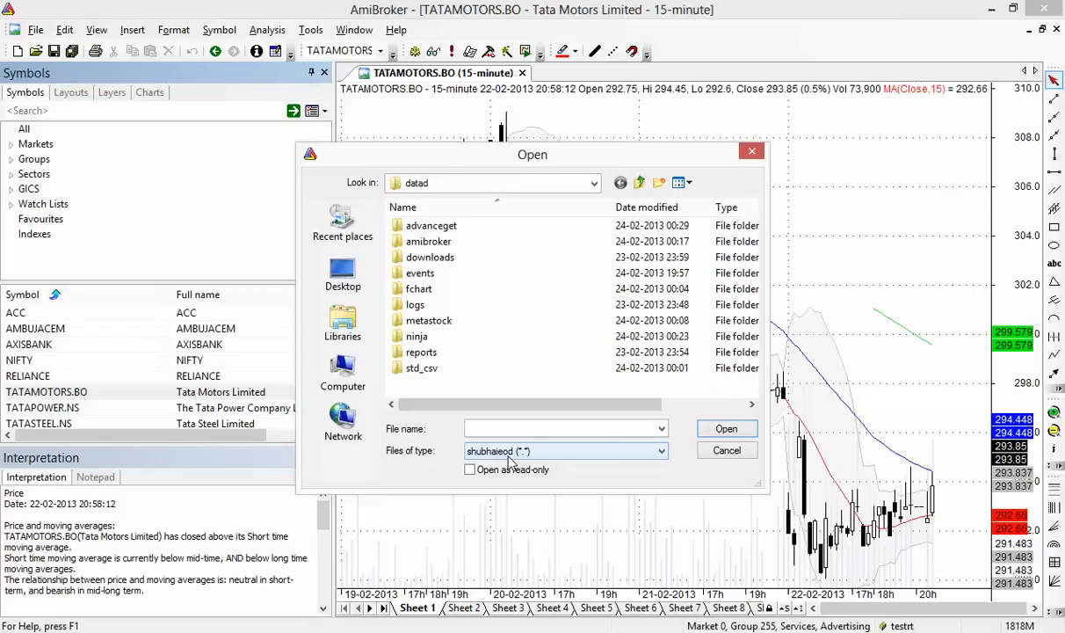
left_click(509, 456)
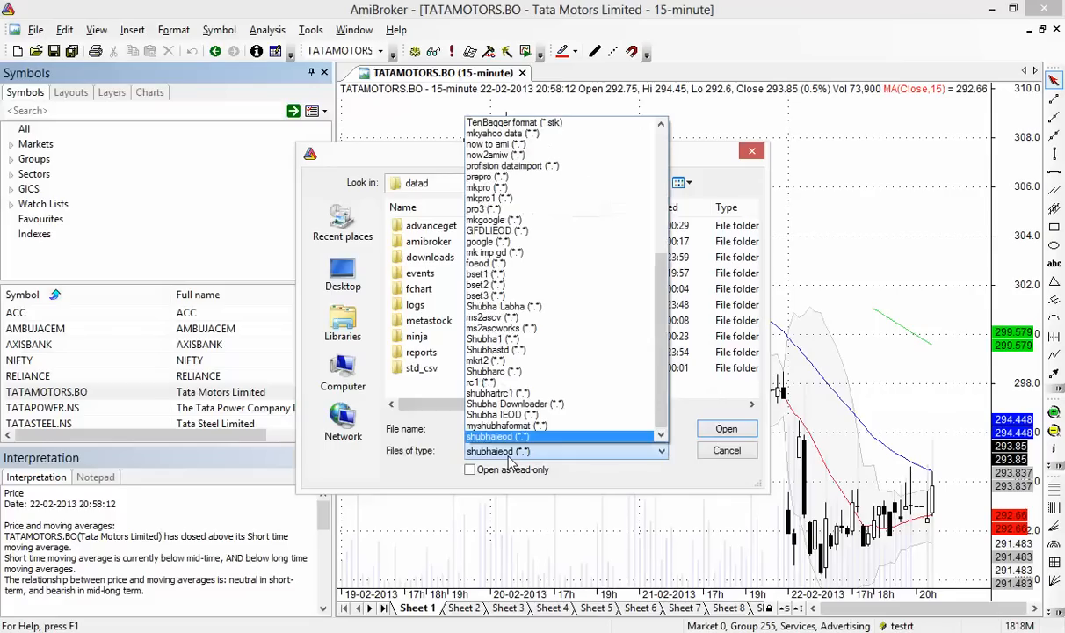
left_click(518, 427)
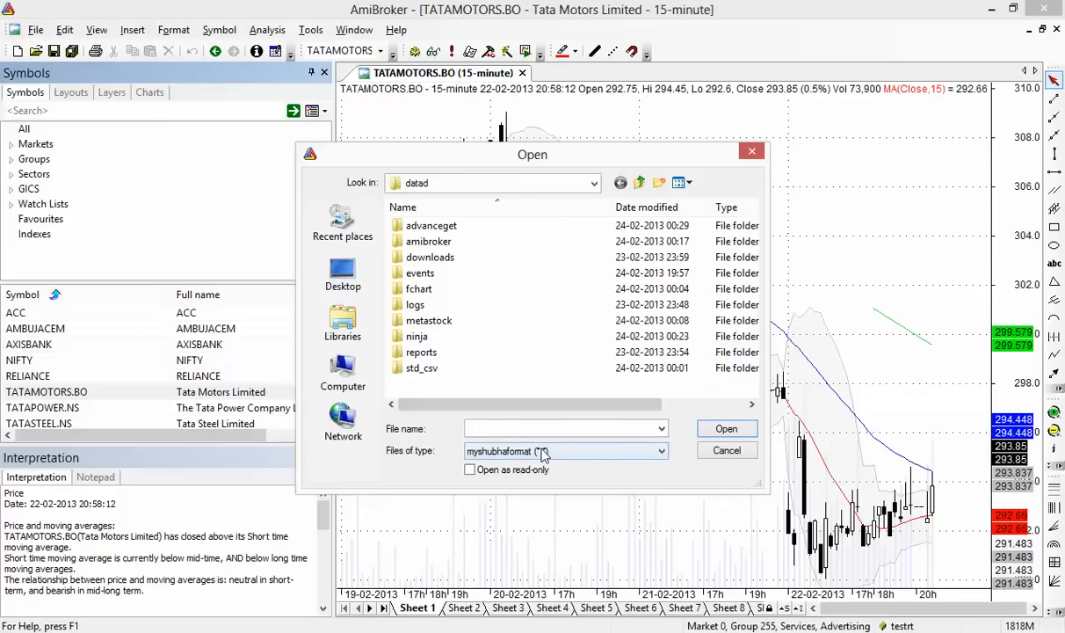
left_click(726, 451)
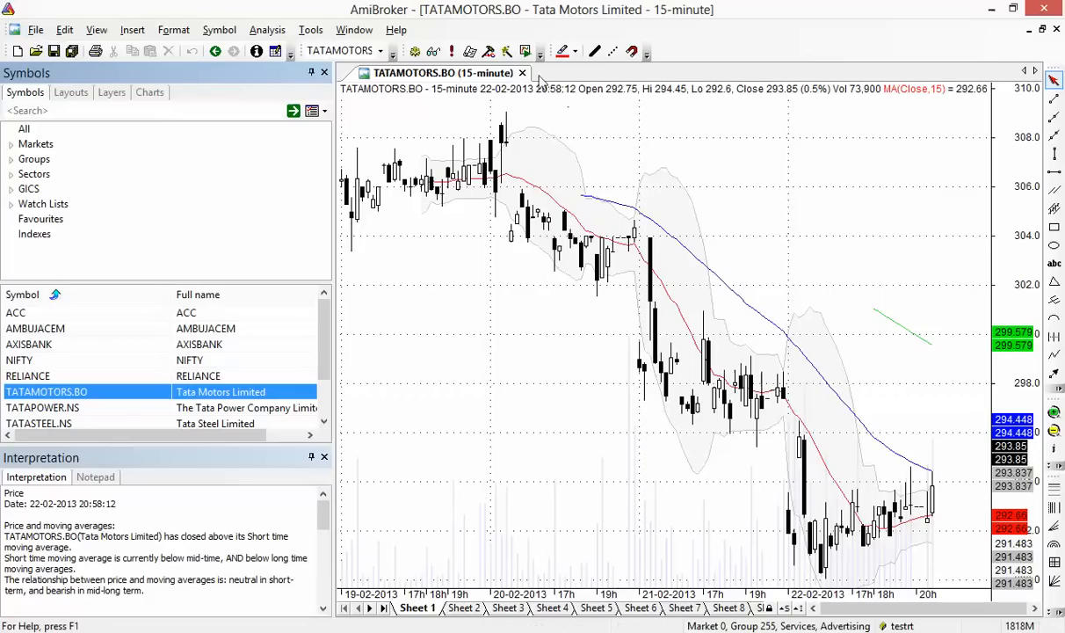
Open a new default chart and a new blank chart window for TATAMOTORS.BO
left_click(21, 53)
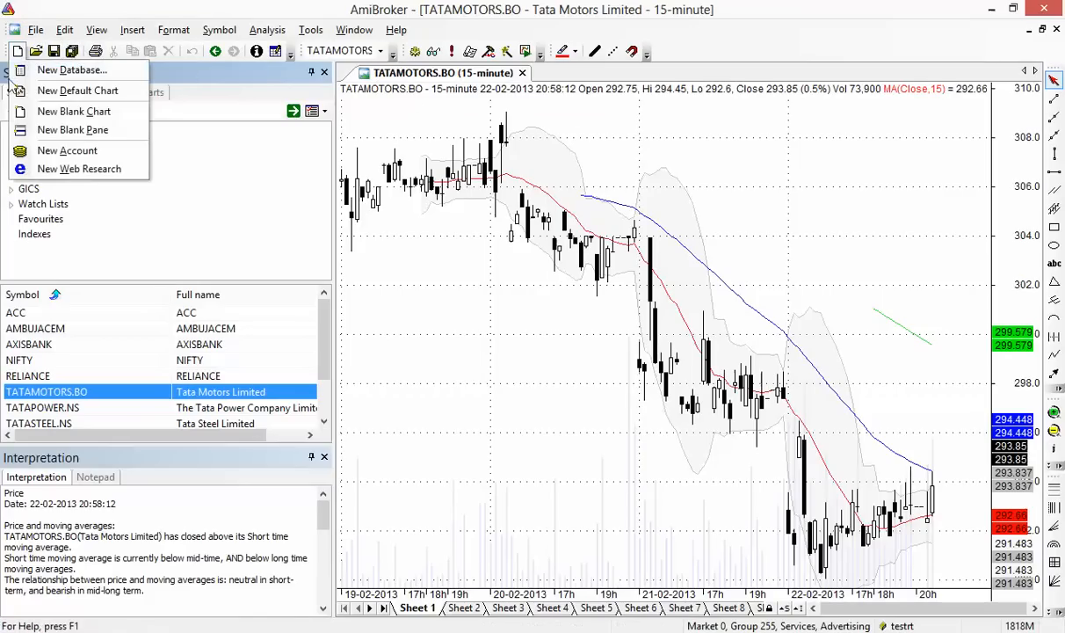
left_click(102, 91)
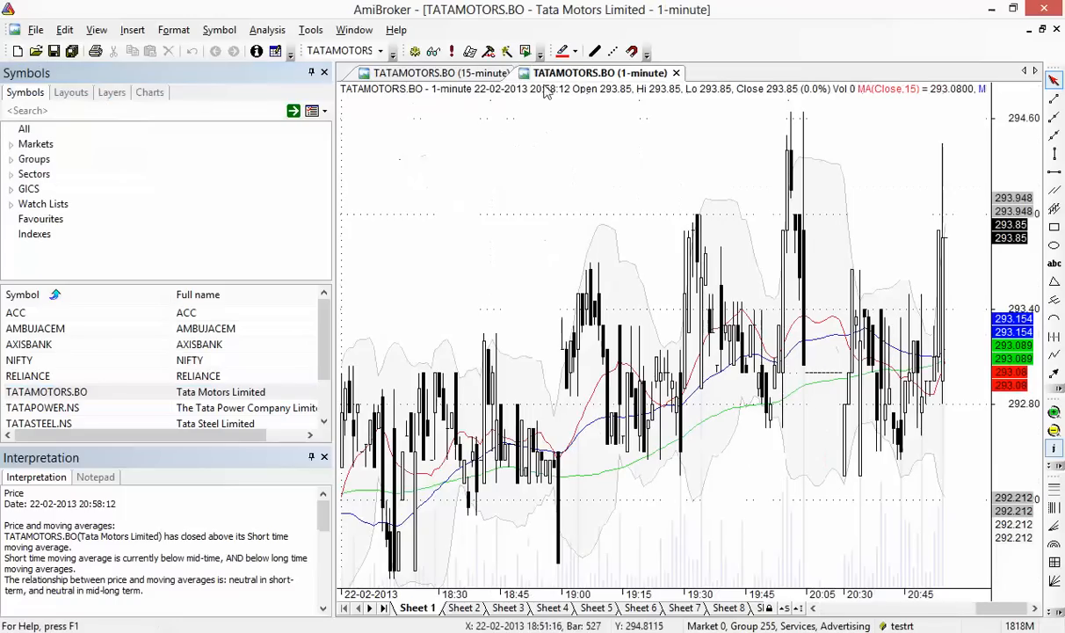
left_click(35, 30)
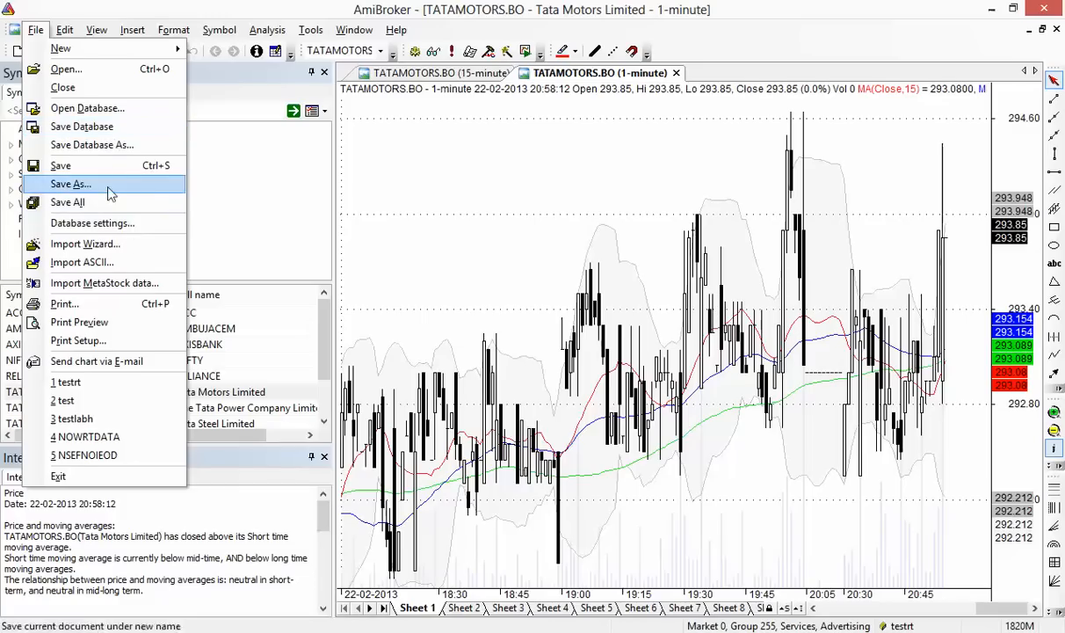
mouse_move(105, 48)
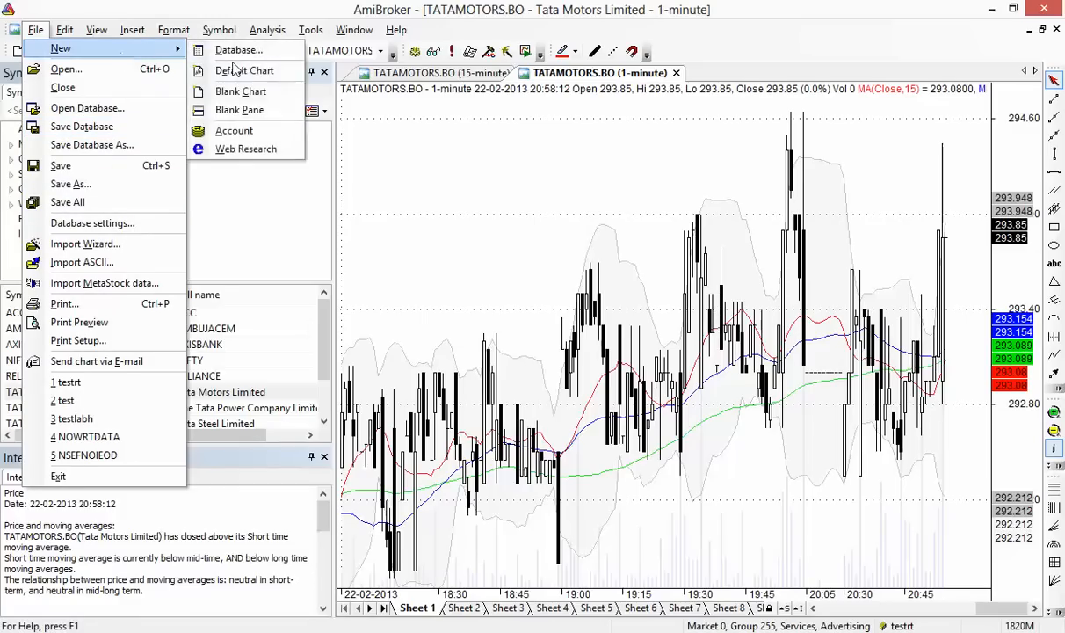
left_click(273, 96)
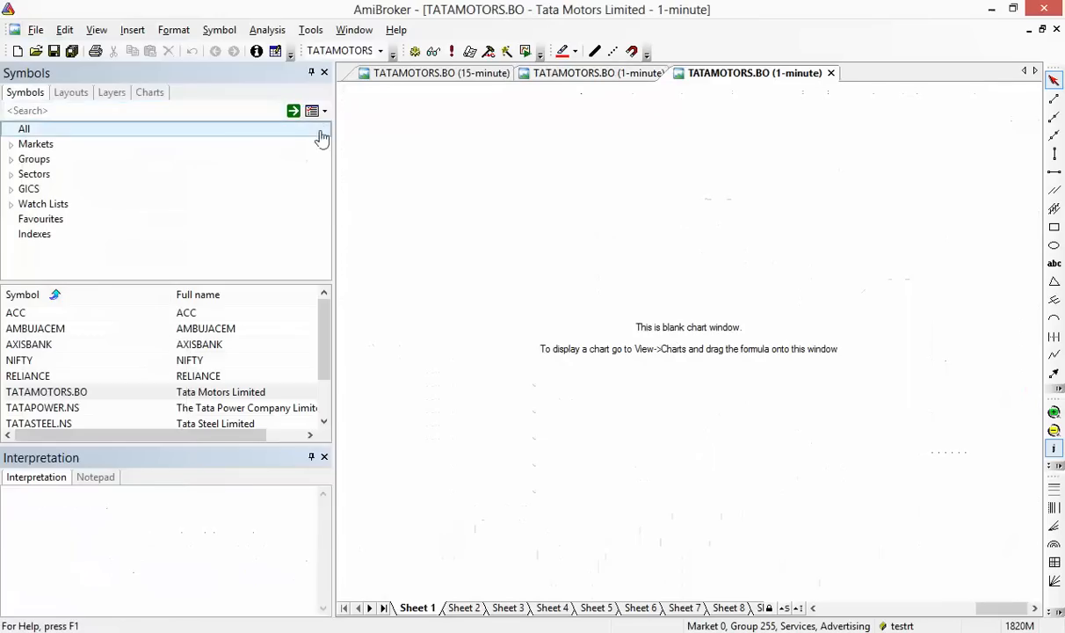
Add a Price (all in one) chart at 15-minute bars, then return to the first TATAMOTORS.BO chart
left_click(150, 92)
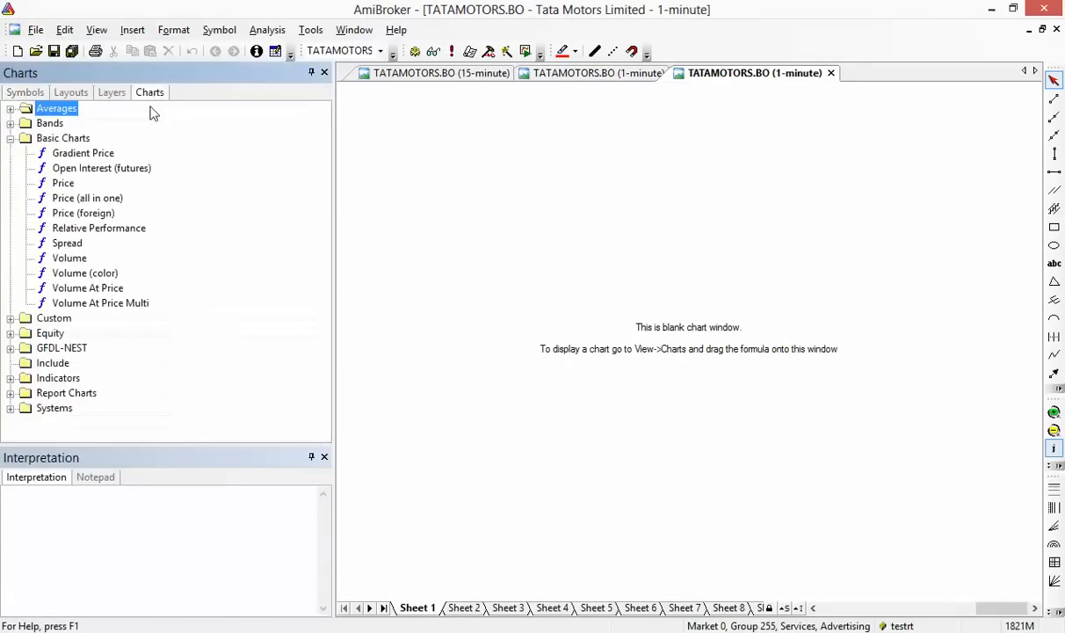
left_click(120, 201)
left_click_drag(155, 205, 428, 201)
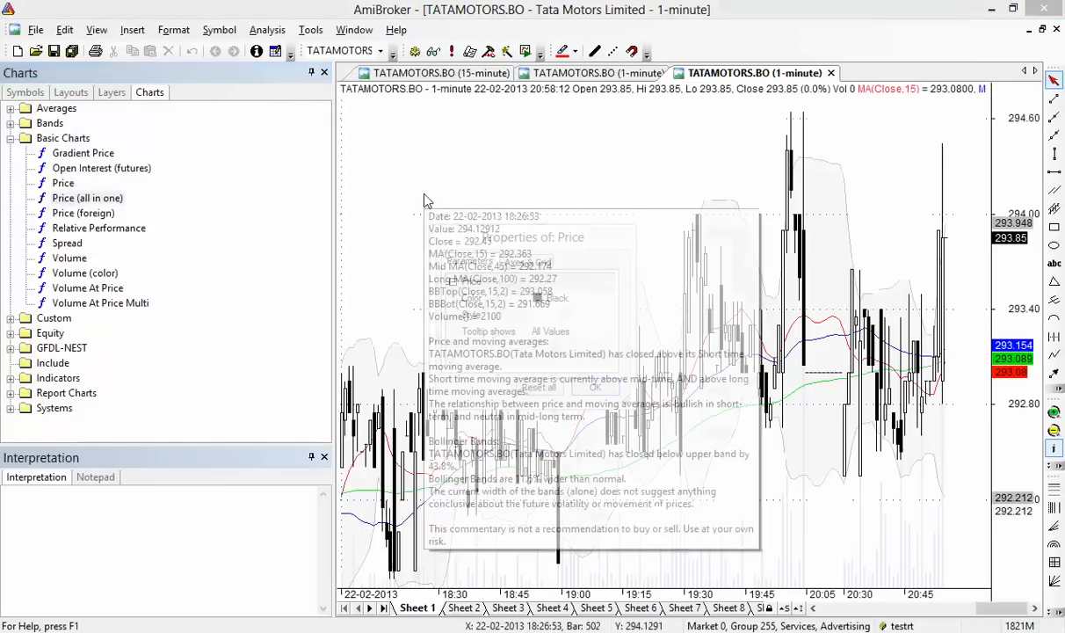
left_click(596, 387)
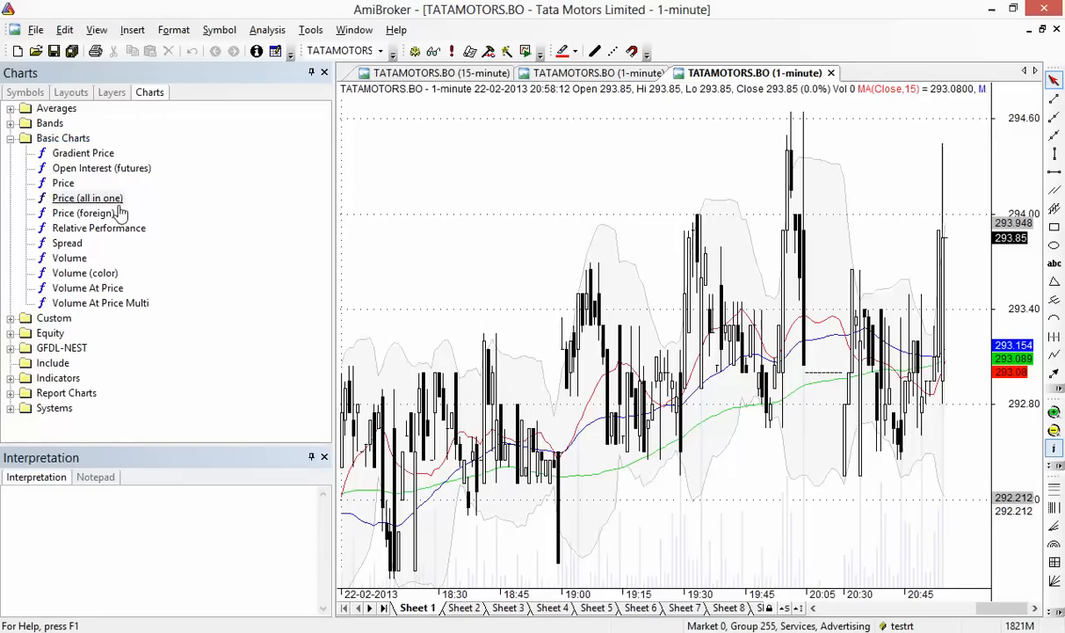
right_click(581, 198)
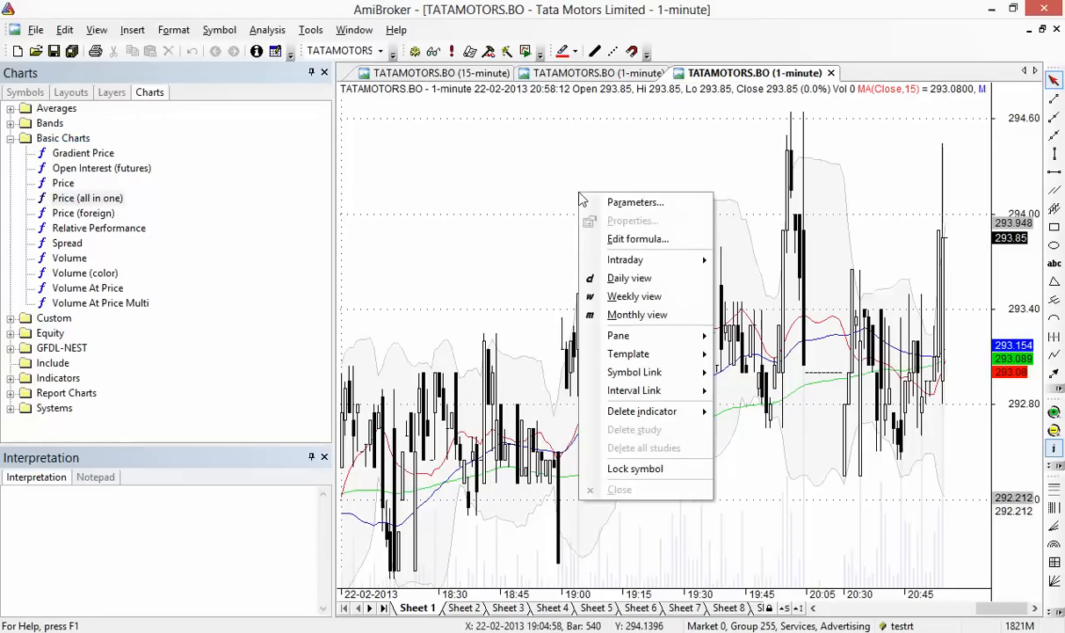
mouse_move(638, 260)
left_click(751, 278)
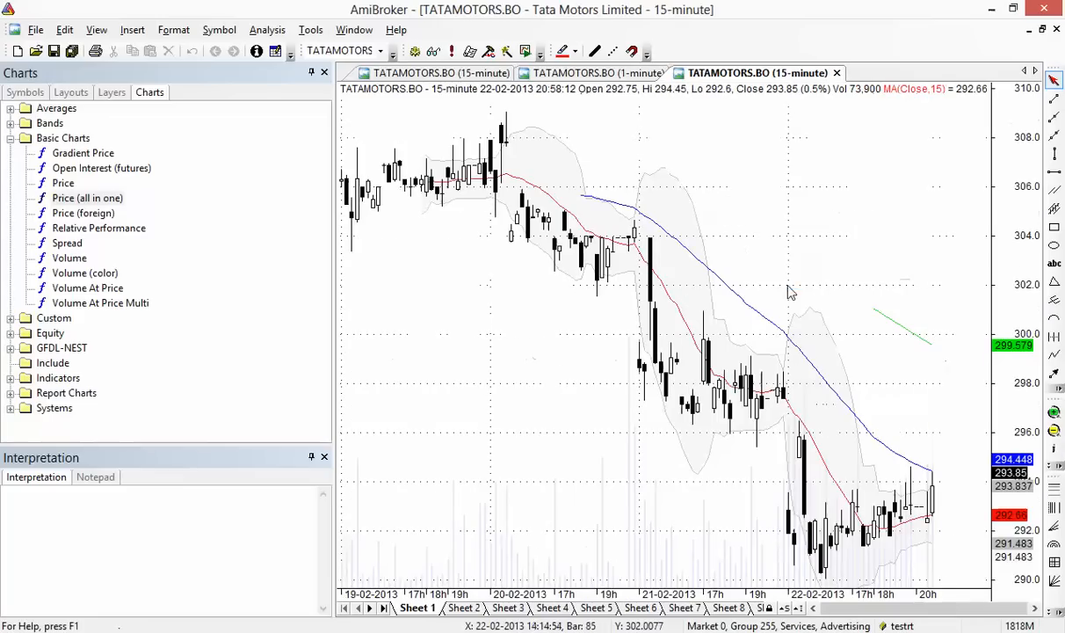
mouse_move(683, 286)
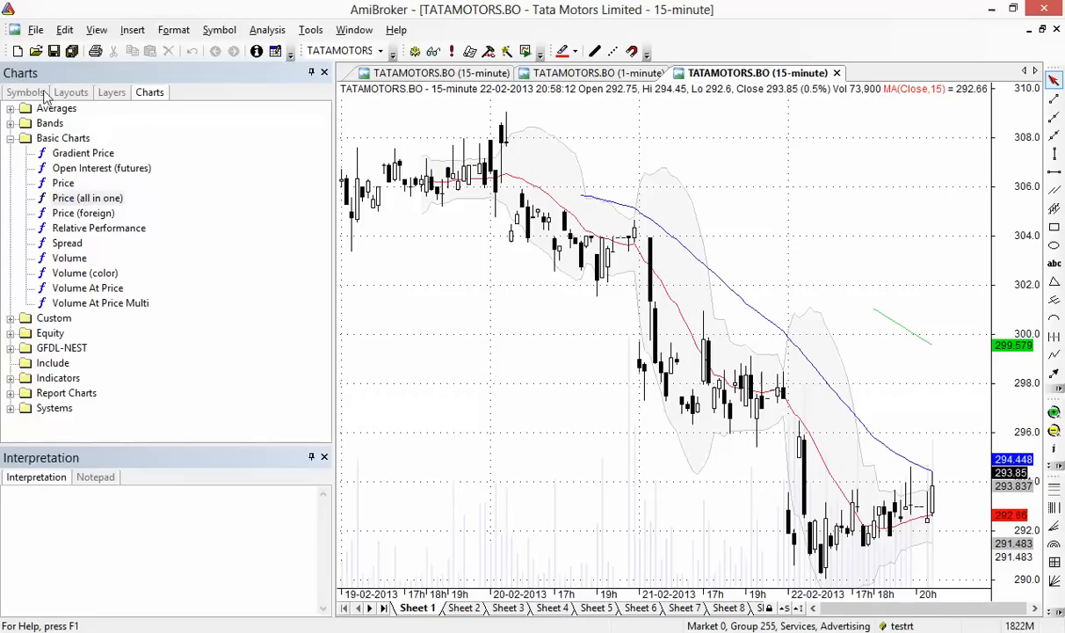
left_click(374, 74)
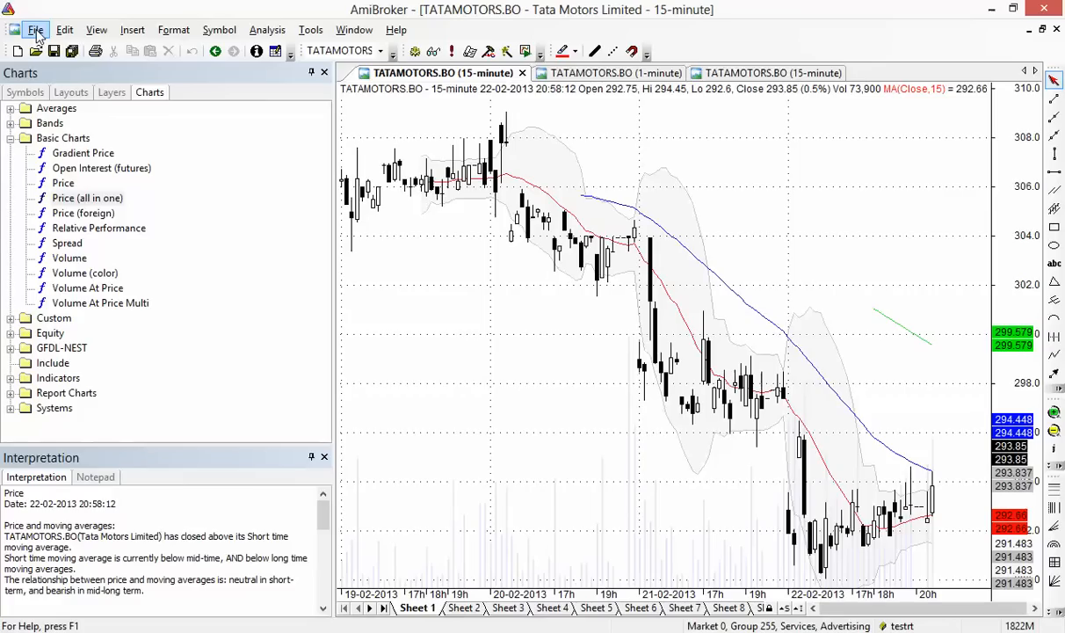
left_click(35, 30)
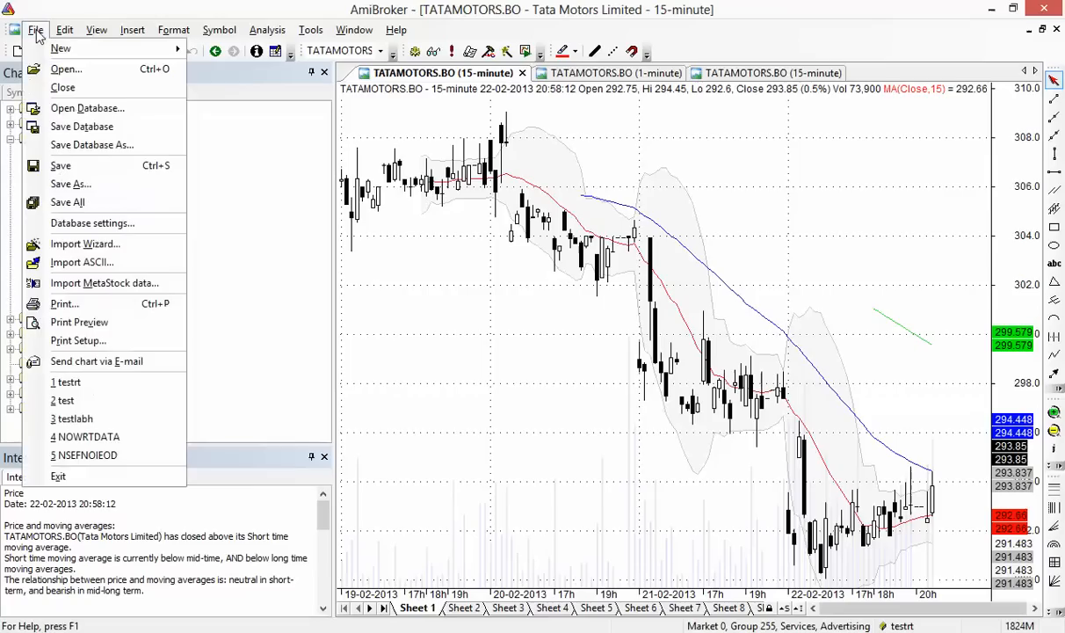
Quit AmiBroker and open the datad\metastock folder in File Explorer
left_click(136, 476)
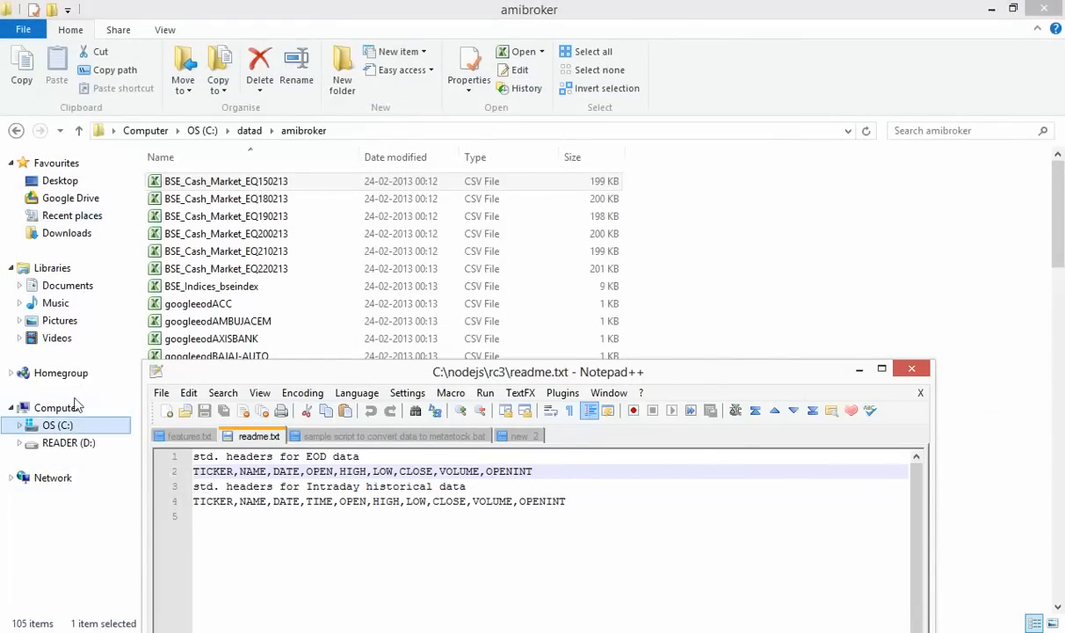
left_click(16, 130)
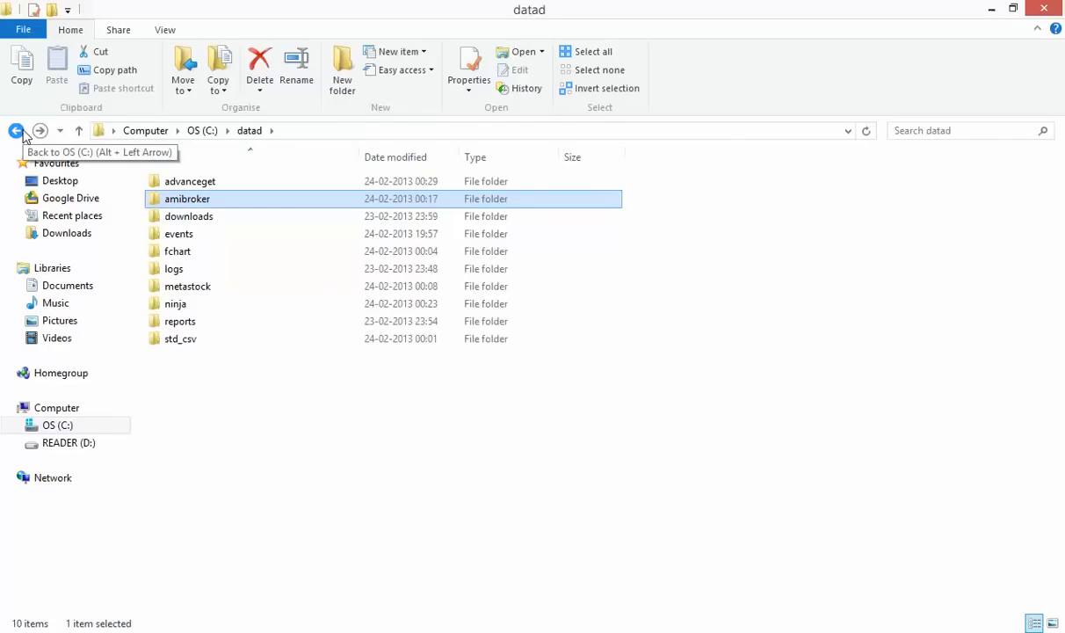
double_click(279, 300)
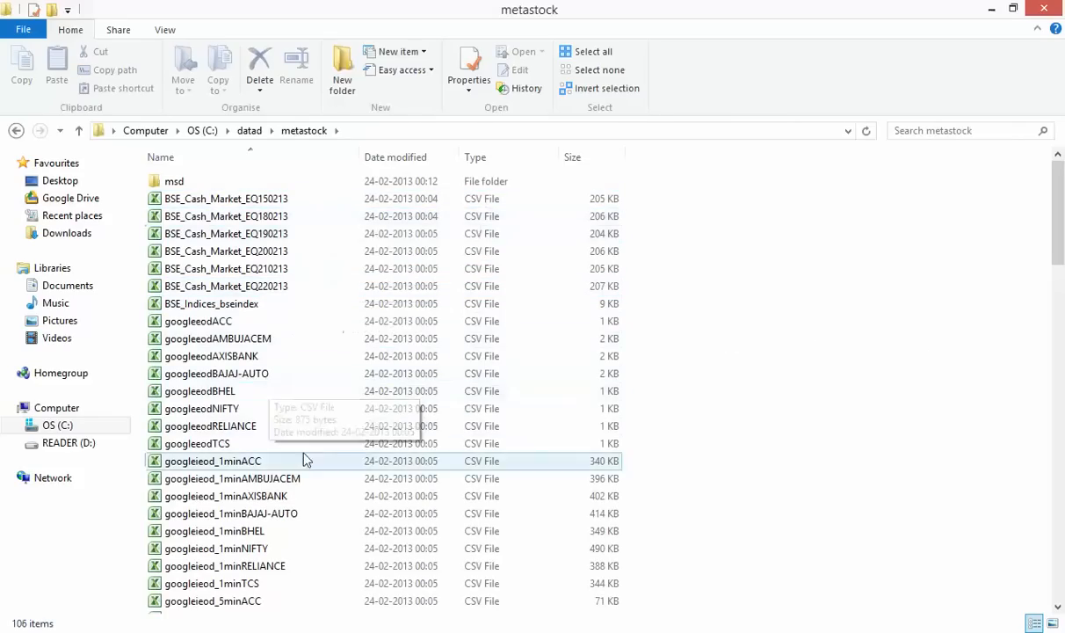
scroll(314, 493, "down", 6)
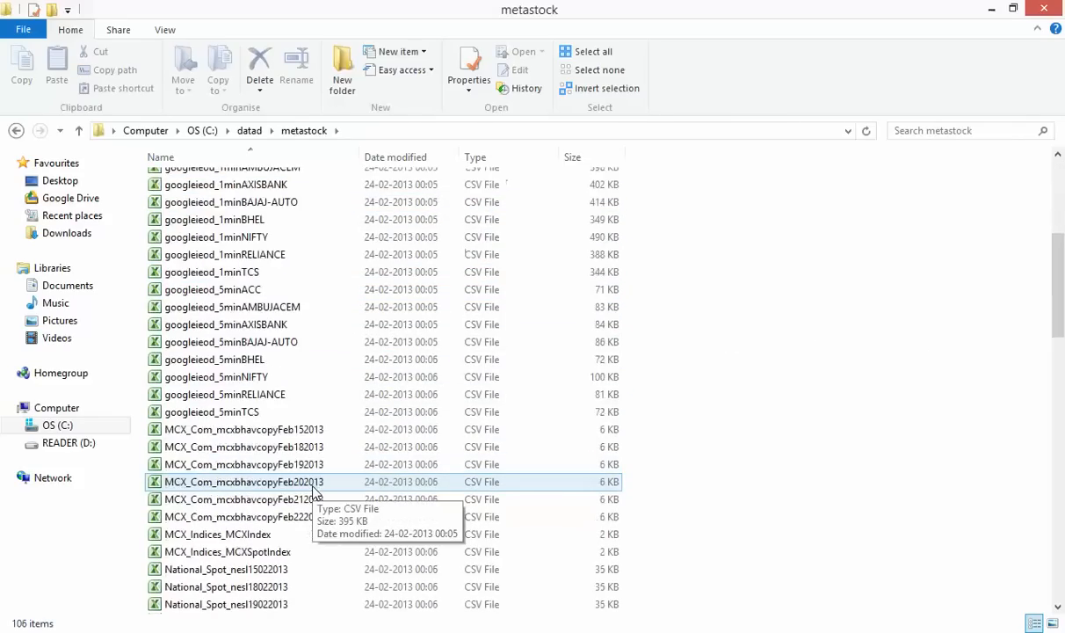
scroll(315, 492, "up", 6)
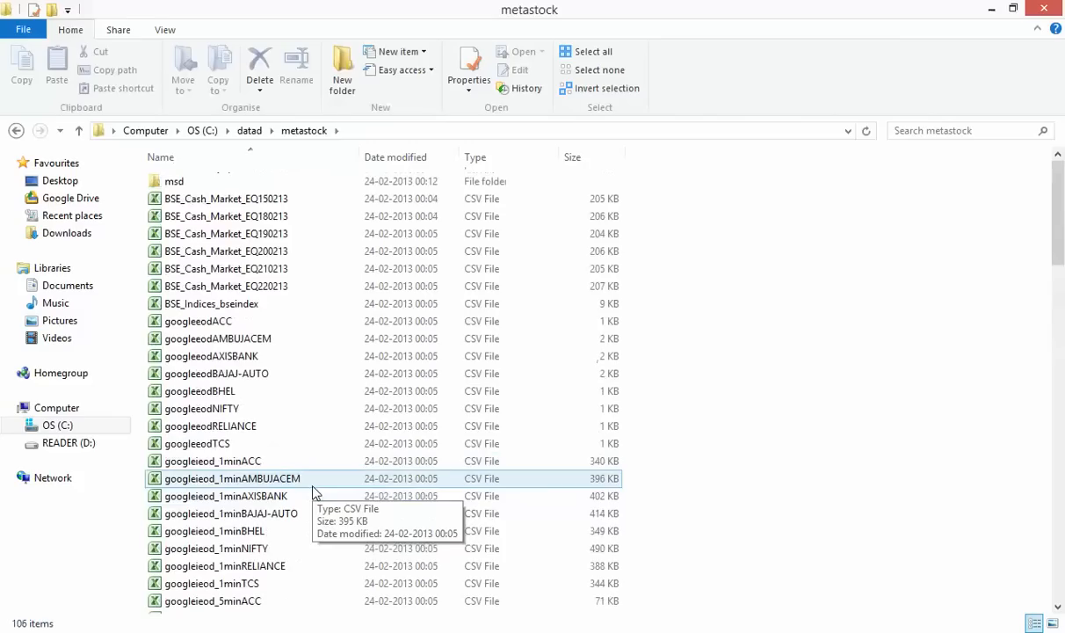
Look through msd and its yahooieod5m folder, then switch to MetaStock Professional
double_click(218, 188)
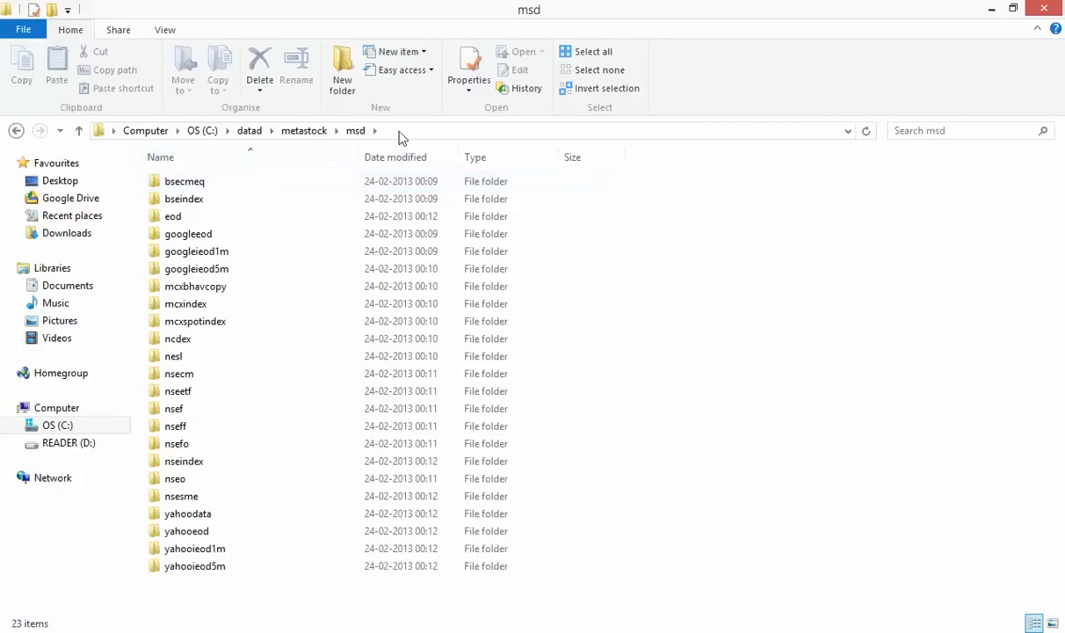
double_click(254, 567)
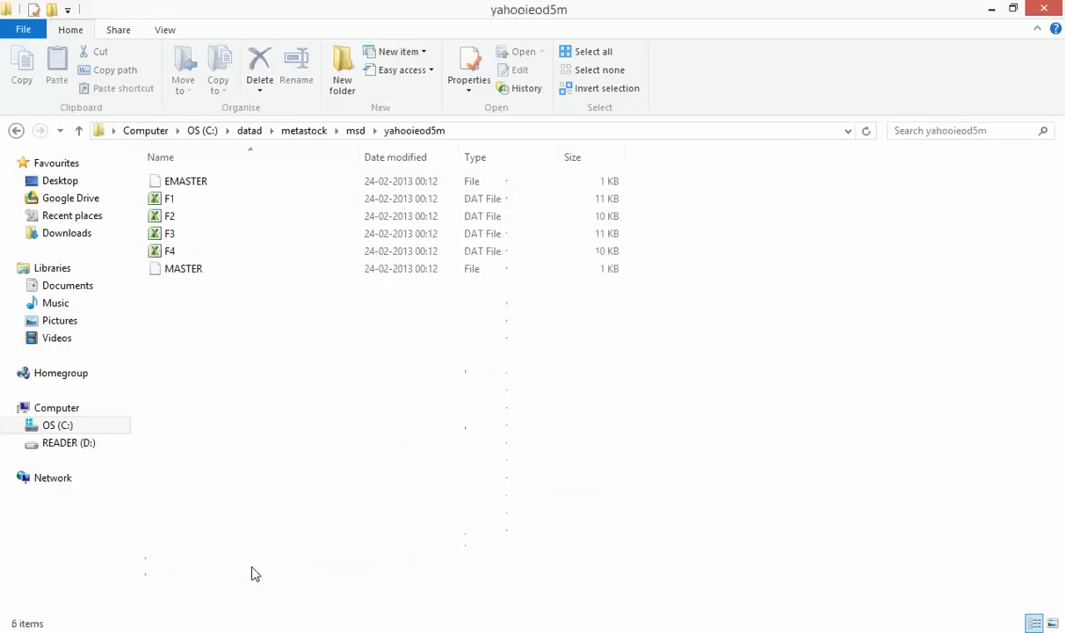
left_click(16, 131)
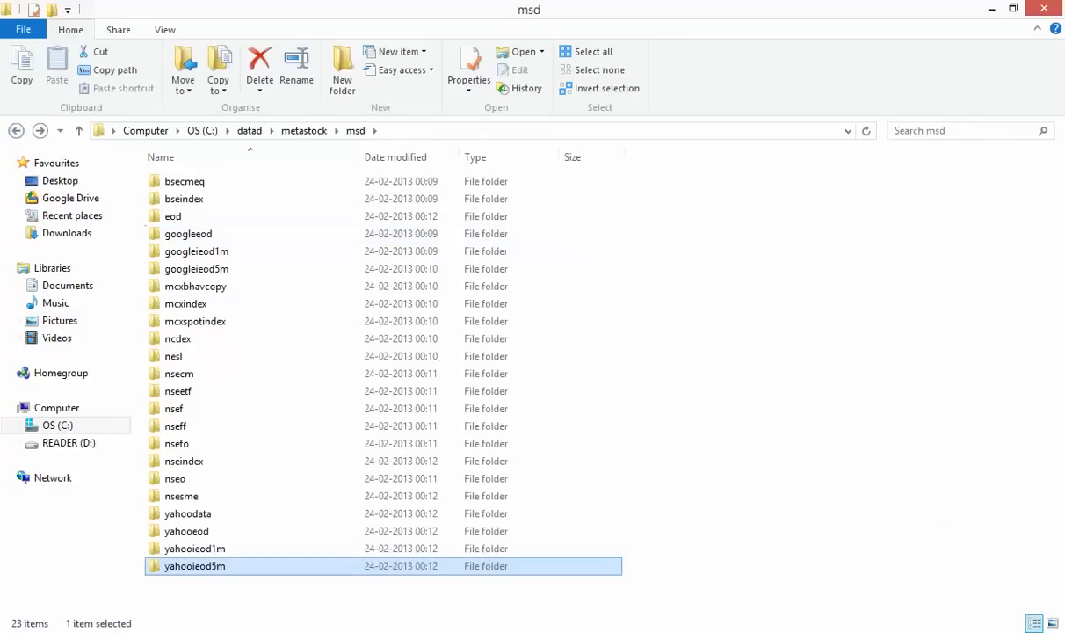
left_click(456, 632)
left_click(454, 610)
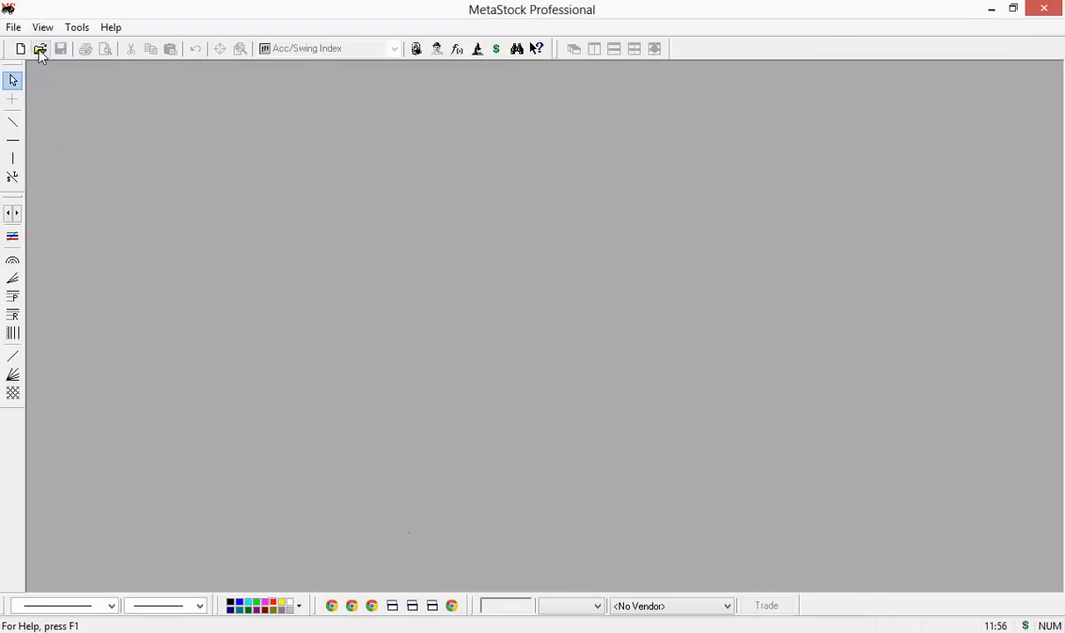
Open the 3MINDIA daily chart from C:\datad\metastock\msd\nsecm
left_click(39, 49)
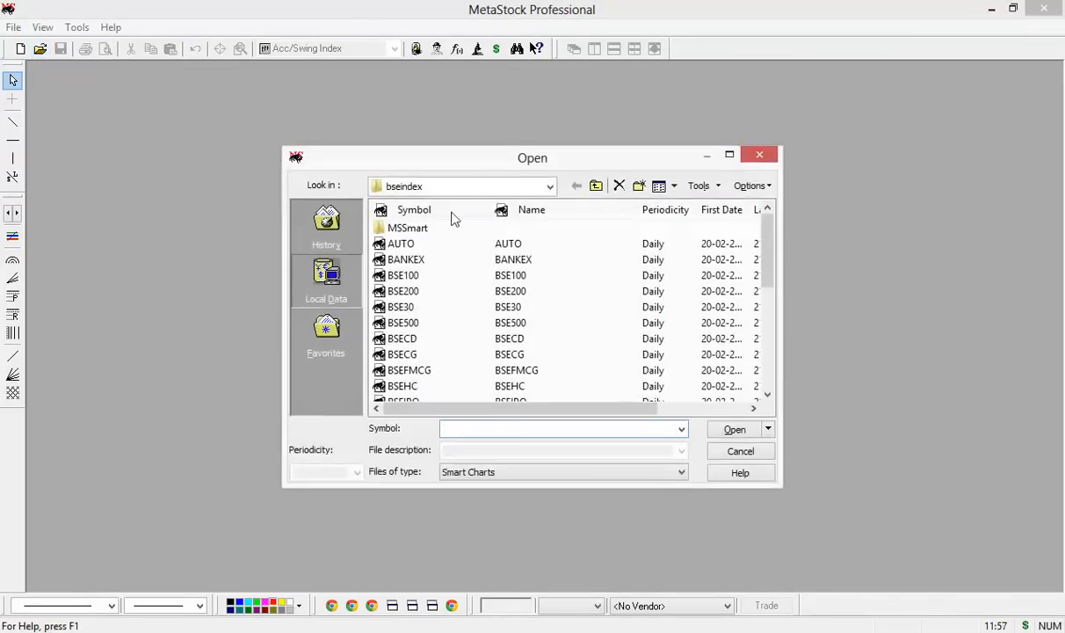
left_click(493, 189)
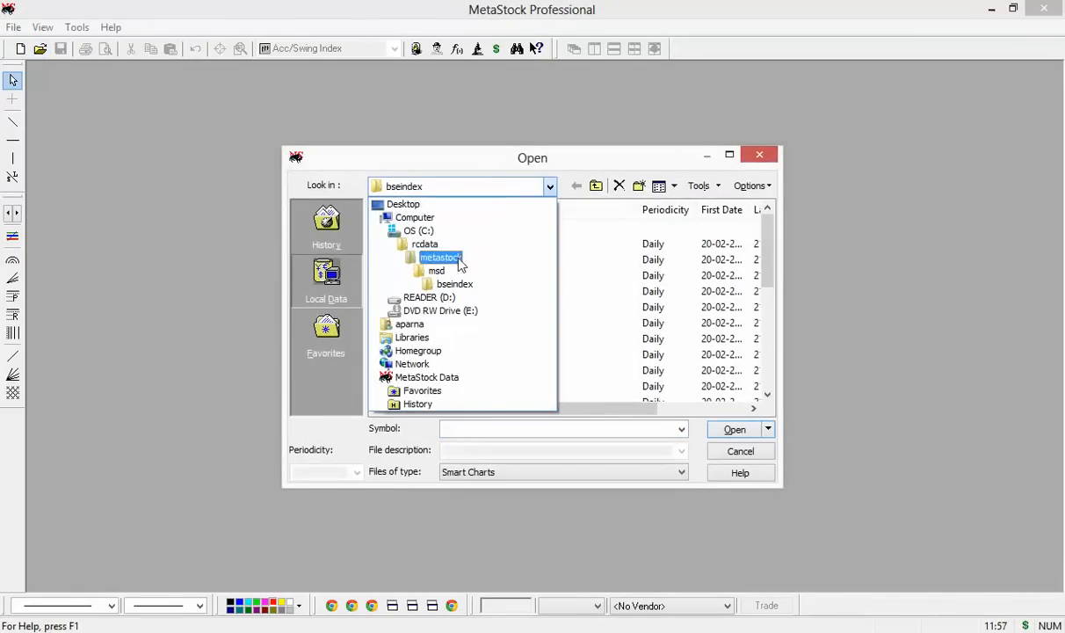
left_click(420, 231)
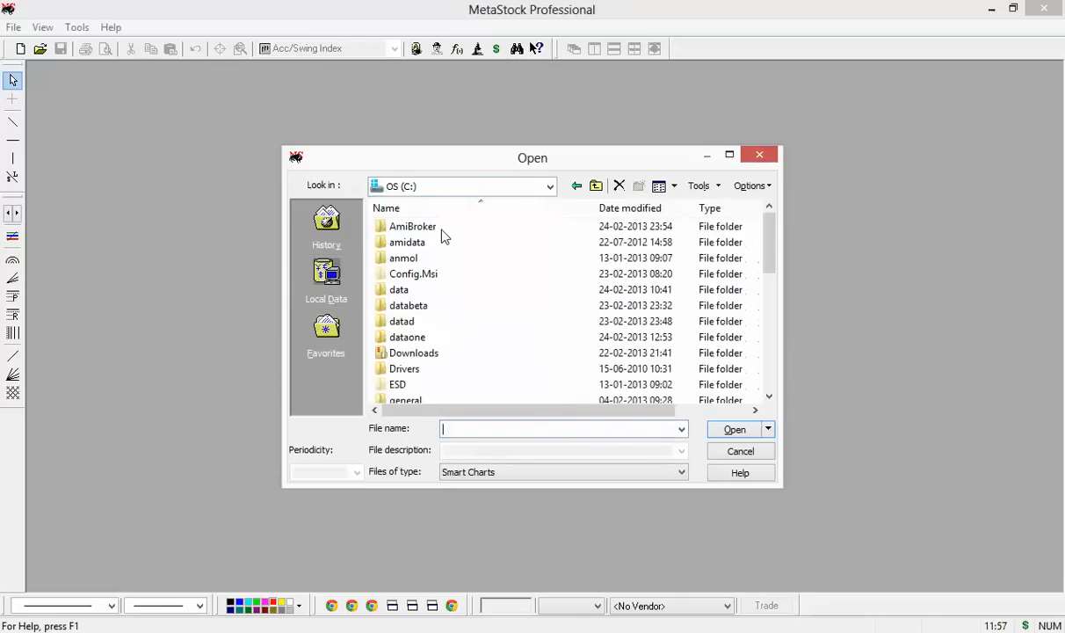
double_click(422, 324)
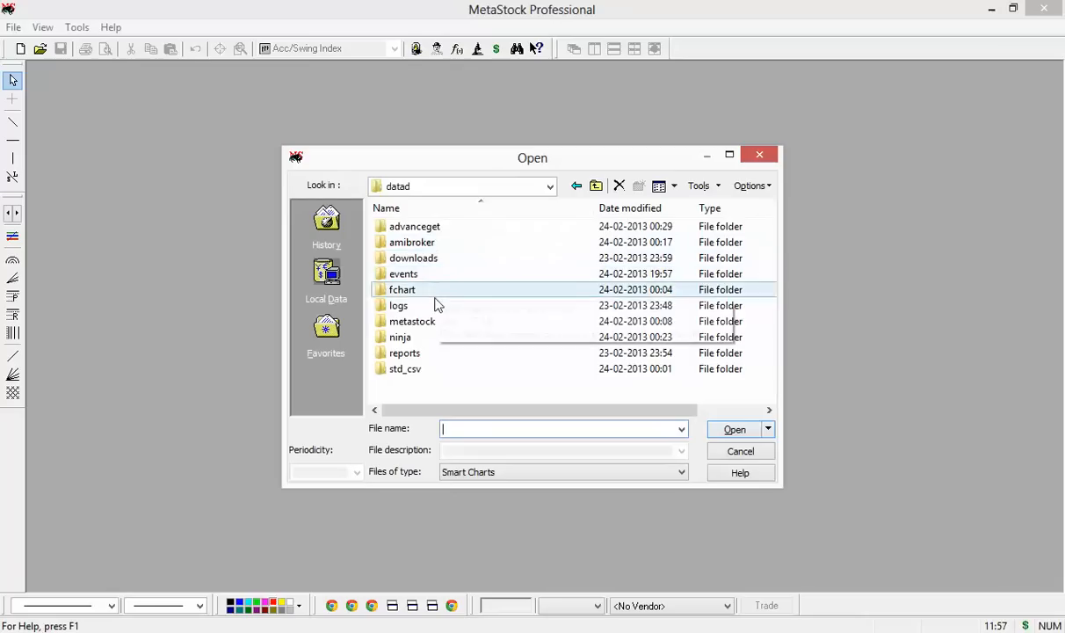
double_click(441, 331)
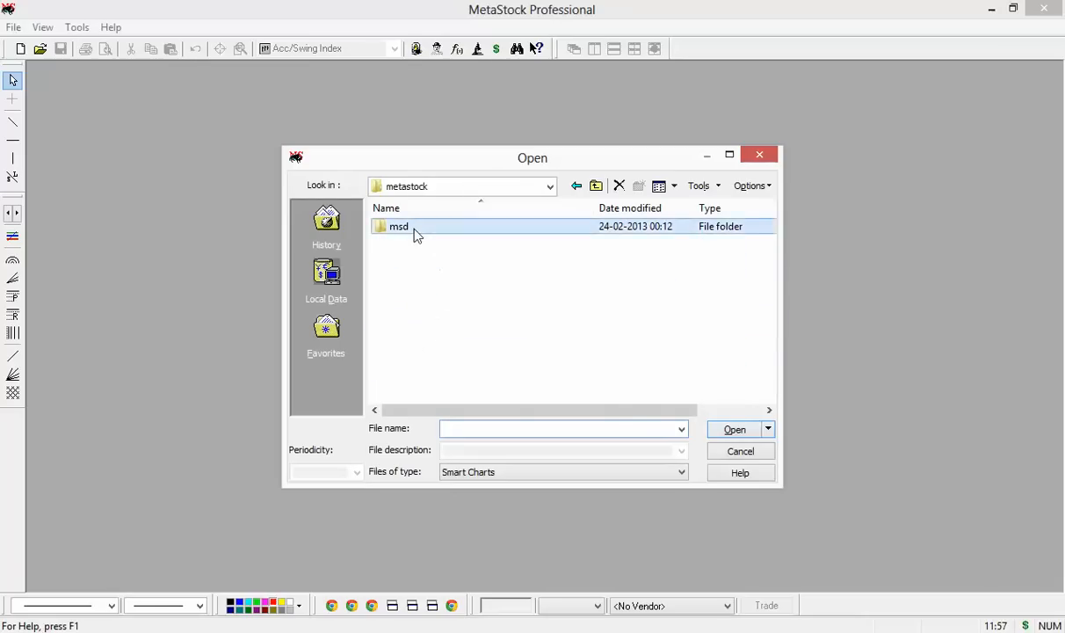
double_click(415, 231)
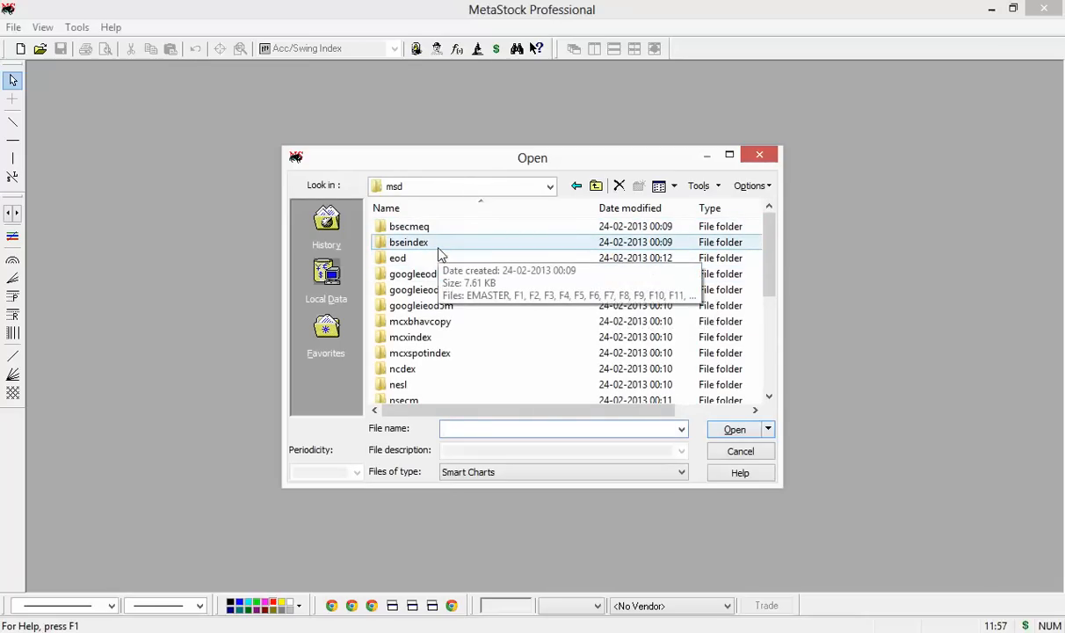
left_click(450, 338)
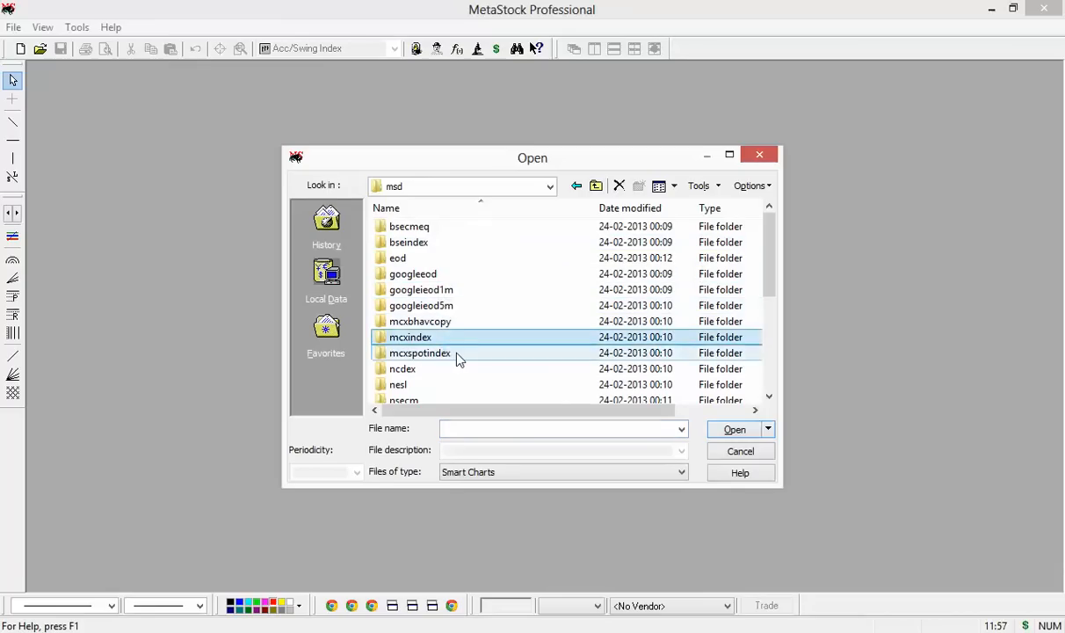
scroll(457, 359, "down", 2)
scroll(457, 358, "down", 1)
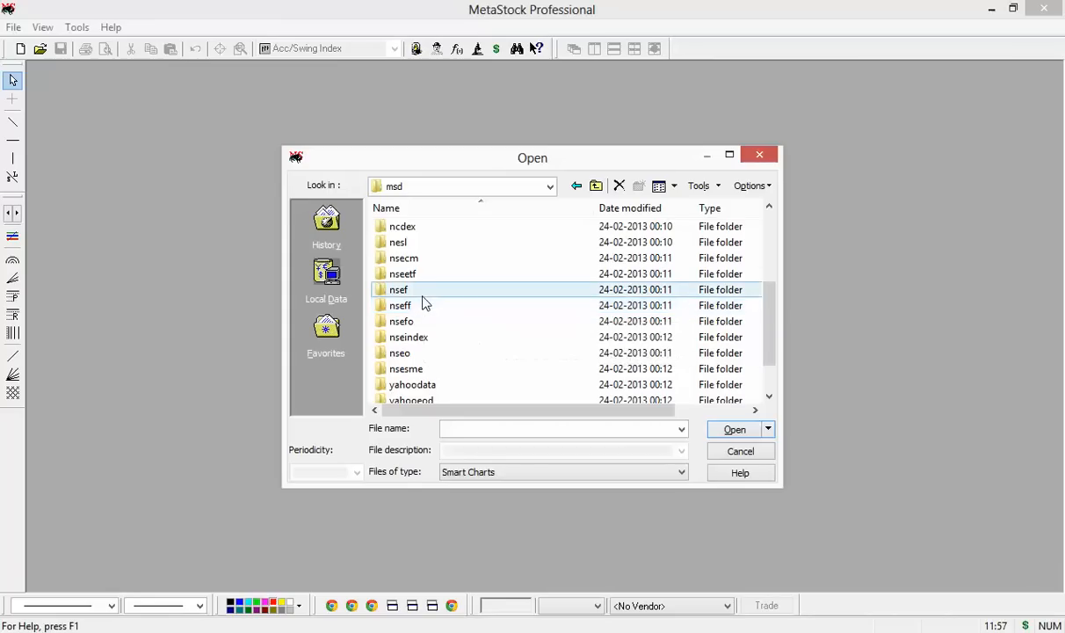
double_click(422, 260)
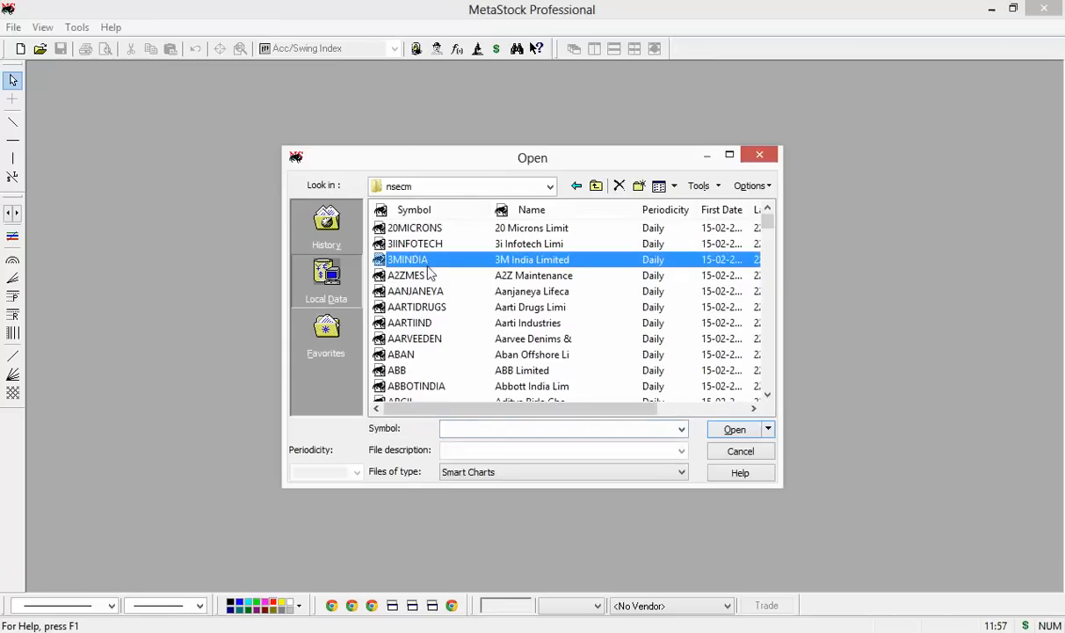
left_click(735, 429)
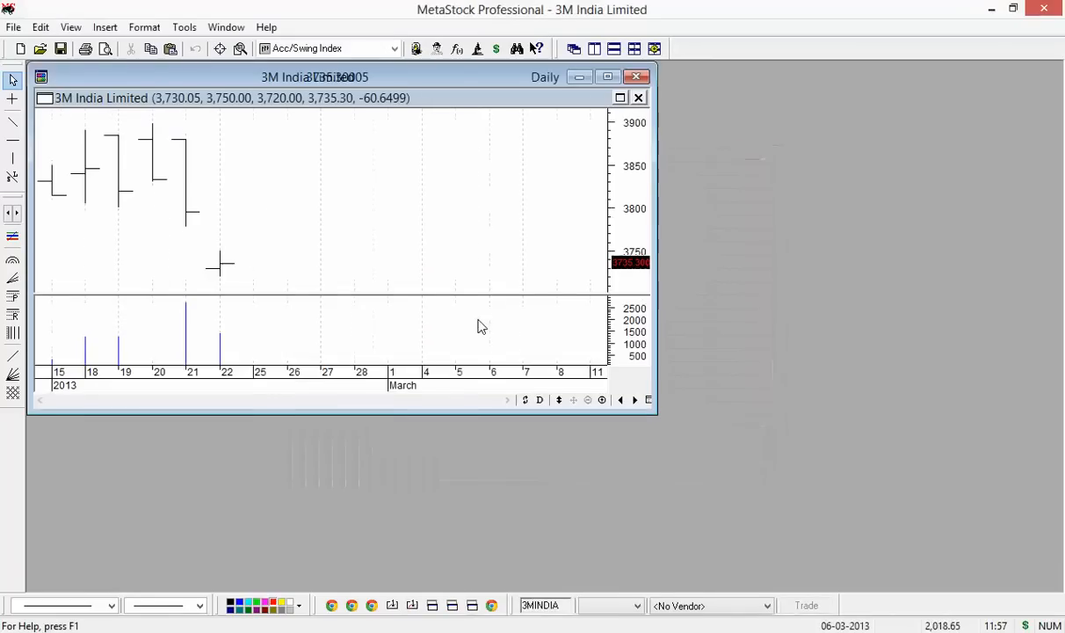
Maximize the 3M India chart and draw its prices as candlesticks
double_click(141, 76)
left_click(117, 204)
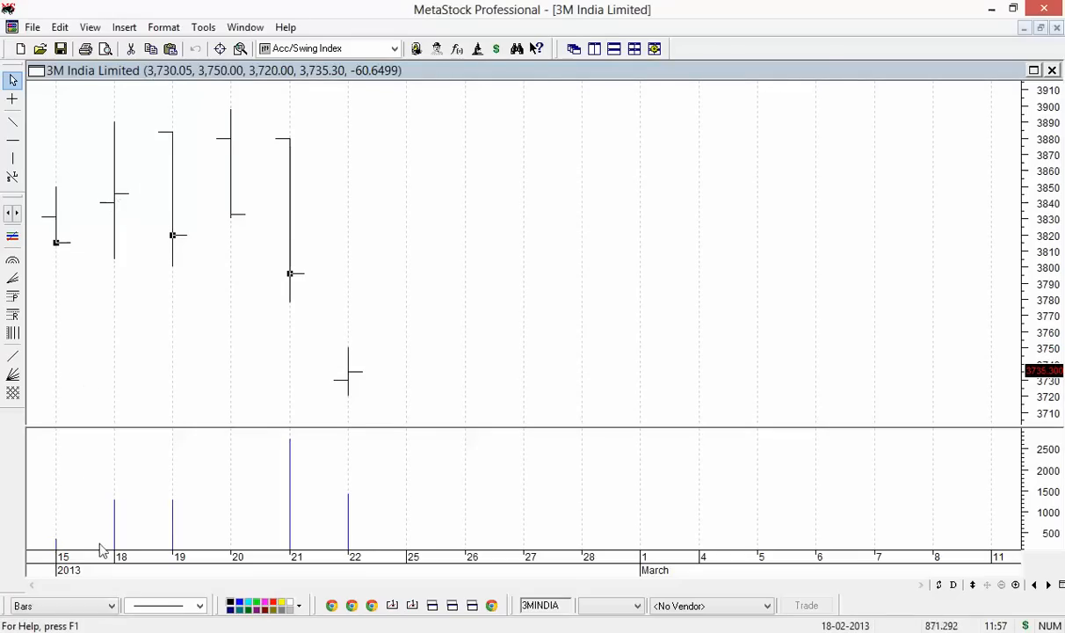
left_click(104, 608)
left_click(39, 515)
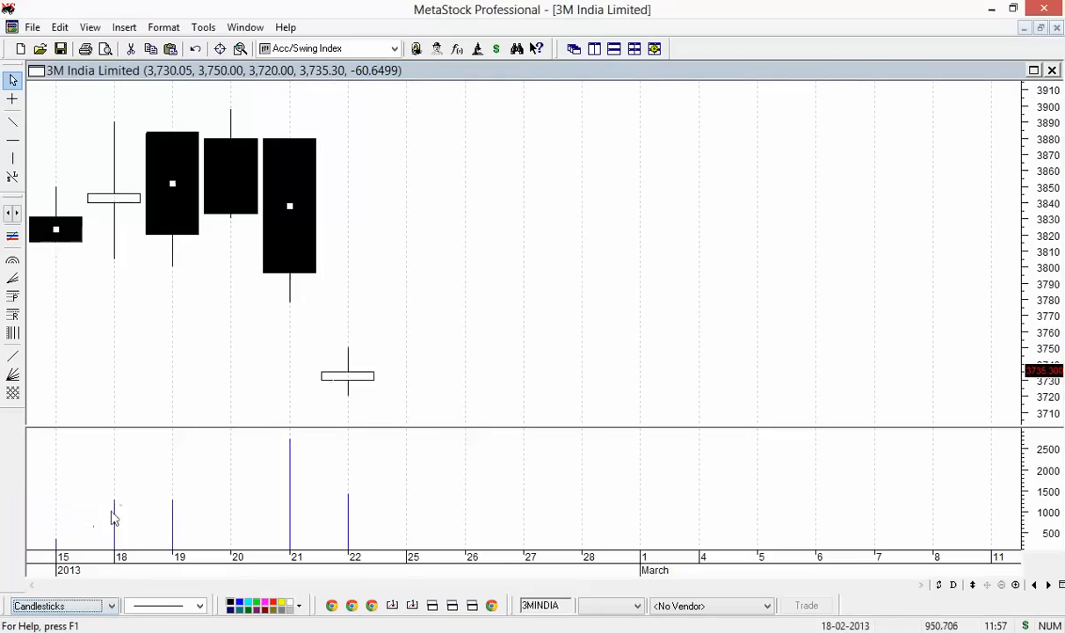
Open the Aarti Drugs chart and the metal index chart from mcxindex
key("ctrl+o")
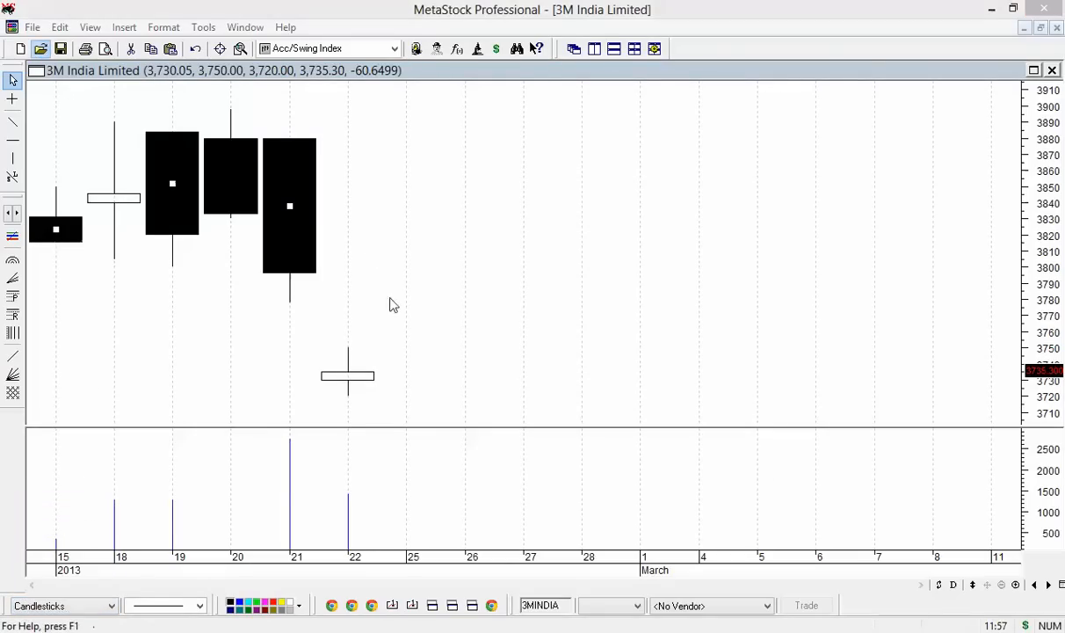
double_click(447, 326)
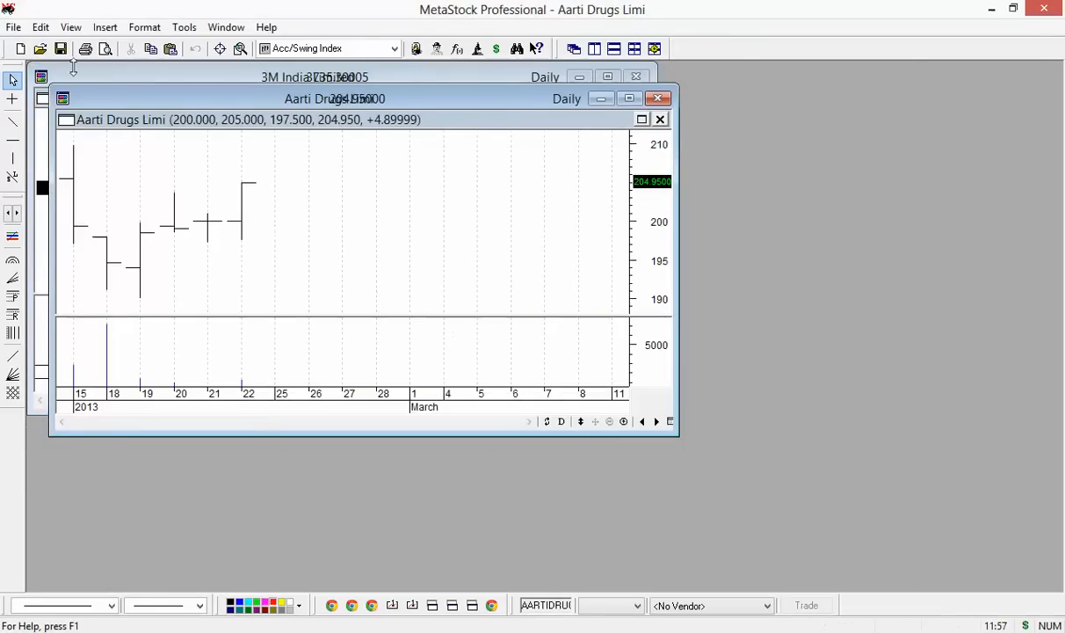
left_click(40, 48)
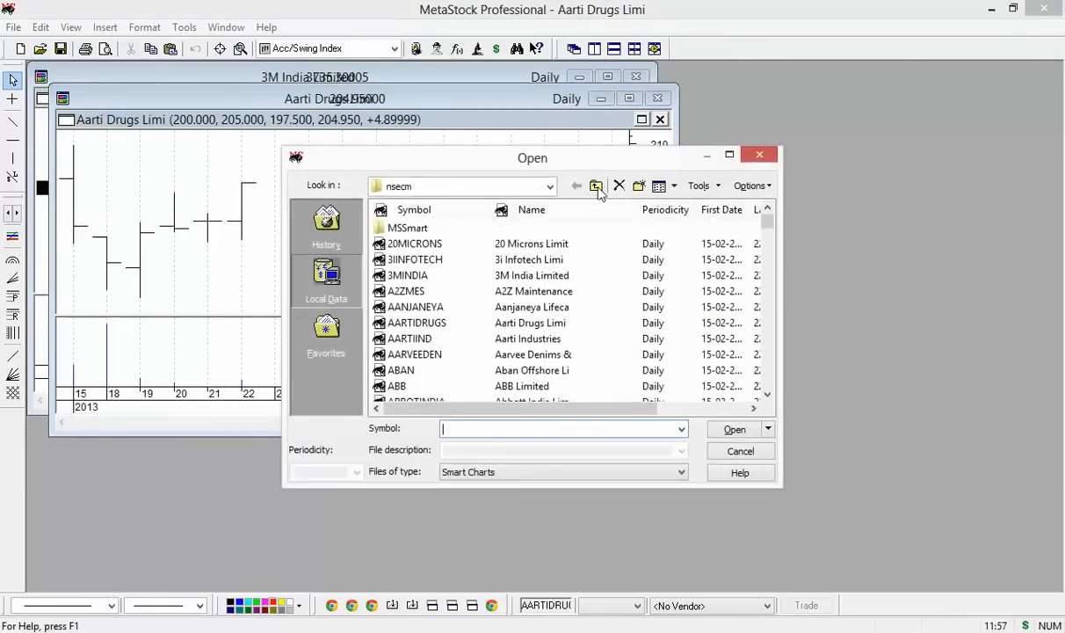
left_click(596, 186)
double_click(459, 339)
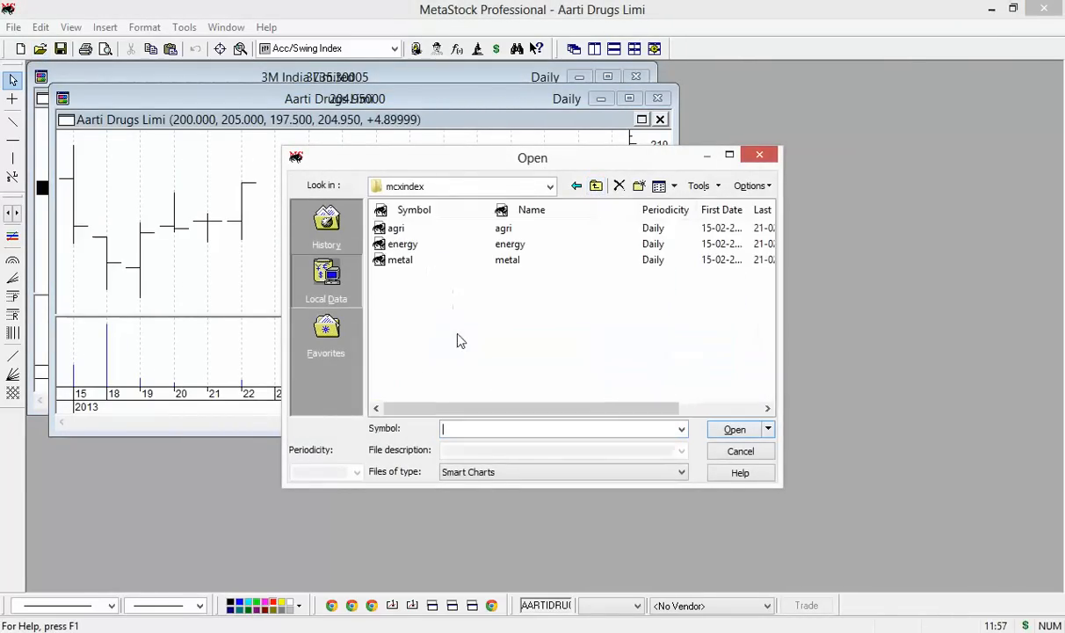
left_click(380, 259)
double_click(379, 259)
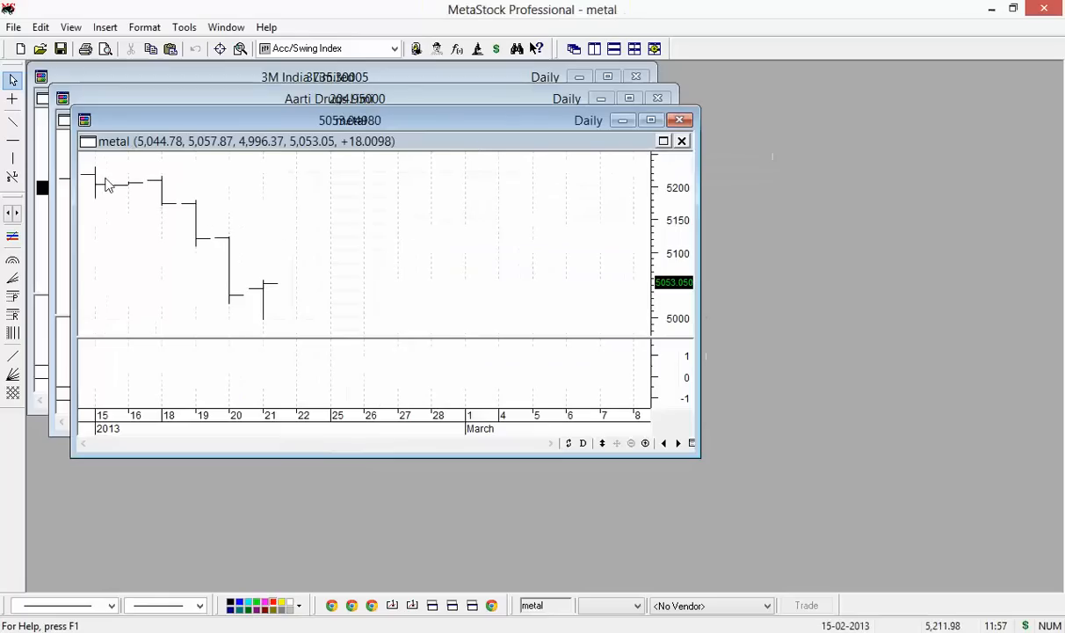
Open the BSE30 index chart from the bseindex folder
left_click(40, 50)
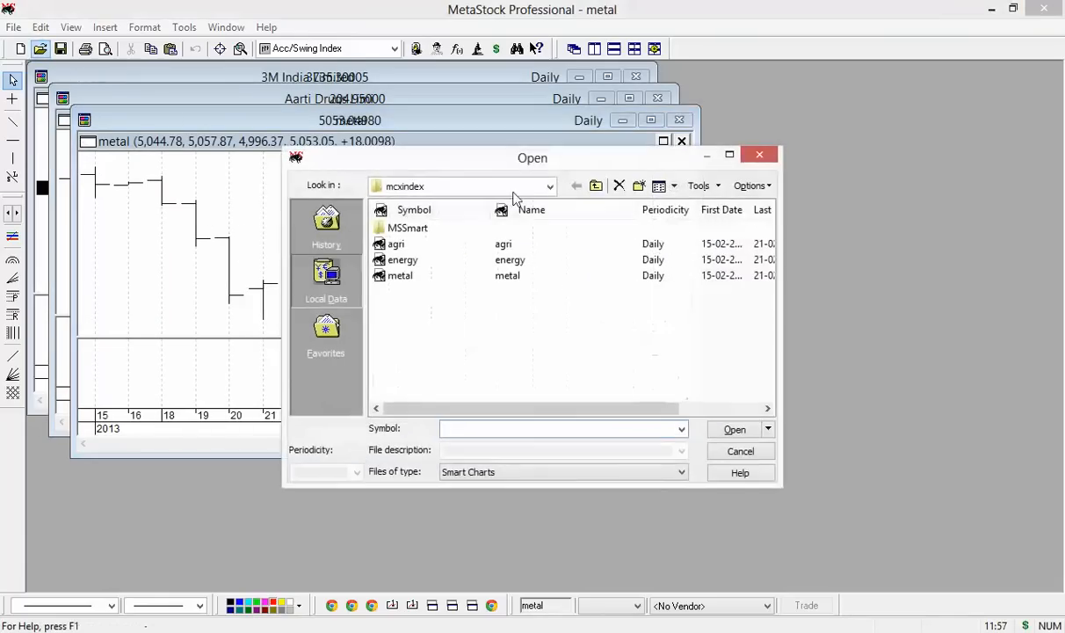
left_click(596, 186)
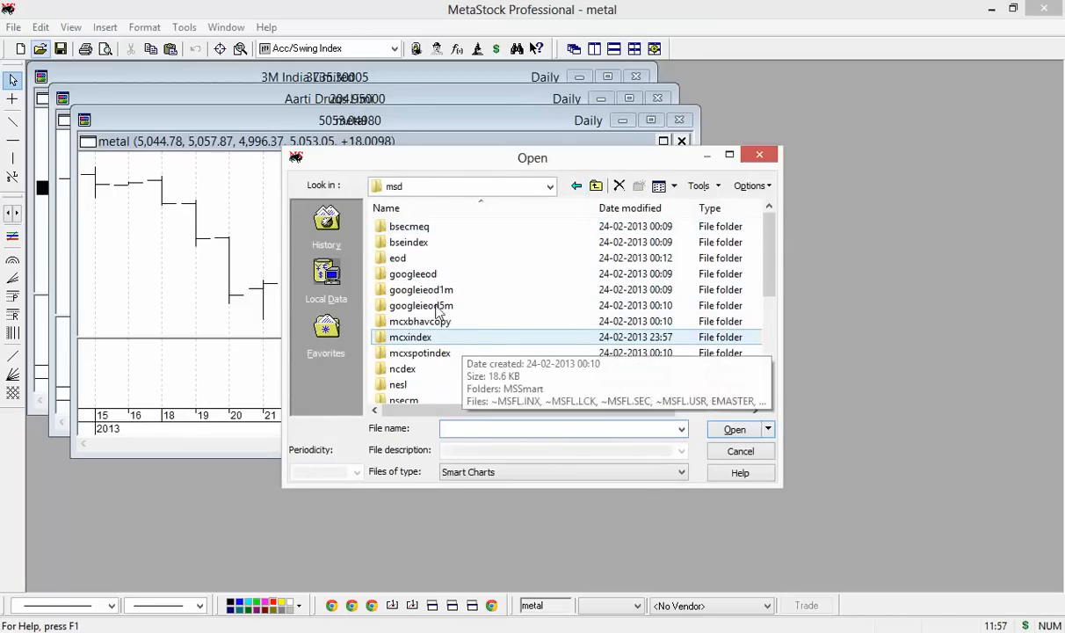
double_click(419, 243)
left_click(407, 276)
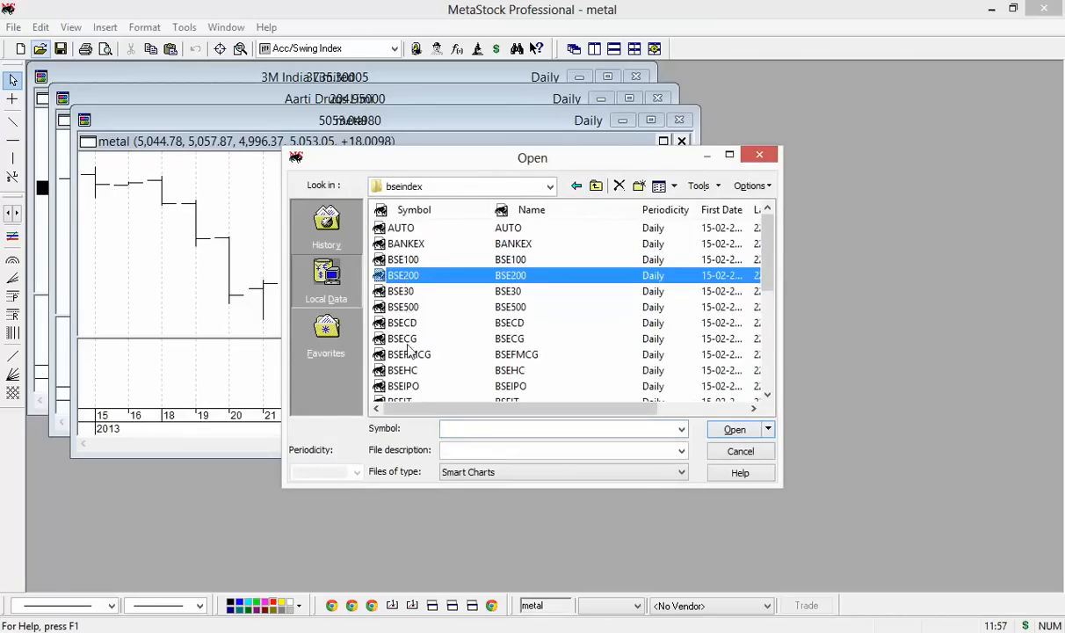
double_click(392, 291)
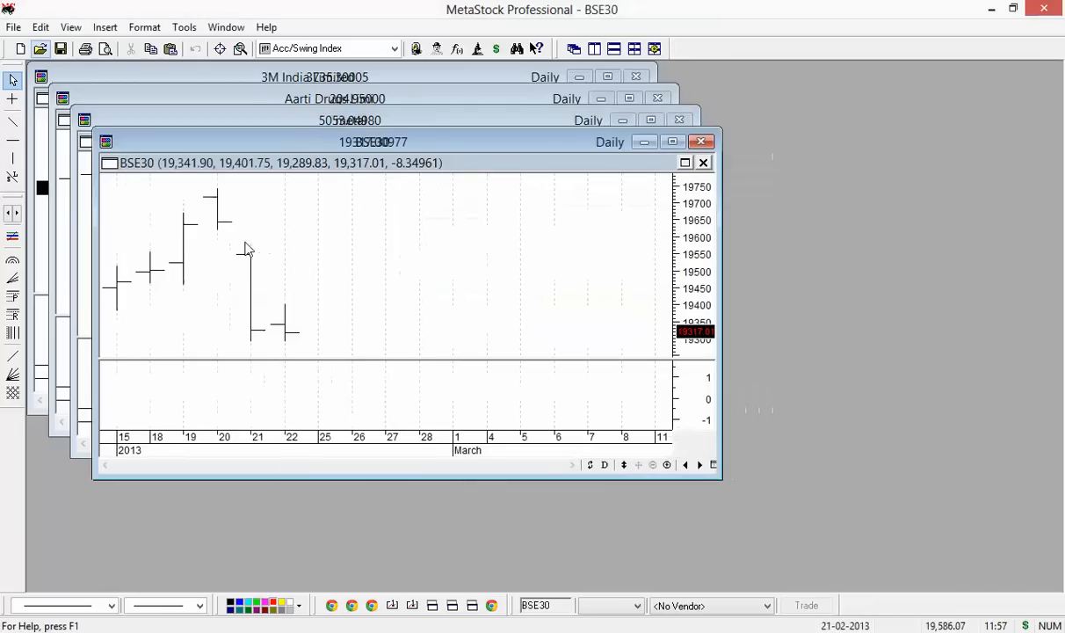
Open BAJAJ-AUTO 5-minute as a maximized candlestick chart, then the NIFTY 5-minute chart
left_click(40, 49)
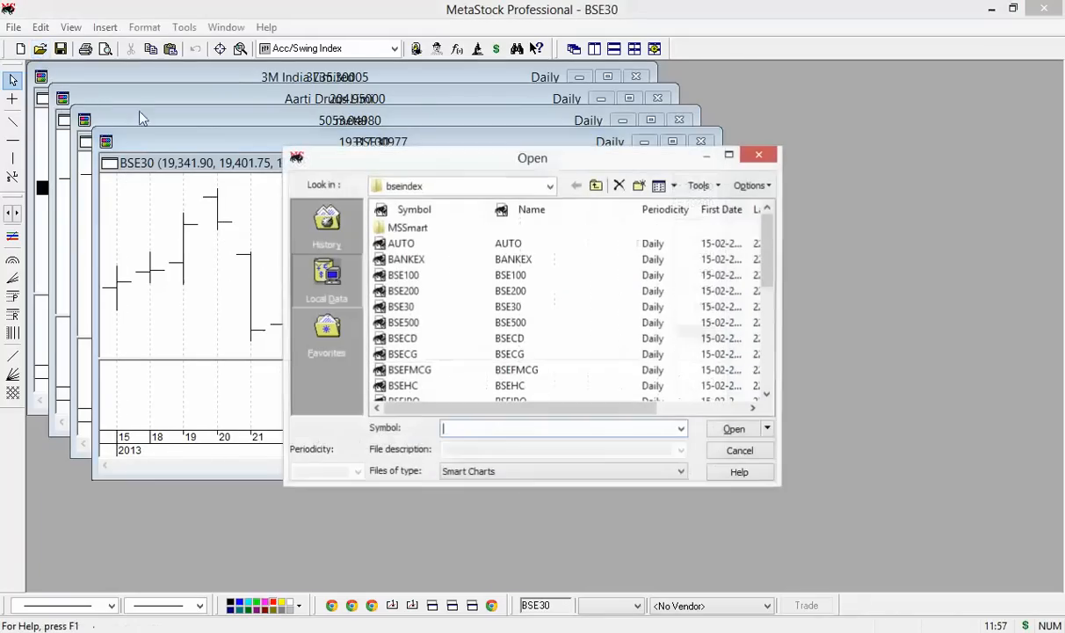
left_click(597, 188)
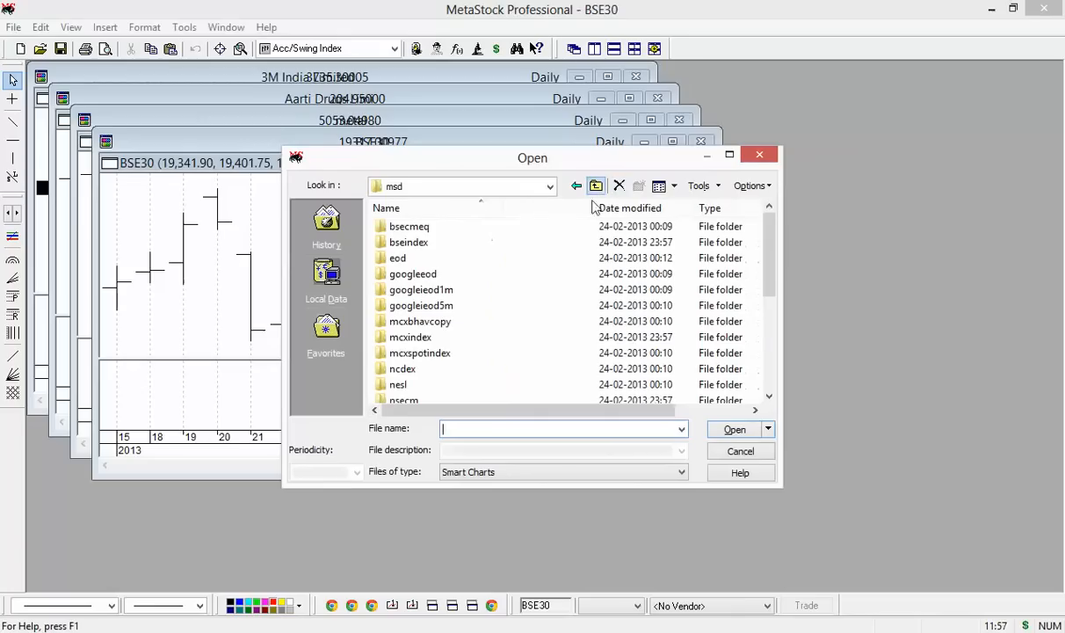
double_click(464, 307)
double_click(419, 279)
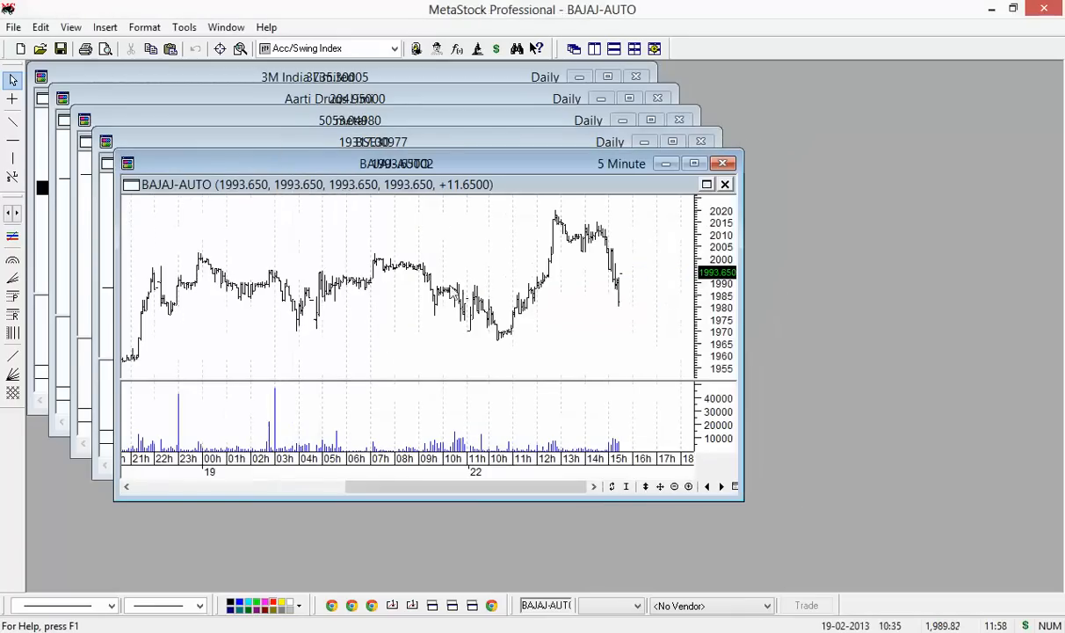
double_click(421, 169)
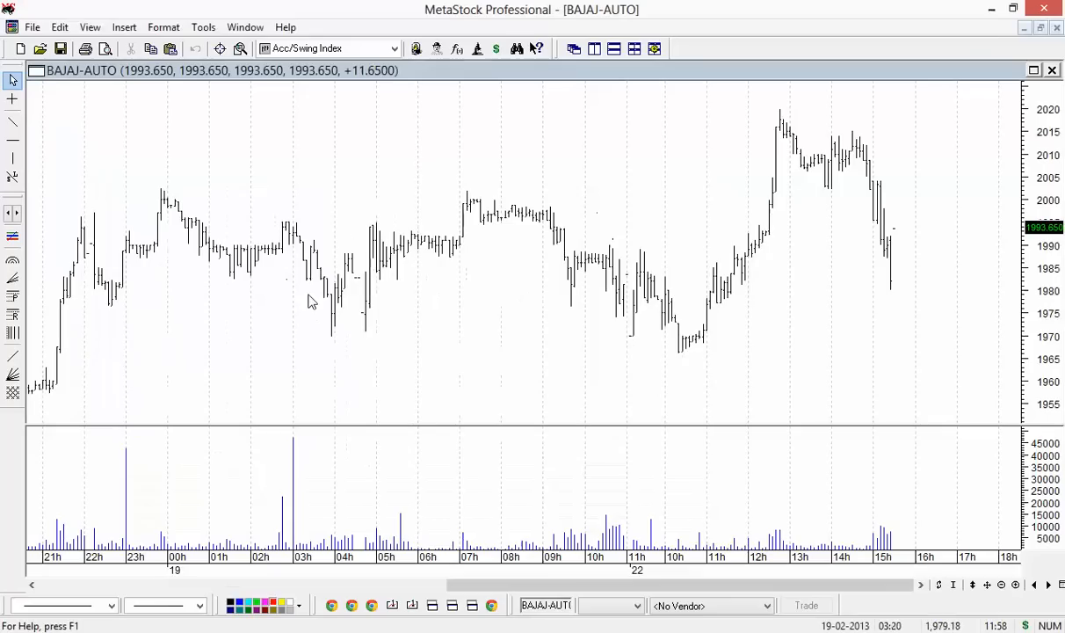
left_click(67, 606)
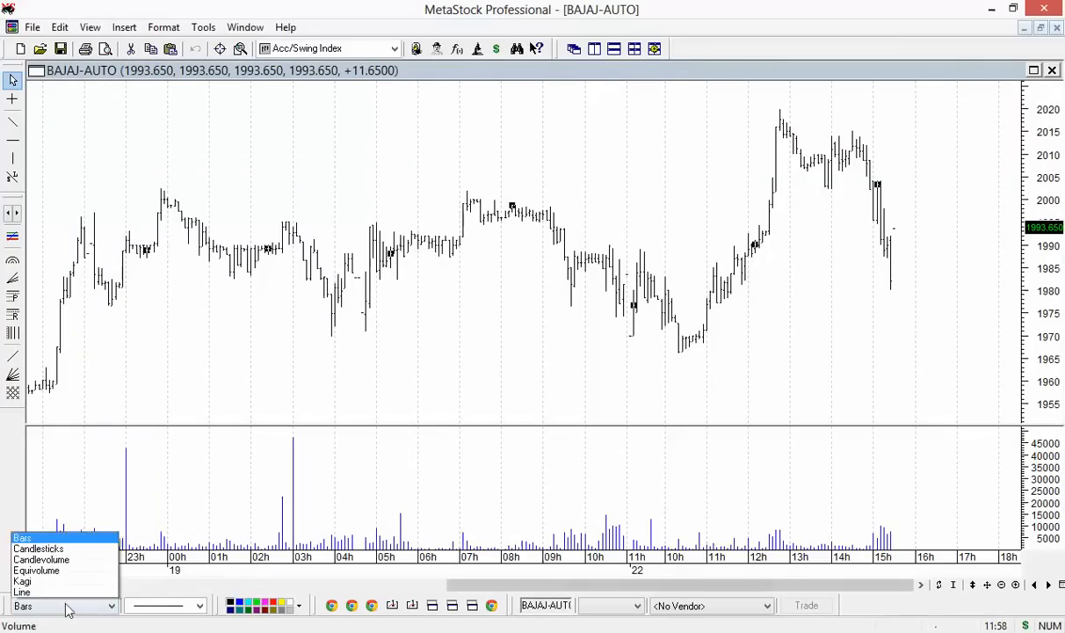
left_click(53, 516)
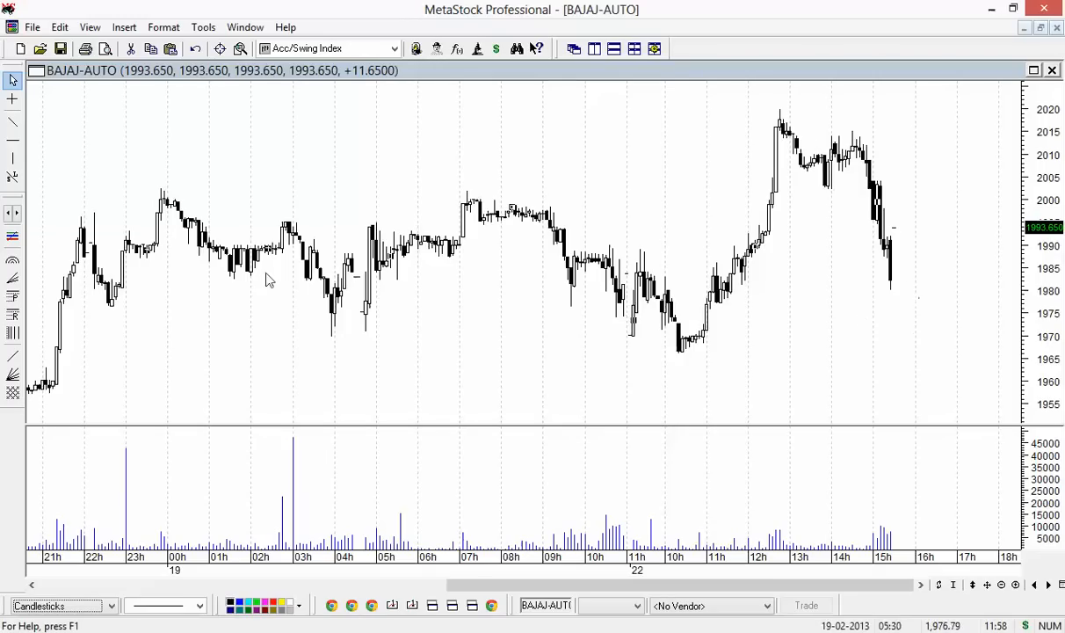
left_click(41, 48)
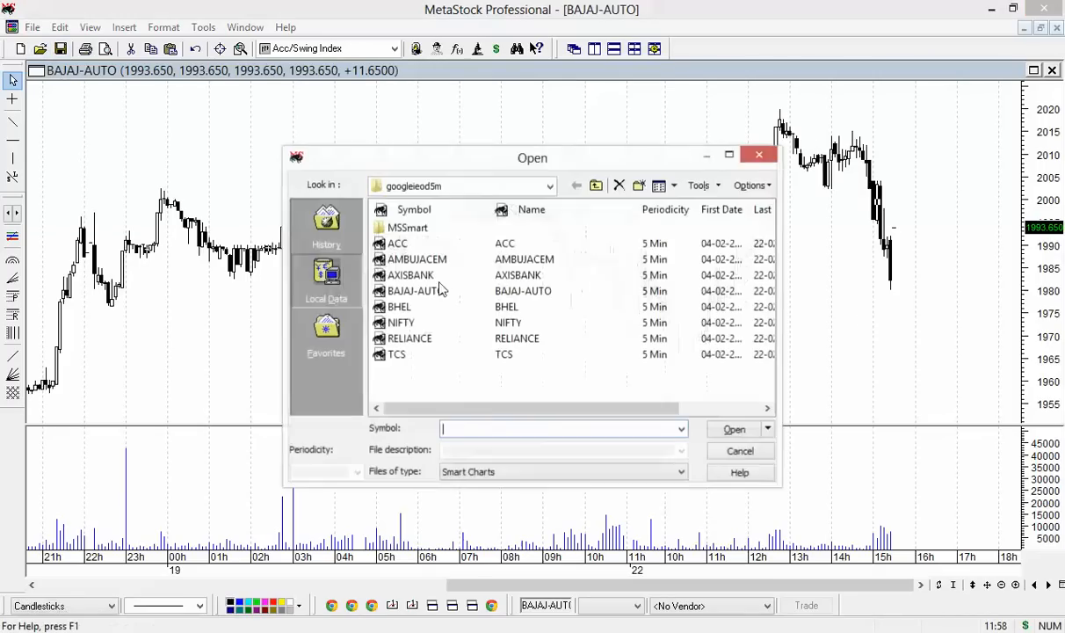
double_click(461, 321)
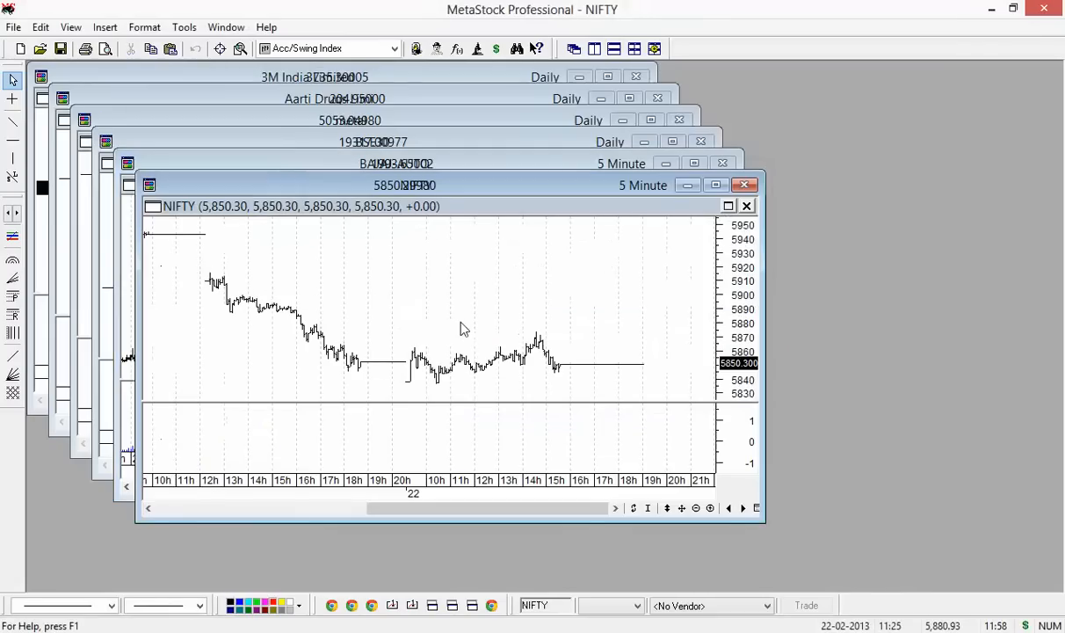
Open the 1-minute TATASTEEL.NS and TCS.NS charts from the yahooieod1m folder
left_click(46, 52)
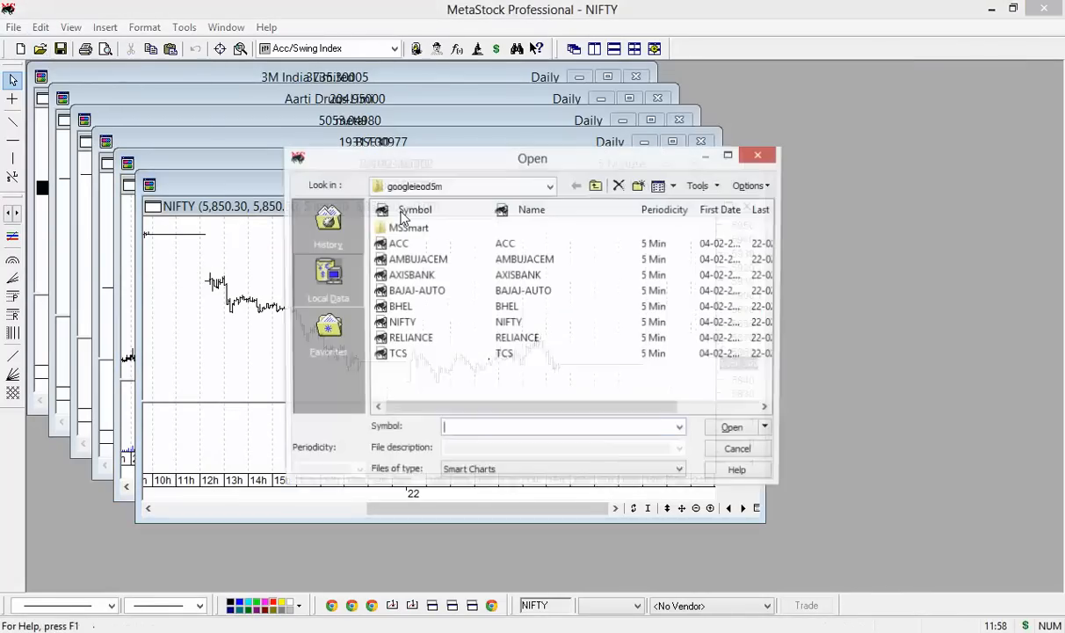
left_click(595, 185)
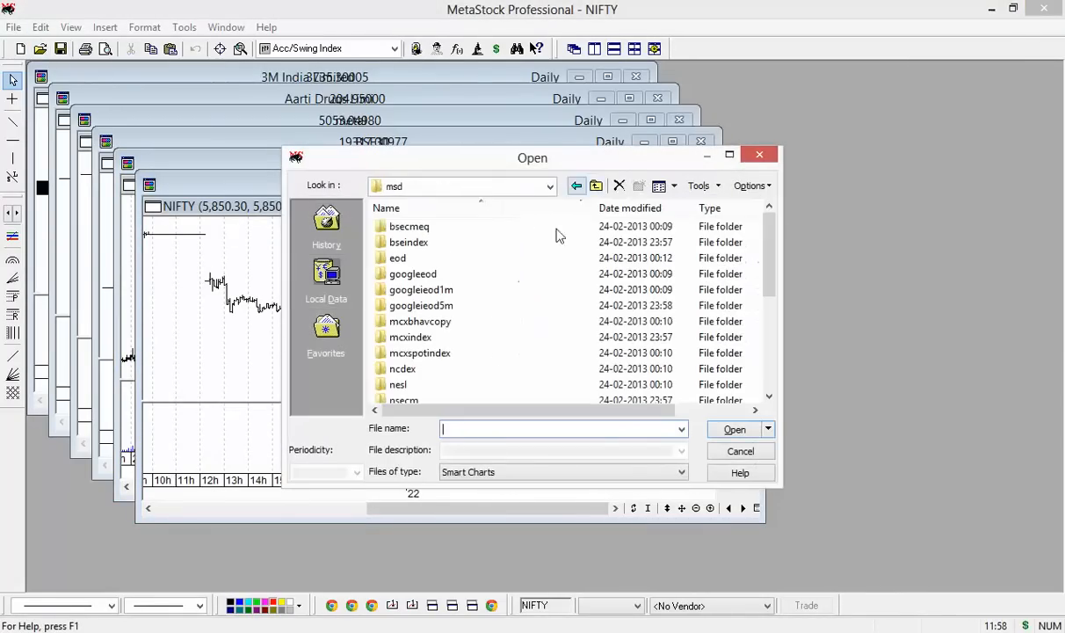
scroll(458, 382, "down", 4)
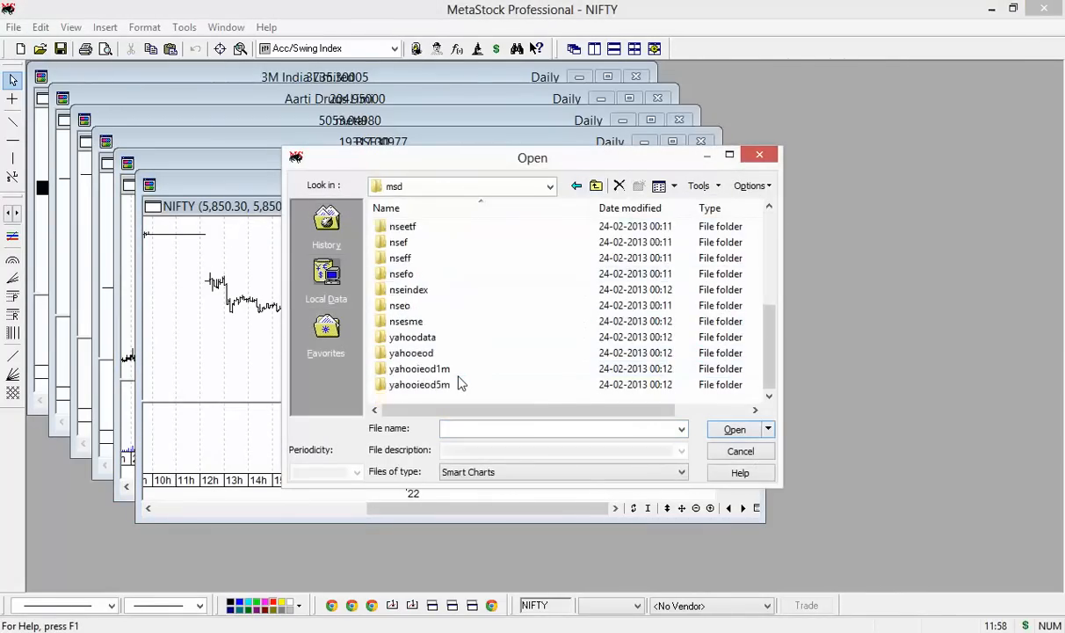
double_click(444, 339)
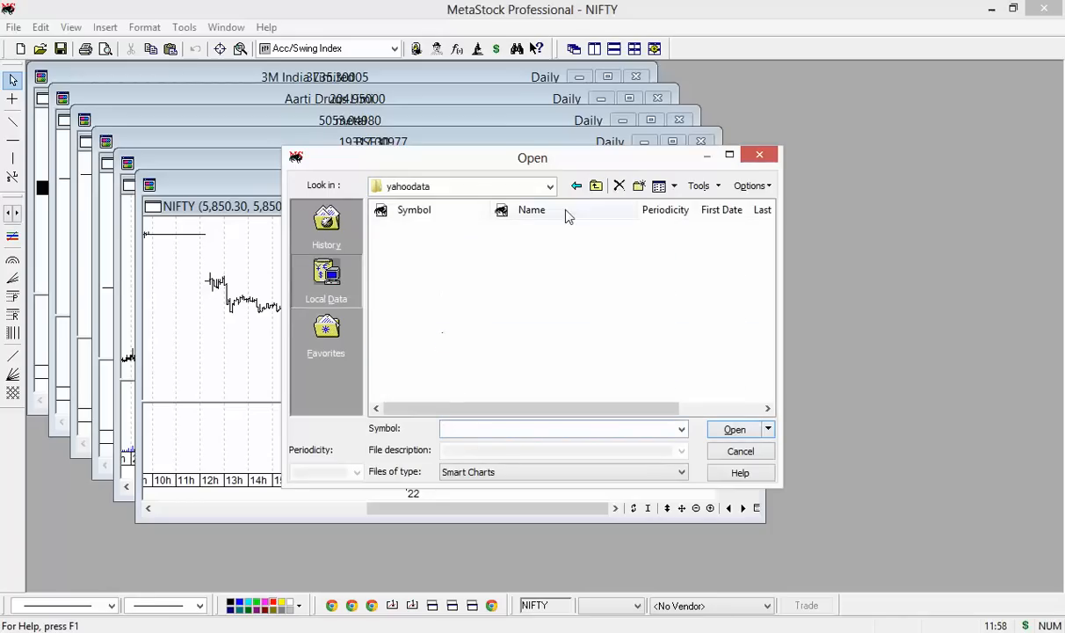
left_click(596, 186)
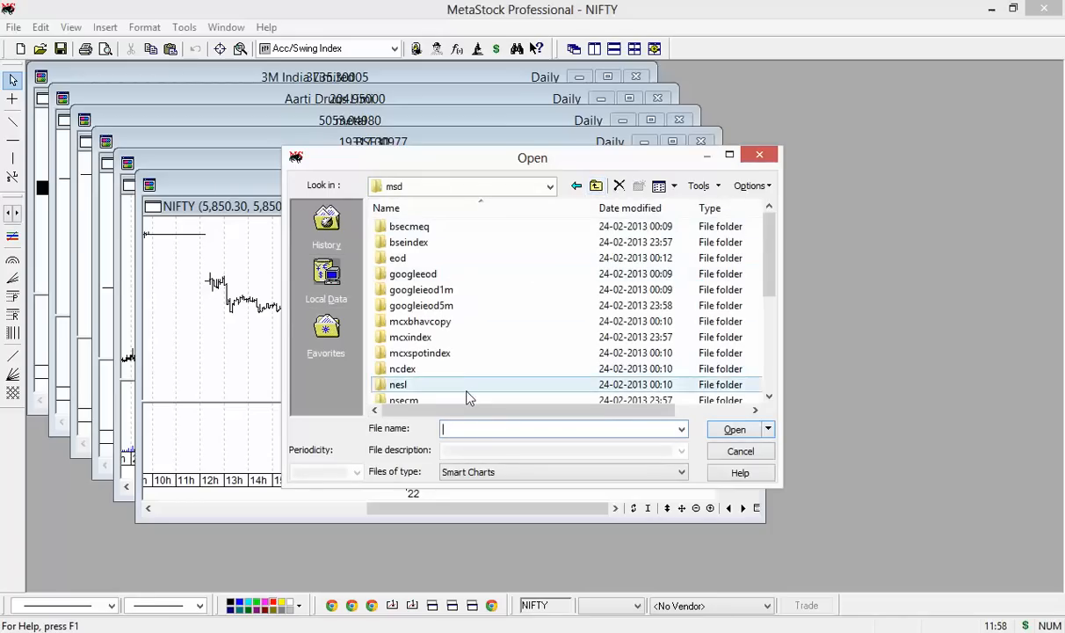
scroll(467, 397, "down", 4)
scroll(467, 398, "down", 1)
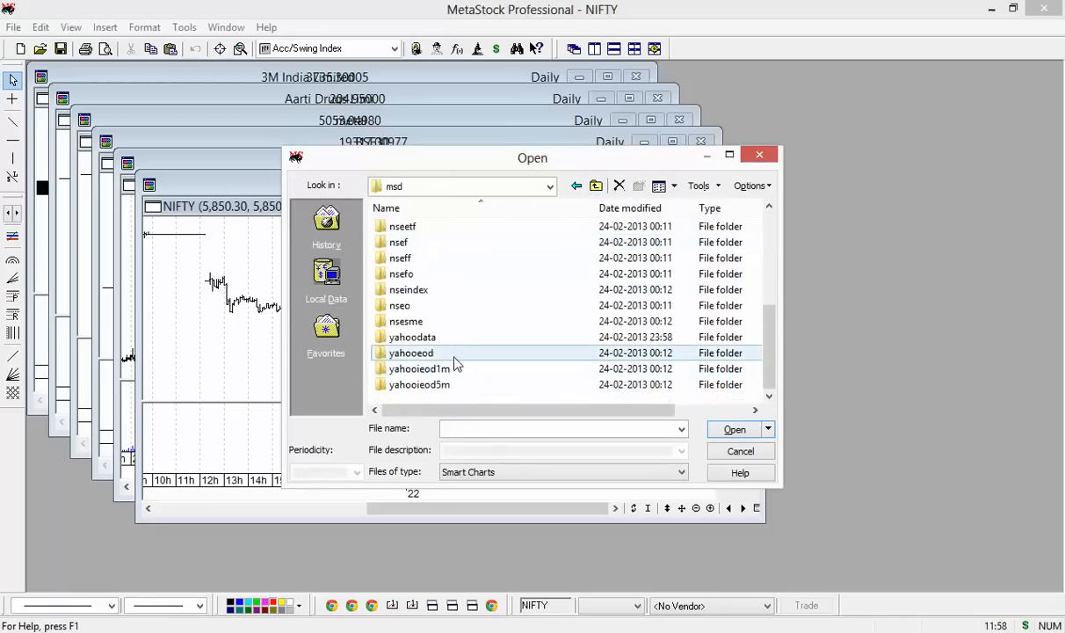
double_click(437, 369)
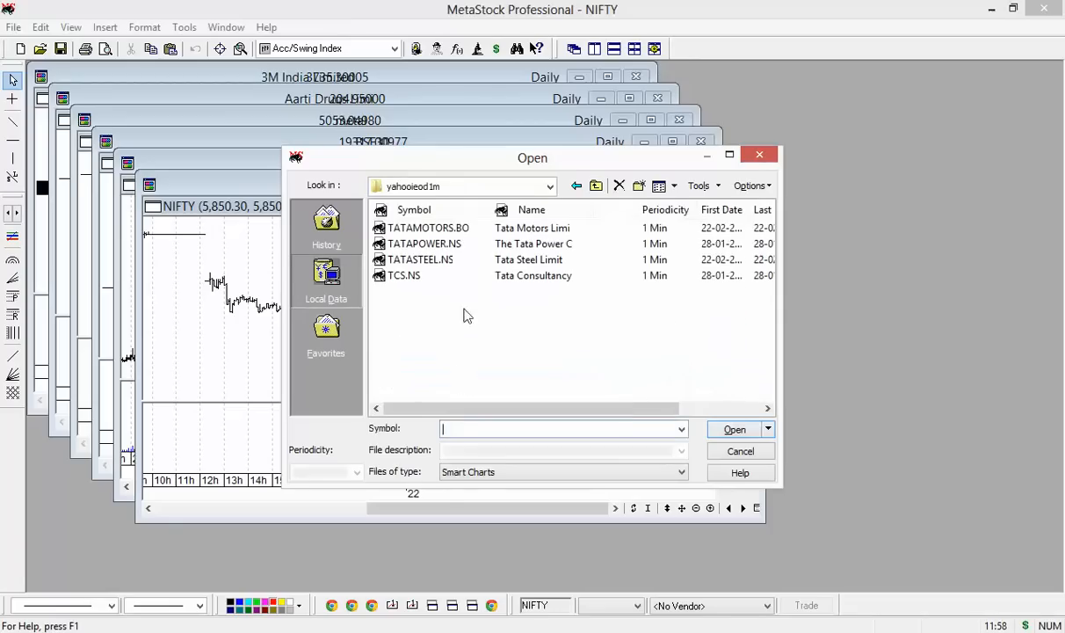
double_click(469, 260)
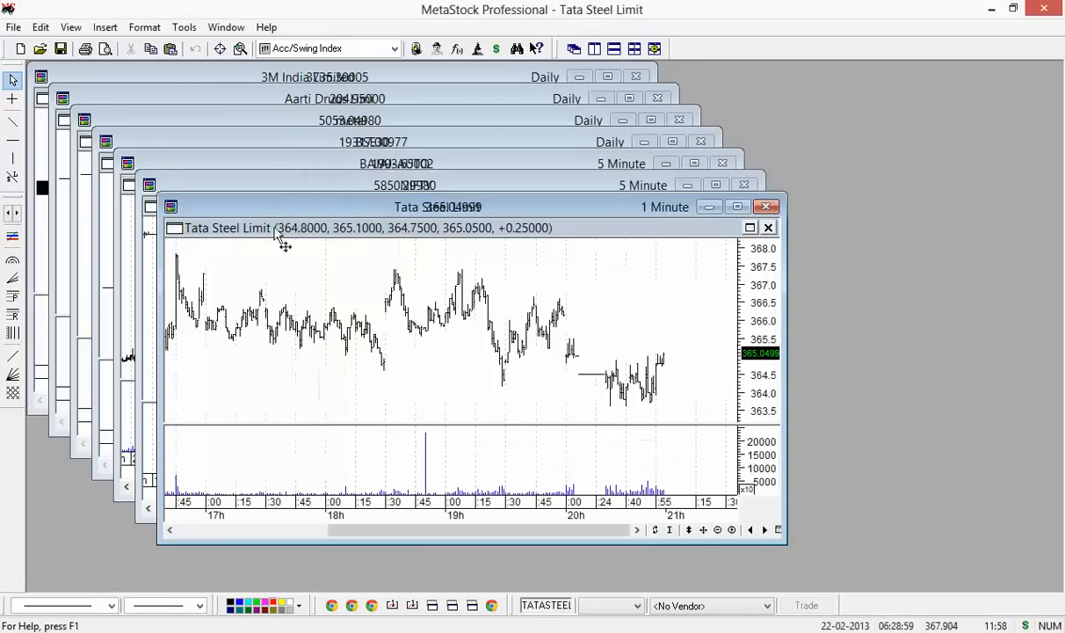
left_click(41, 49)
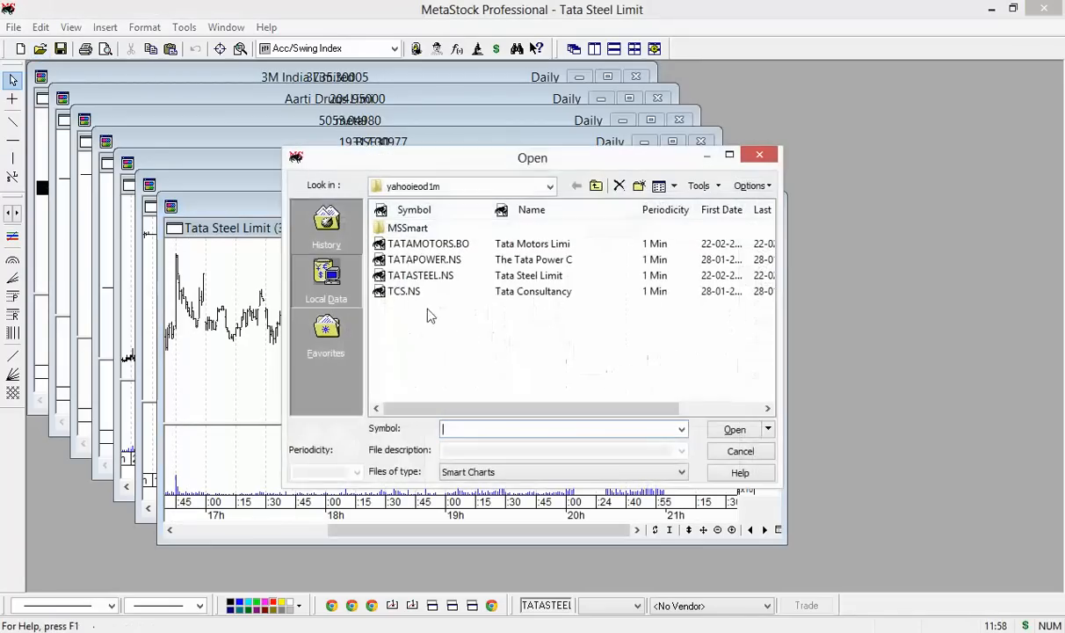
double_click(432, 292)
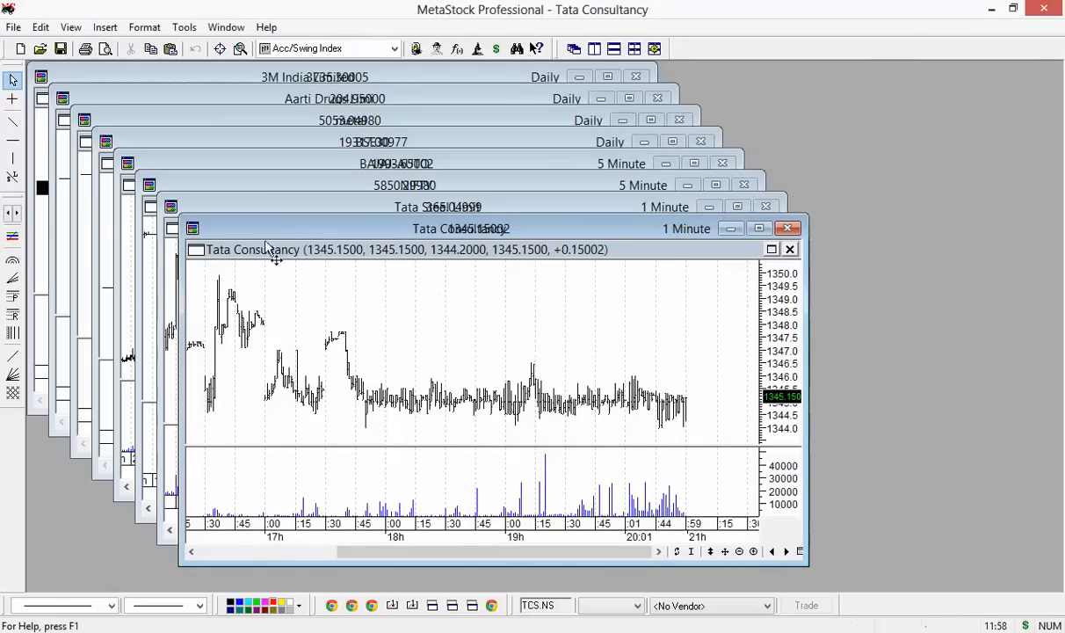
Close all eight open charts, from Tata Consultancy through 3M India
left_click(787, 227)
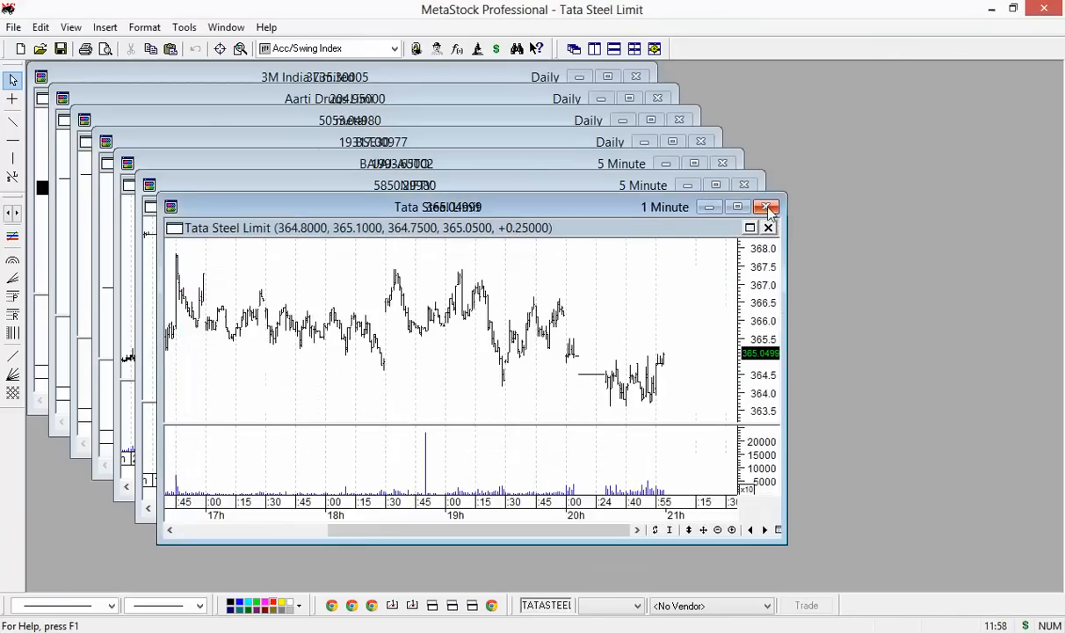
left_click(766, 206)
left_click(745, 185)
left_click(722, 163)
left_click(701, 142)
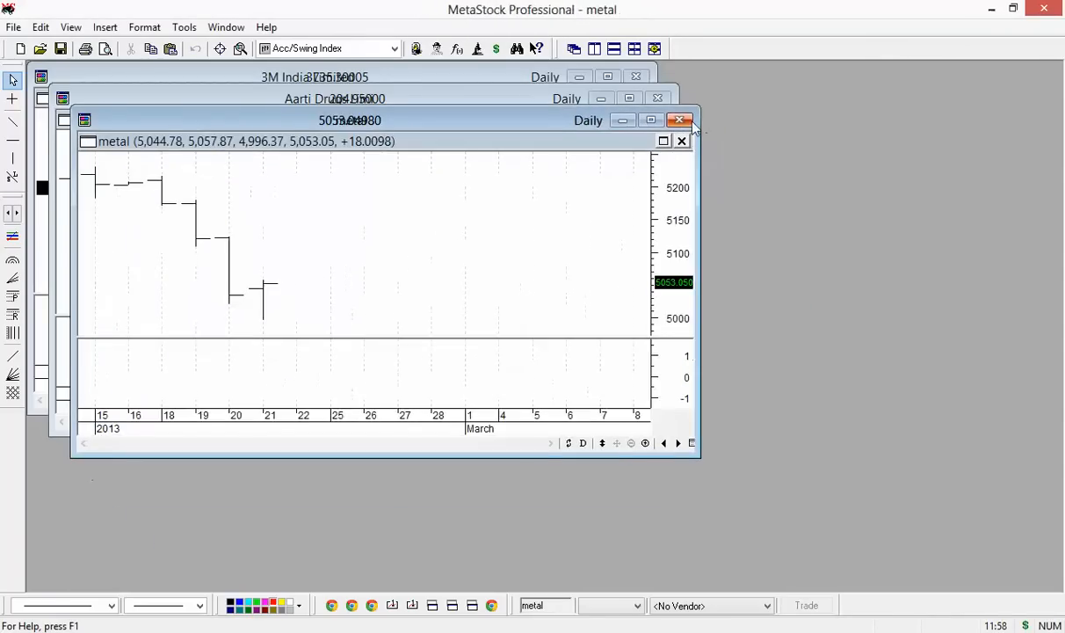
left_click(679, 120)
left_click(657, 97)
left_click(636, 76)
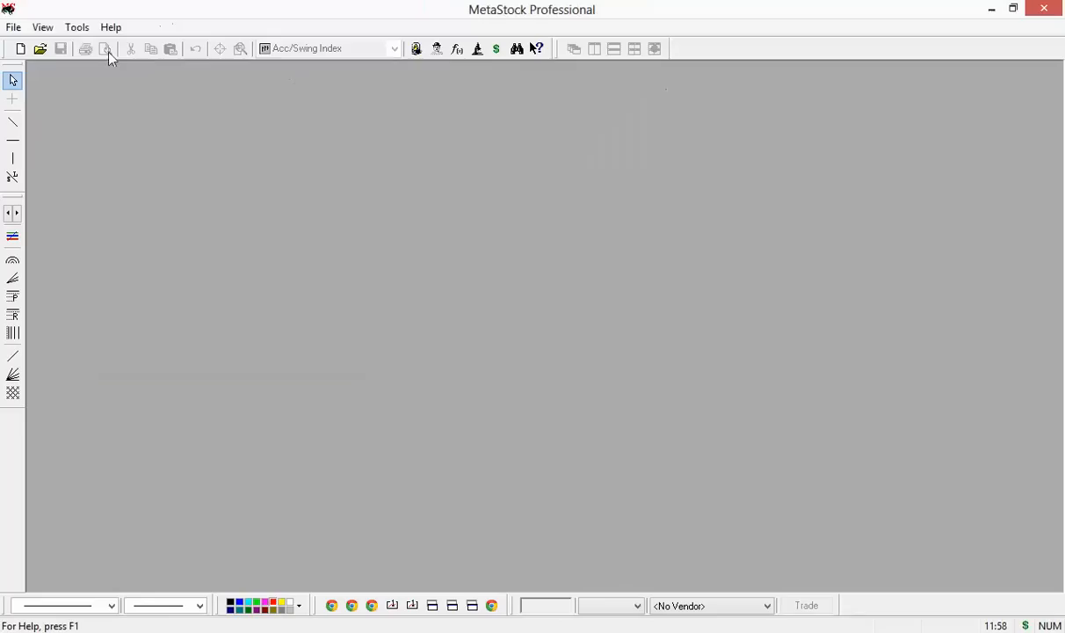
Open the nseindex folder, decline merging duplicate securities, and cancel opening a chart
left_click(40, 49)
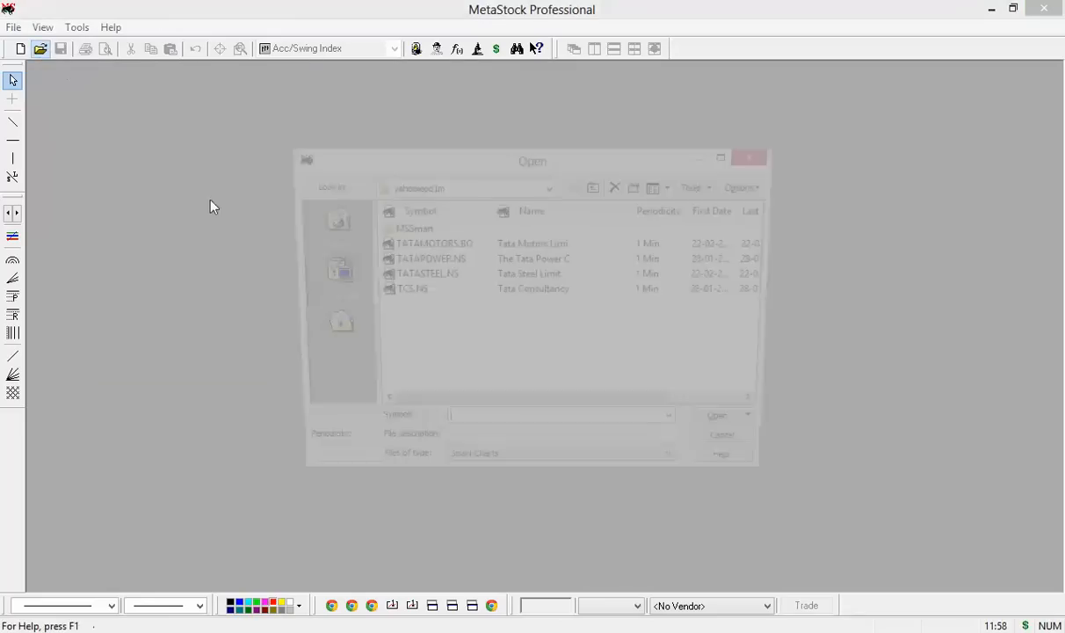
left_click(596, 186)
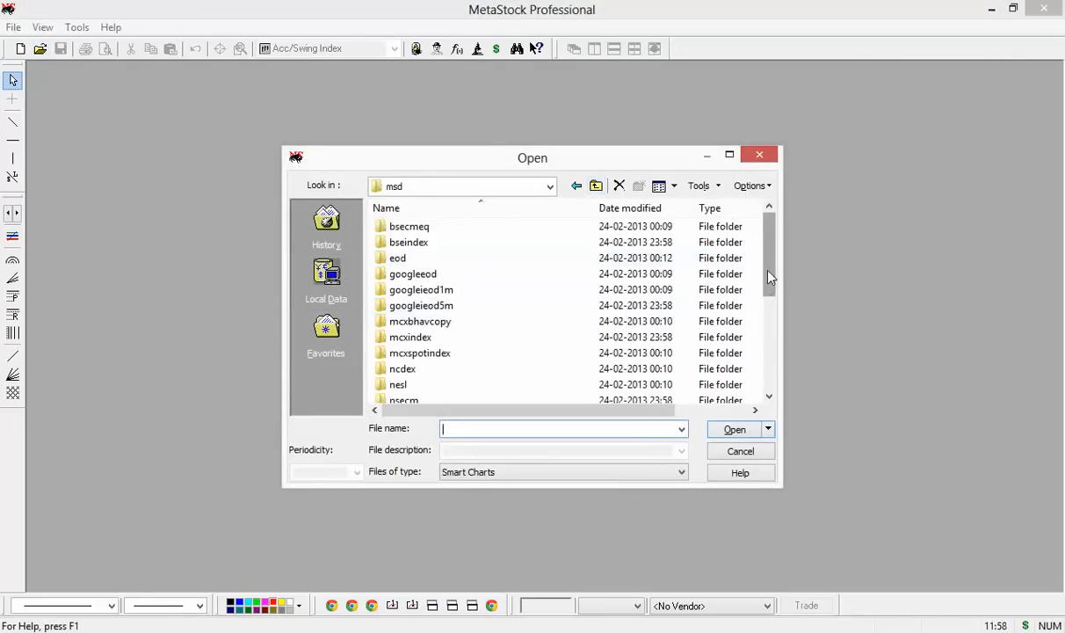
left_click_drag(768, 276, 771, 370)
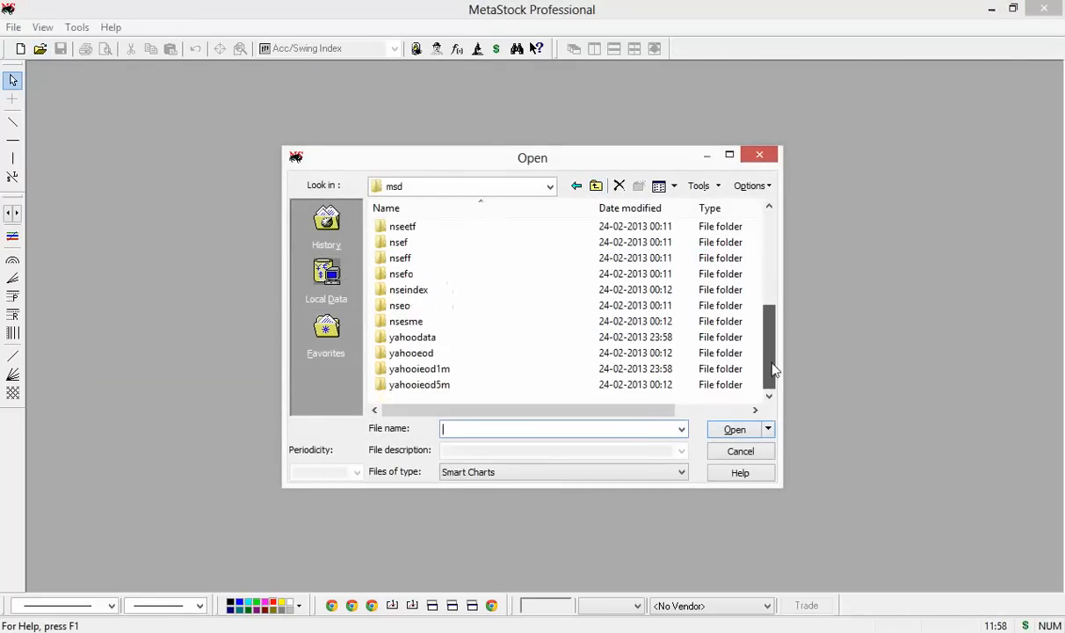
double_click(431, 291)
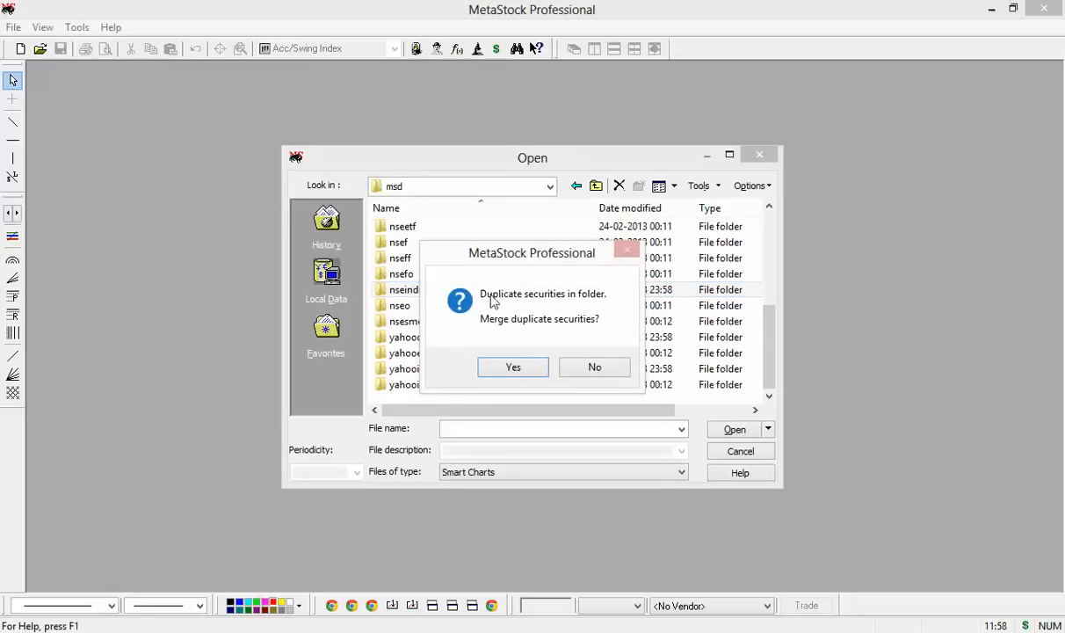
left_click(572, 369)
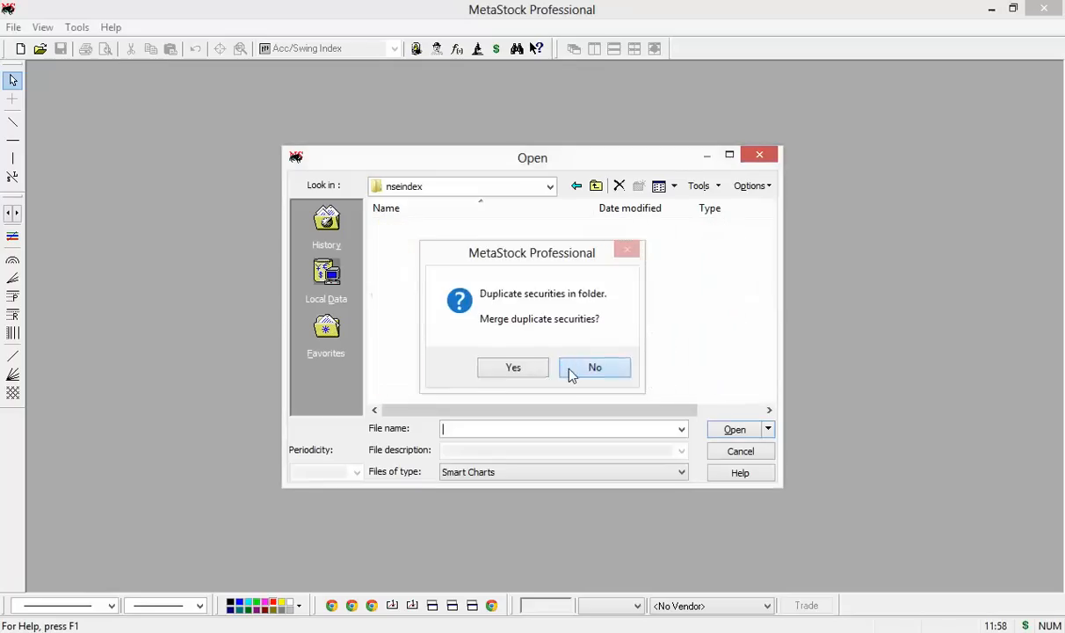
left_click(714, 453)
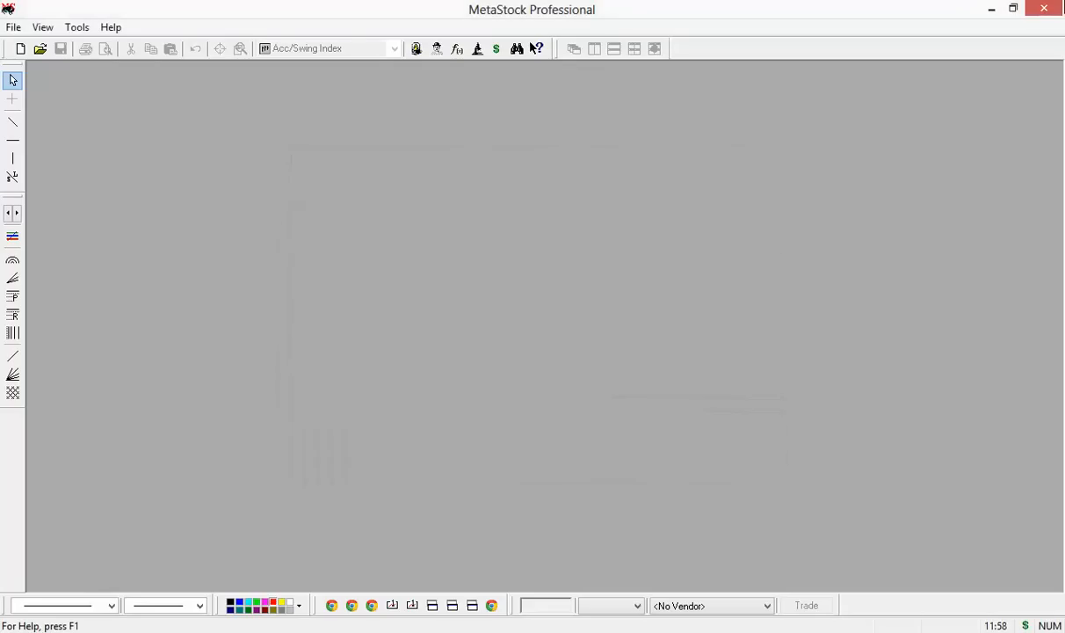
Quit MetaStock, go back to the datad folder in File Explorer, and switch to FCharts SE
left_click(1045, 8)
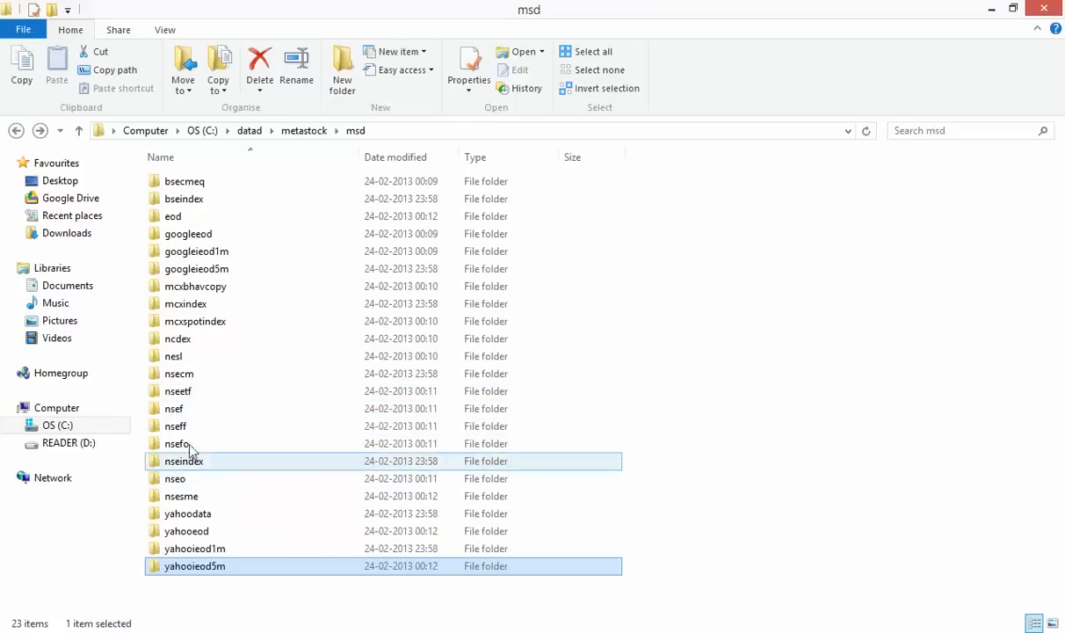
left_click(14, 134)
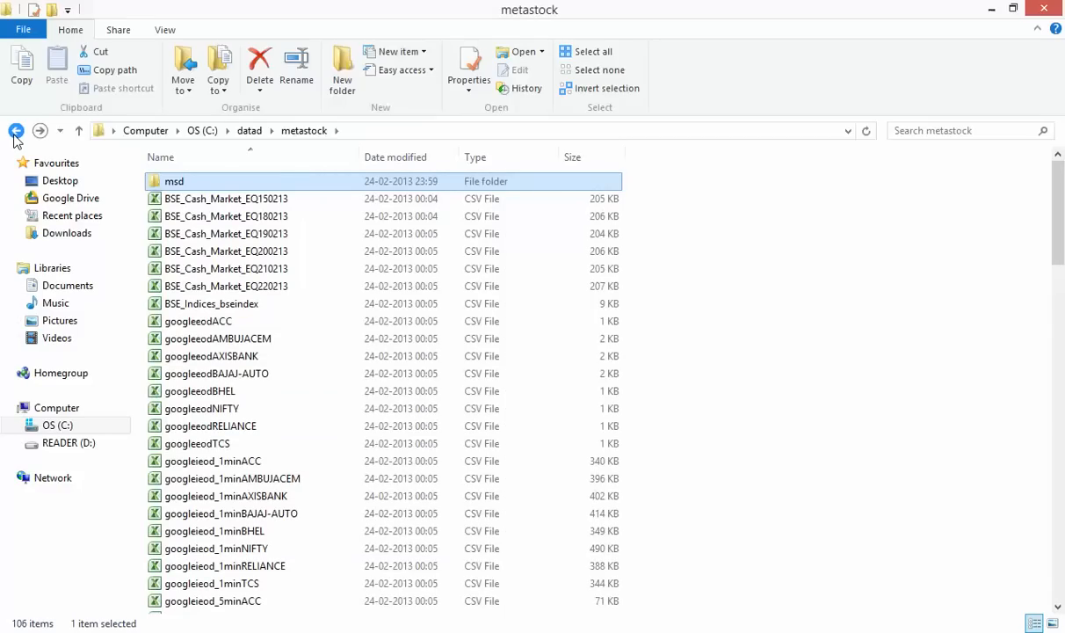
left_click(16, 132)
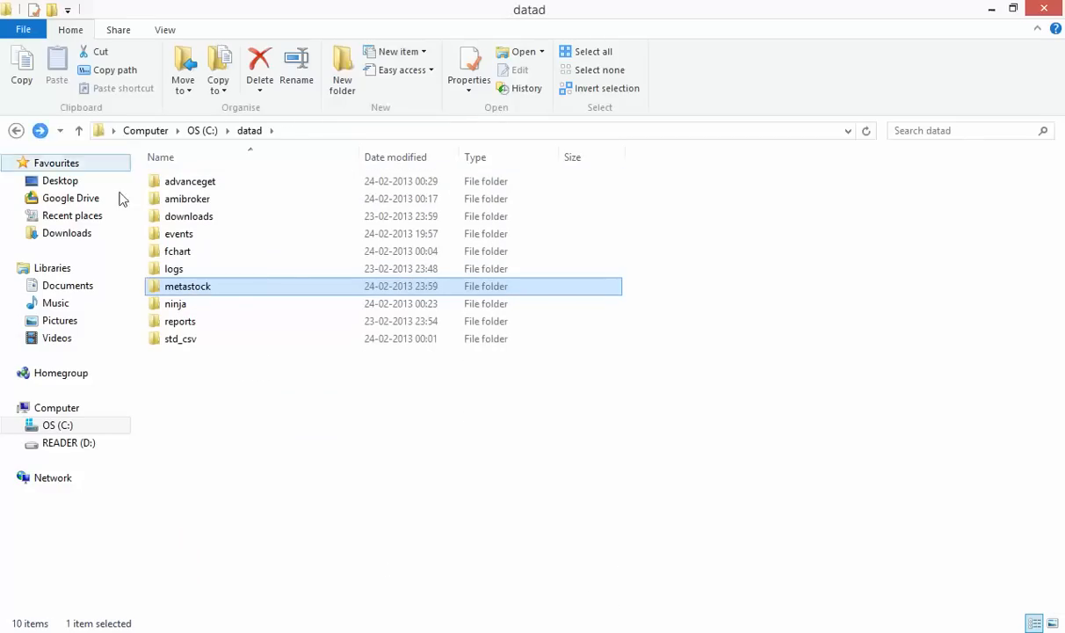
left_click(337, 436)
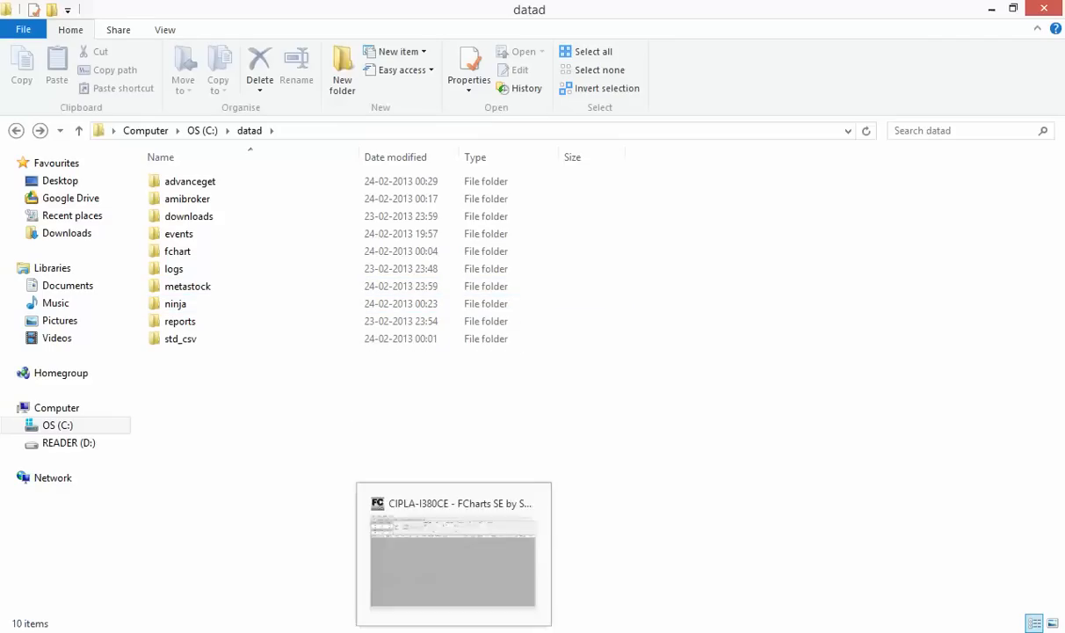
left_click(502, 632)
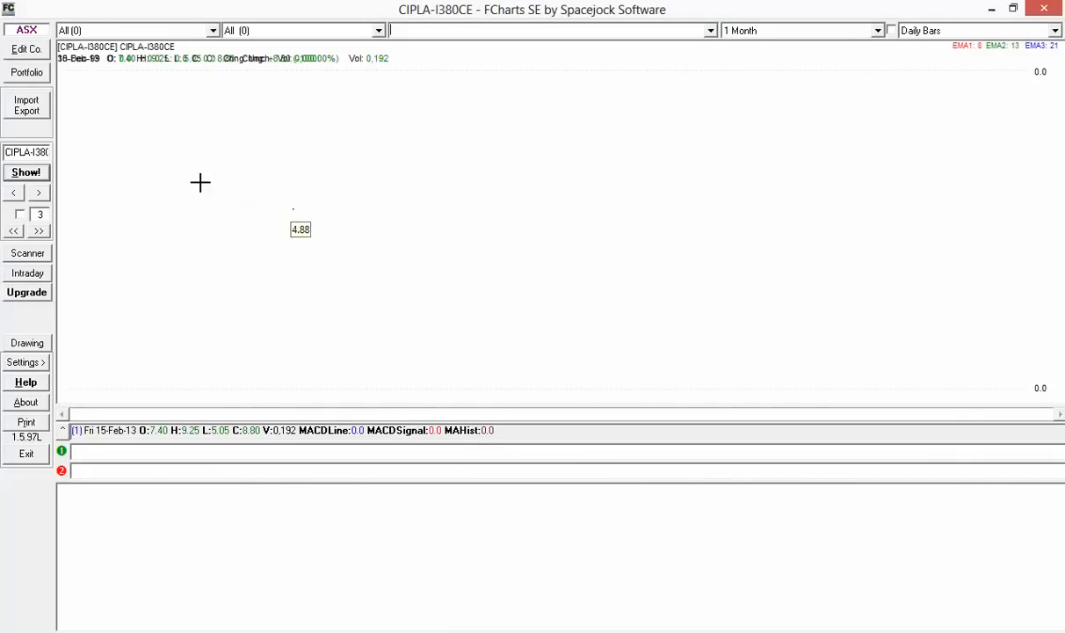
Import the six BSE_Cash_Market files EQ150213 through EQ220213 from C:\datad\ninja
left_click(37, 111)
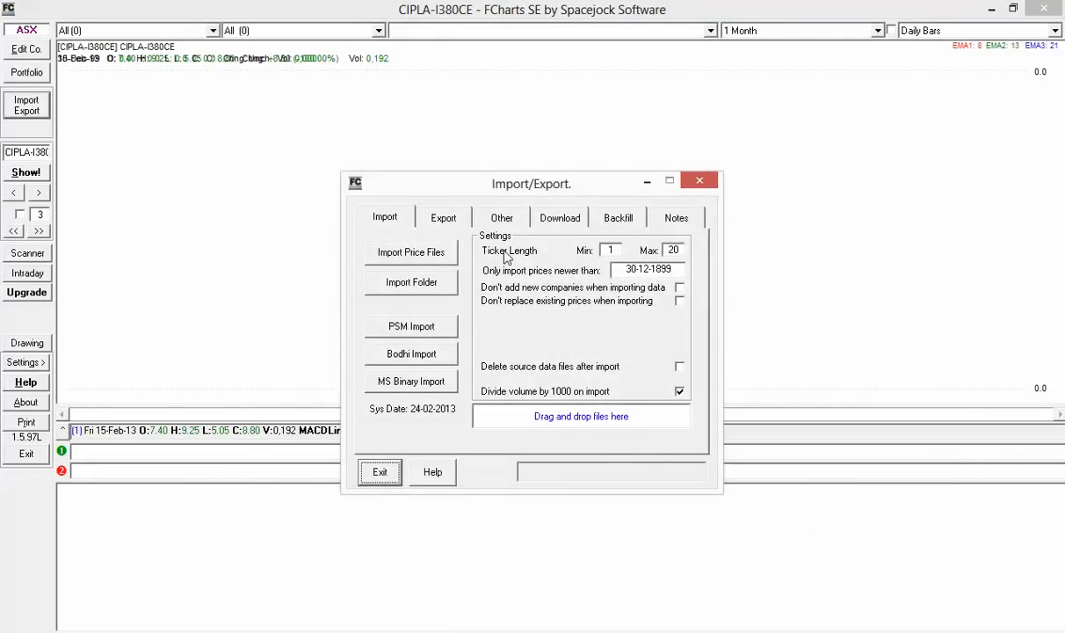
left_click(442, 264)
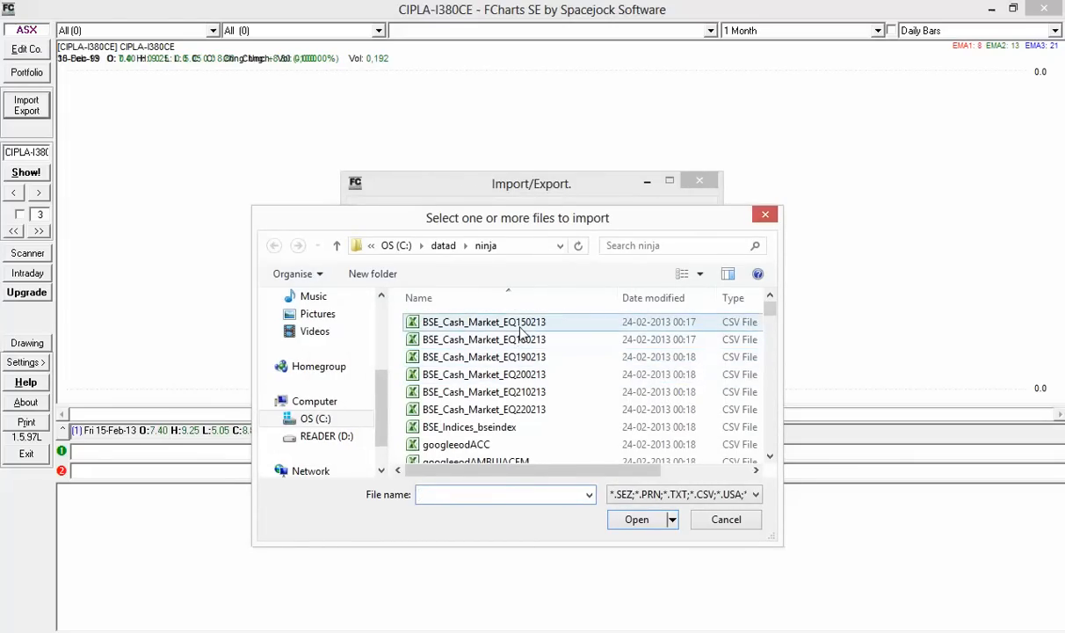
left_click(338, 245)
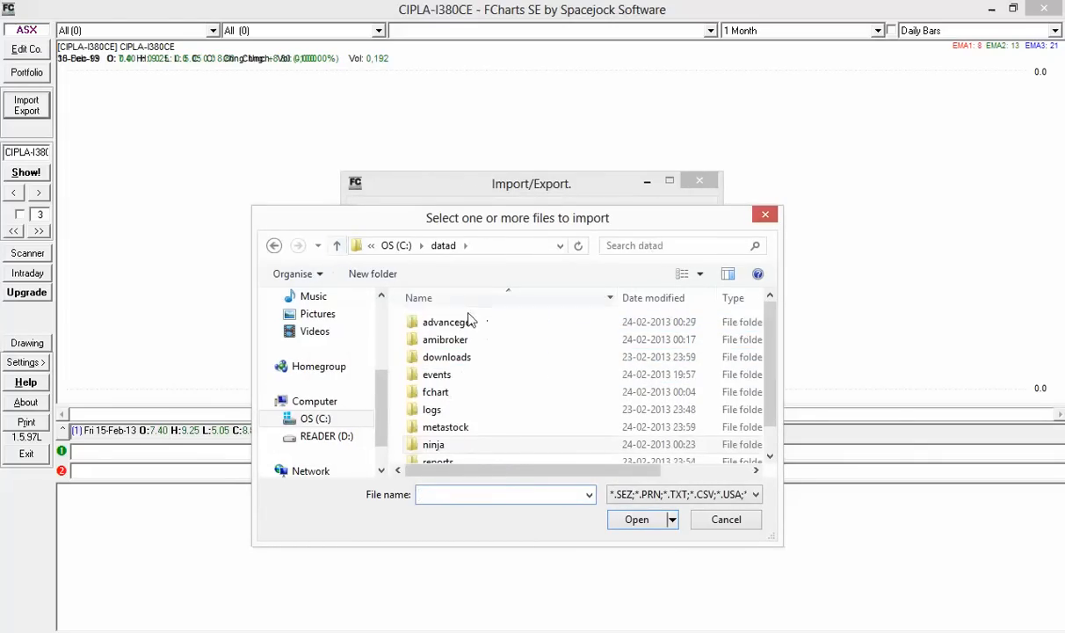
double_click(517, 447)
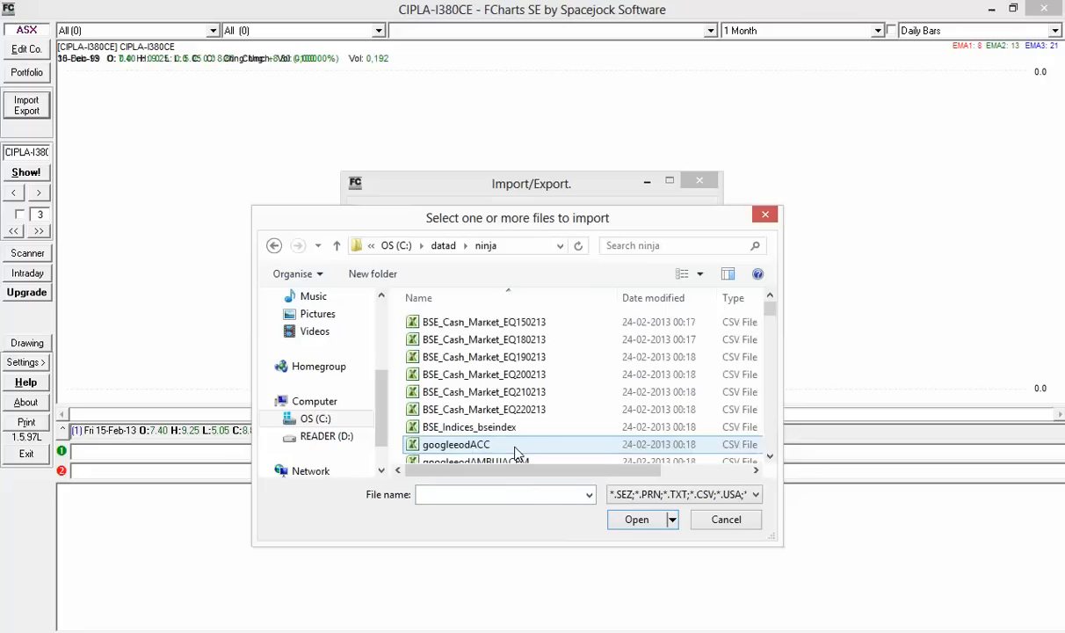
left_click(497, 321)
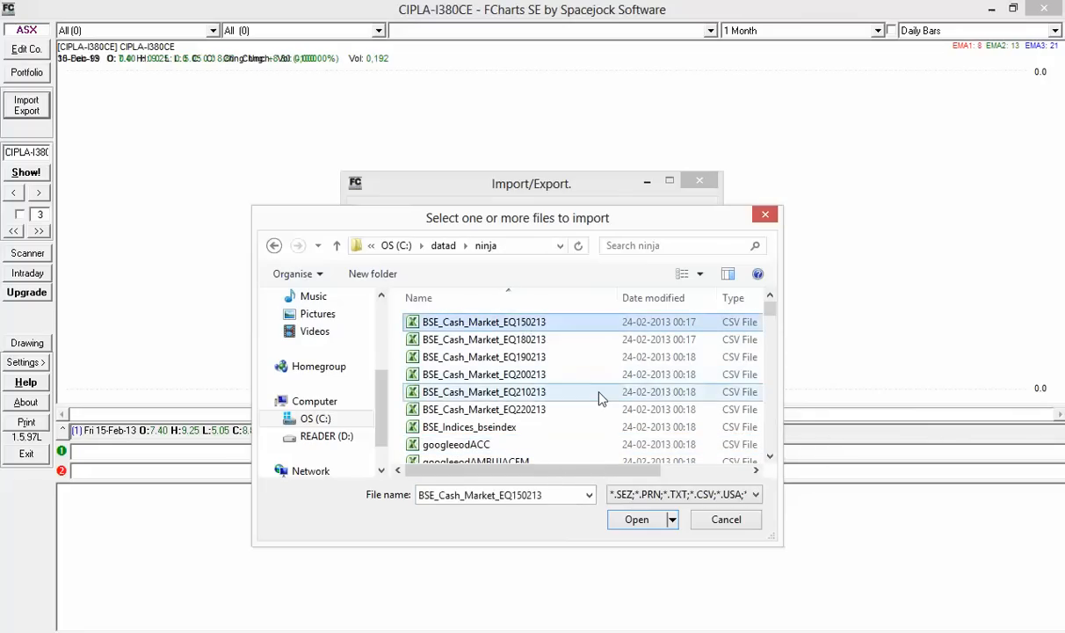
left_click(519, 245)
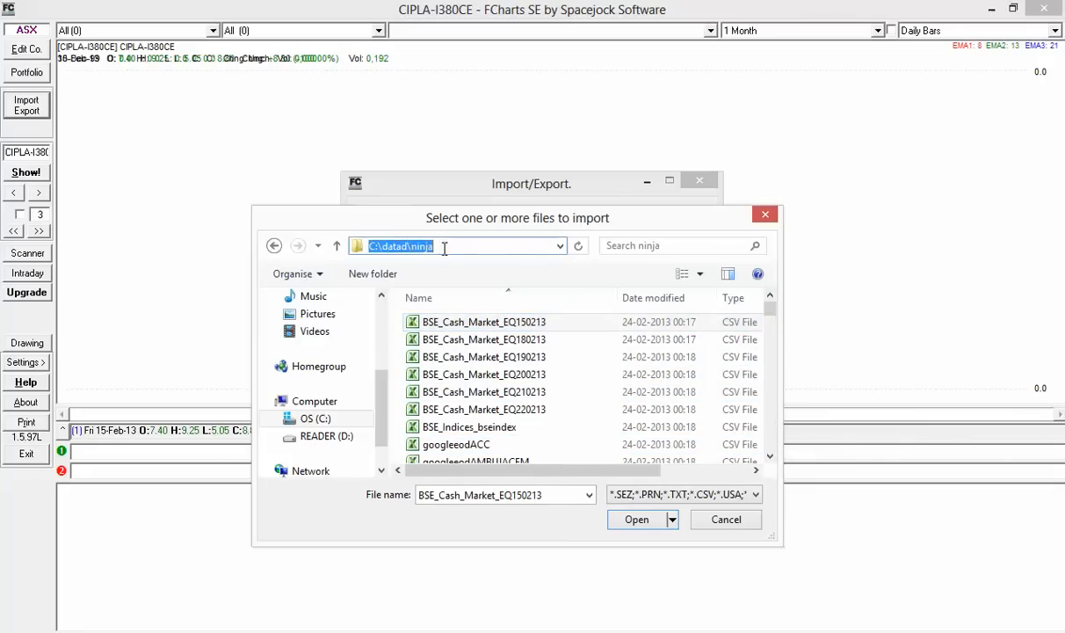
left_click(477, 324)
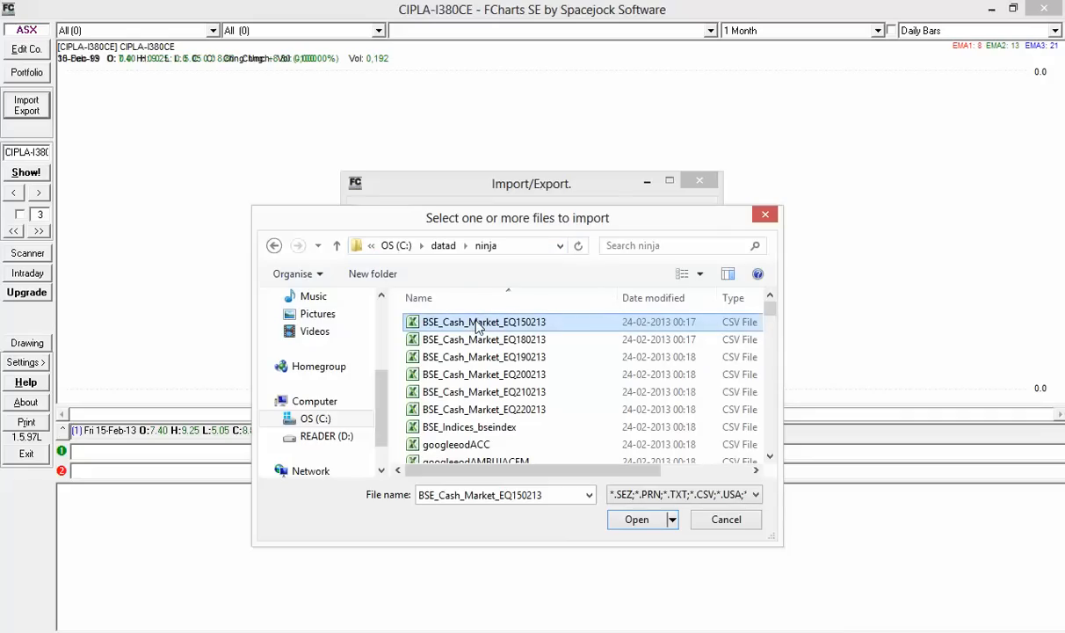
left_click(576, 360, "shift")
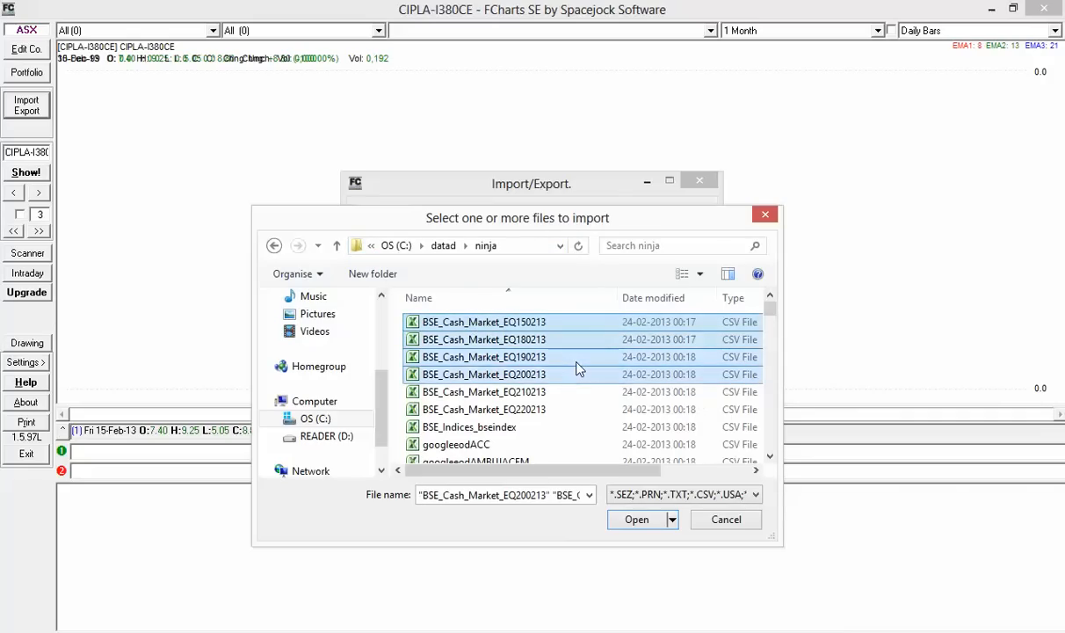
key("shift+Down")
key("shift+Down")
key("shift+Down")
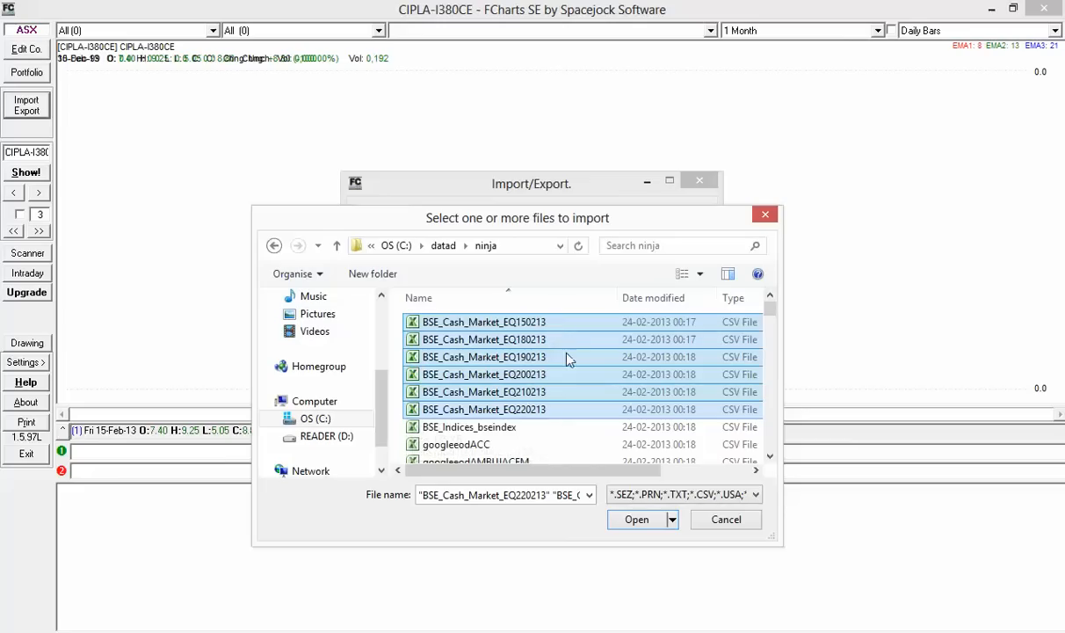
left_click(629, 520)
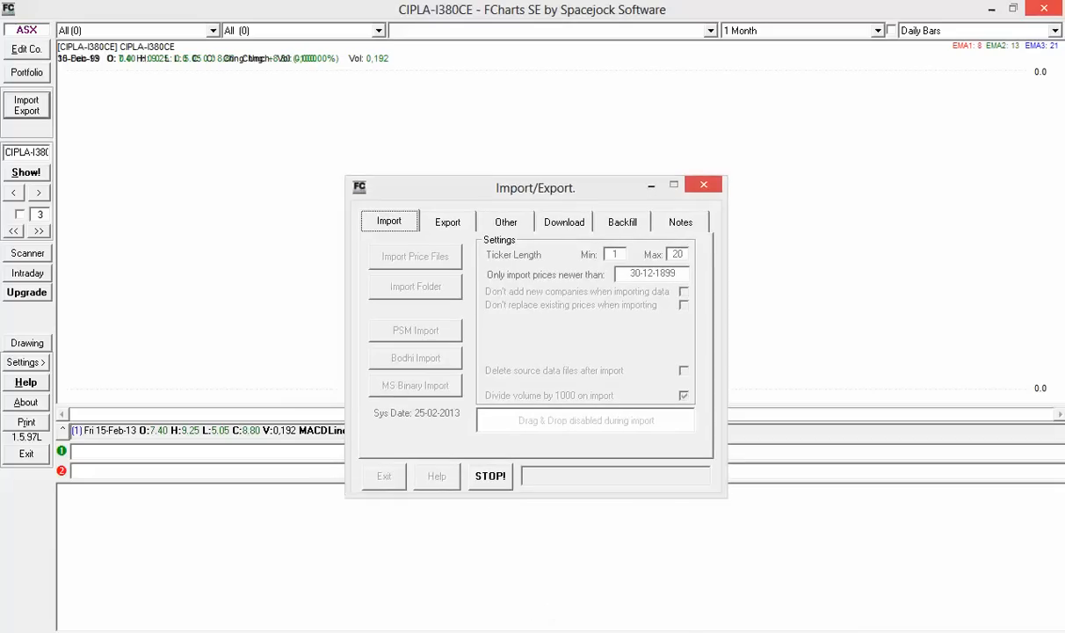
Add CIPLA-I380CE to the database, acknowledge the new tickers, and enable dividing volume by 1000
mouse_move(505, 631)
left_click(607, 558)
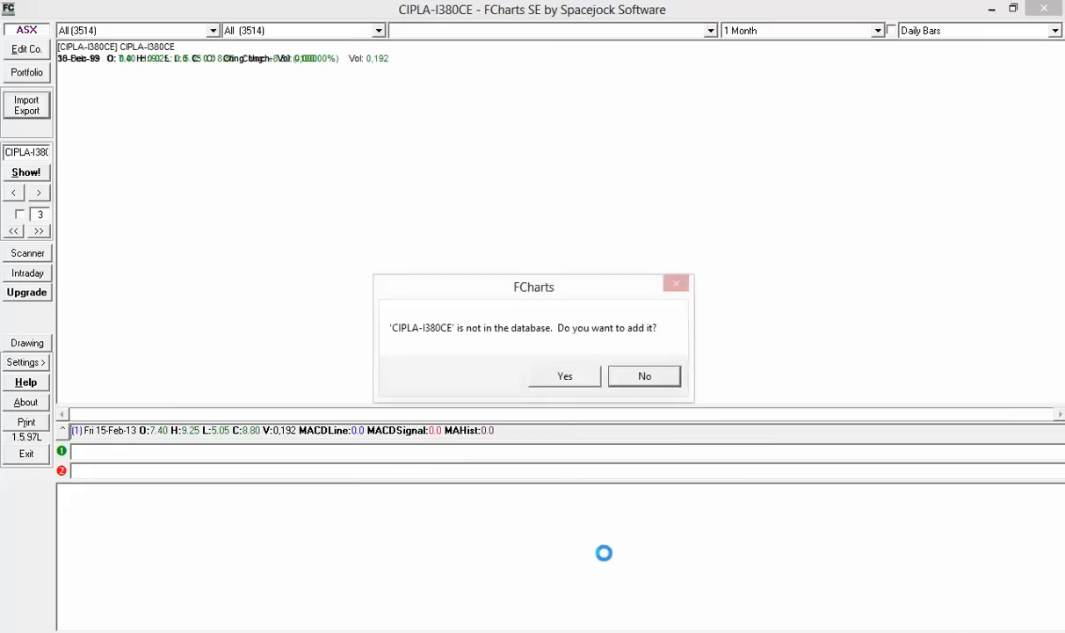
left_click(567, 376)
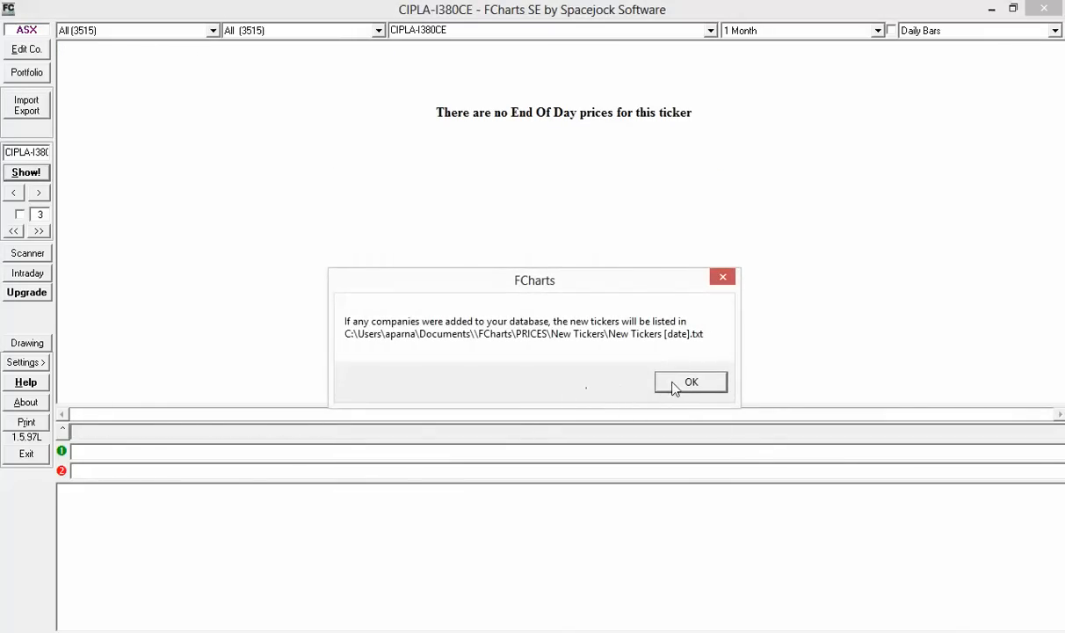
left_click(681, 383)
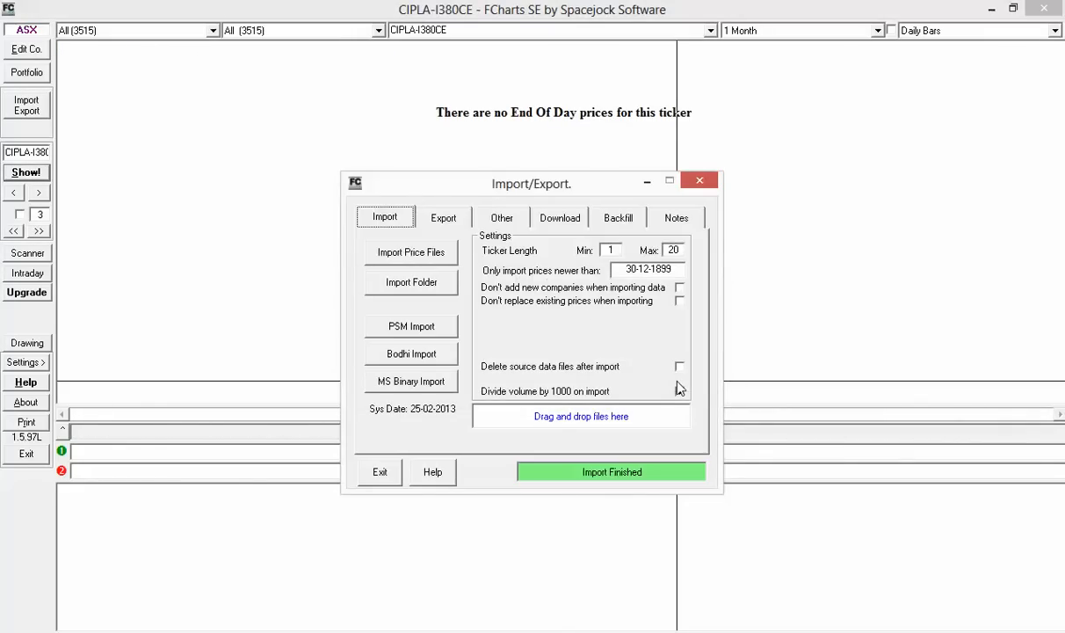
left_click(679, 390)
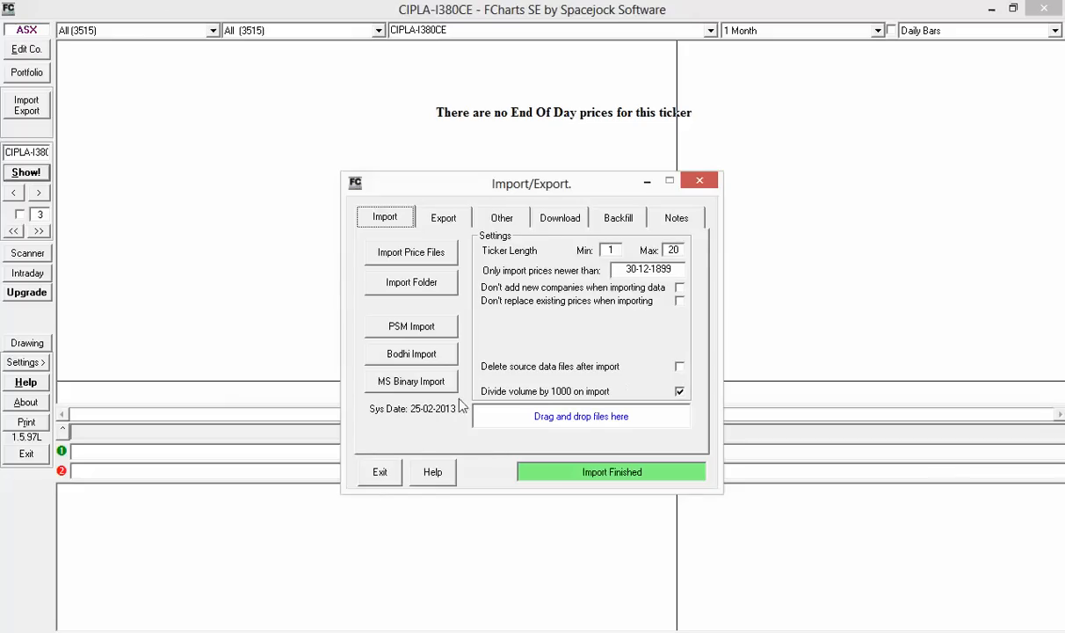
Close the import window, keep daily bars, and view ticker 961733 and then 934847
left_click(380, 472)
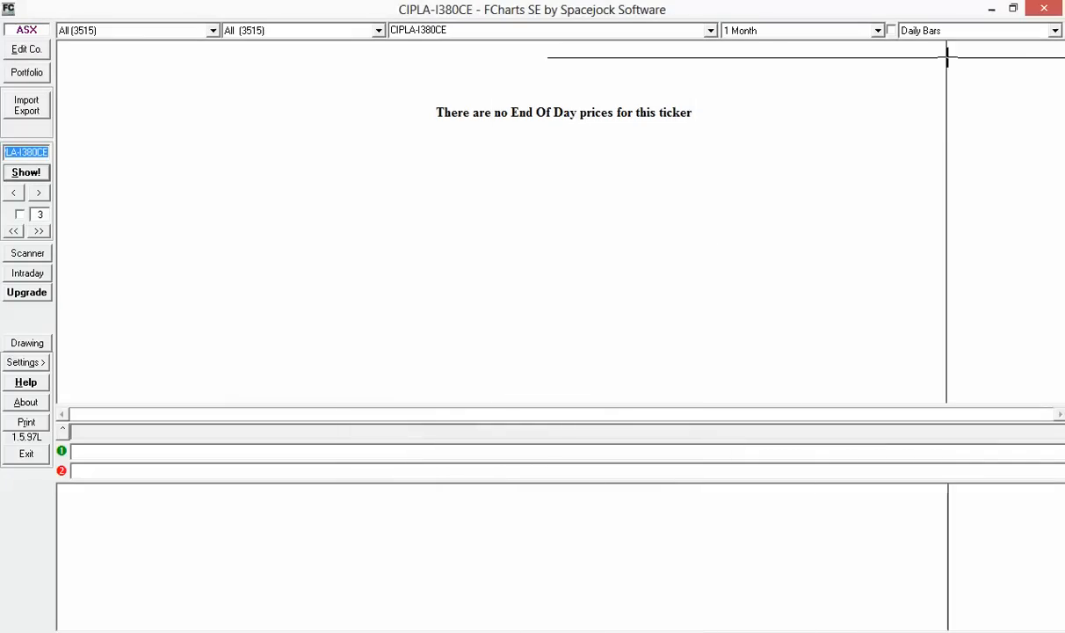
left_click(967, 33)
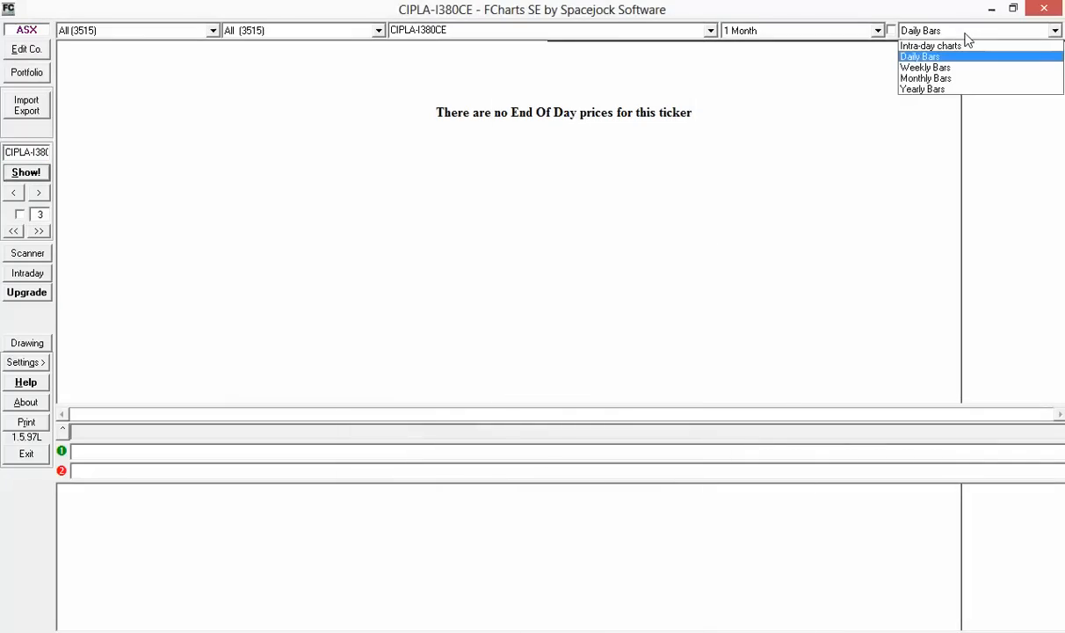
left_click(967, 39)
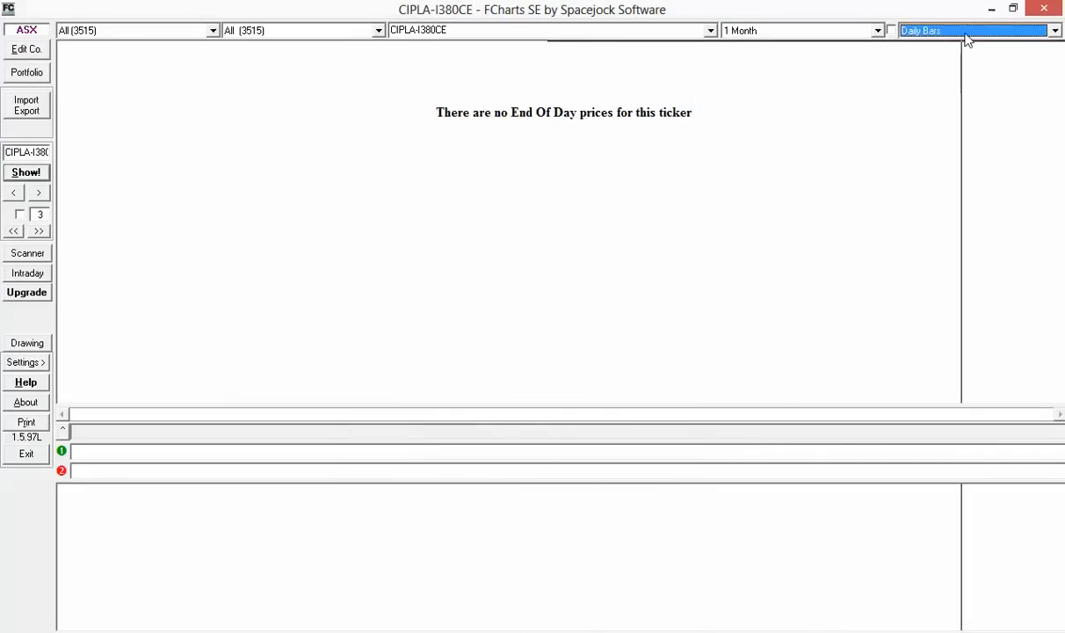
left_click(712, 31)
left_click(637, 97)
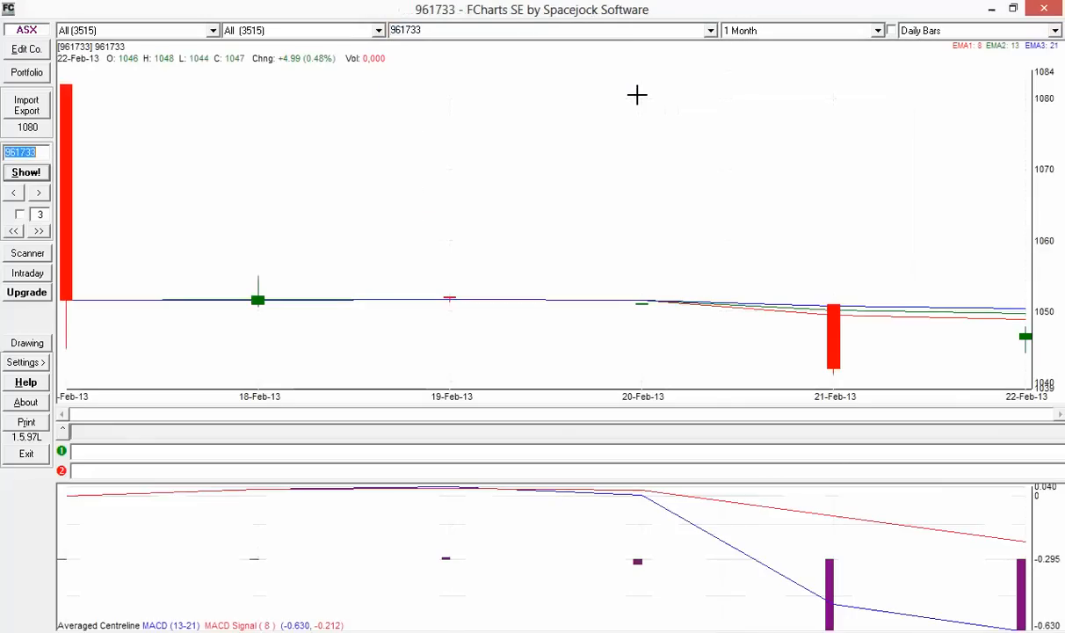
left_click(711, 31)
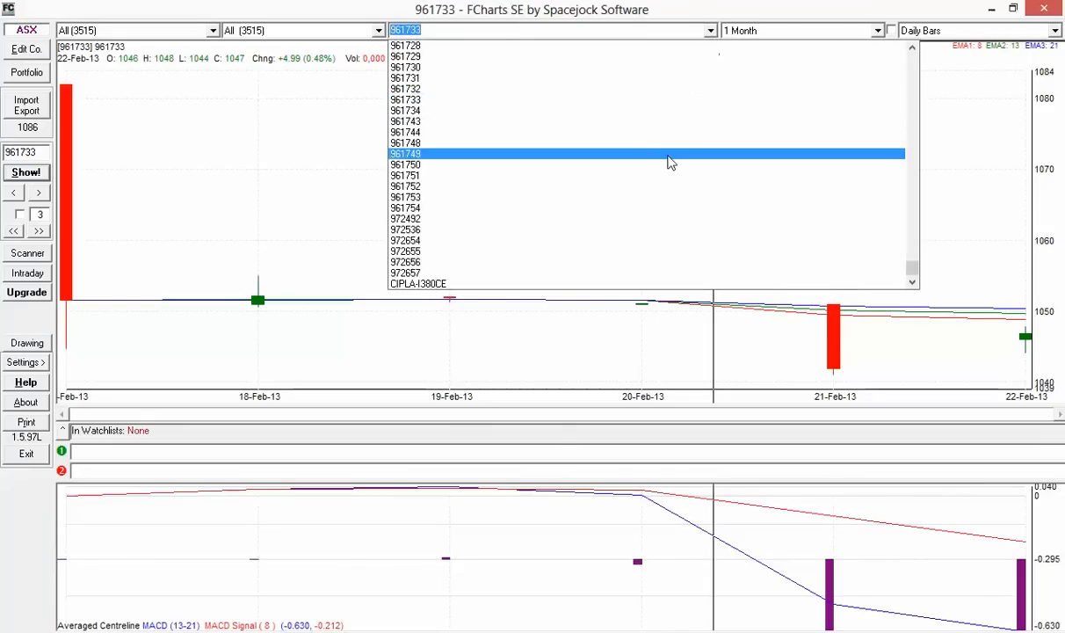
scroll(668, 157, "up", 15)
left_click(668, 156)
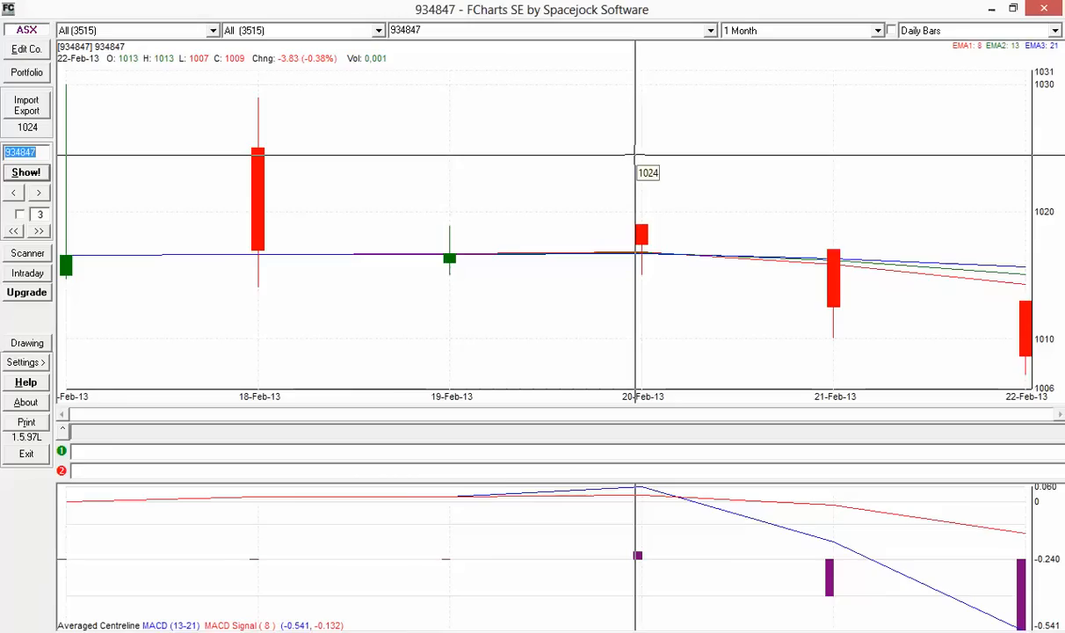
Import the Nse_Cash_Market bhav CSV files for 15–22 Feb 2013 and close the import window
left_click(548, 163)
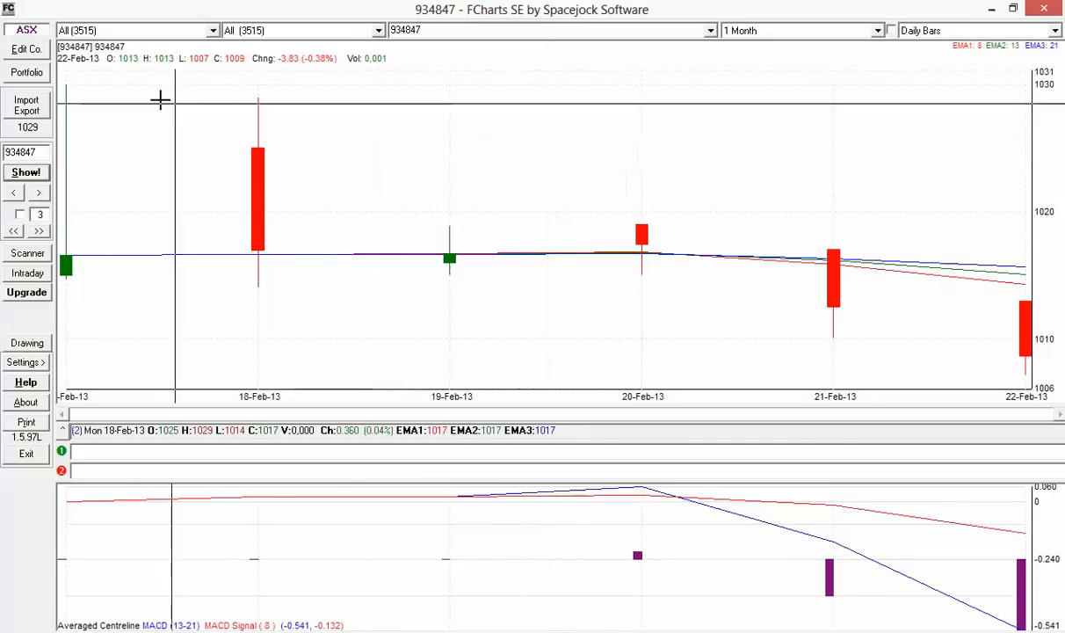
left_click(34, 108)
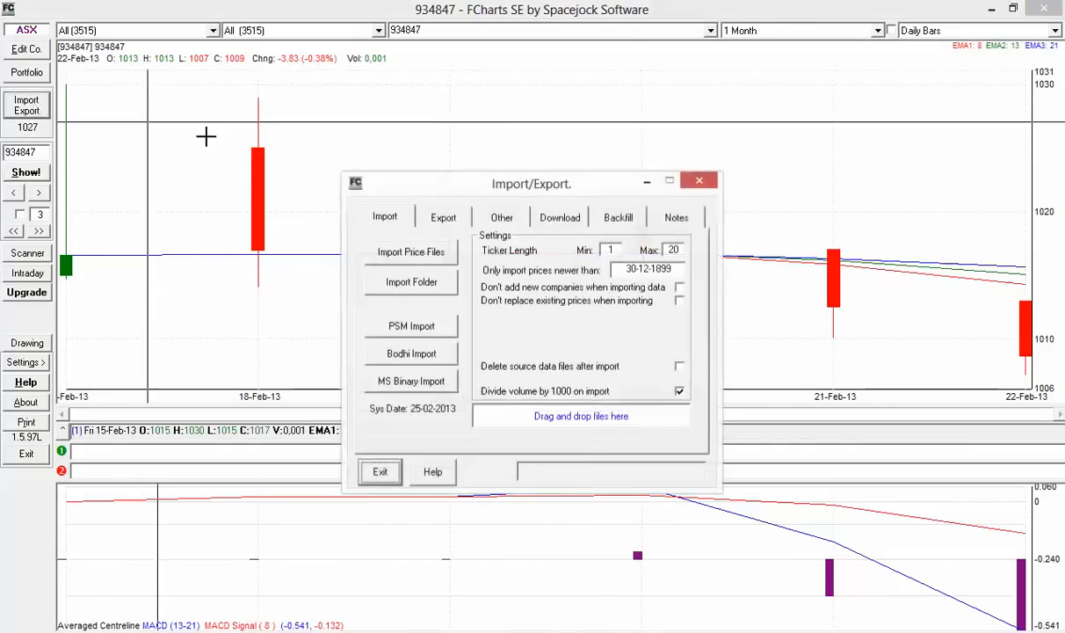
left_click(418, 255)
left_click(518, 431)
scroll(519, 422, "down", 6)
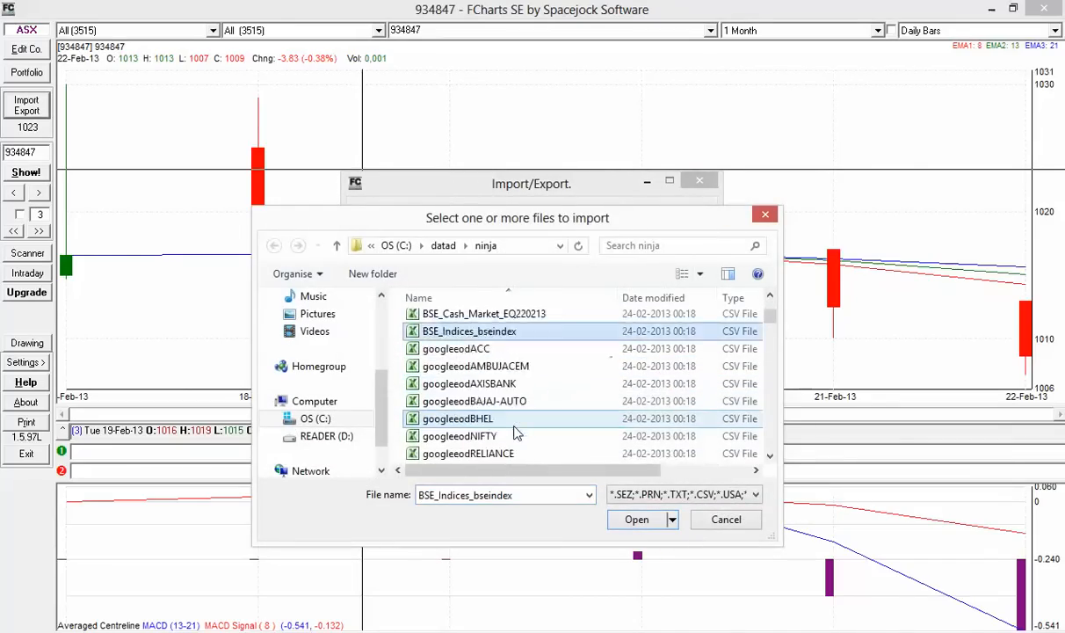
scroll(517, 431, "down", 7)
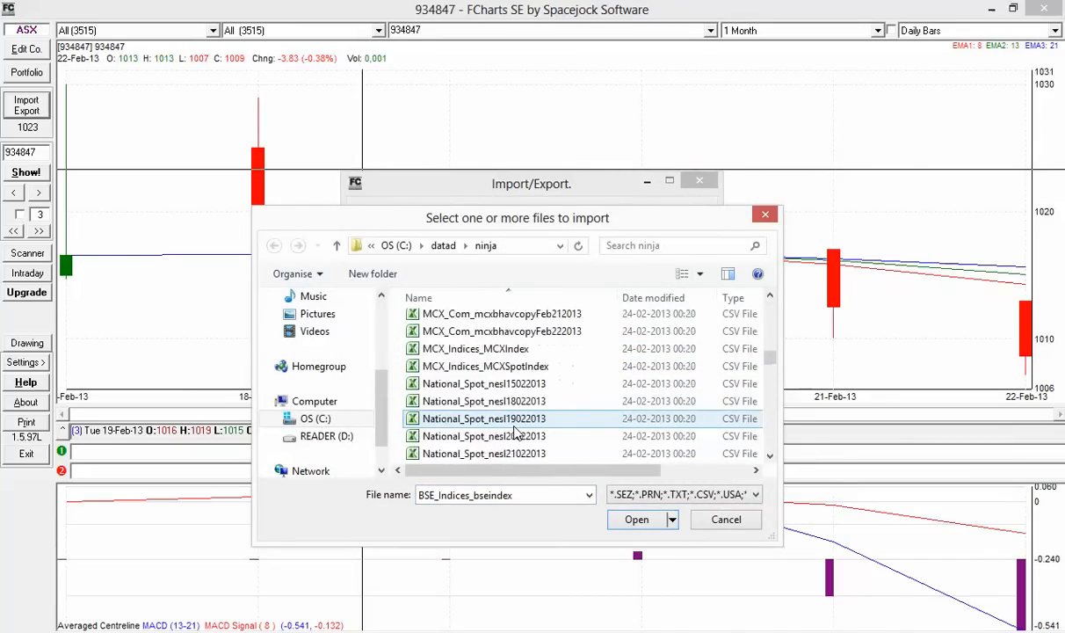
scroll(516, 436, "down", 2)
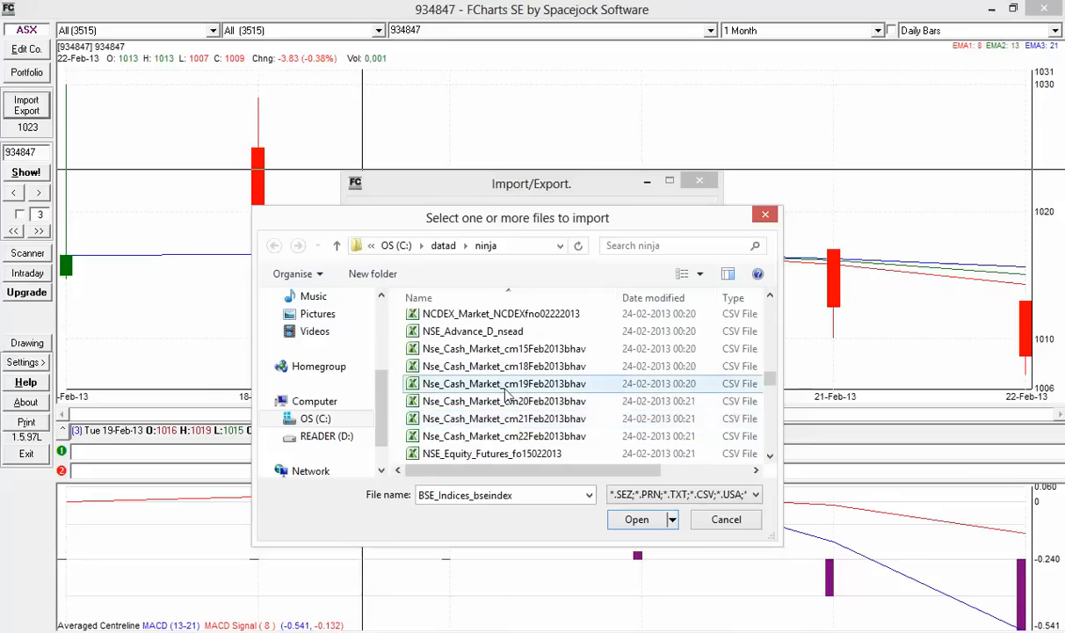
left_click(516, 351)
key("shift+Down")
key("shift+Down")
key("shift+Down")
key("shift+Down")
key("shift+Down")
key("shift+Down")
key("shift+Down")
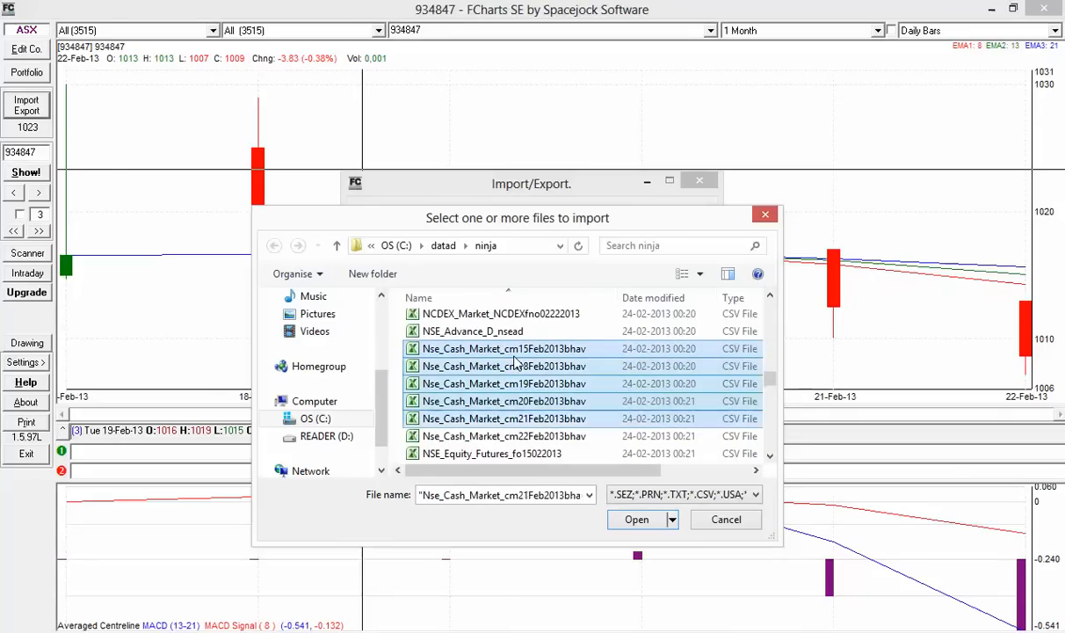
key("shift+Up")
key("shift+Up")
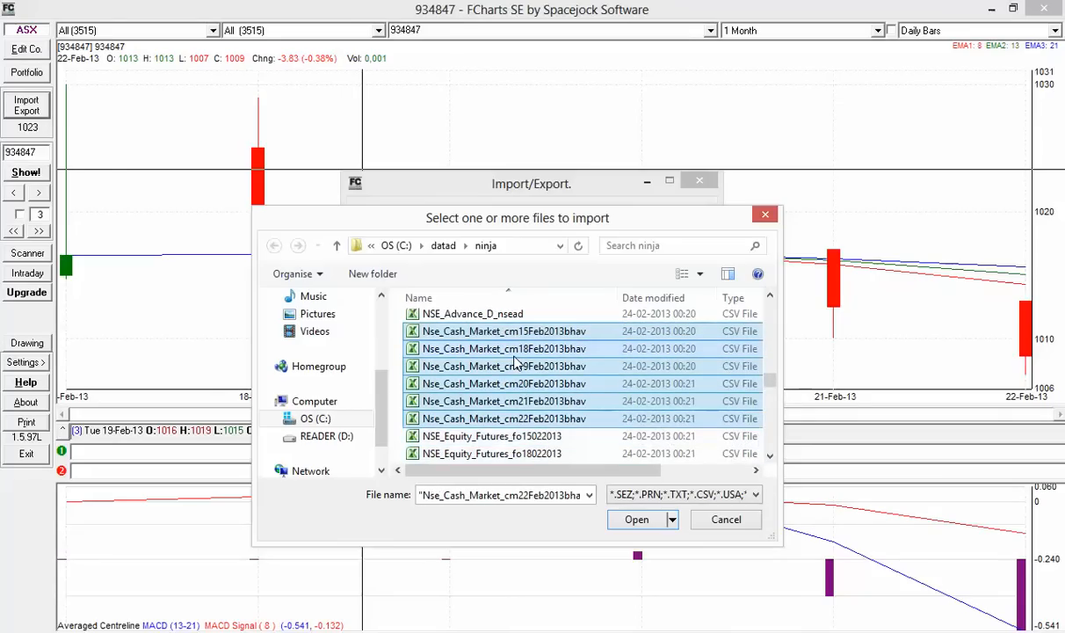
left_click(648, 520)
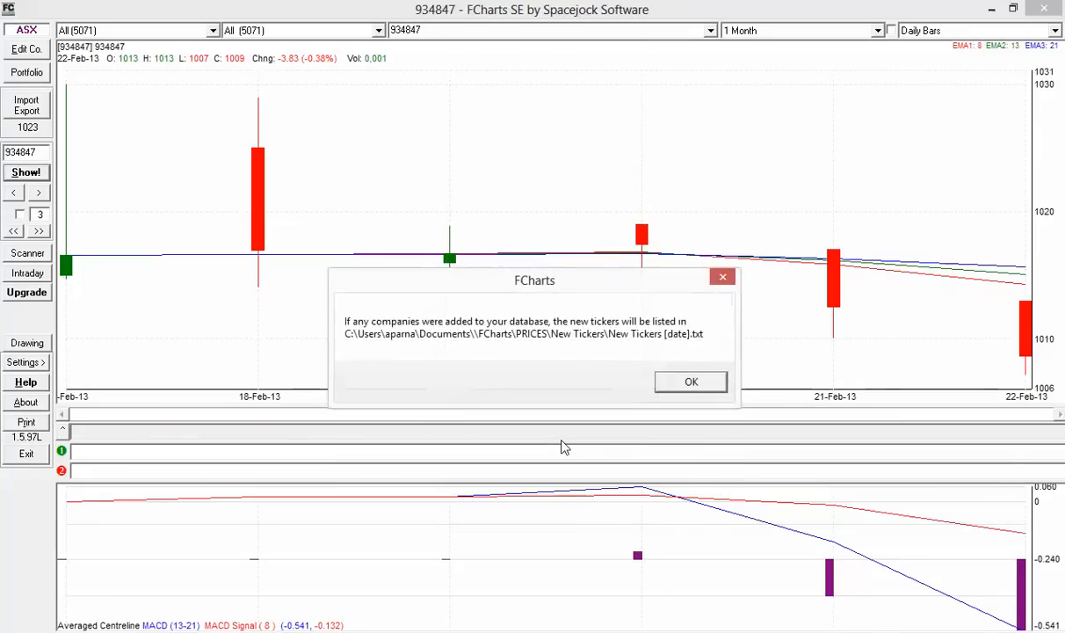
left_click(685, 380)
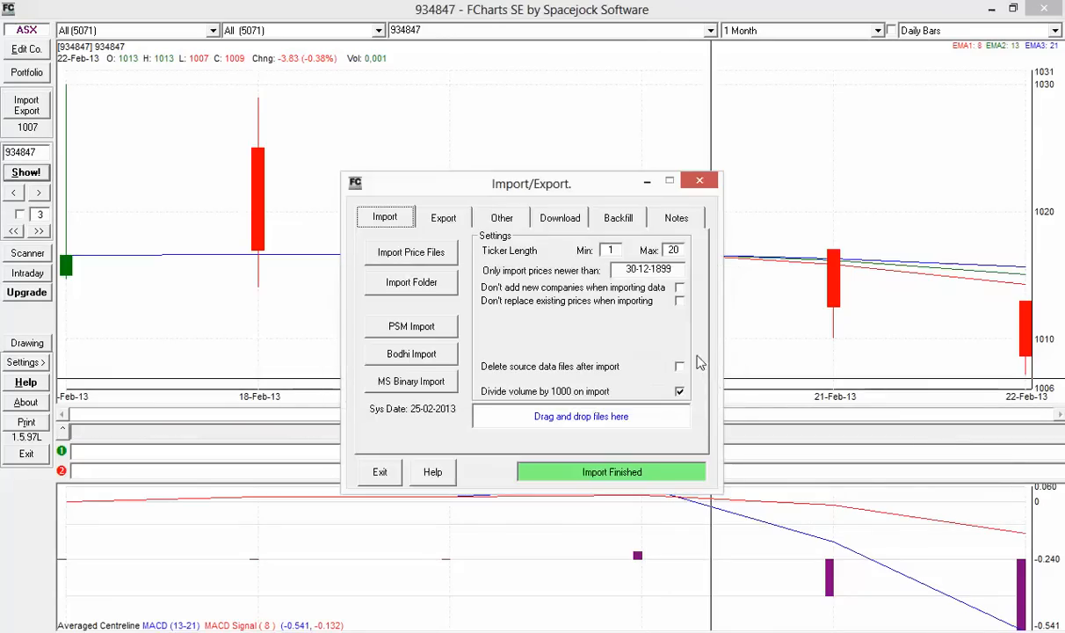
left_click(379, 472)
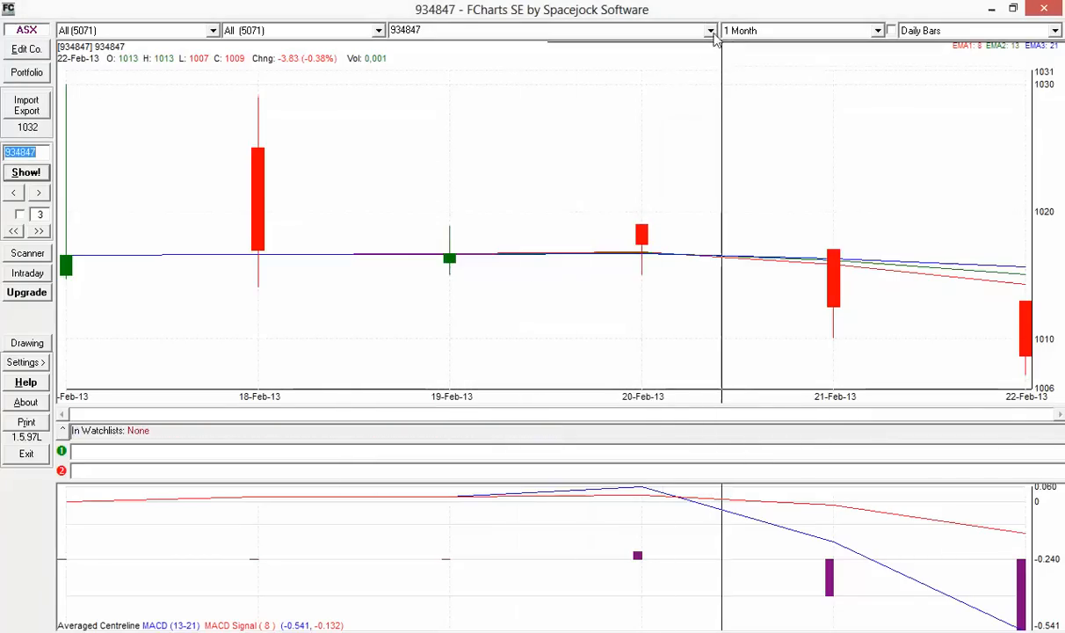
Display the TATACOFFEE daily chart, then the THEBYKE daily chart
left_click(709, 31)
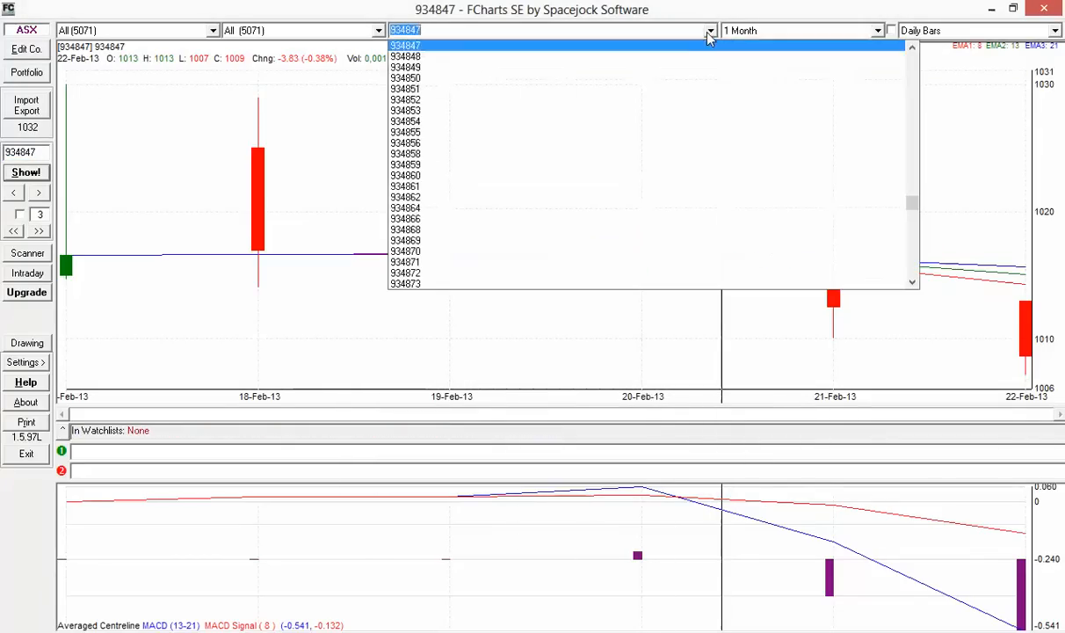
left_click(914, 232)
left_click_drag(914, 232, 915, 257)
left_click(685, 223)
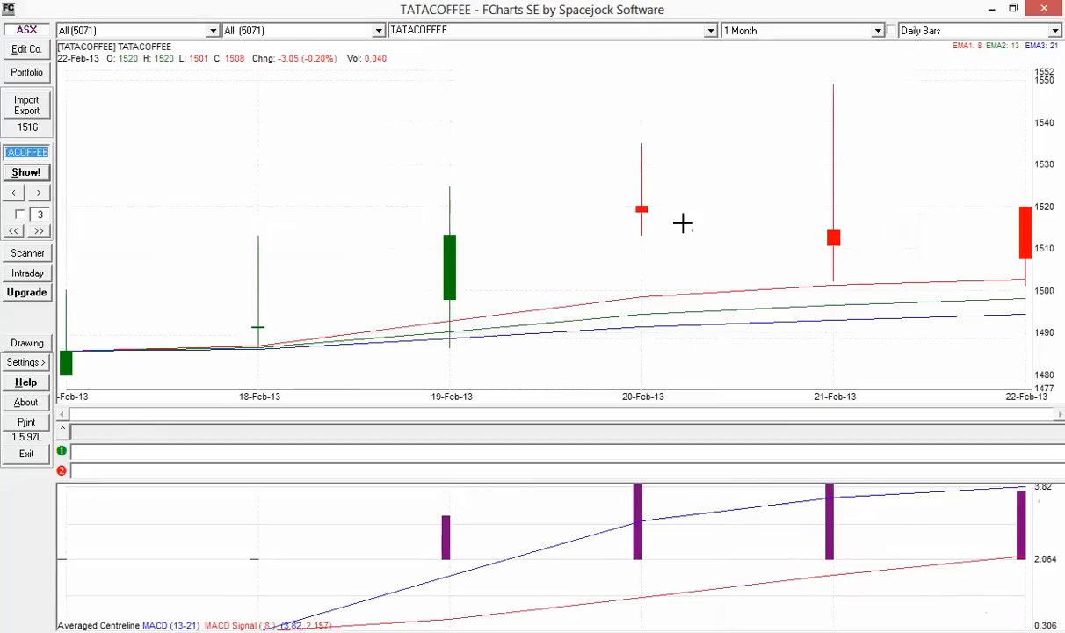
left_click(673, 31)
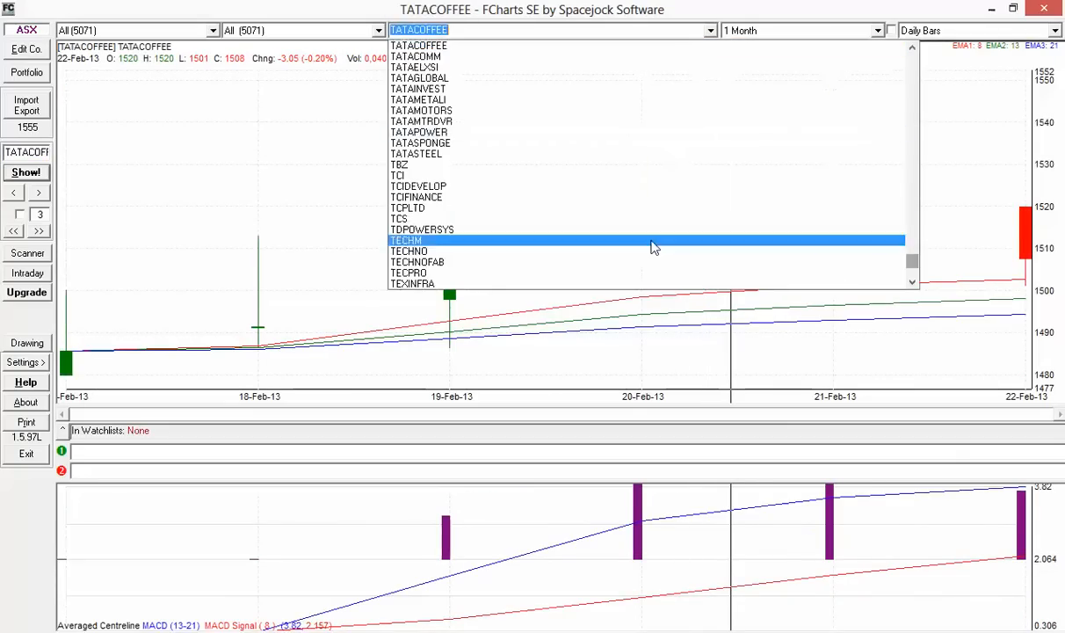
scroll(625, 287, "down", 3)
left_click(570, 253)
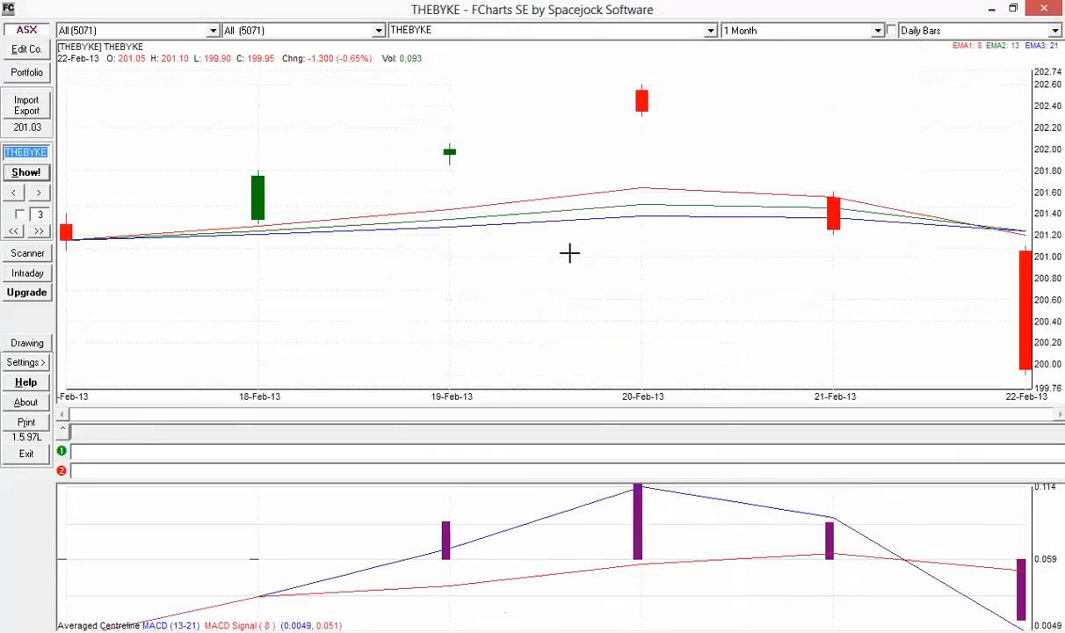
left_click(34, 107)
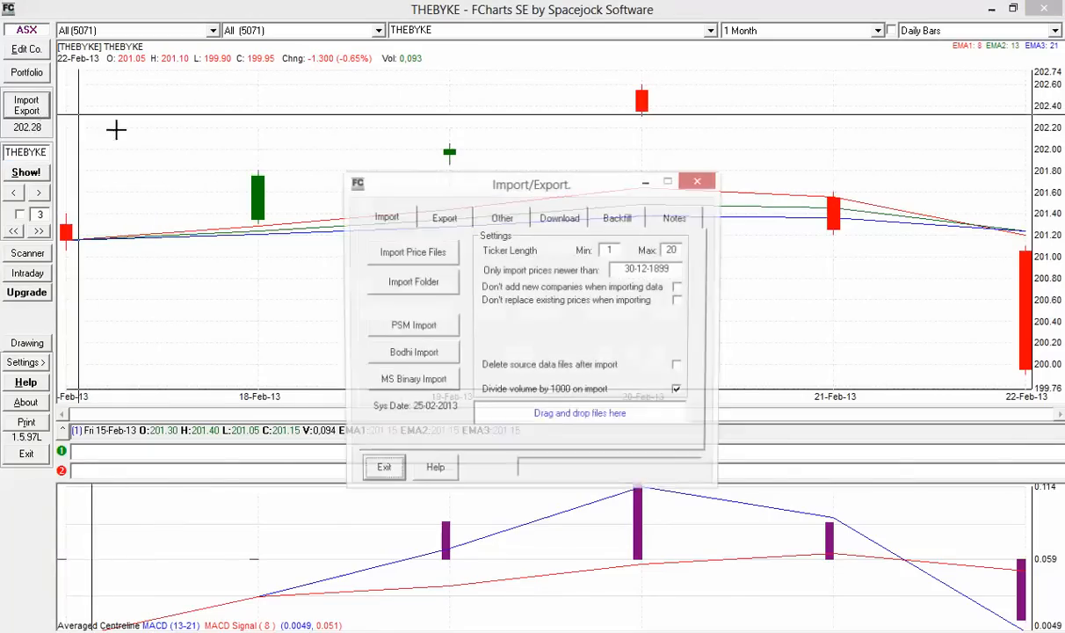
Import only the googleieod_1min Google intraday CSV files and close the import window when finished
left_click(435, 253)
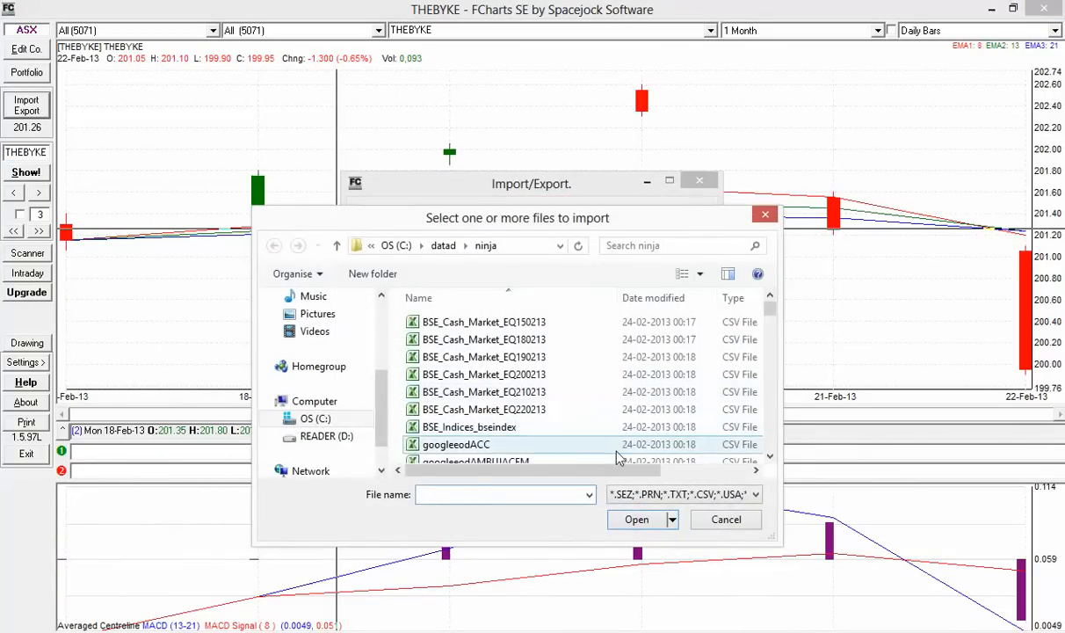
left_click(616, 446)
scroll(615, 448, "down", 4)
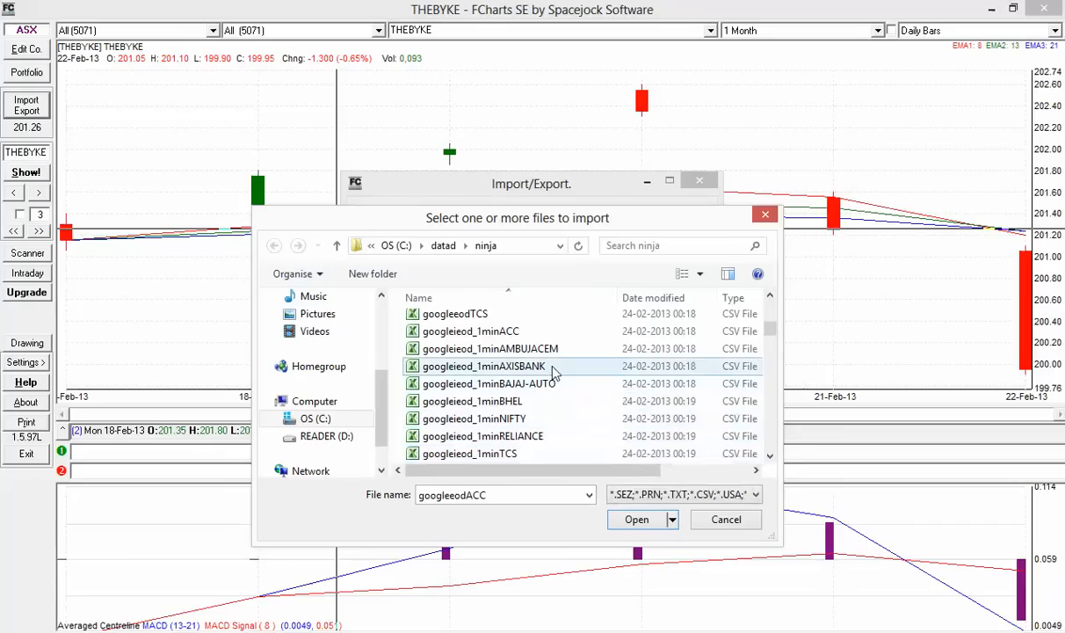
left_click(545, 332)
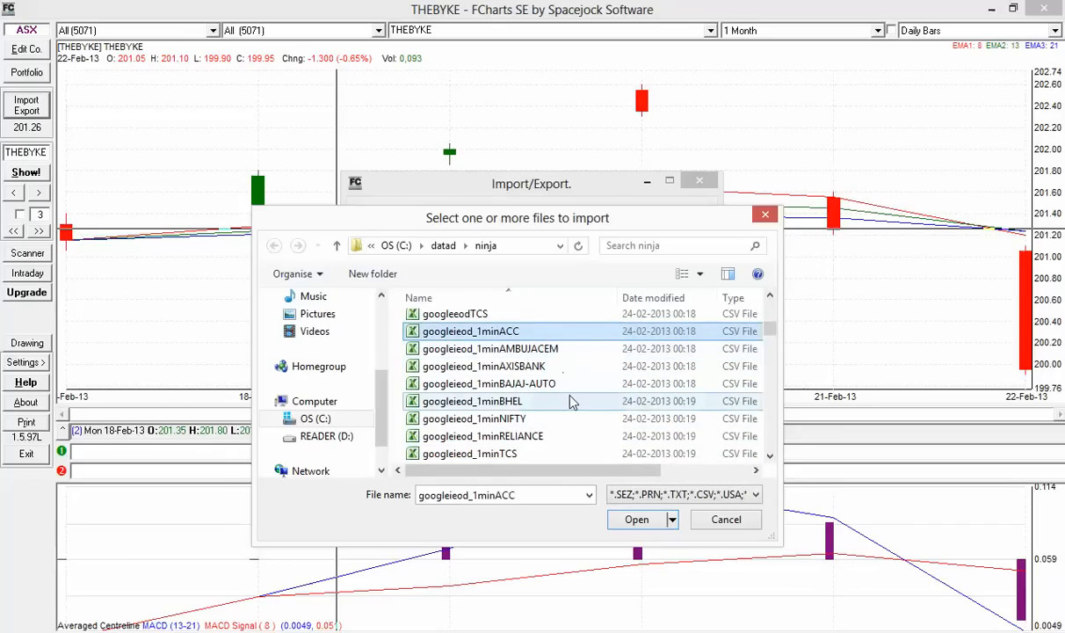
key("shift+Down")
key("shift+Down")
key("shift+Down")
key("shift+Down")
key("shift+Down")
key("shift+Down")
key("shift+Down")
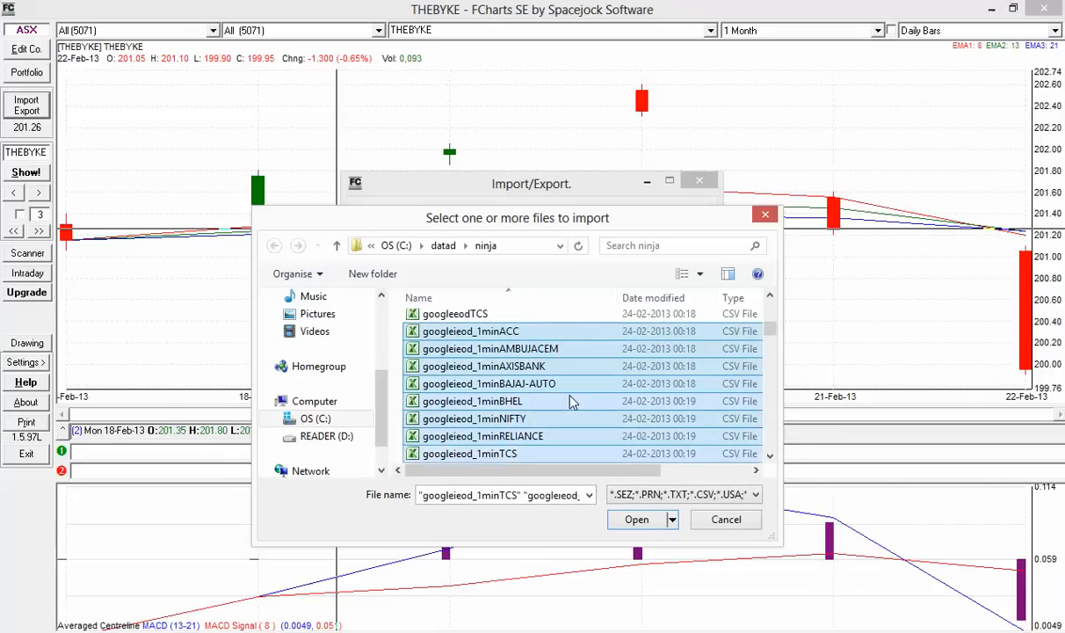
key("shift+Down")
key("shift+Down")
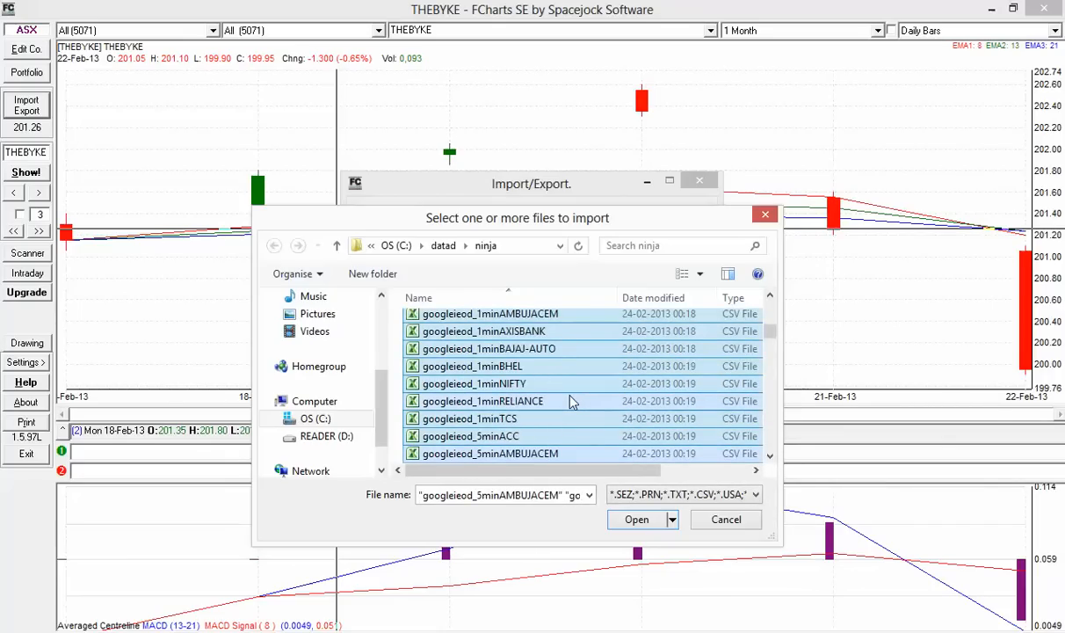
key("shift+Down")
key("shift+Up")
key("shift+Up")
key("shift+Up")
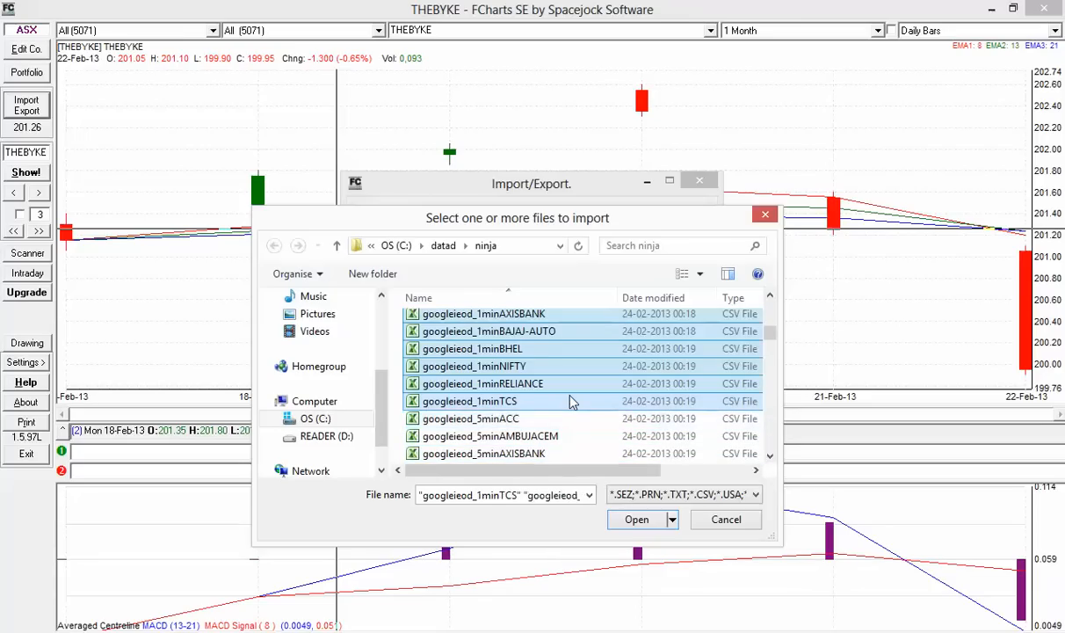
key("shift+Up")
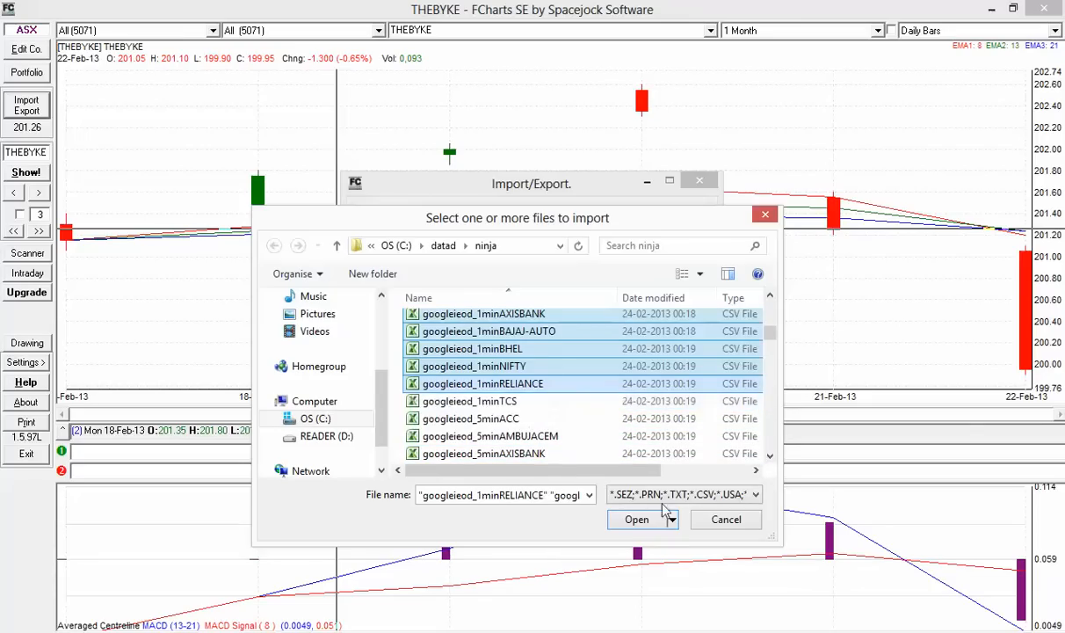
left_click(635, 518)
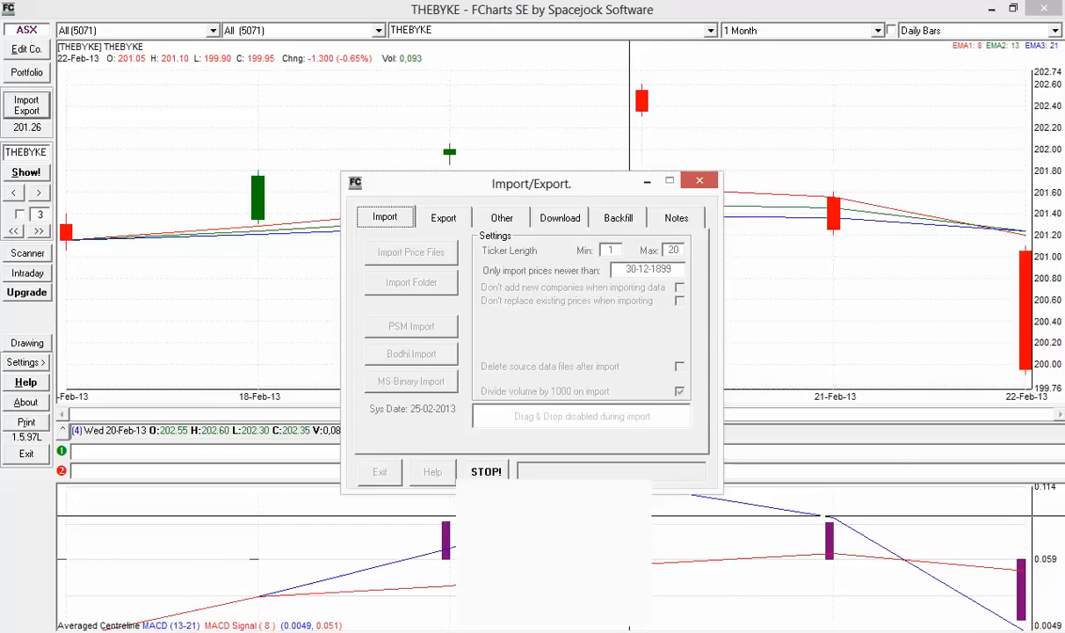
key("alt+Tab")
key("alt+Tab")
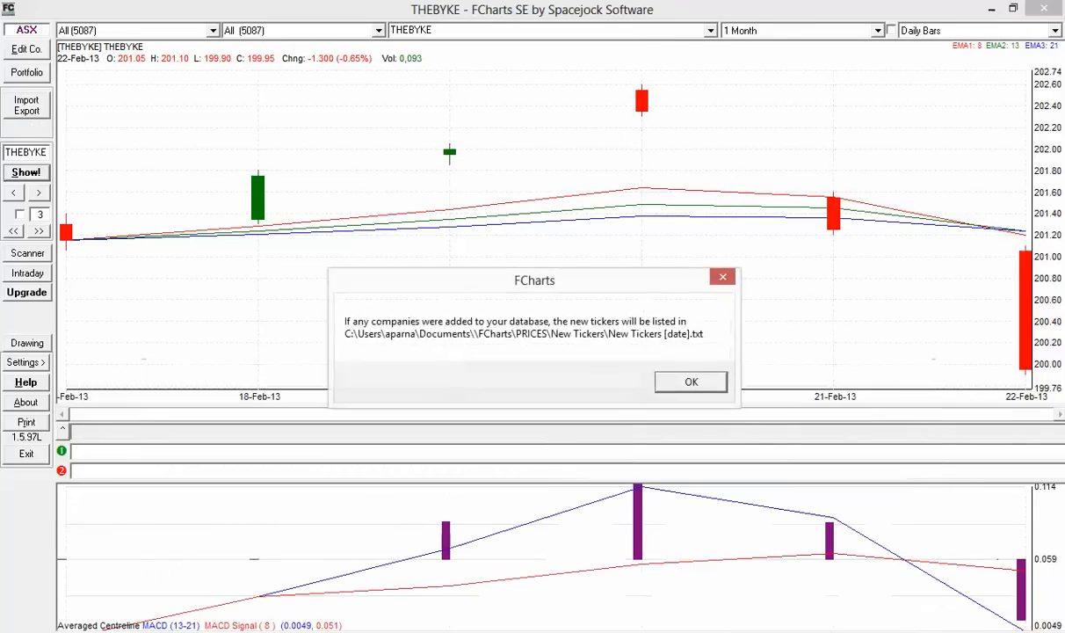
left_click(692, 383)
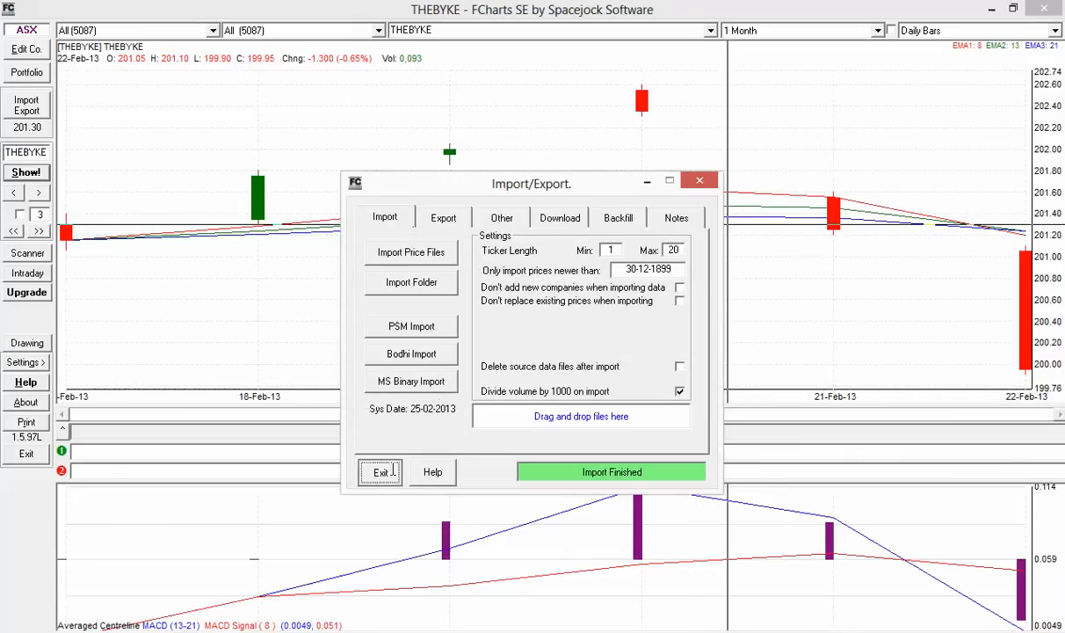
left_click(393, 472)
Switch the chart to intraday 5-minute bars and view NIFTY, then NMDC
left_click(1058, 30)
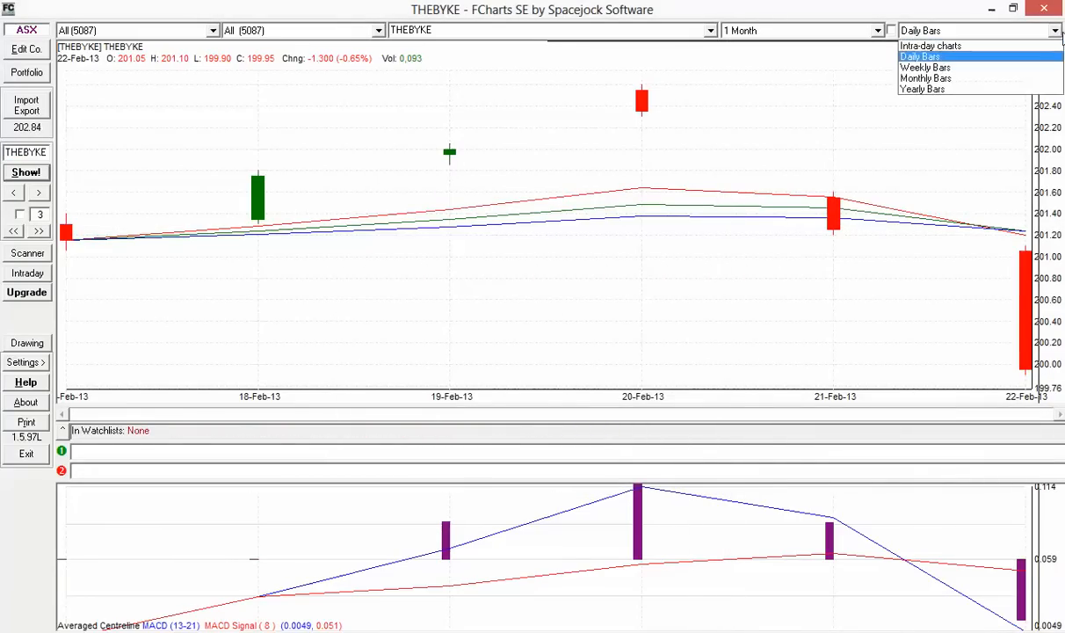
left_click(984, 45)
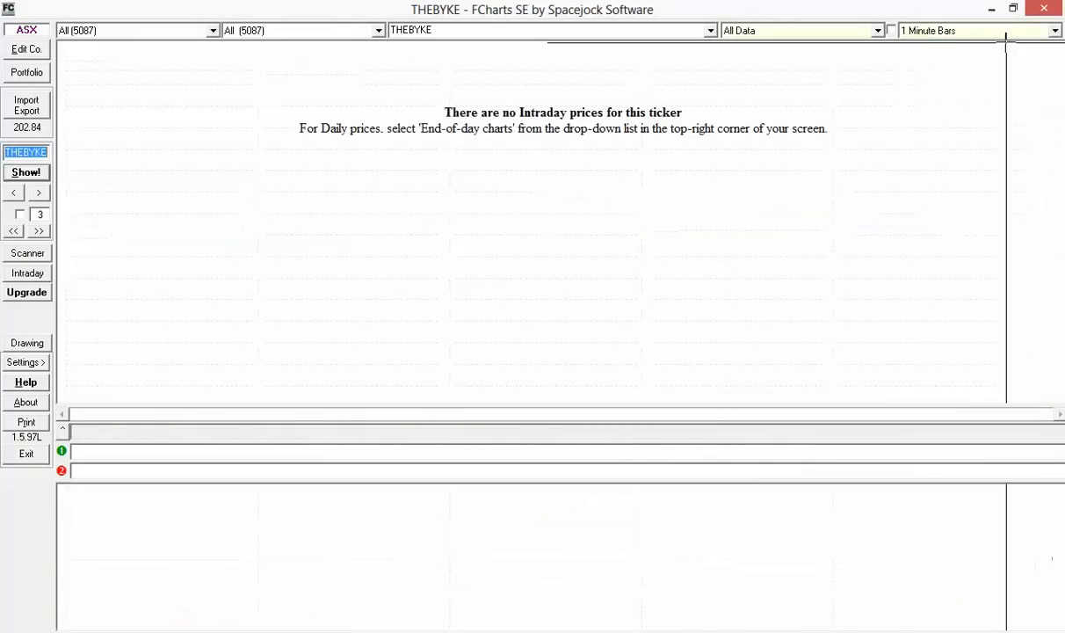
left_click(1005, 32)
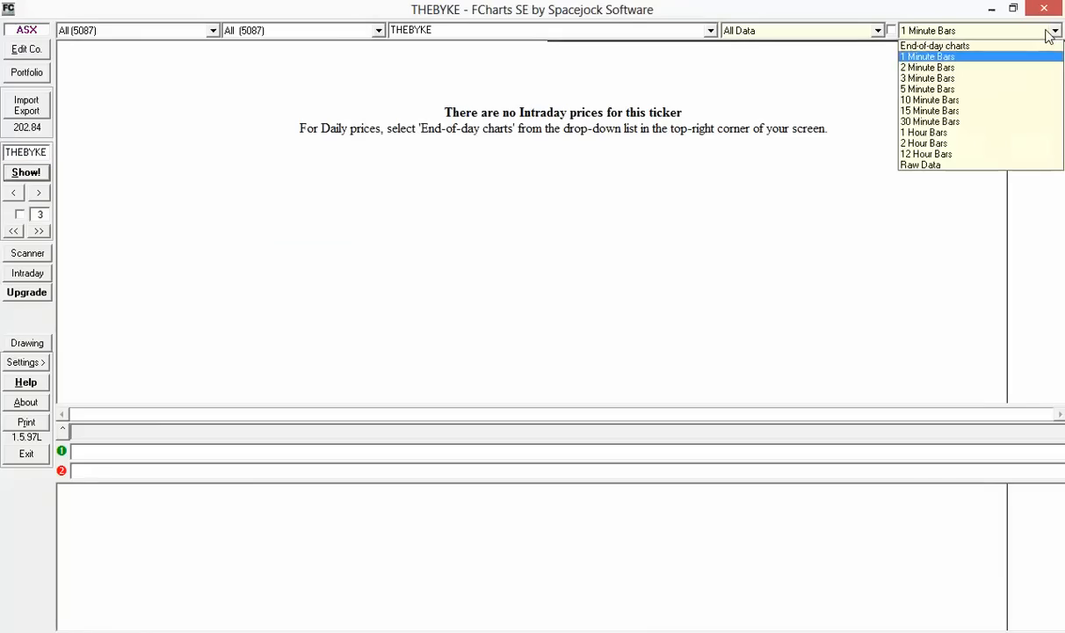
left_click(984, 89)
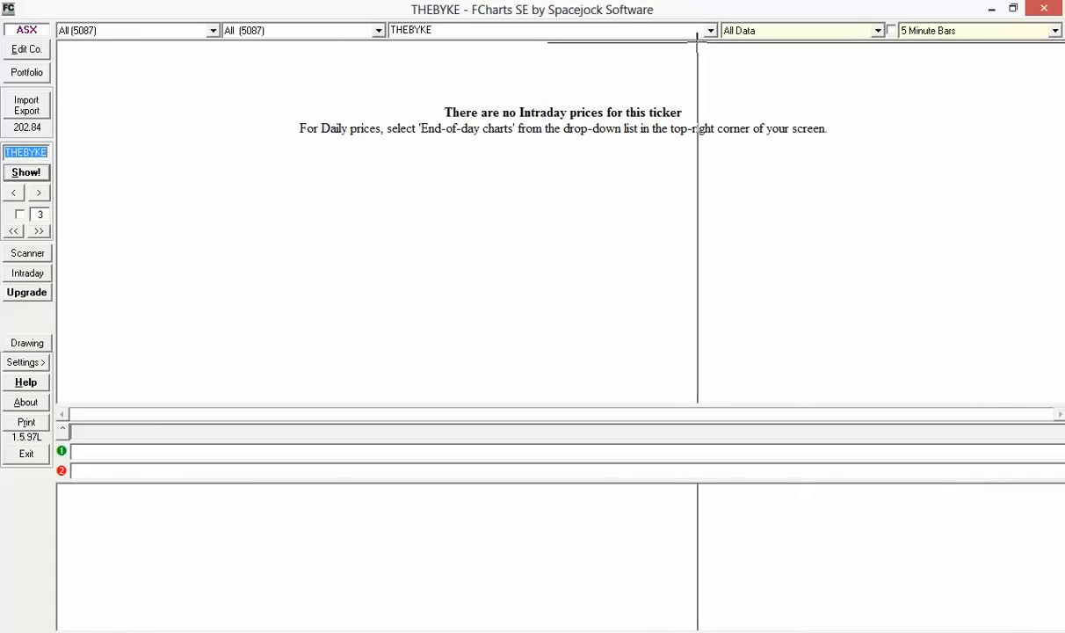
left_click(712, 31)
scroll(715, 152, "up", 10)
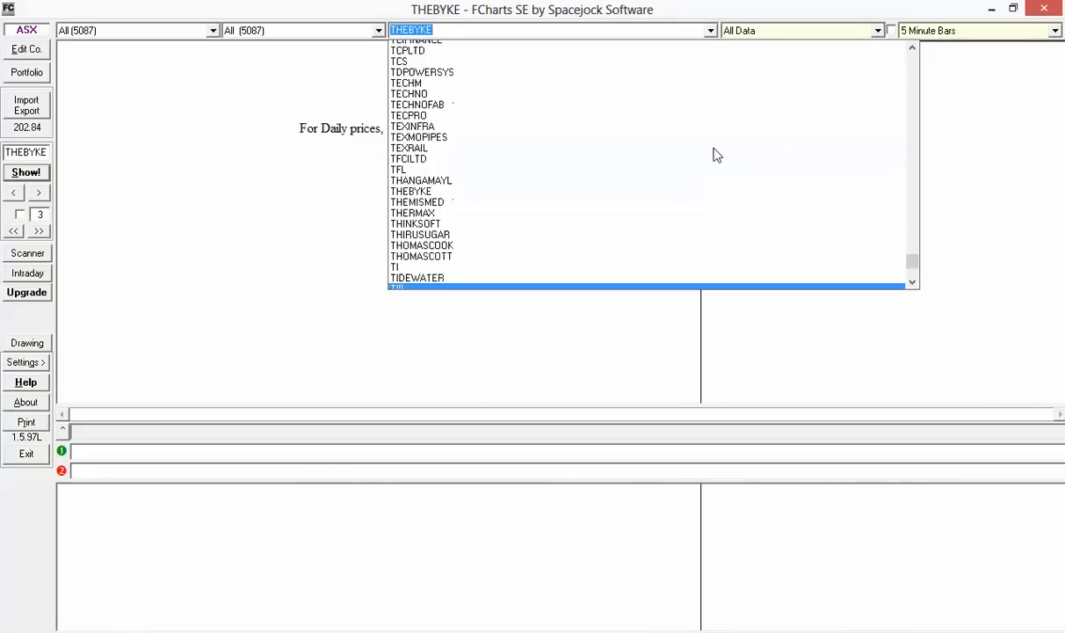
scroll(716, 155, "up", 9)
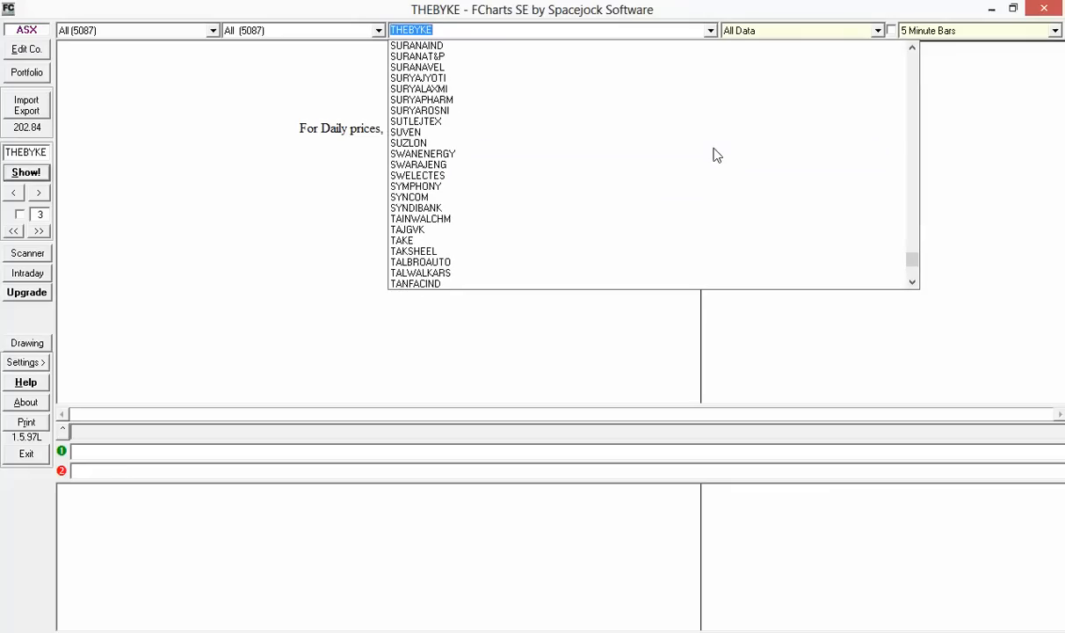
type("ni")
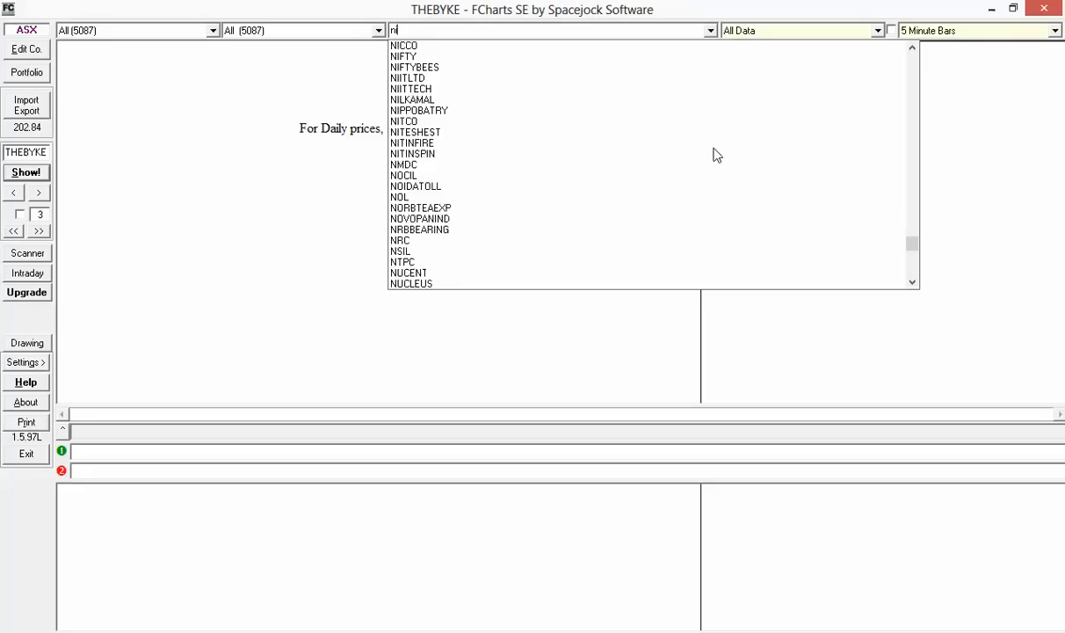
left_click(637, 58)
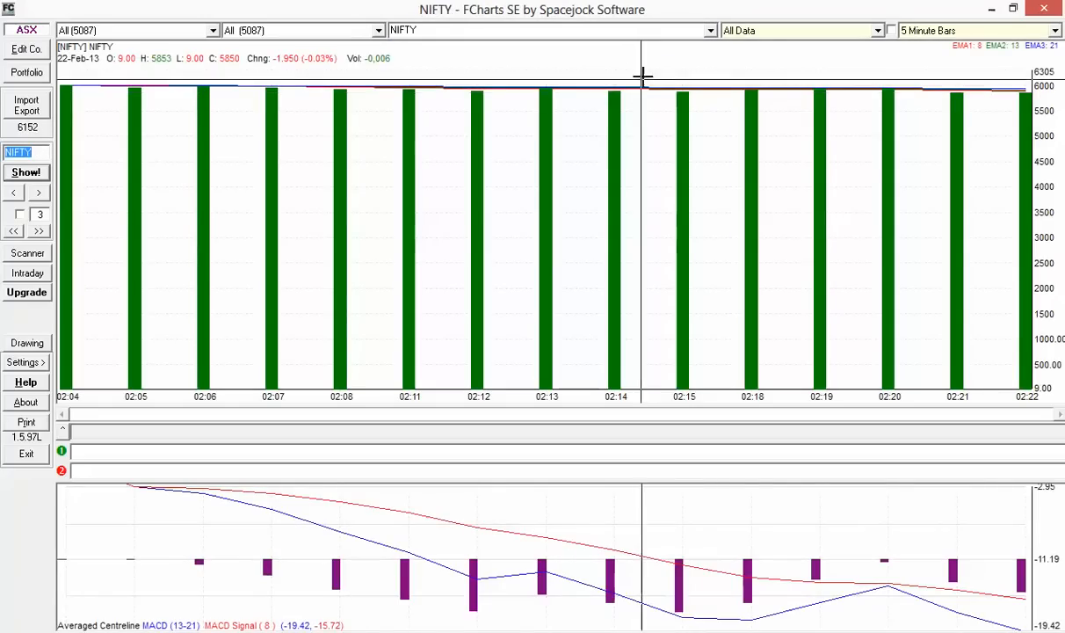
left_click(709, 33)
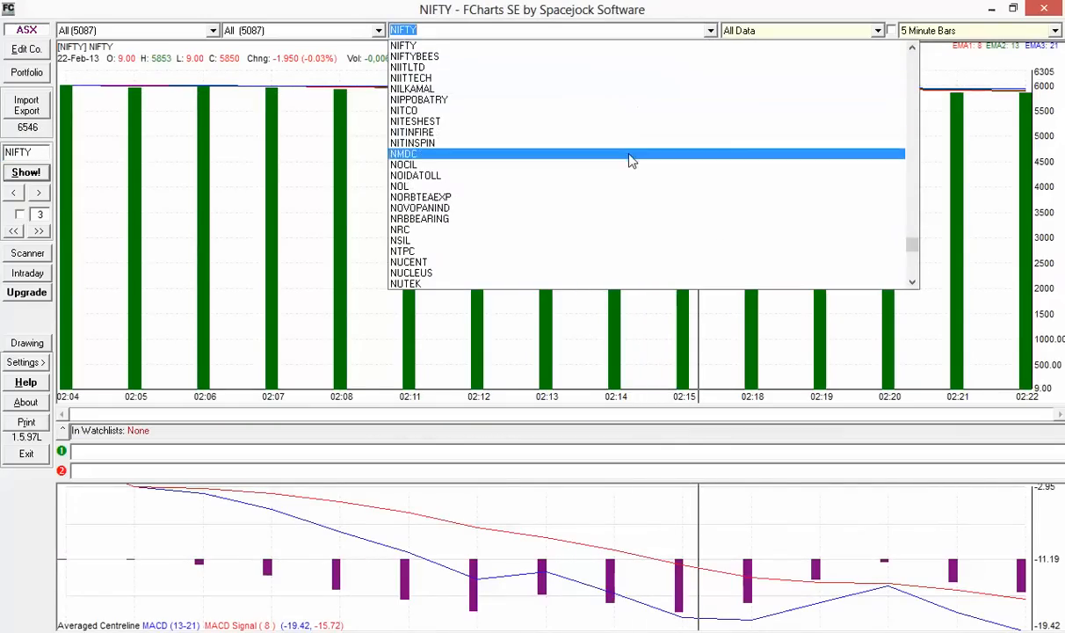
left_click(630, 154)
Load the TCS chart and try 1-minute, then 3-minute bars
left_click(709, 30)
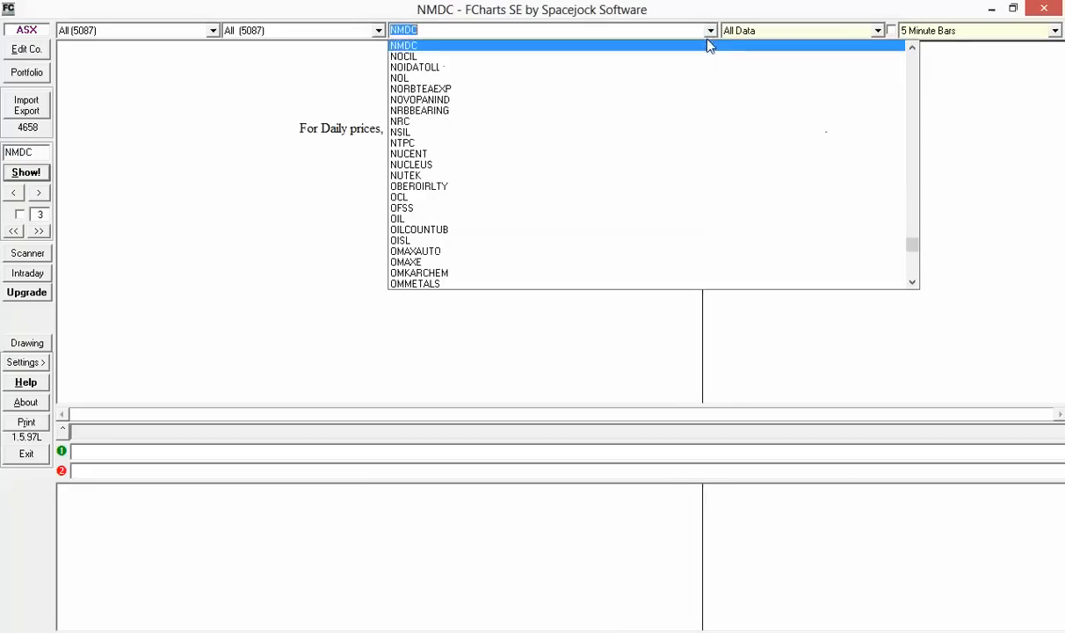
scroll(621, 199, "down", 7)
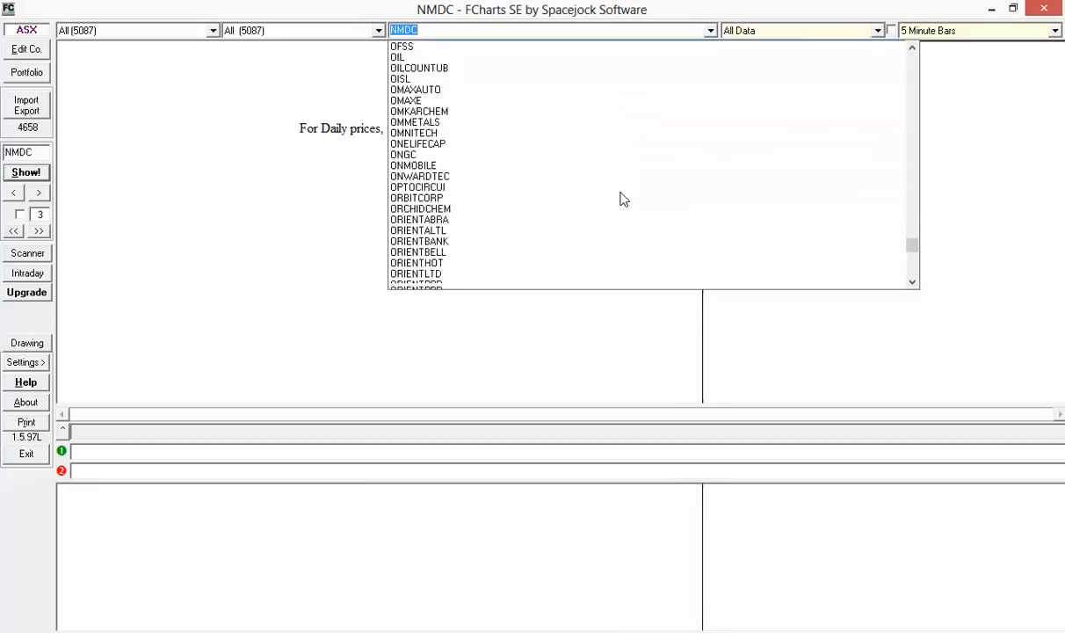
type("t")
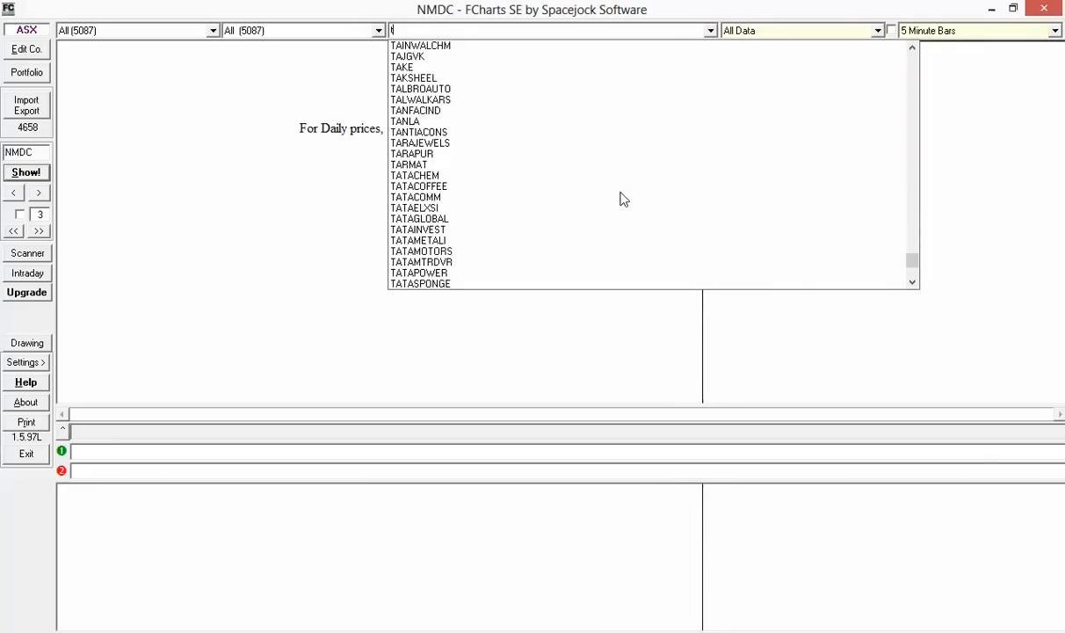
type("c")
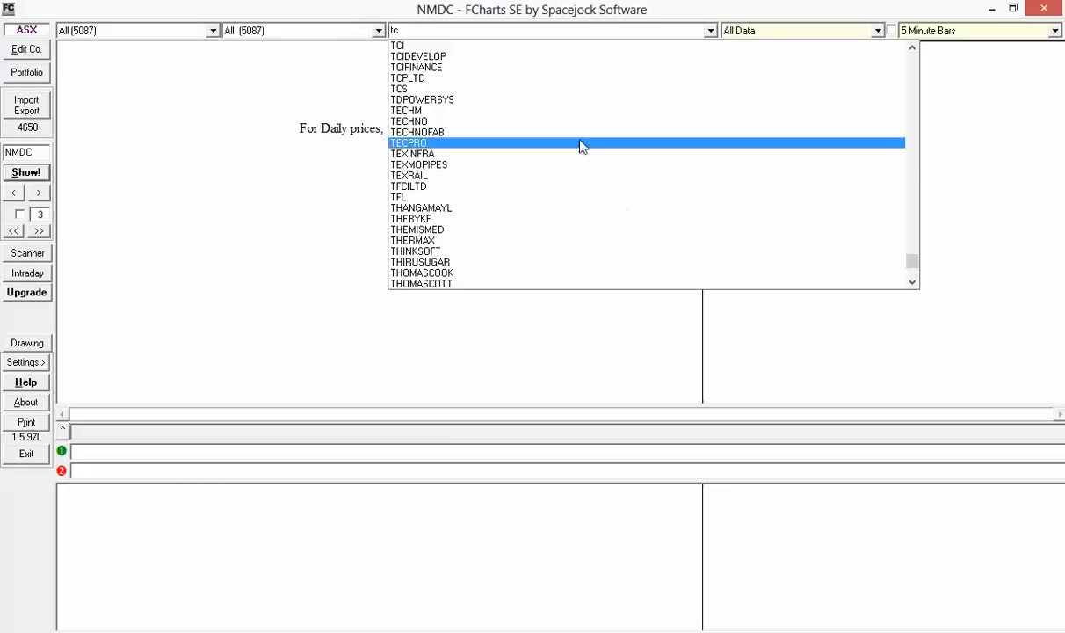
left_click(585, 91)
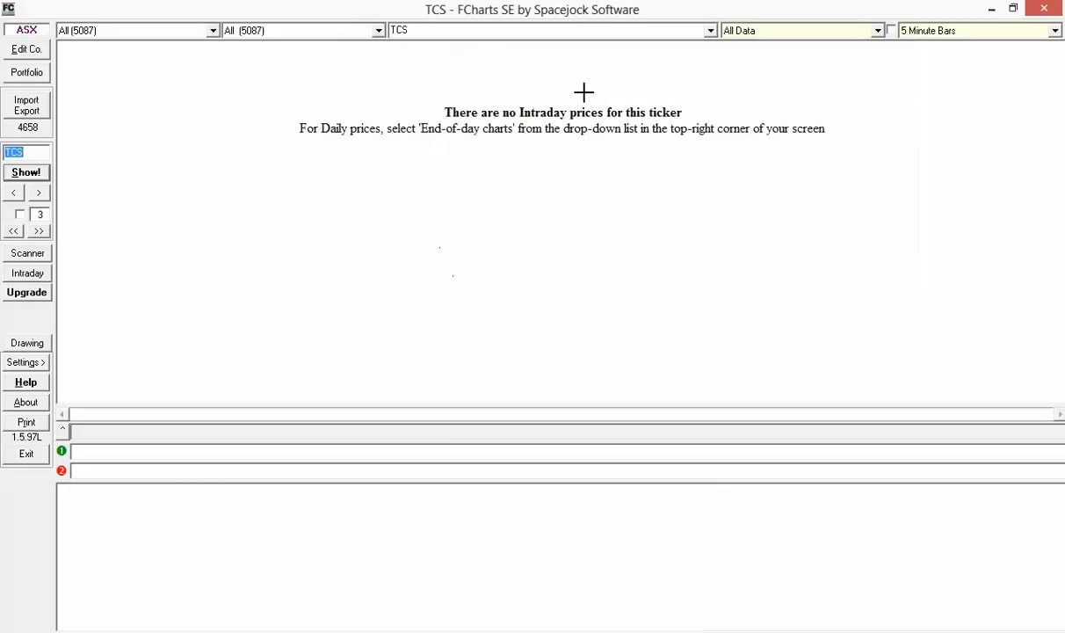
left_click(947, 39)
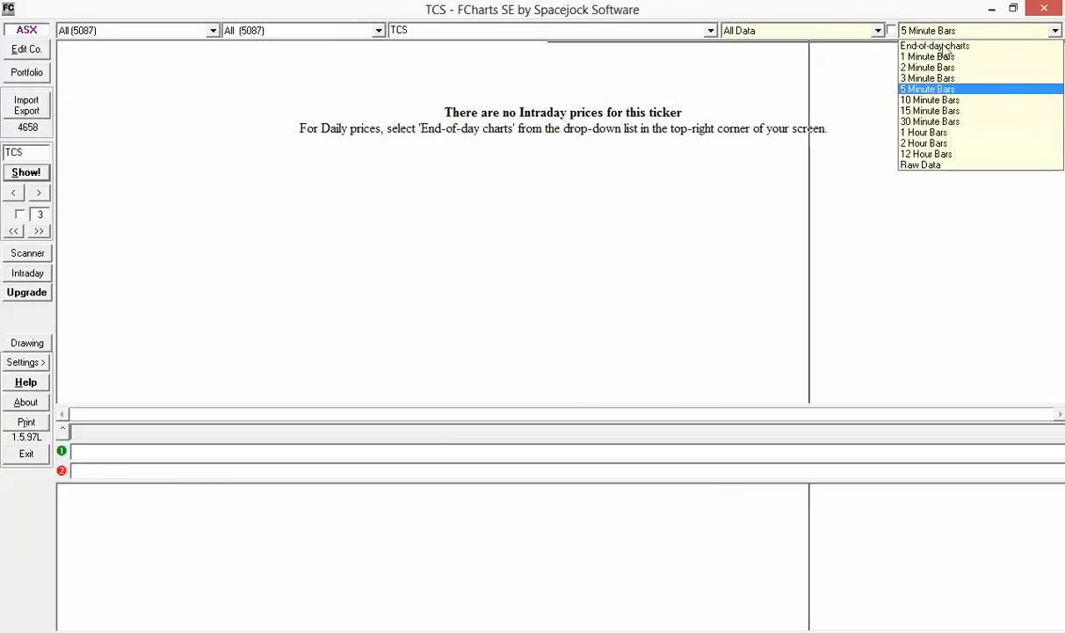
left_click(930, 54)
left_click(931, 39)
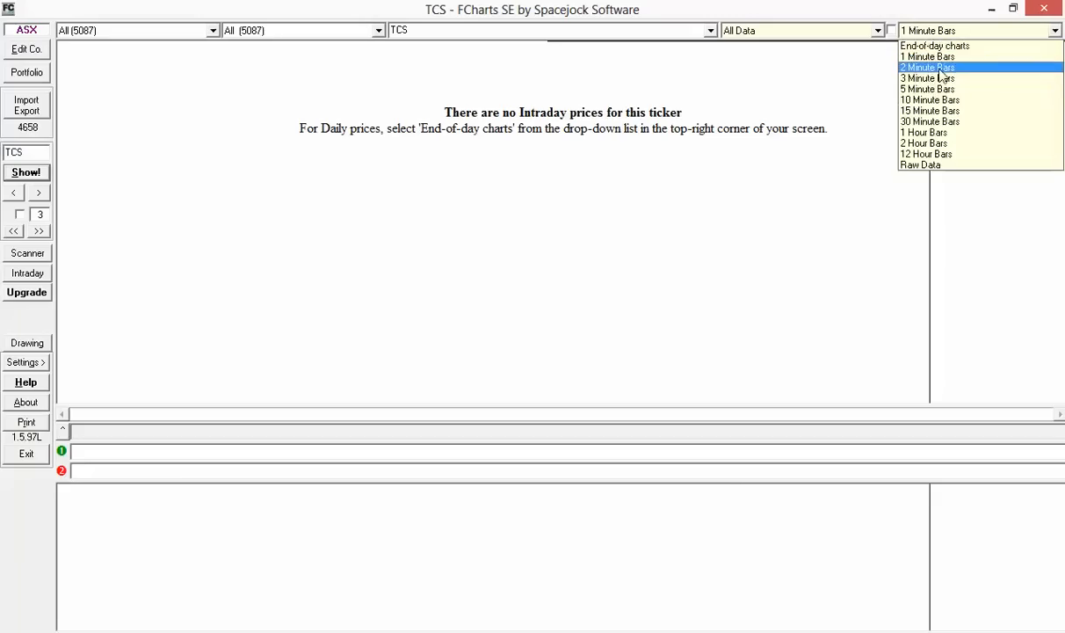
left_click(925, 76)
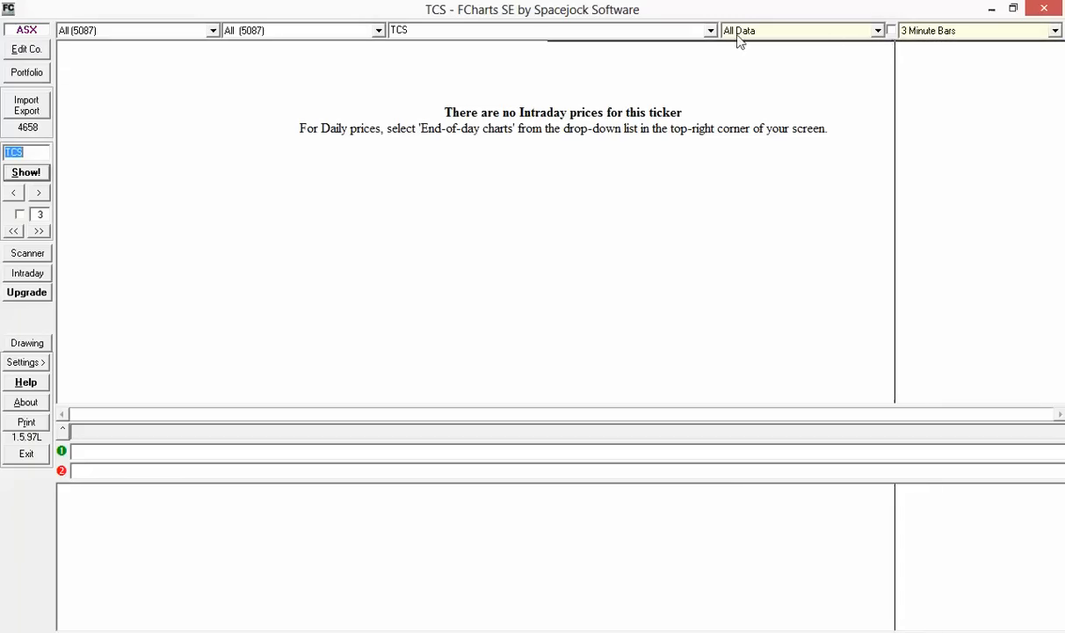
Load BAJAJ-AUTO and settle on 1-minute bars showing all data
left_click(695, 31)
type("baj")
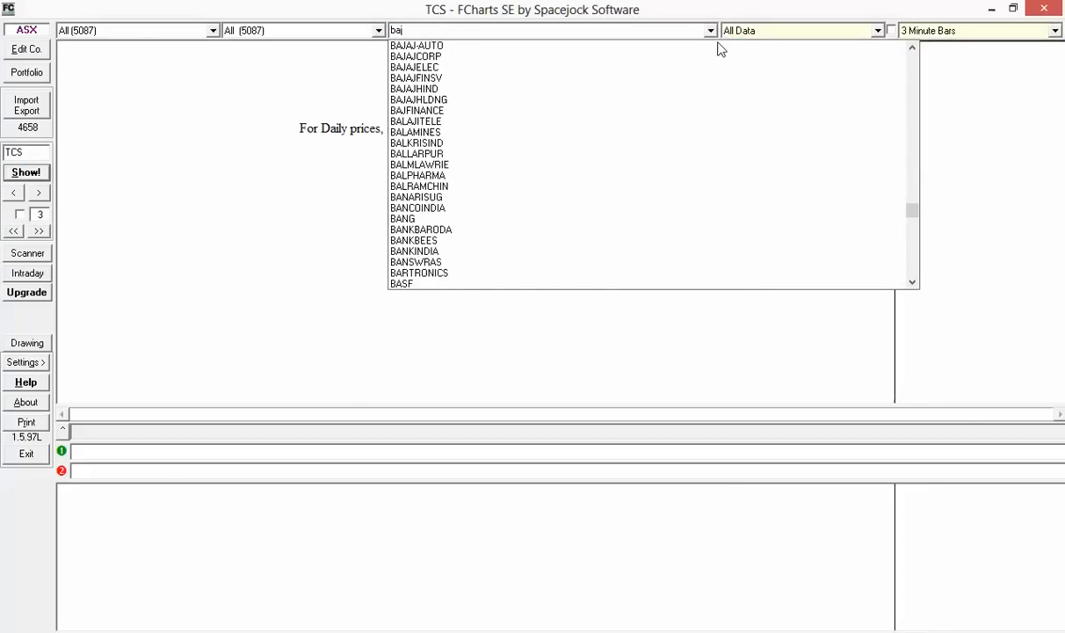
key("Return")
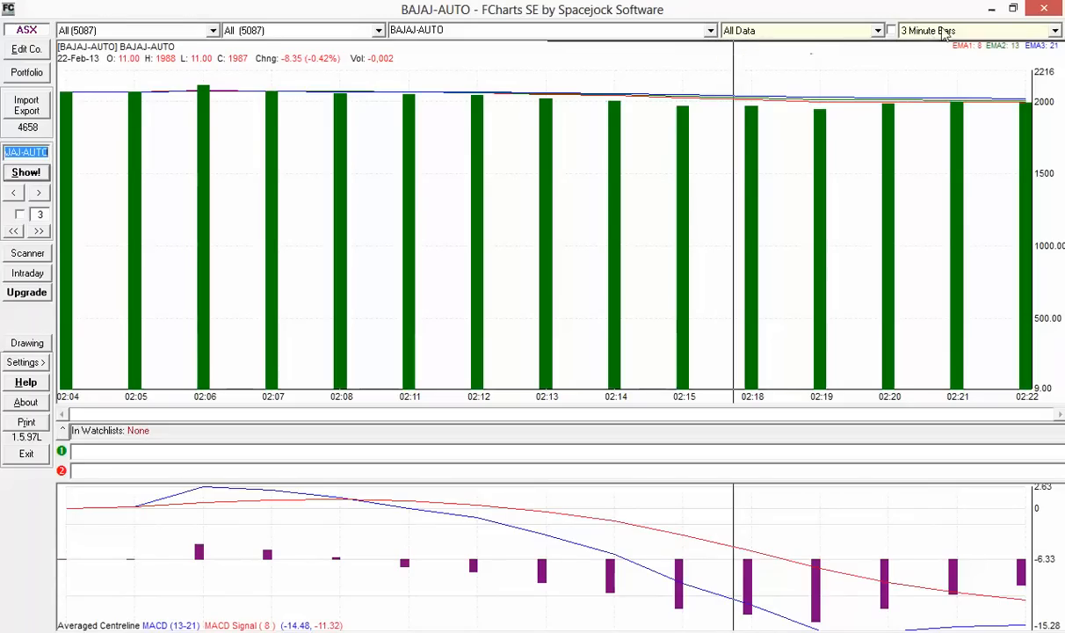
left_click(896, 30)
left_click(900, 53)
left_click(949, 30)
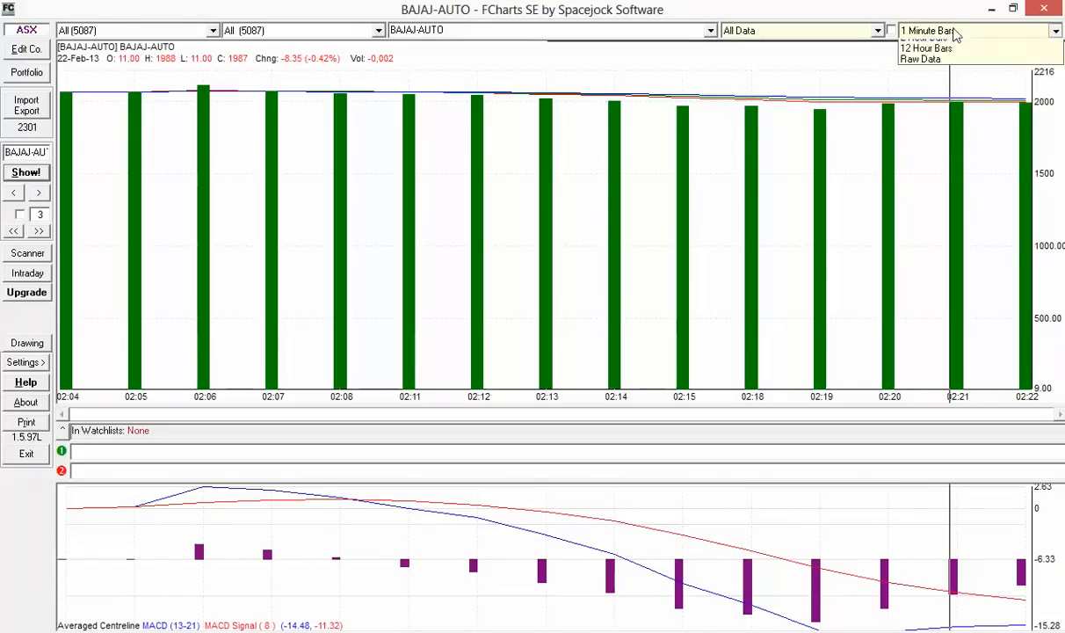
left_click(940, 132)
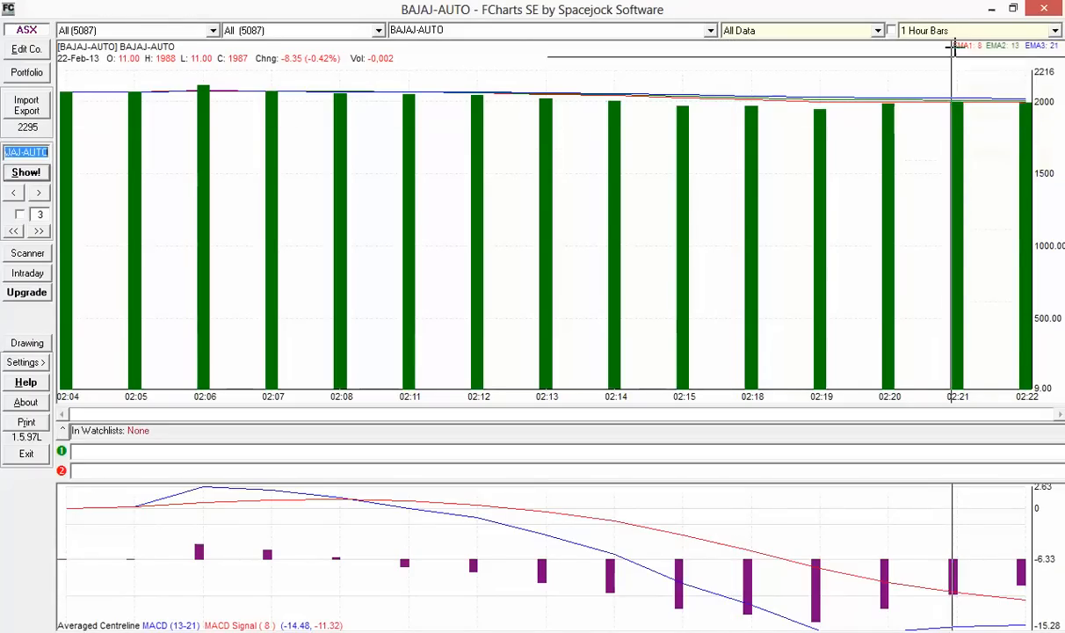
left_click(908, 32)
scroll(908, 32, "up", 1)
left_click(898, 54)
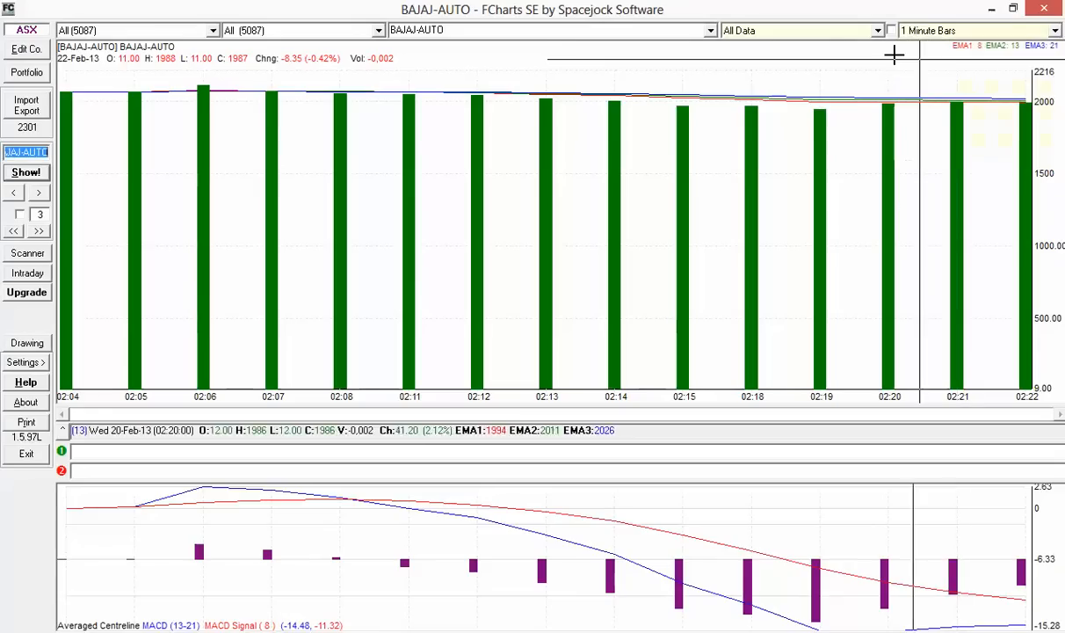
left_click(845, 35)
left_click(844, 36)
left_click(626, 42)
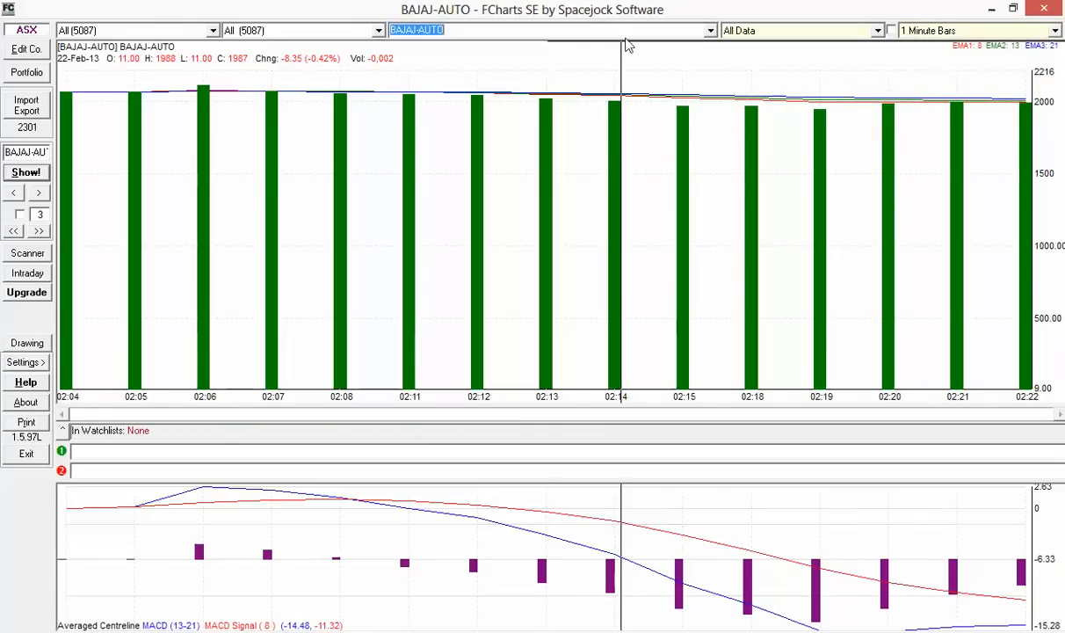
Import the googleieod_5minBHEL file from the ninja folder and close the import window
left_click(26, 105)
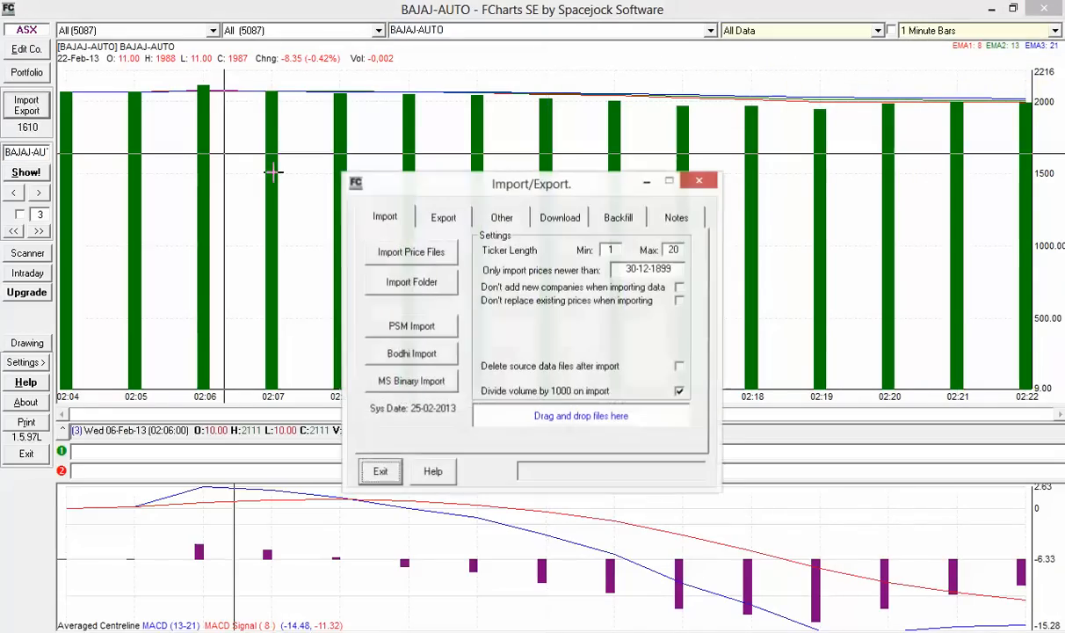
left_click(419, 185)
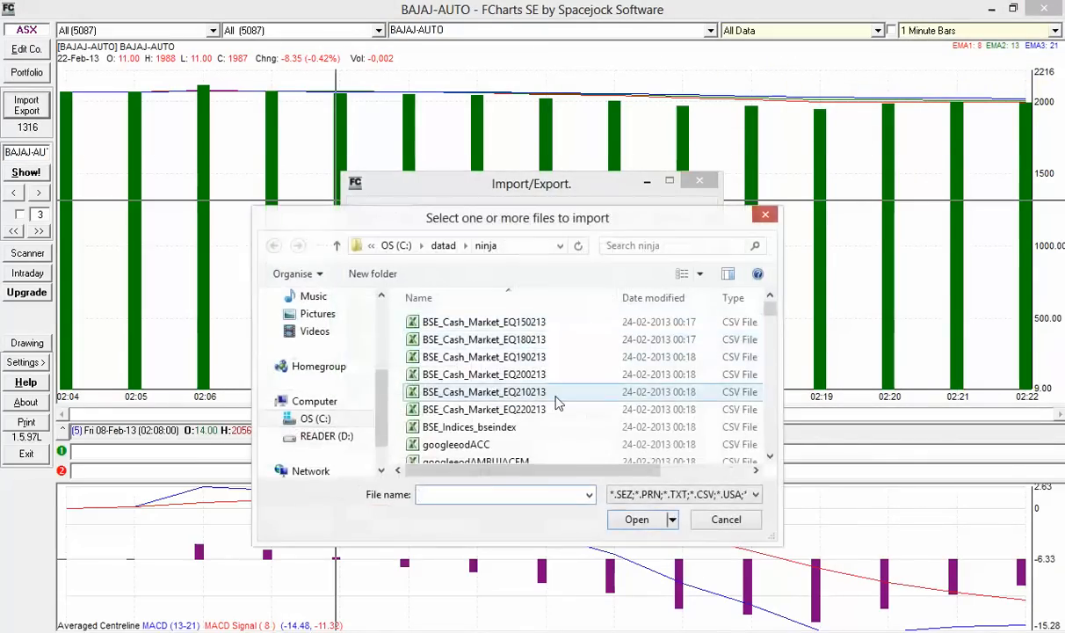
left_click(556, 387)
scroll(556, 401, "down", 7)
scroll(555, 402, "down", 3)
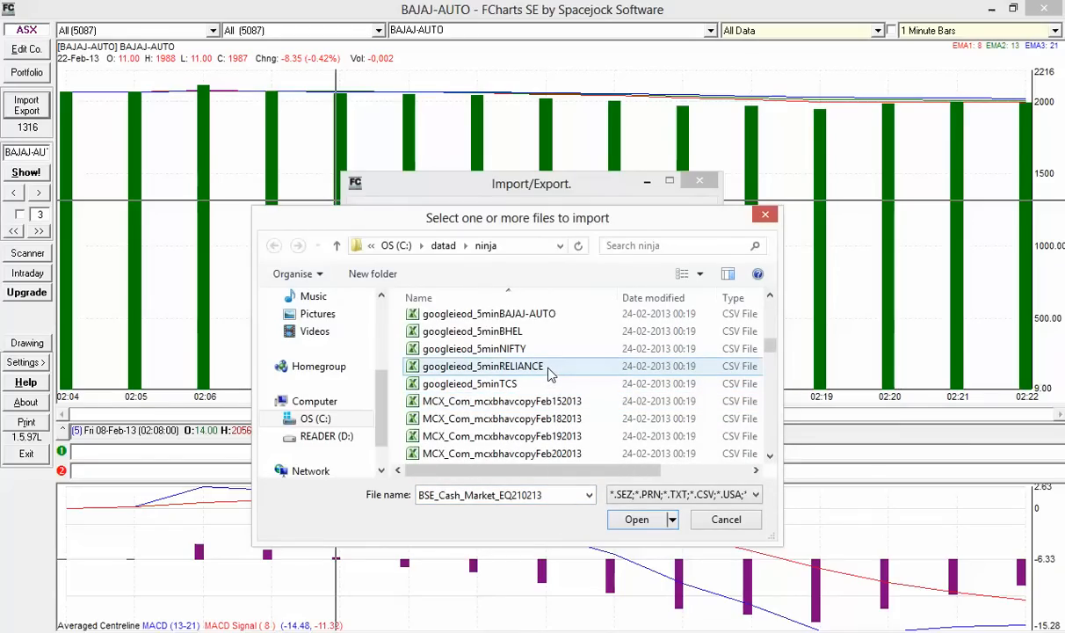
left_click(550, 373)
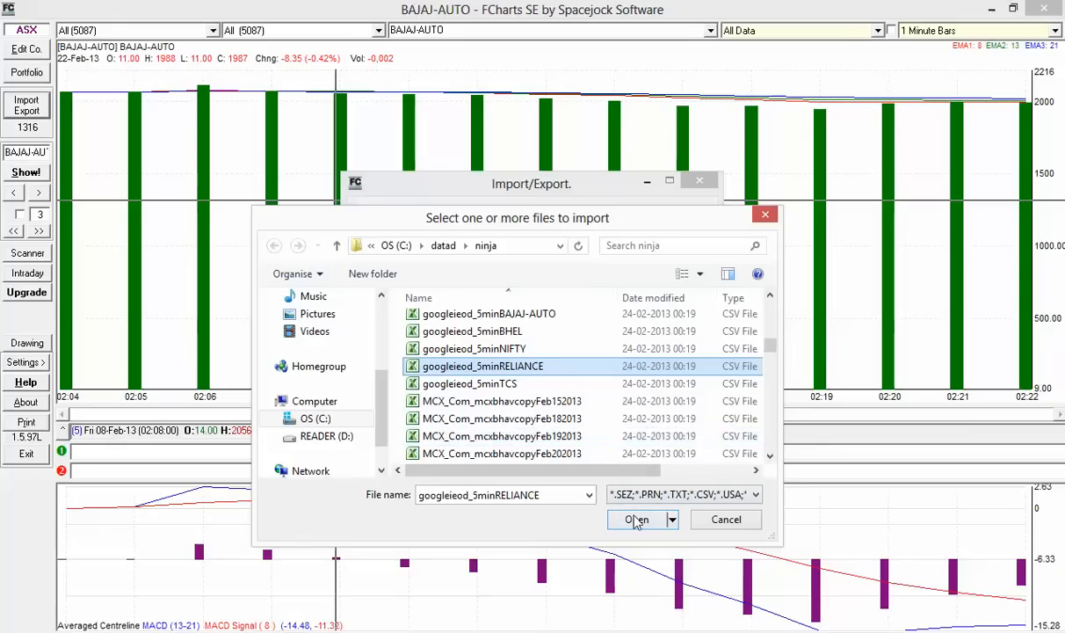
left_click(514, 332)
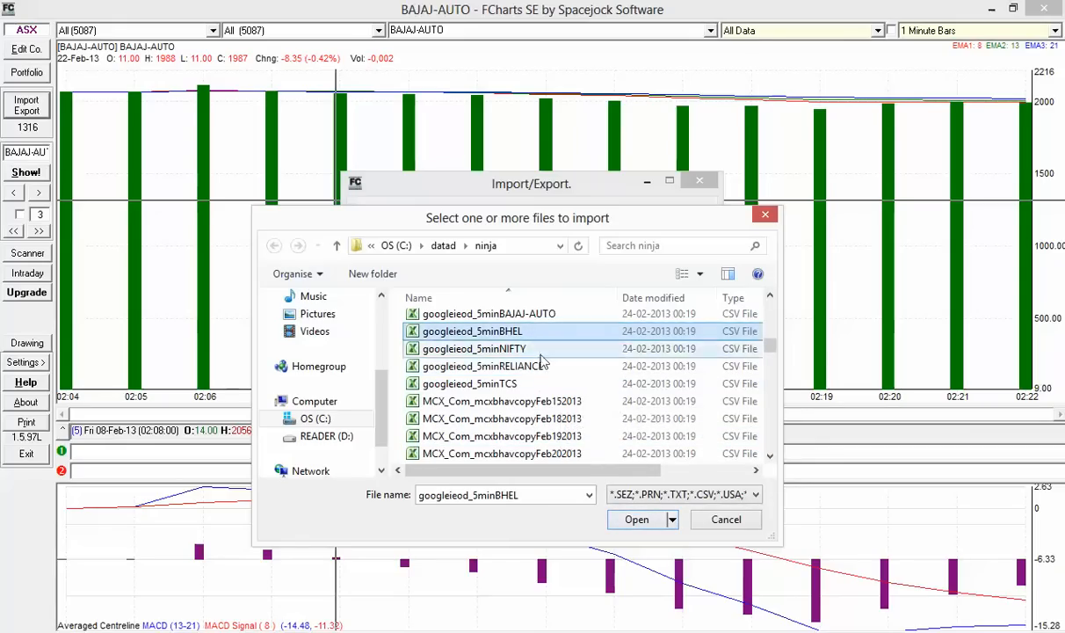
left_click(641, 520)
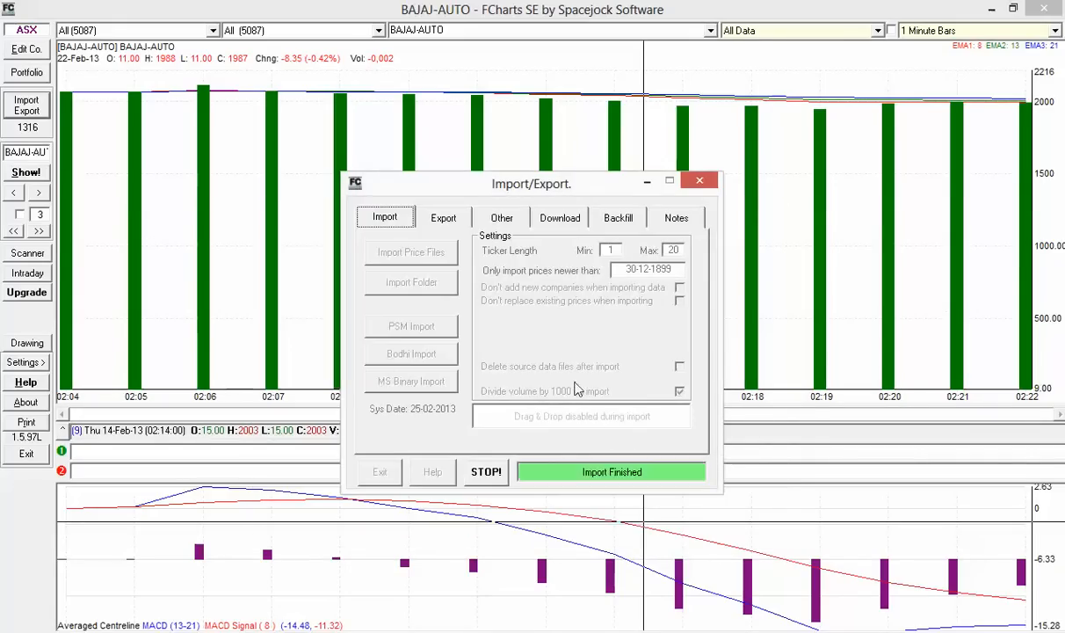
left_click(688, 380)
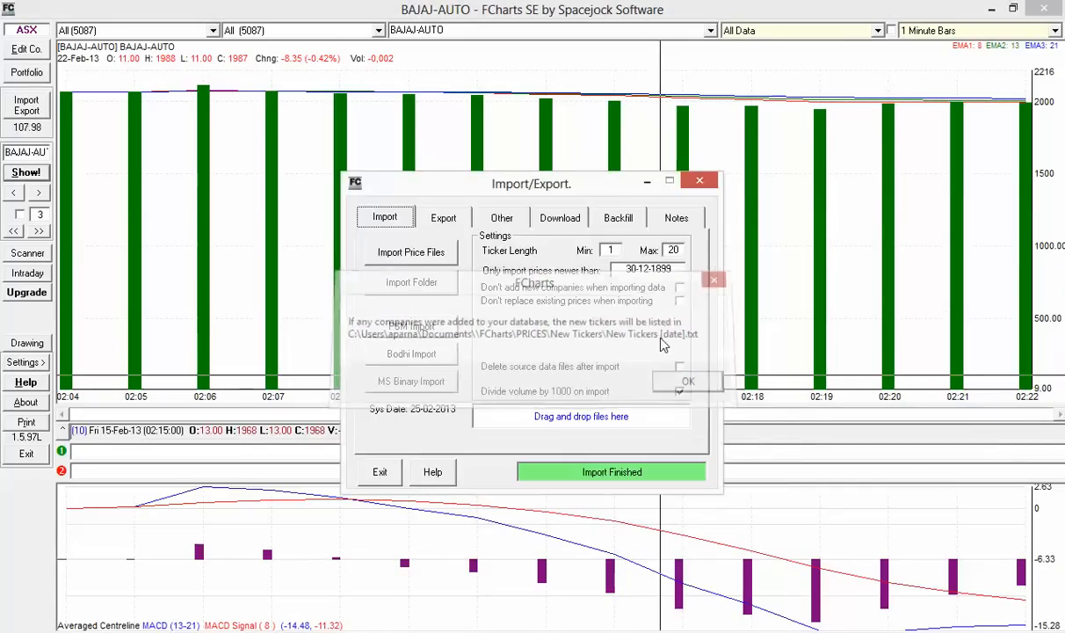
left_click(379, 471)
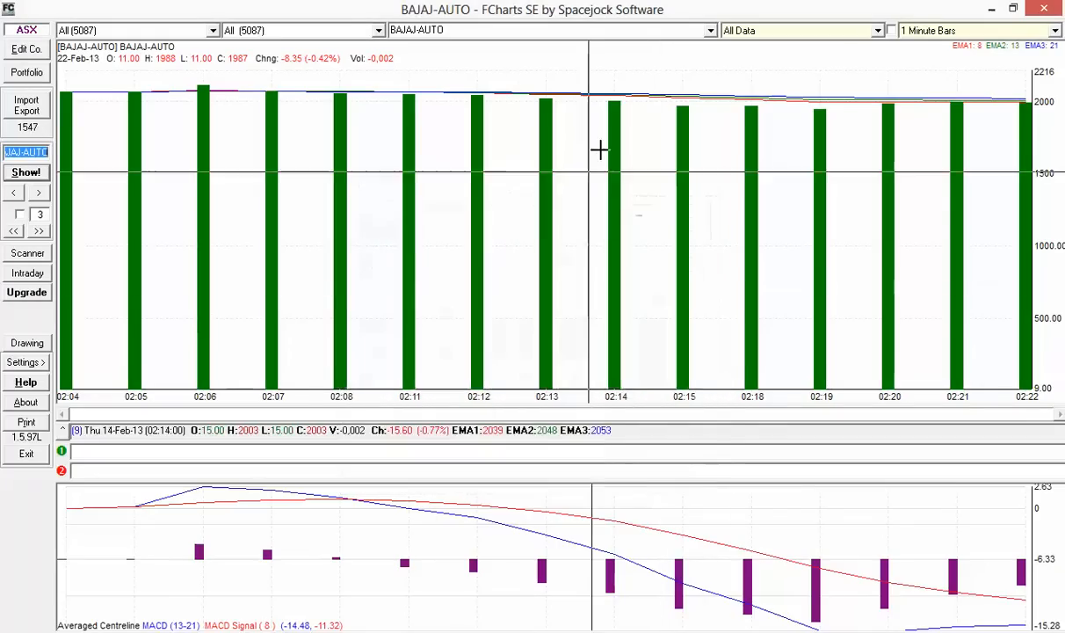
Load the BHEL chart at 1-minute bars and drag its price info box down
left_click(713, 31)
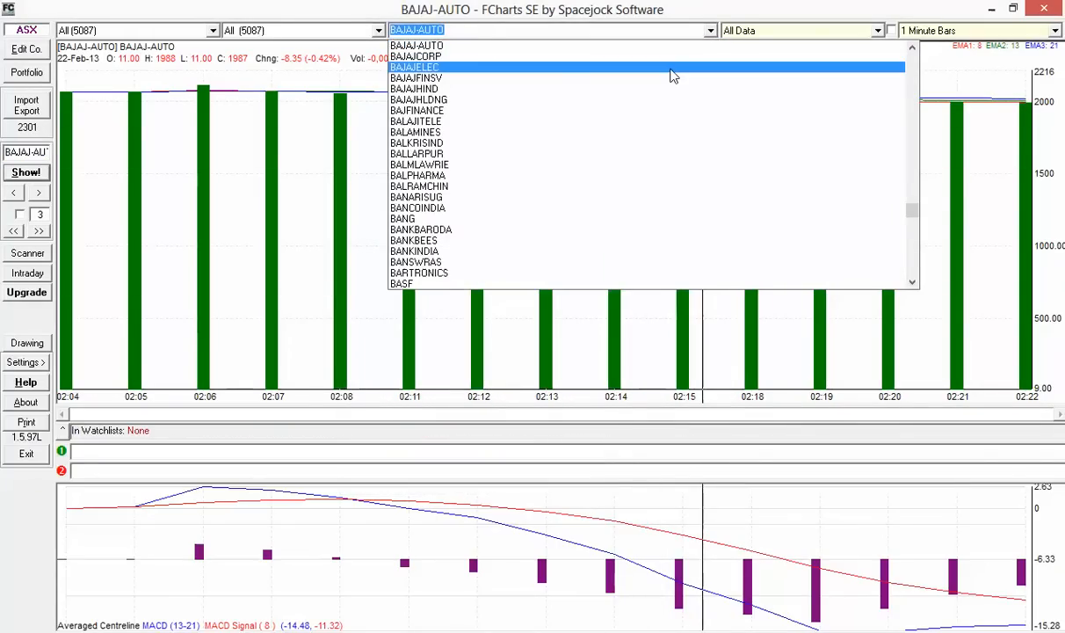
type("bh")
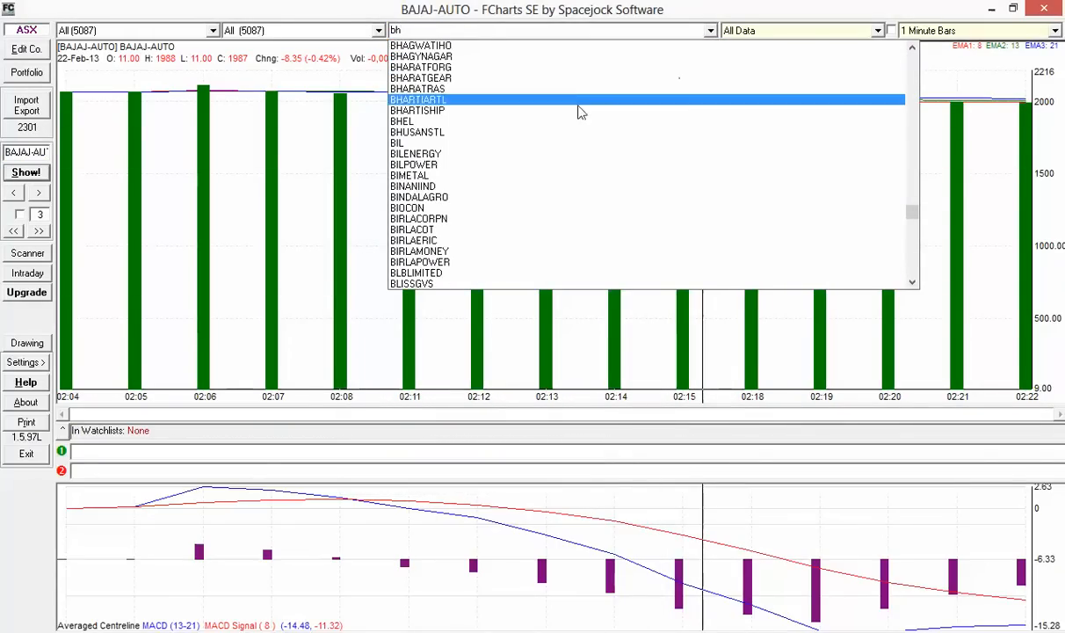
left_click(554, 121)
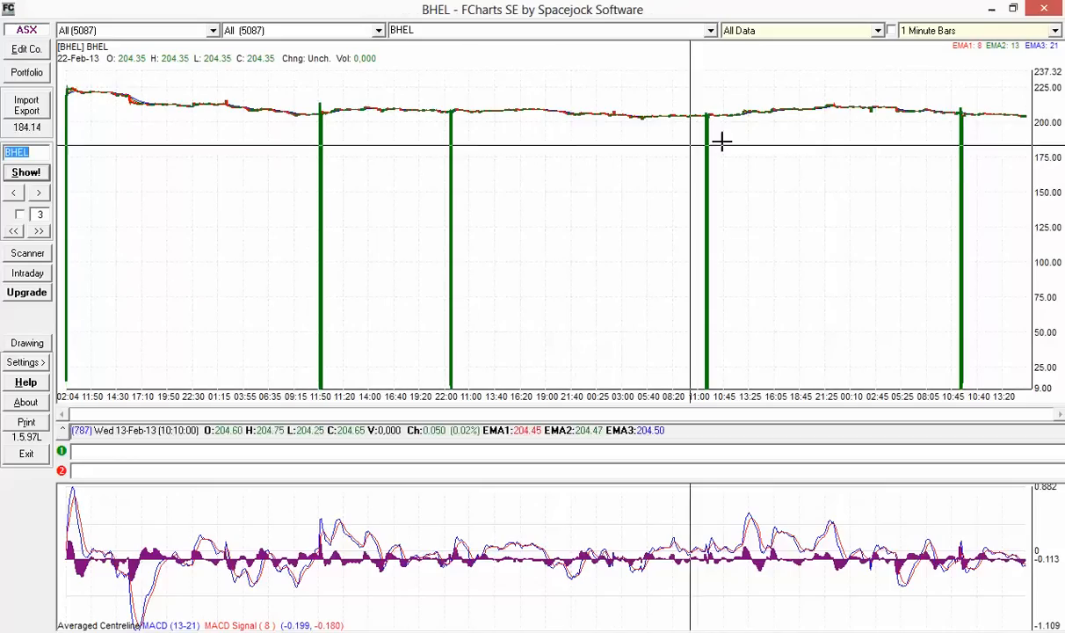
left_click(972, 31)
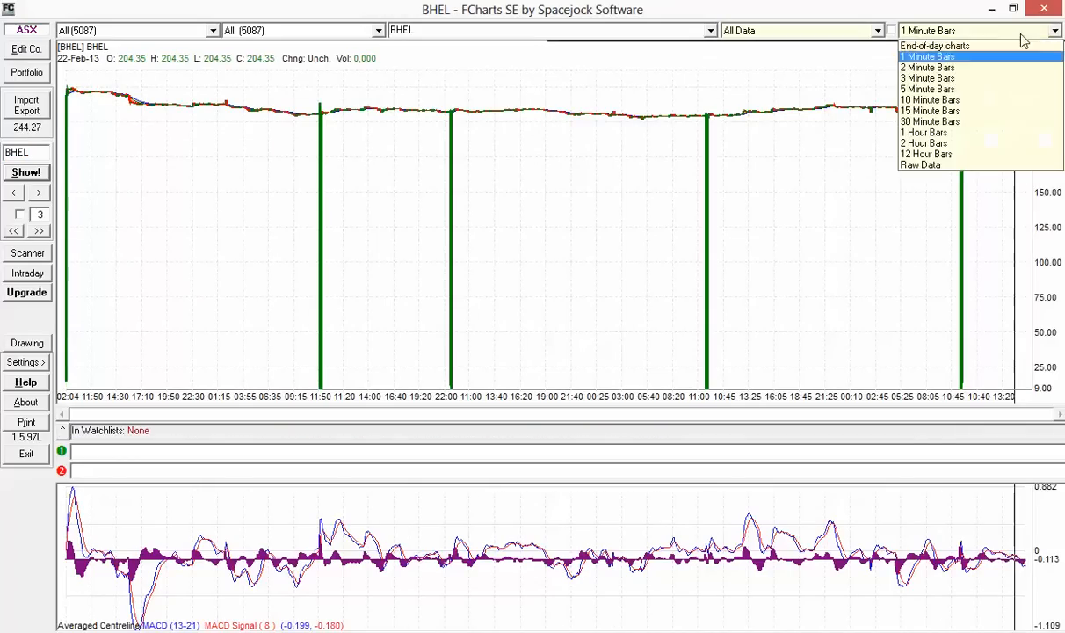
left_click(964, 112)
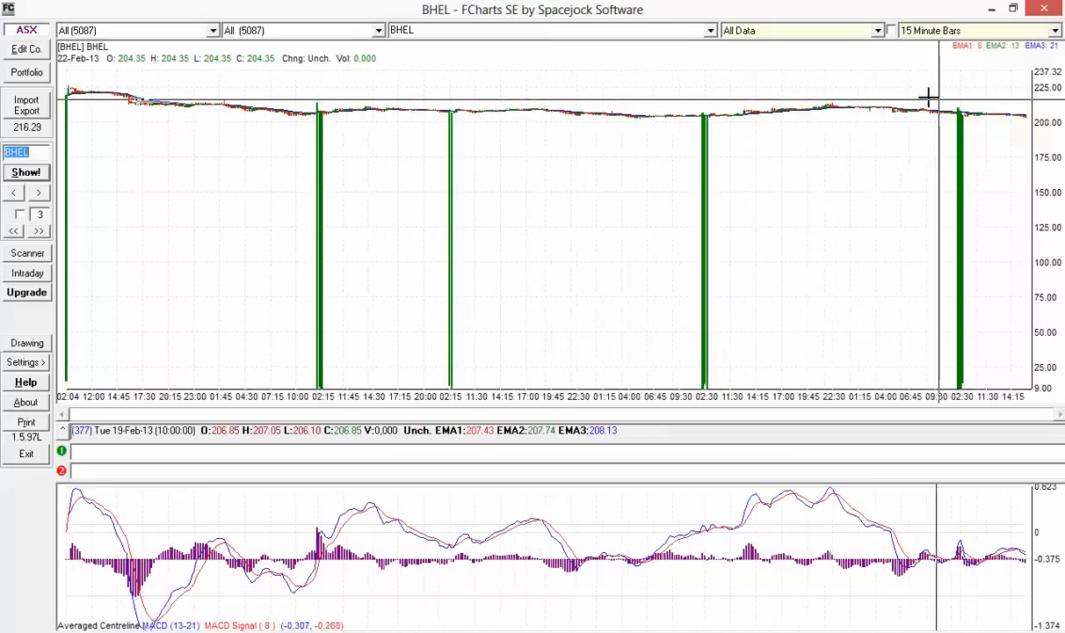
left_click(931, 31)
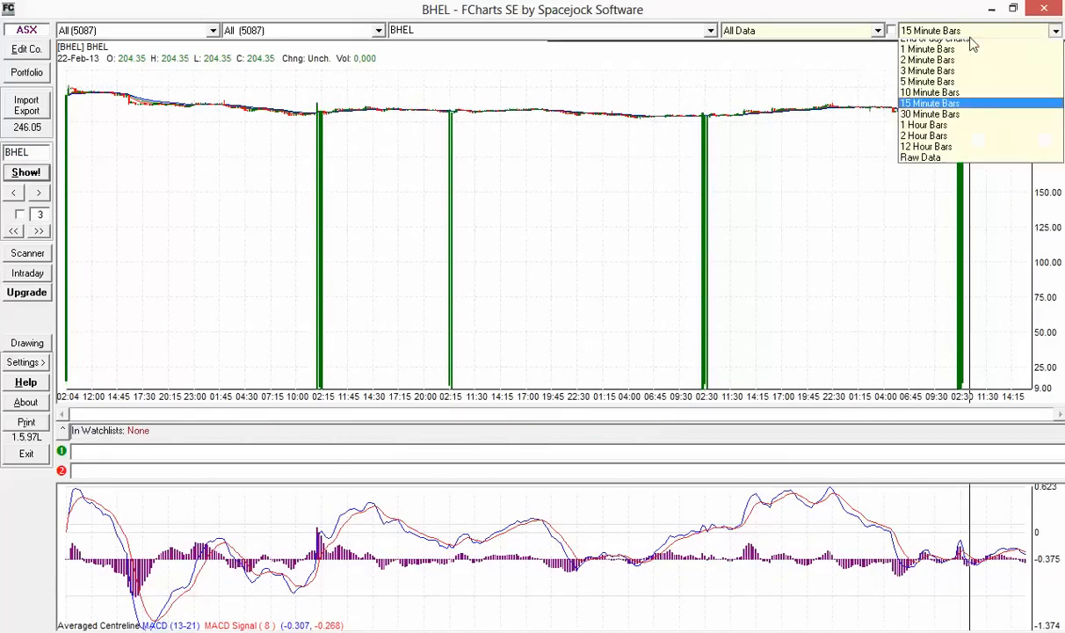
left_click(942, 57)
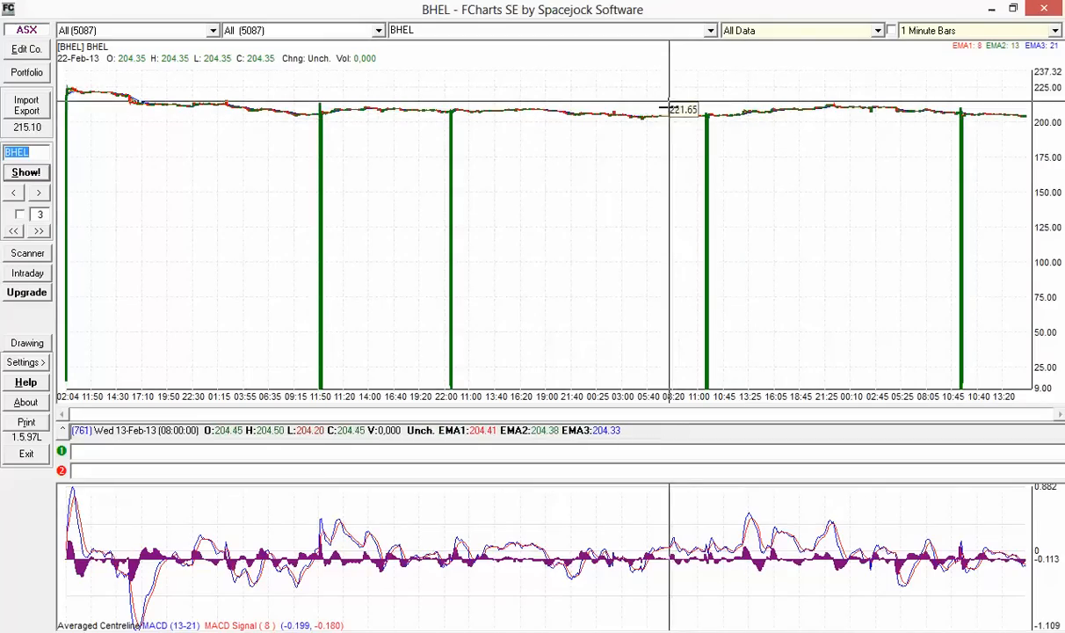
left_click_drag(663, 103, 806, 187)
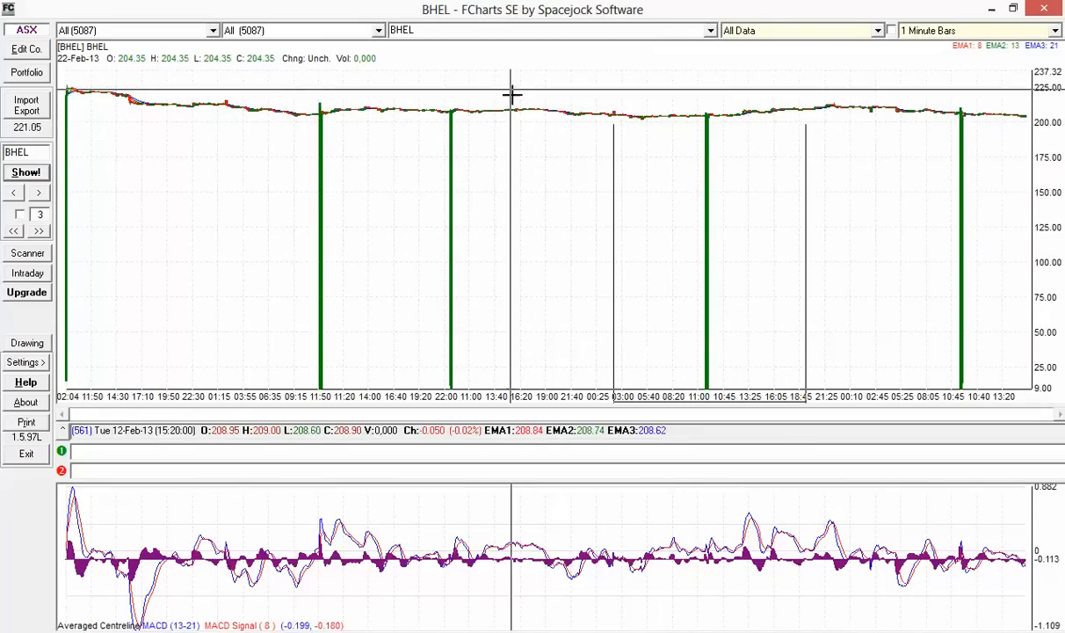
left_click_drag(506, 64, 553, 145)
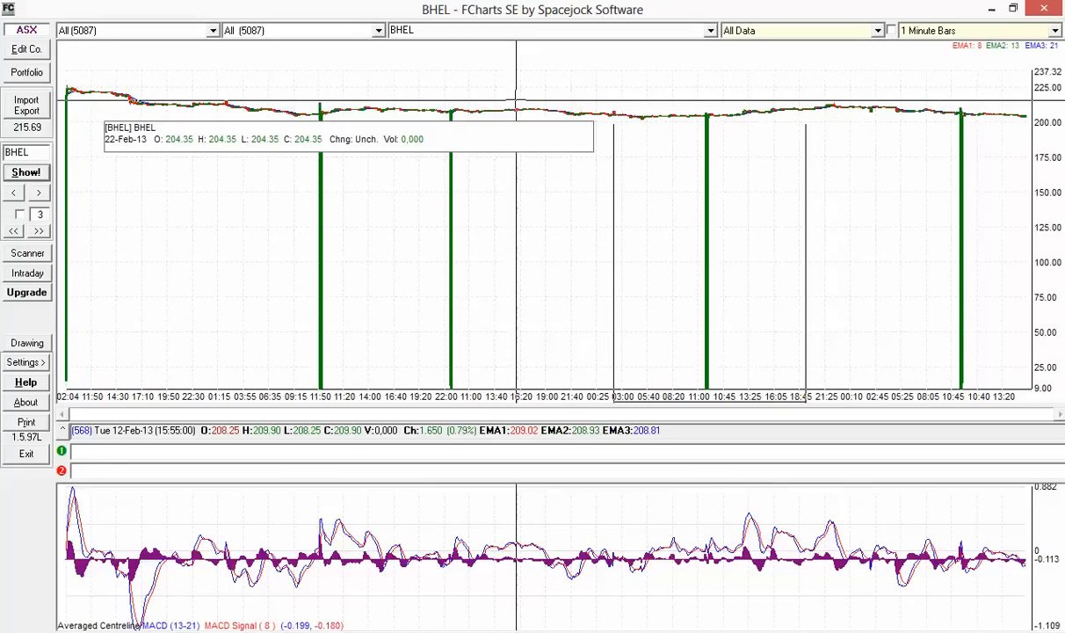
Limit the BHEL chart to one day, then to the last 50 Prices
left_click(809, 30)
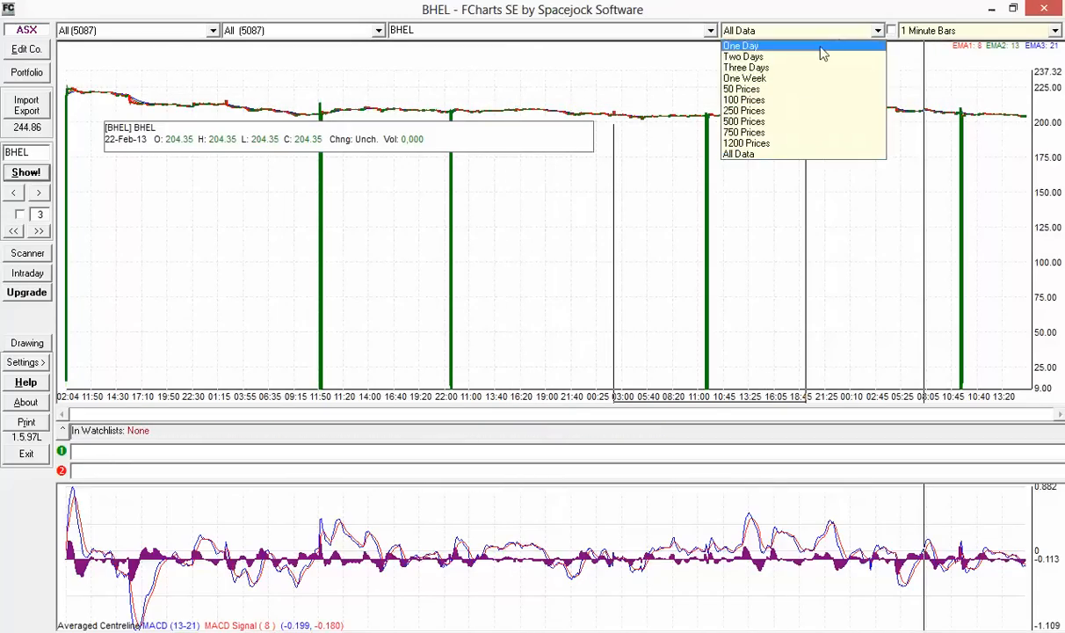
left_click(821, 46)
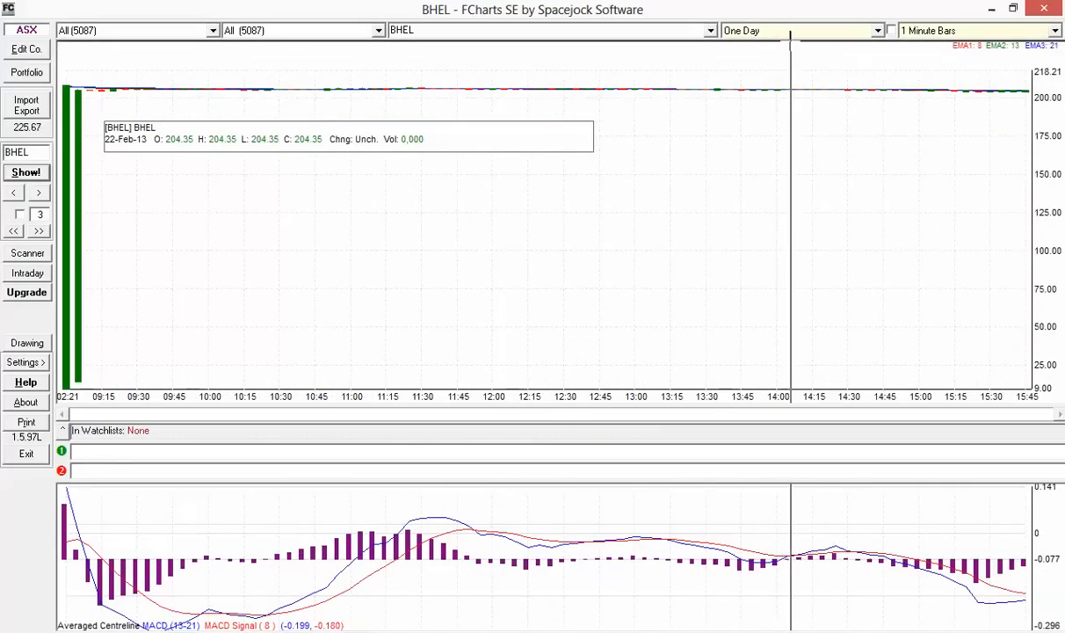
left_click(799, 33)
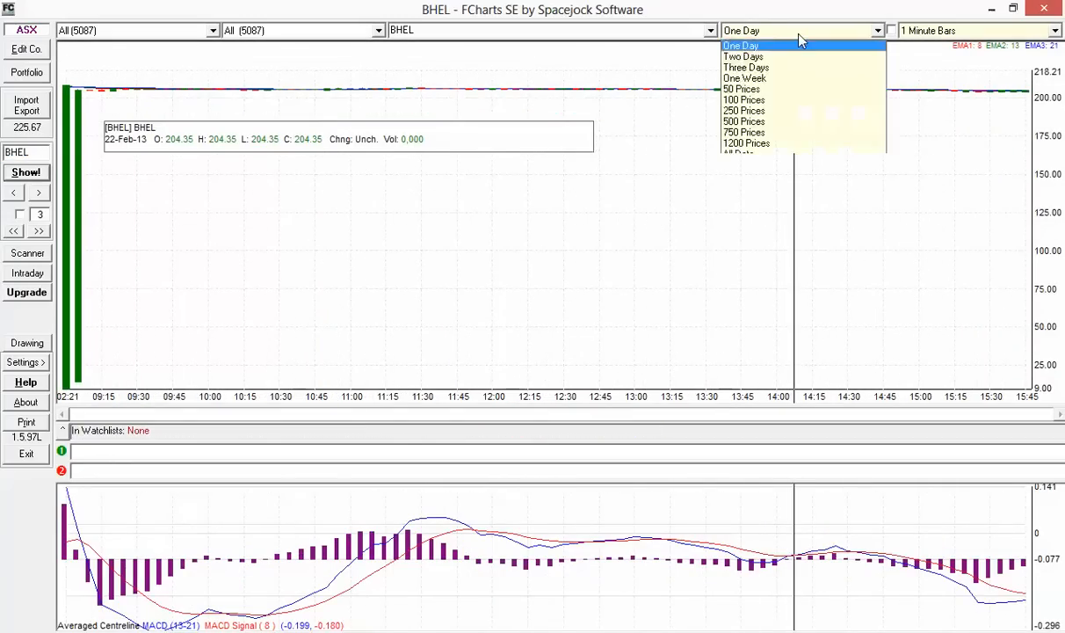
left_click(780, 89)
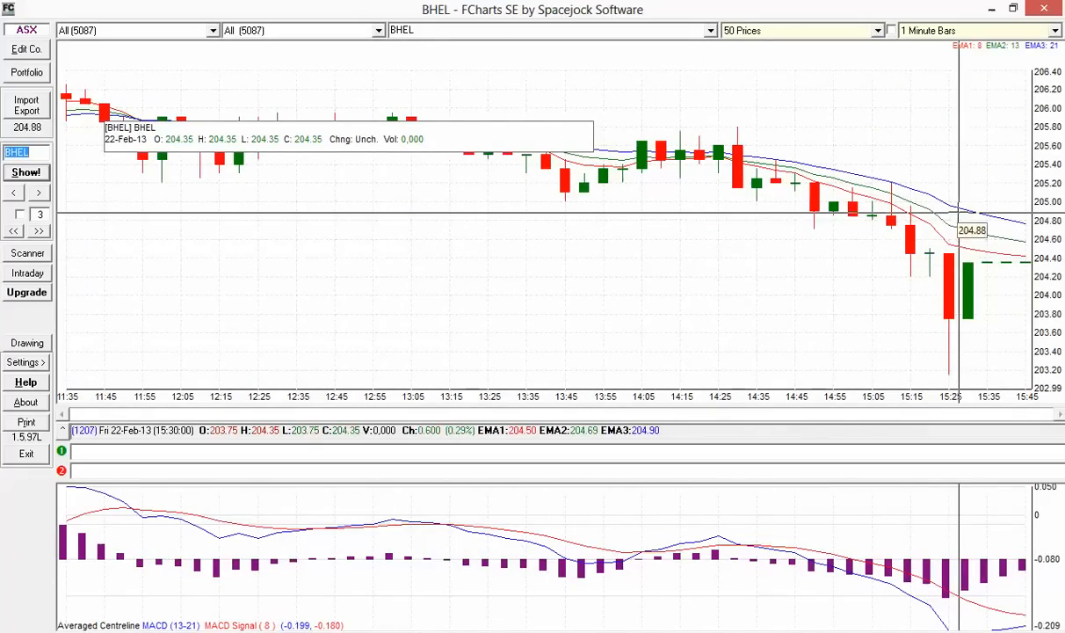
Try 5 Minute Bars, settle on 1 Minute Bars, then close FCharts SE
left_click(981, 33)
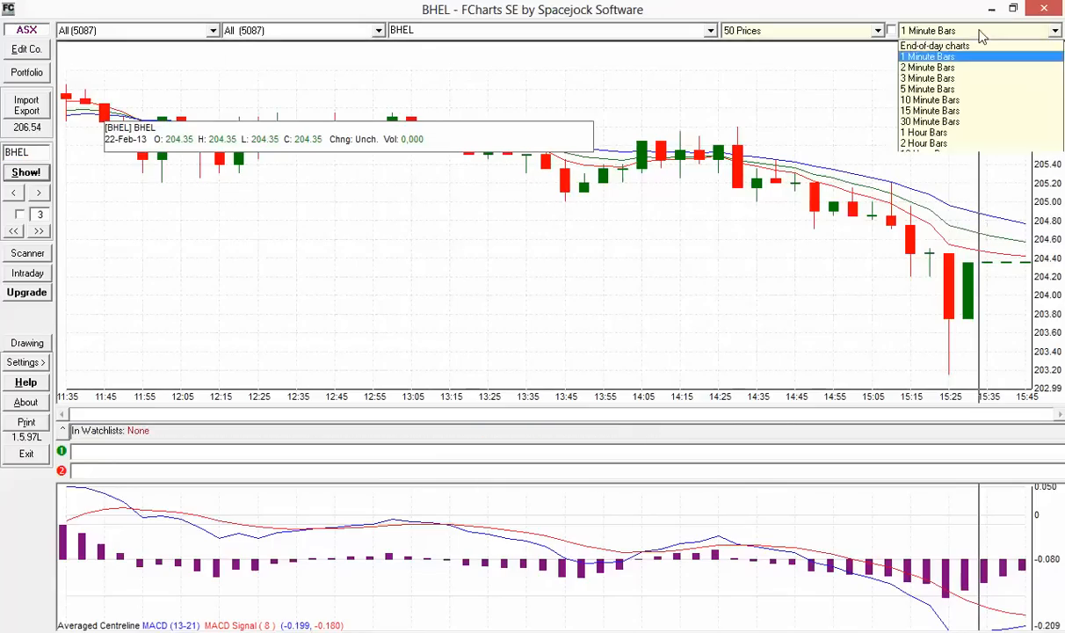
left_click(933, 89)
left_click(951, 31)
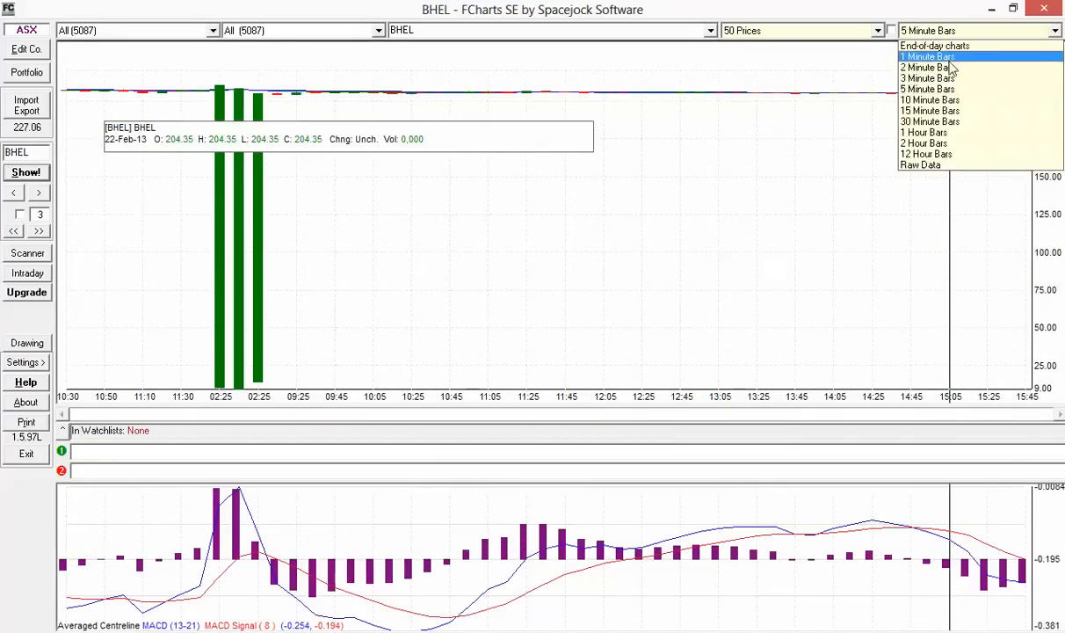
left_click(945, 51)
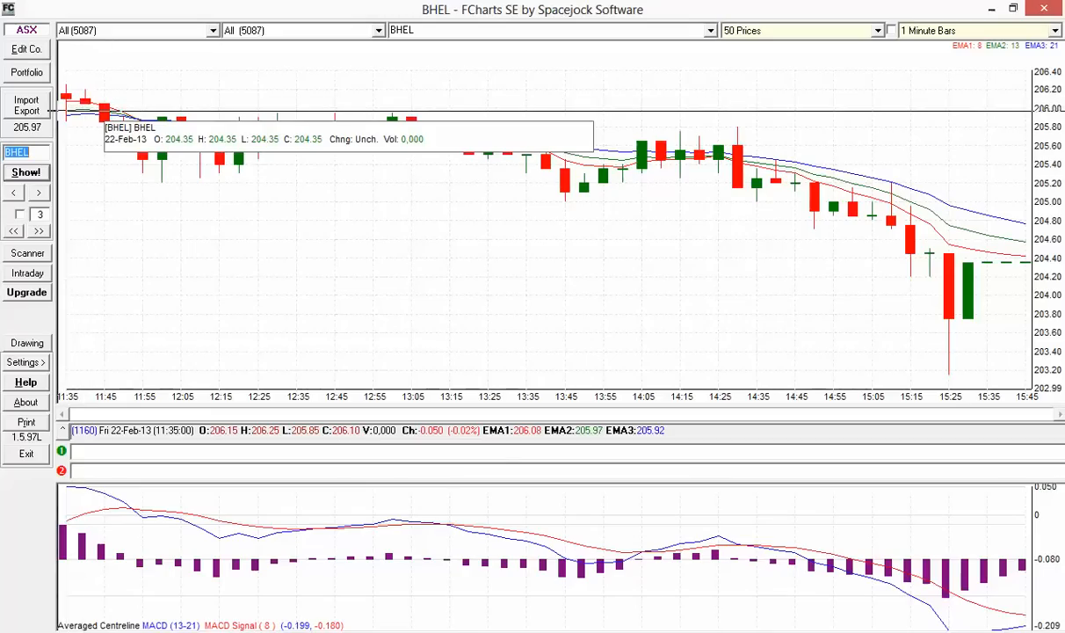
mouse_move(1053, 5)
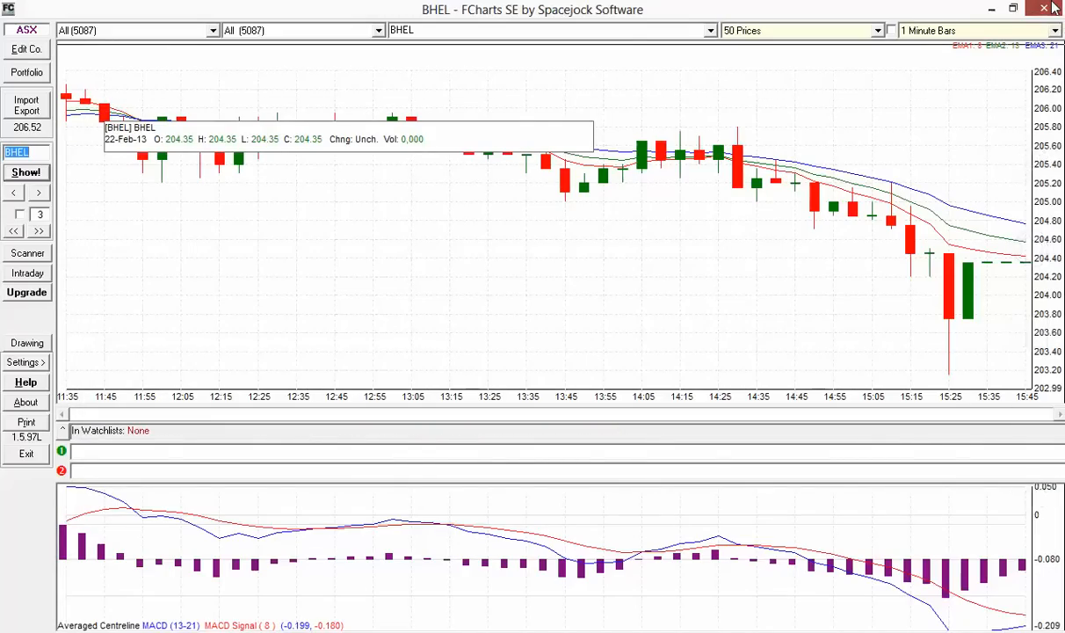
left_click(1054, 7)
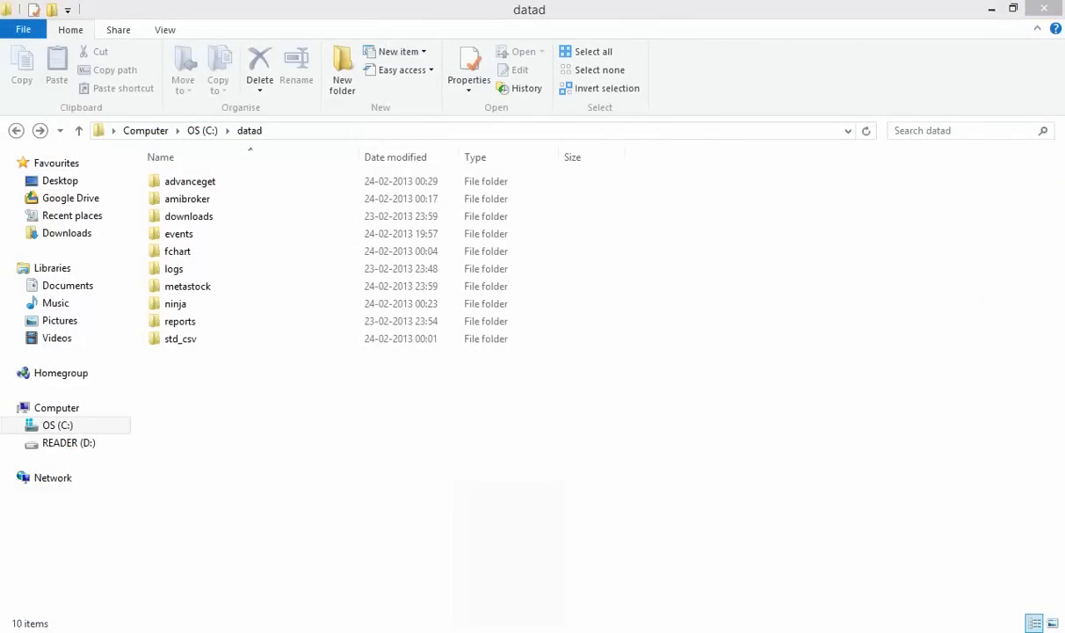
Bring Chrome's volumedigger BhavCopy ImportType page forward and scroll to its How to use section
left_click(409, 632)
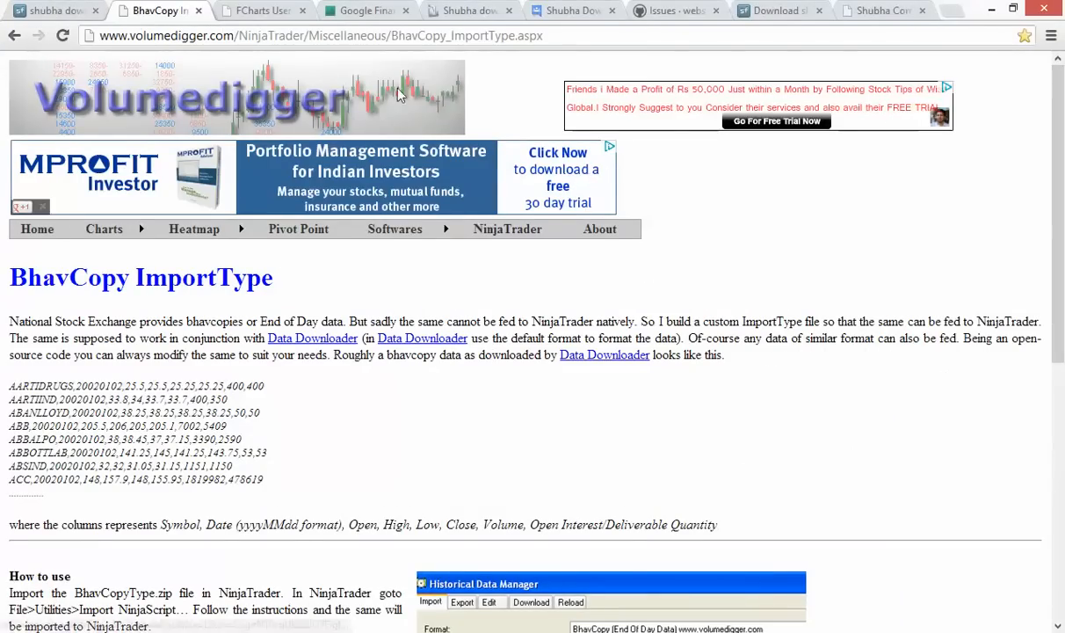
left_click(443, 39)
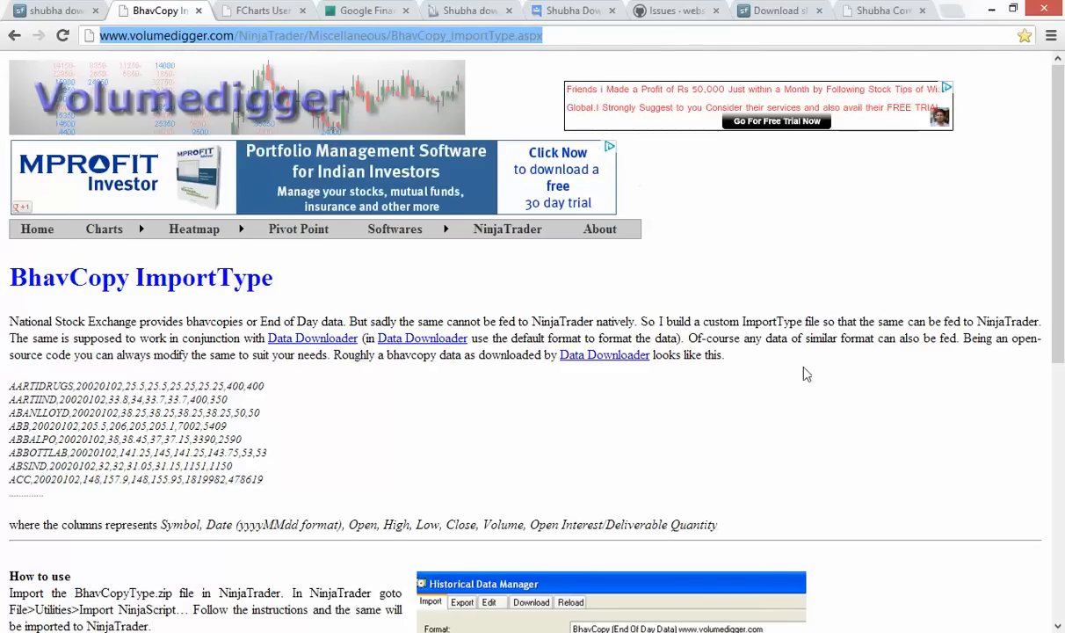
scroll(807, 374, "down", 2)
scroll(807, 373, "down", 4)
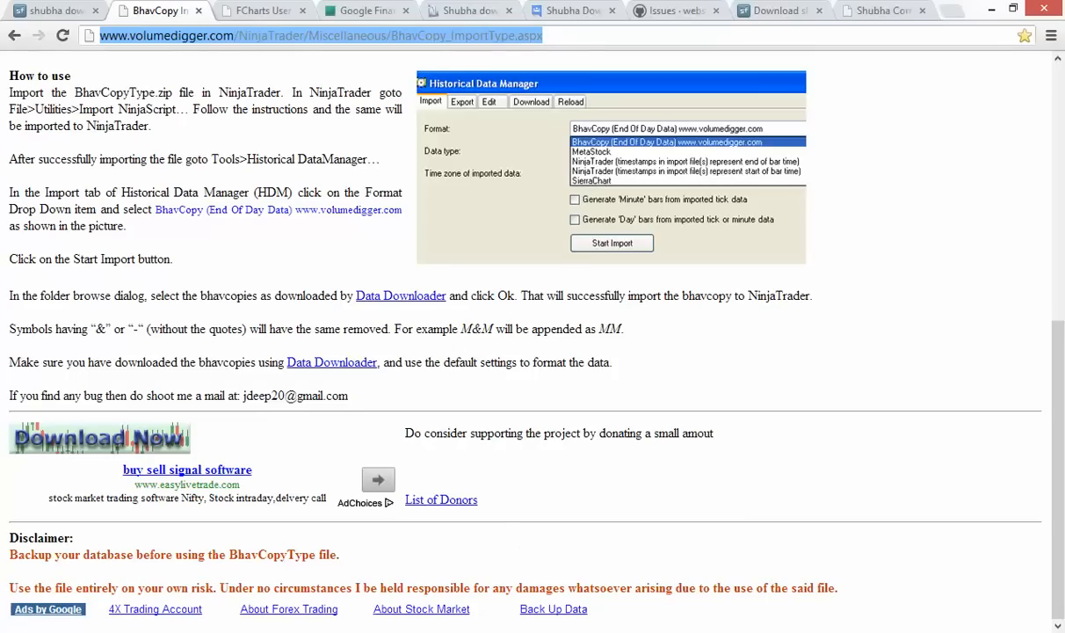
In the Historical Data Manager, set the import Format to BhavCopy (End Of Day Data) and start an import
left_click(432, 630)
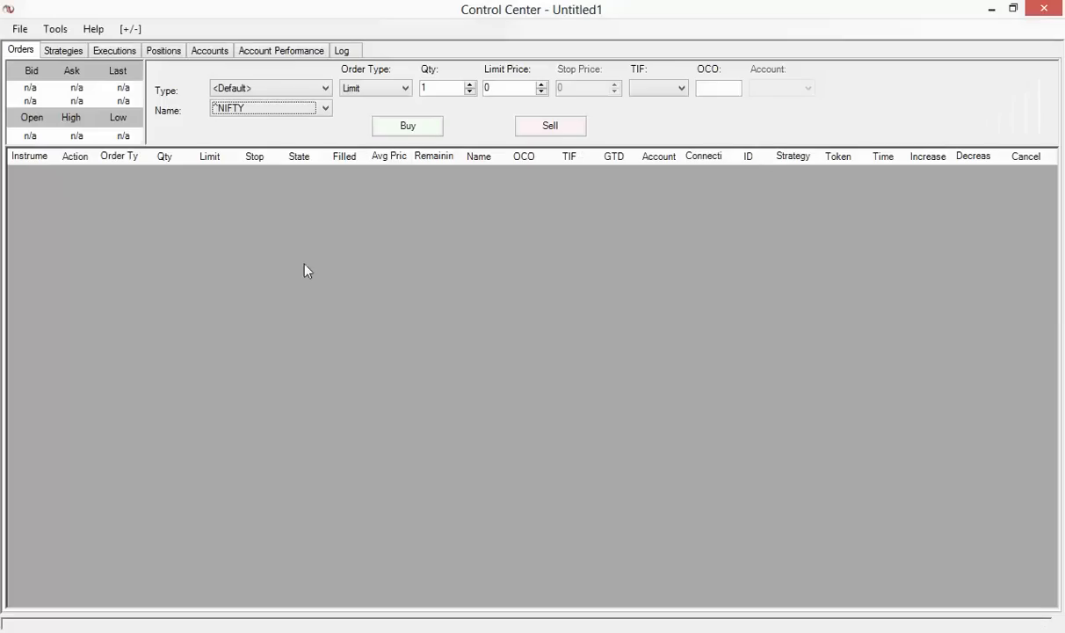
left_click(55, 29)
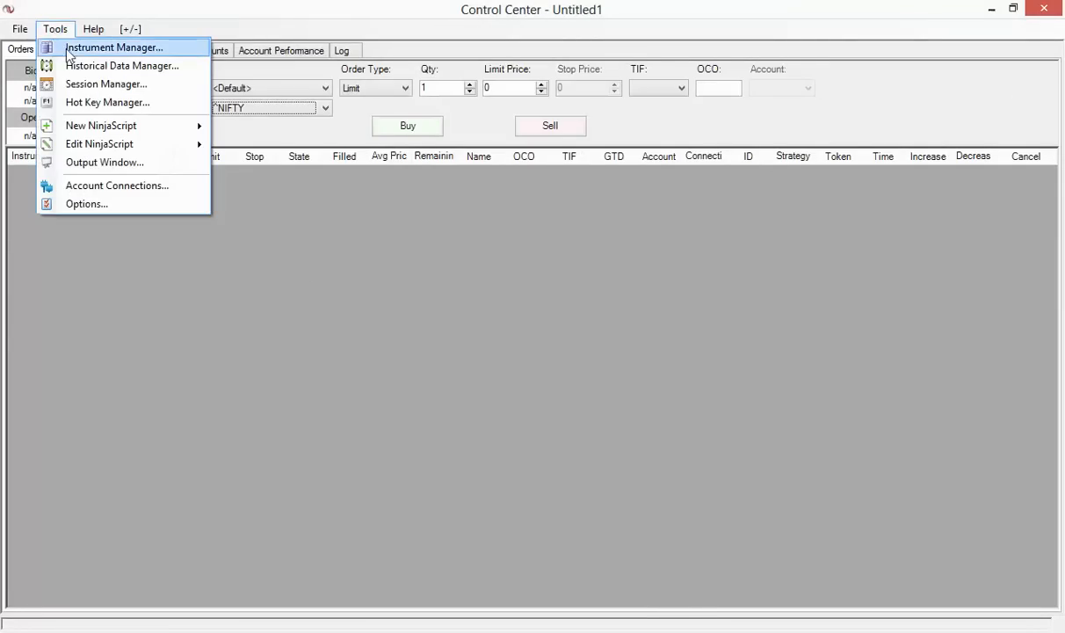
left_click(140, 68)
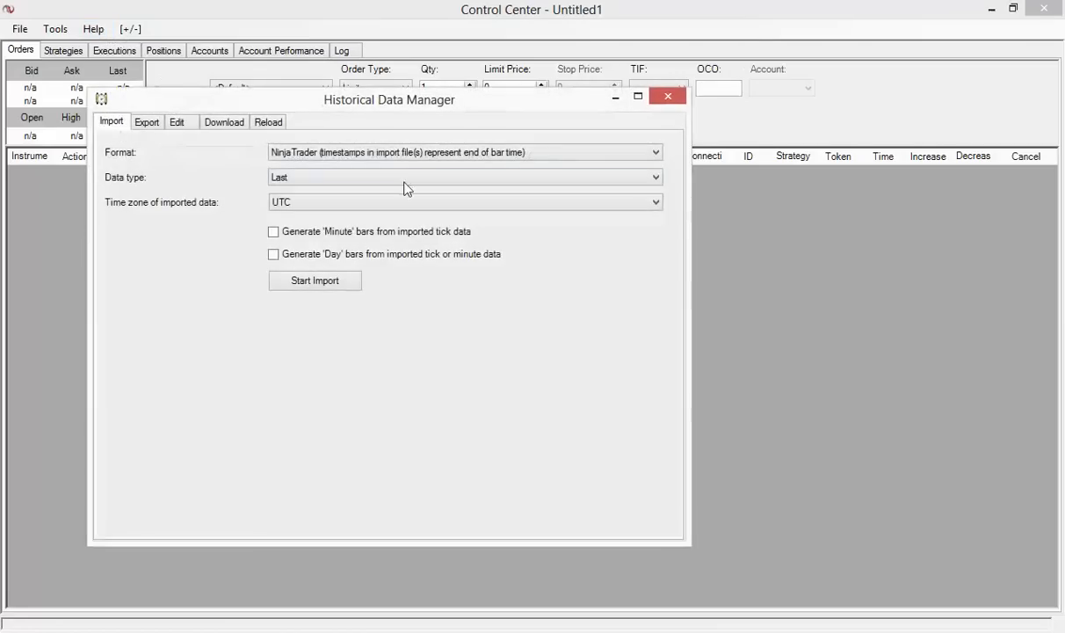
left_click(412, 151)
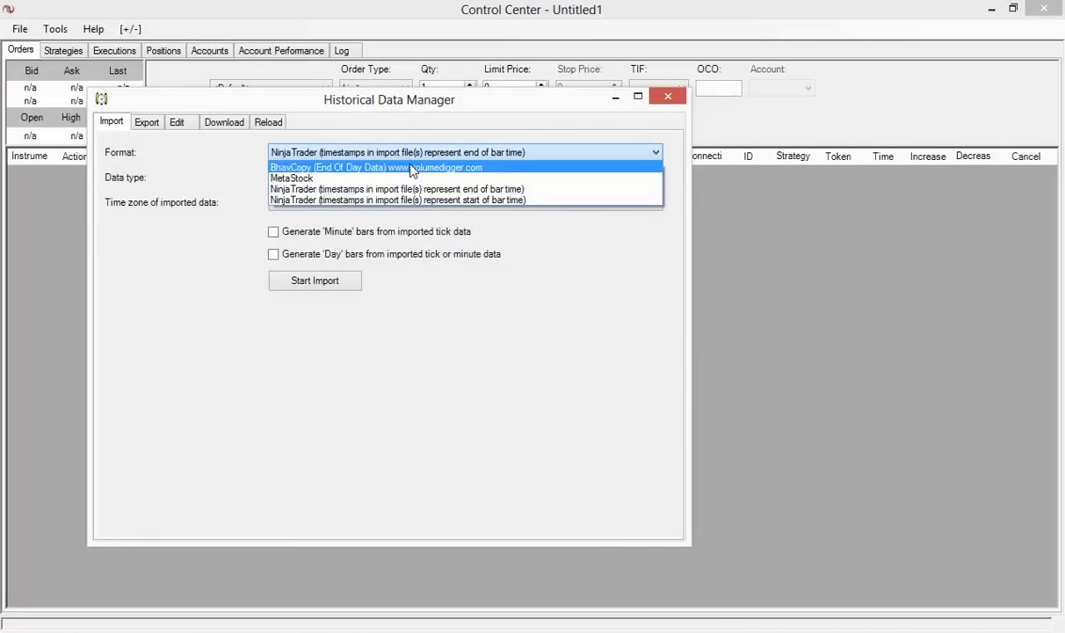
left_click(412, 167)
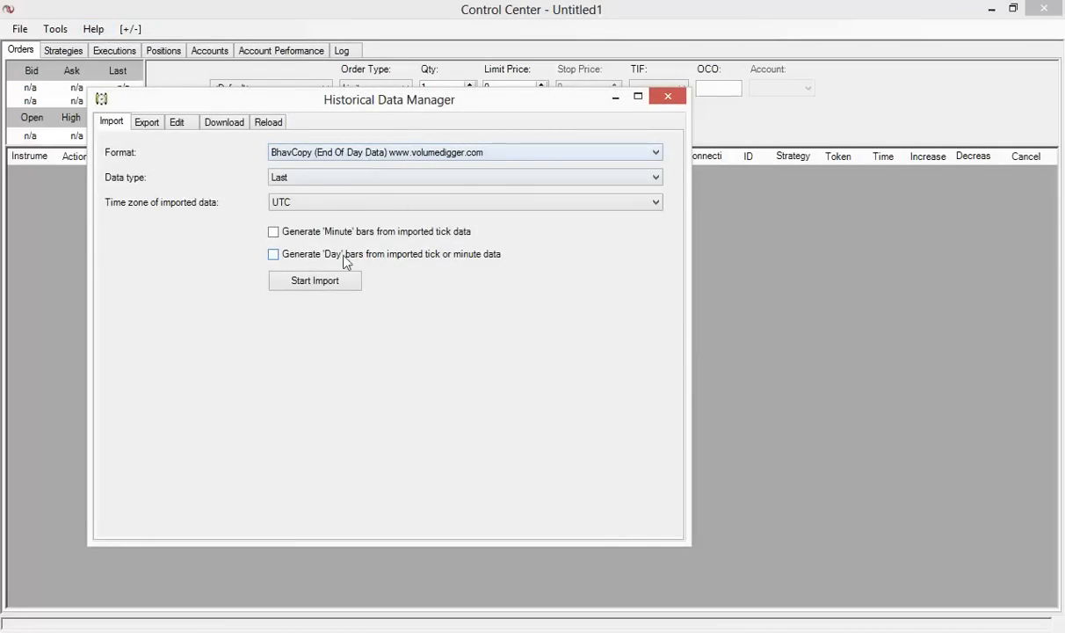
left_click(335, 289)
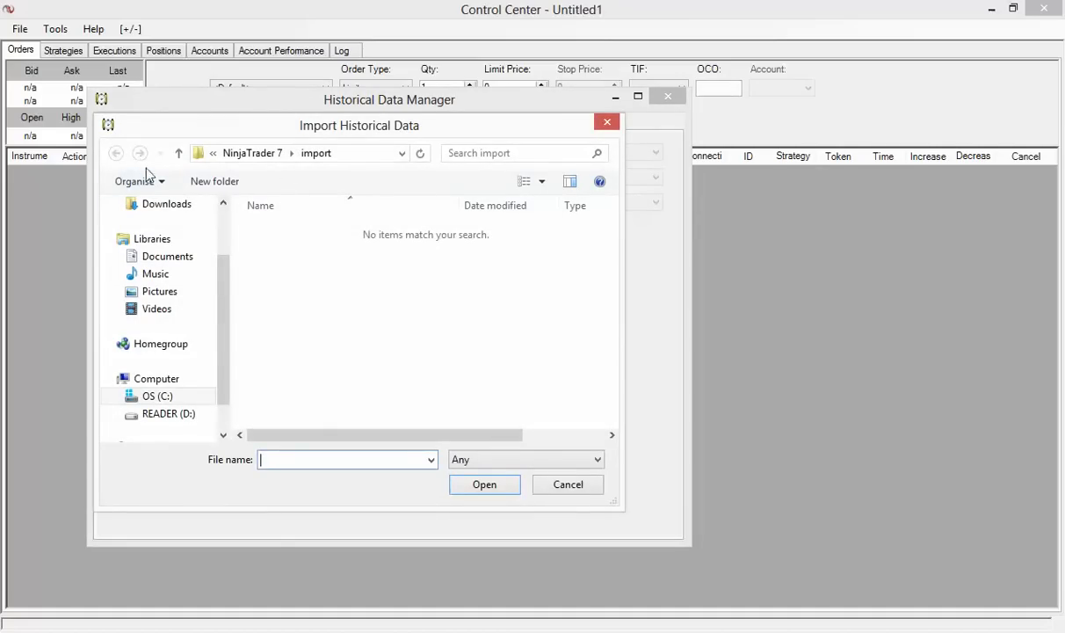
Browse to the ninja folder inside datad on the OS (C:) drive
left_click(184, 398)
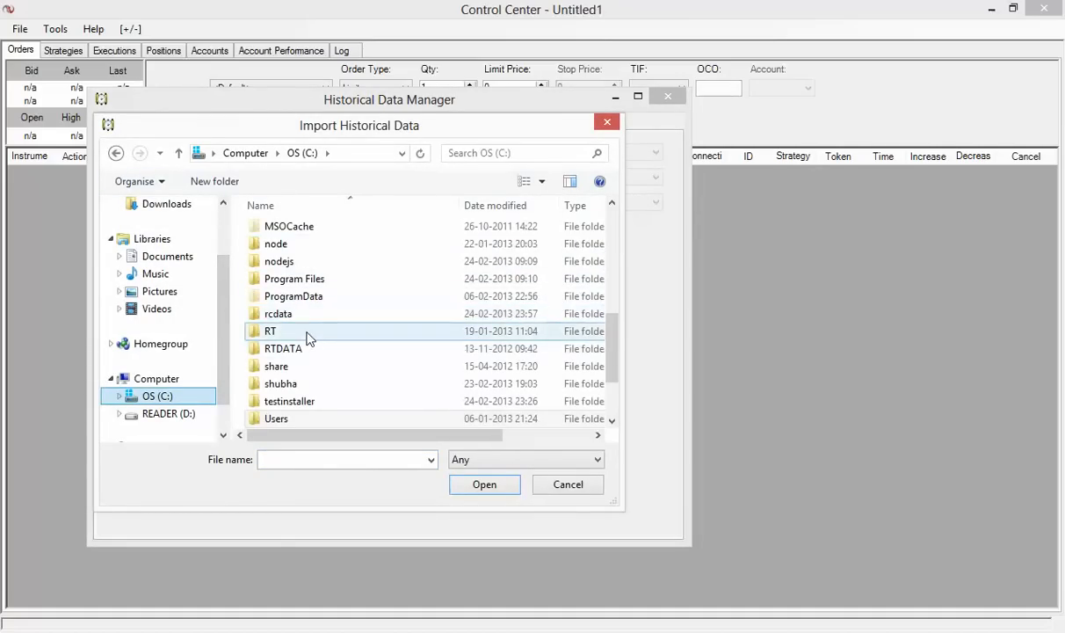
scroll(310, 297, "up", 5)
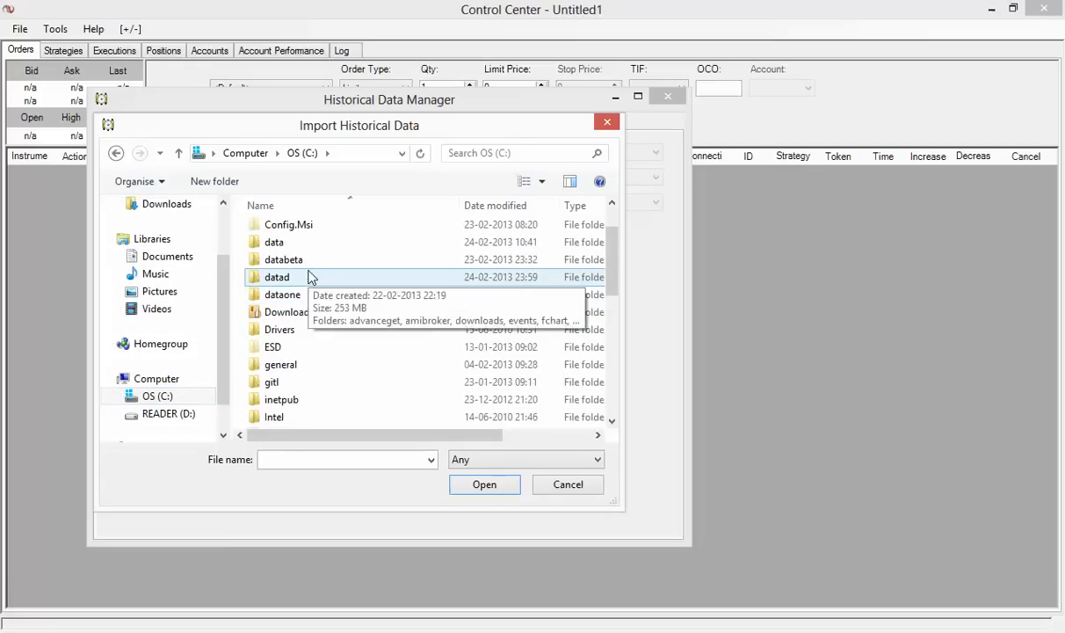
left_click(308, 277)
double_click(307, 277)
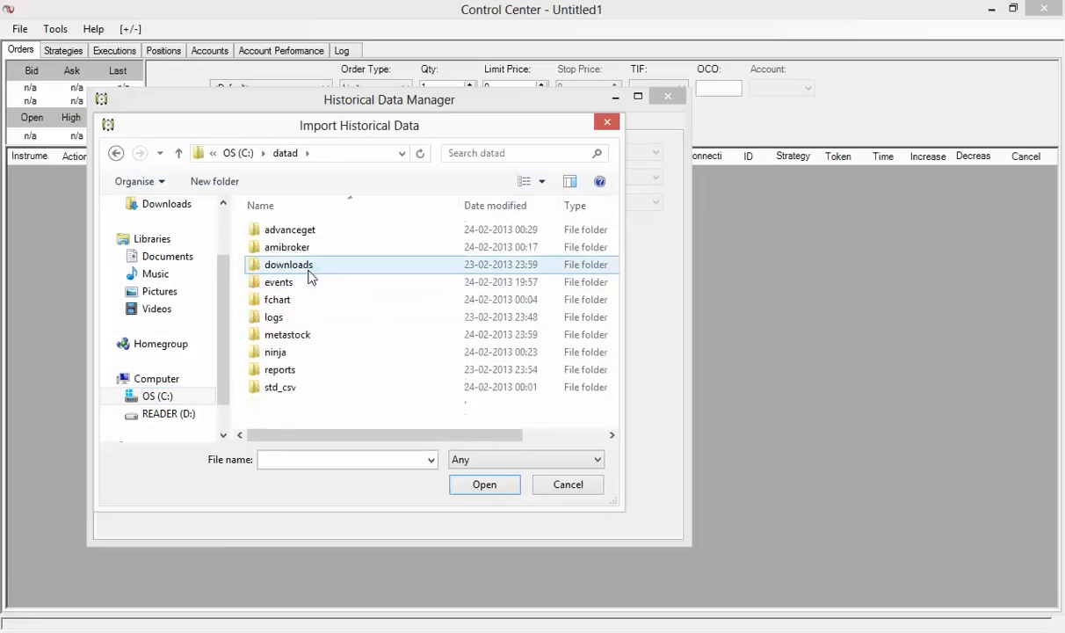
double_click(307, 354)
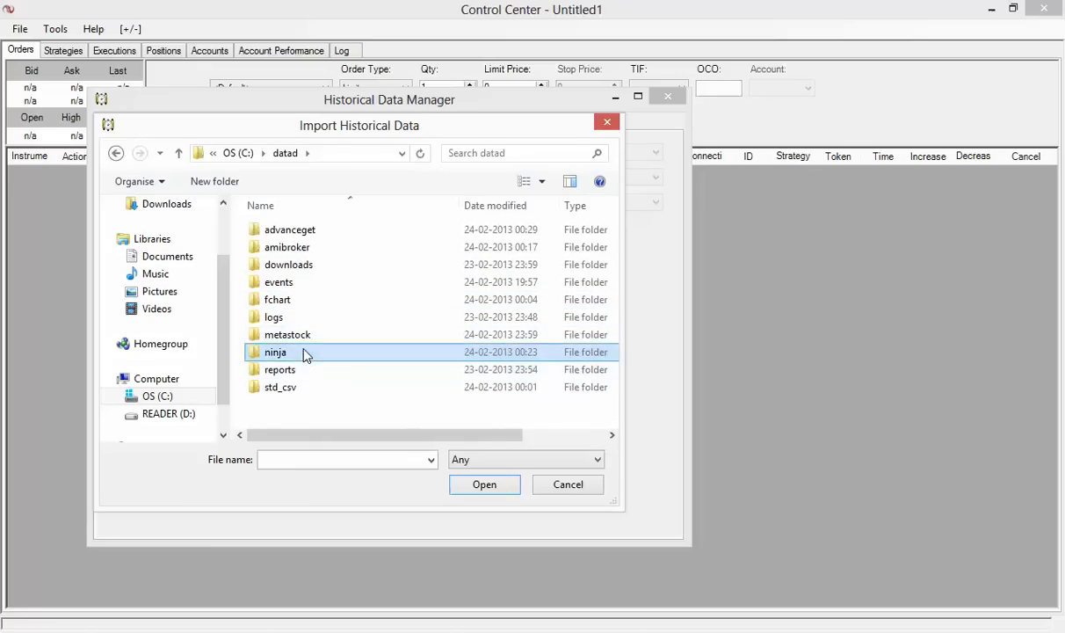
Pick NSE_Forex_Futures_cf15022013 from the bhavcopy files and import it
left_click(307, 304)
scroll(356, 315, "down", 4)
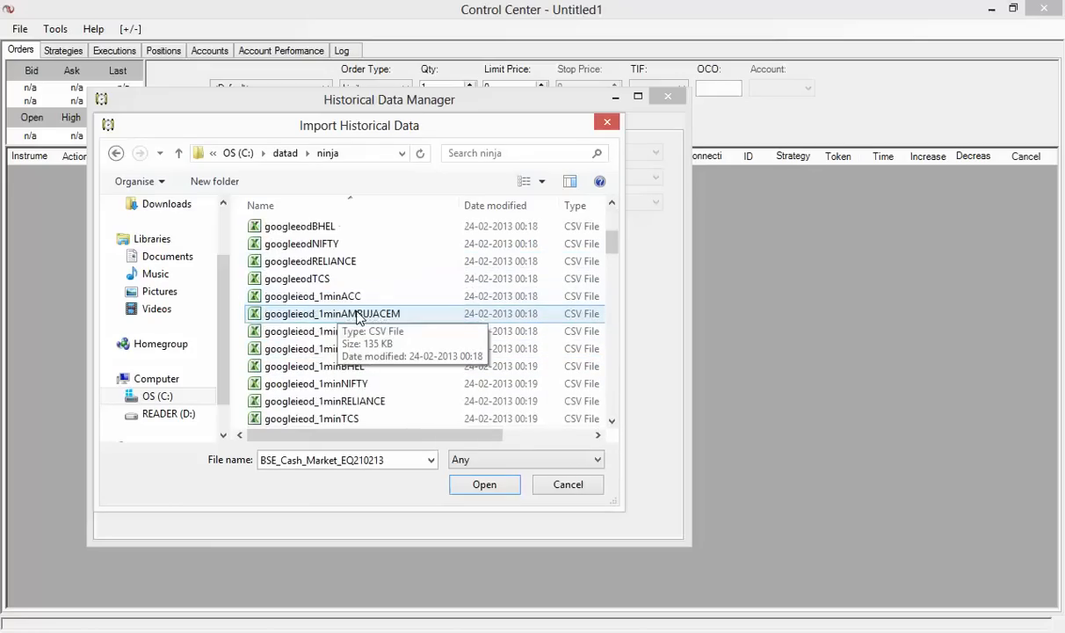
scroll(358, 318, "down", 5)
left_click(357, 315)
scroll(358, 319, "down", 7)
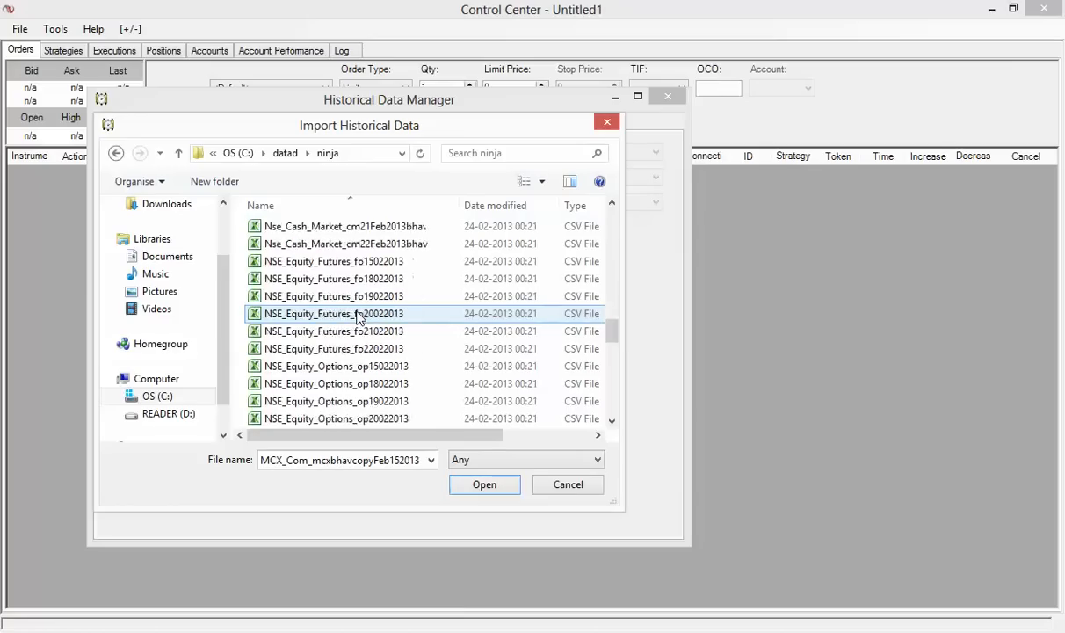
left_click(357, 315)
scroll(360, 318, "down", 6)
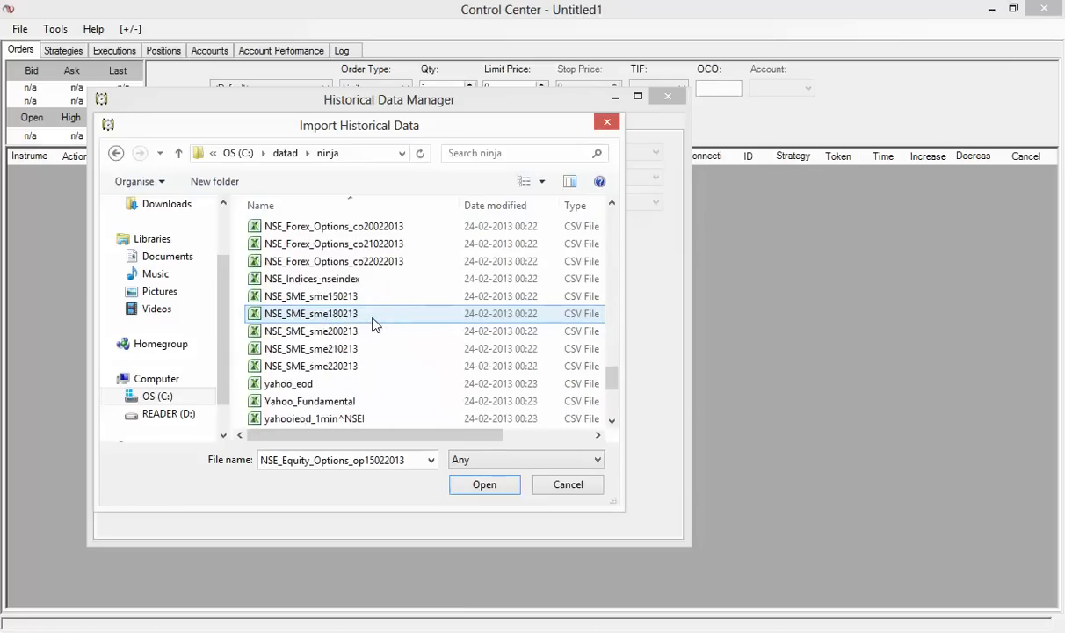
left_click(342, 245)
scroll(342, 260, "down", 3)
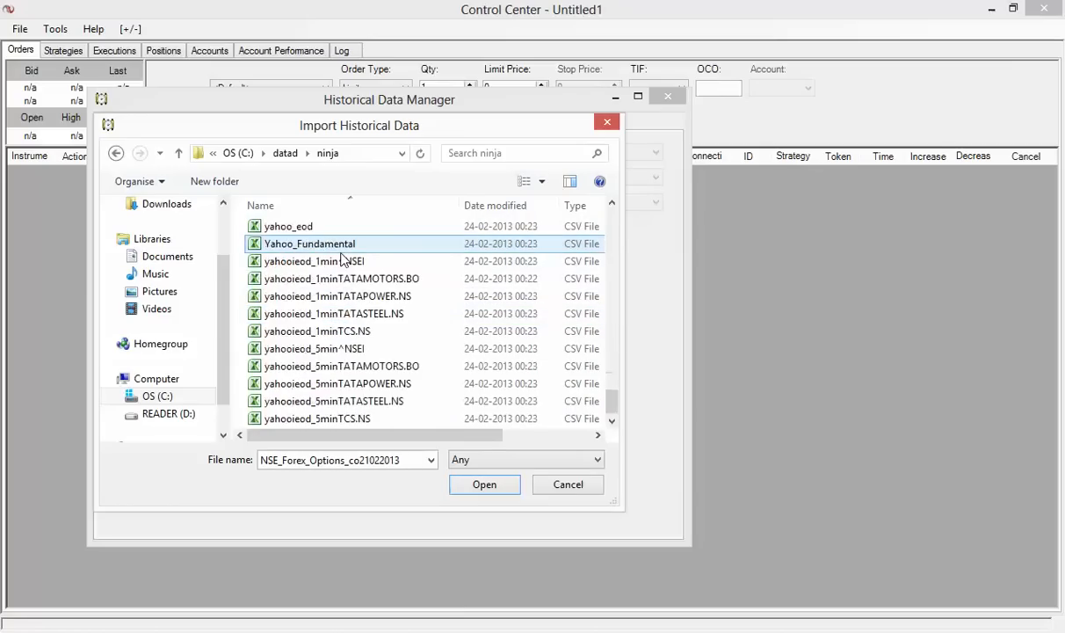
scroll(343, 261, "up", 3)
left_click(342, 260)
scroll(343, 261, "up", 4)
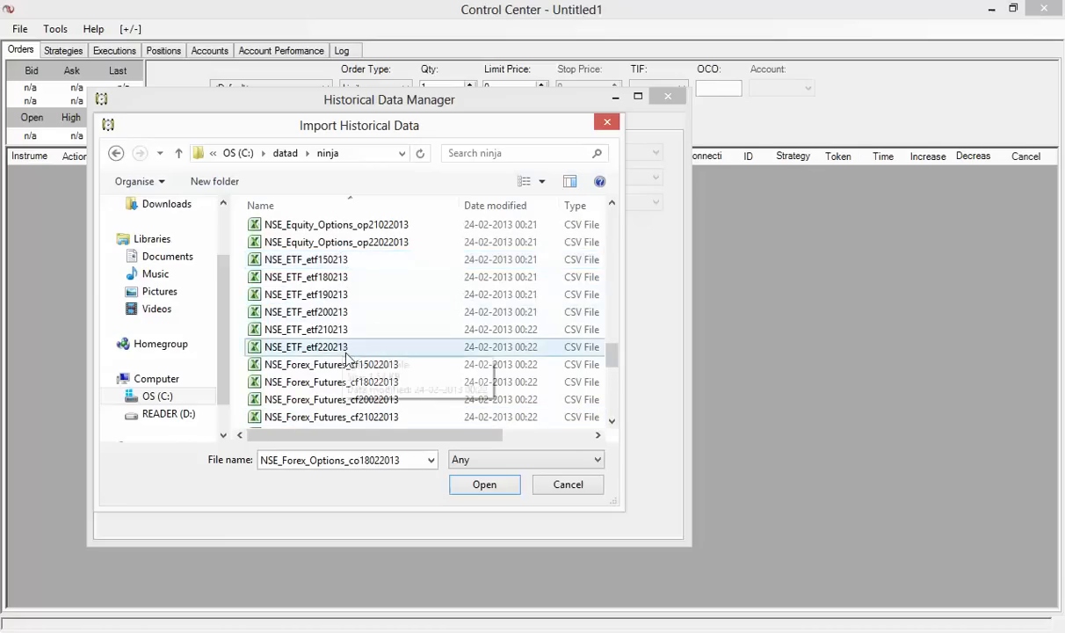
left_click(332, 362)
left_click(484, 486)
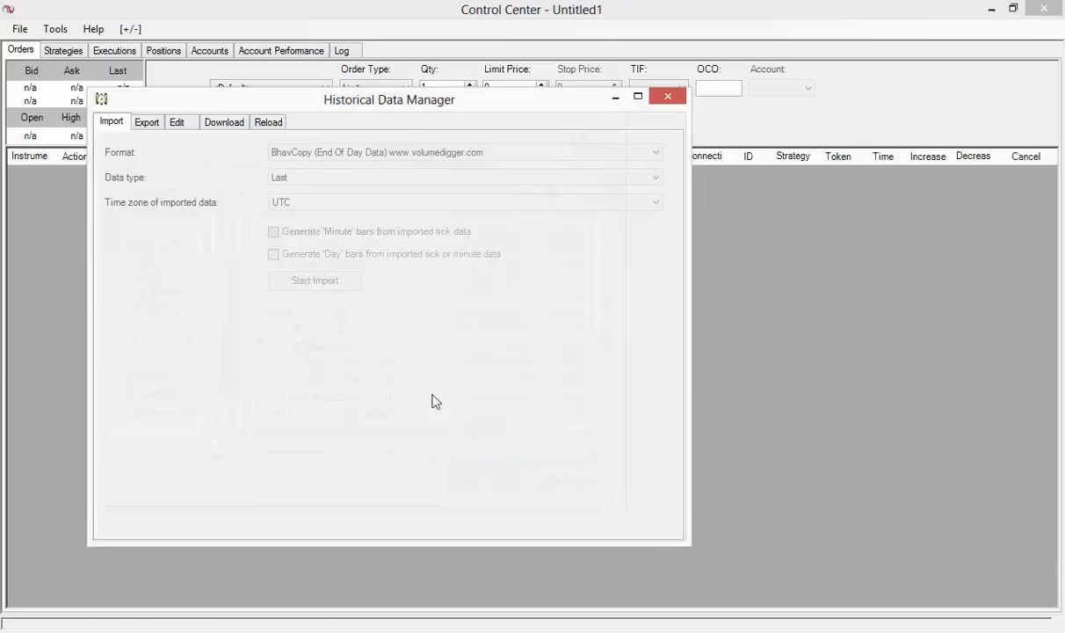
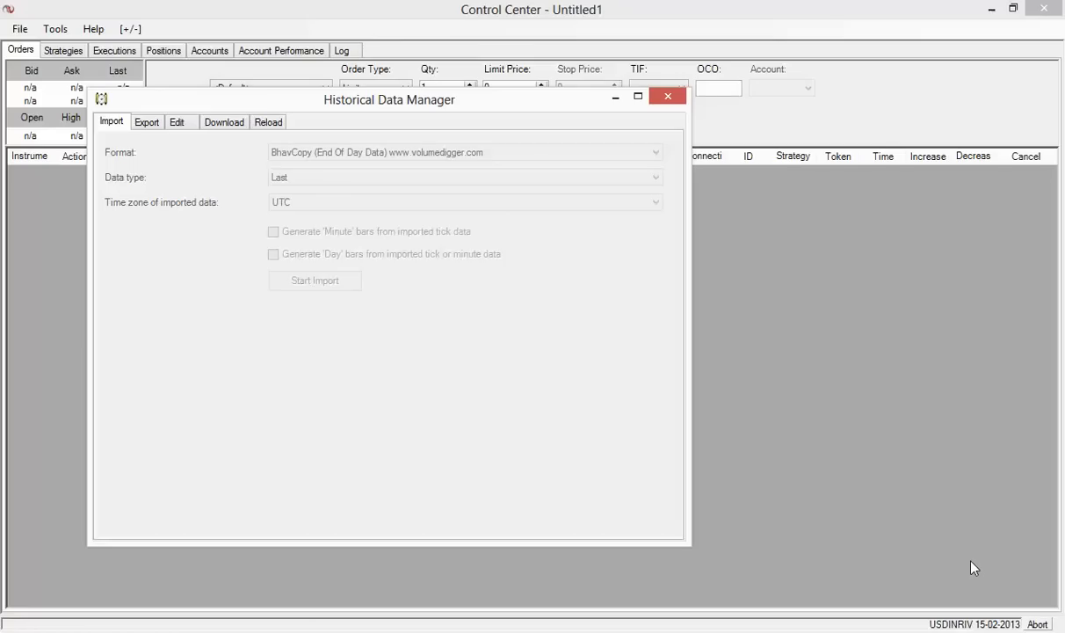
Bring NinjaTrader's Control Center in front of the data manager and open its Tools menu
left_click(1035, 623)
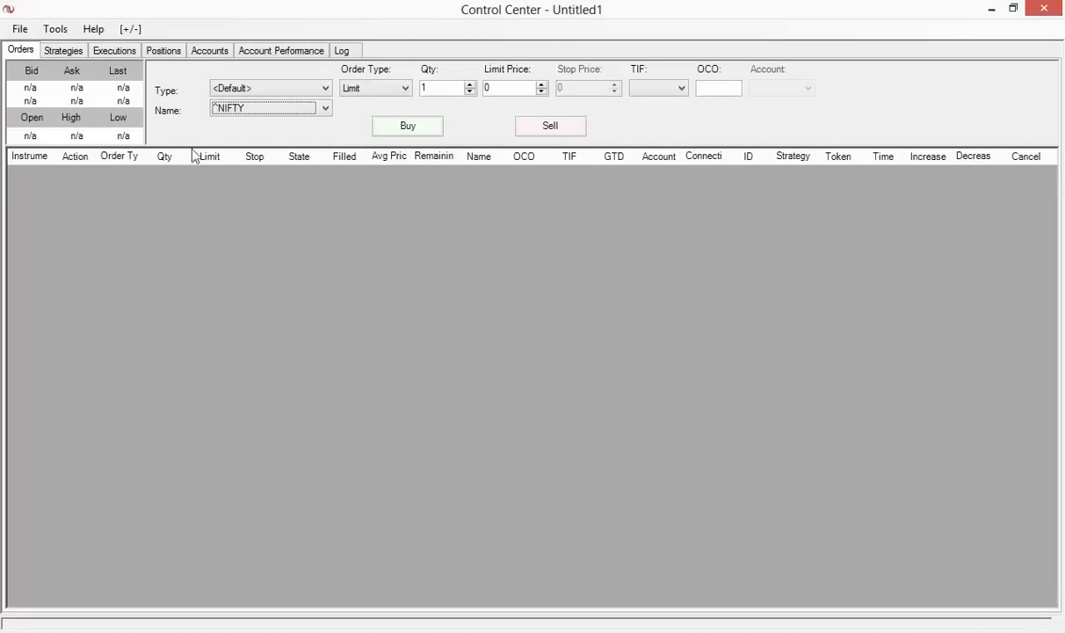
left_click(55, 29)
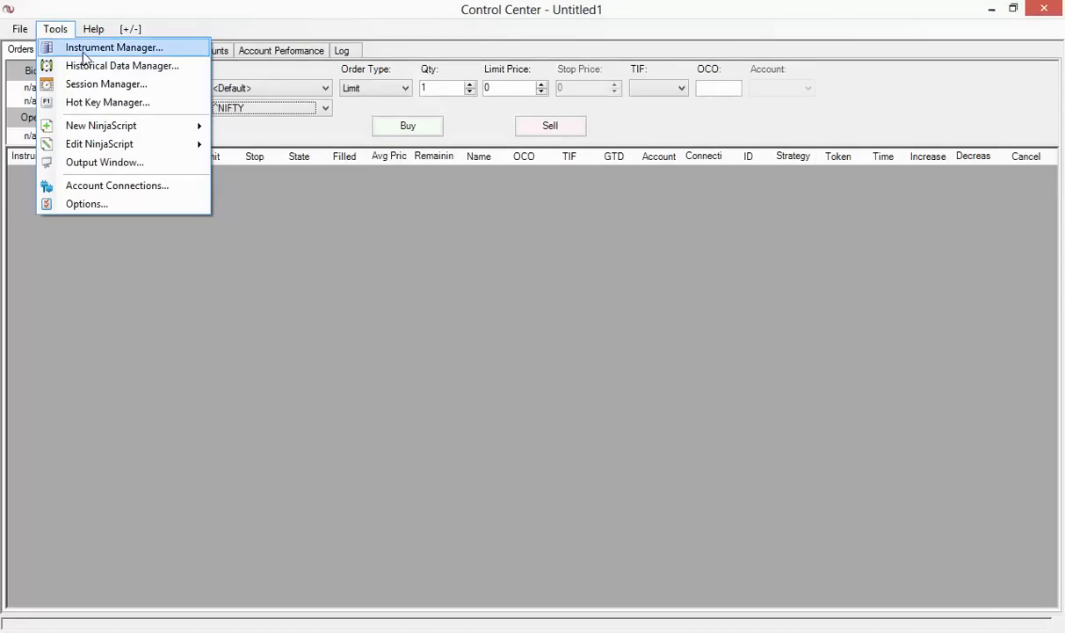
In the Historical Data Manager, import MetaStock data from the metastock\msd\mcxindex MASTER file
left_click(90, 67)
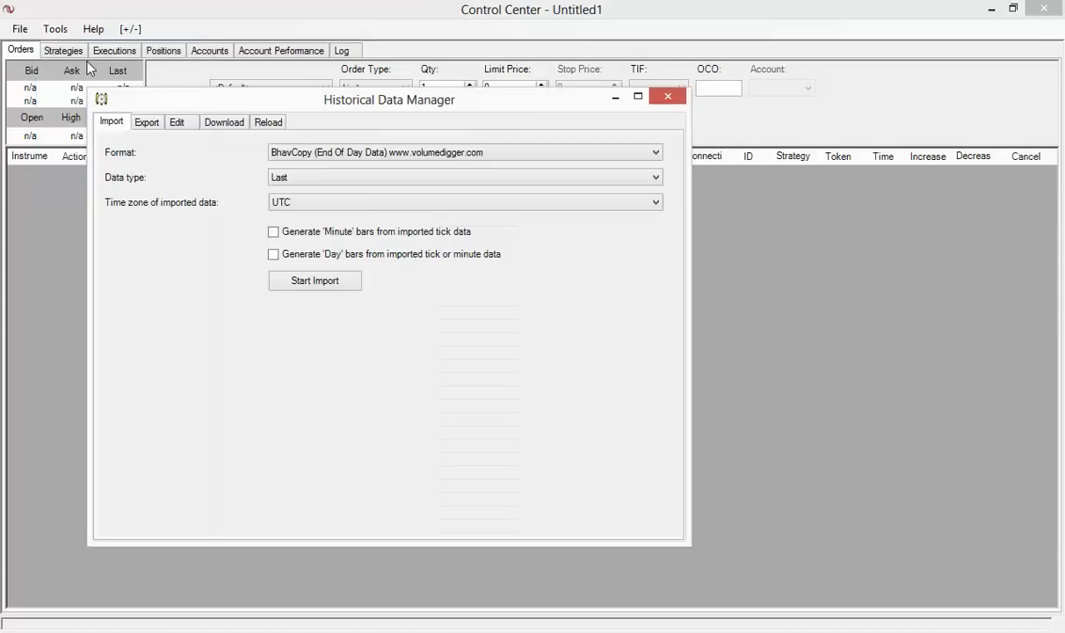
left_click(299, 155)
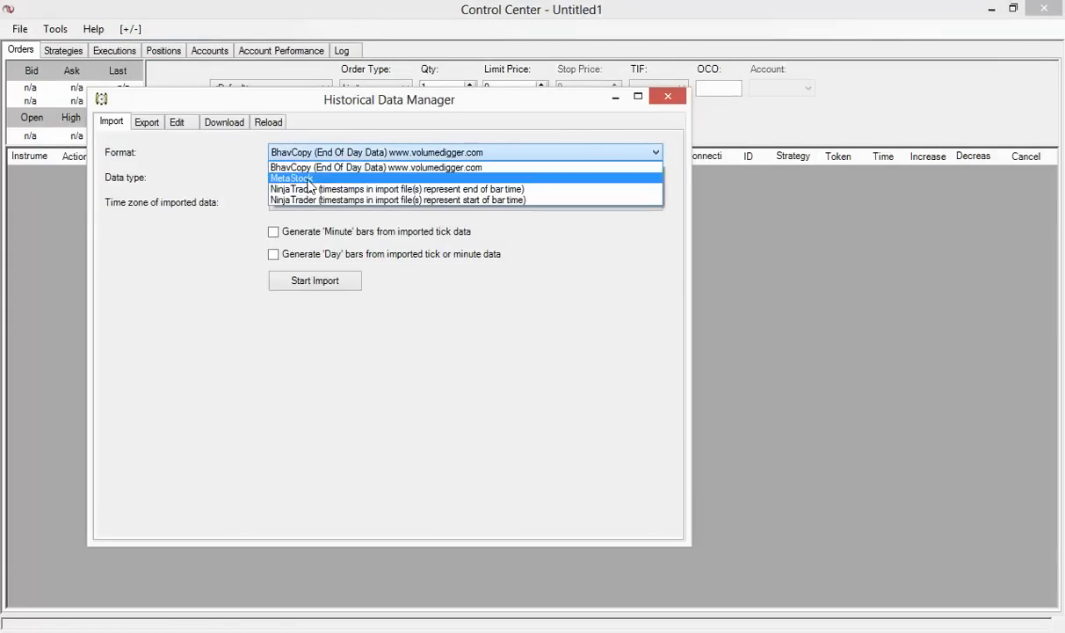
left_click(296, 178)
left_click(333, 284)
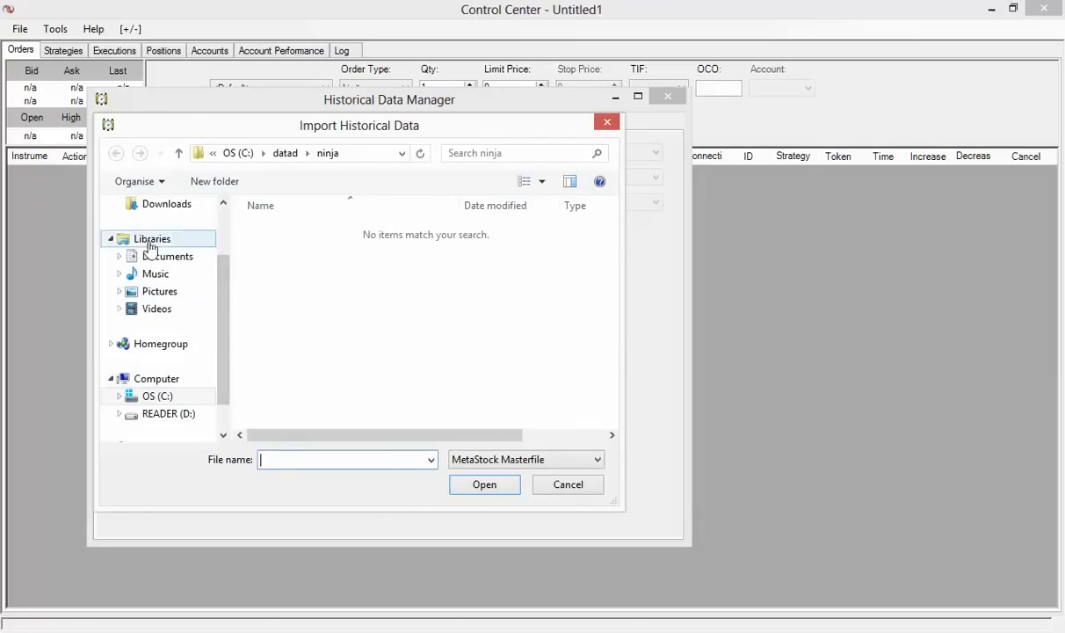
left_click(178, 153)
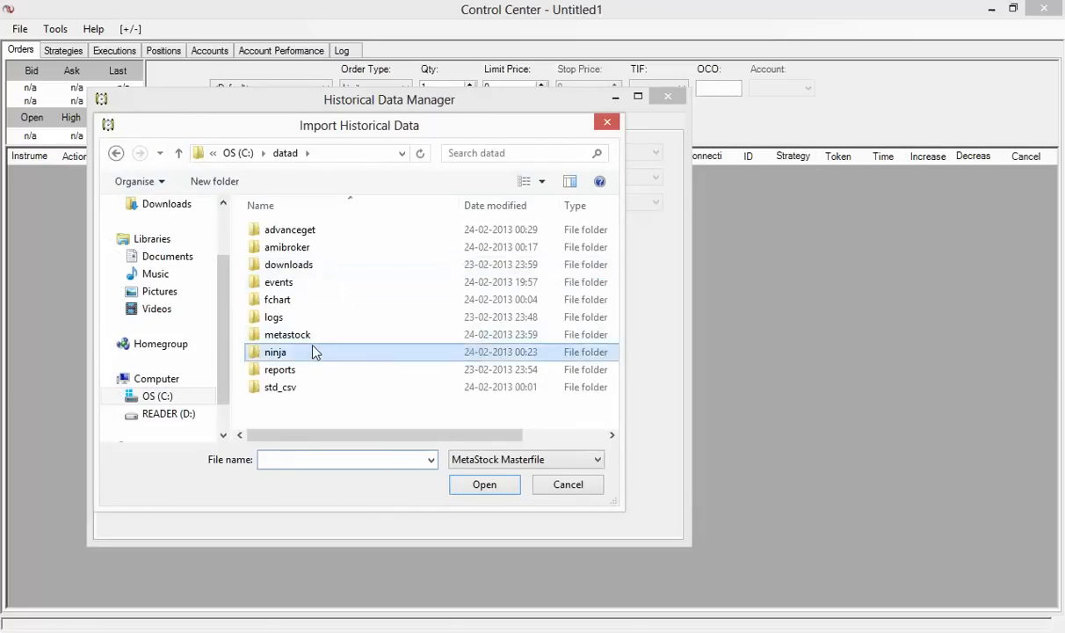
double_click(299, 334)
double_click(314, 232)
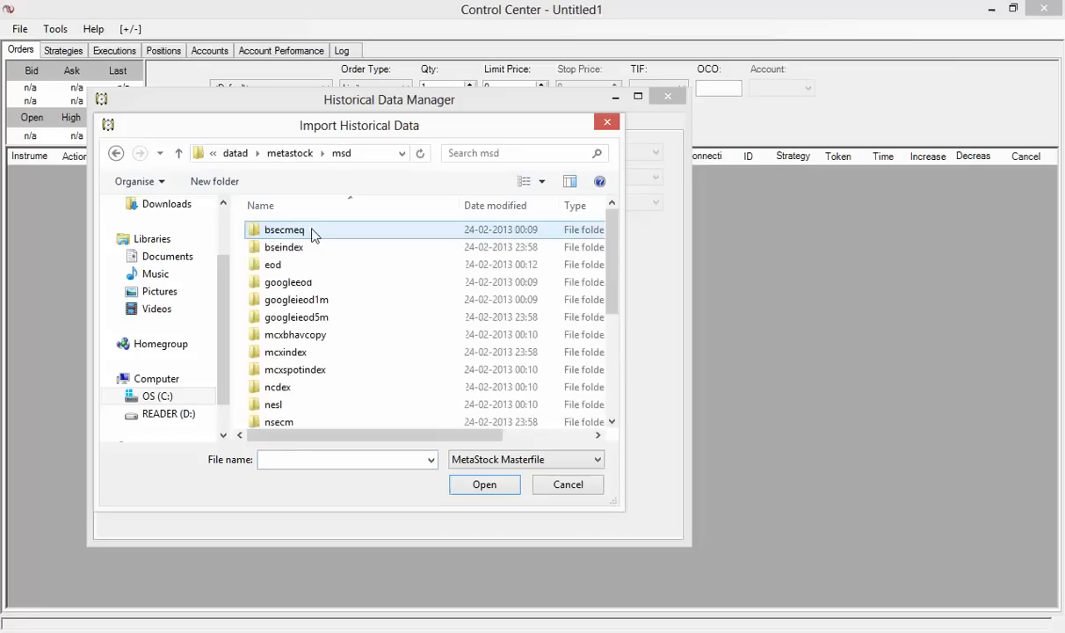
double_click(314, 353)
left_click(286, 248)
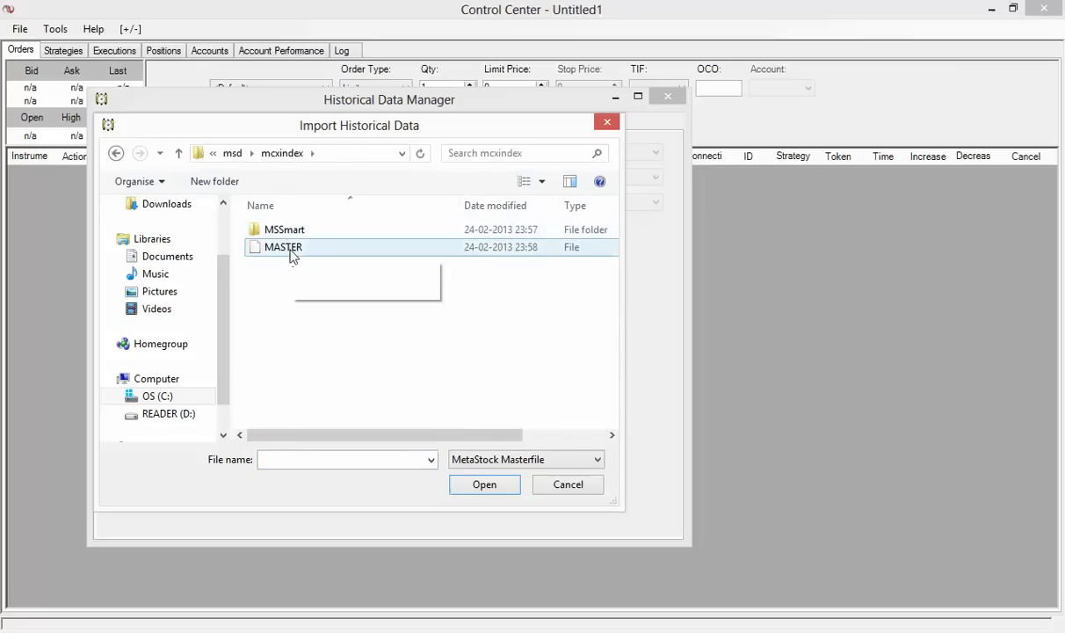
left_click(475, 485)
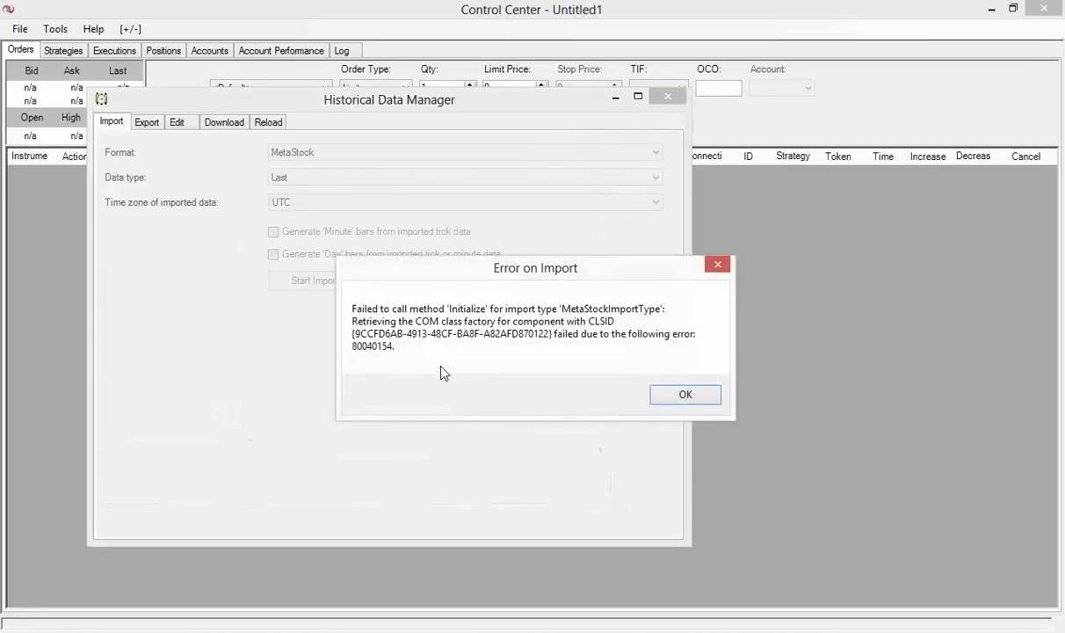
Dismiss the import error, cancel a second import attempt, and close the Historical Data Manager
left_click(685, 396)
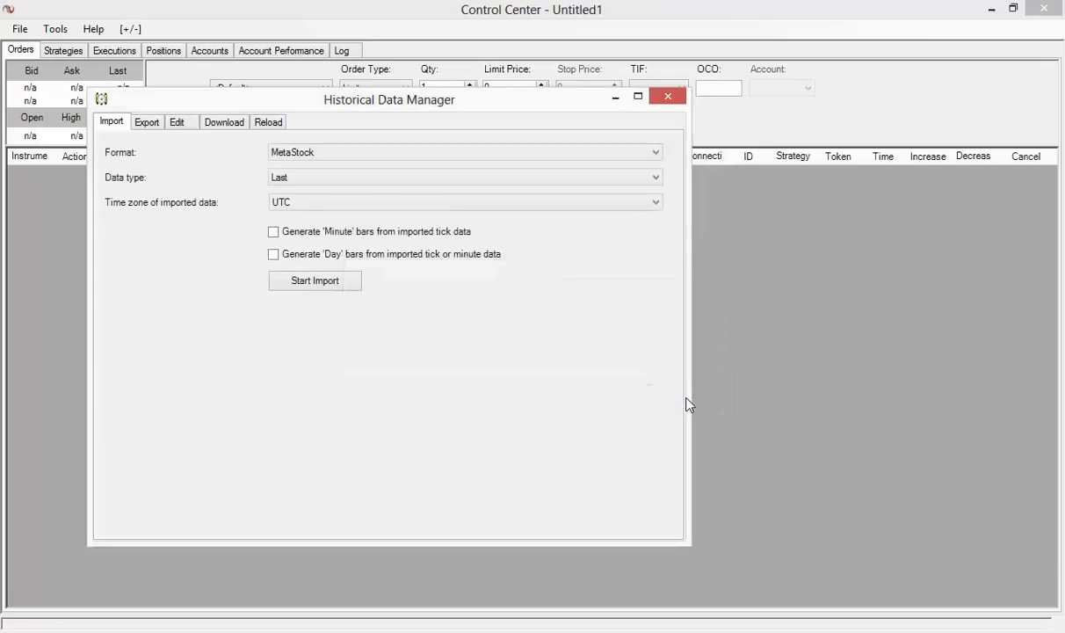
left_click(335, 281)
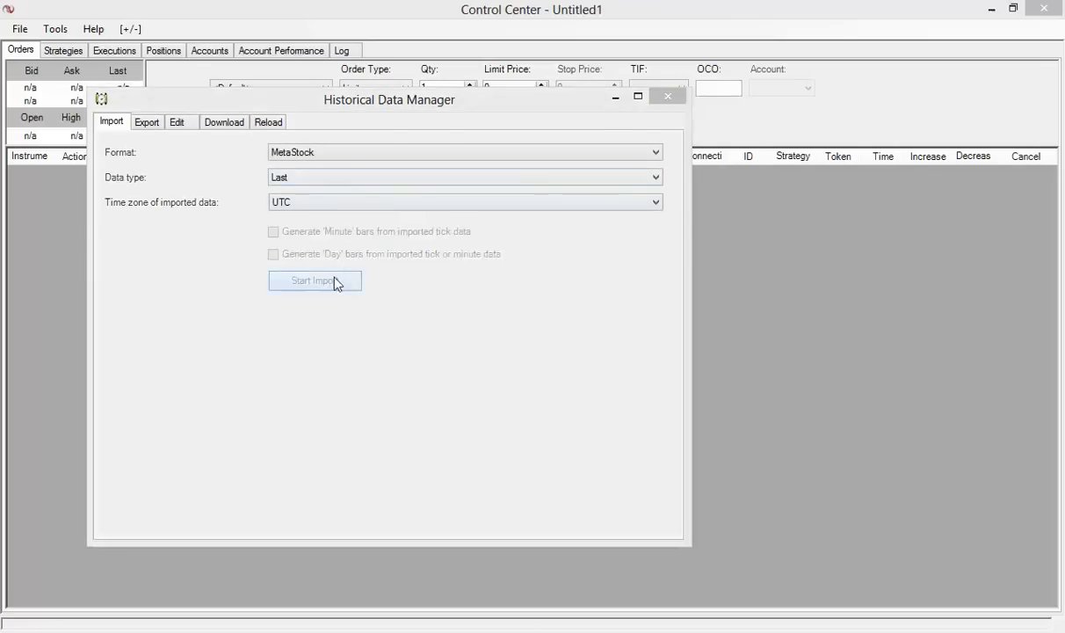
left_click(570, 484)
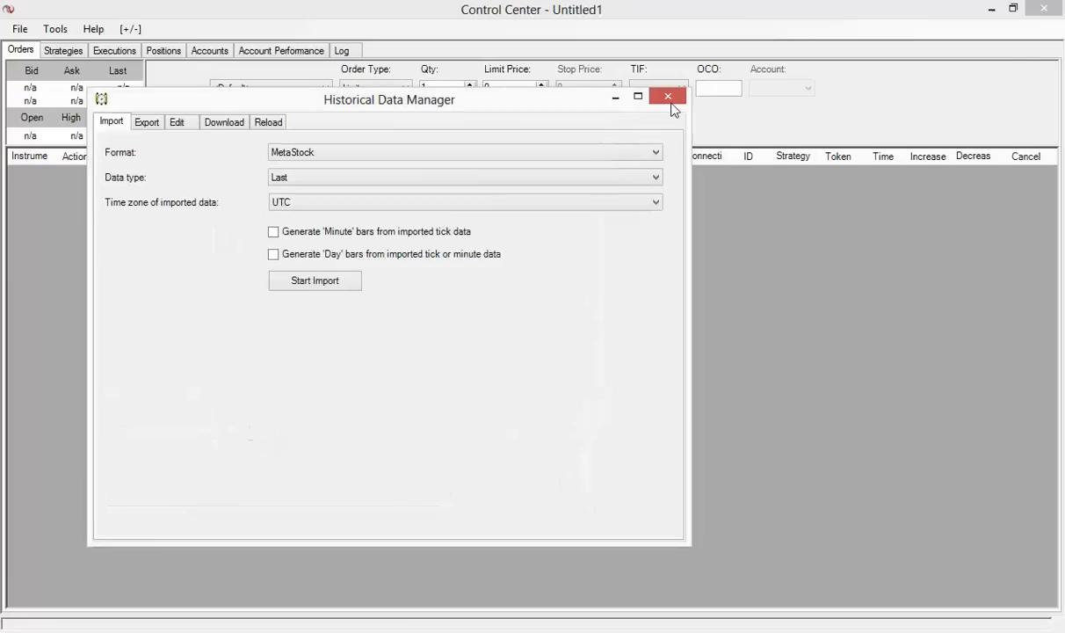
left_click(670, 100)
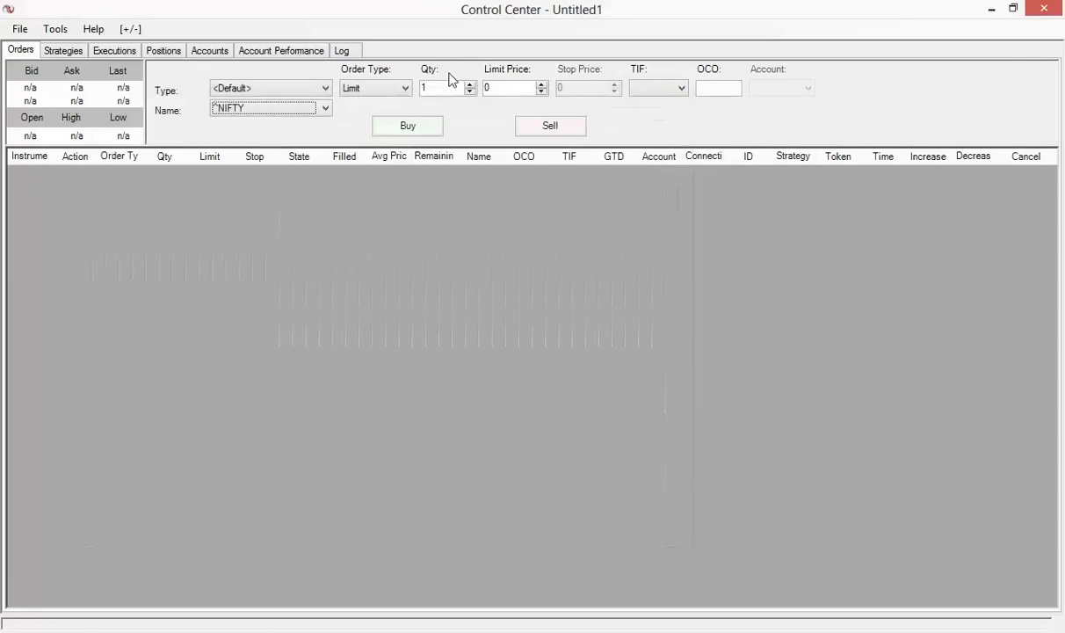
Exit NinjaTrader without saving any workspaces
left_click(19, 29)
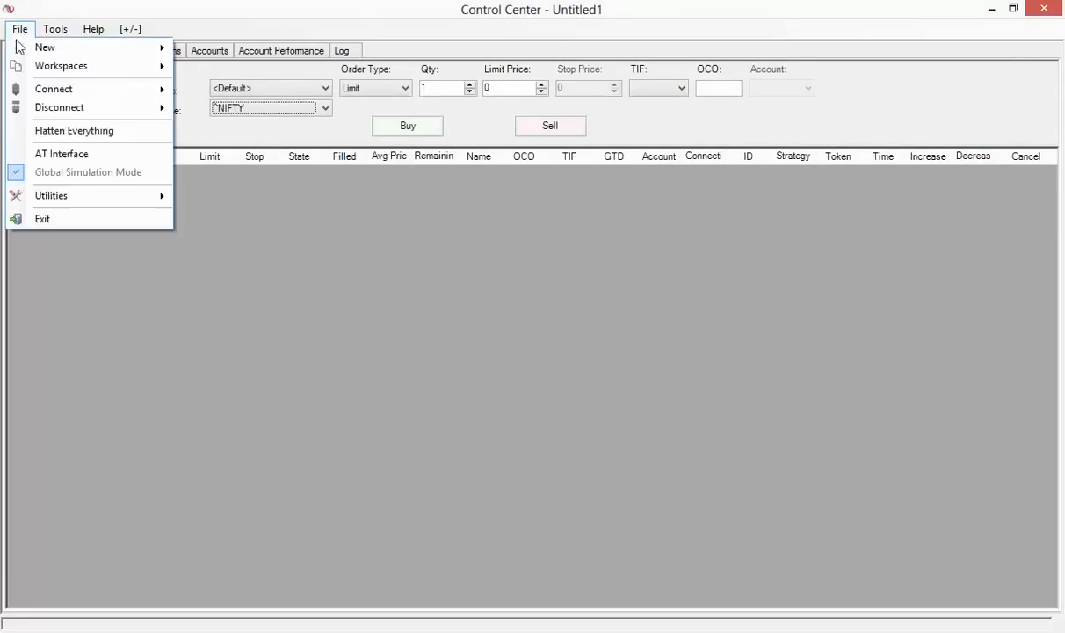
left_click(97, 225)
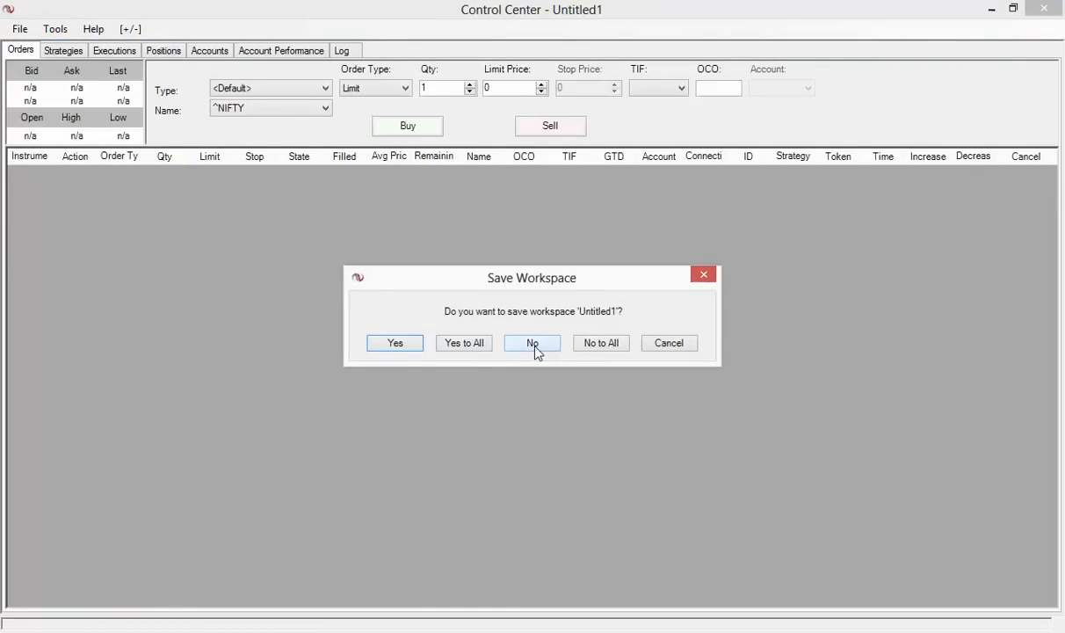
left_click(602, 353)
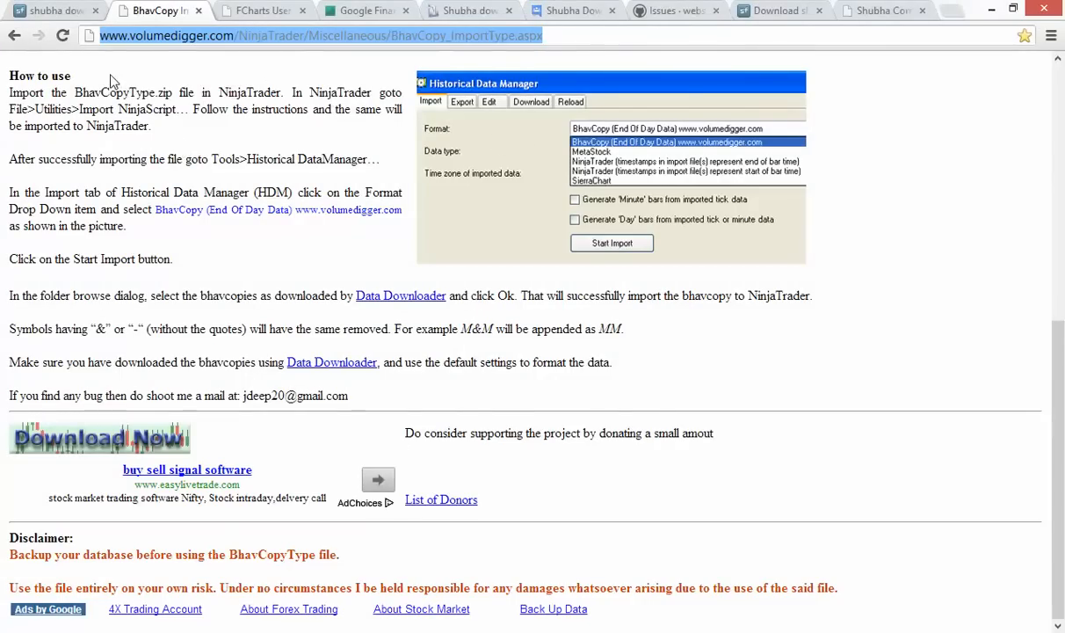
Review the Shubha_Downloader GitHub issues list, briefly opening the New Issue form and going back
left_click(685, 11)
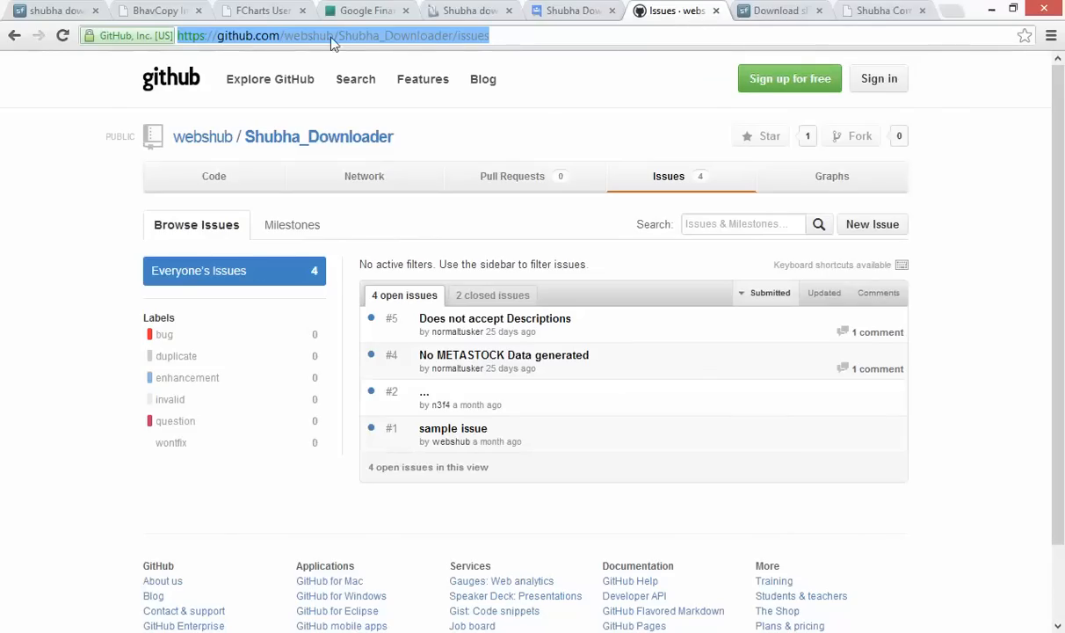
left_click(522, 35)
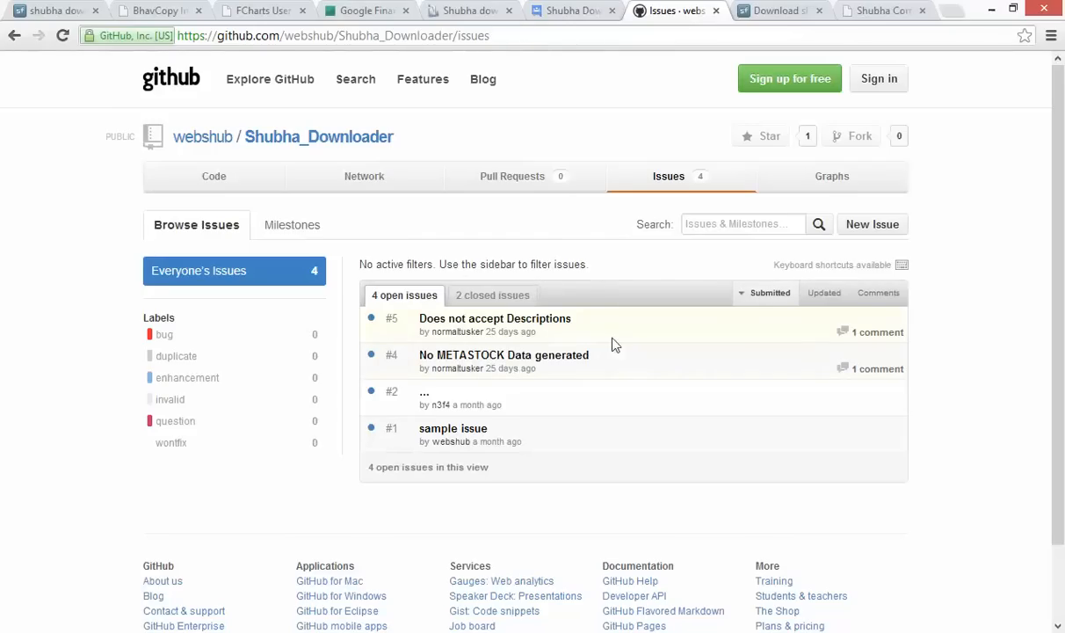
left_click(848, 225)
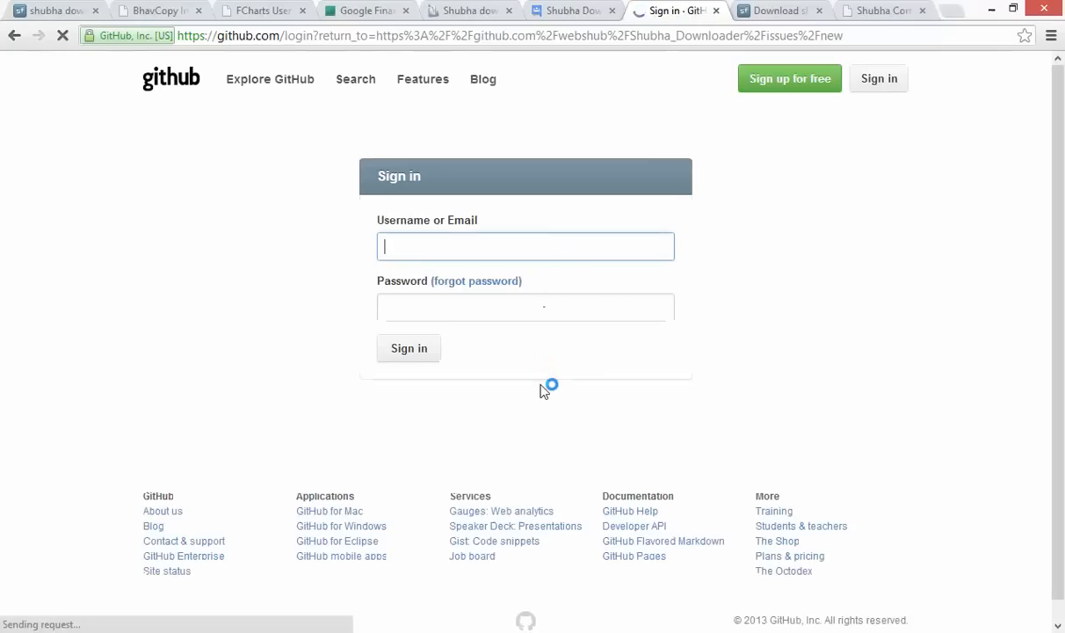
left_click(14, 36)
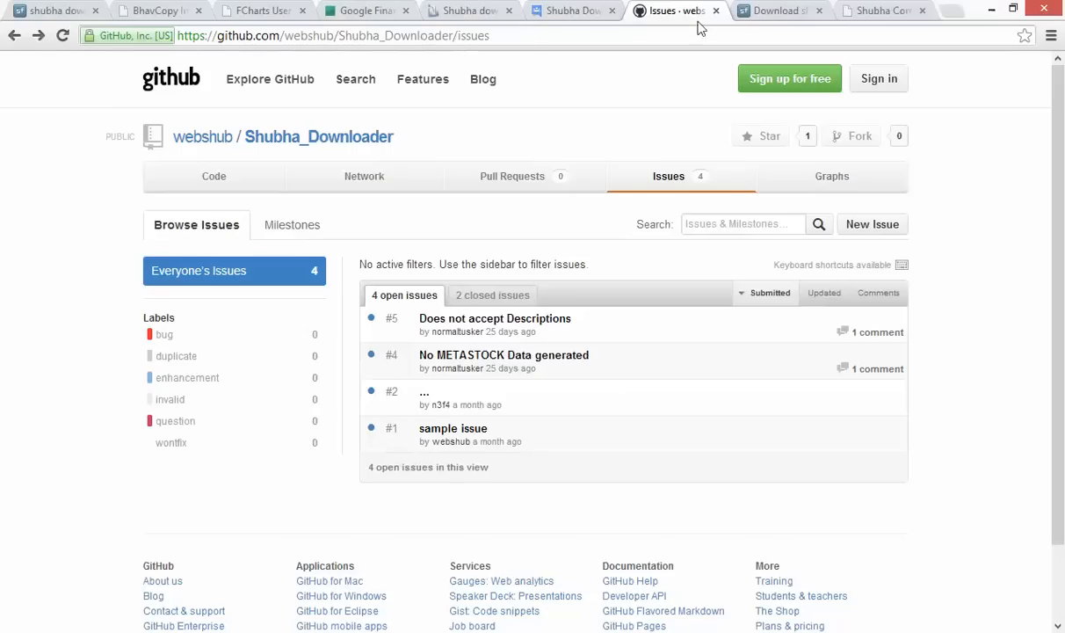
Check the SourceForge download page, return to GitHub issues, then go to the Google Groups post
left_click(761, 13)
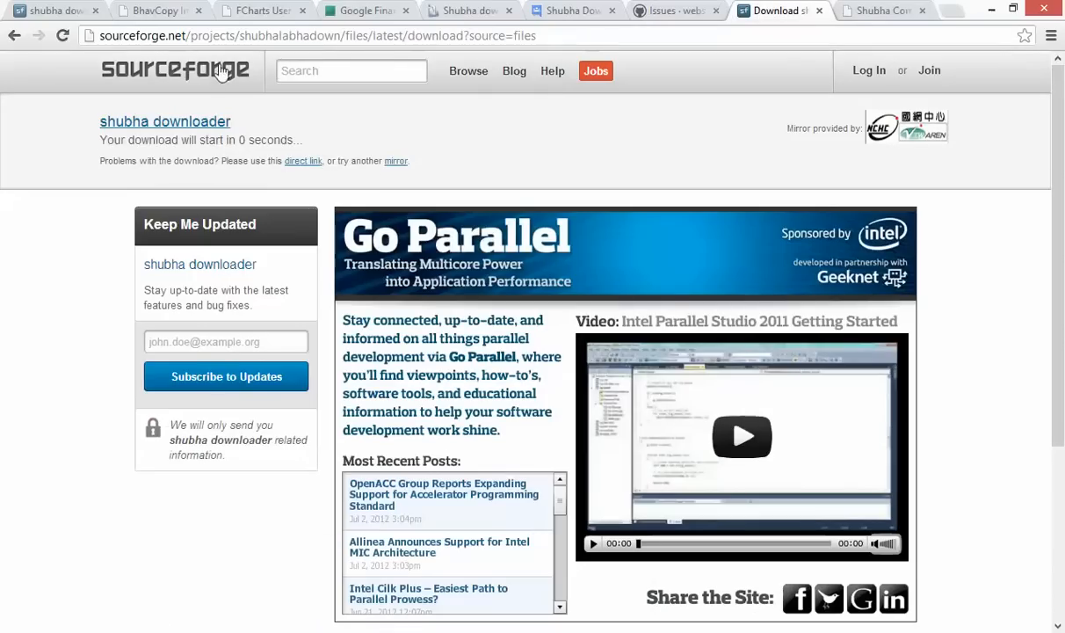
left_click(695, 11)
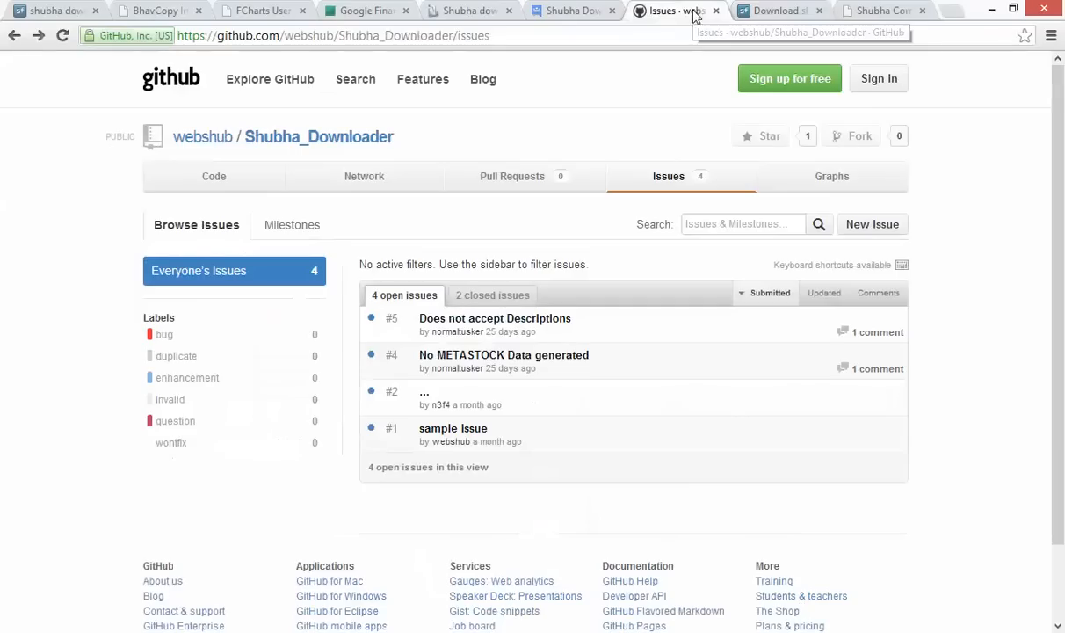
left_click(480, 37)
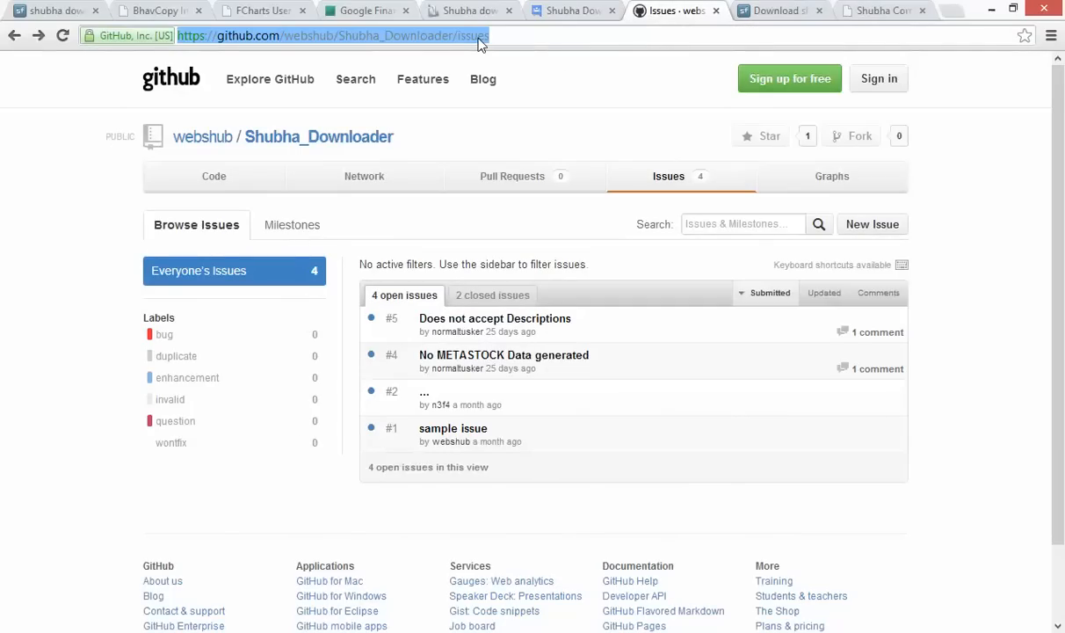
left_click(573, 10)
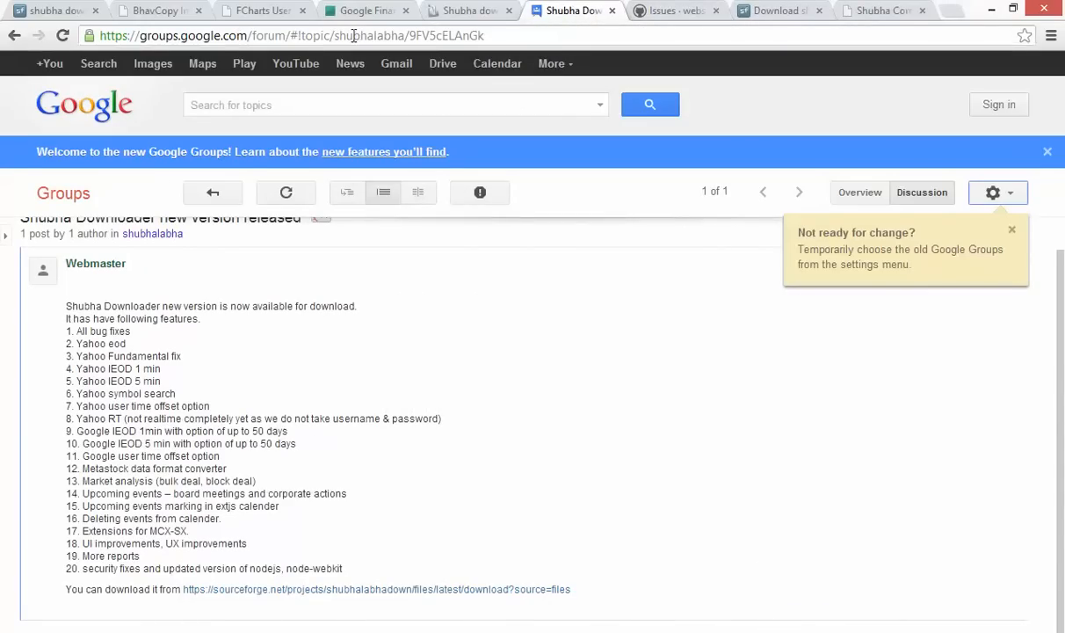
Scroll through the Google Groups announcement and open the shubhalabha group's topic list
scroll(362, 362, "up", 1)
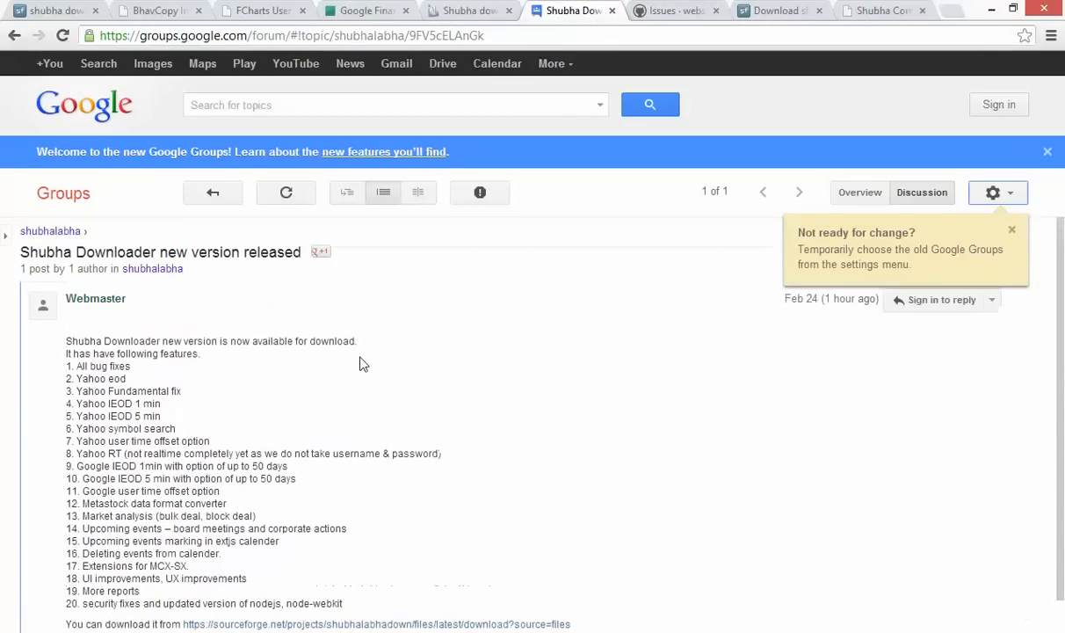
scroll(360, 363, "down", 1)
scroll(360, 363, "up", 1)
left_click(74, 231)
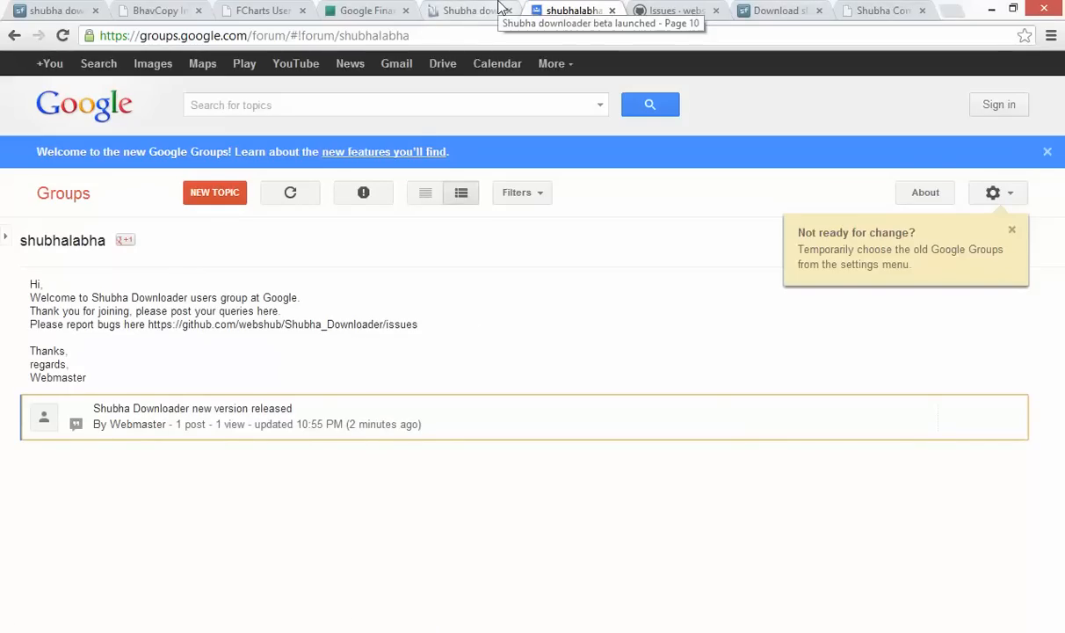
Scroll through the traderji forum thread, then bring up the Google Finance Market Summary page
left_click(499, 8)
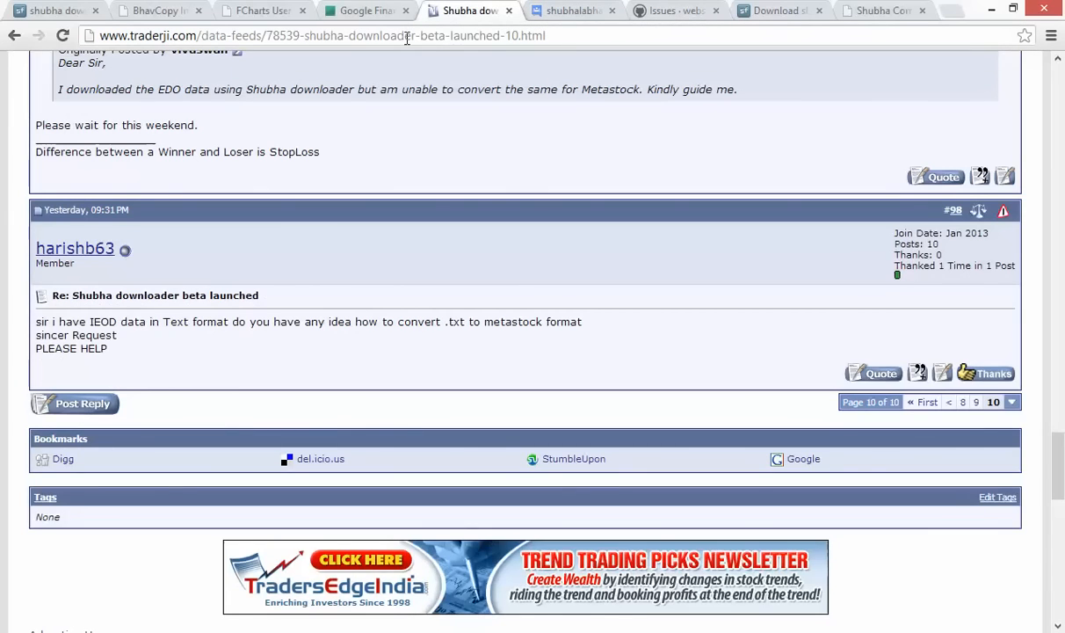
scroll(422, 90, "up", 5)
scroll(422, 90, "up", 10)
scroll(422, 91, "down", 14)
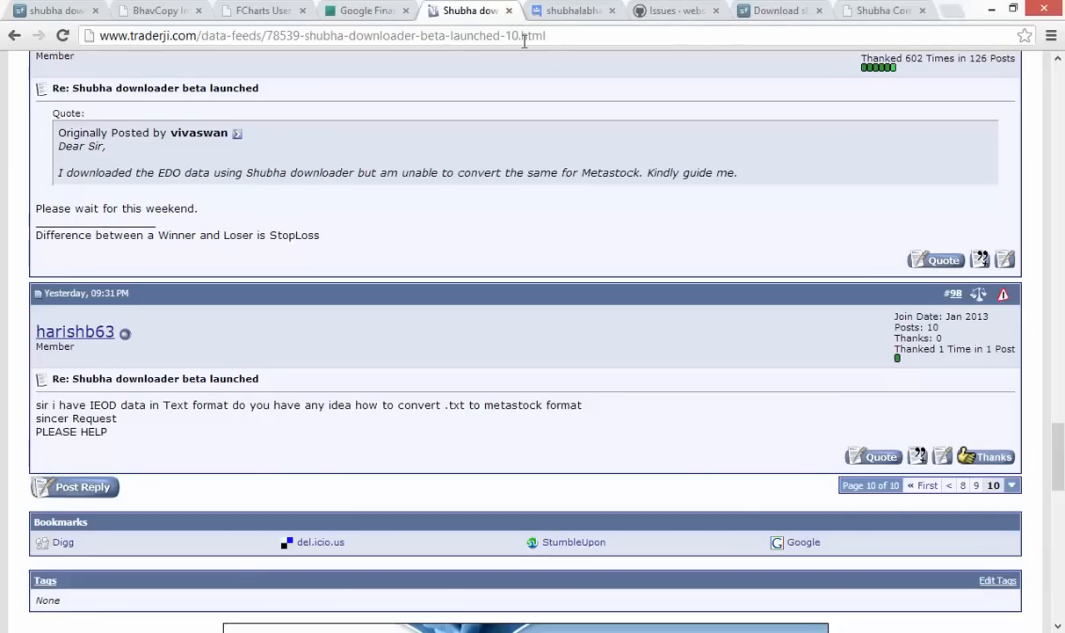
scroll(565, 167, "up", 15)
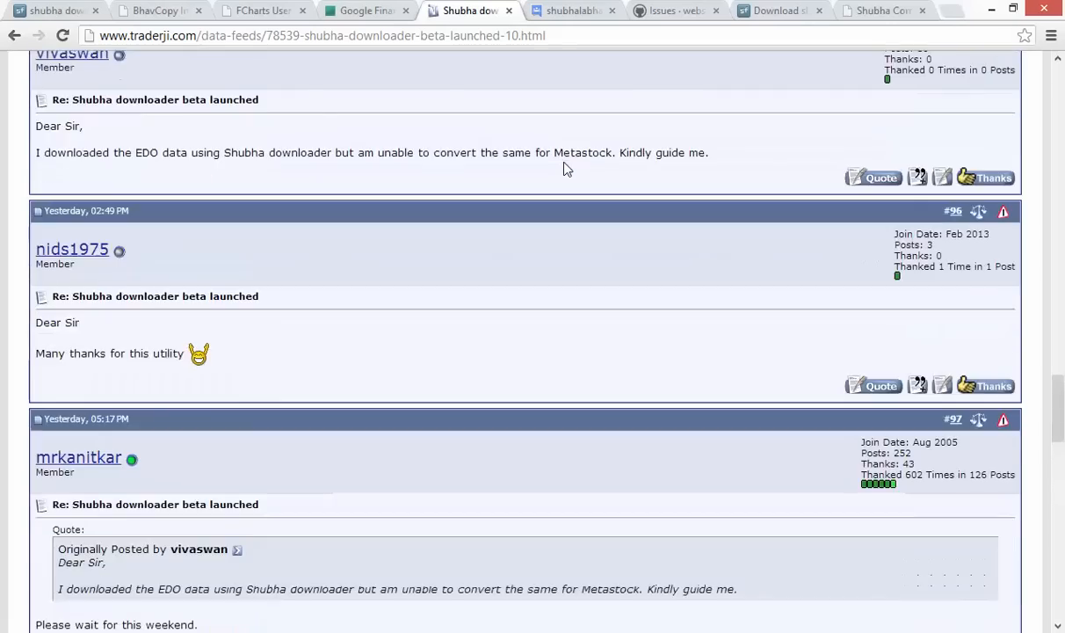
scroll(565, 169, "down", 10)
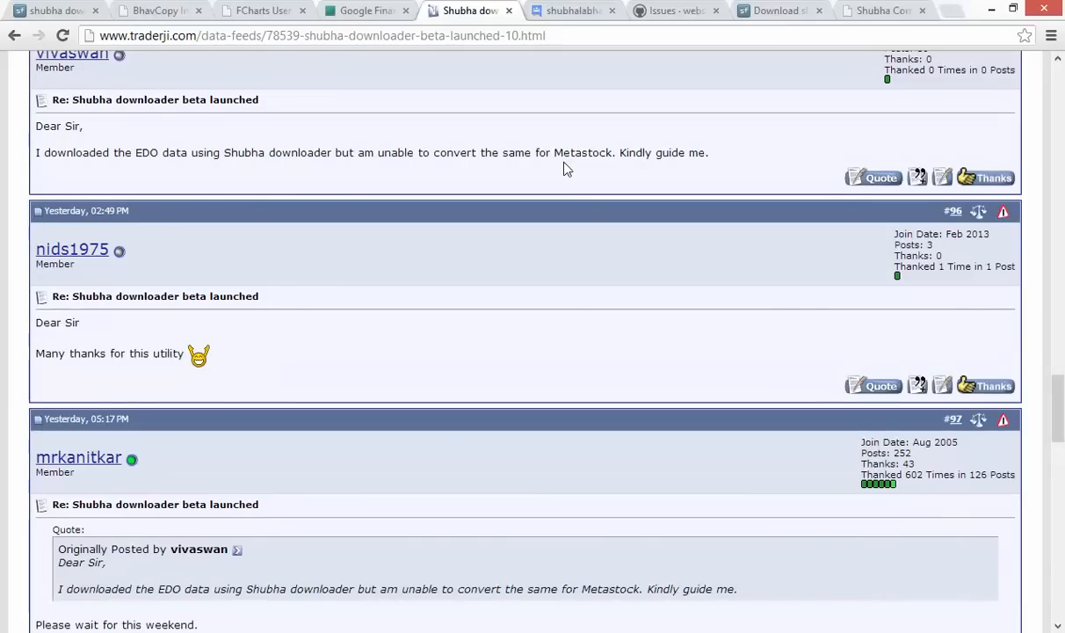
left_click(379, 16)
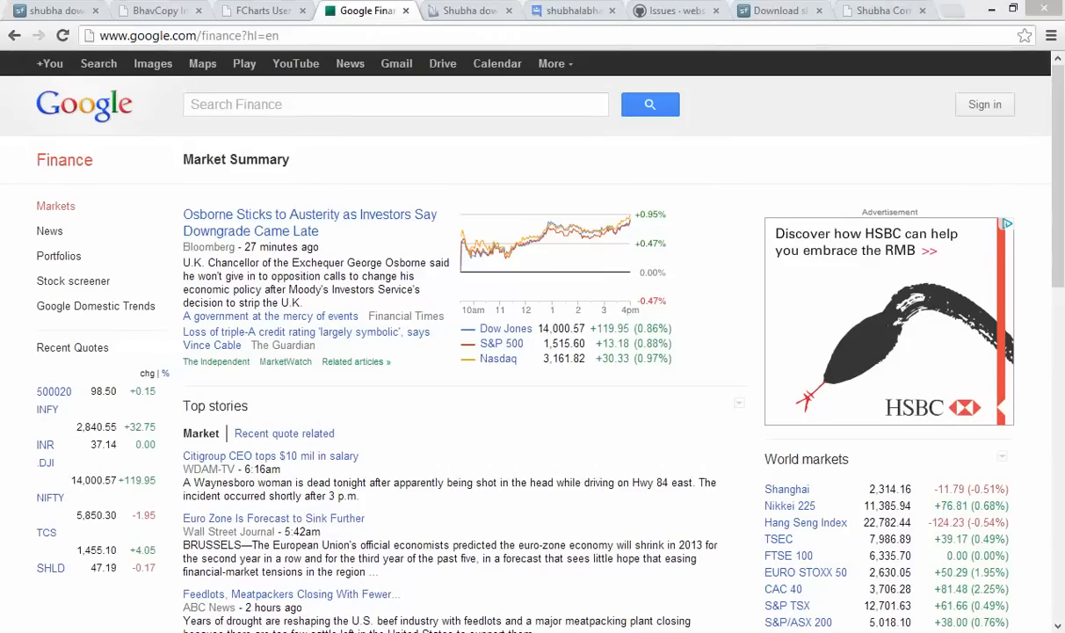
Open google.csv from Documents\Shubha Downloader in Notepad++ via its right-click menu
key("alt+Tab")
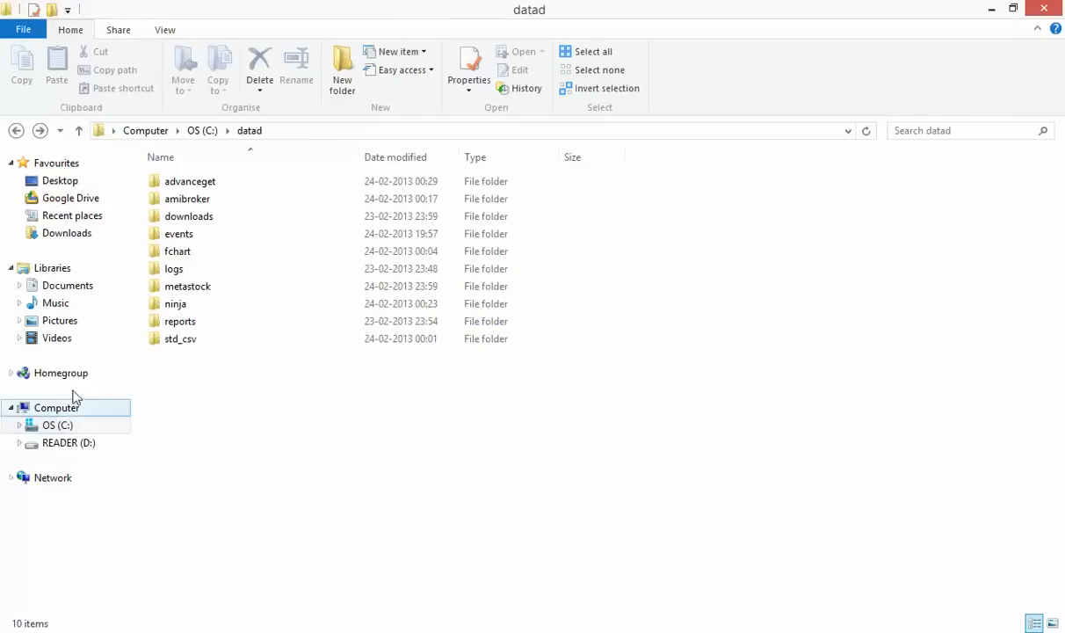
left_click(103, 287)
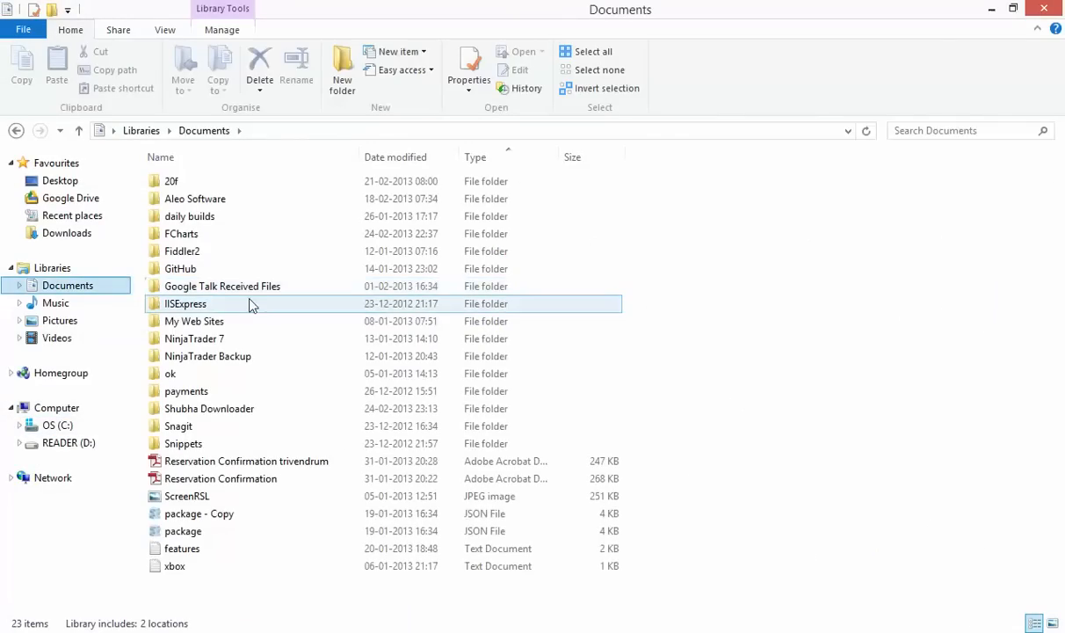
double_click(246, 411)
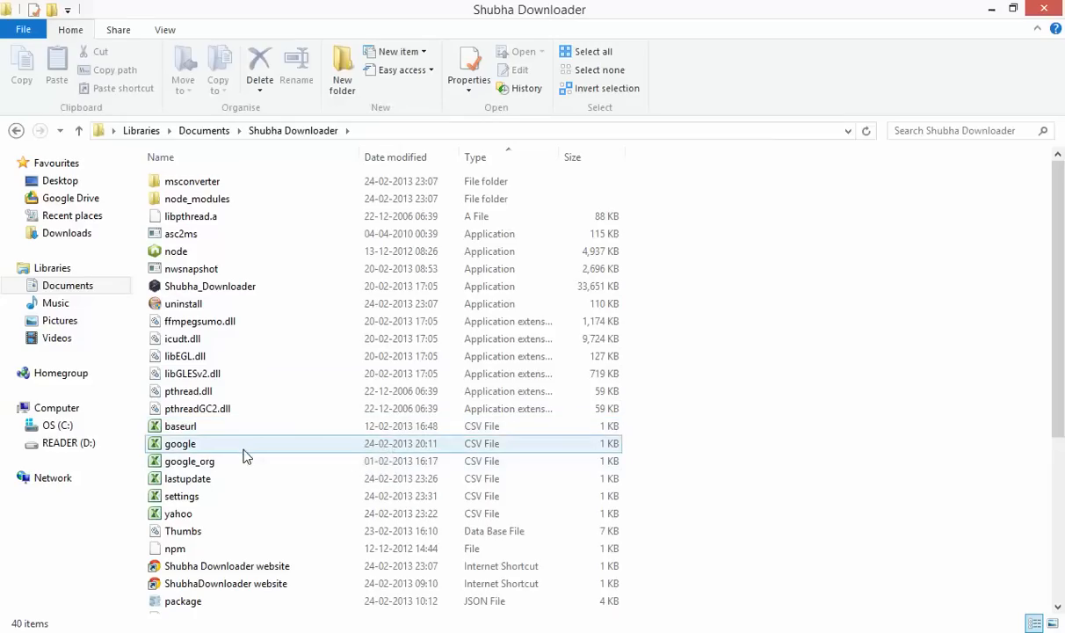
left_click(243, 444)
right_click(245, 447)
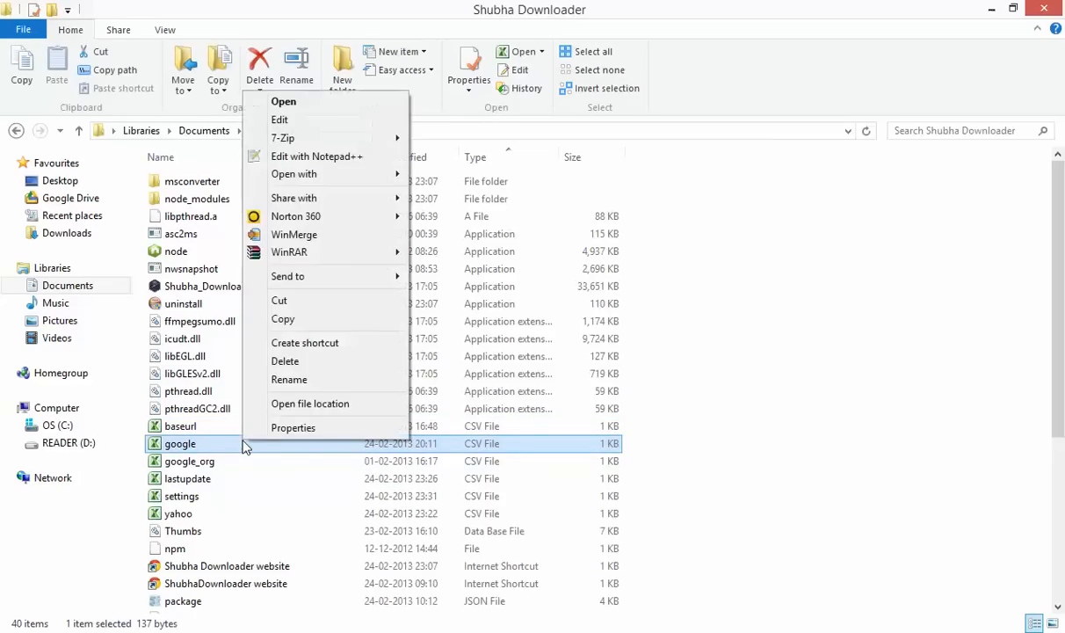
left_click(357, 160)
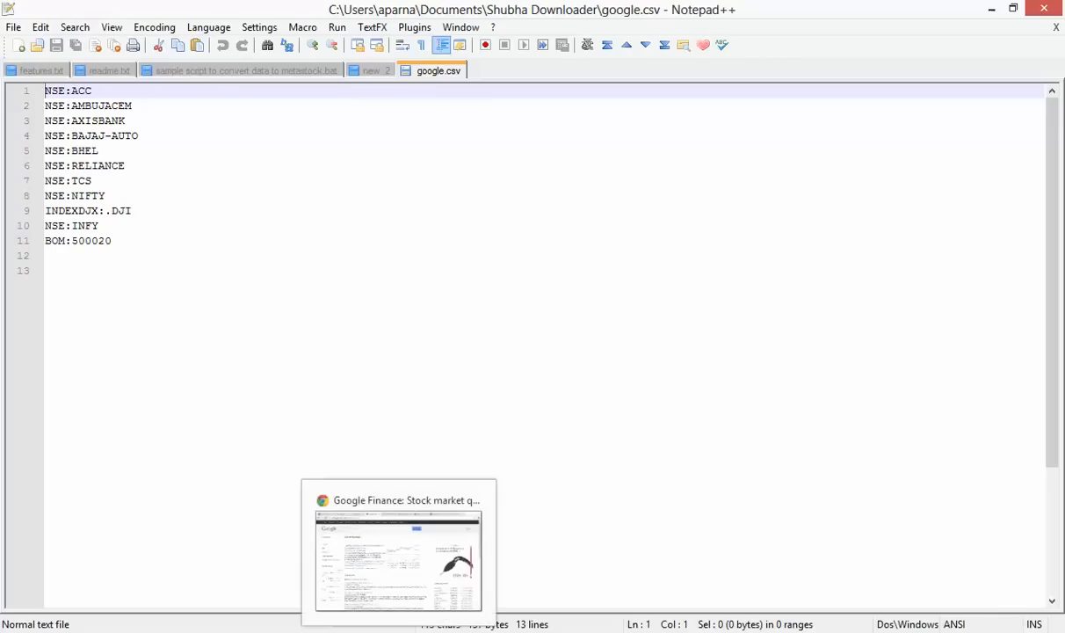
Highlight the last ticker lines to show the format, then place the cursor on empty line 12
left_click_drag(133, 243, 45, 219)
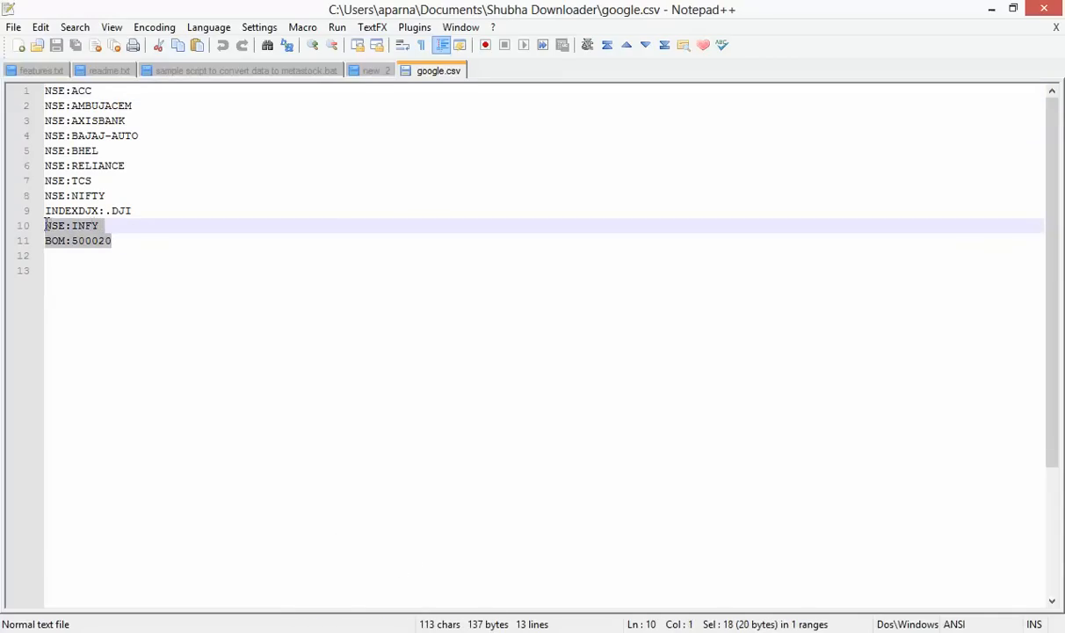
left_click(216, 253)
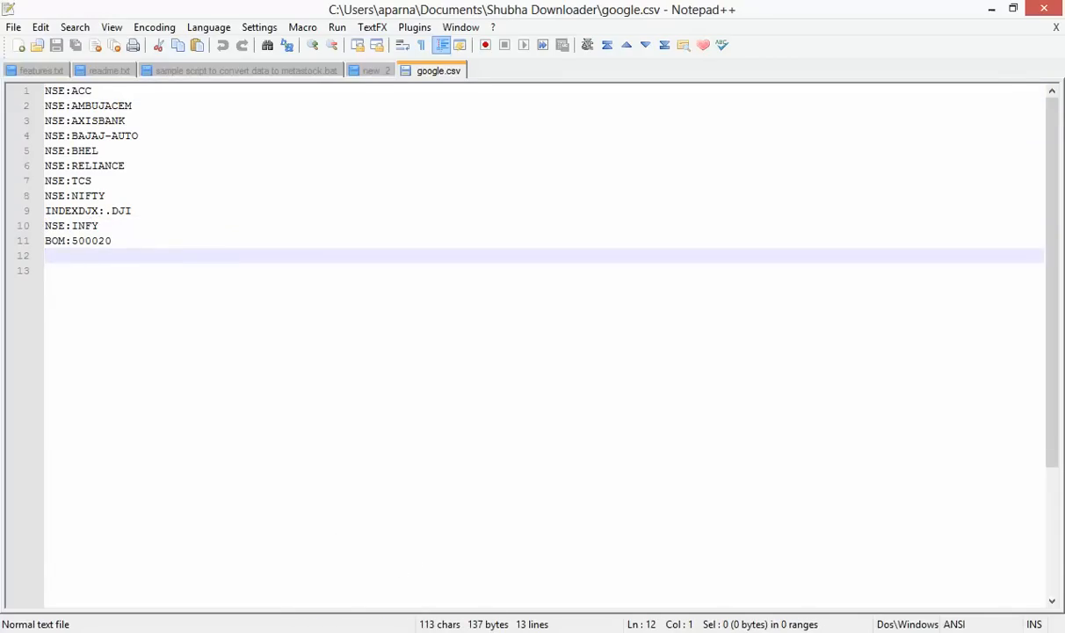
Search Google Finance for 'sap' and paste the NYSE:SAP symbol onto line 12 of google.csv
left_click(398, 554)
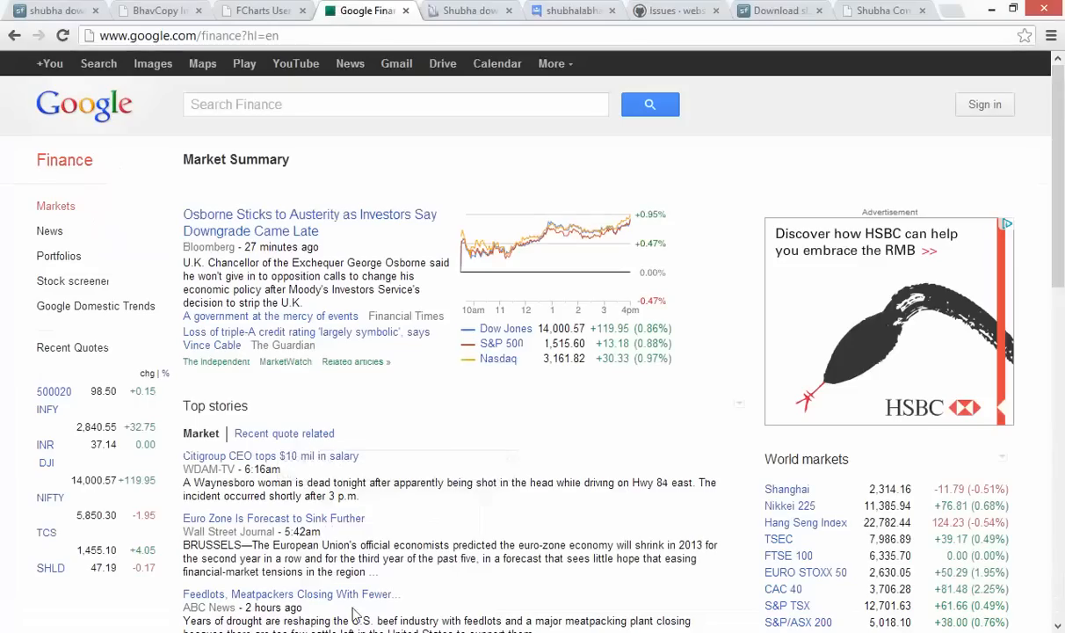
left_click(320, 106)
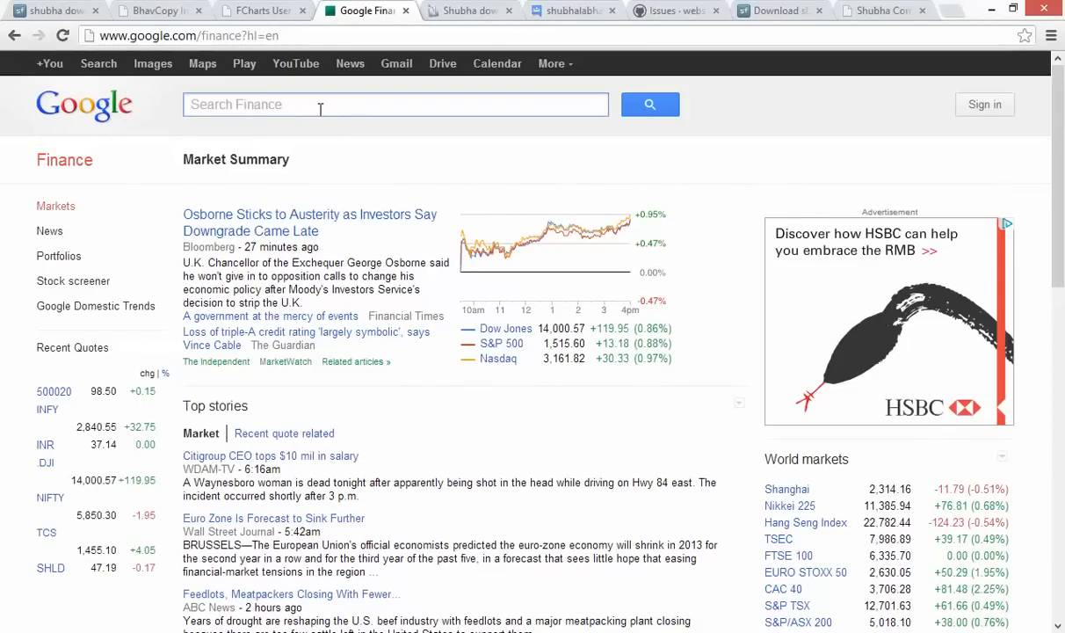
type("sap")
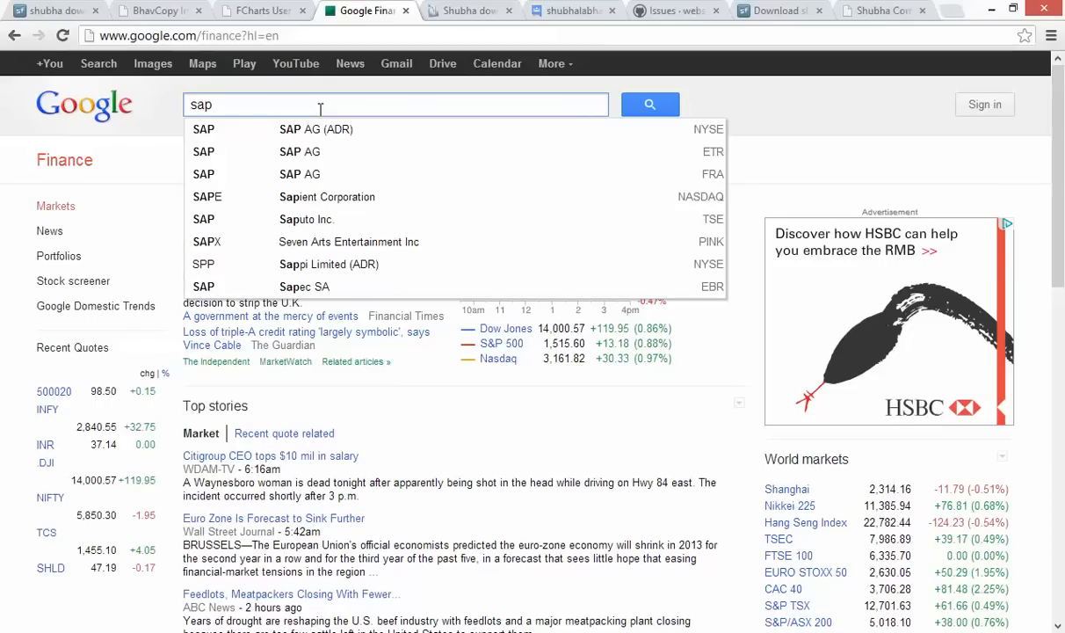
key("Return")
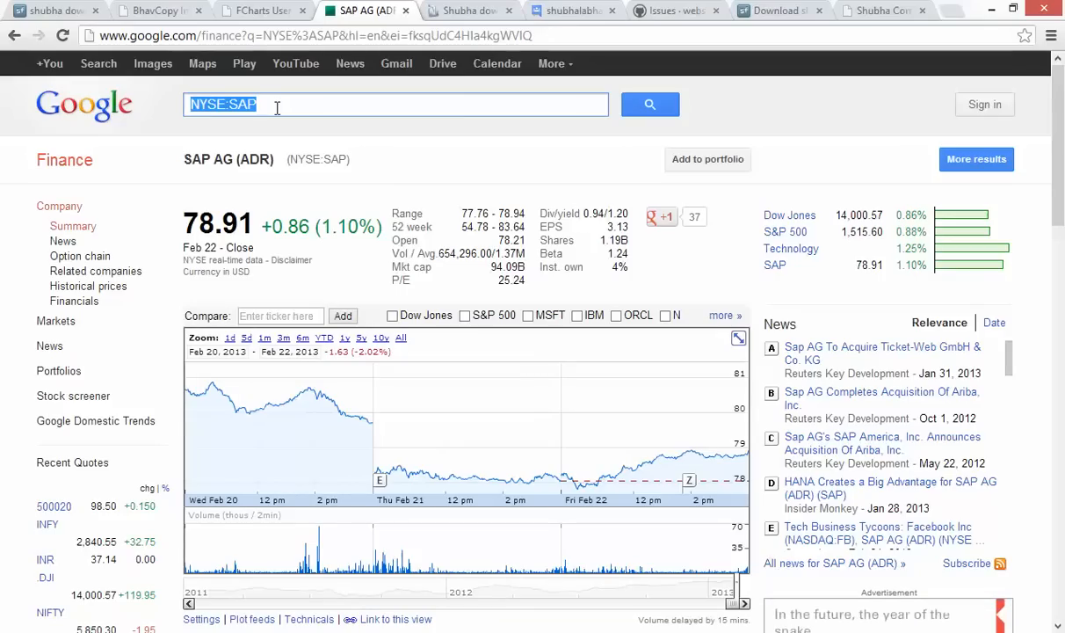
right_click(226, 106)
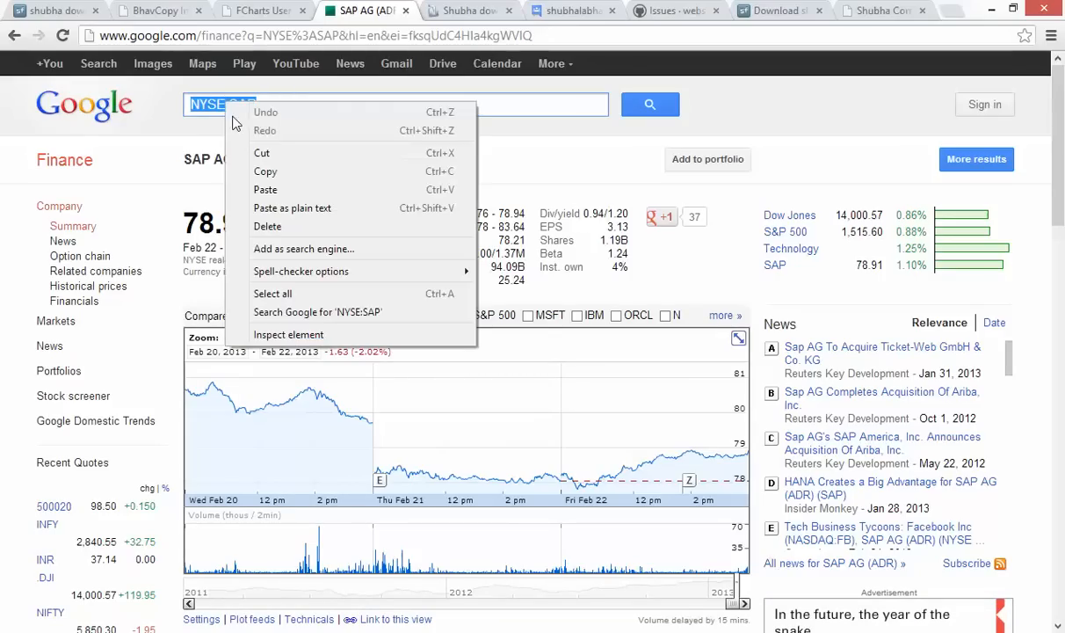
left_click(287, 170)
key("alt+Tab")
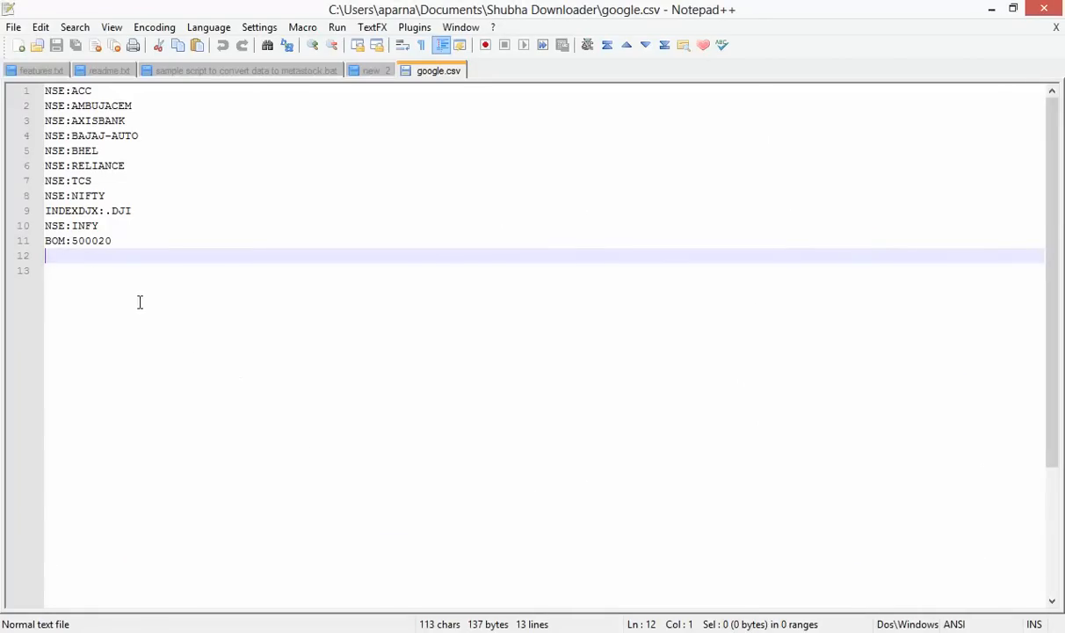
right_click(94, 257)
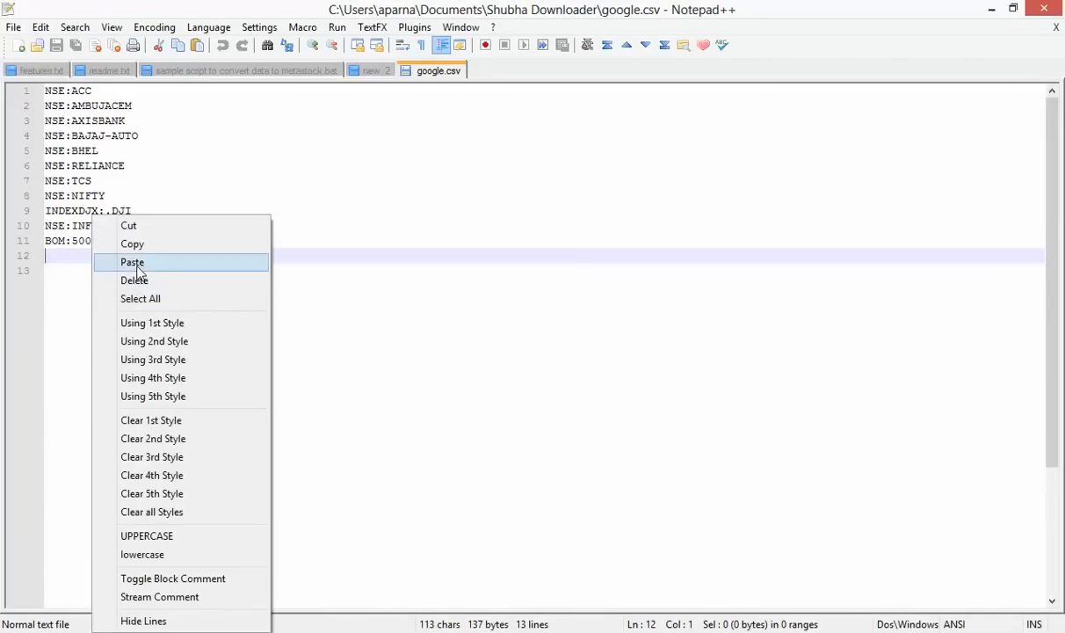
left_click(133, 263)
key("Return")
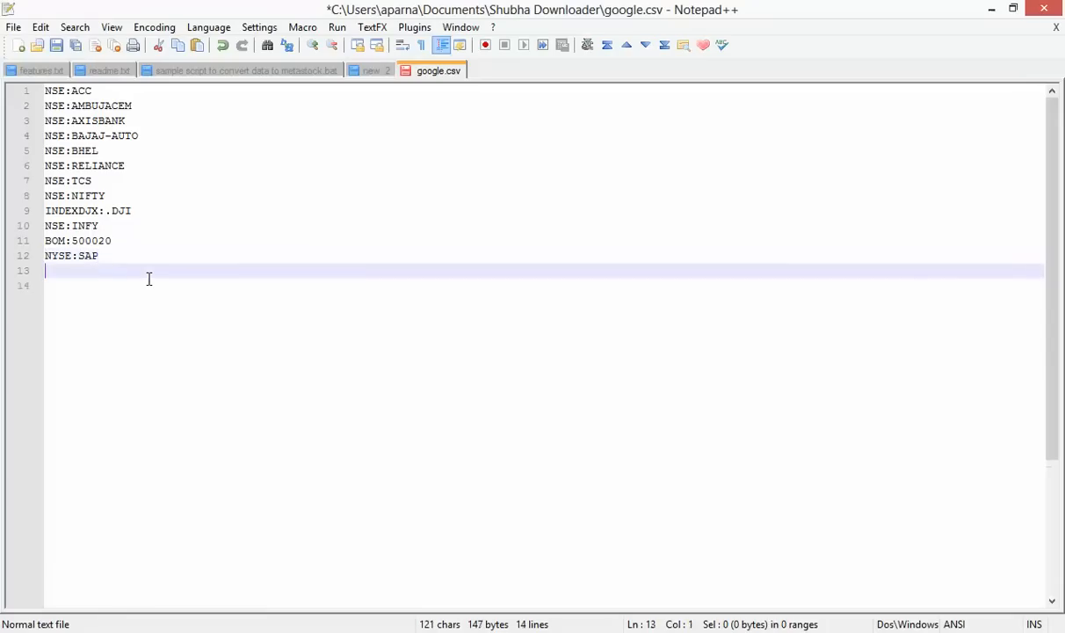
Search Google Finance for 'yahoo' and select the NASDAQ:YHOO symbol from the Yahoo! Inc. quote
key("alt+Tab")
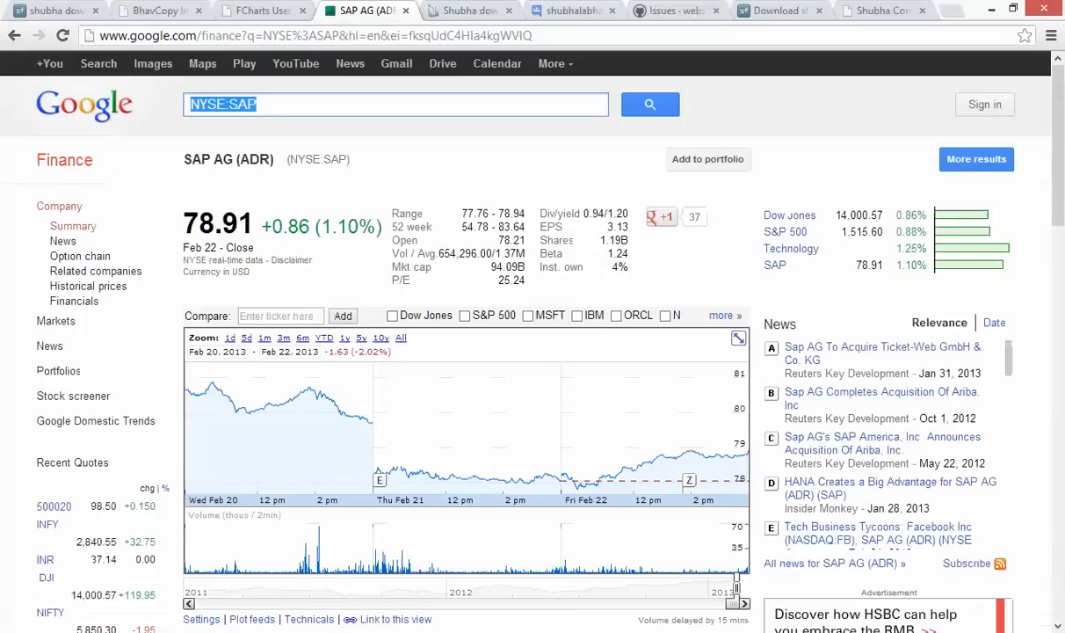
key("BackSpace")
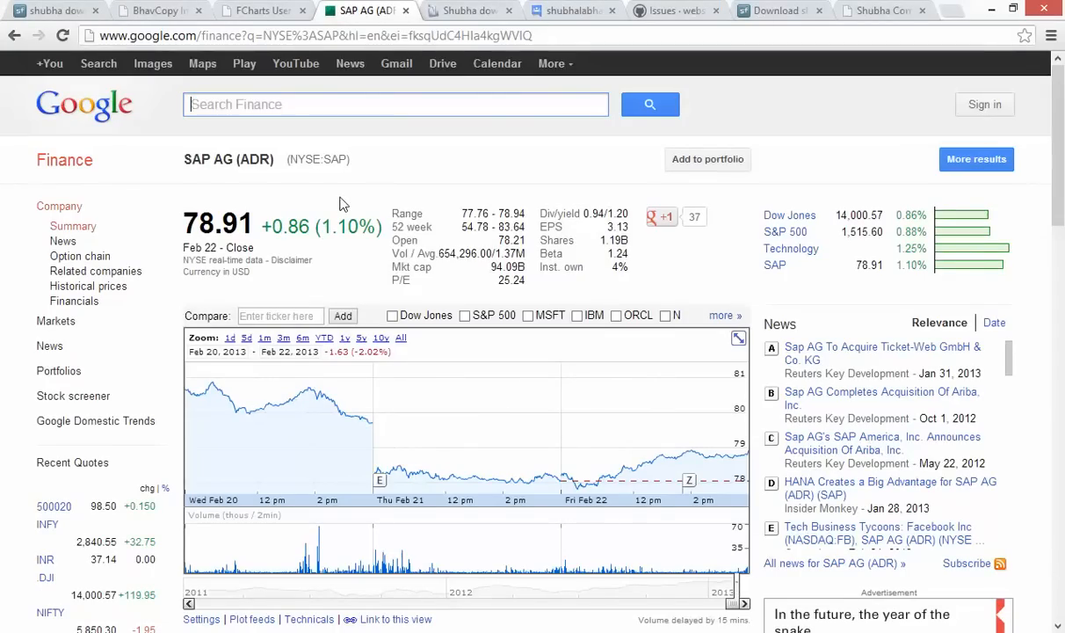
type("yahoo")
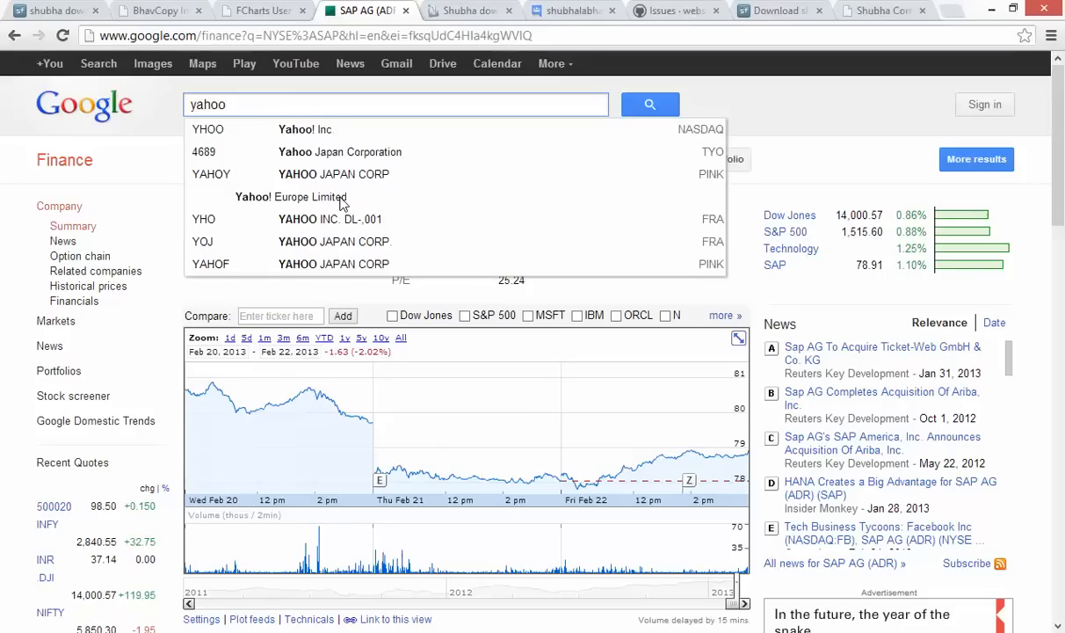
left_click(383, 130)
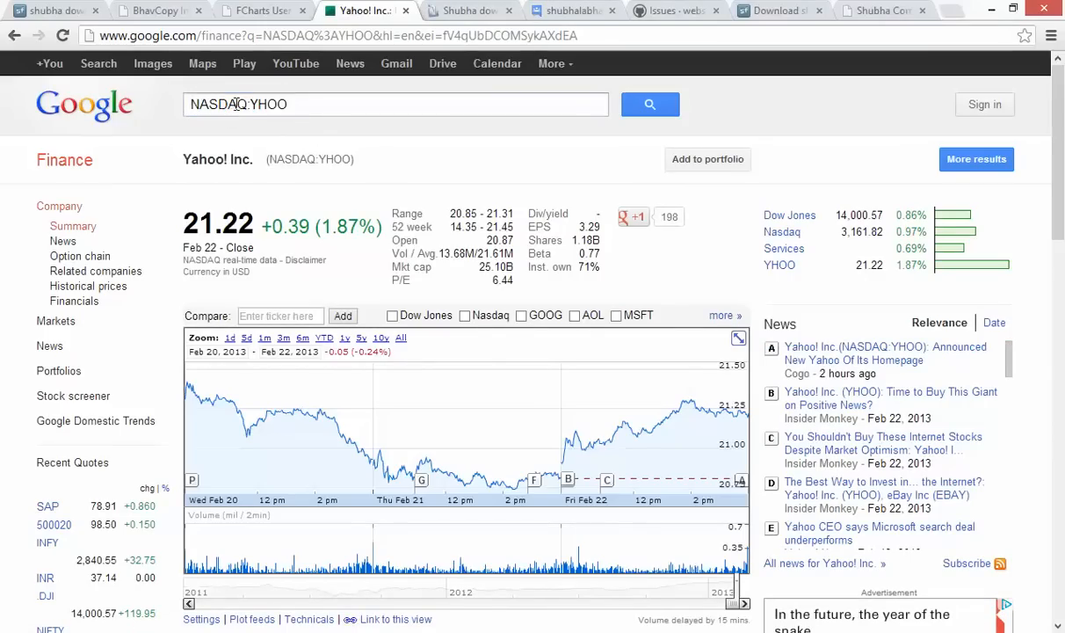
triple_click(290, 106)
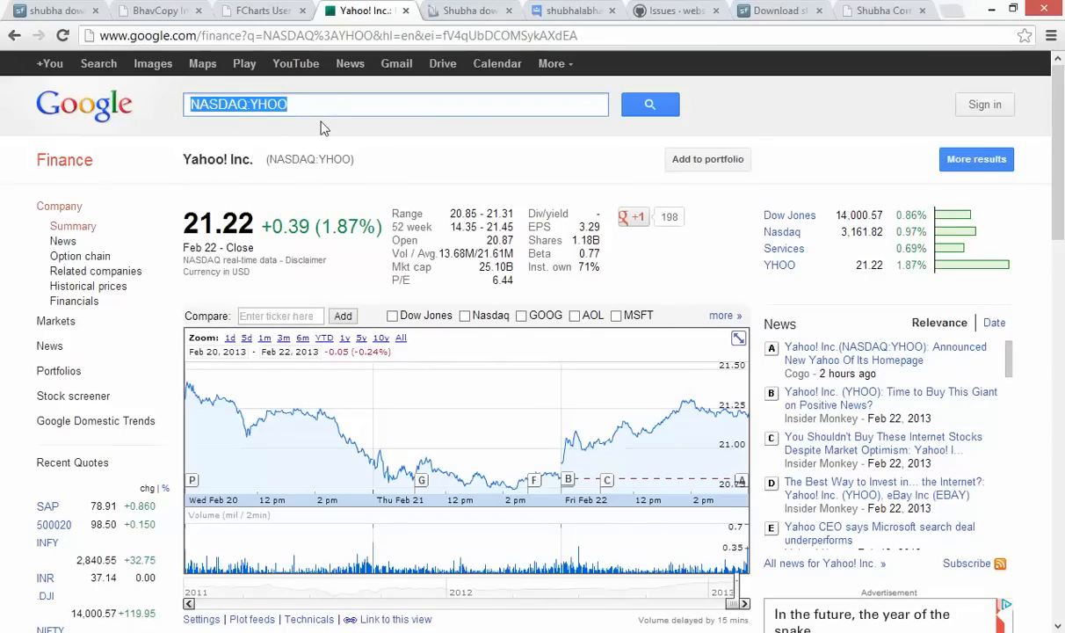
key("alt+Tab")
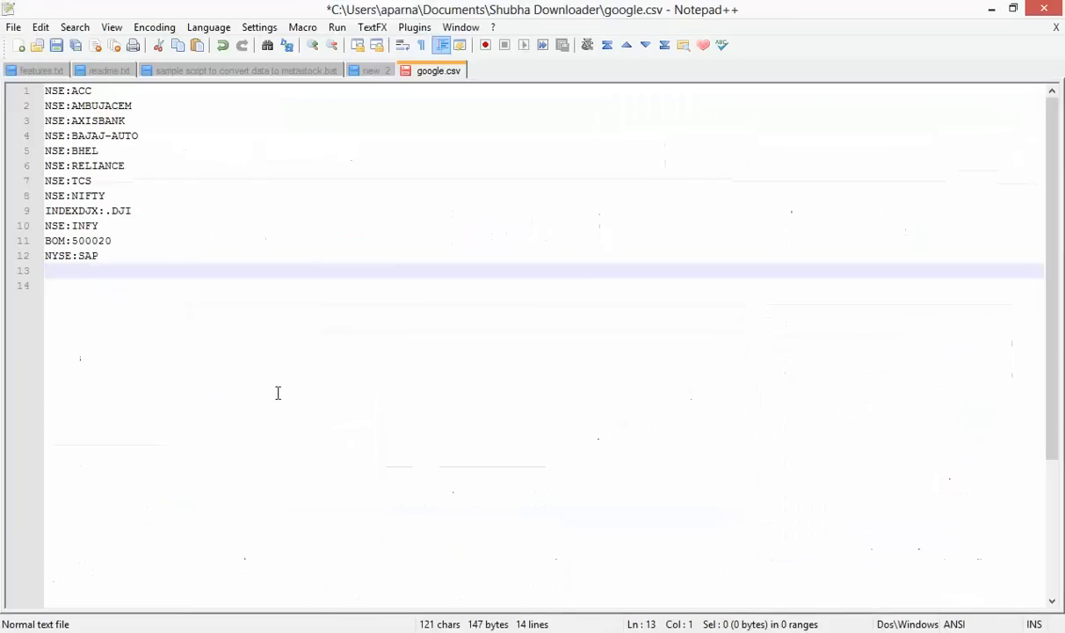
Paste NASDAQ:YHOO onto line 13 and save google.csv
key("ctrl+v")
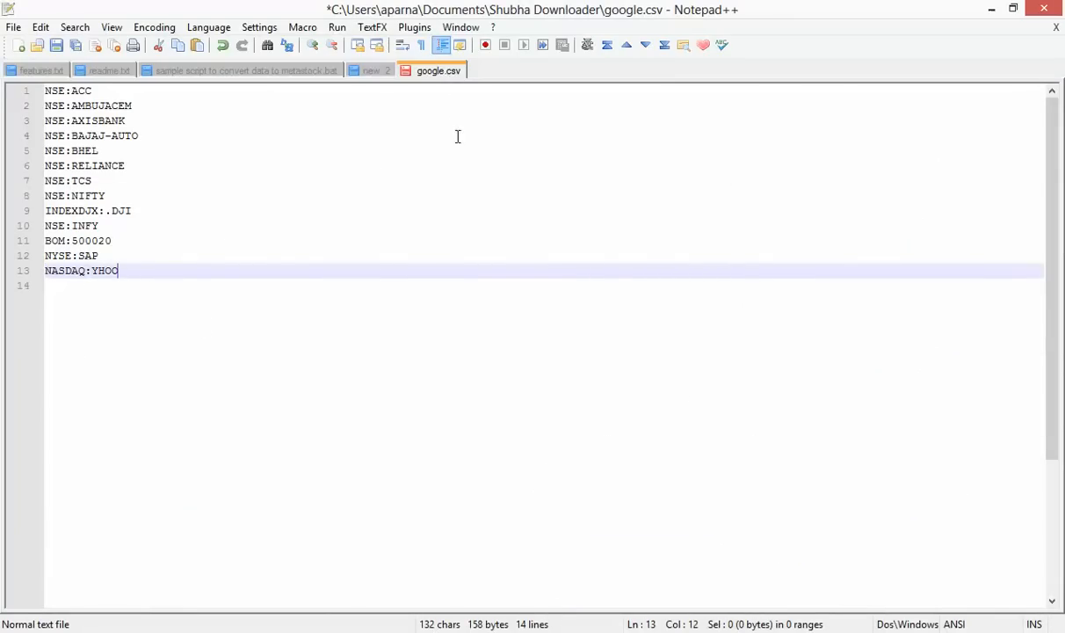
right_click(435, 72)
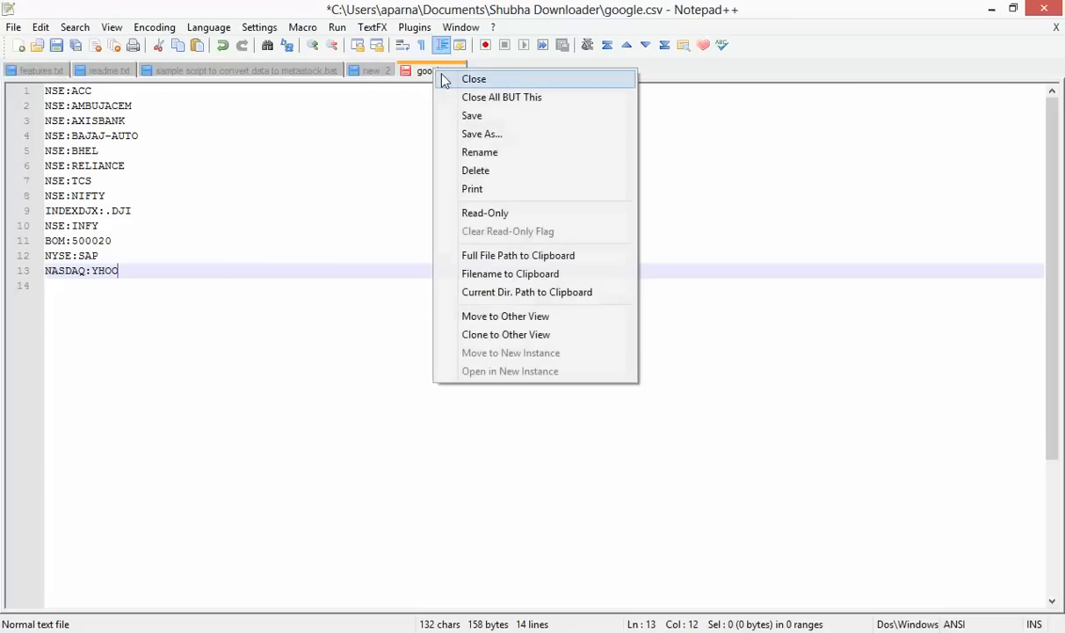
left_click(463, 115)
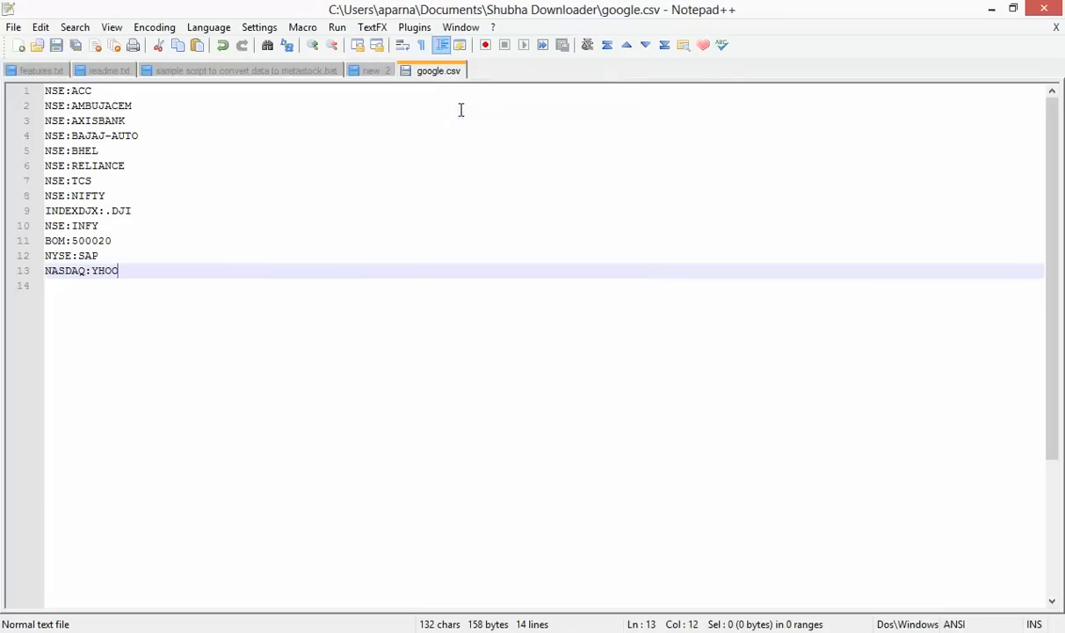
Close google.csv, view the metastock conversion .bat script, and return to File Explorer
right_click(451, 77)
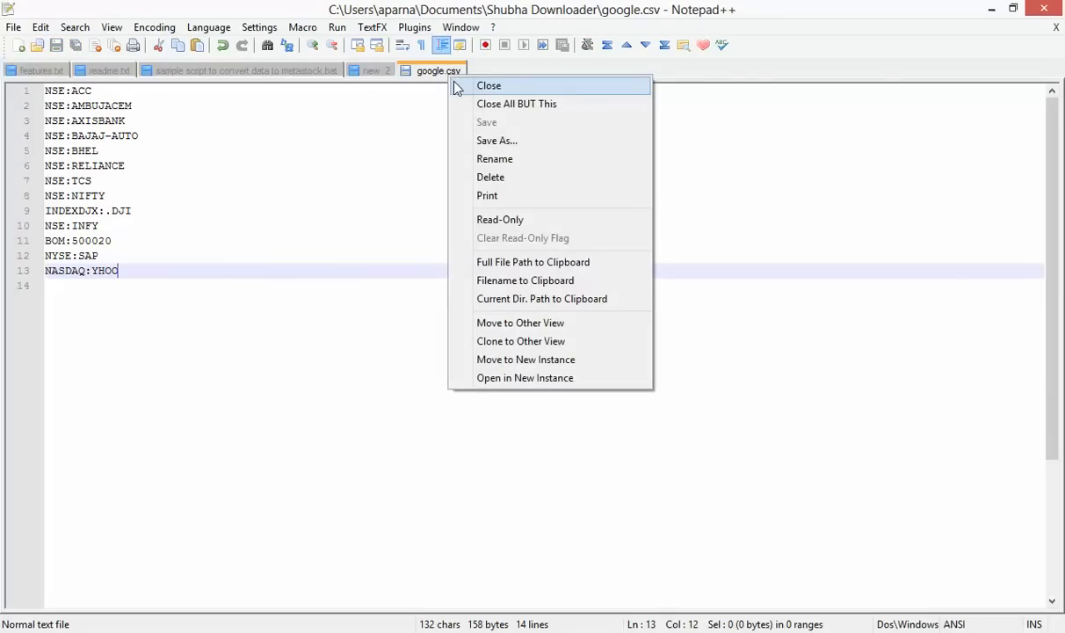
left_click(456, 86)
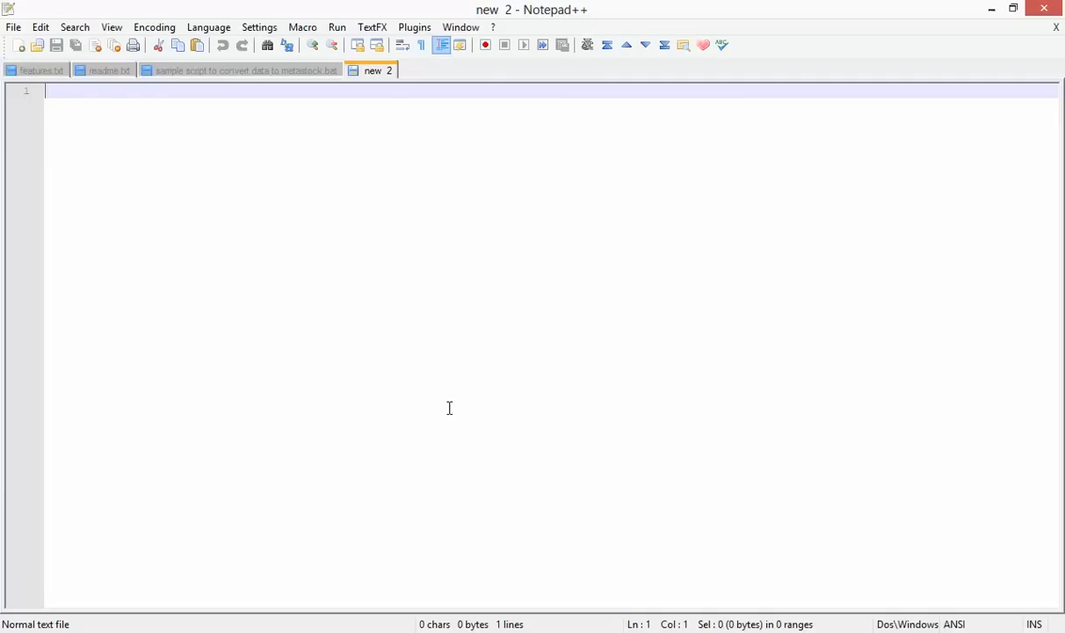
left_click(299, 72)
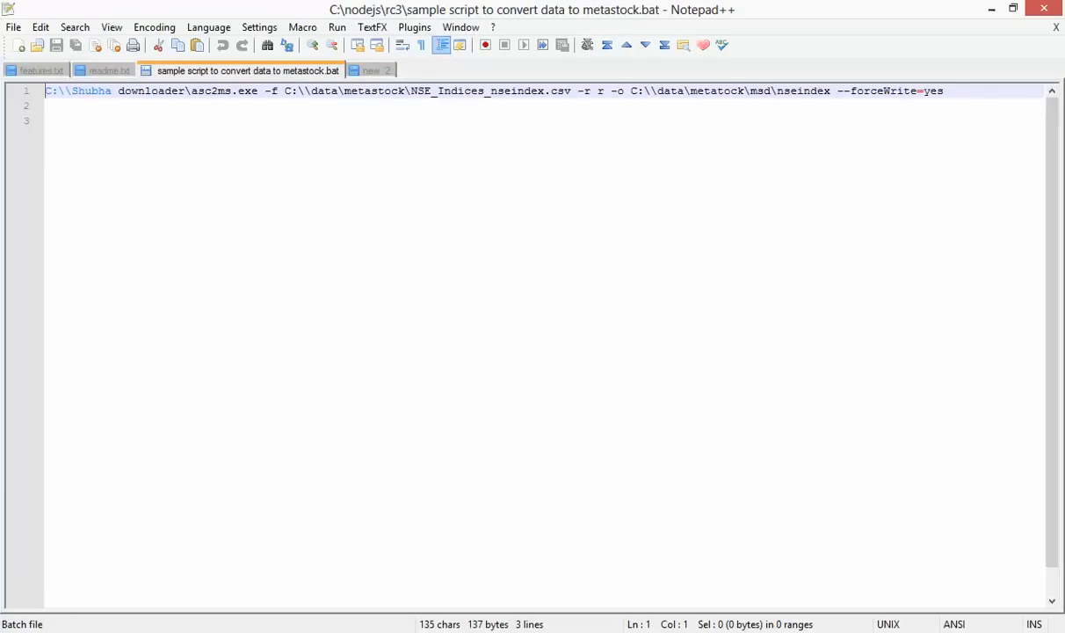
key("alt+Tab")
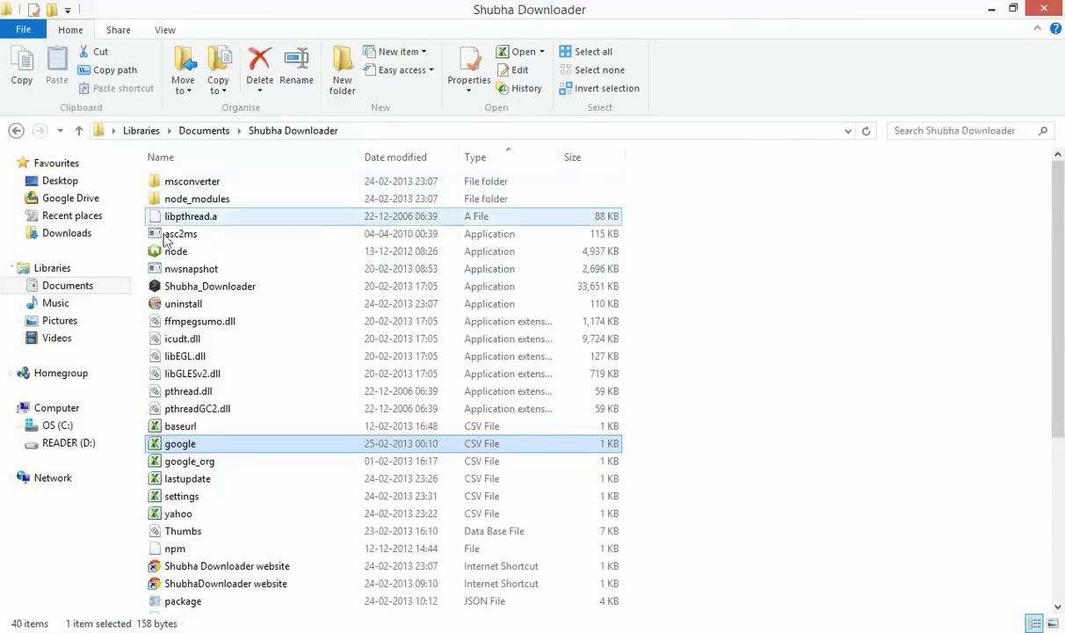
Deselect google.csv and open the msconverter folder inside Shubha Downloader
left_click(762, 423)
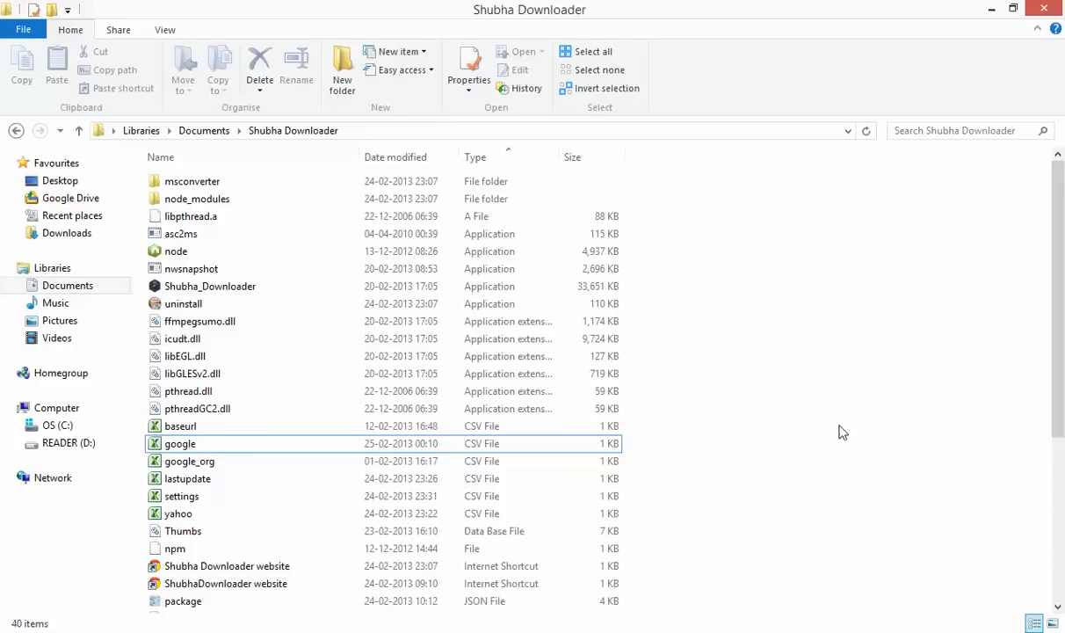
scroll(840, 431, "down", 5)
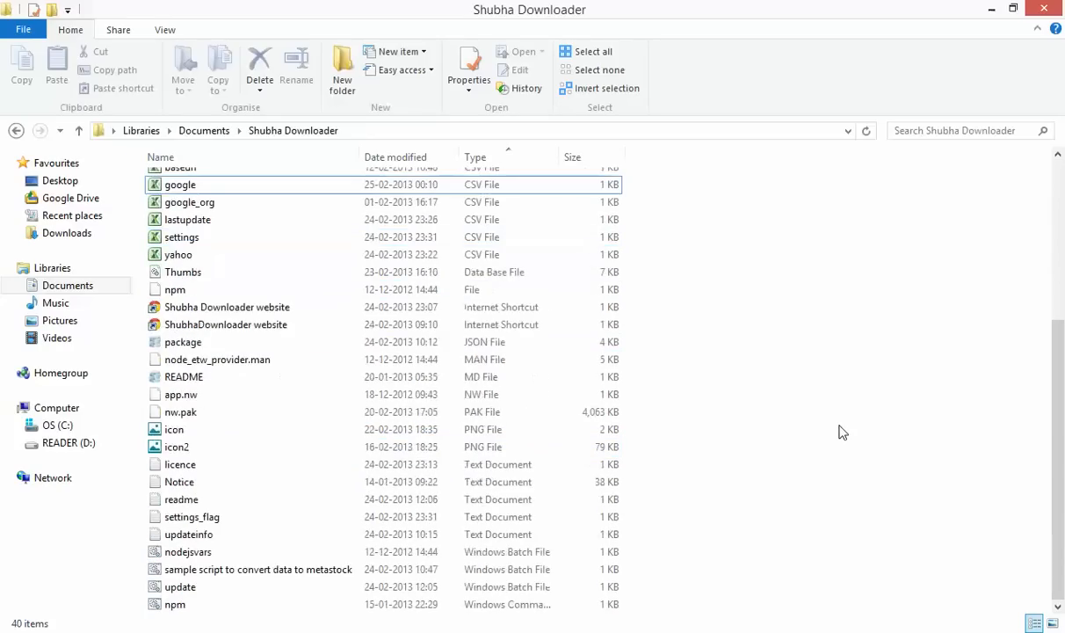
scroll(839, 431, "up", 2)
scroll(840, 431, "down", 2)
scroll(839, 431, "up", 5)
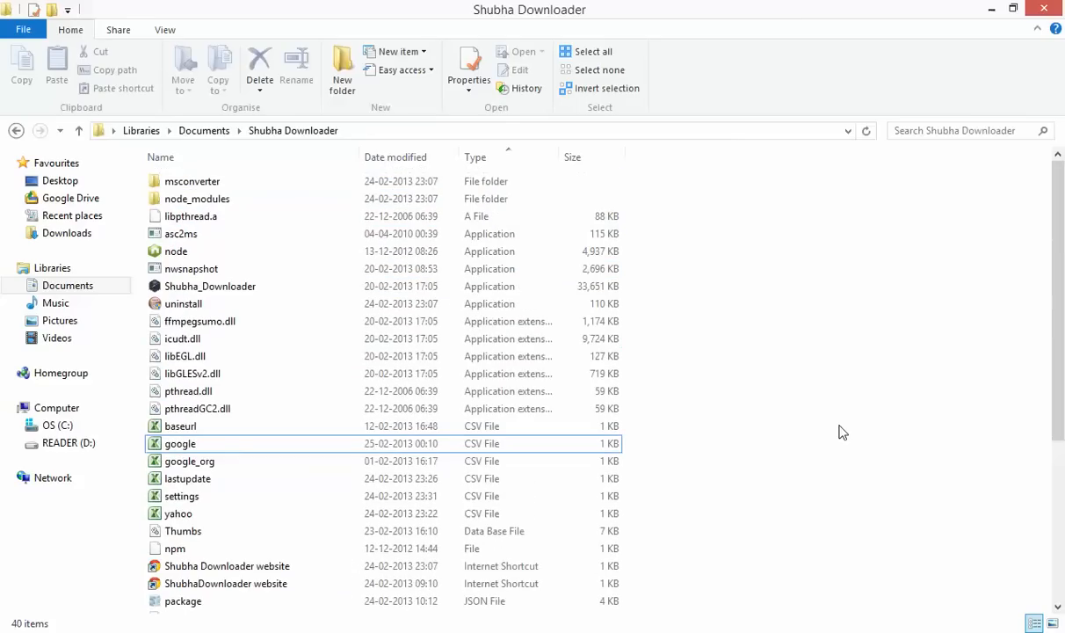
double_click(235, 190)
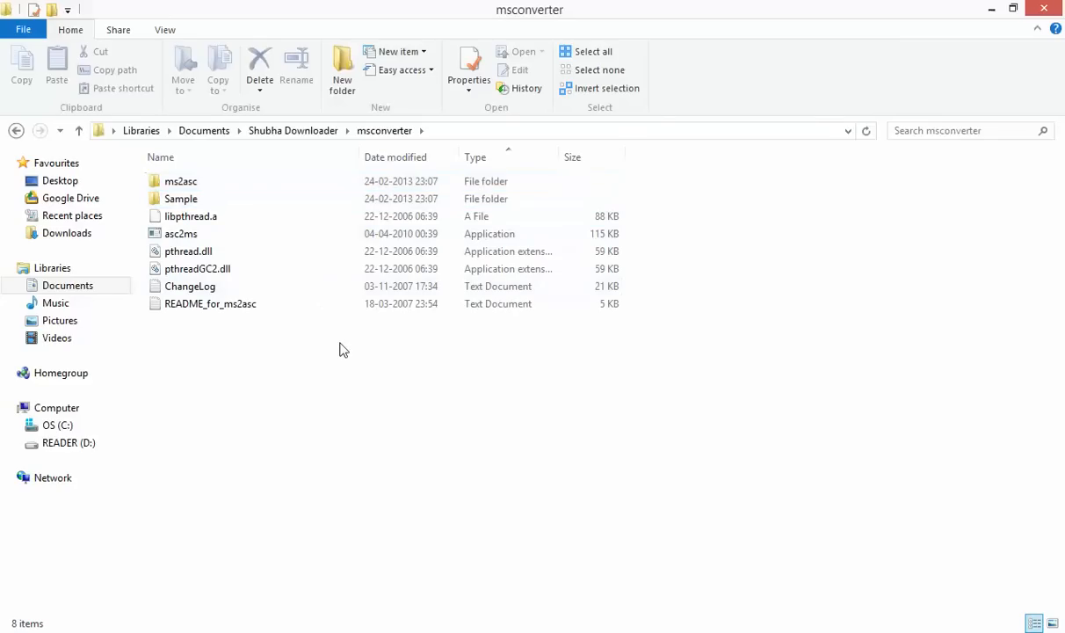
Select asc2ms, pthread.dll and pthreadGC2.dll together and copy them
left_click(221, 238)
left_click(225, 255)
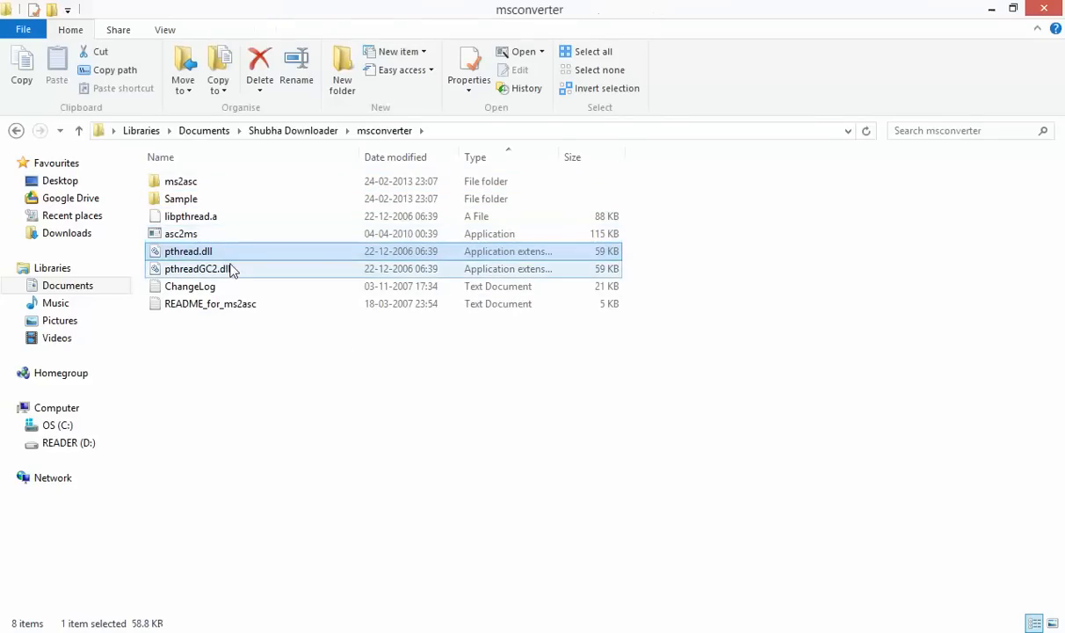
left_click(230, 269)
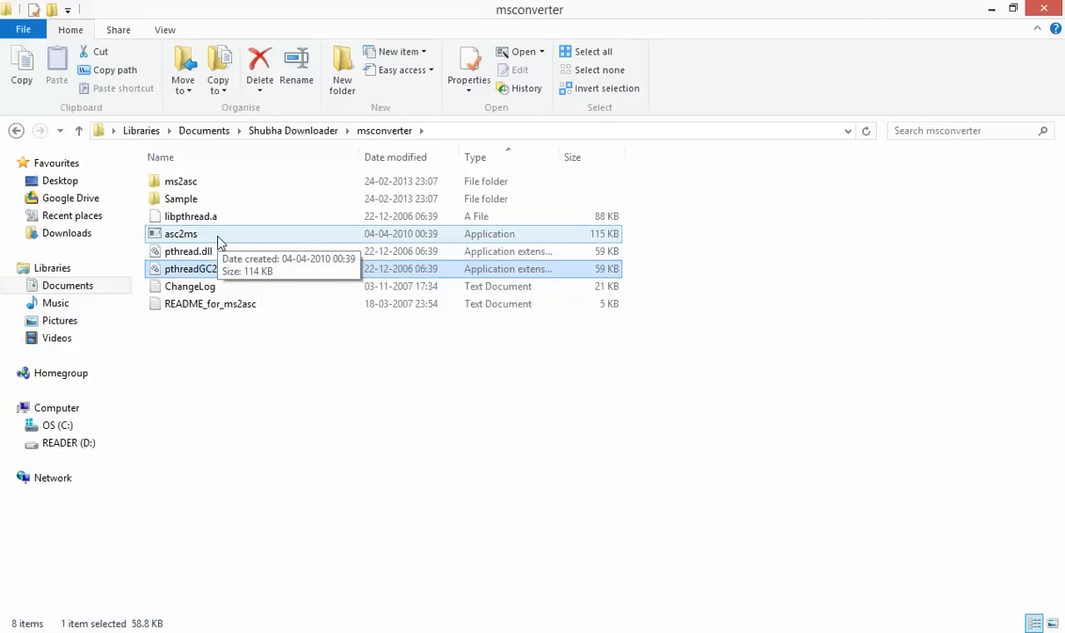
left_click(220, 238)
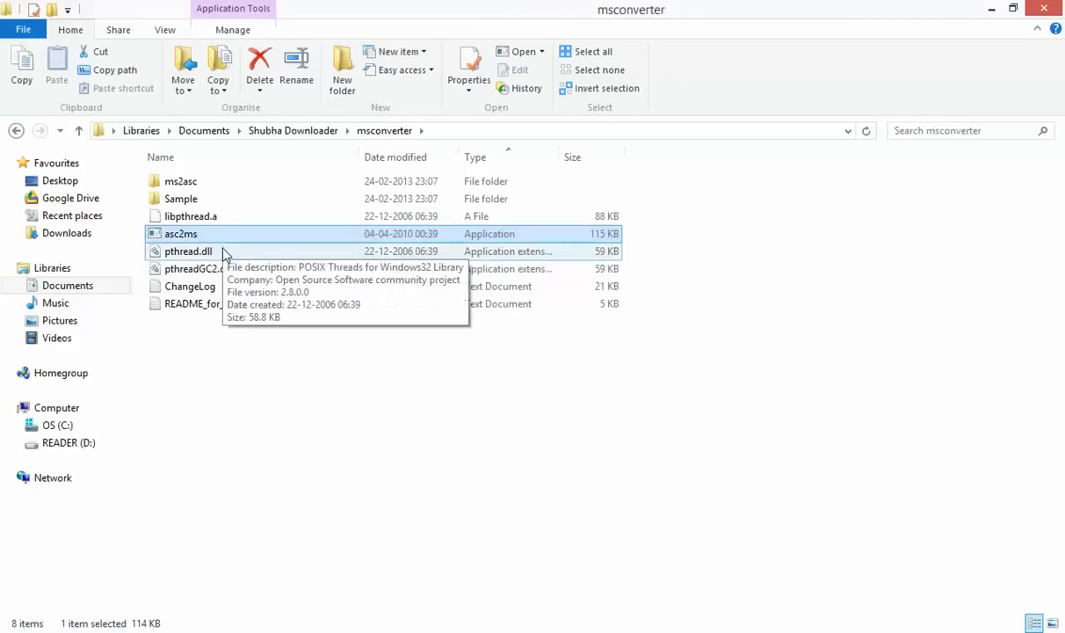
left_click(222, 254)
left_click(206, 237)
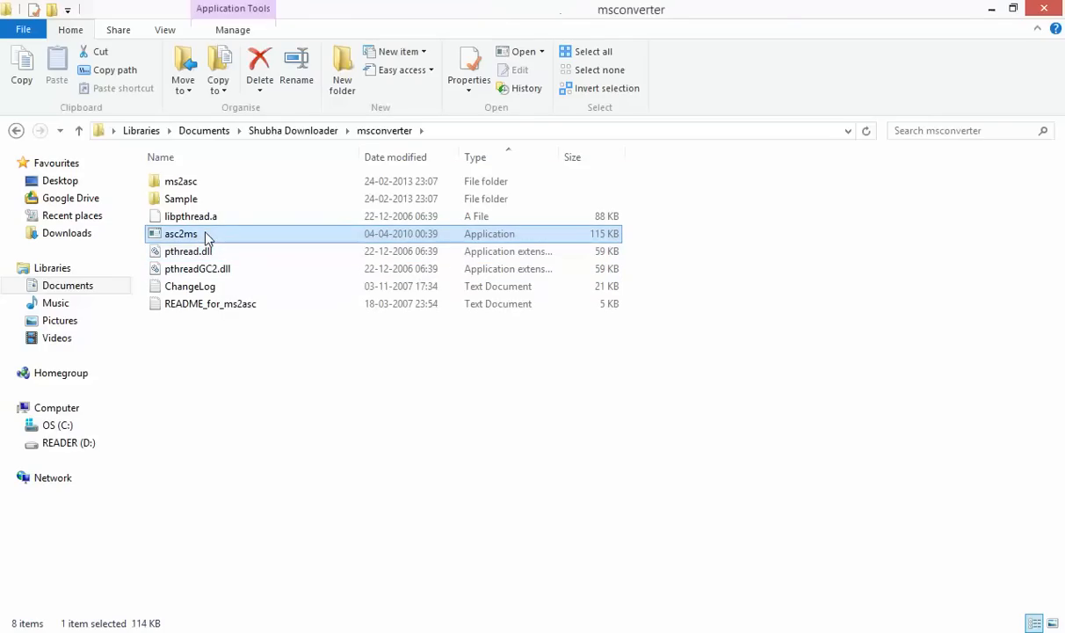
key("shift+Down")
key("shift+Down")
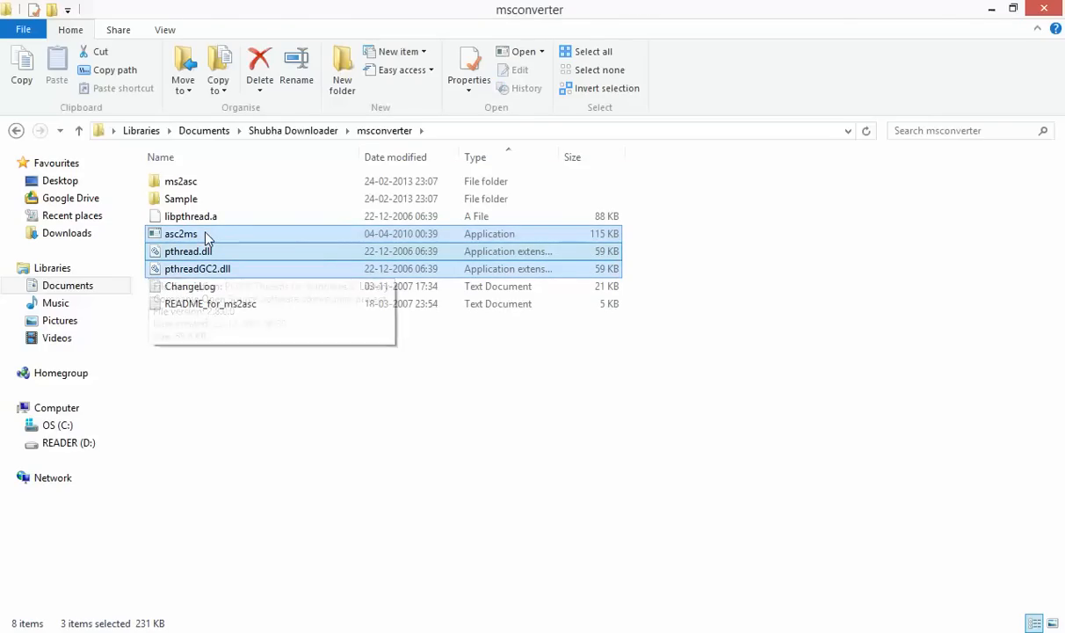
key("ctrl+c")
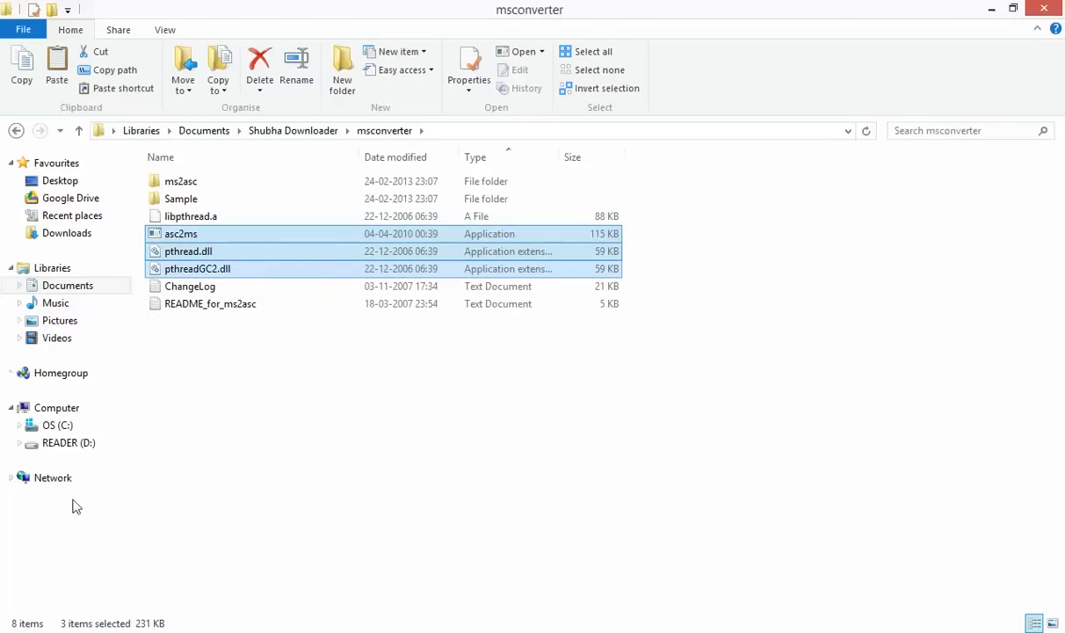
Navigate to the C:\Windows\System32 folder
left_click(88, 426)
left_click(195, 413)
key("w")
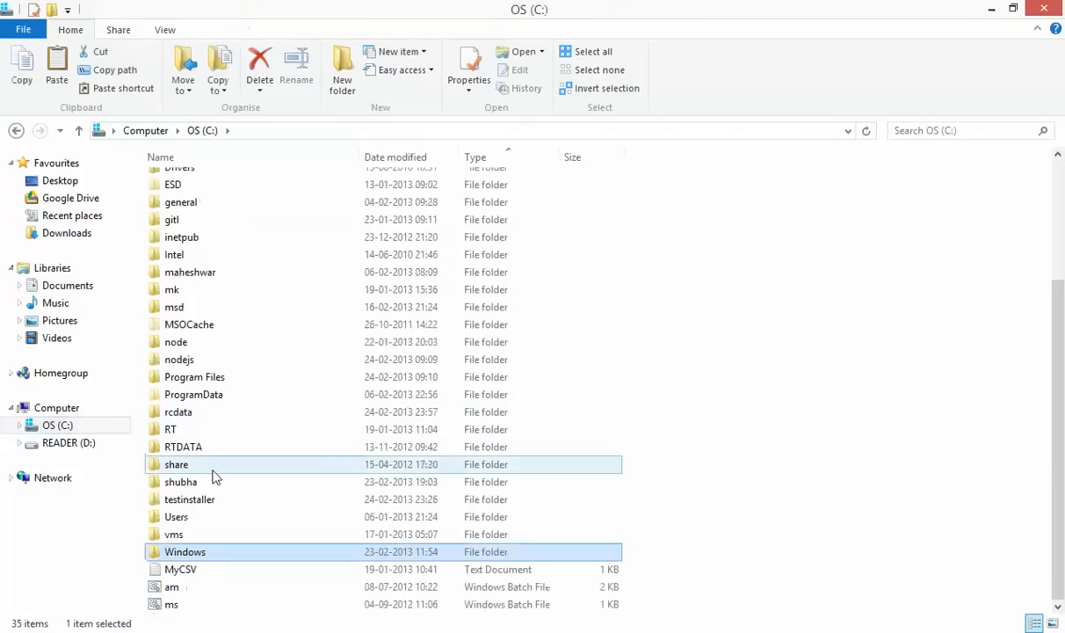
double_click(217, 552)
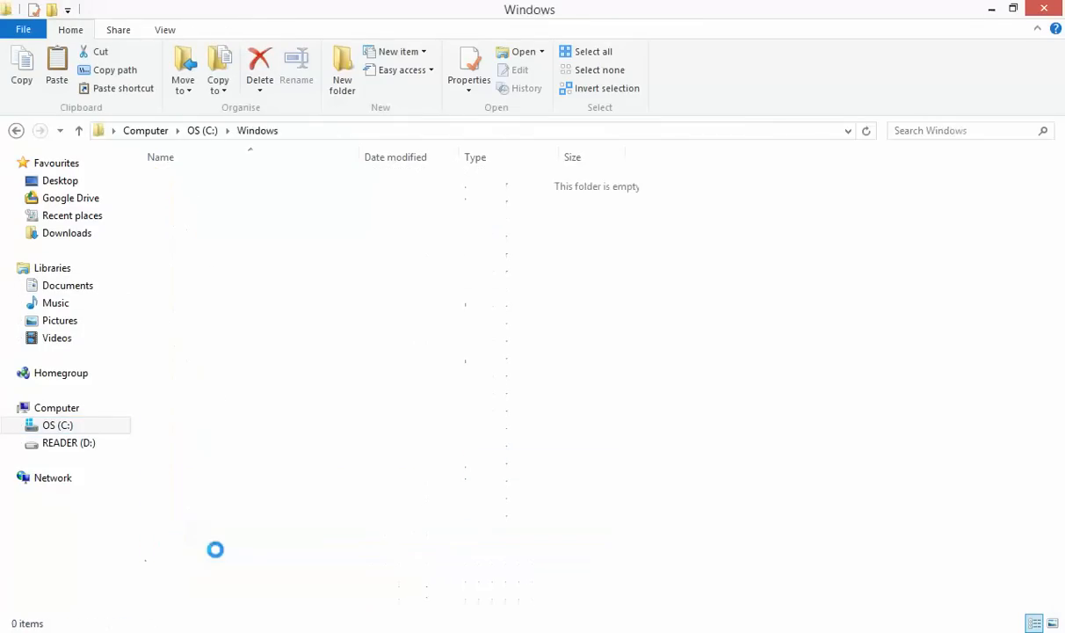
left_click(237, 303)
key("s")
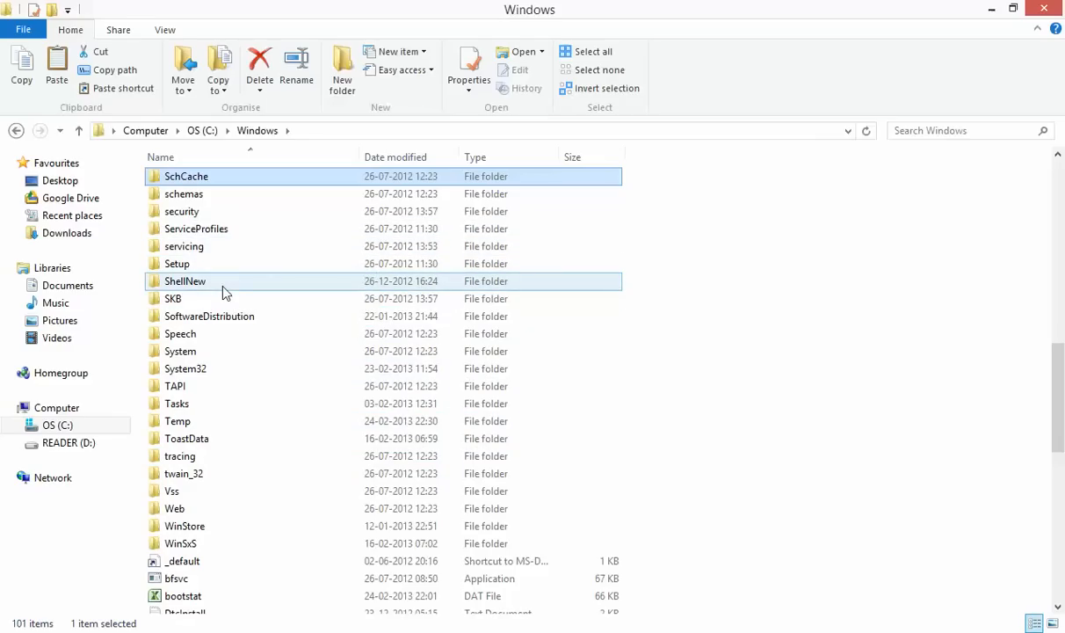
double_click(209, 369)
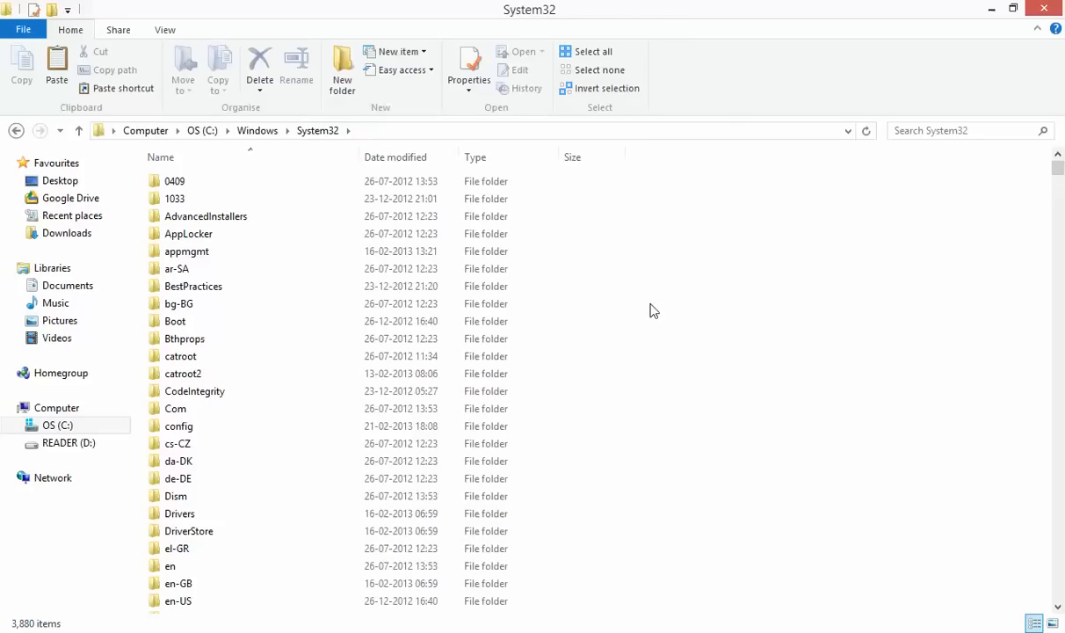
Paste the three files into System32, replacing existing ones, then go back to msconverter
key("ctrl+v")
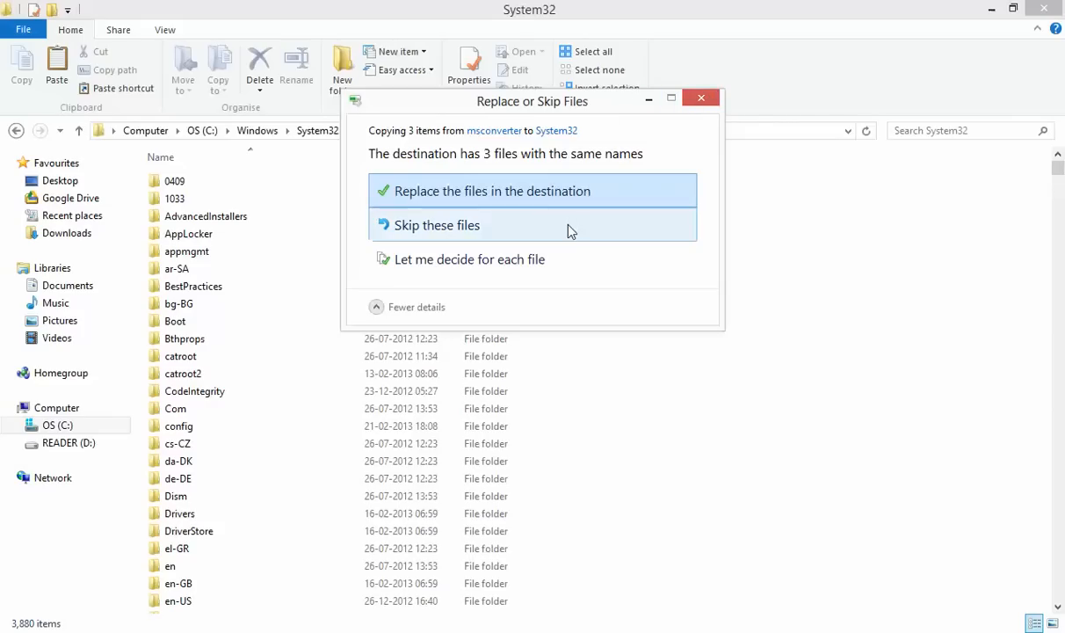
left_click(538, 198)
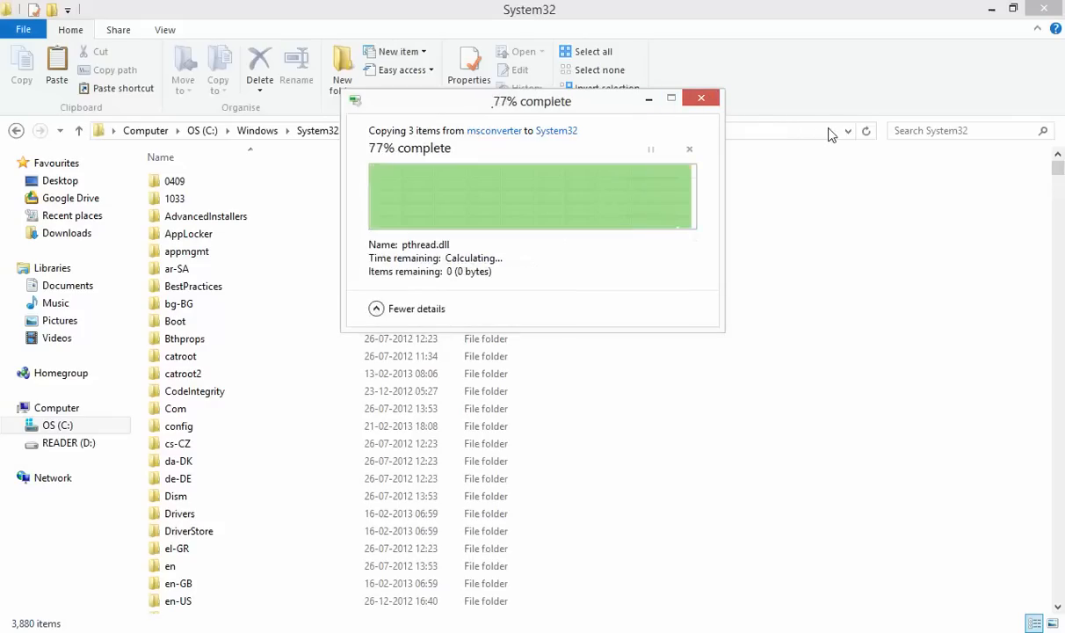
left_click(21, 134)
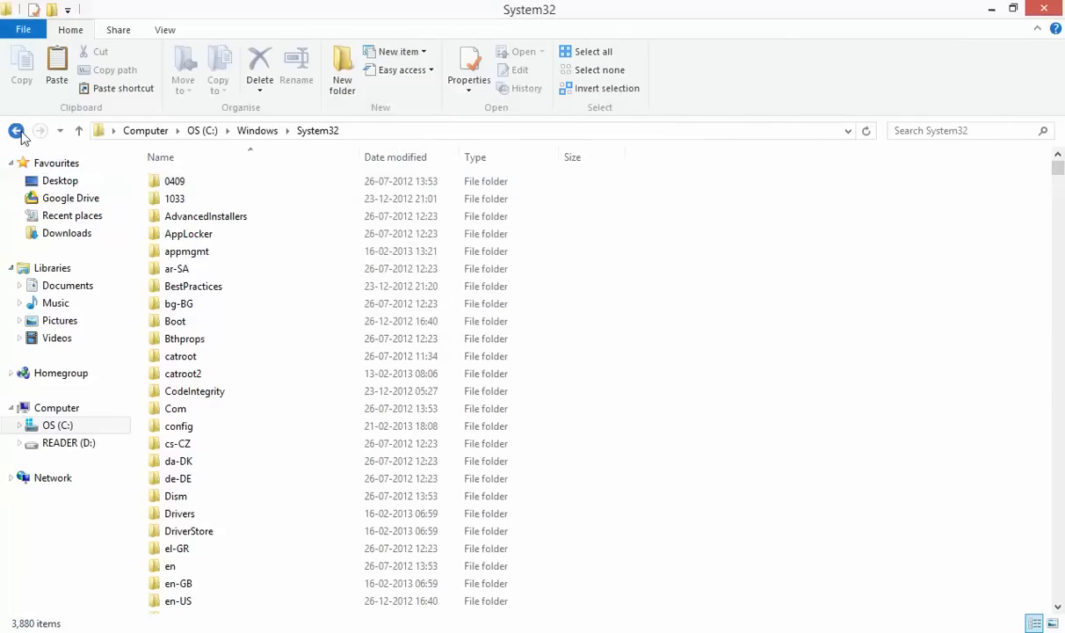
left_click(21, 134)
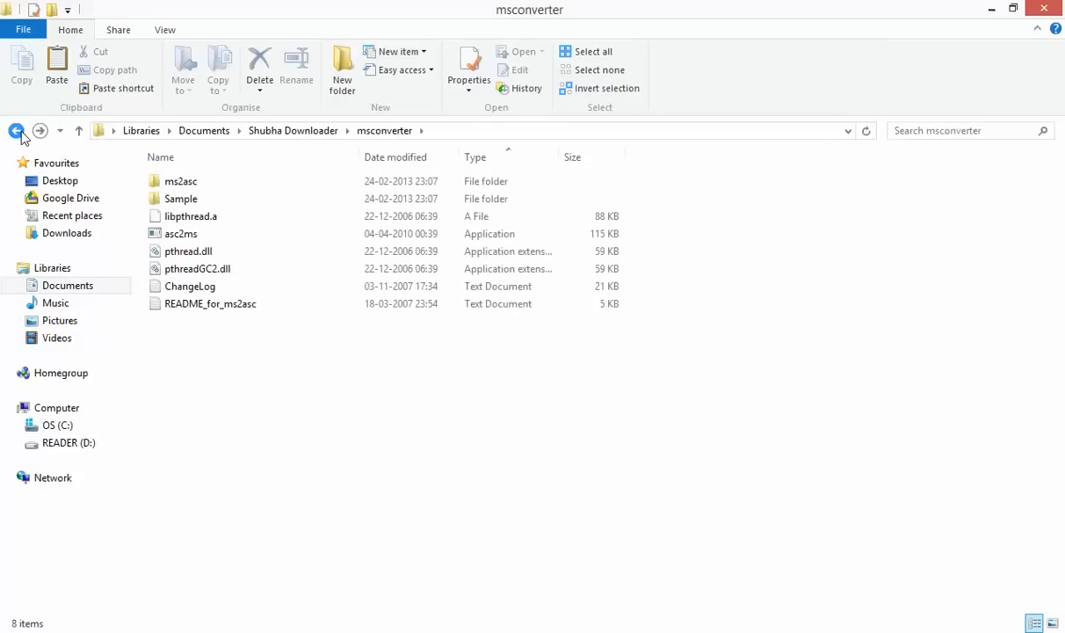
Open README_for_ms2asc in Notepad++ and scroll through its asc2ms usage notes
double_click(230, 308)
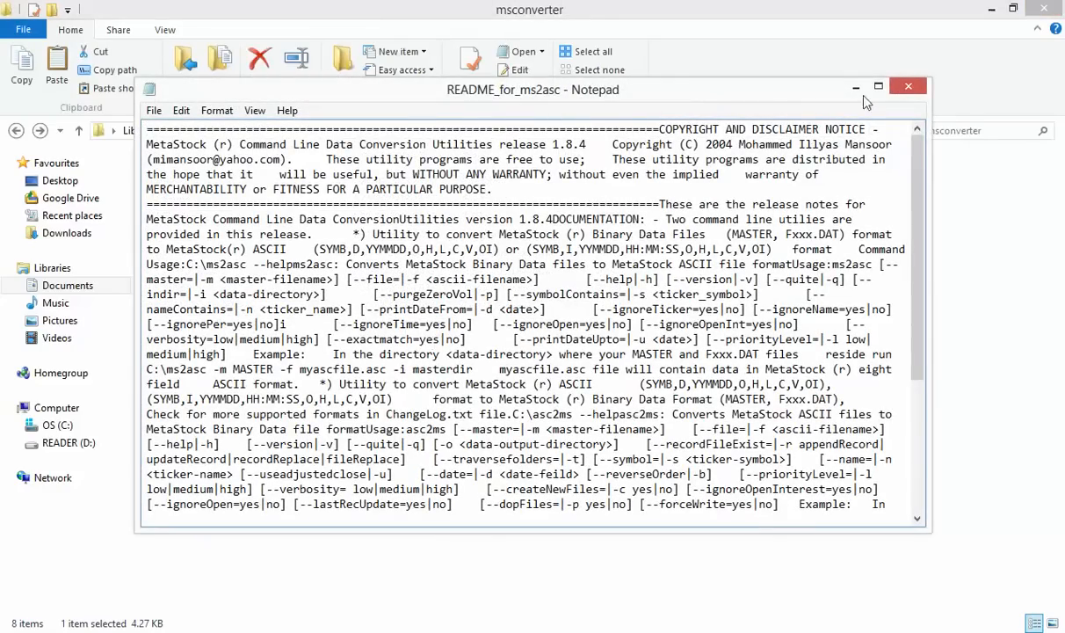
left_click(908, 86)
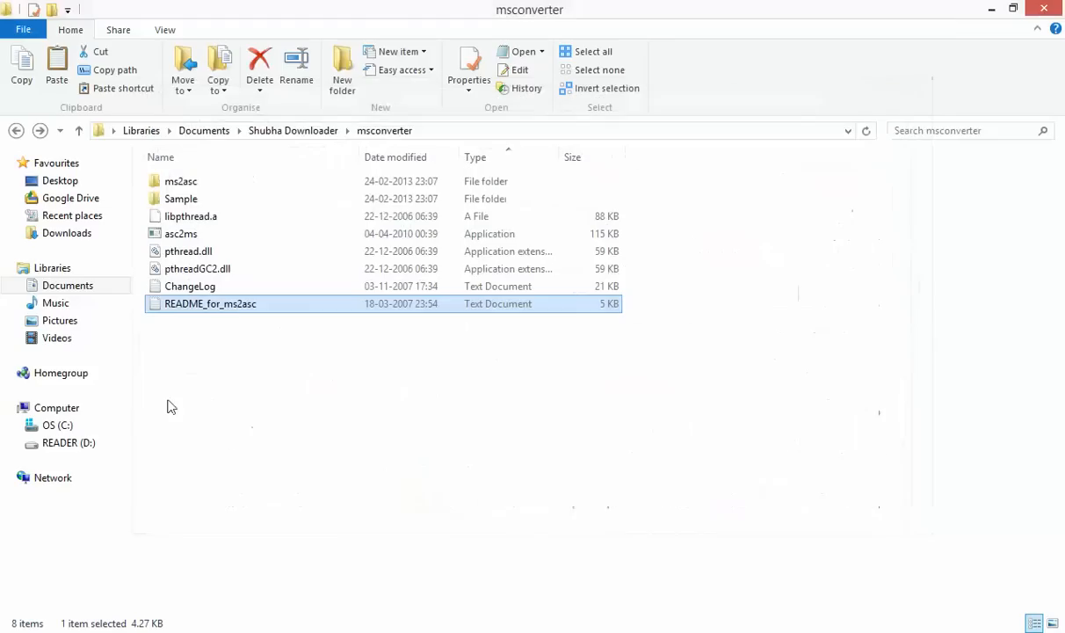
right_click(228, 304)
left_click(303, 348)
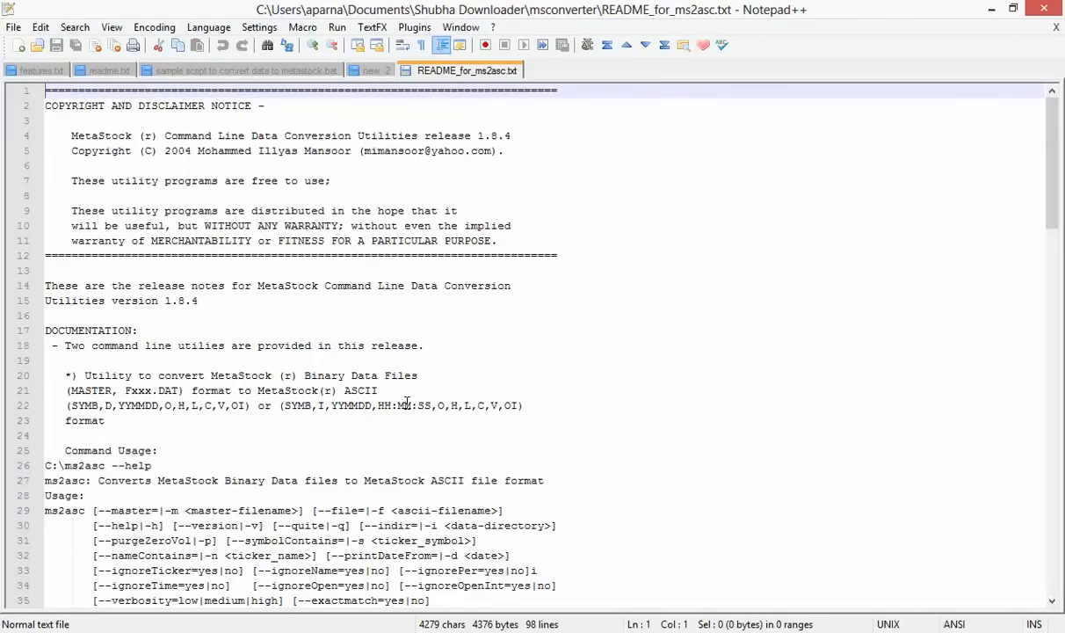
scroll(407, 402, "down", 15)
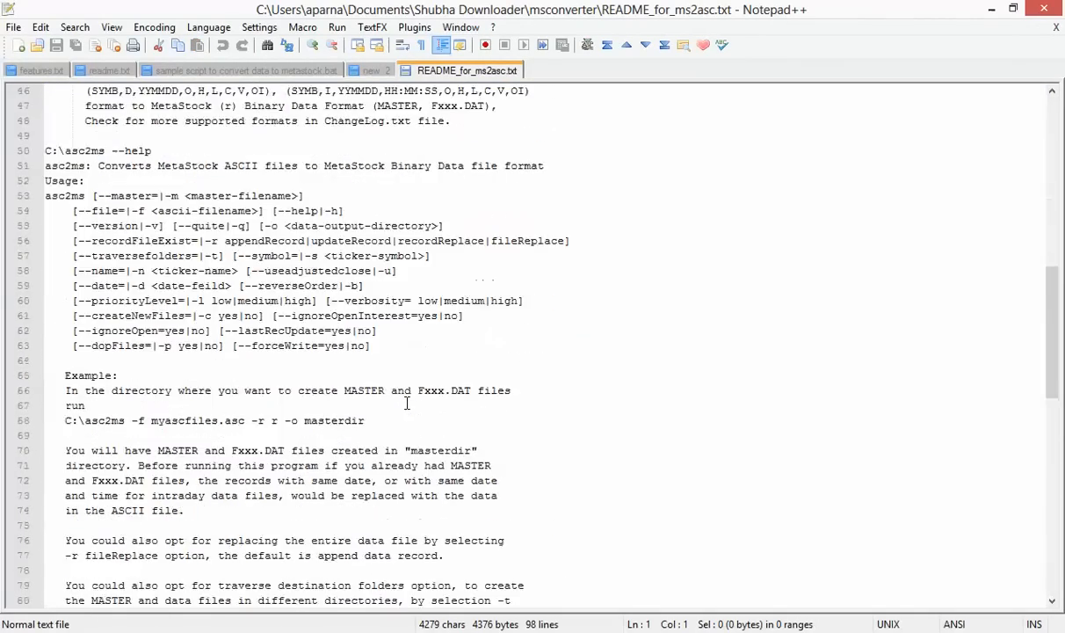
scroll(407, 403, "down", 12)
scroll(407, 402, "up", 10)
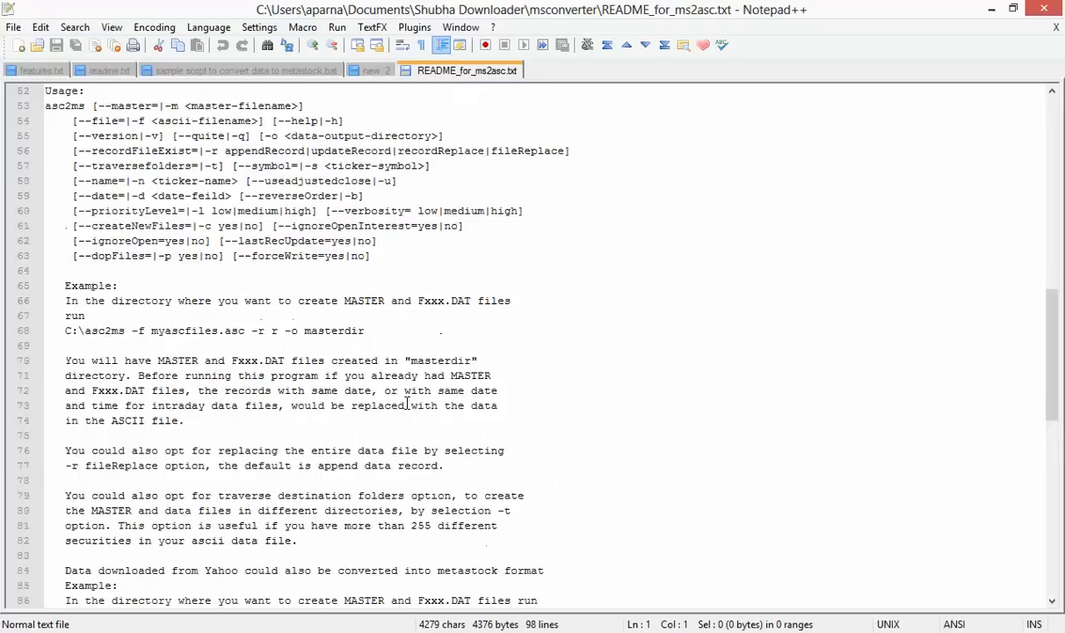
scroll(407, 403, "up", 17)
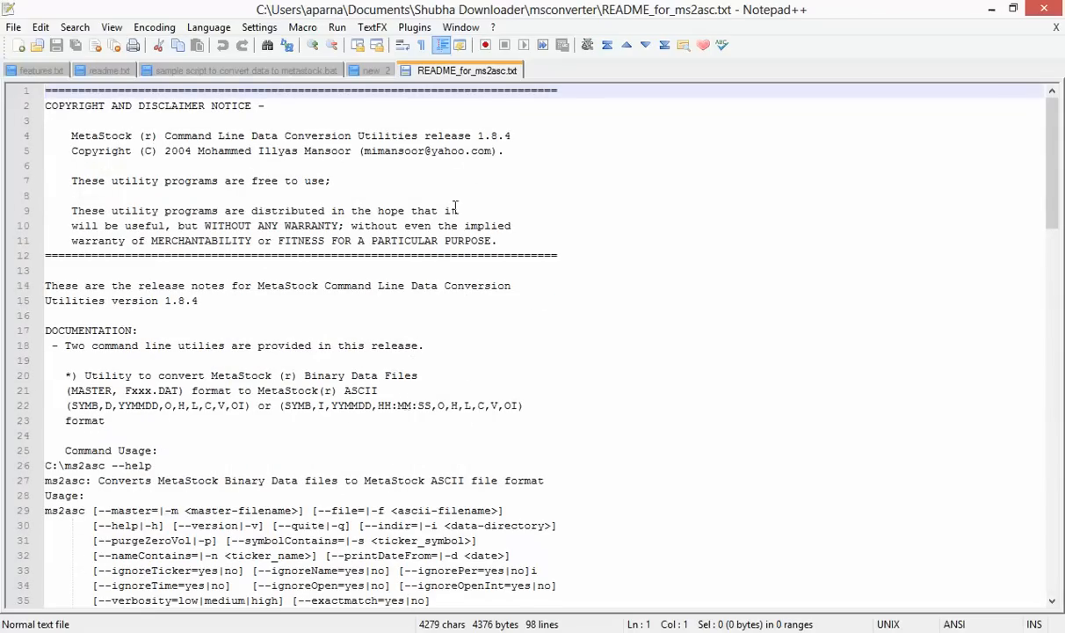
Close the README document and return Explorer to the Shubha Downloader folder
right_click(470, 77)
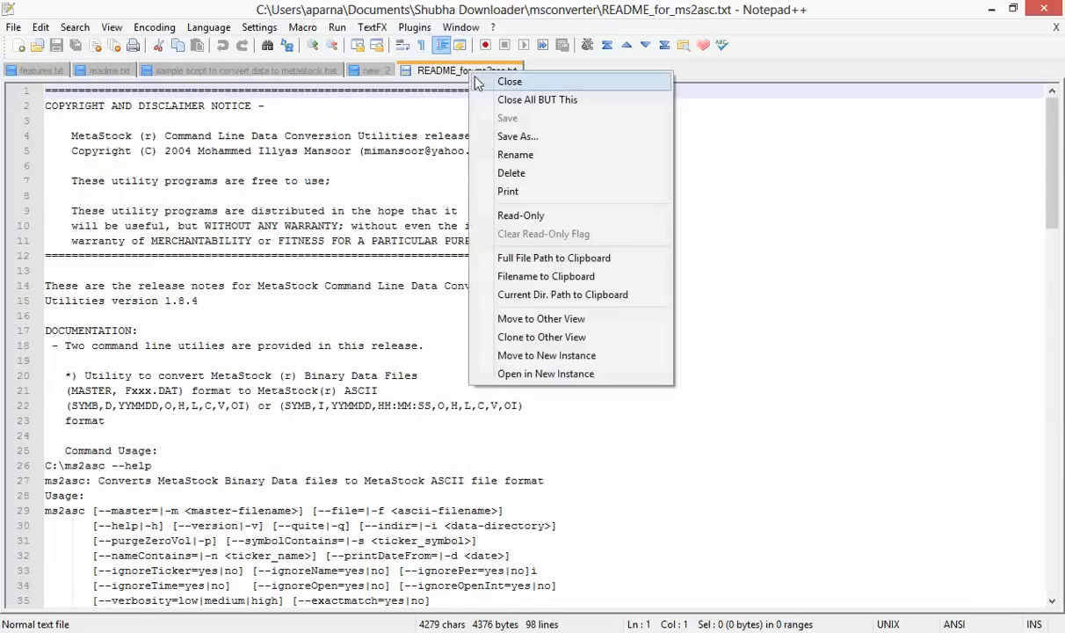
left_click(462, 82)
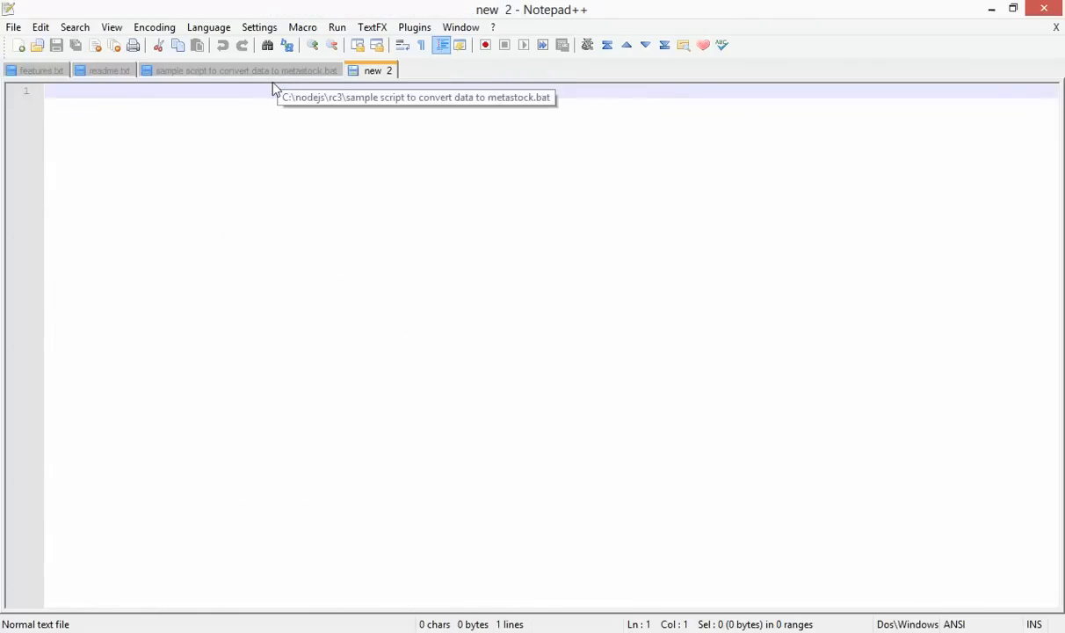
left_click(81, 631)
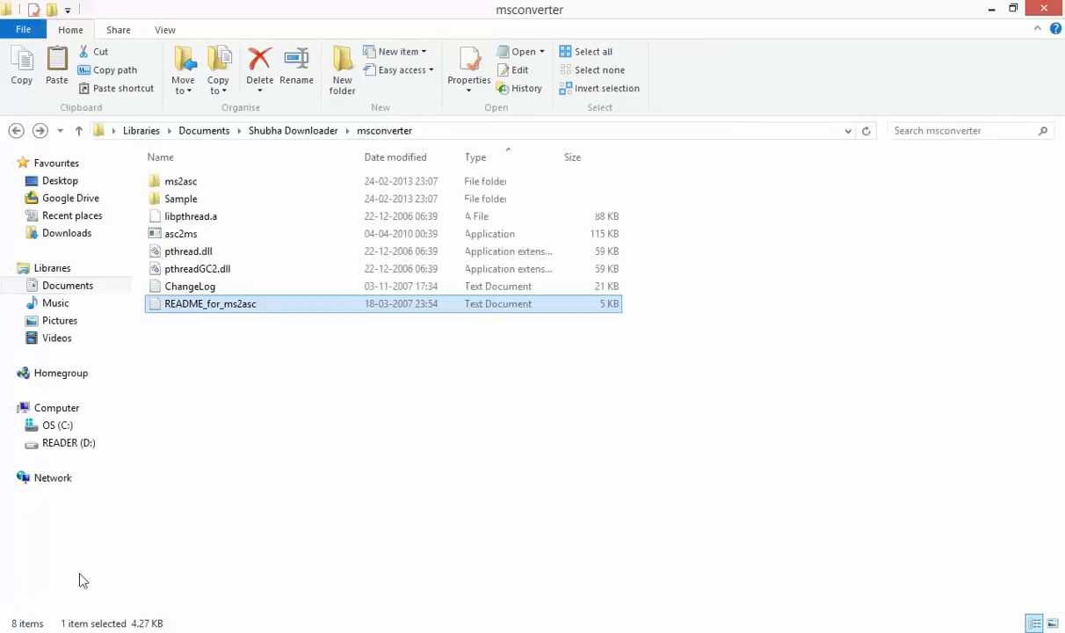
left_click(16, 130)
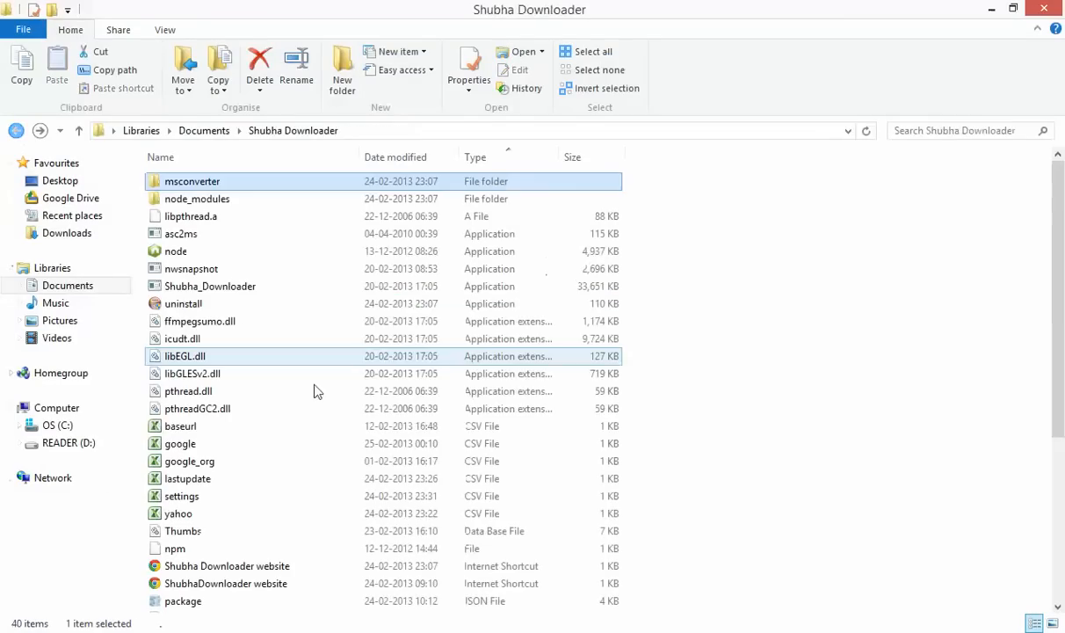
left_click(875, 529)
scroll(876, 529, "down", 3)
scroll(876, 529, "down", 2)
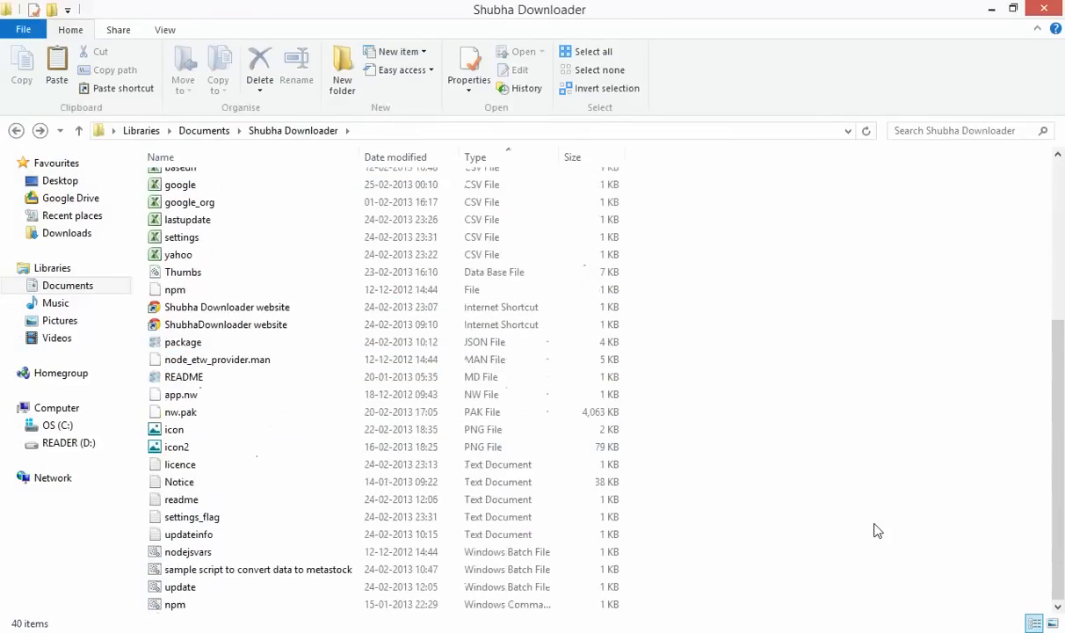
Read the asc2ms command in the sample conversion batch script, close it, and return to Shubha Downloader
left_click(244, 574)
right_click(243, 571)
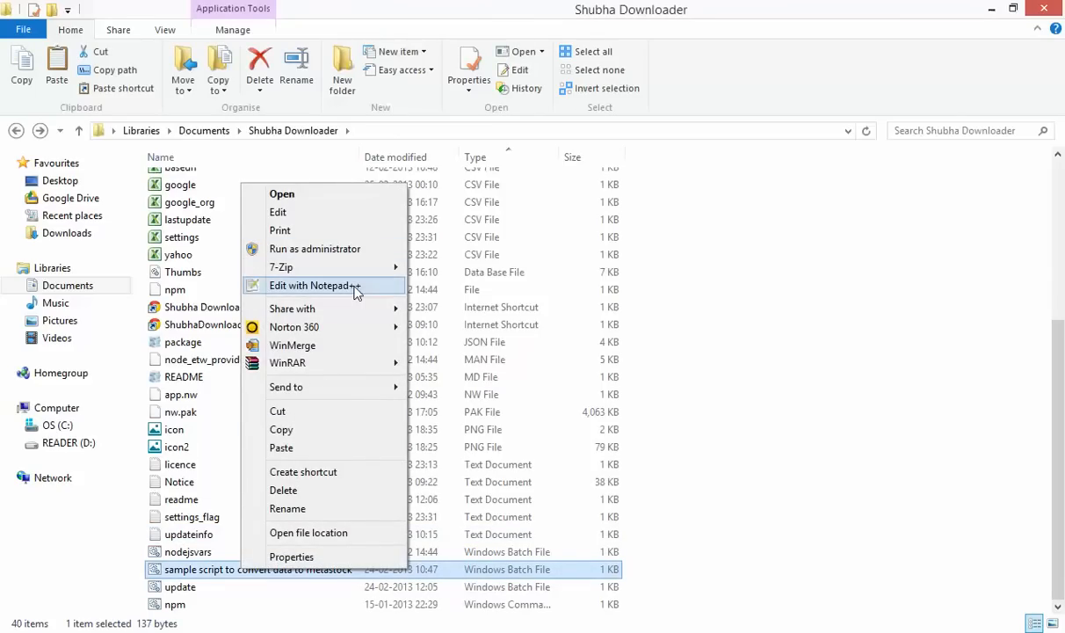
left_click(773, 437)
left_click(755, 450)
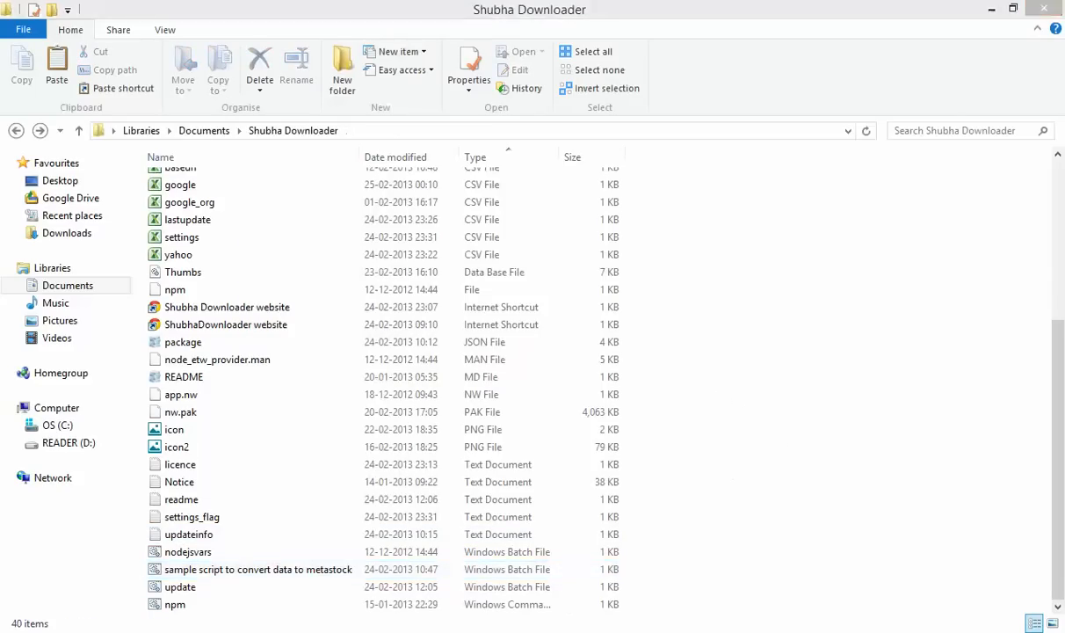
left_click(268, 71)
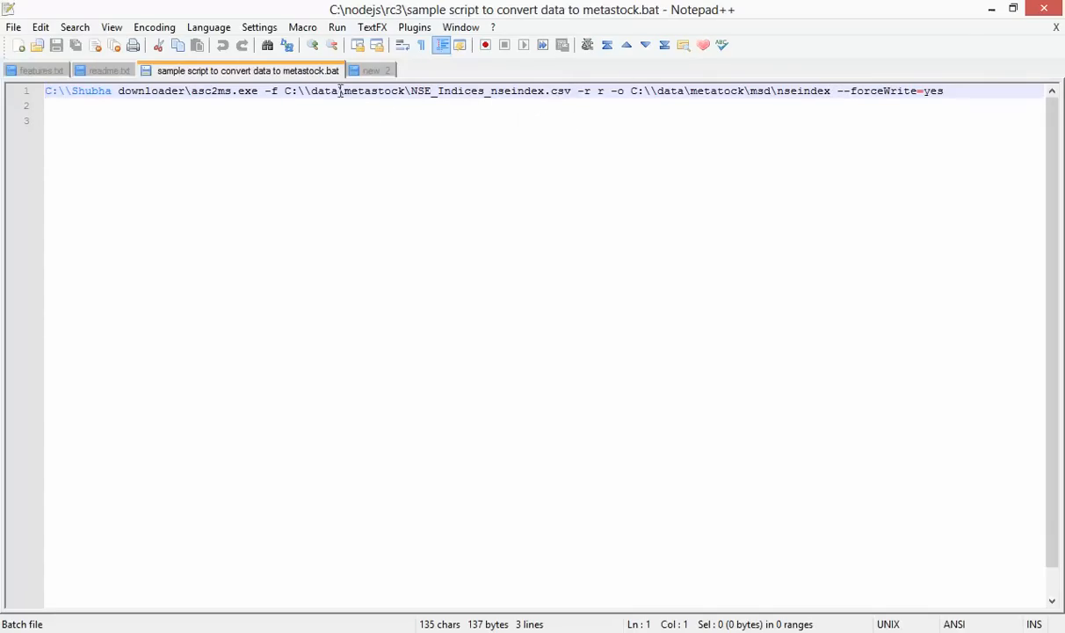
right_click(316, 72)
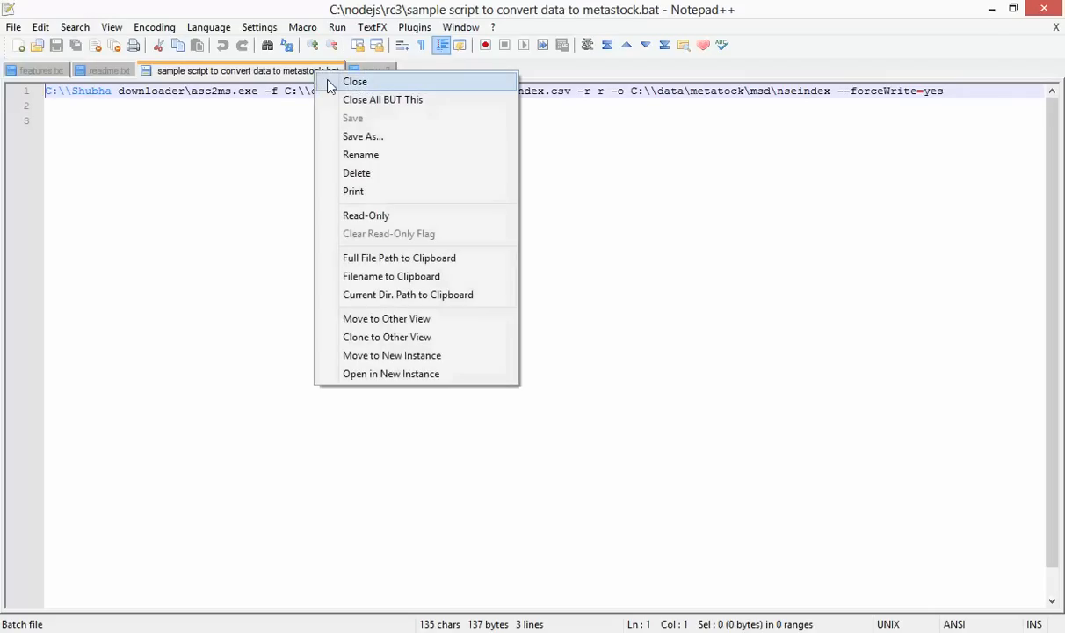
left_click(329, 84)
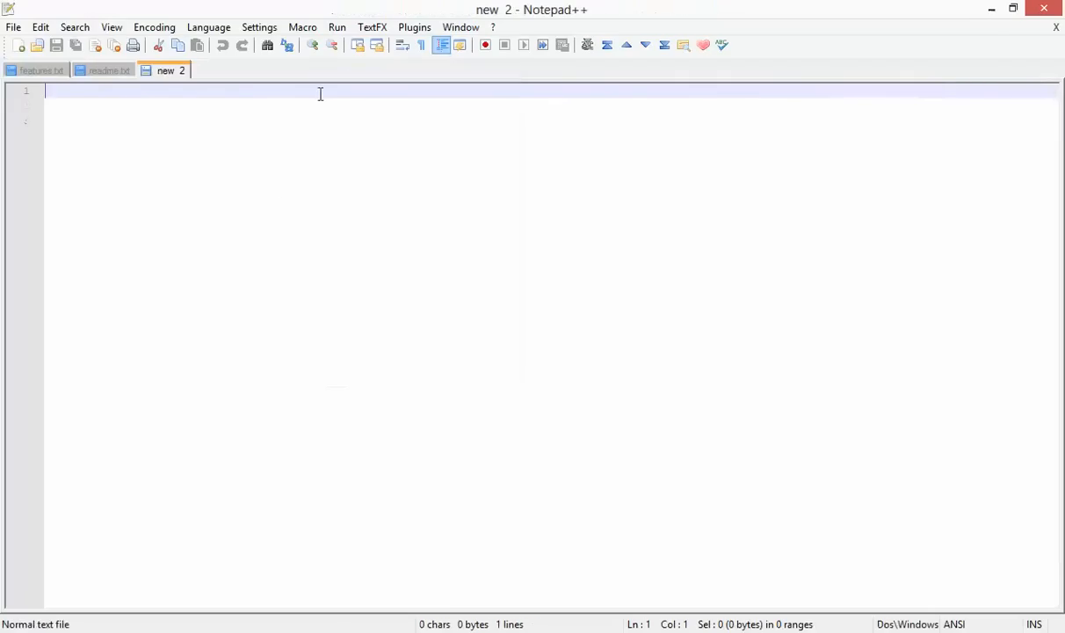
left_click(101, 631)
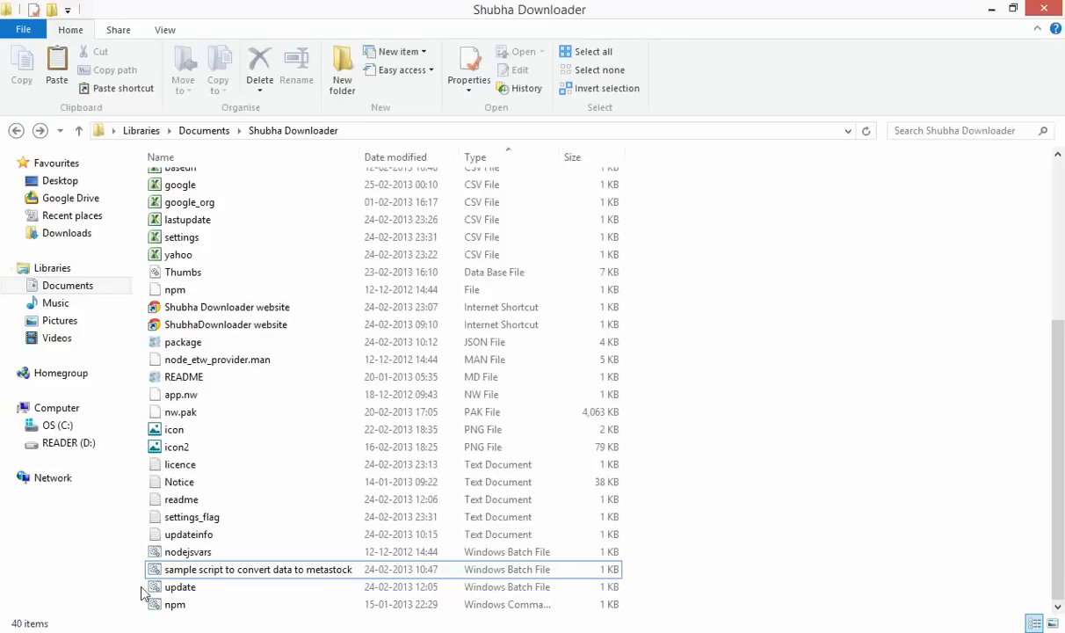
Navigate to the C:\datad\metastock\msd\nseindex folder
left_click(91, 431)
double_click(206, 304)
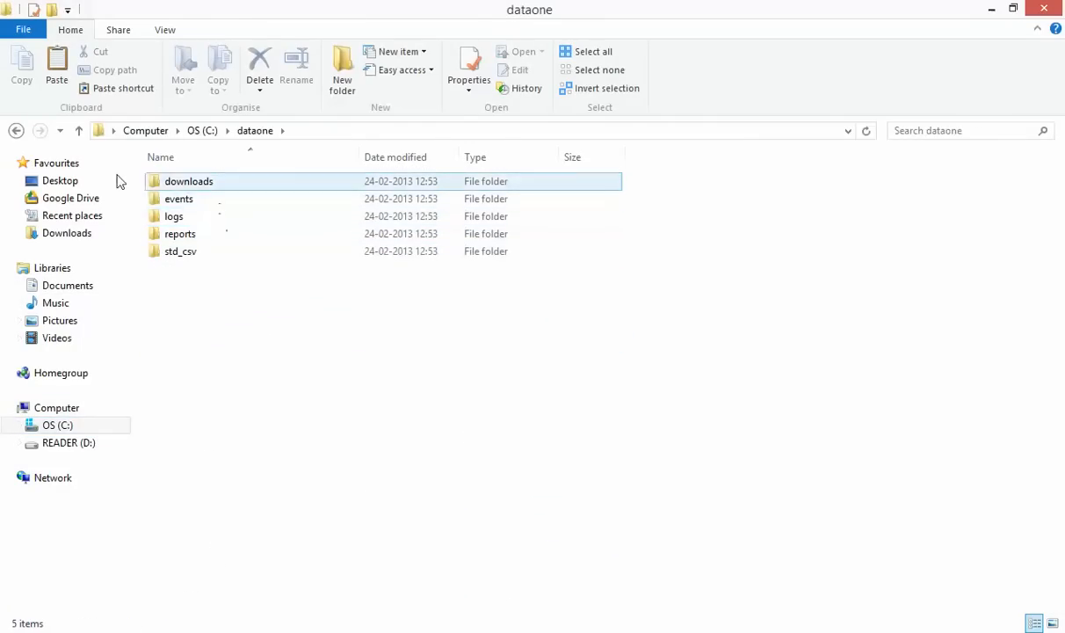
left_click(17, 131)
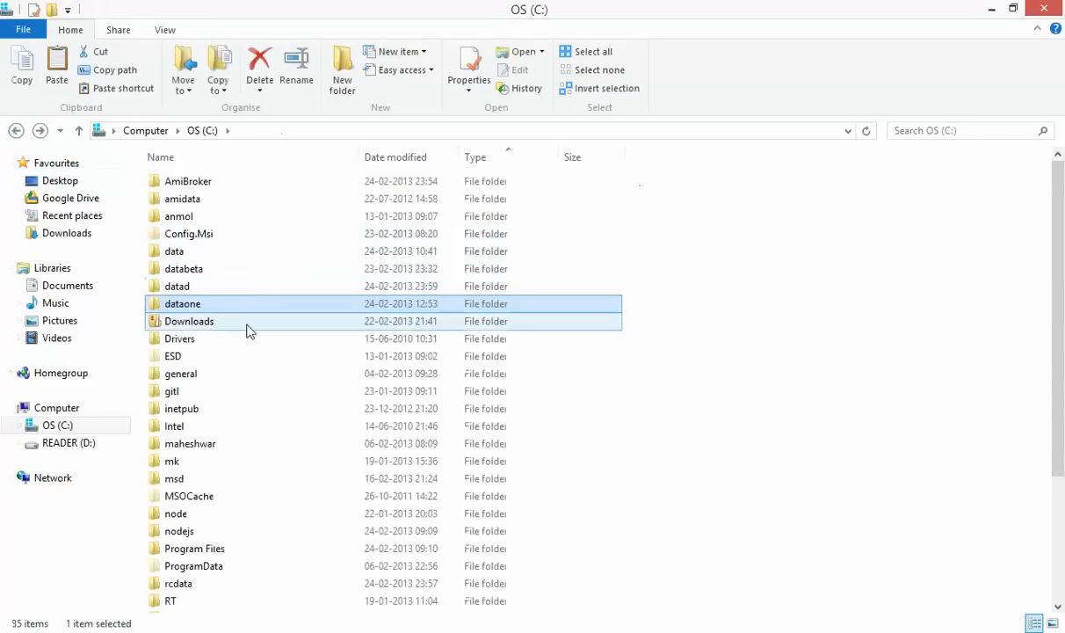
double_click(225, 287)
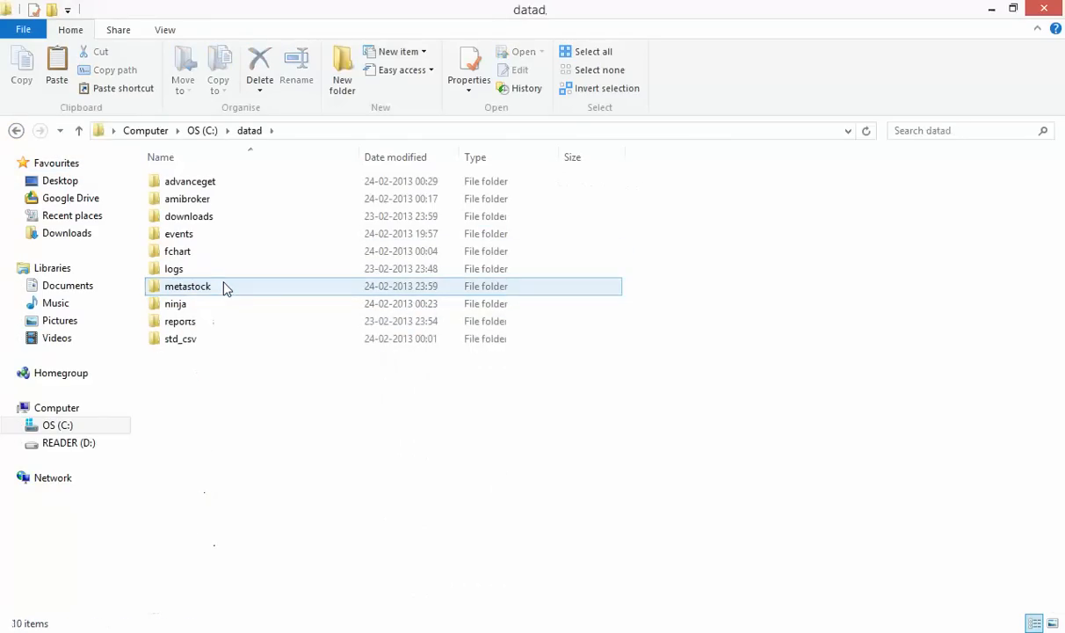
double_click(211, 287)
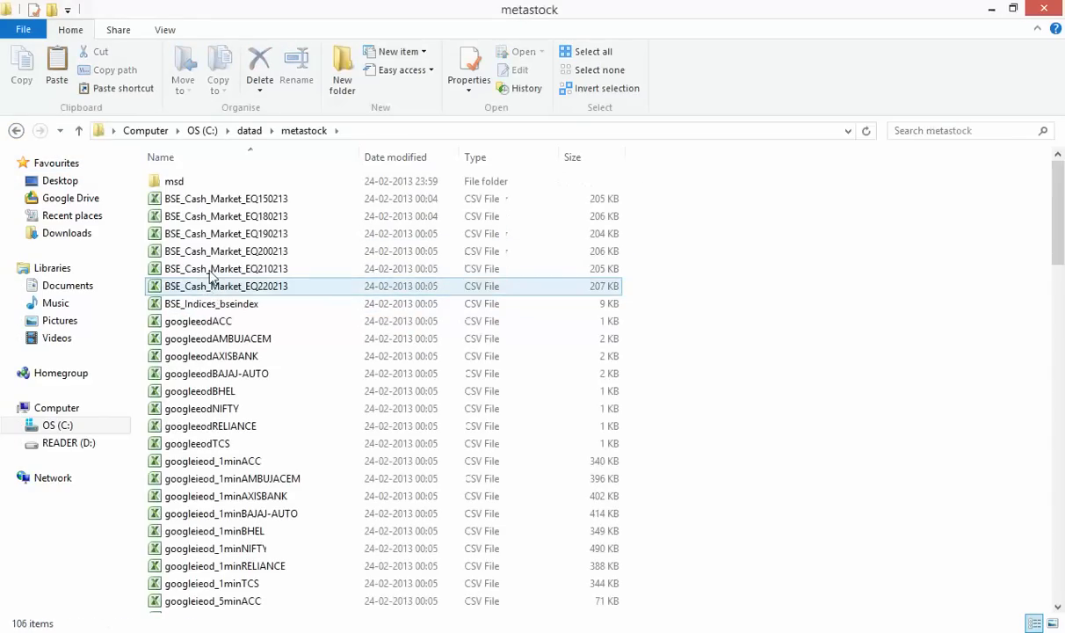
double_click(209, 183)
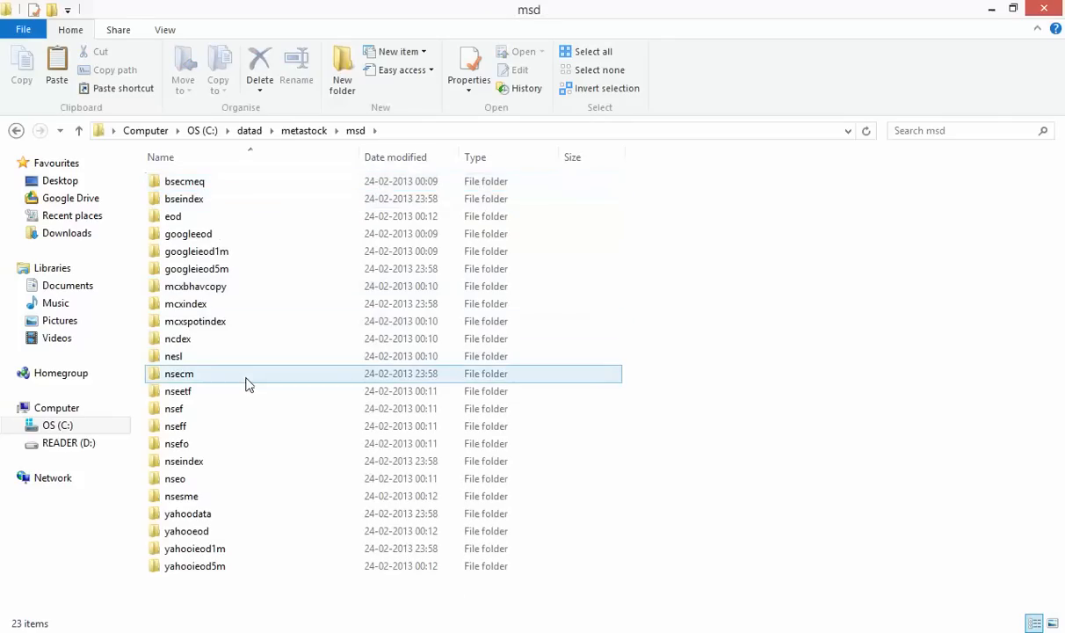
double_click(225, 463)
Permanently delete all 51 files in nseindex, then back out to datad and Documents
key("ctrl+a")
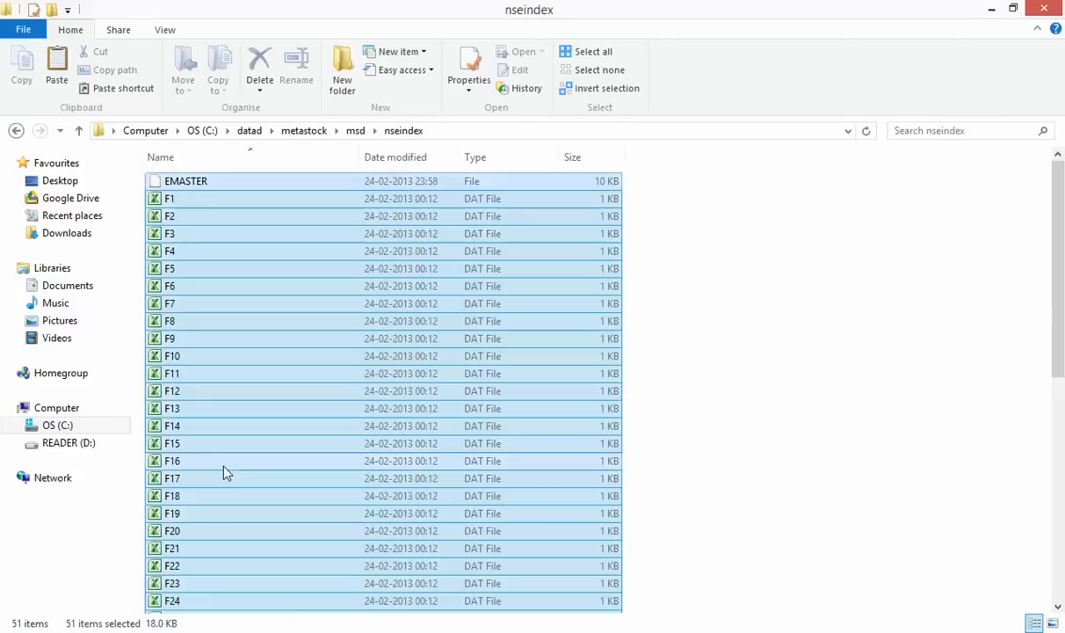
key("shift+Delete")
key("Return")
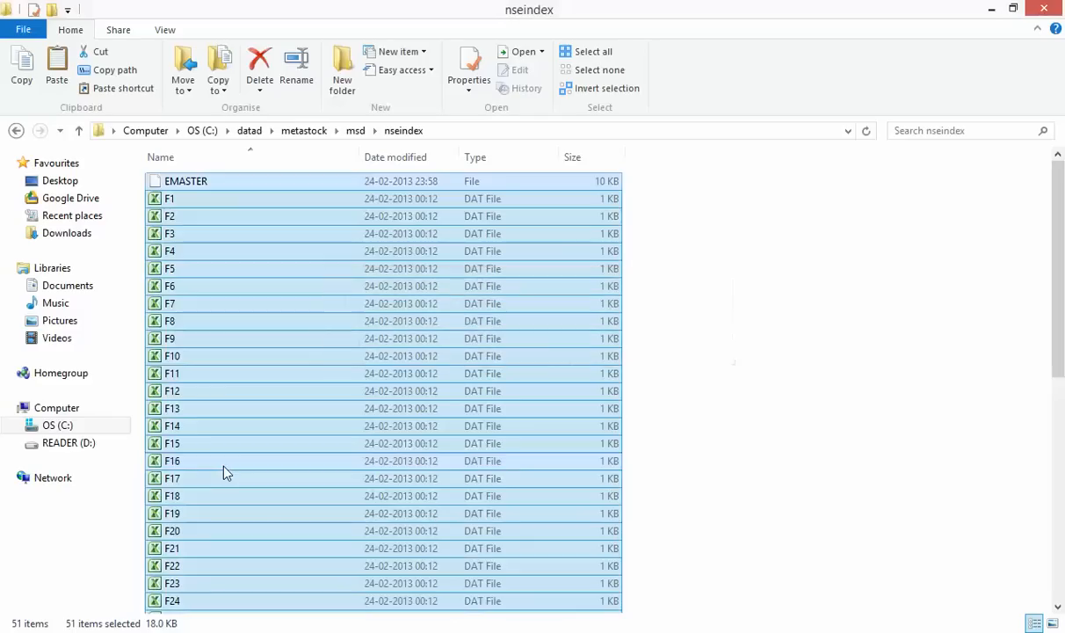
left_click(17, 131)
left_click(17, 131)
left_click(16, 131)
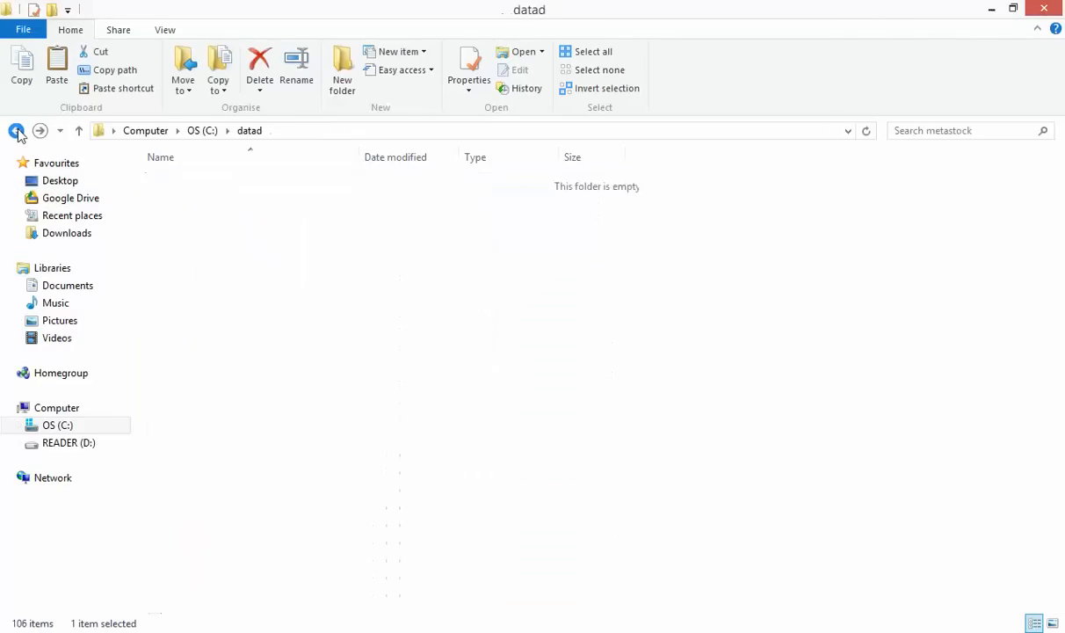
left_click(44, 284)
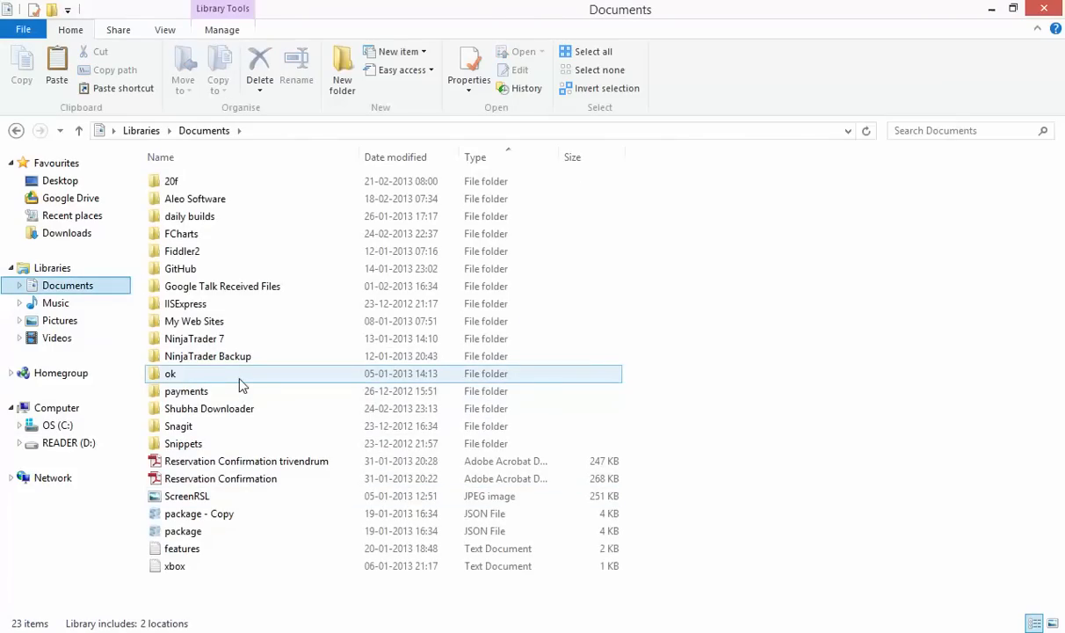
Run the sample conversion script from Shubha Downloader and bring up the Command Prompt
double_click(207, 415)
left_click(225, 548)
scroll(225, 554, "down", 4)
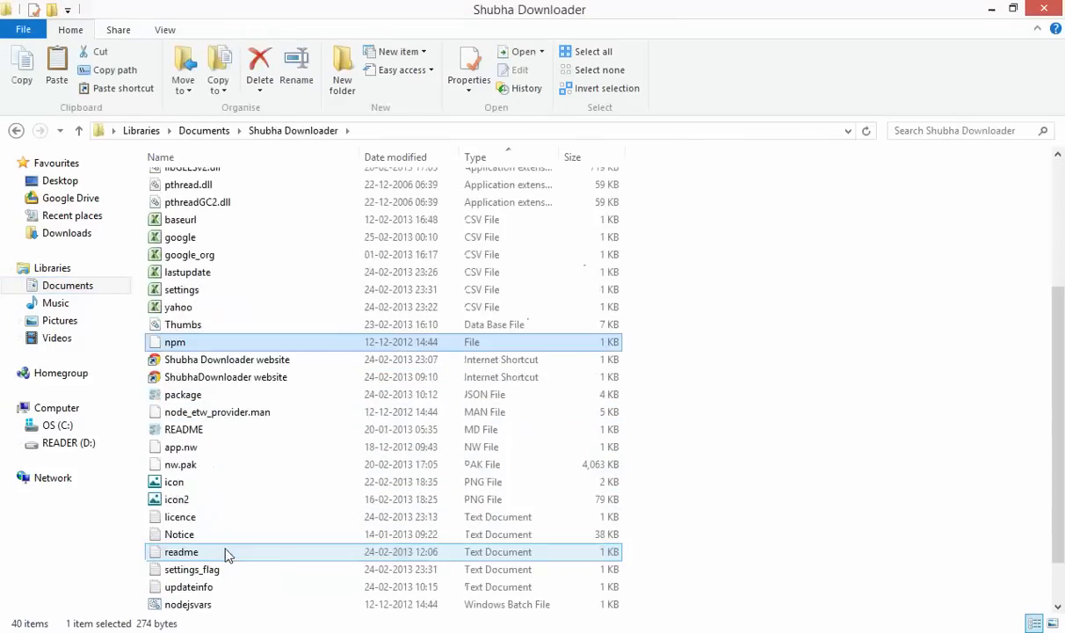
scroll(226, 554, "down", 1)
double_click(261, 571)
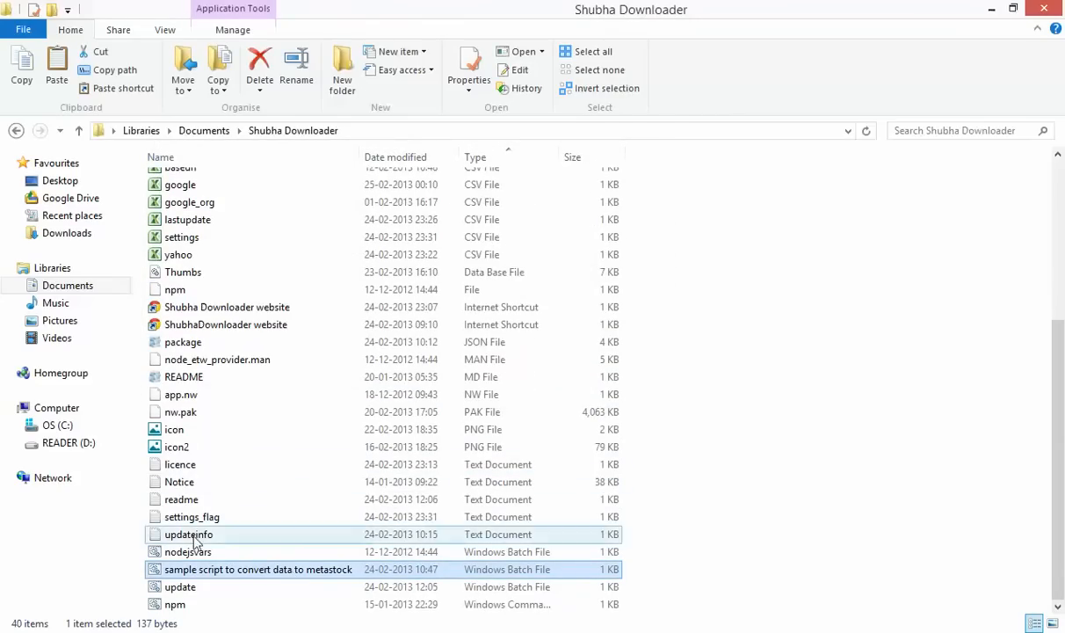
left_click(167, 631)
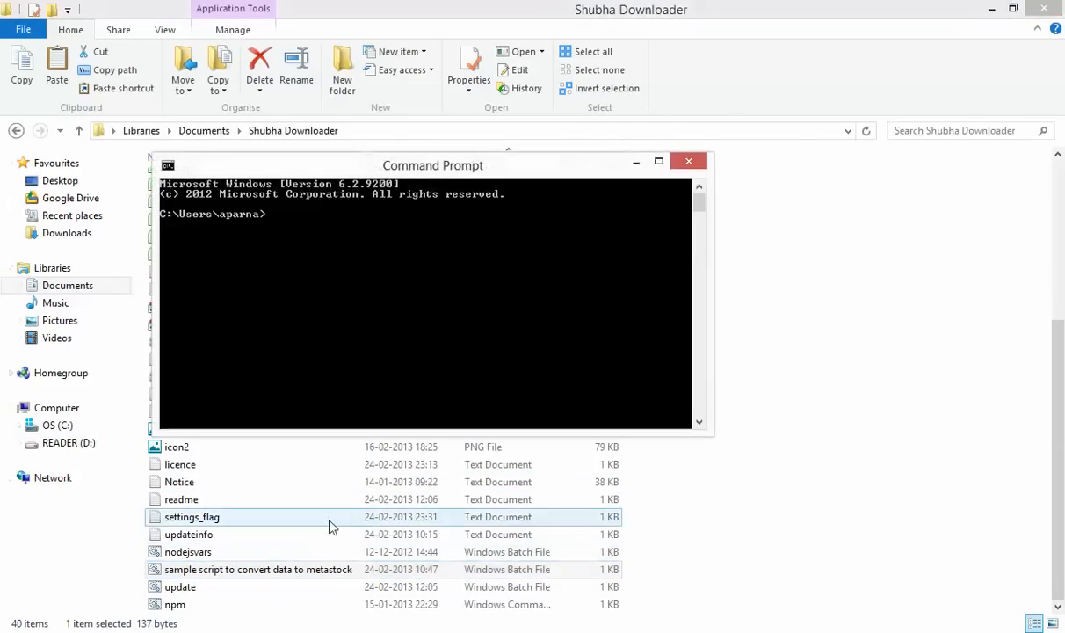
Change the Command Prompt directory to C:\datad\metastock using cd .. twice, cd datad, cd metastock
type("cd ..")
key("Return")
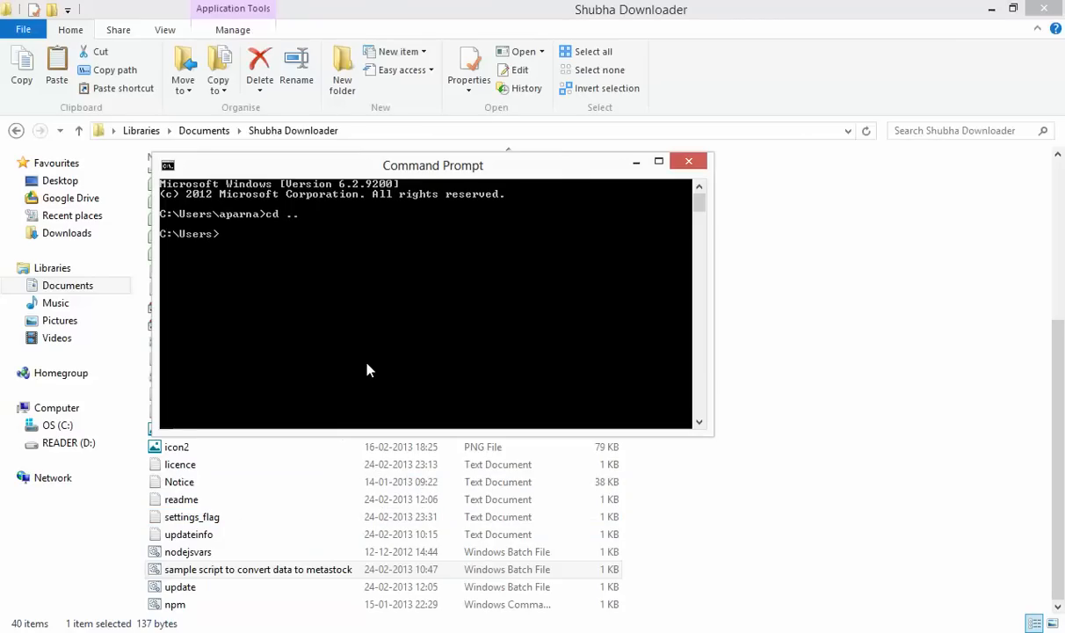
type("cd ..")
key("Return")
type("cd datad")
key("Return")
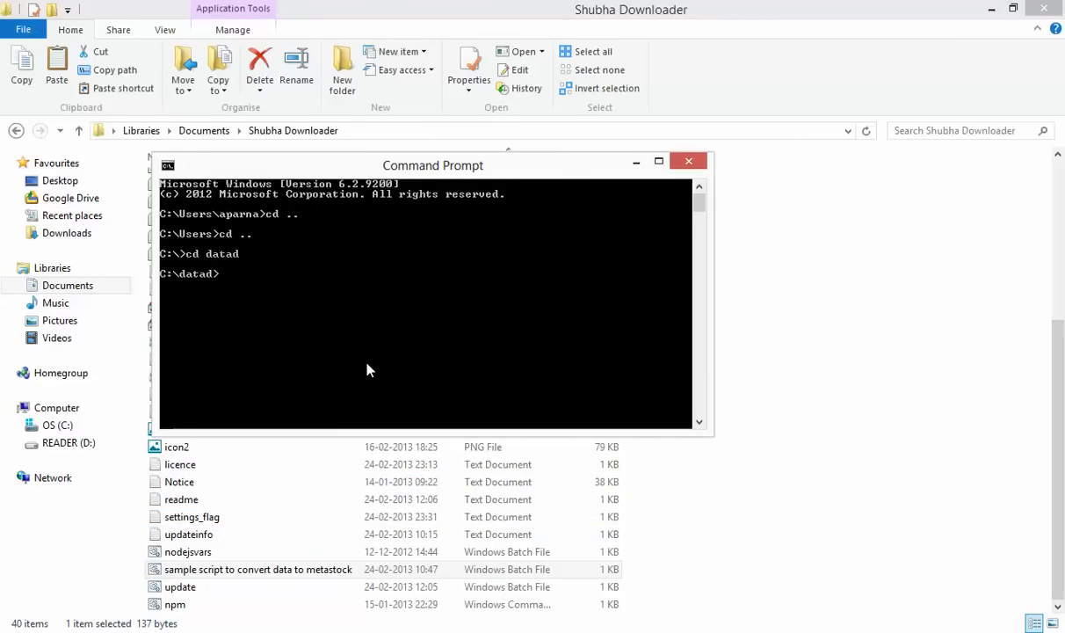
type("cd metastock")
key("Return")
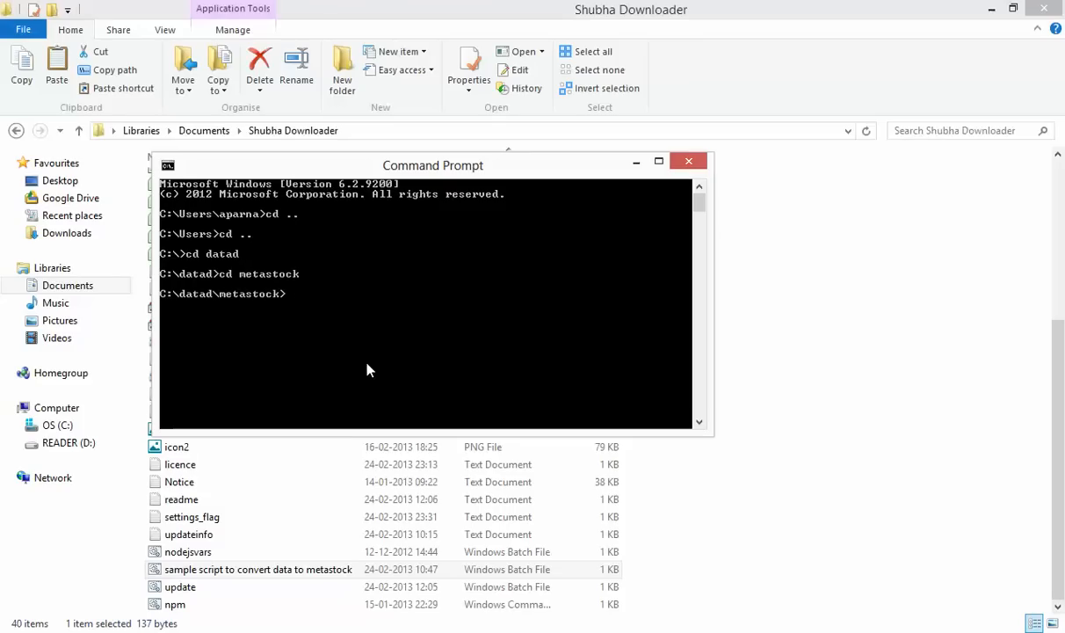
Tab-complete through the NSE CSV file names in metastock, then clear the completed name
type("NSE")
key("Tab")
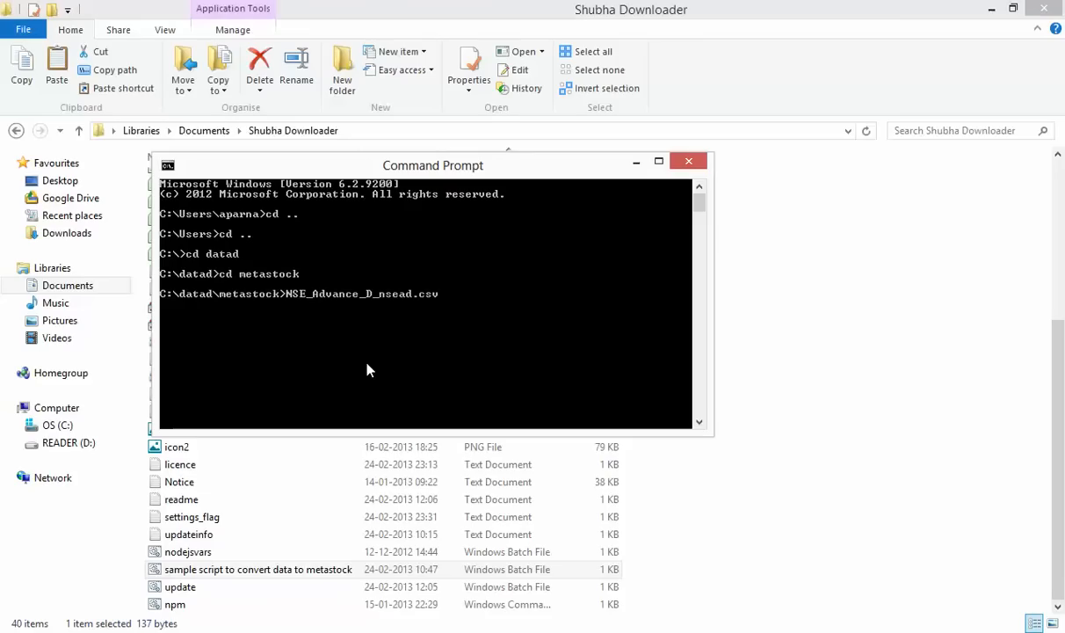
key("Tab")
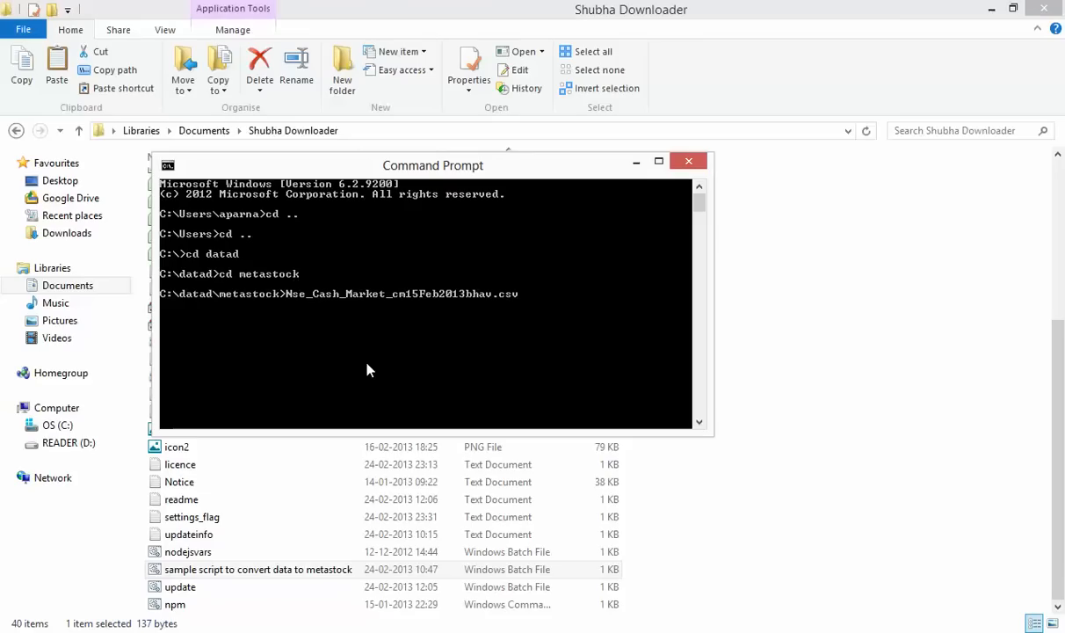
key("Tab")
key("Tab")
key("Tab")
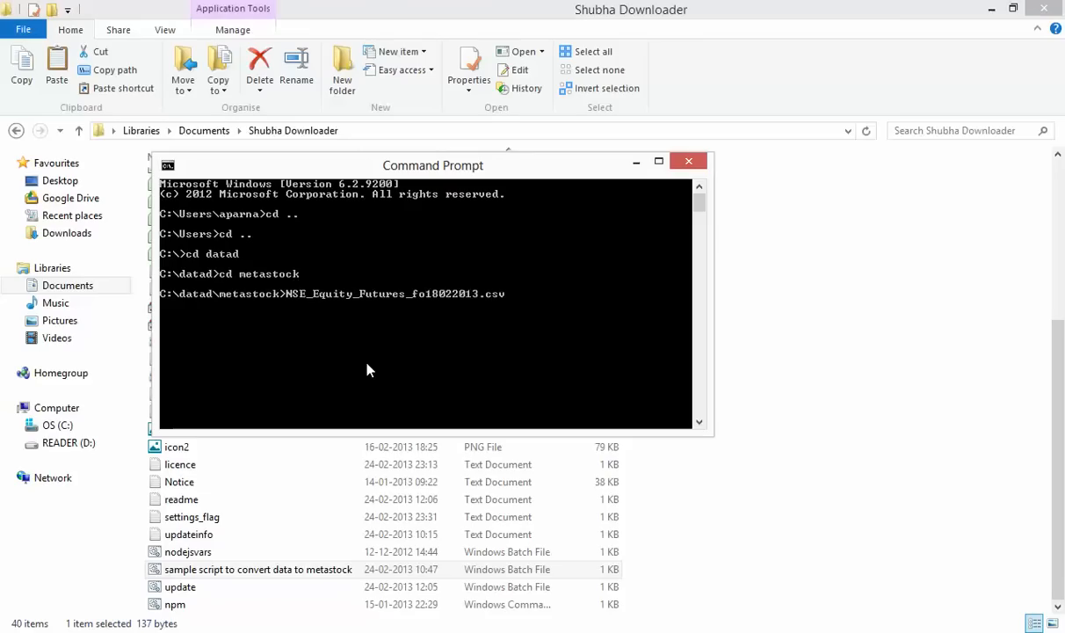
key("Tab")
key("Tab")
key("Tab")
key("Tab")
key("Tab")
key("Tab")
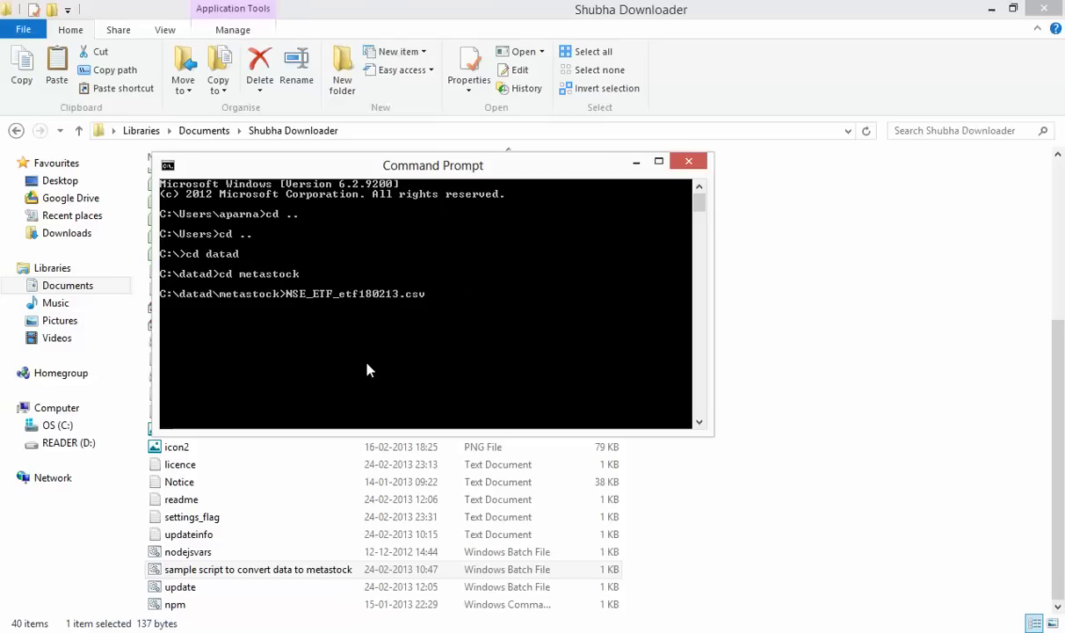
key("Tab")
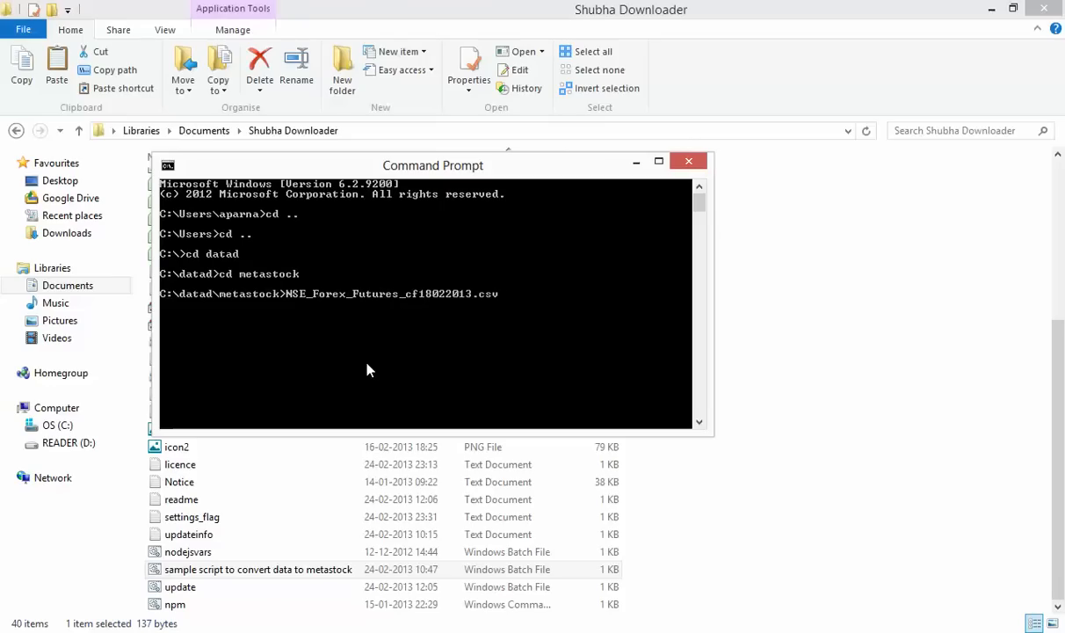
key("Tab")
key("Tab")
key("Tab")
key("Tab")
key("Tab")
key("Tab")
key("Tab")
key("Tab")
key("Tab")
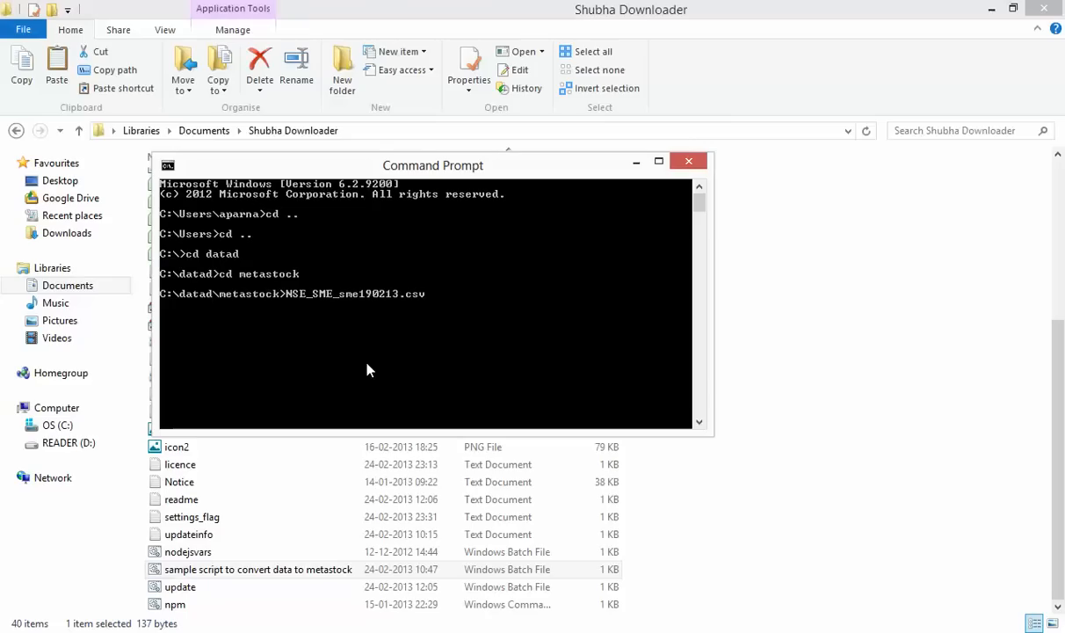
key("Tab")
key("Tab")
key("Tab")
key("Tab")
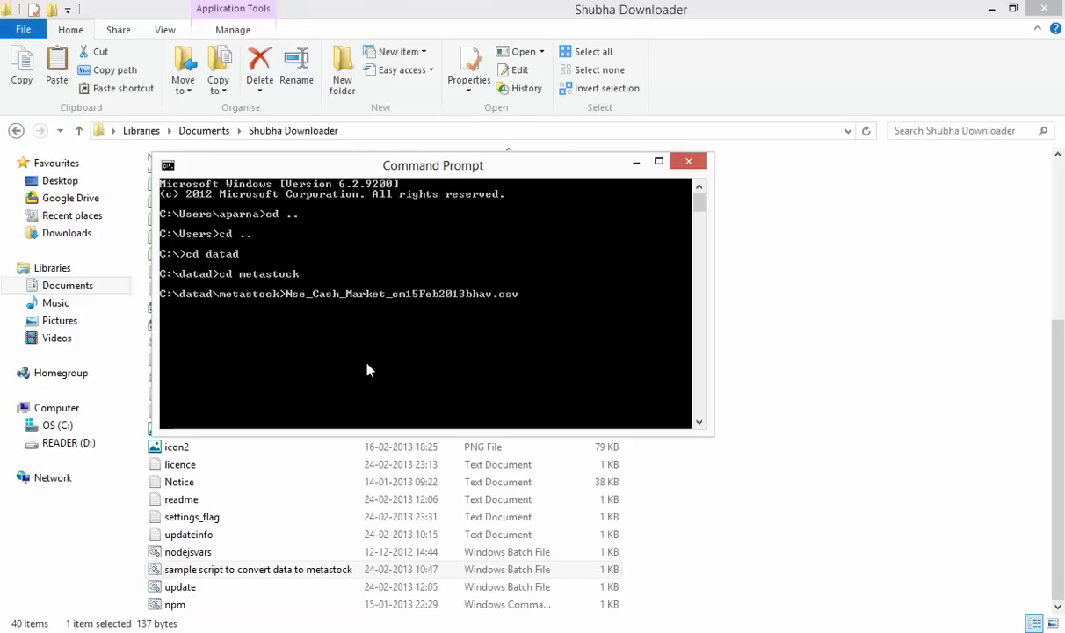
key("Tab")
key("Tab")
key("BackSpace")
key("BackSpace")
key("BackSpace")
key("BackSpace")
key("BackSpace")
key("BackSpace")
key("BackSpace")
key("BackSpace")
key("BackSpace")
key("BackSpace")
key("BackSpace")
key("BackSpace")
key("BackSpace")
key("BackSpace")
key("BackSpace")
key("BackSpace")
key("BackSpace")
key("BackSpace")
key("BackSpace")
key("BackSpace")
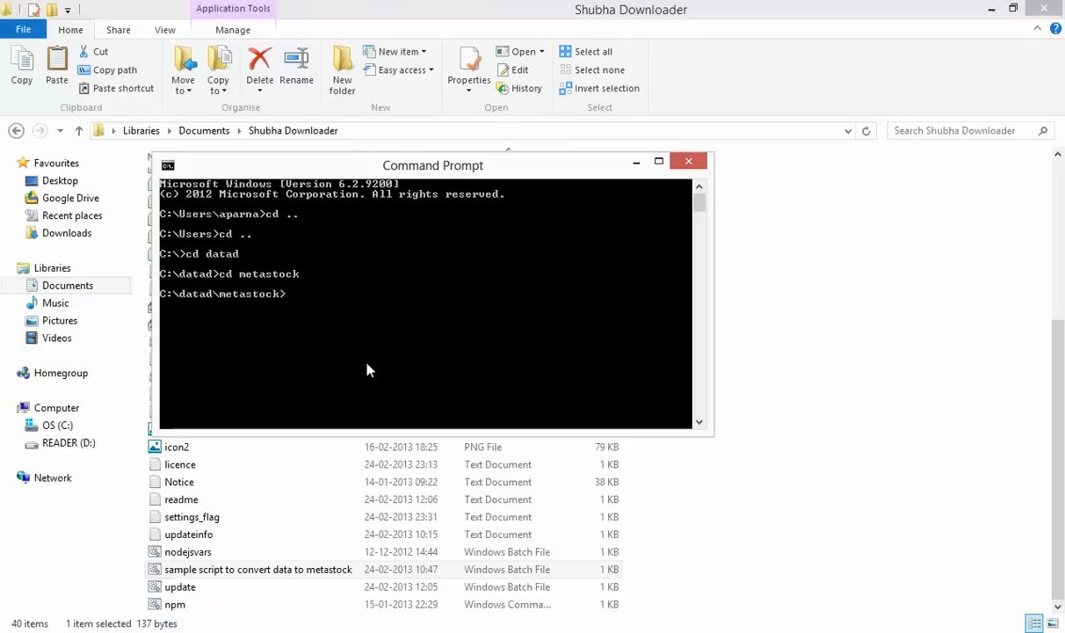
type("a")
left_click(336, 574)
Open the sample conversion script in Notepad++ and select the asc2ms.exe program name
right_click(336, 573)
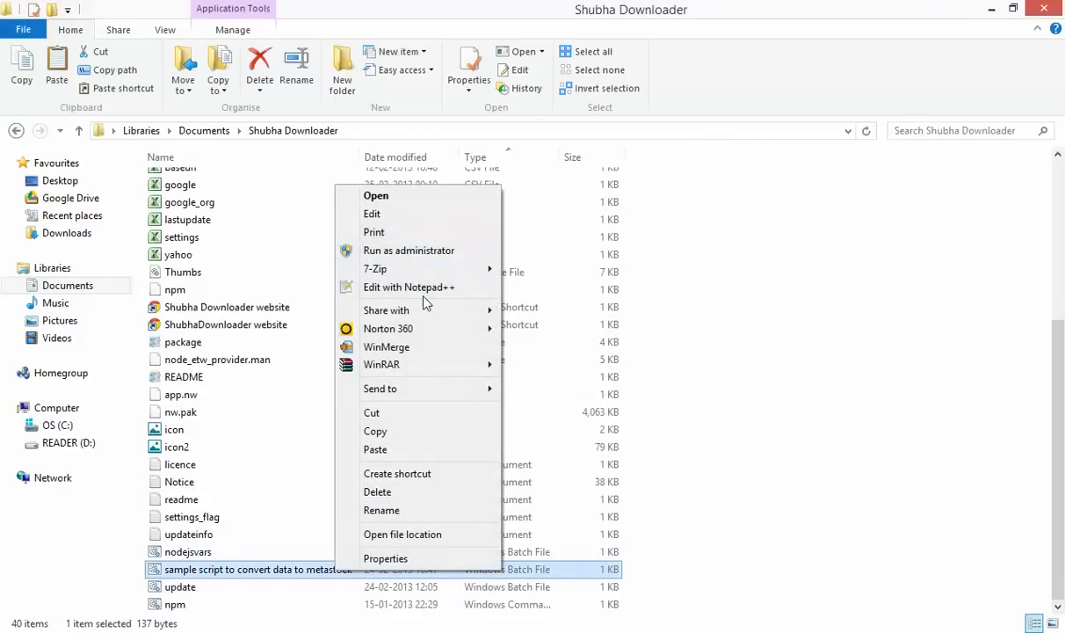
left_click(447, 287)
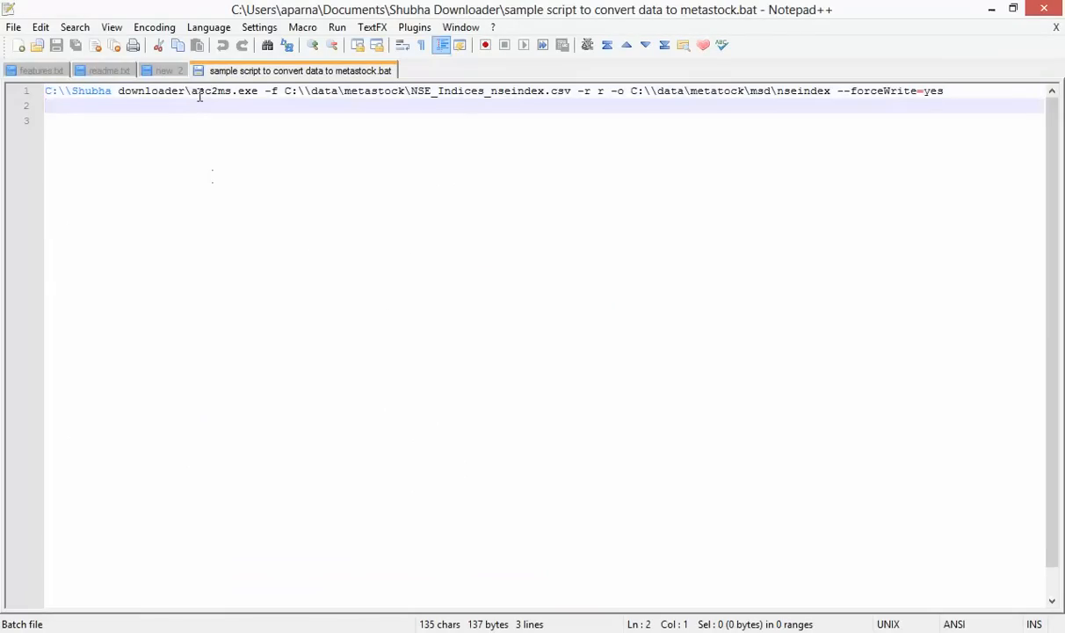
left_click_drag(192, 91, 257, 87)
key("ctrl+c")
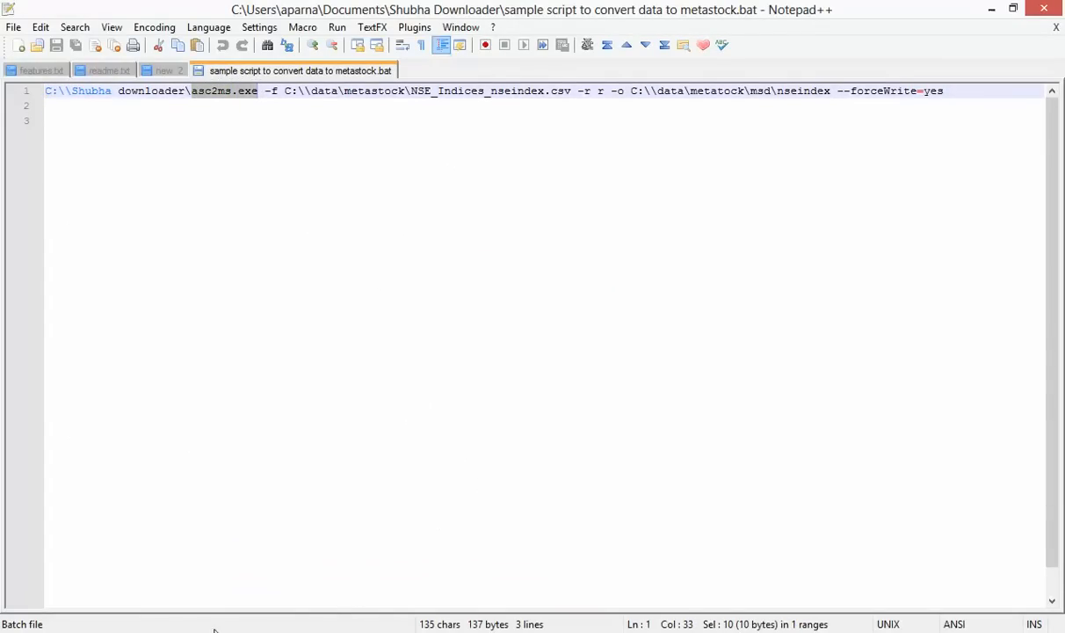
Paste asc2ms.exe at the Command Prompt and add -f after it
left_click(215, 630)
key("BackSpace")
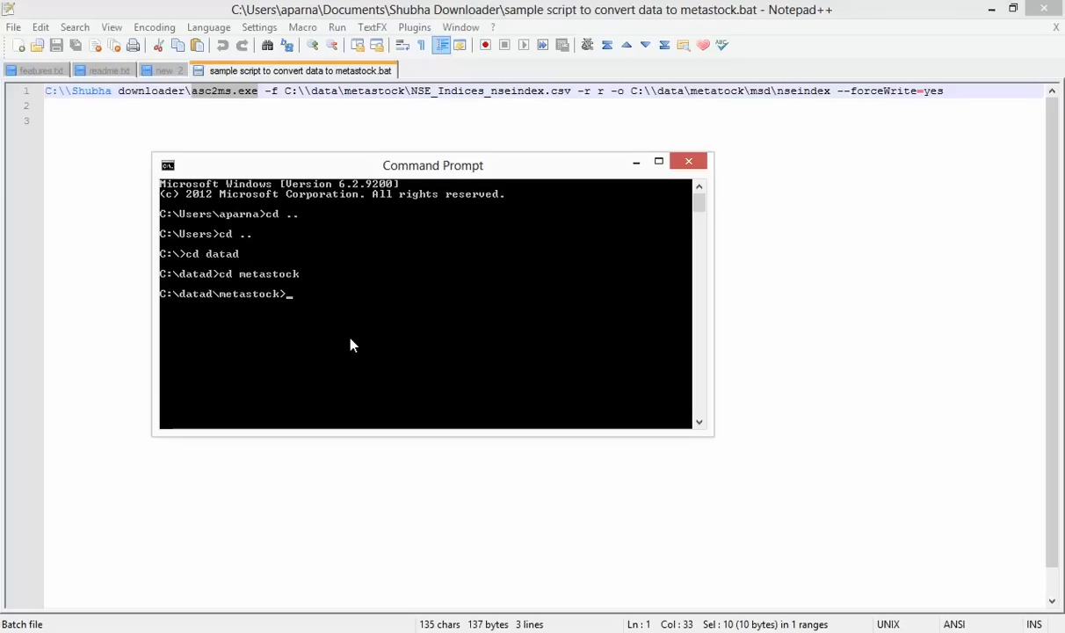
right_click(350, 345)
left_click(395, 385)
type("-f C:\\")
key("BackSpace")
key("BackSpace")
type("c:\\")
key("BackSpace")
key("BackSpace")
key("BackSpace")
left_click(46, 632)
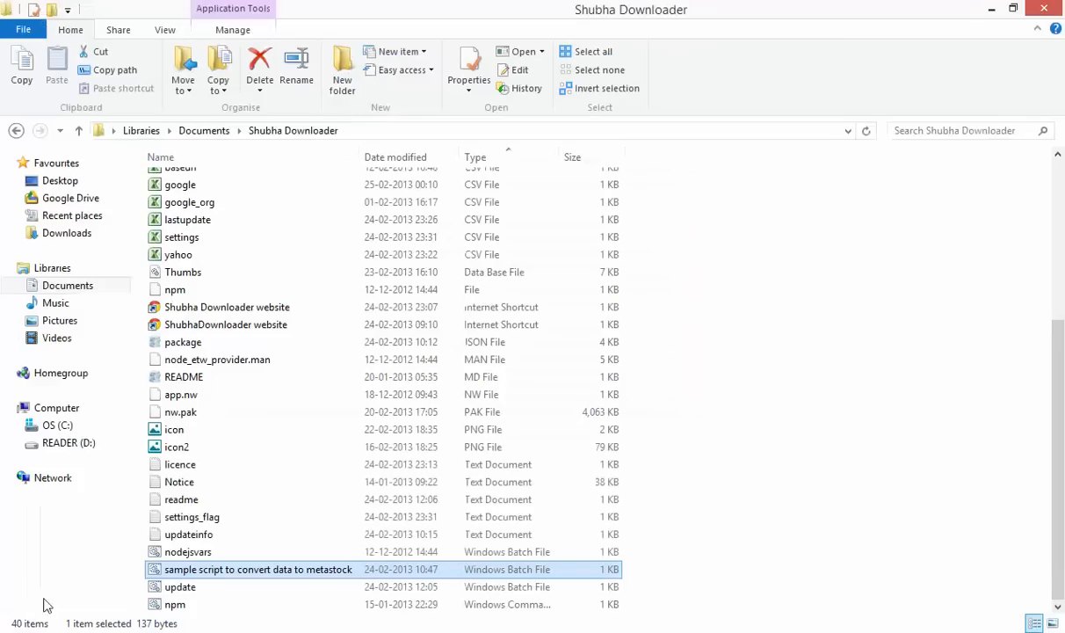
Browse to C:\datad\metastock and append that path plus \ after -f on the command line
left_click(66, 424)
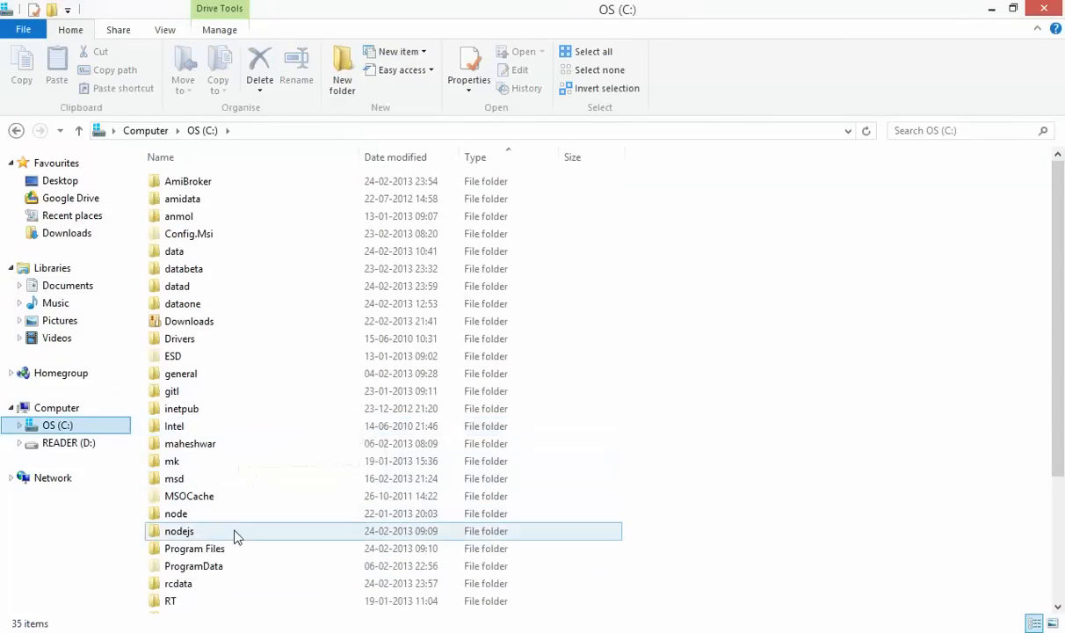
left_click(227, 484)
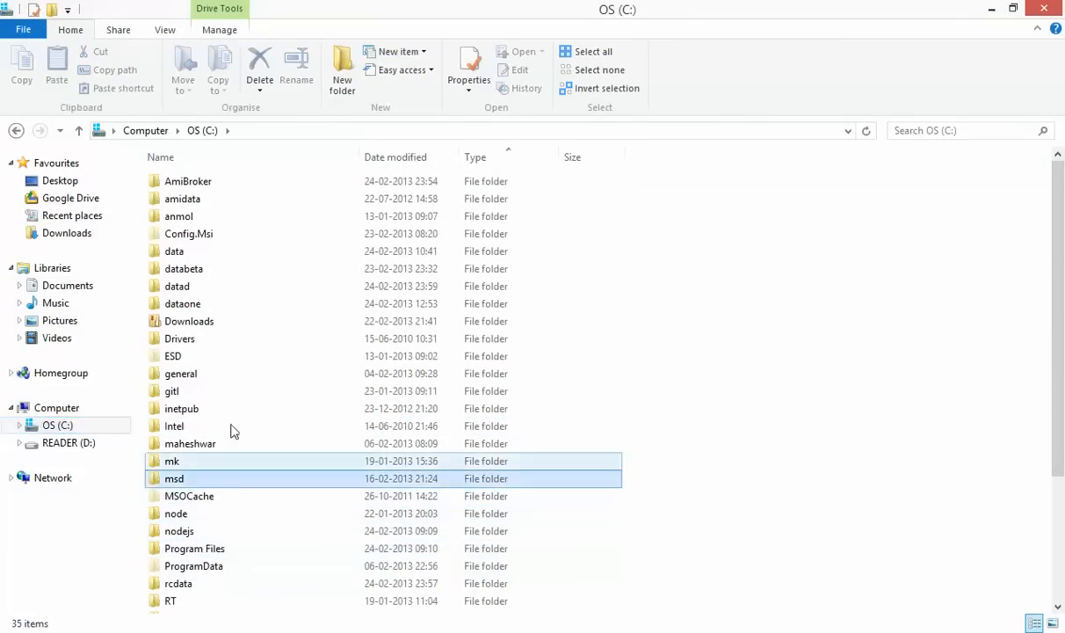
double_click(225, 292)
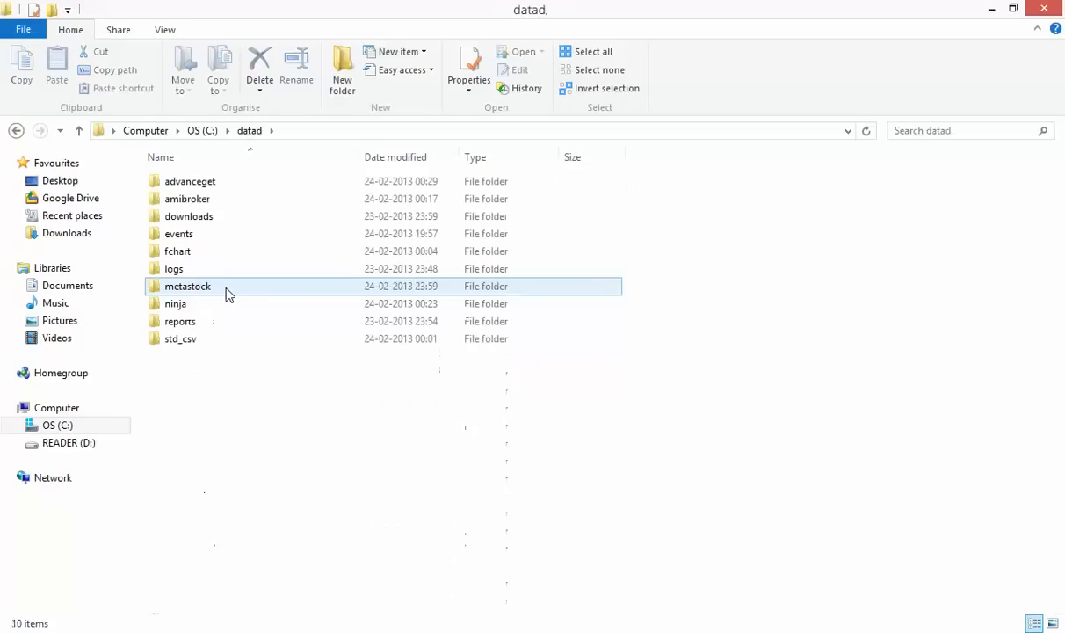
double_click(211, 288)
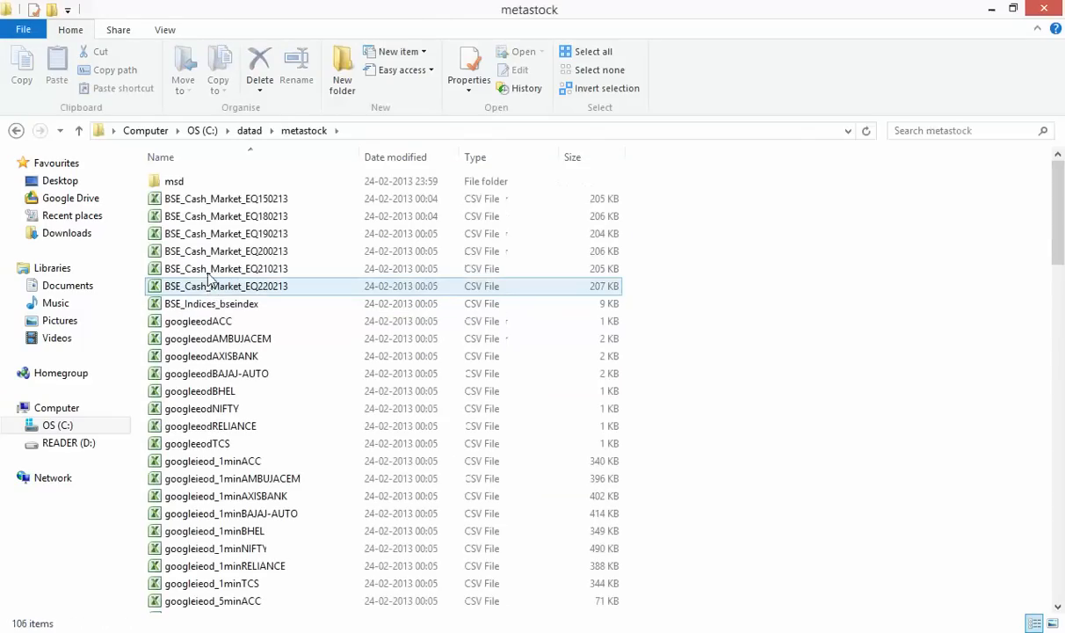
left_click(361, 130)
key("ctrl+c")
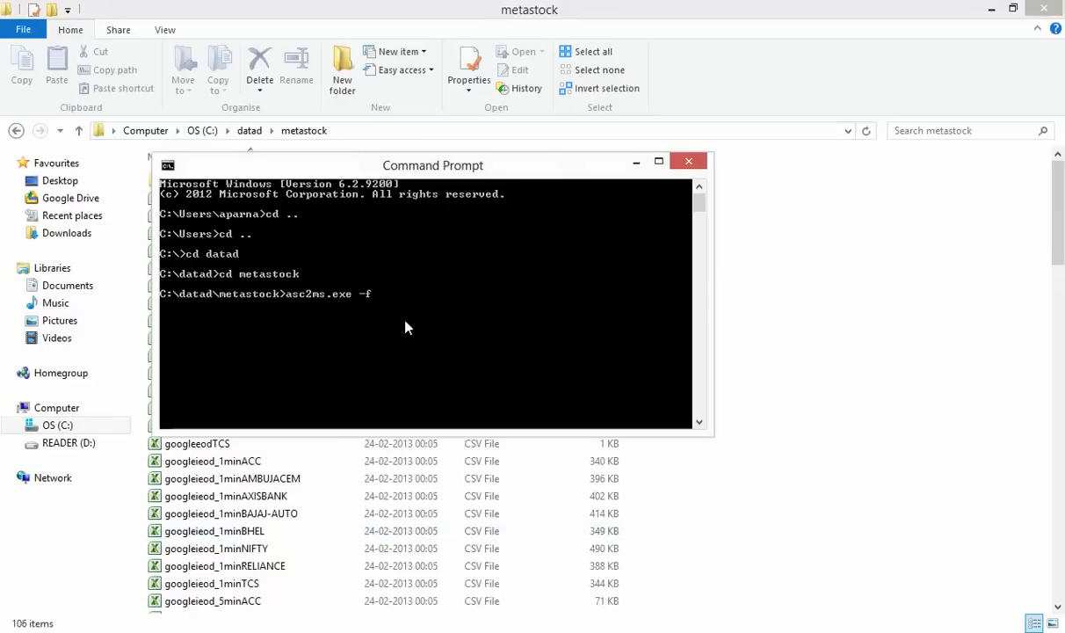
right_click(405, 321)
left_click(445, 367)
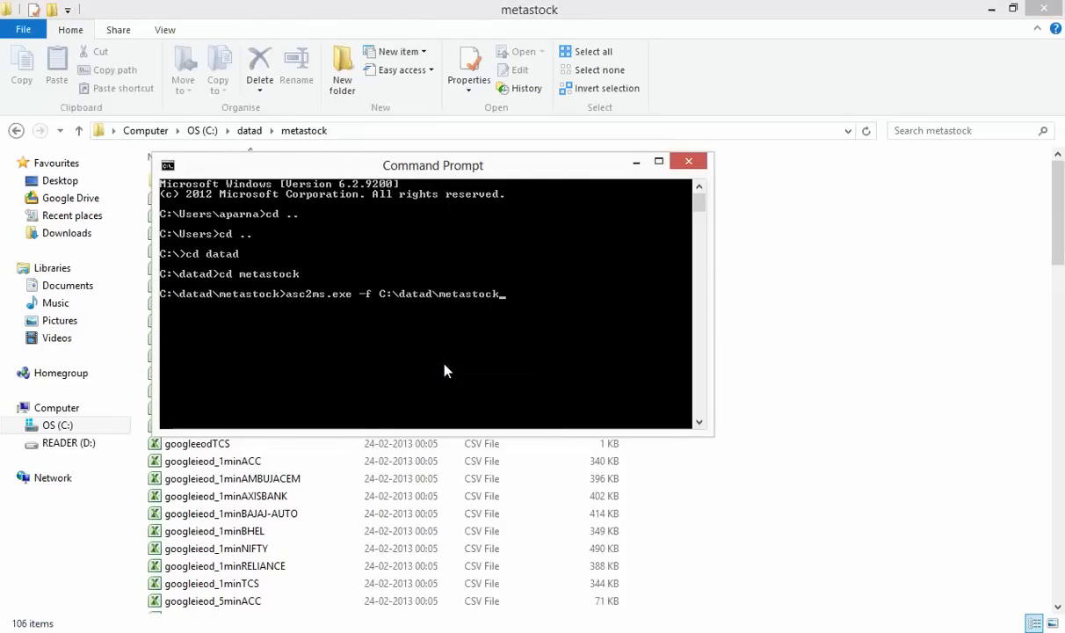
type("\\")
Locate NSE_Indices_nseindex in the metastock file list and copy its file name
left_click(708, 509)
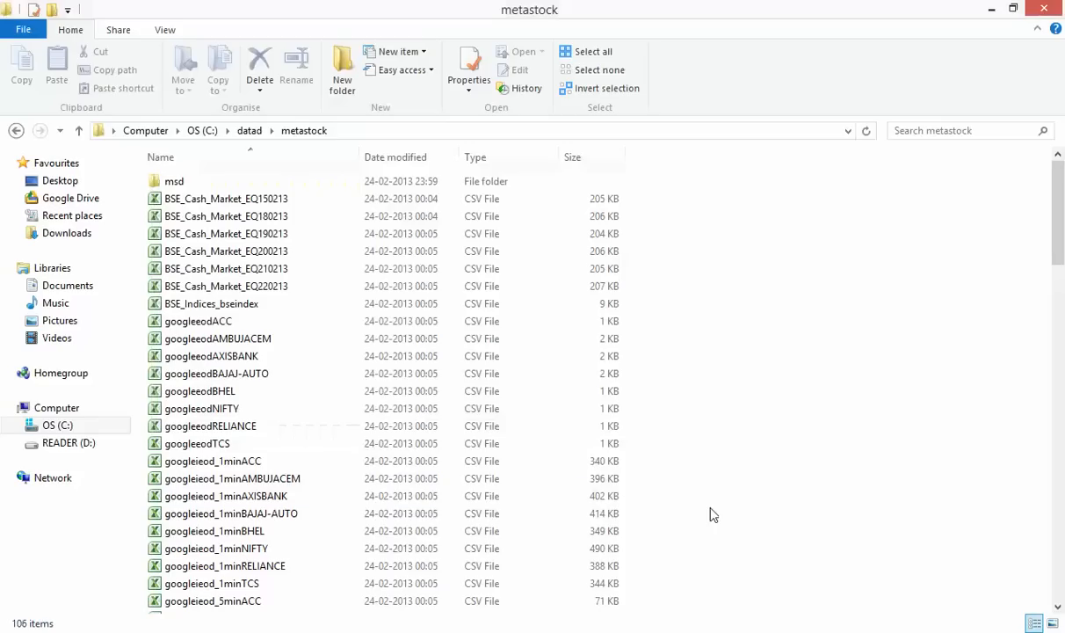
left_click(275, 511)
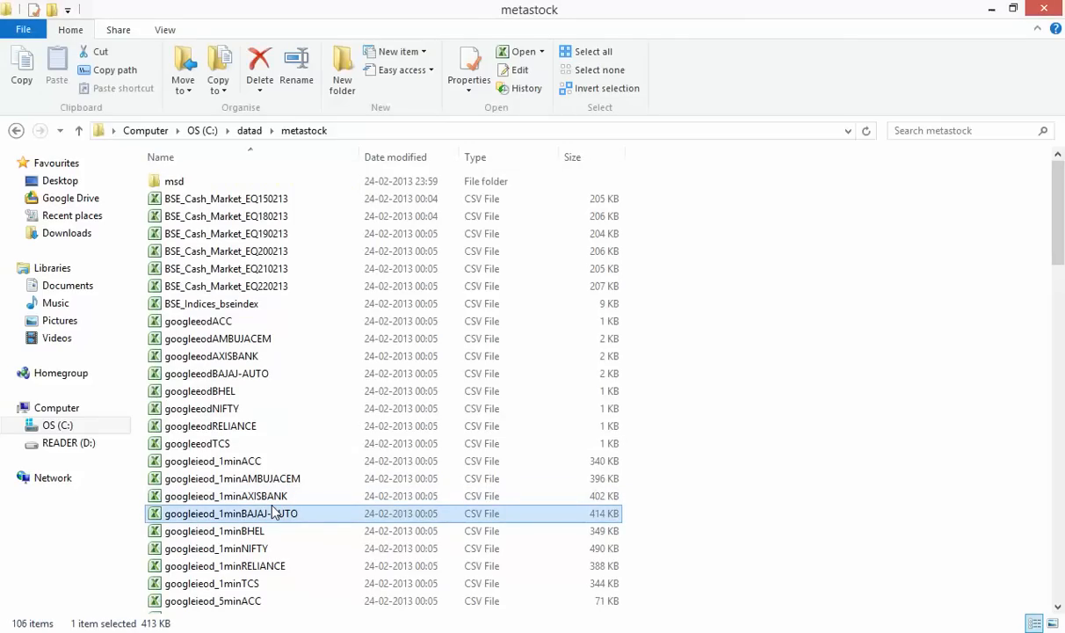
key("n")
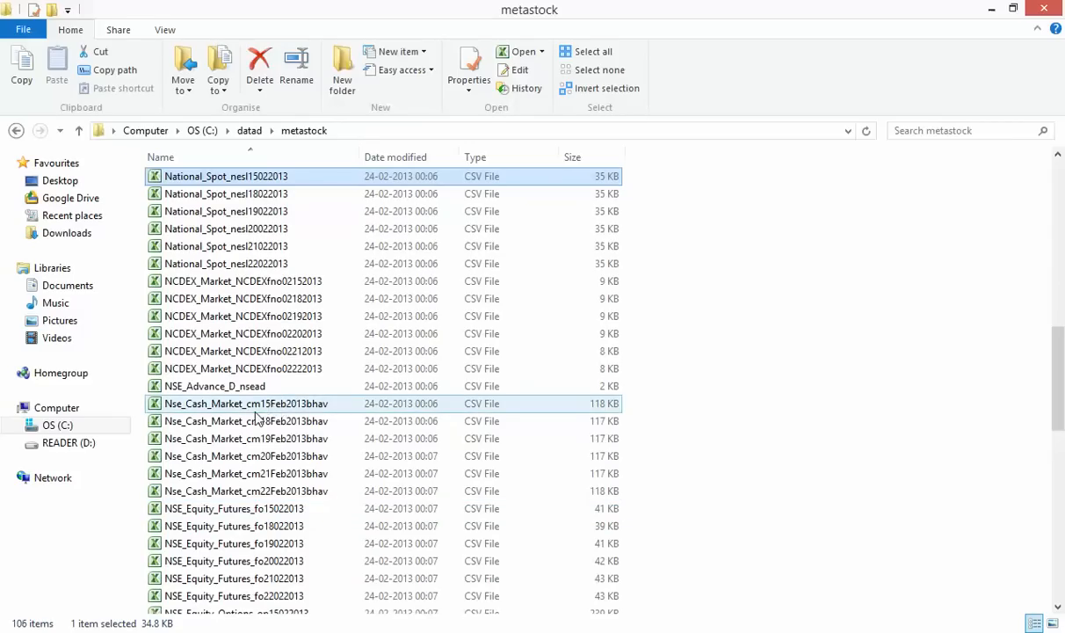
left_click(299, 475)
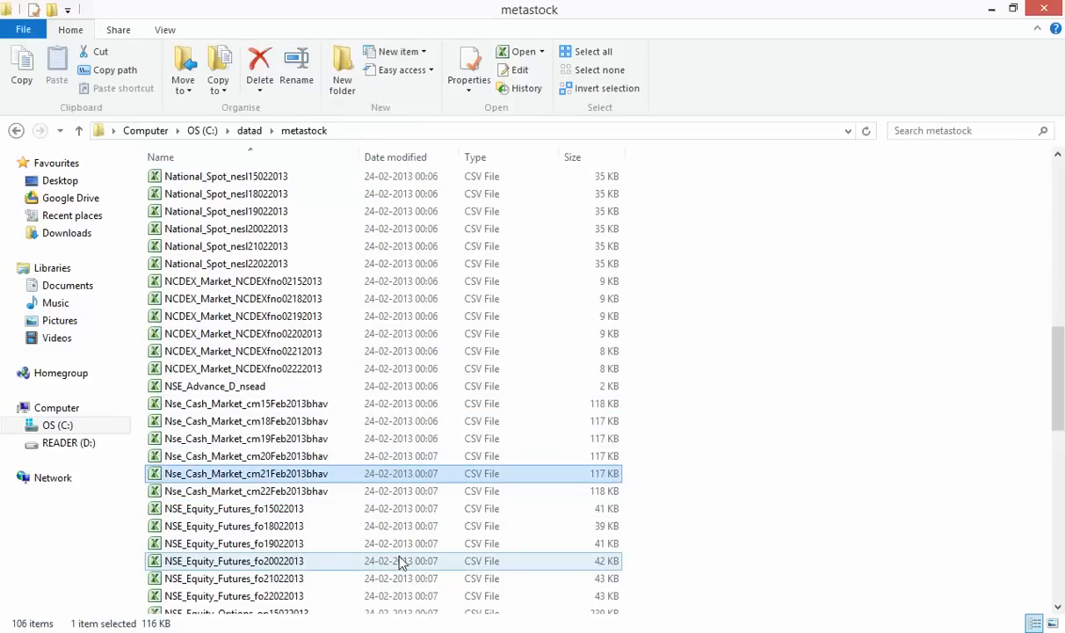
scroll(400, 563, "down", 3)
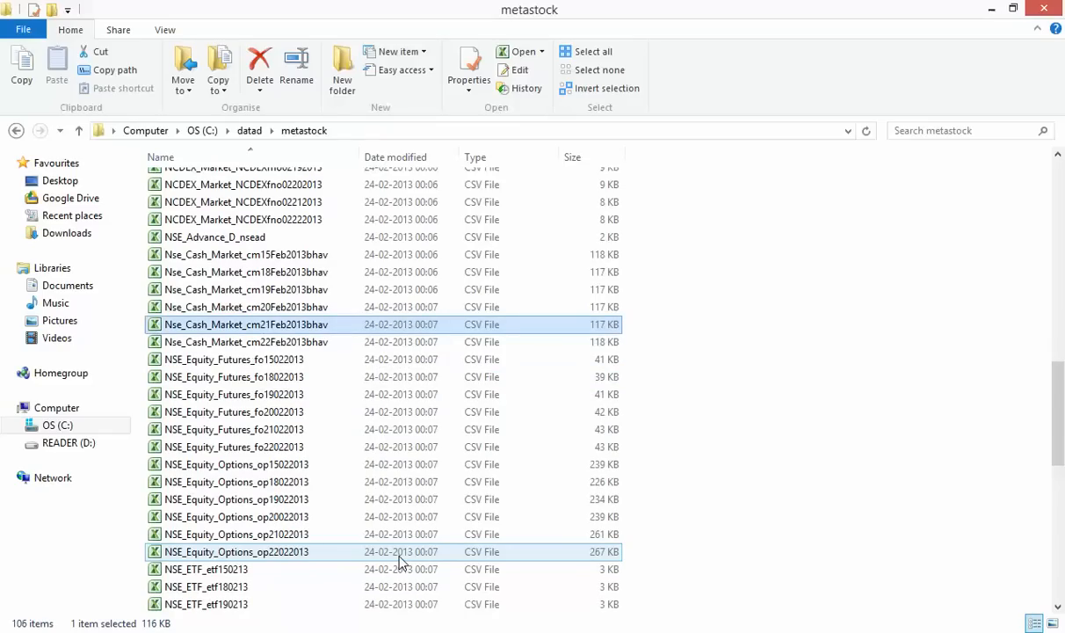
scroll(400, 562, "down", 3)
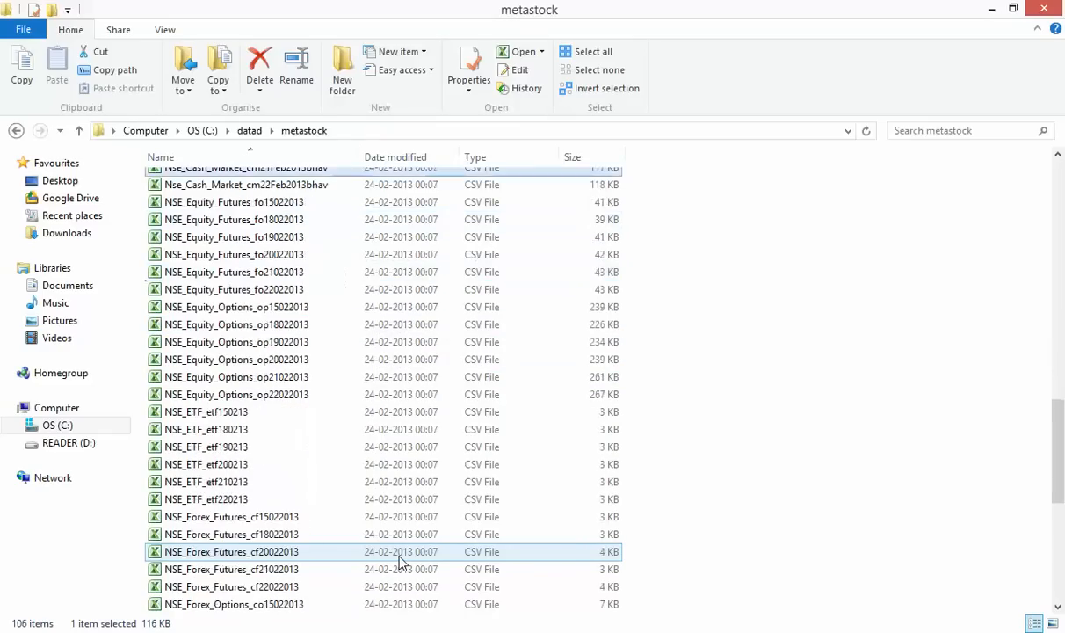
scroll(400, 563, "down", 4)
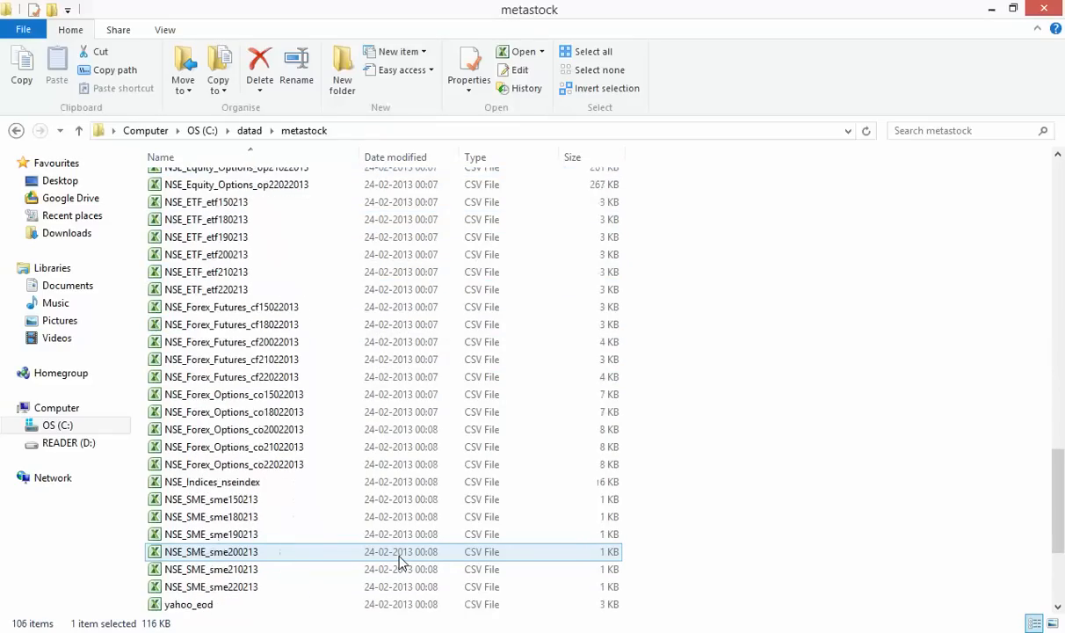
left_click(293, 464)
left_click(286, 486)
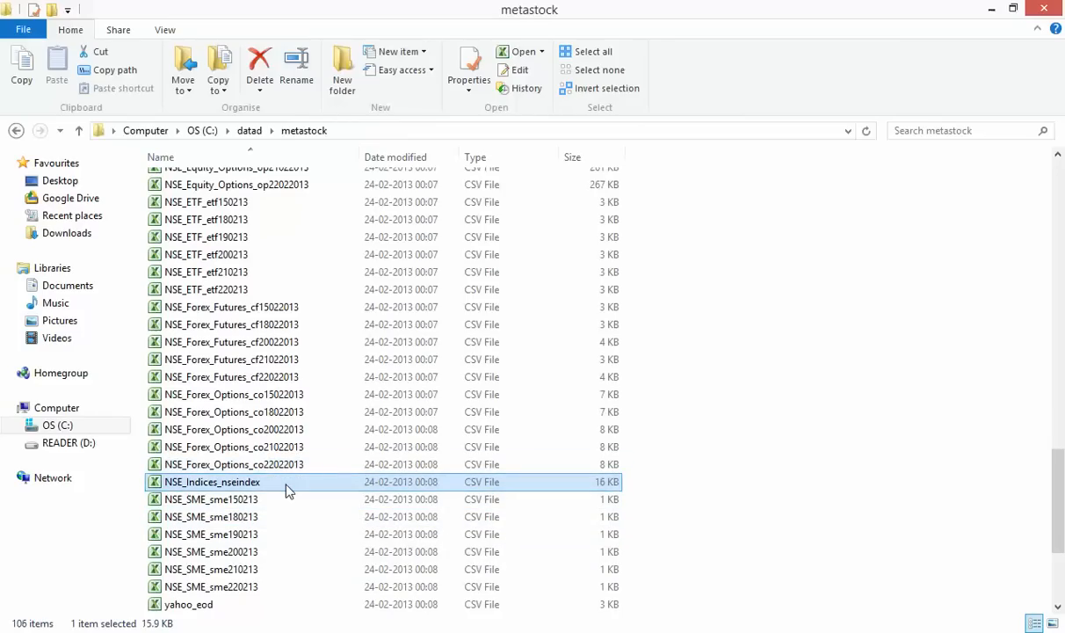
key("F2")
key("ctrl+c")
key("Escape")
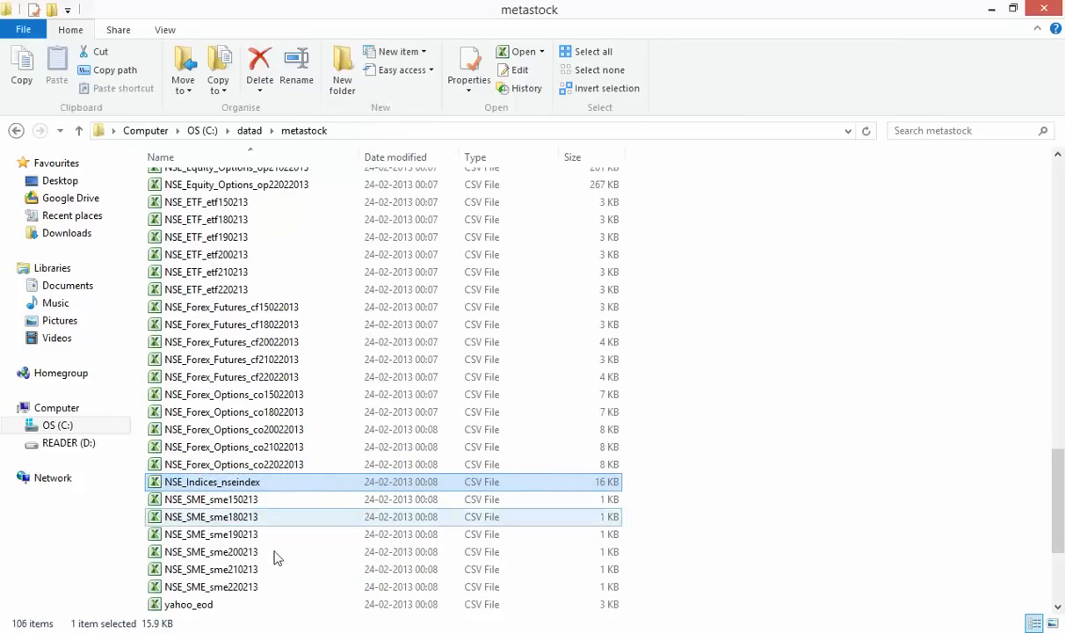
key("alt+Tab")
Append NSE_Indices_nseindex.csv and the output path C:\datad\metastock\msd\ to the asc2ms command
right_click(519, 313)
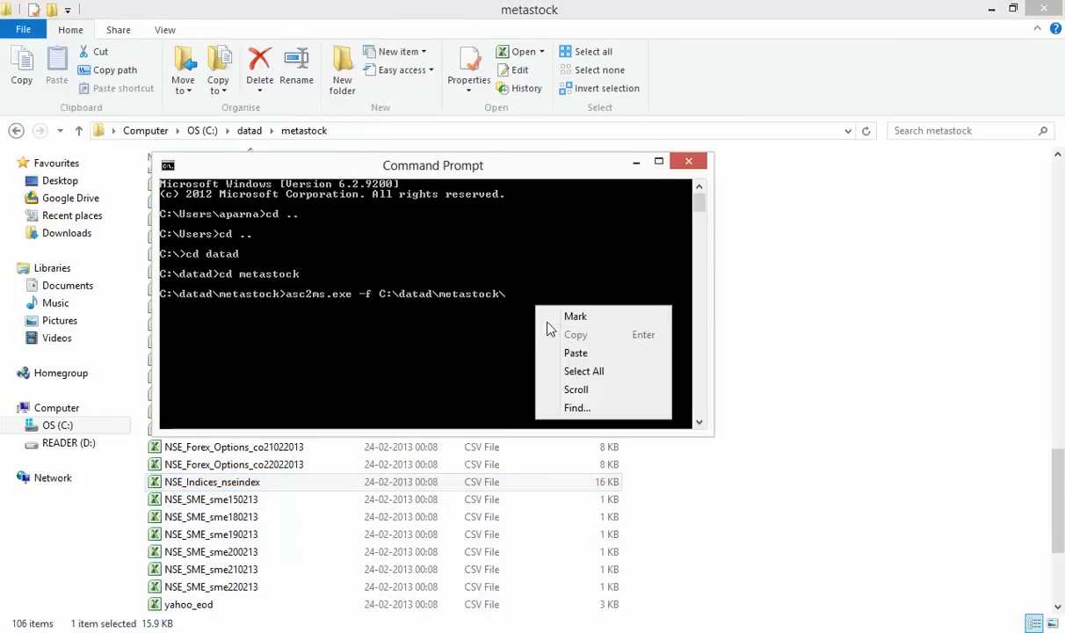
left_click(570, 352)
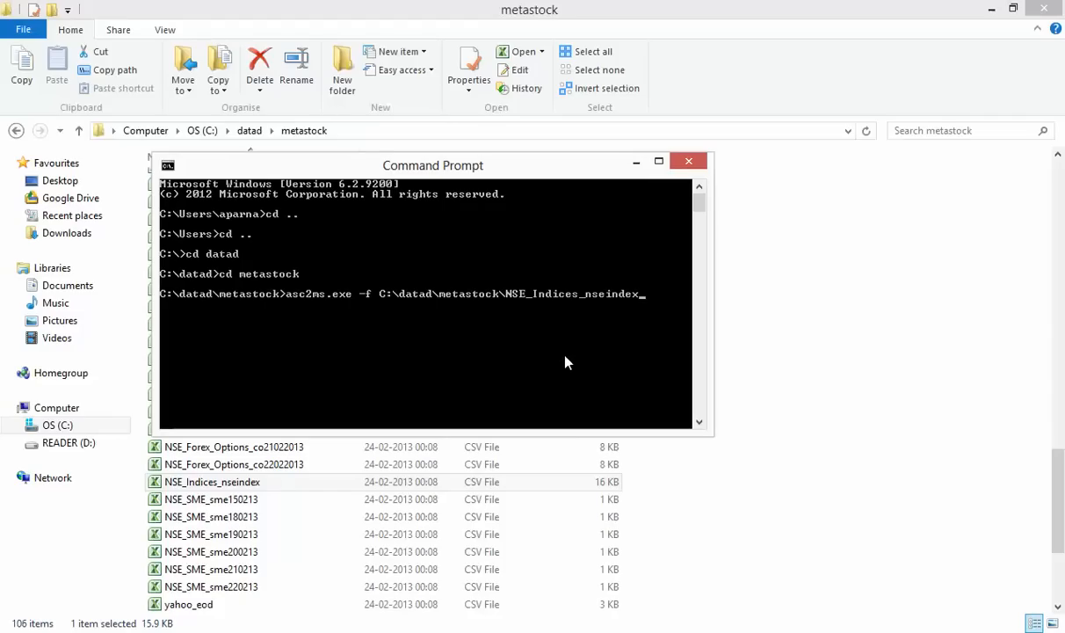
type(".csv c:\\")
left_click(471, 128)
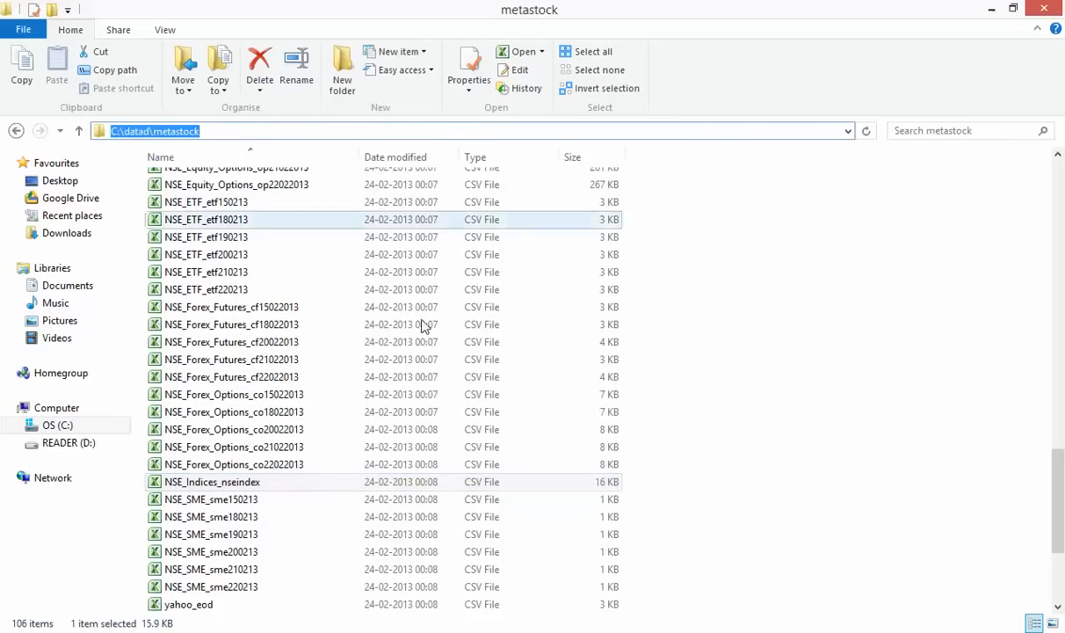
key("alt+Tab")
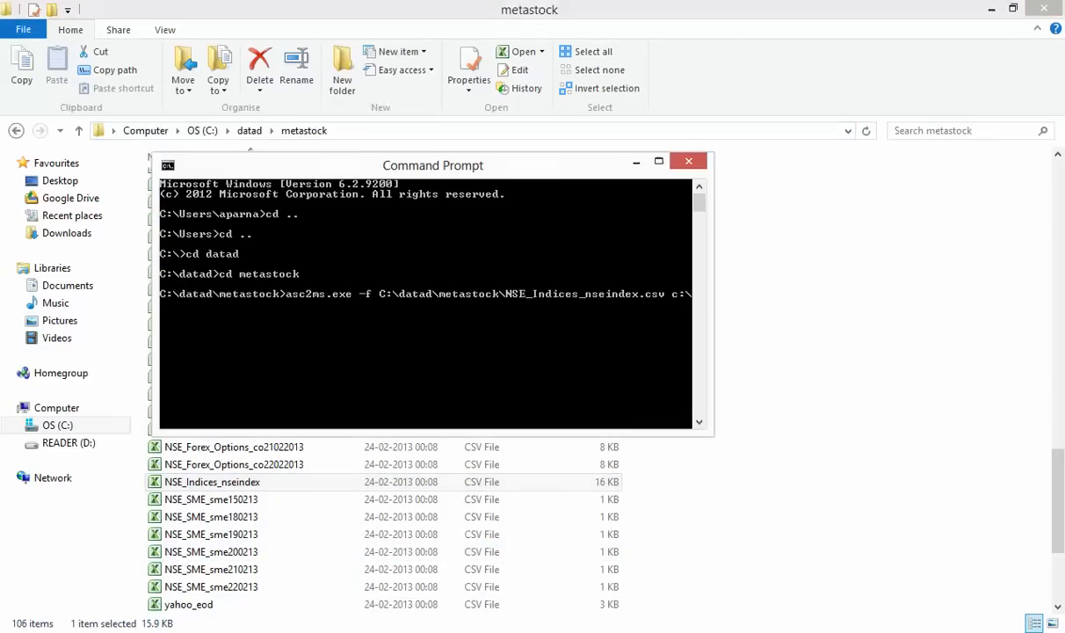
right_click(438, 334)
left_click(466, 379)
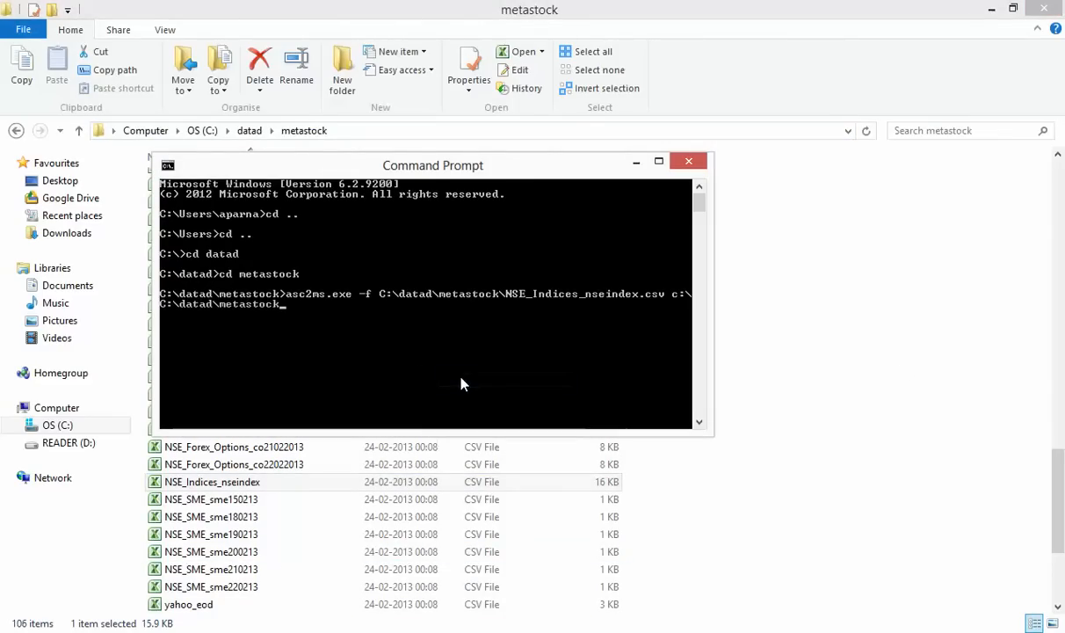
key("BackSpace")
key("BackSpace")
key("BackSpace")
key("BackSpace")
key("BackSpace")
key("BackSpace")
key("BackSpace")
key("BackSpace")
key("BackSpace")
key("BackSpace")
key("BackSpace")
key("BackSpace")
key("BackSpace")
key("BackSpace")
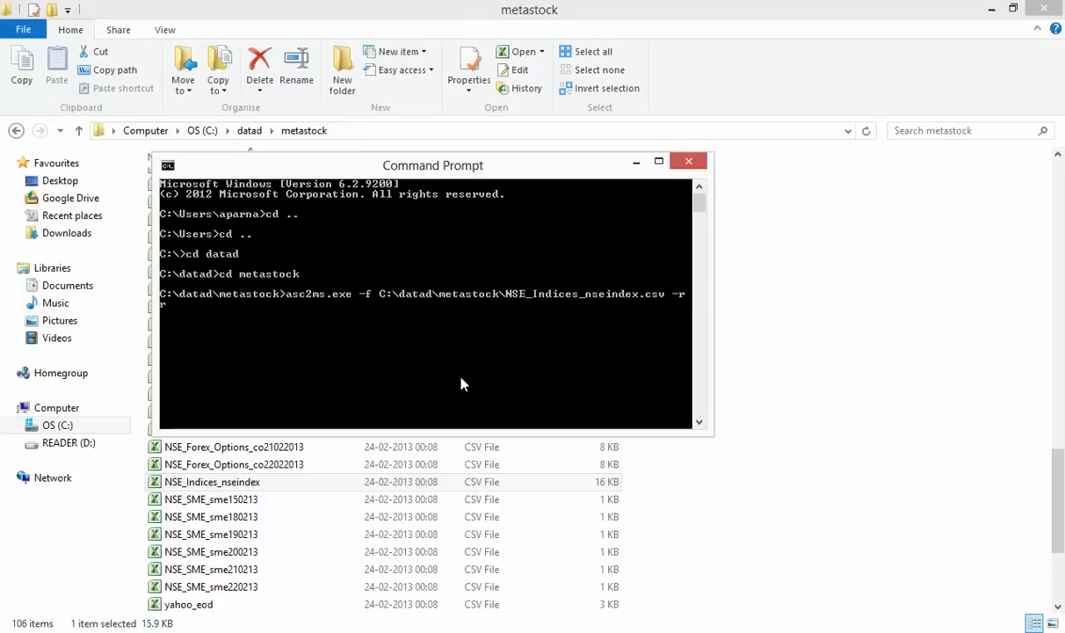
type("-o")
right_click(463, 383)
left_click(494, 423)
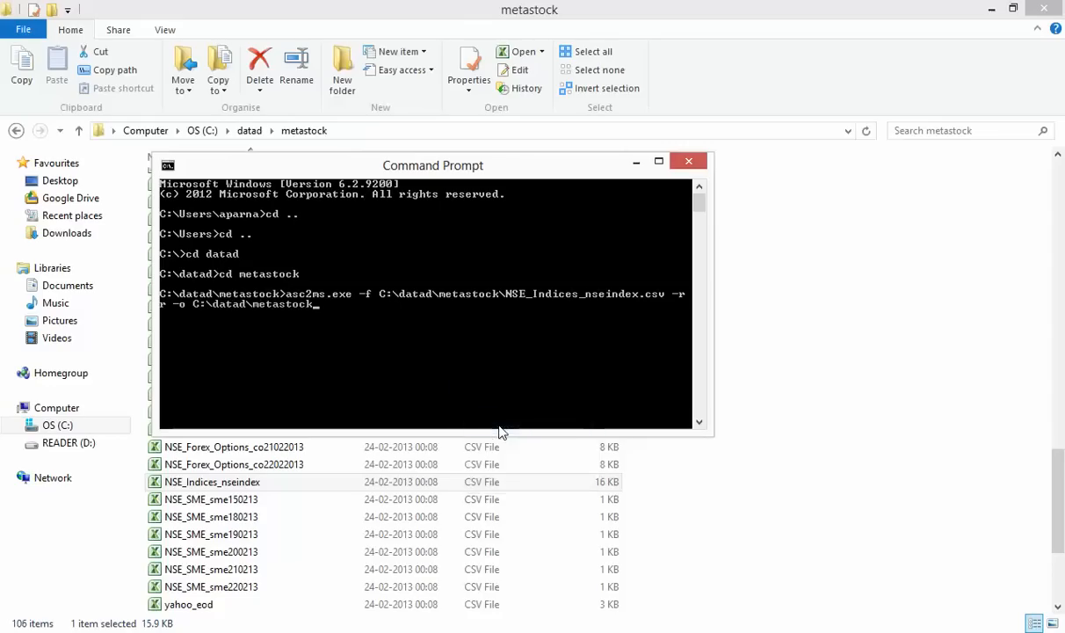
type("\\msd\\")
Check the msd folder, finish the output path with nseindex, and run the conversion
left_click(940, 561)
scroll(665, 340, "up", 7)
scroll(665, 340, "up", 15)
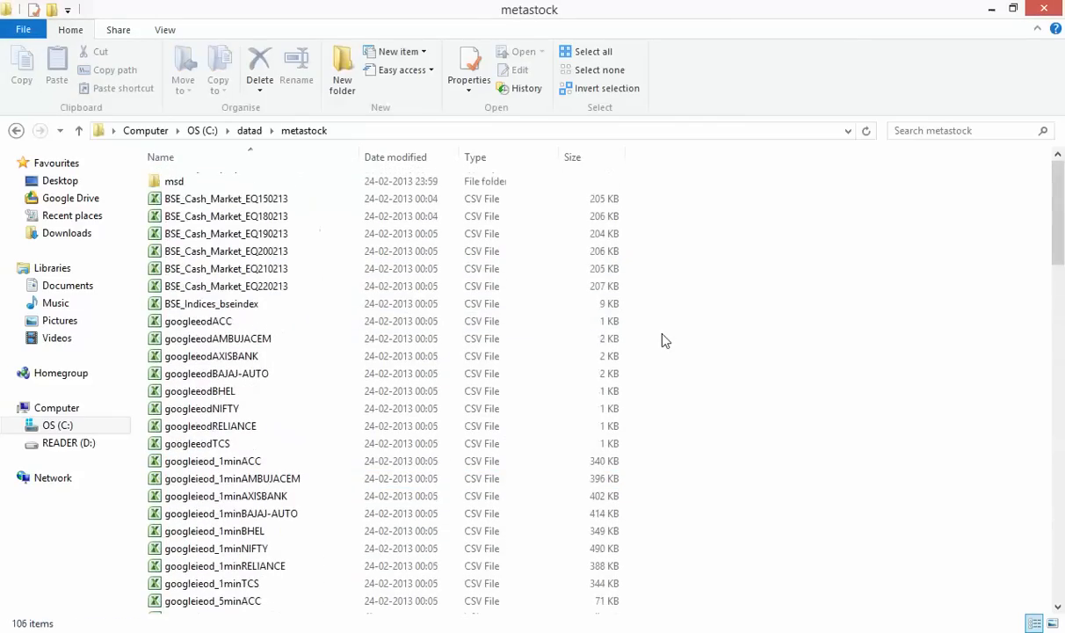
double_click(226, 188)
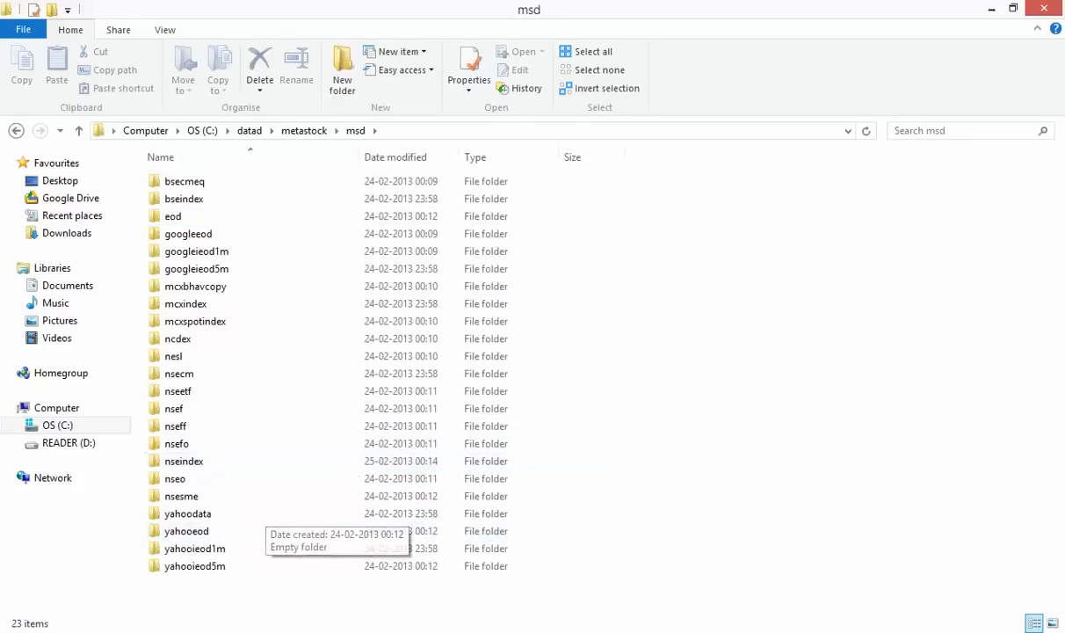
key("alt+Tab")
type("n")
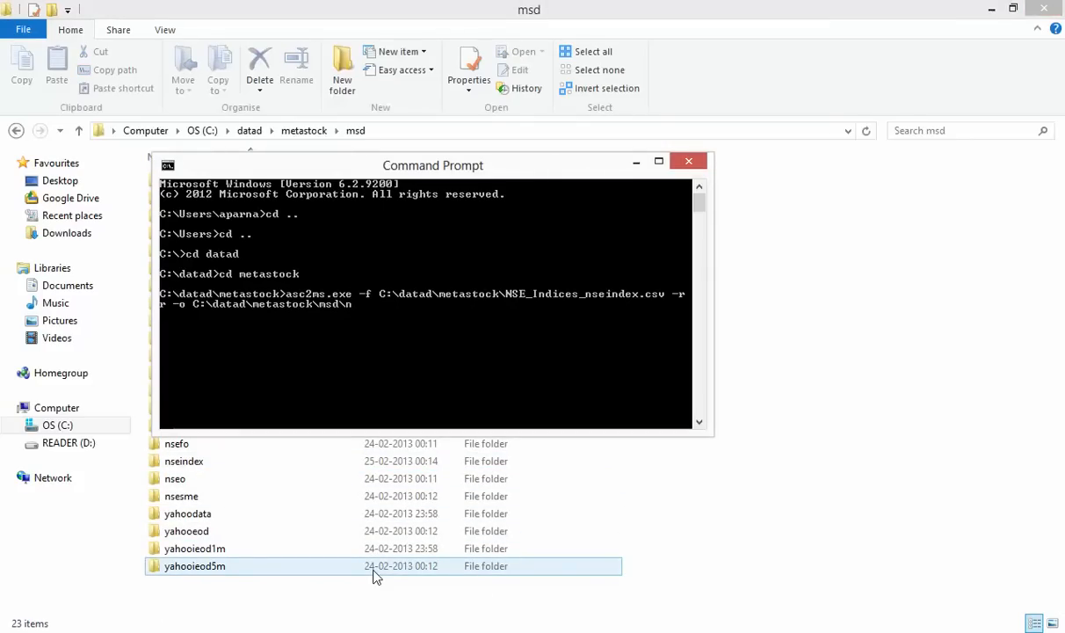
type("seindex")
key("Return")
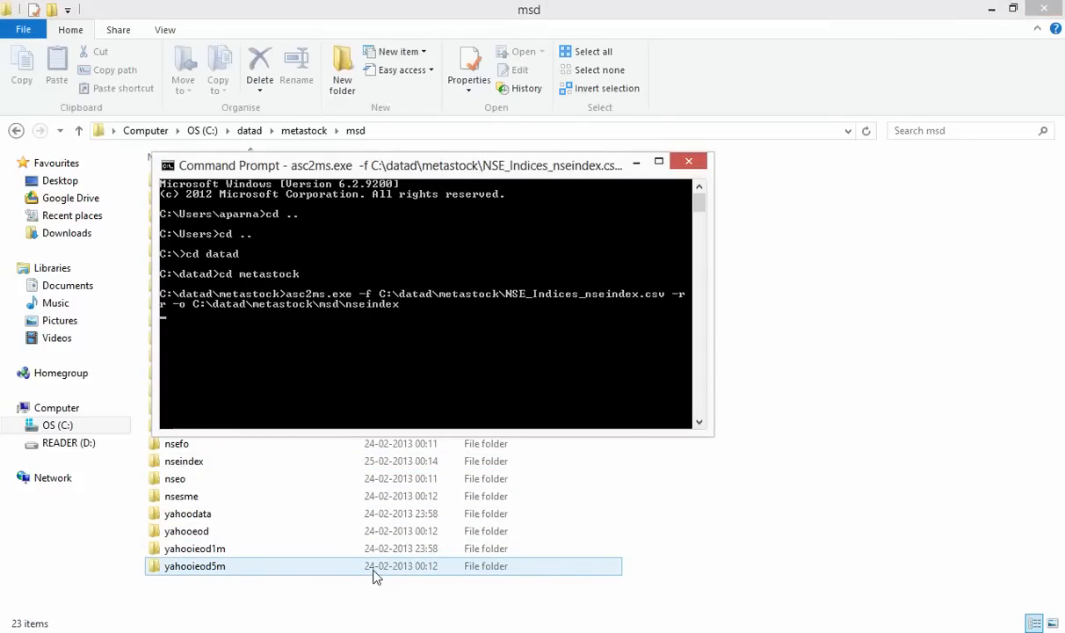